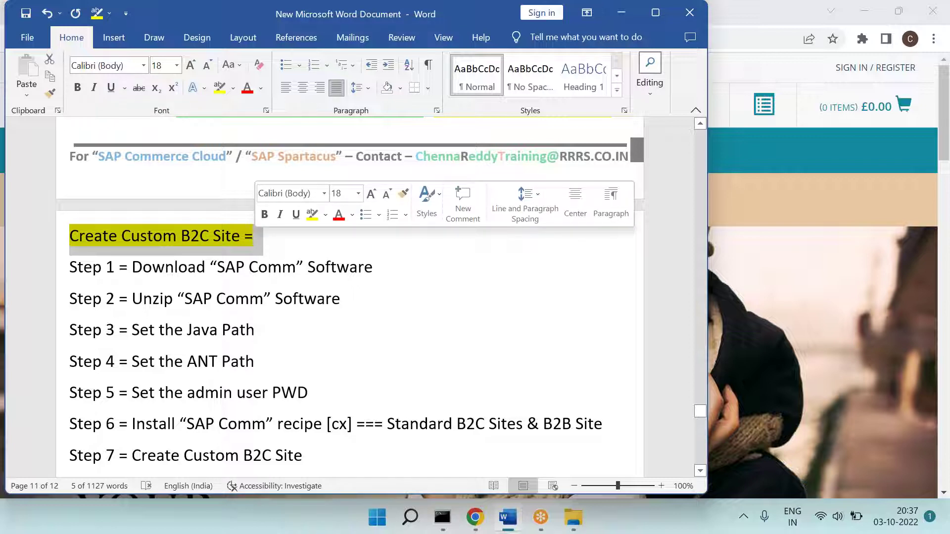
pyautogui.moveTo(143, 270); pyautogui.dragTo(352, 278)
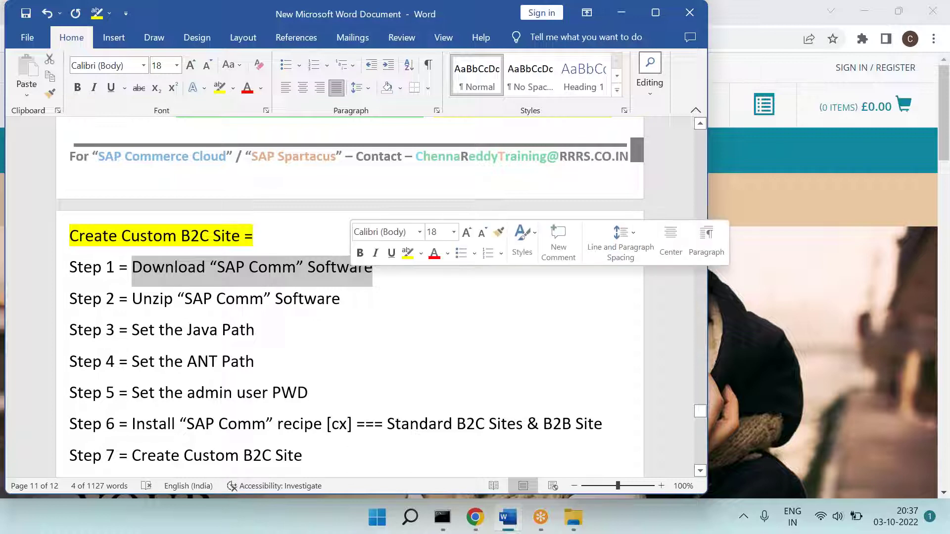
pyautogui.click(574, 517)
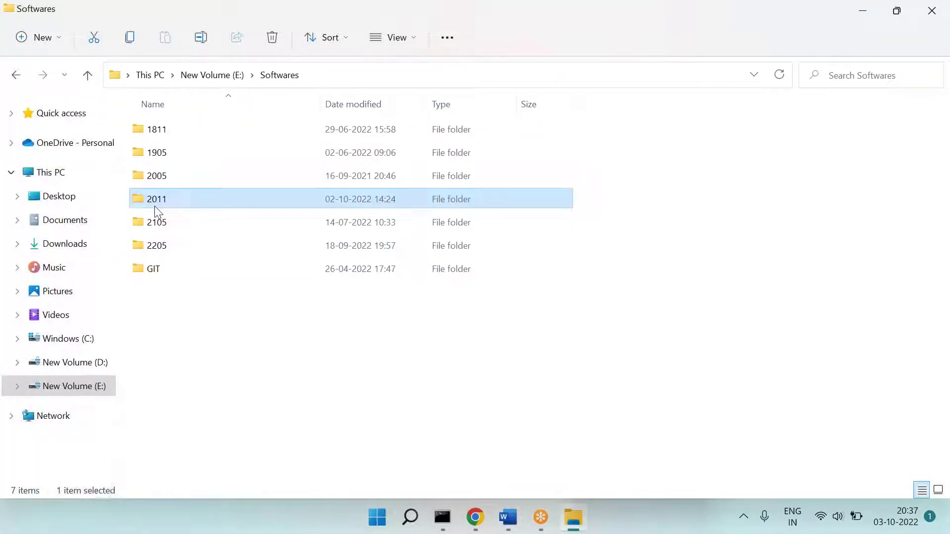
pyautogui.doubleClick(157, 200)
pyautogui.click(212, 160)
pyautogui.click(225, 178)
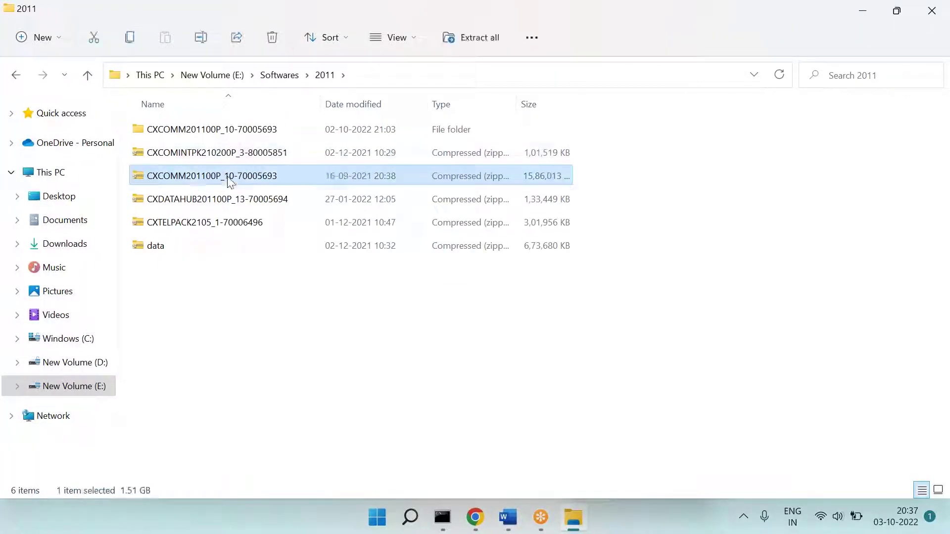
pyautogui.hotkey('alt', 'Tab')
# Step: Review the Step 2 unzip instruction and open the extracted E:\rrrssoftware folder
pyautogui.click(140, 299)
pyautogui.moveTo(133, 299); pyautogui.dragTo(335, 303)
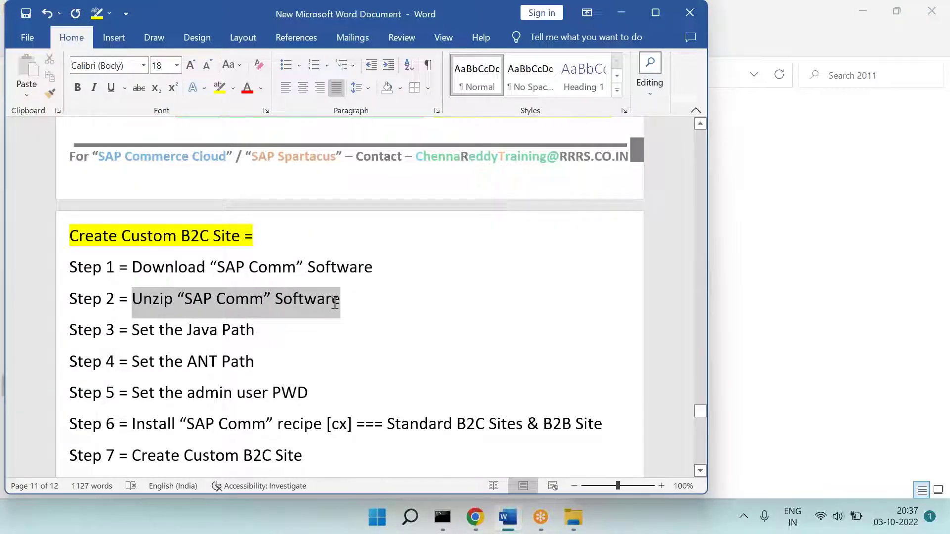
pyautogui.hotkey('alt', 'Tab')
pyautogui.click(214, 75)
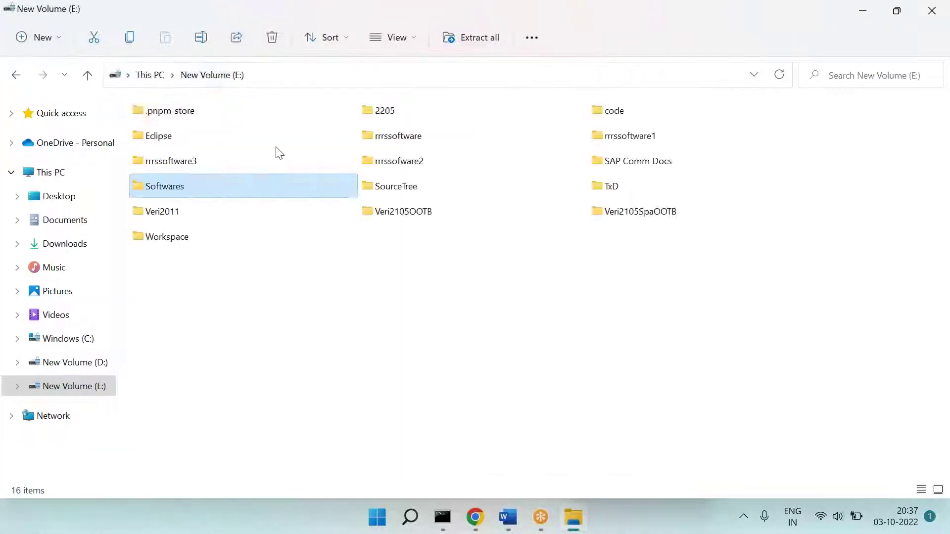
pyautogui.doubleClick(376, 132)
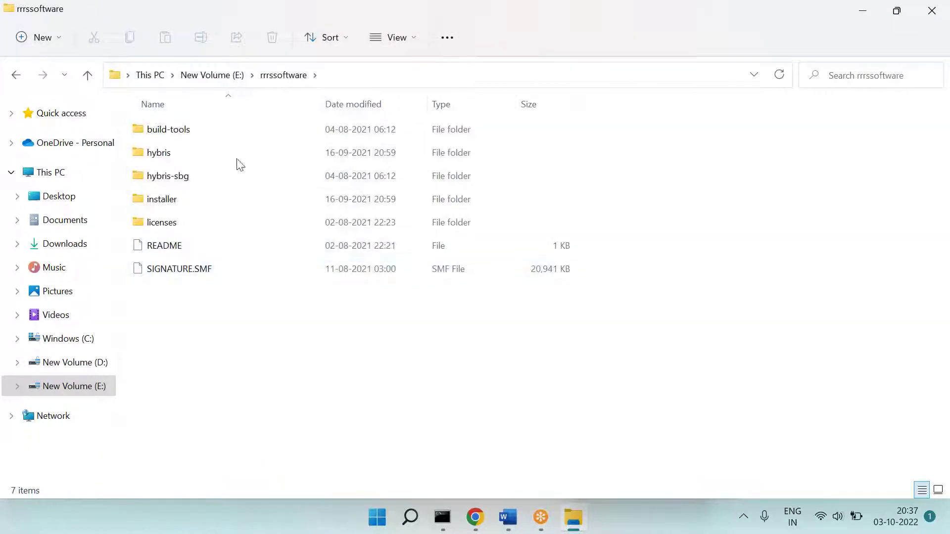
pyautogui.hotkey('alt', 'Tab')
# Step: Review the Step 3 Java path, Step 4 ANT path and Step 5 admin password text
pyautogui.click(160, 329)
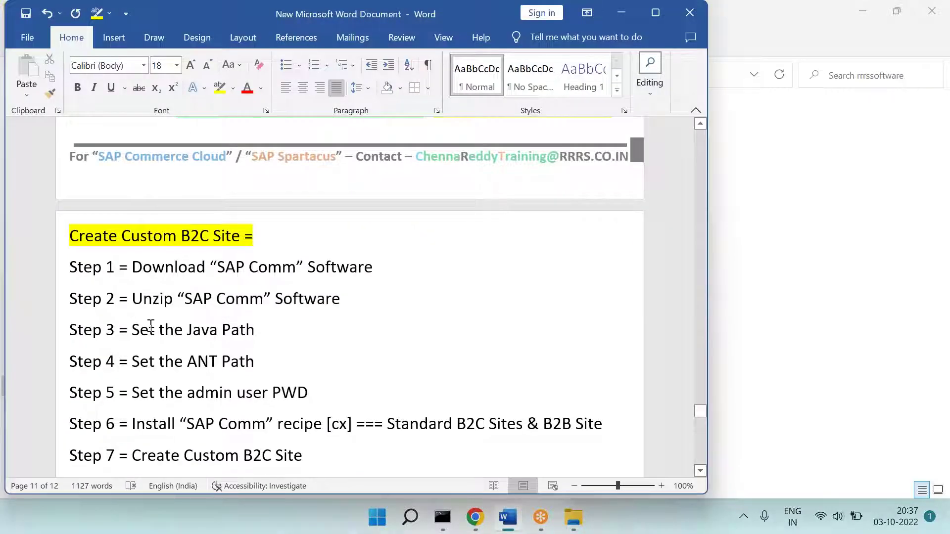
pyautogui.moveTo(151, 327); pyautogui.dragTo(265, 335)
pyautogui.scroll(-1, 265, 334)
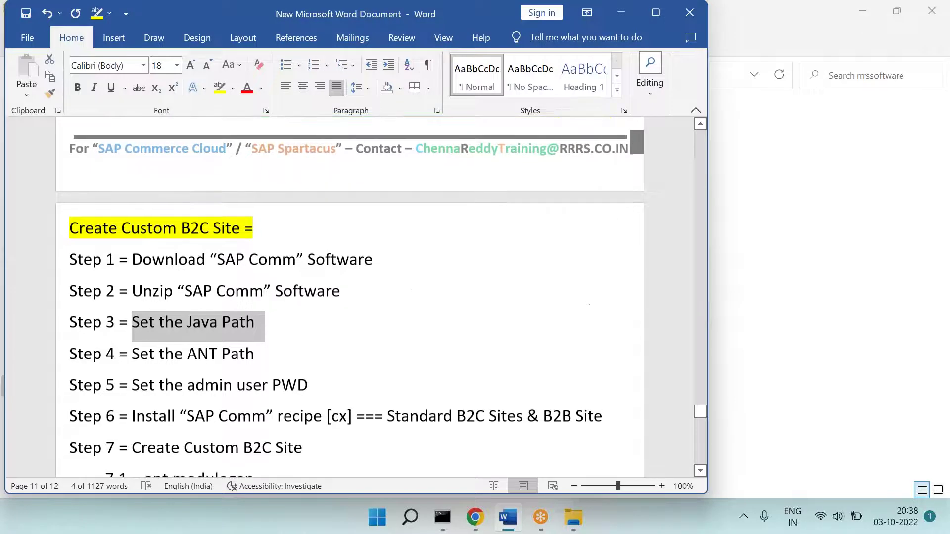
pyautogui.moveTo(131, 308); pyautogui.dragTo(254, 309)
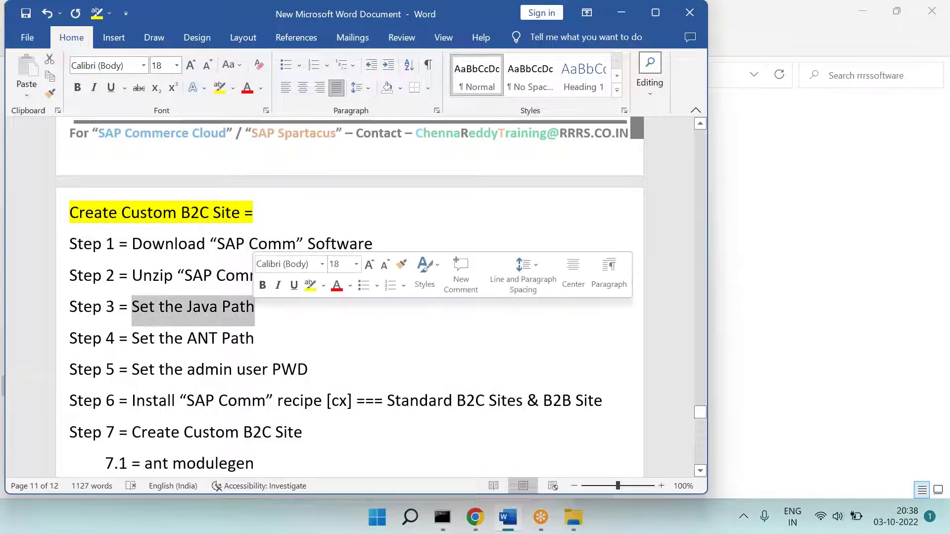
pyautogui.moveTo(133, 340); pyautogui.dragTo(272, 344)
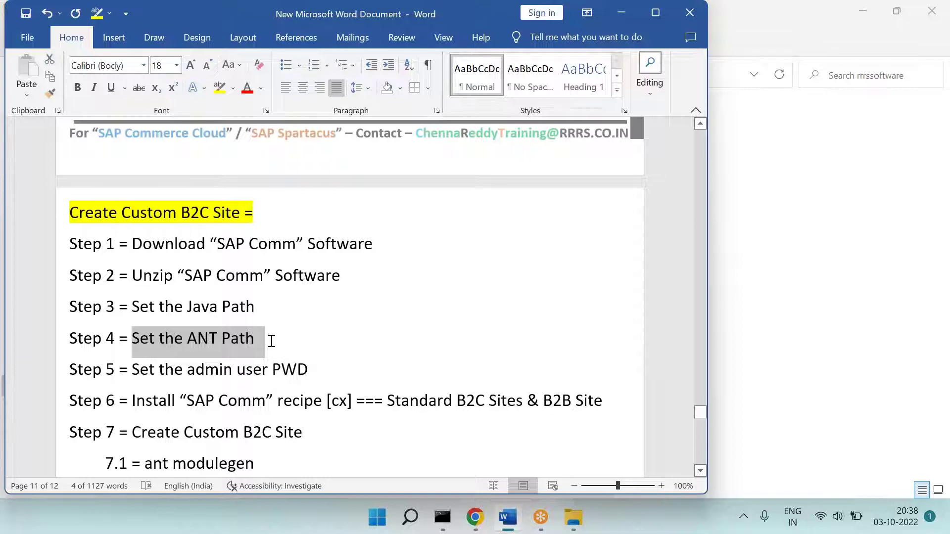
pyautogui.moveTo(132, 370); pyautogui.dragTo(308, 371)
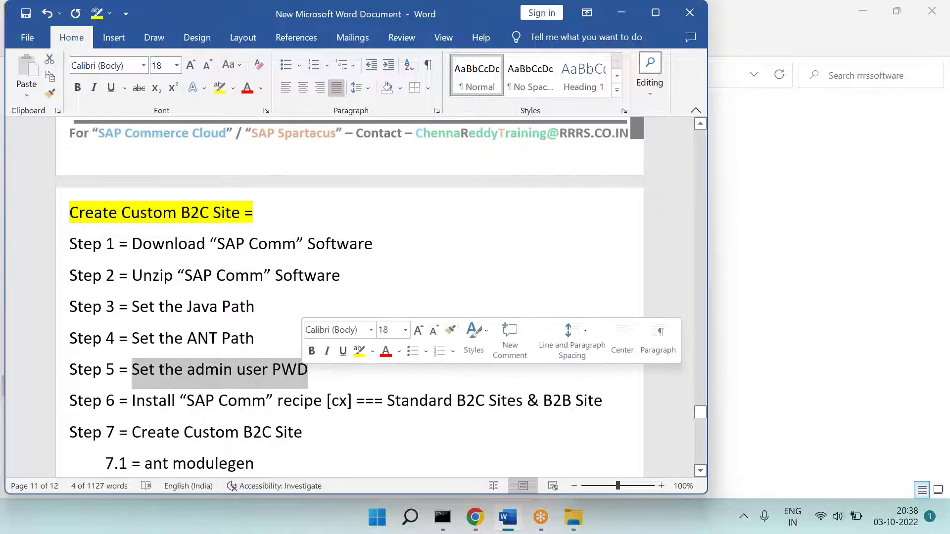
pyautogui.hotkey('alt', 'Tab')
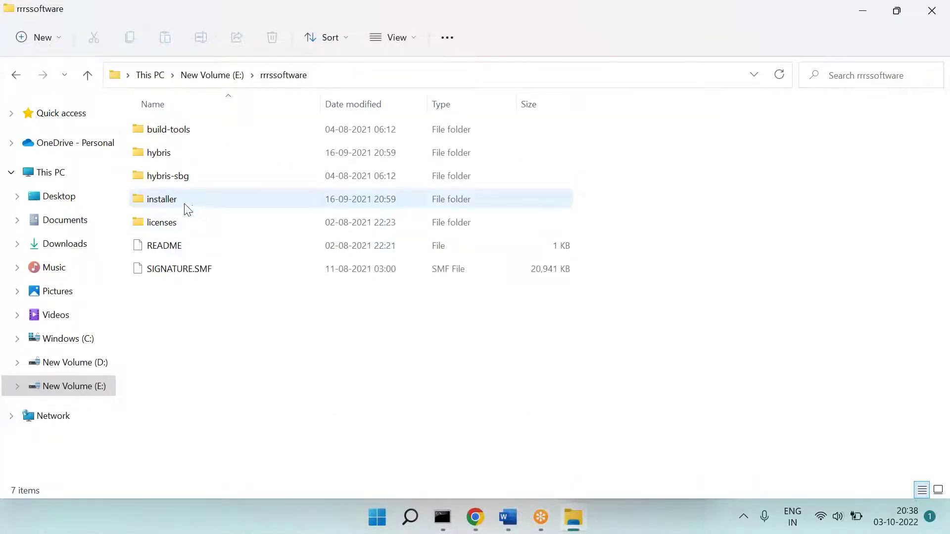
# Step: Browse to installer\recipes\cx and check the admin password line in build.gradle
pyautogui.doubleClick(188, 210)
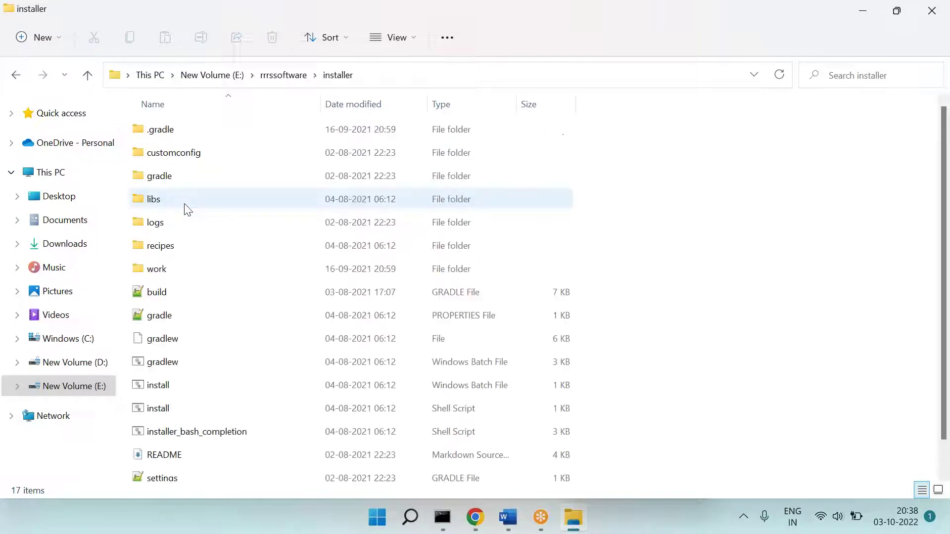
pyautogui.doubleClick(181, 250)
pyautogui.doubleClick(168, 173)
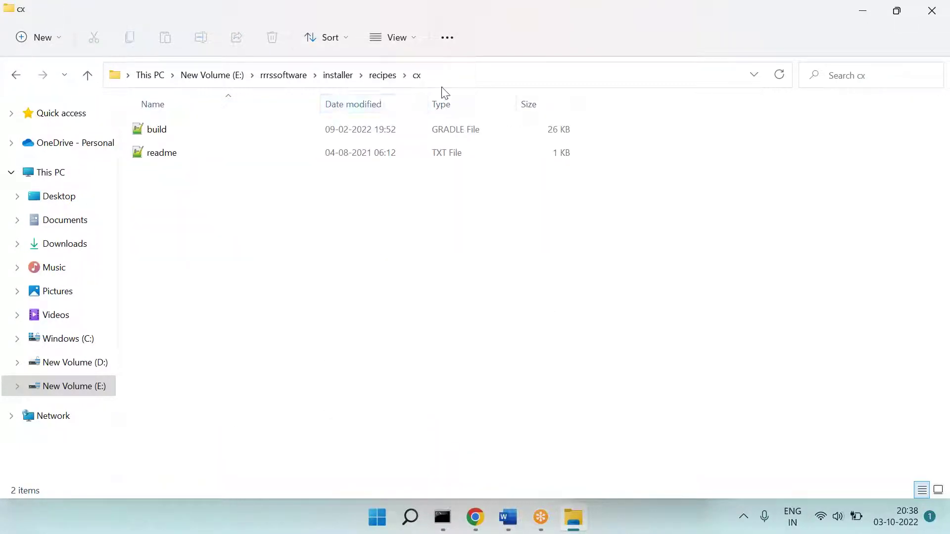
pyautogui.doubleClick(156, 131)
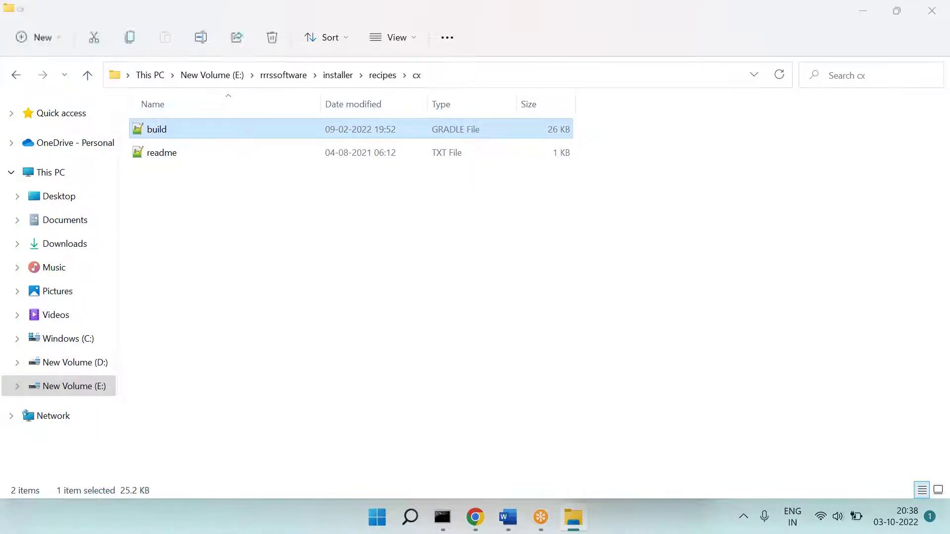
pyautogui.moveTo(99, 408); pyautogui.dragTo(490, 407)
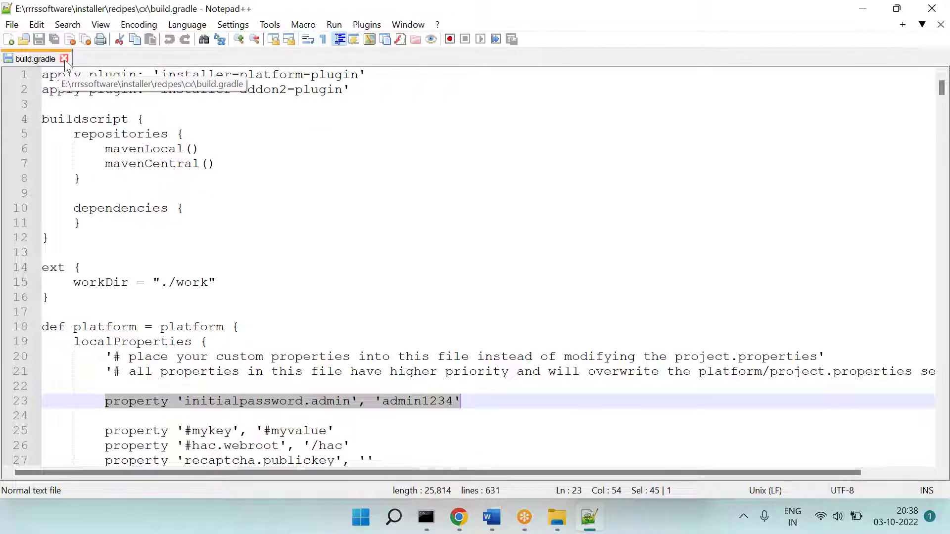
pyautogui.click(64, 60)
pyautogui.hotkey('alt', 'Tab')
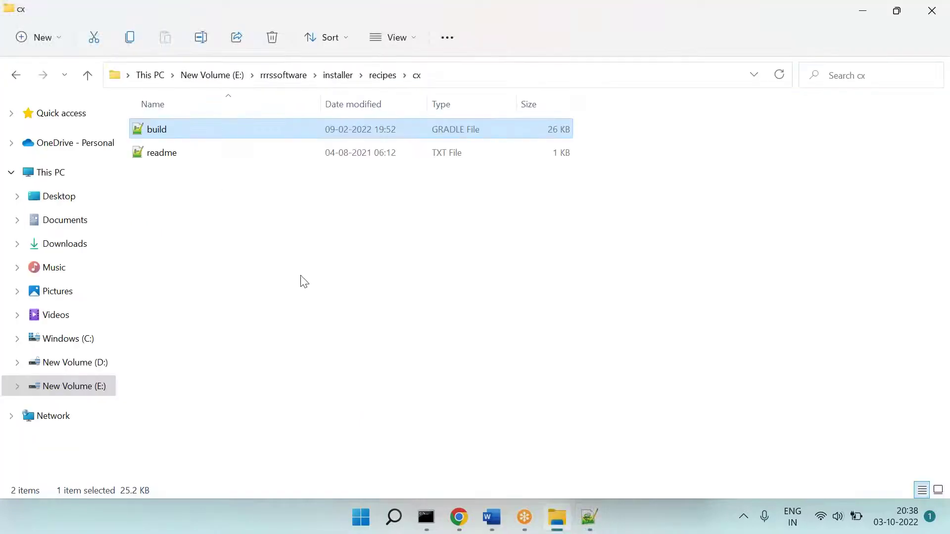
# Step: After glancing at the storefront, highlight Step 6's 'Standard B2C Sites & B2B Site' in yellow
pyautogui.click(460, 517)
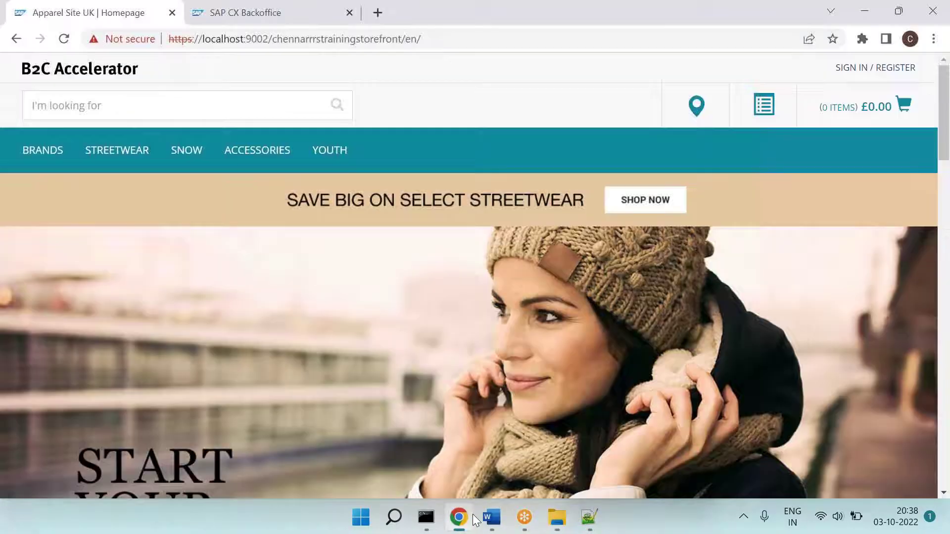
pyautogui.click(492, 517)
pyautogui.scroll(-2, 160, 218)
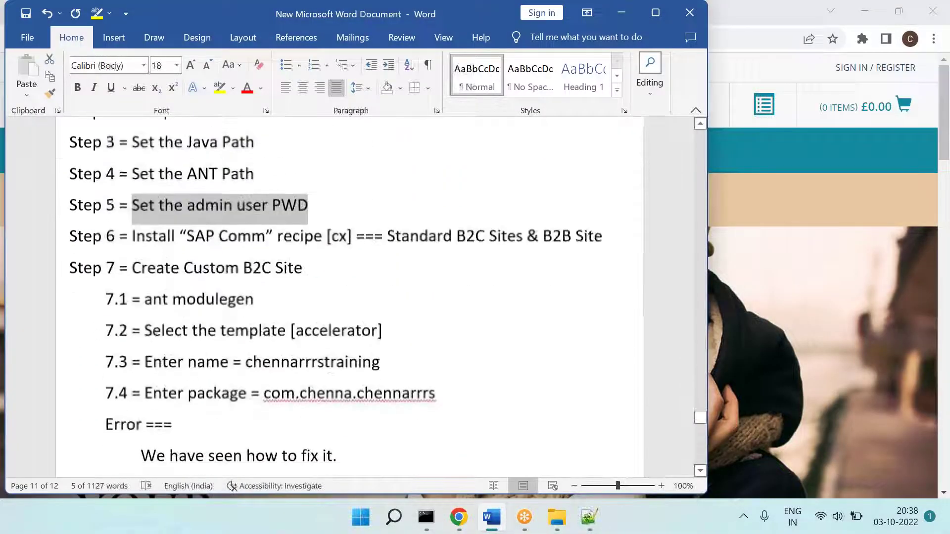
pyautogui.moveTo(133, 231); pyautogui.dragTo(348, 232)
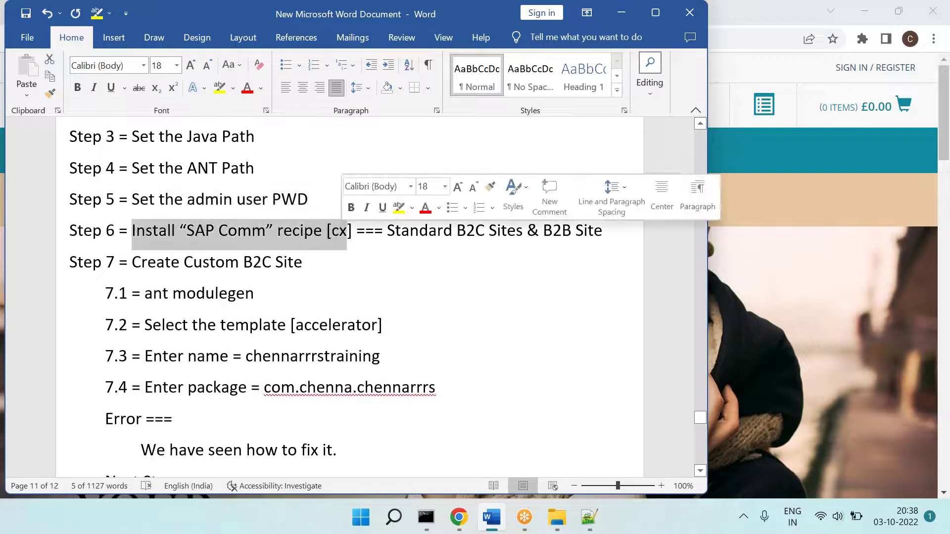
pyautogui.moveTo(424, 233); pyautogui.dragTo(603, 231)
pyautogui.click(219, 88)
pyautogui.press('Right')
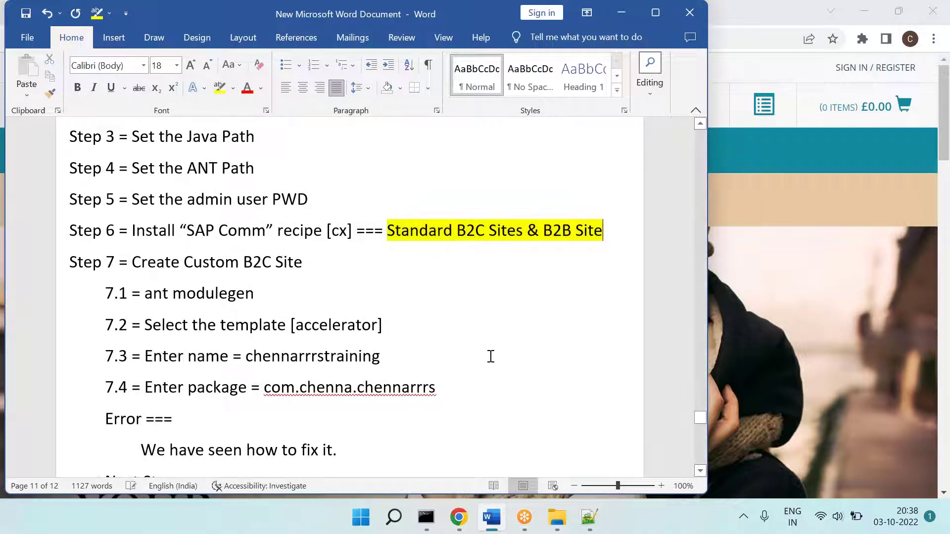
# Step: Review Step 7's heading and items 7.1–7.4: ant modulegen, template, name and package
pyautogui.scroll(-2, 490, 356)
pyautogui.scroll(-3, 579, 215)
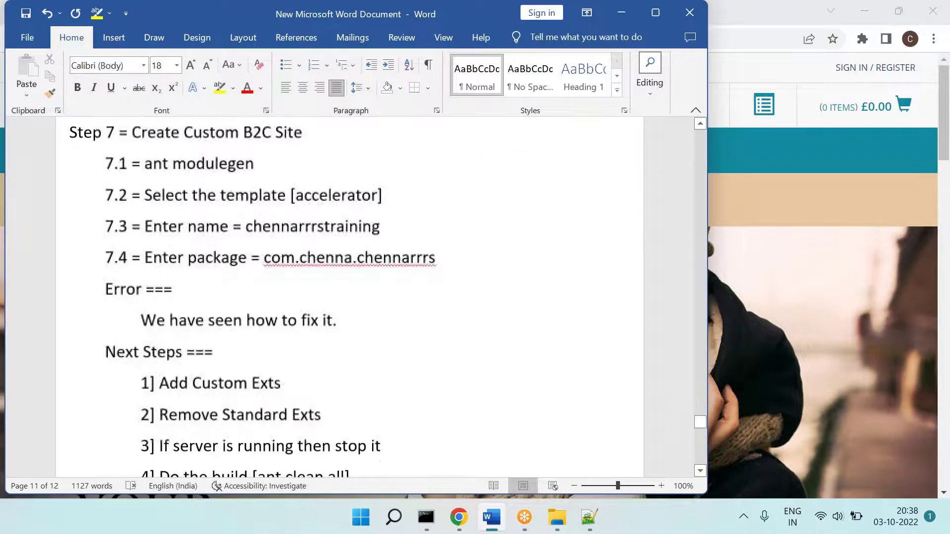
pyautogui.scroll(1, 216, 156)
pyautogui.moveTo(149, 162); pyautogui.dragTo(302, 159)
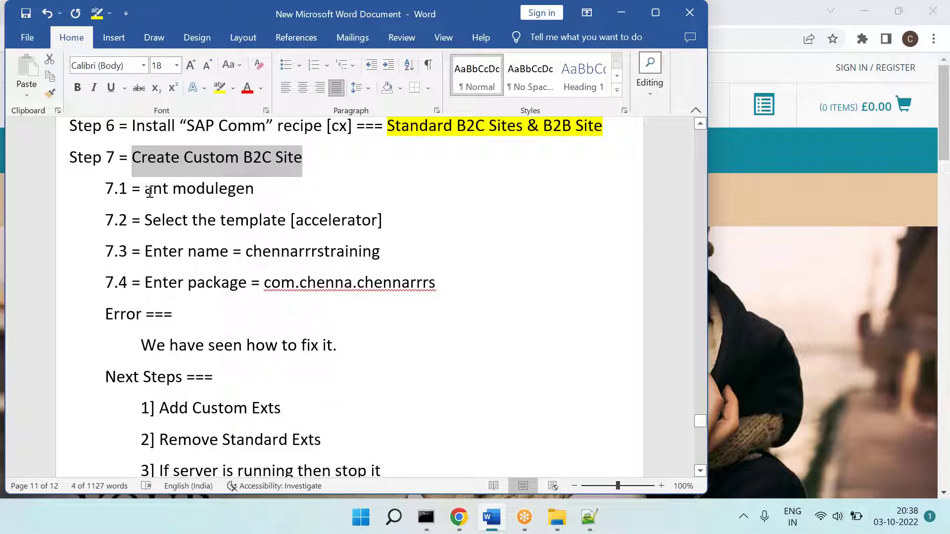
pyautogui.moveTo(149, 192); pyautogui.dragTo(227, 188)
pyautogui.moveTo(178, 224); pyautogui.dragTo(378, 219)
pyautogui.moveTo(184, 255); pyautogui.dragTo(313, 261)
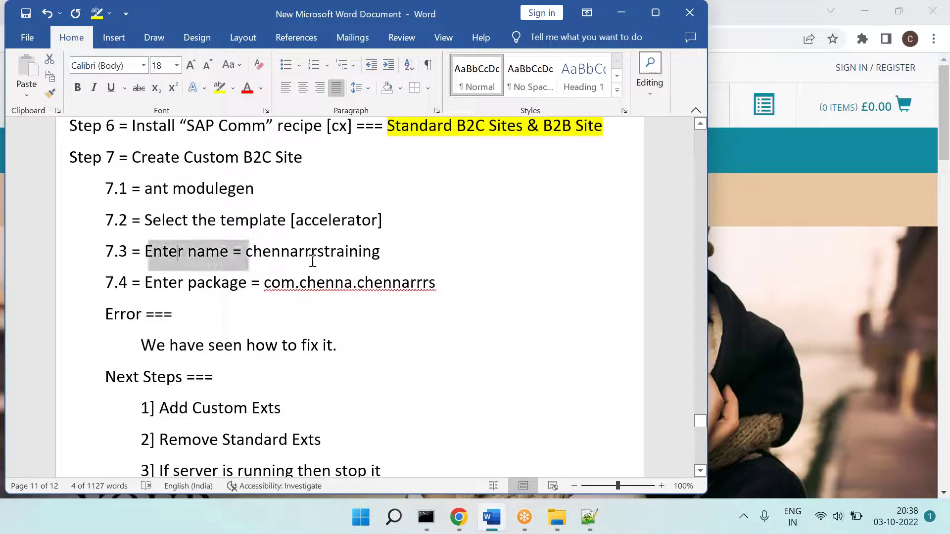
pyautogui.moveTo(191, 291); pyautogui.dragTo(407, 296)
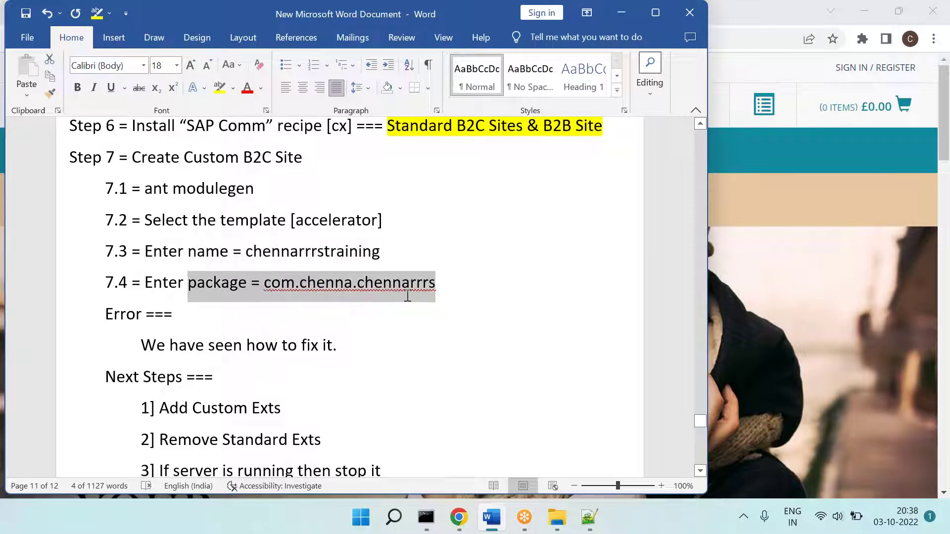
# Step: Highlight the word Error in red and review the line about fixing it
pyautogui.doubleClick(109, 313)
pyautogui.click(234, 89)
pyautogui.click(220, 133)
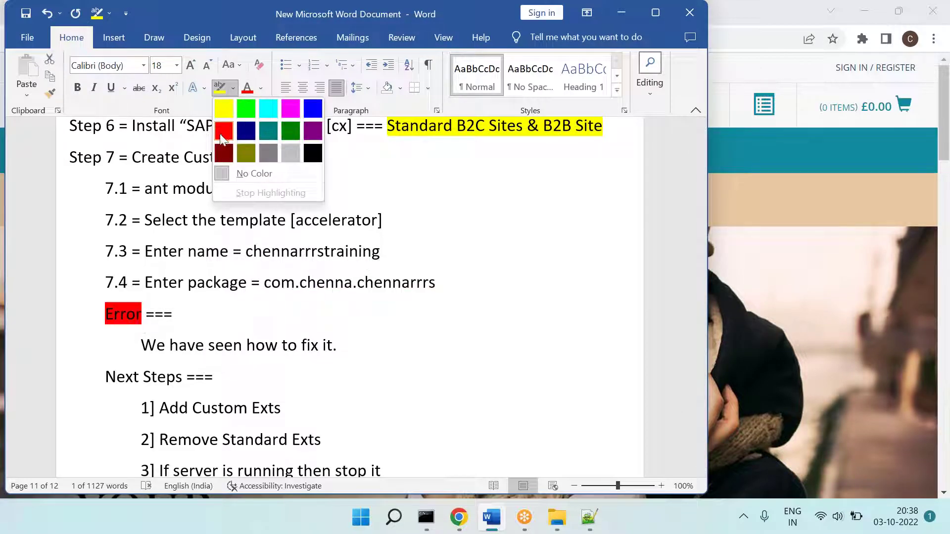
pyautogui.moveTo(167, 345); pyautogui.dragTo(337, 348)
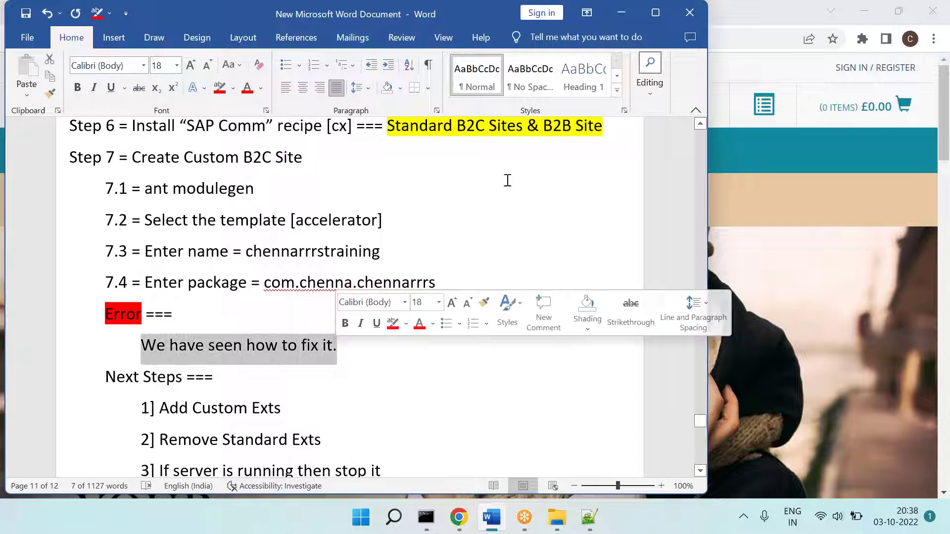
pyautogui.hotkey('alt', 'Tab')
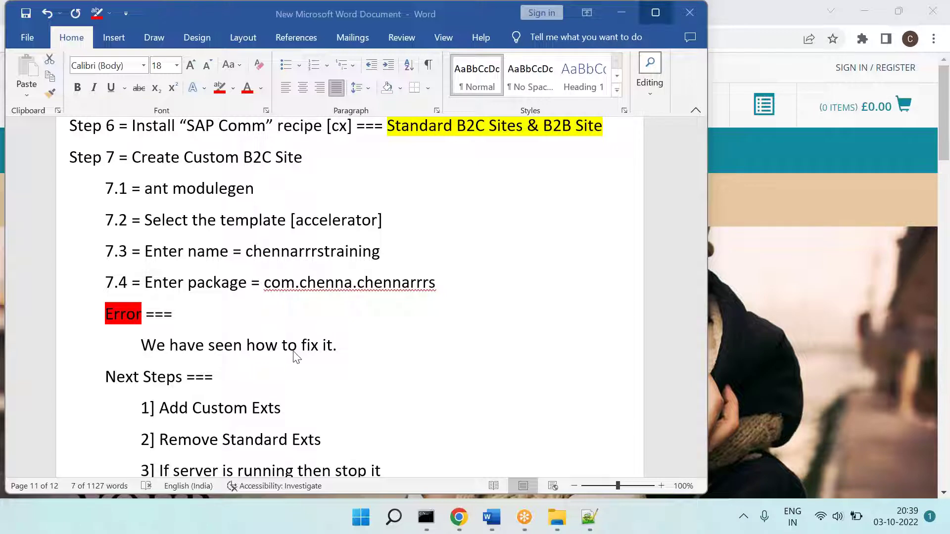
# Step: Highlight 'Custom B2C Site' in Step 7 in yellow
pyautogui.scroll(1, 363, 320)
pyautogui.click(443, 209)
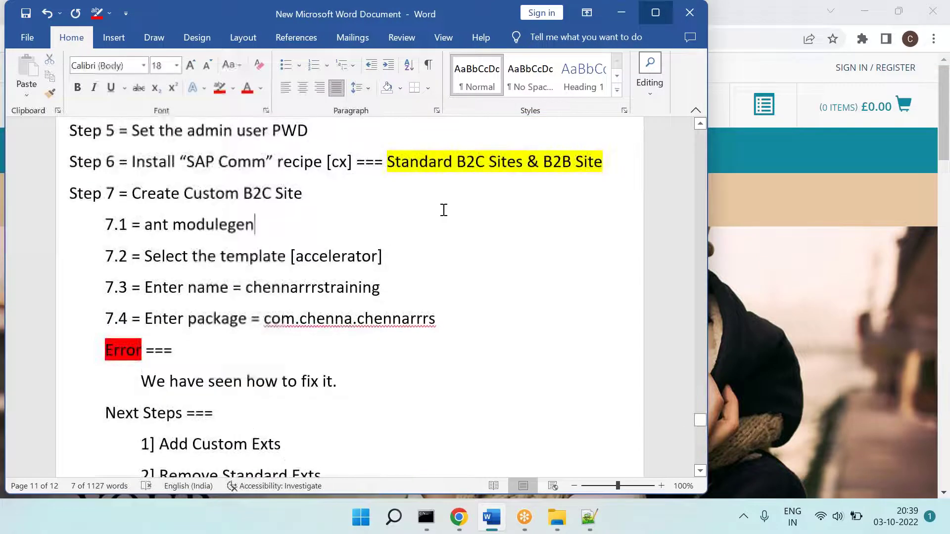
pyautogui.moveTo(457, 164); pyautogui.dragTo(602, 163)
pyautogui.moveTo(200, 194); pyautogui.dragTo(302, 194)
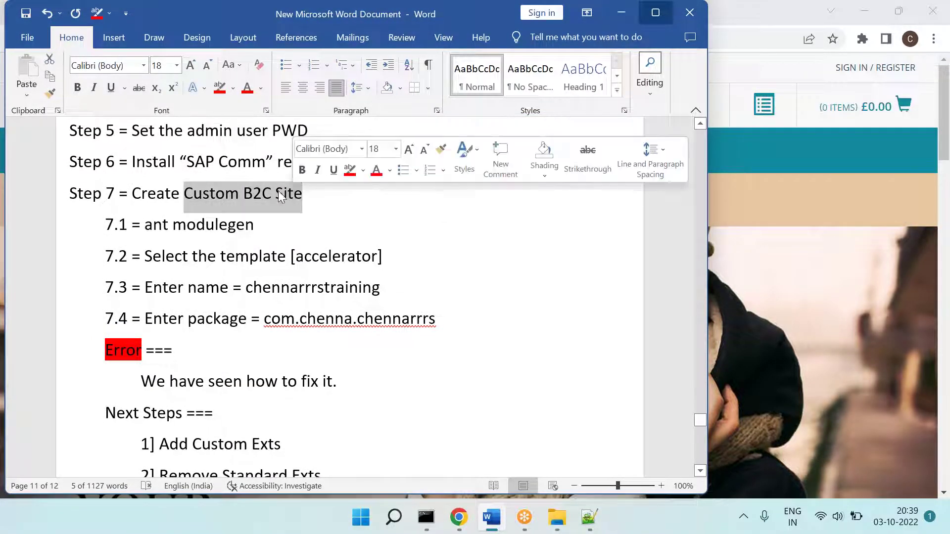
pyautogui.click(234, 89)
pyautogui.click(218, 109)
pyautogui.click(319, 225)
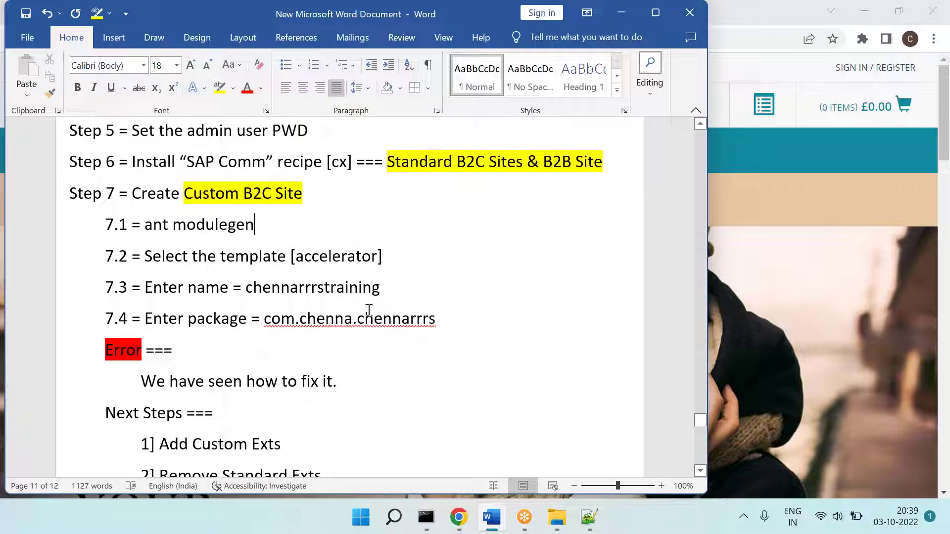
# Step: Below the fix note, add the line 'We repeated 7.1 ... 7.2 ... 7.3', correcting the spelling
pyautogui.moveTo(197, 379); pyautogui.dragTo(339, 381)
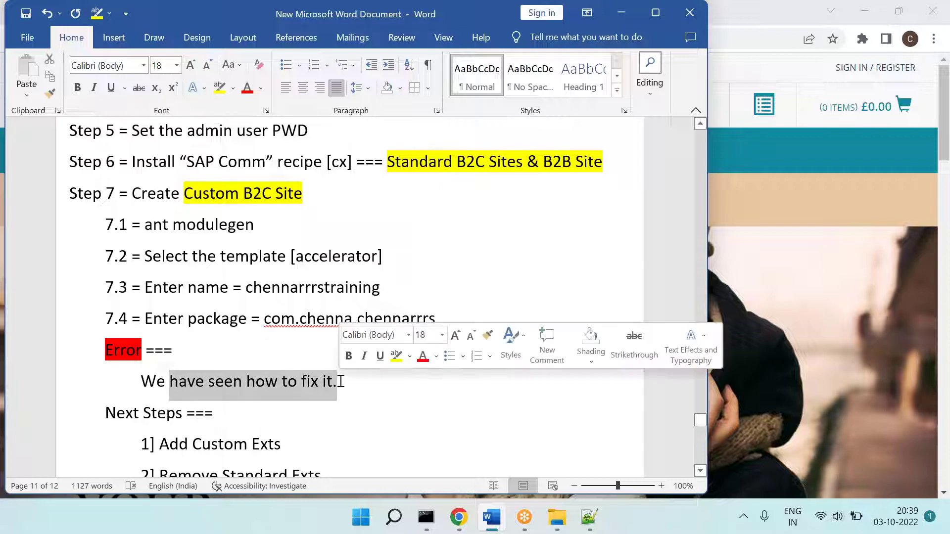
pyautogui.click(260, 340)
pyautogui.scroll(-2, 260, 341)
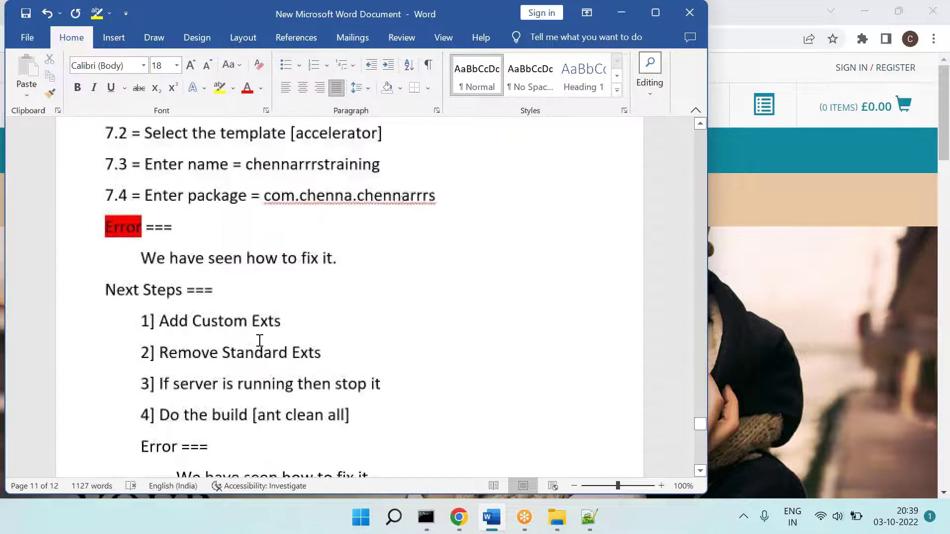
pyautogui.click(364, 268)
pyautogui.press('Return')
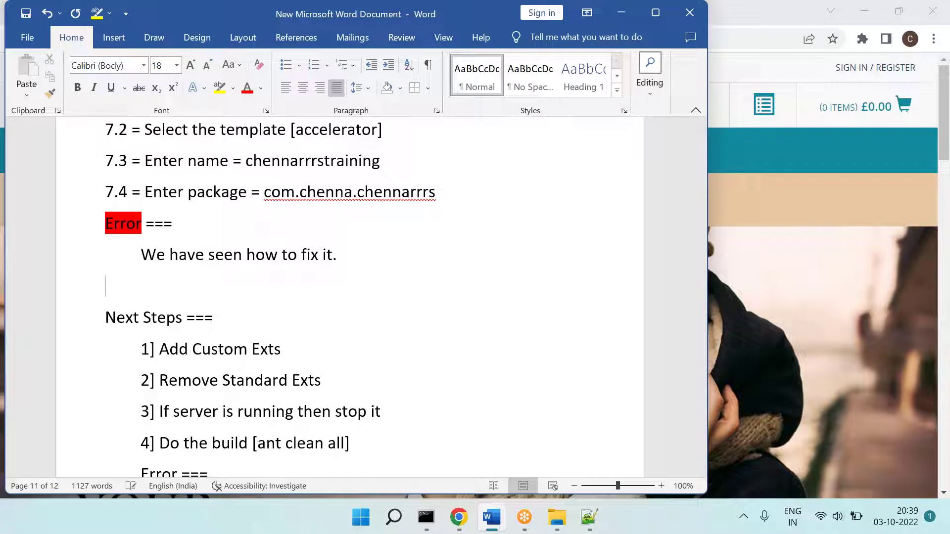
pyautogui.write('We reapteated')
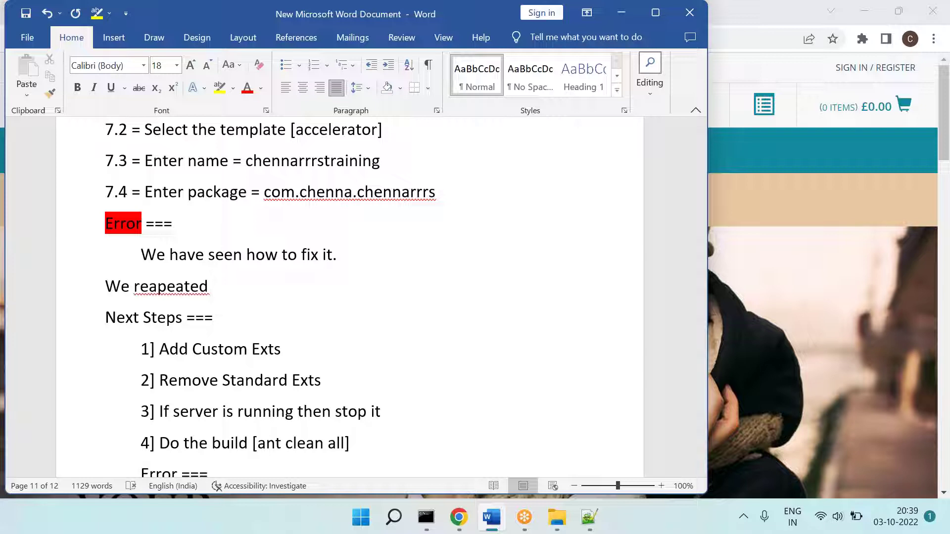
pyautogui.rightClick(199, 286)
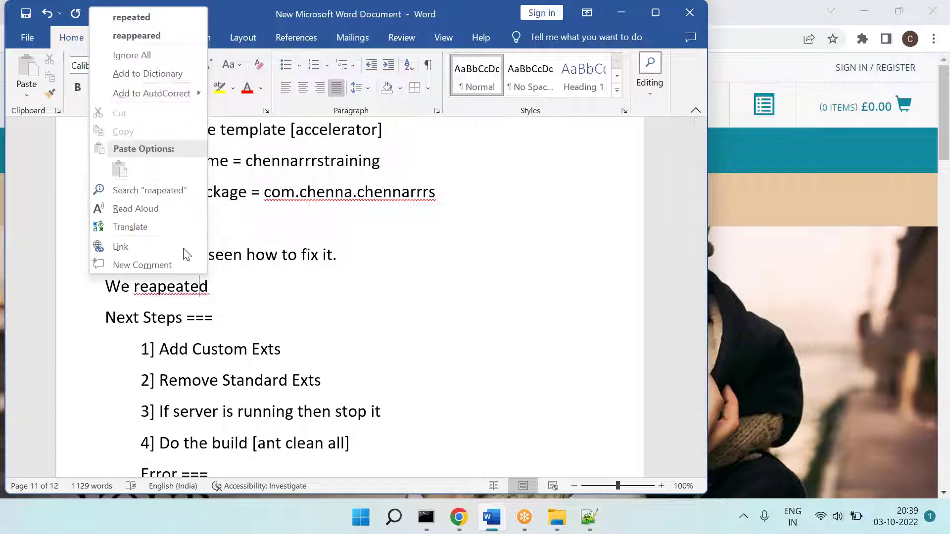
pyautogui.click(151, 18)
pyautogui.press('End')
pyautogui.write('71. ...')
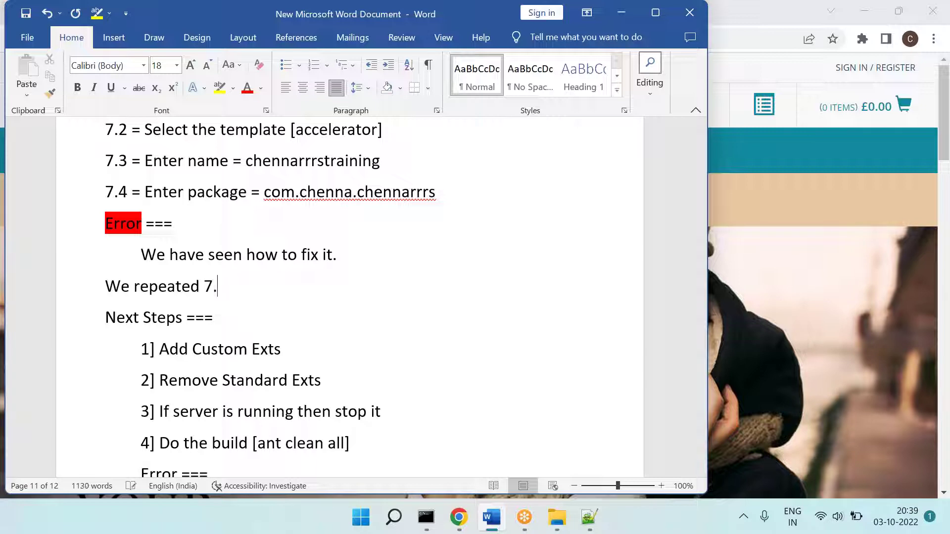
pyautogui.write(' 72 ... 7.3')
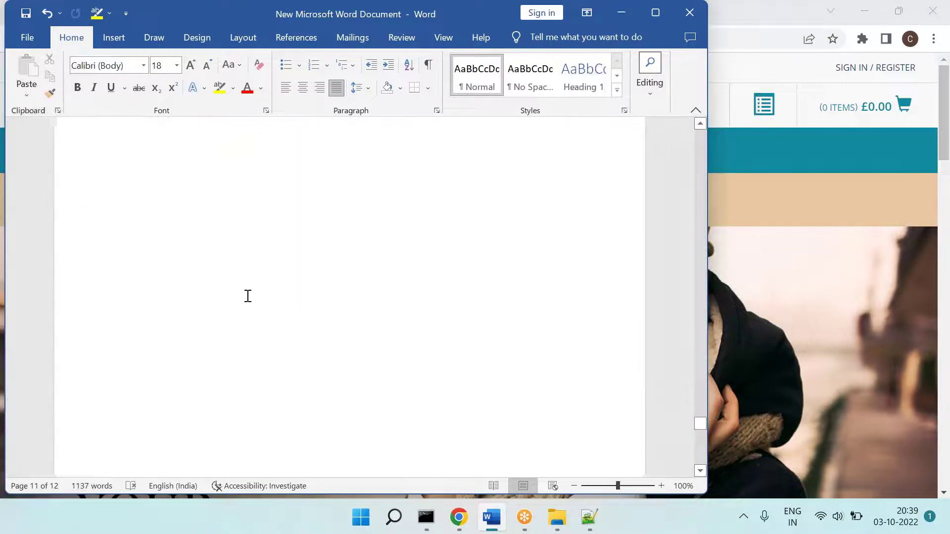
# Step: Highlight the 'Next Steps ===' heading in yellow
pyautogui.scroll(-2, 247, 296)
pyautogui.moveTo(116, 218); pyautogui.dragTo(224, 212)
pyautogui.click(219, 88)
pyautogui.click(346, 250)
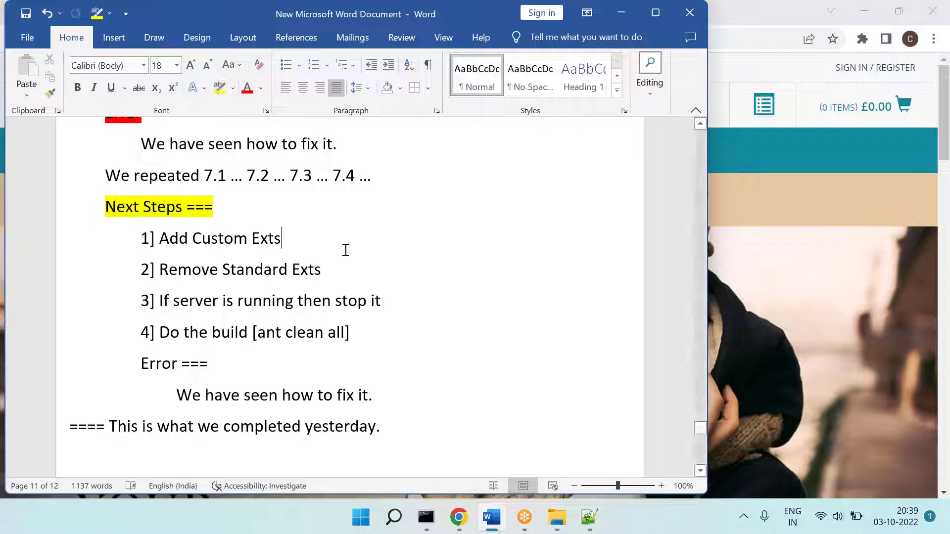
pyautogui.hotkey('alt', 'Tab')
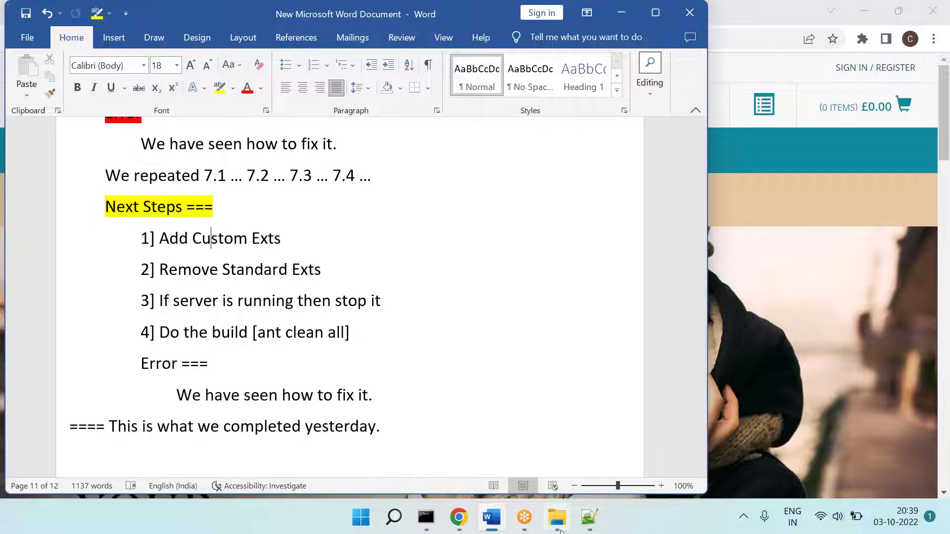
# Step: Open E:\rrrssoftware\hybris\config\localextensions.xml in Notepad++
pyautogui.click(90, 391)
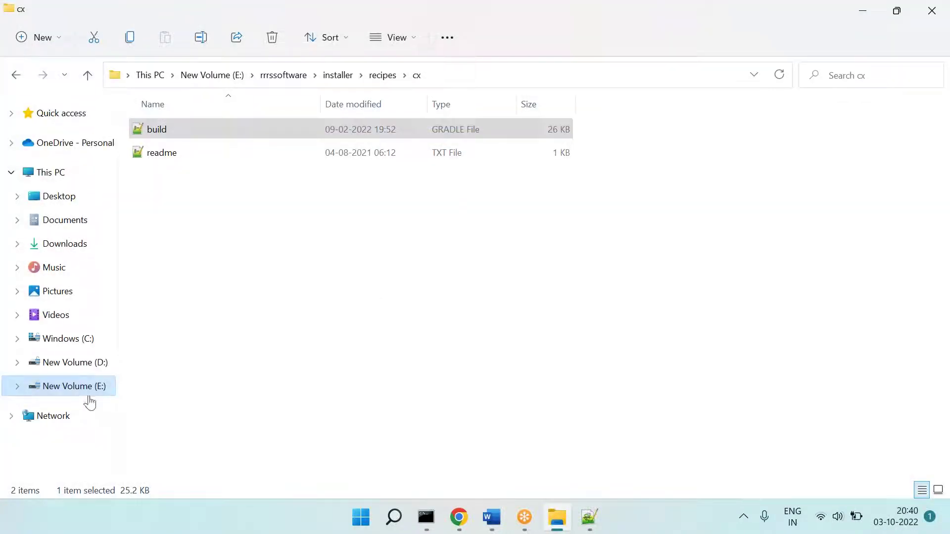
pyautogui.doubleClick(381, 141)
pyautogui.doubleClick(151, 159)
pyautogui.doubleClick(168, 154)
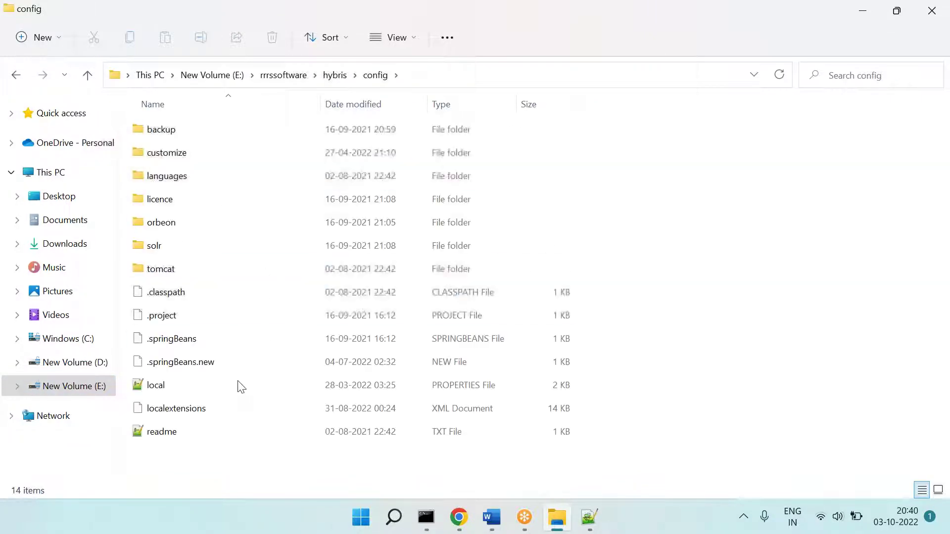
pyautogui.click(191, 409)
pyautogui.rightClick(186, 403)
pyautogui.click(266, 384)
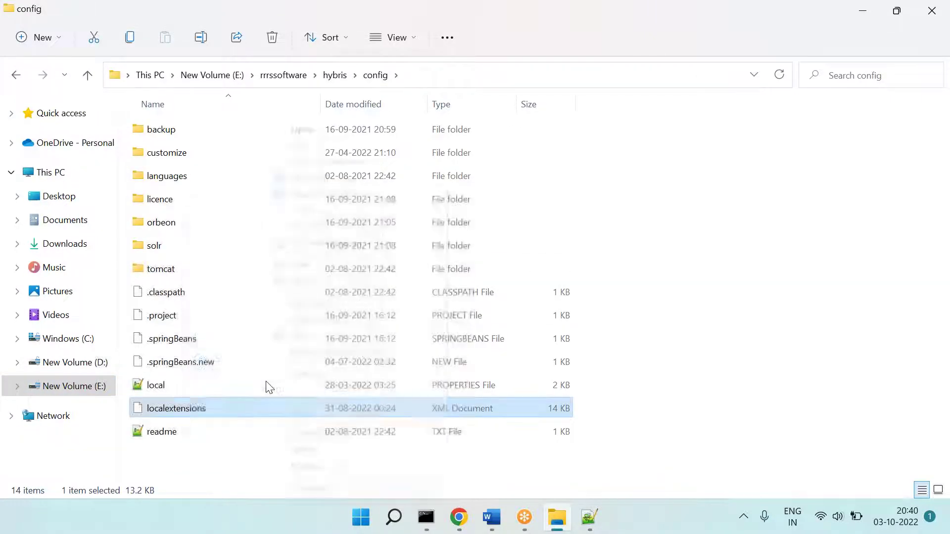
pyautogui.click(403, 243)
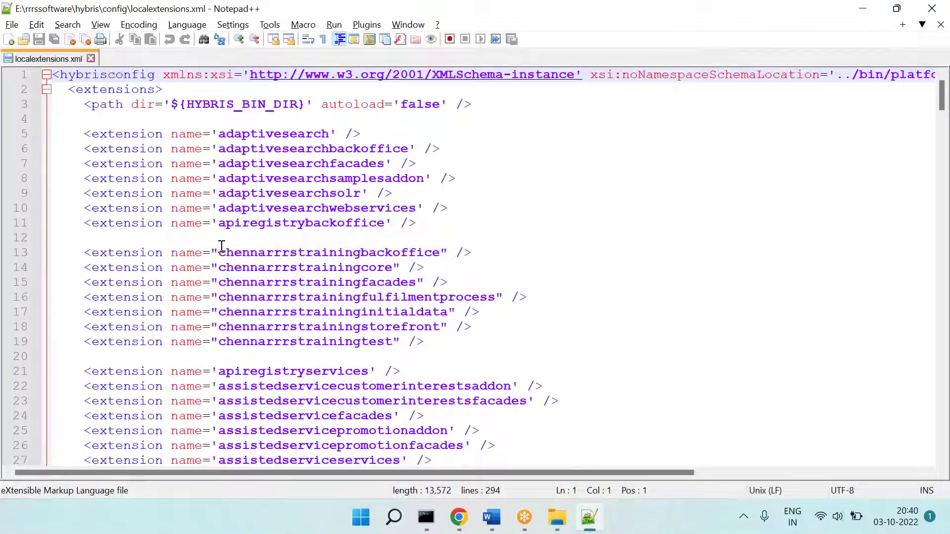
# Step: Review the seven chennarrrstraining extension lines and the commented-out yaccelerator block
pyautogui.moveTo(82, 251); pyautogui.dragTo(481, 362)
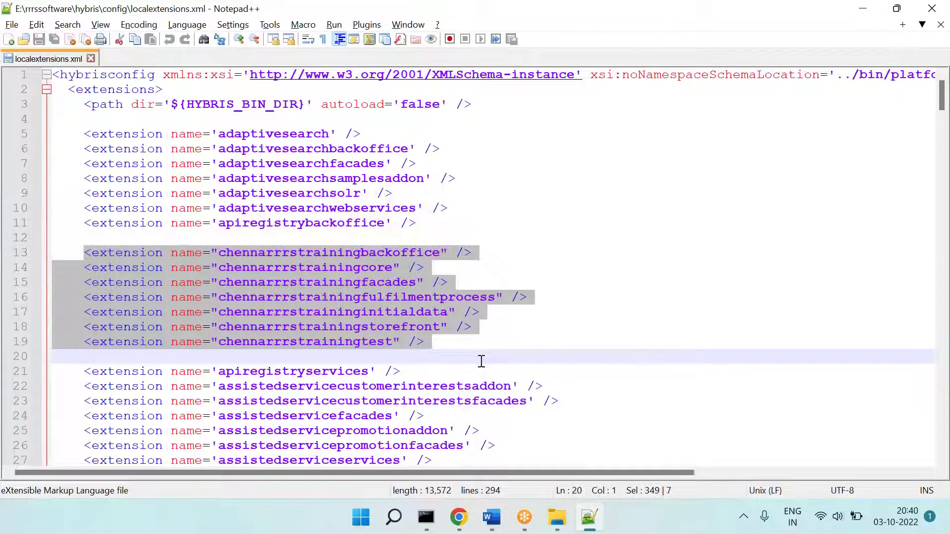
pyautogui.hotkey('alt', 'Tab')
pyautogui.hotkey('alt', 'Tab')
pyautogui.scroll(-5, 470, 373)
pyautogui.scroll(4, 350, 297)
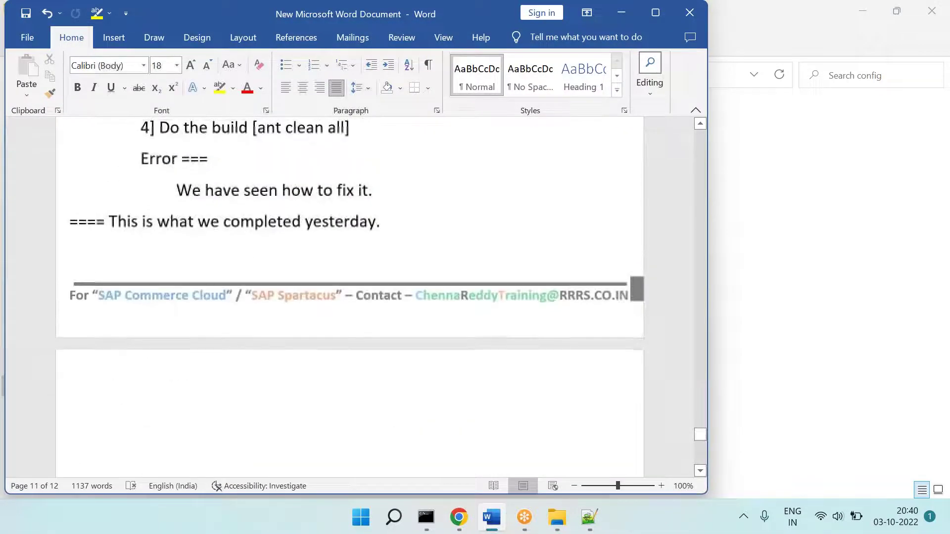
pyautogui.hotkey('alt', 'Tab')
pyautogui.click(589, 517)
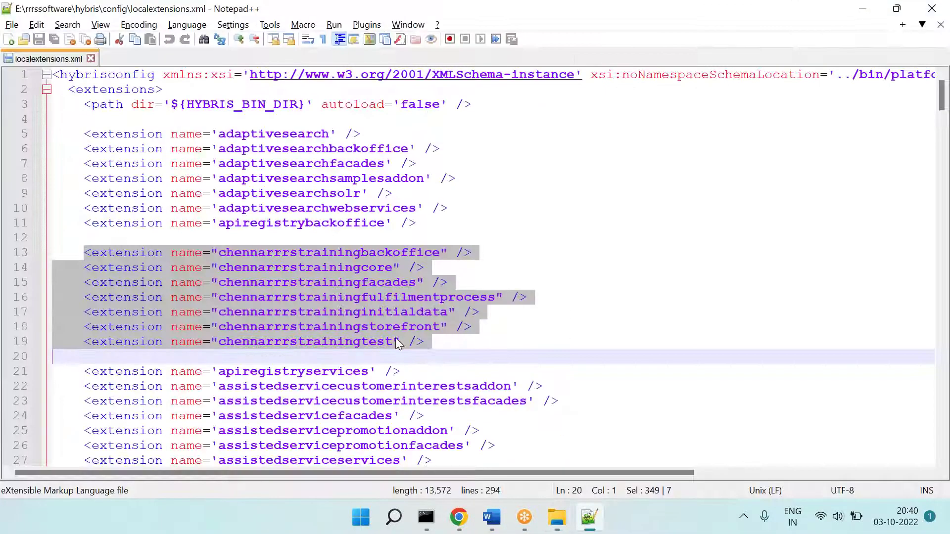
pyautogui.scroll(-4, 396, 341)
pyautogui.scroll(-8, 396, 341)
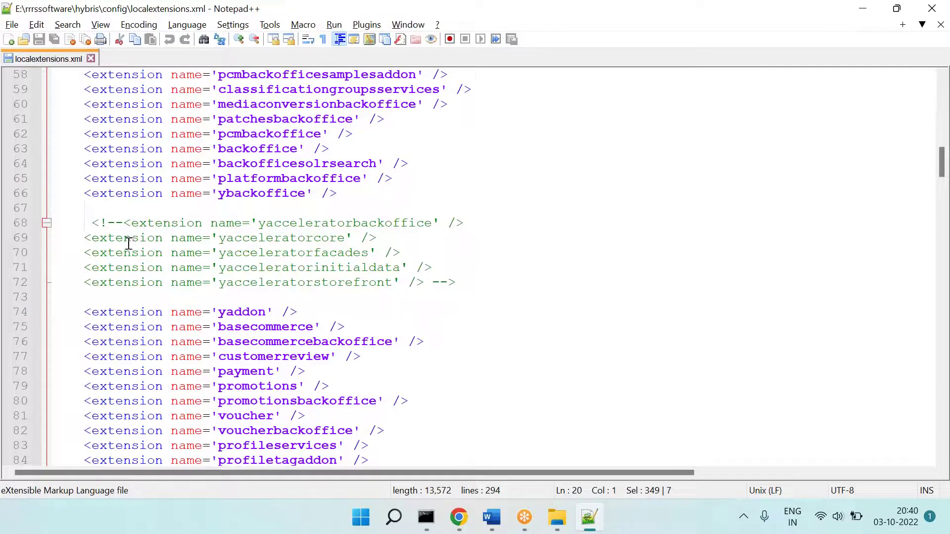
pyautogui.moveTo(93, 224); pyautogui.dragTo(220, 238)
pyautogui.moveTo(337, 262); pyautogui.dragTo(456, 283)
pyautogui.hotkey('alt', 'Tab')
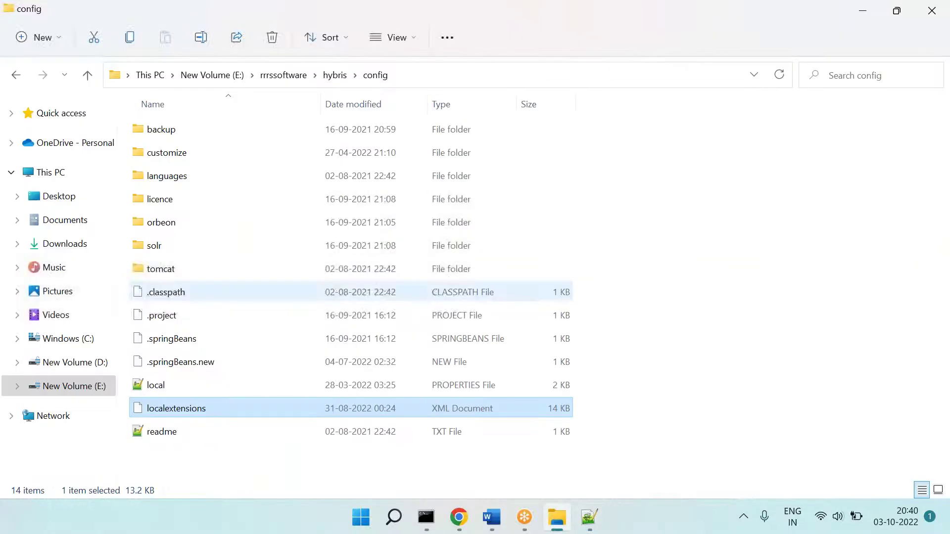
# Step: Highlight the Error under Next Steps in red
pyautogui.click(492, 517)
pyautogui.scroll(3, 390, 352)
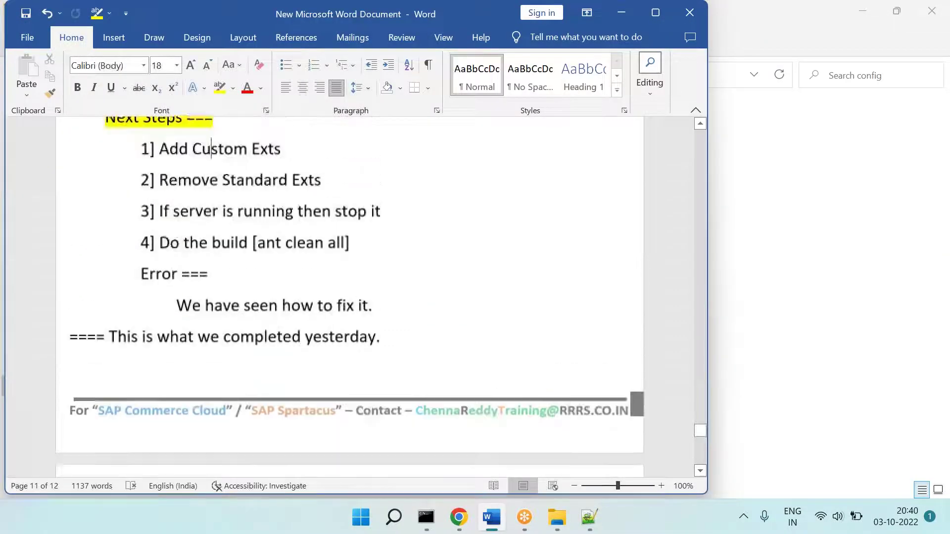
pyautogui.moveTo(176, 220); pyautogui.dragTo(392, 223)
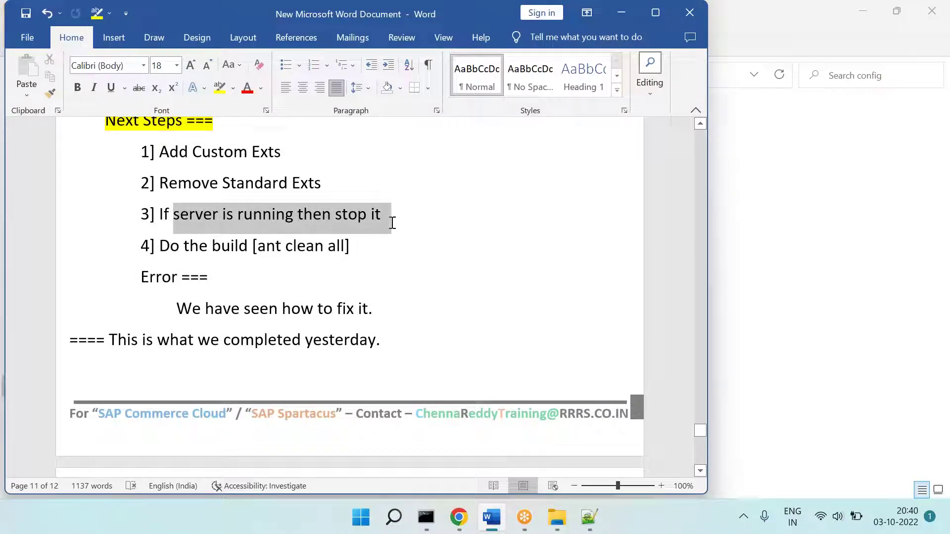
pyautogui.moveTo(160, 254); pyautogui.dragTo(345, 263)
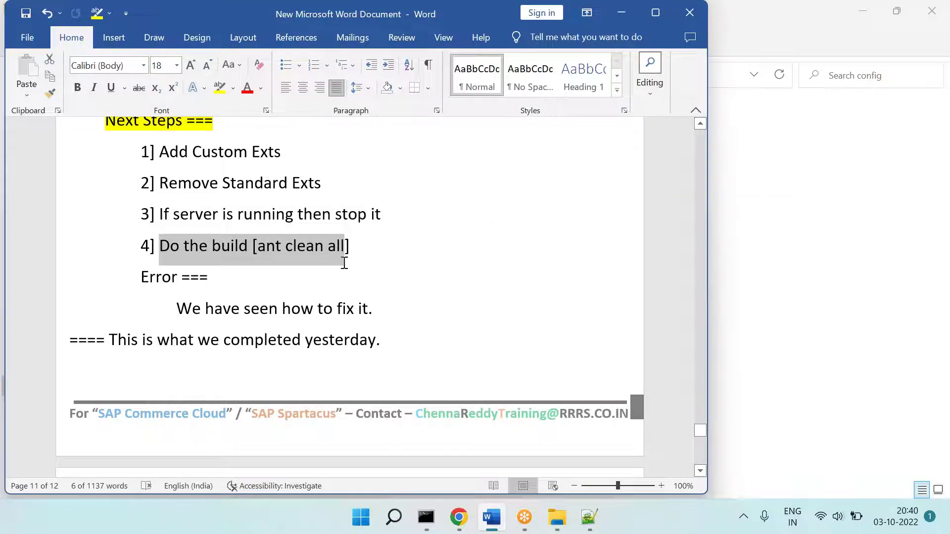
pyautogui.doubleClick(158, 287)
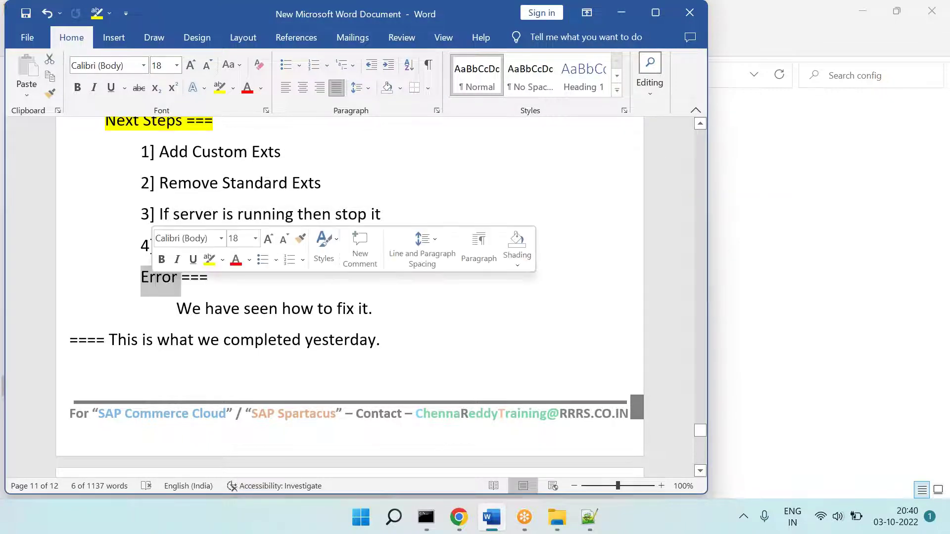
pyautogui.click(233, 89)
pyautogui.click(225, 129)
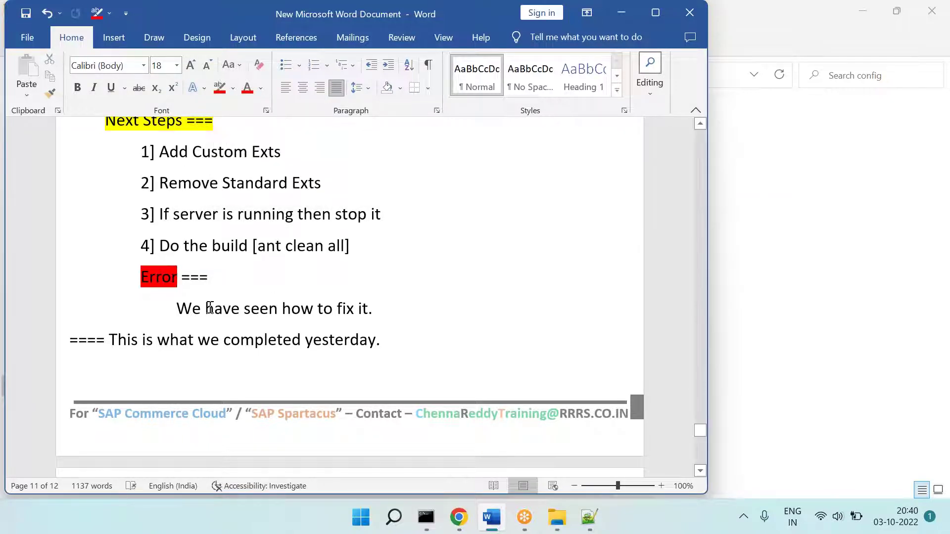
# Step: Add 'We are good with the build.' after 'fix it.' and highlight it green
pyautogui.click(428, 346)
pyautogui.hotkey('ctrl', 'z')
pyautogui.hotkey('ctrl', 'z')
pyautogui.click(409, 311)
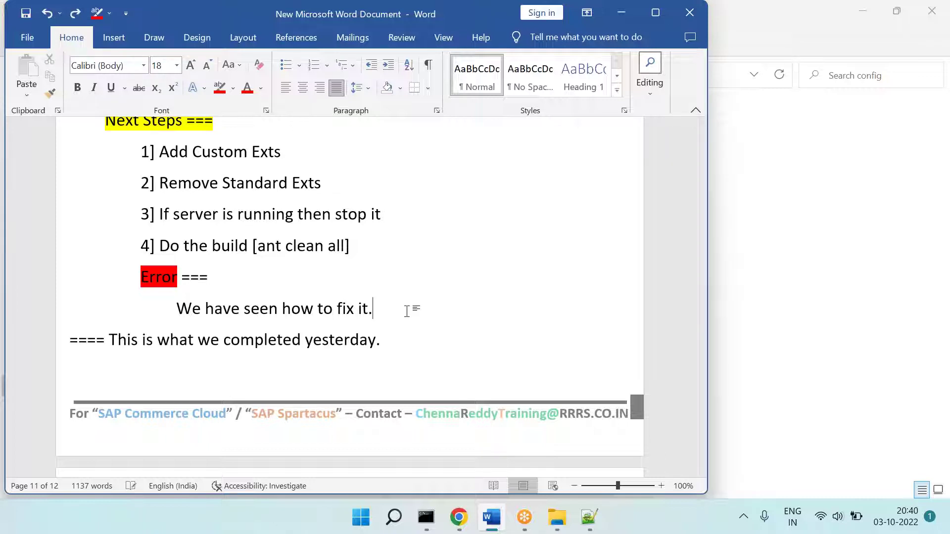
pyautogui.write('We are goo')
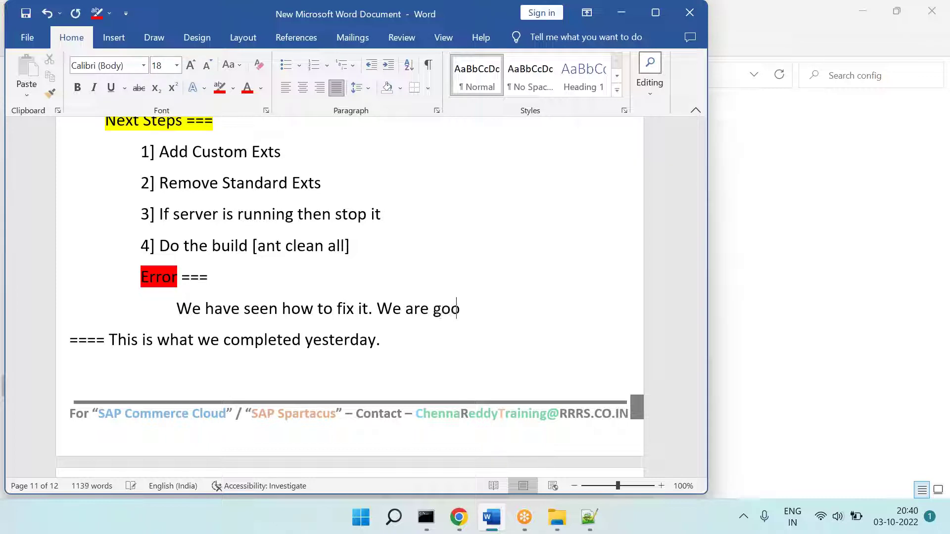
pyautogui.write('d with the build.')
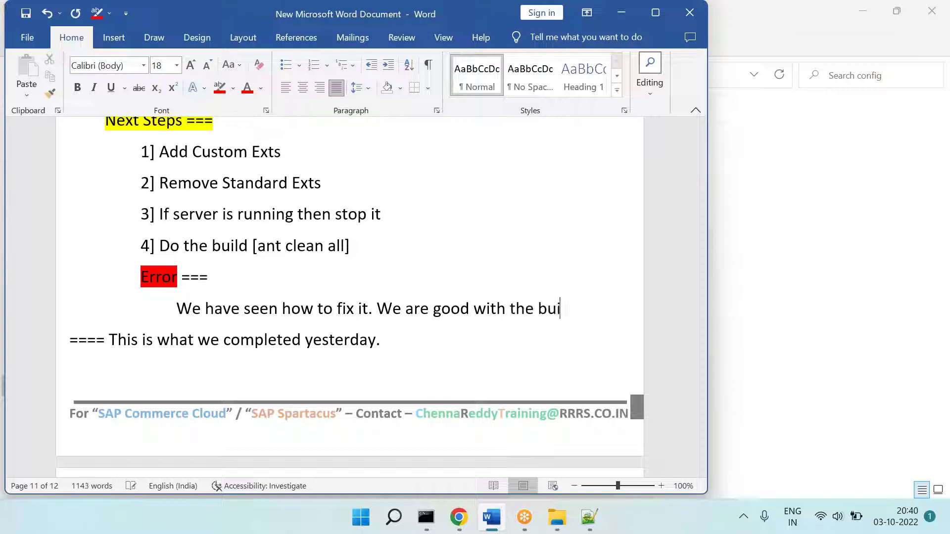
pyautogui.moveTo(377, 309); pyautogui.dragTo(570, 309)
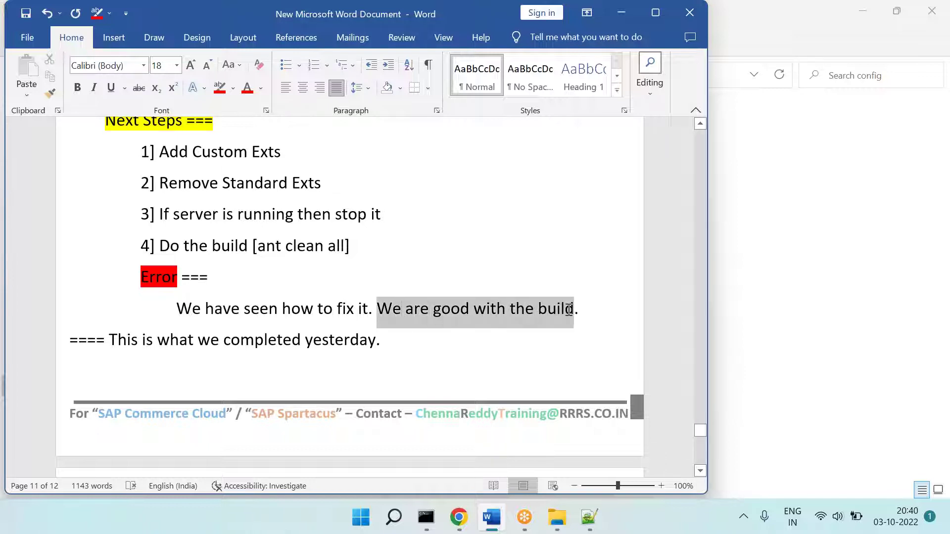
pyautogui.click(233, 88)
pyautogui.click(239, 106)
pyautogui.click(240, 106)
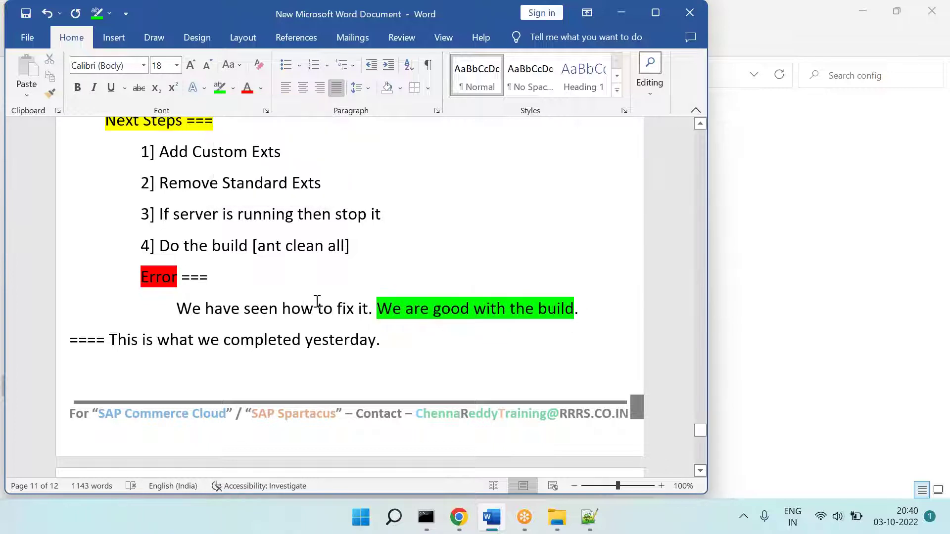
pyautogui.moveTo(283, 309); pyautogui.dragTo(372, 308)
pyautogui.click(505, 361)
# Step: On a new page, start 'Step 8 =' with the note '"SAP Comm" by default provides HSQL DB'
pyautogui.hotkey('ctrl', 'Return')
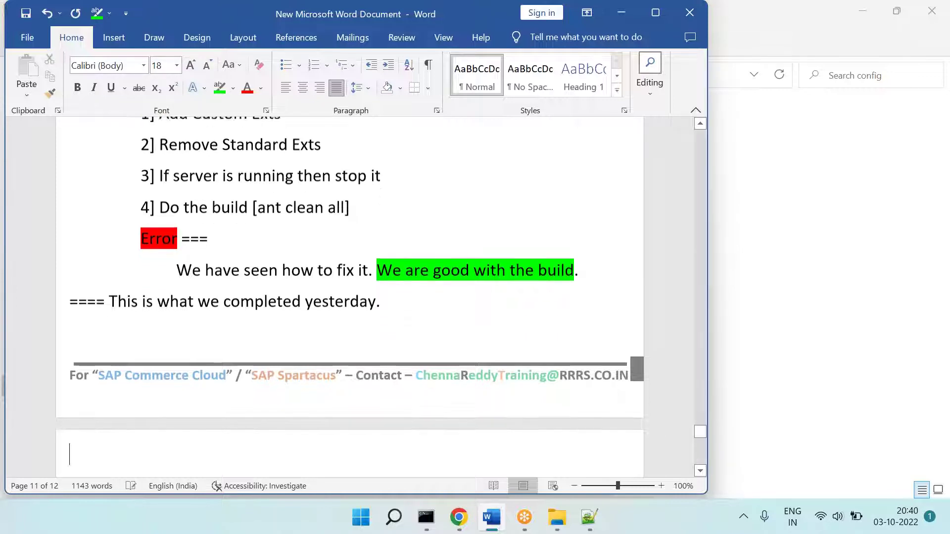
pyautogui.write('Step 8 =')
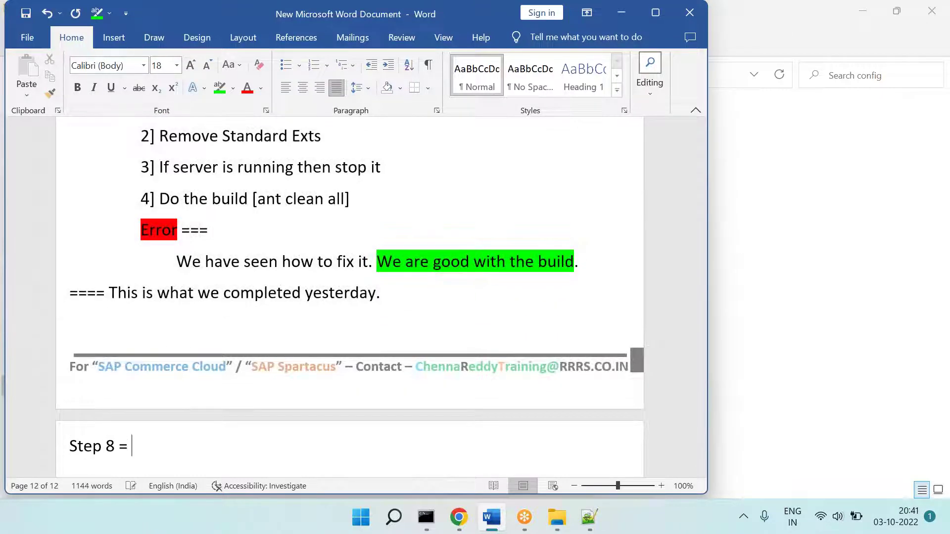
pyautogui.press('Return')
pyautogui.press('BackSpace')
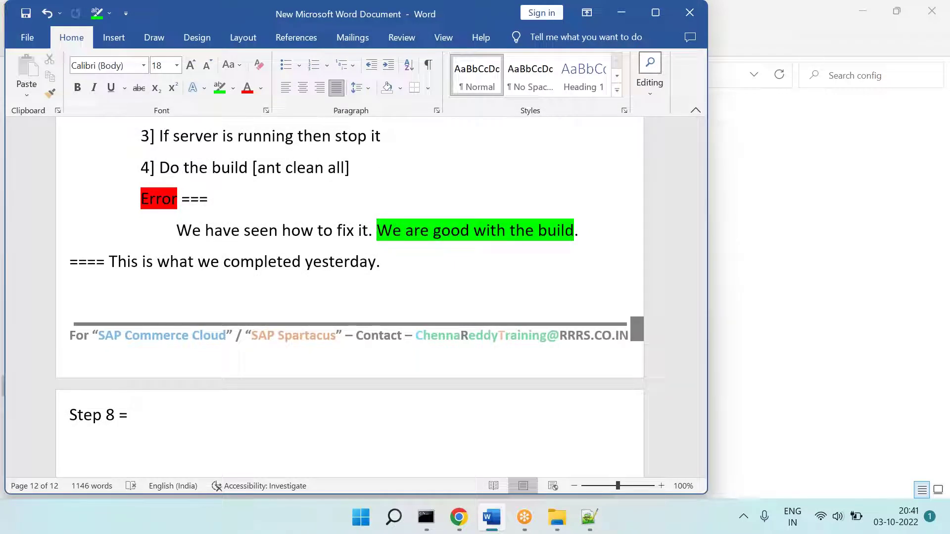
pyautogui.moveTo(429, 445); pyautogui.dragTo(431, 350)
pyautogui.click(429, 445)
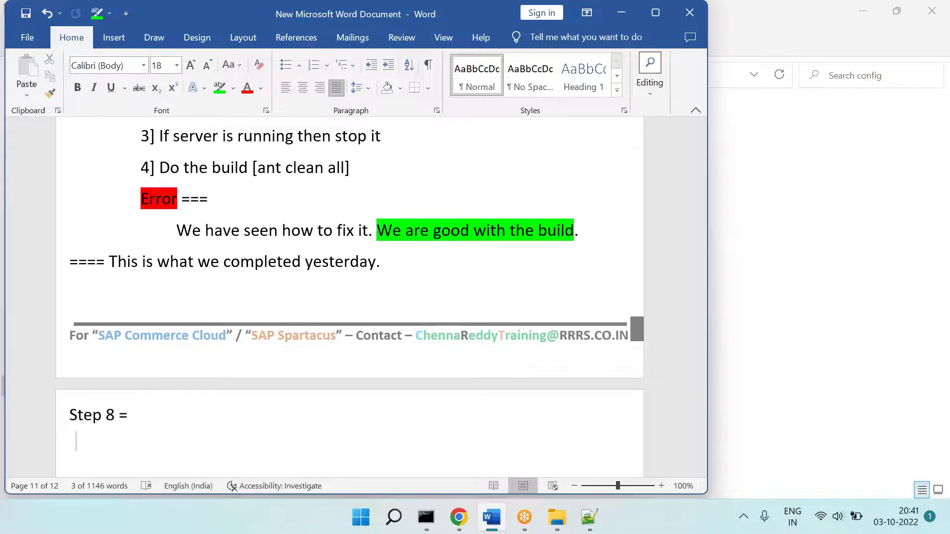
pyautogui.write('"SAP Comm" by d')
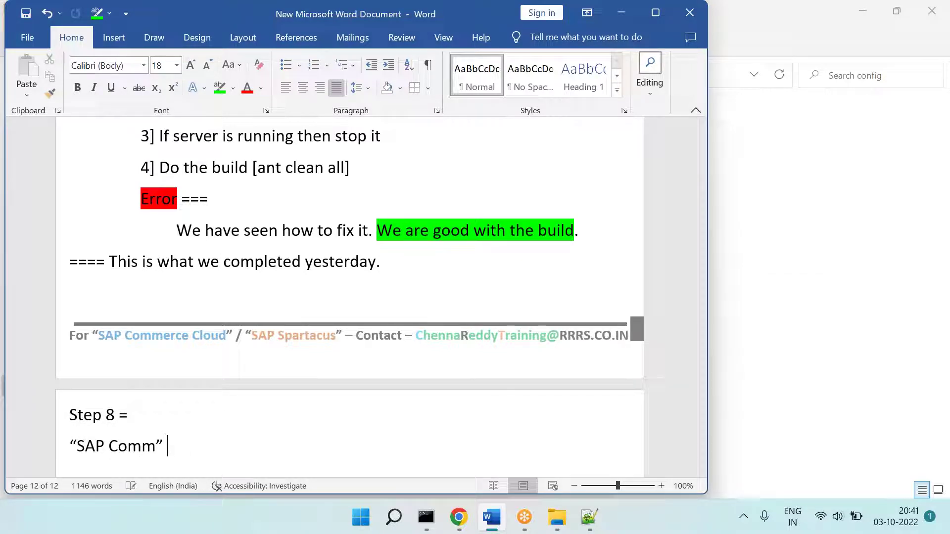
pyautogui.write('efault provide')
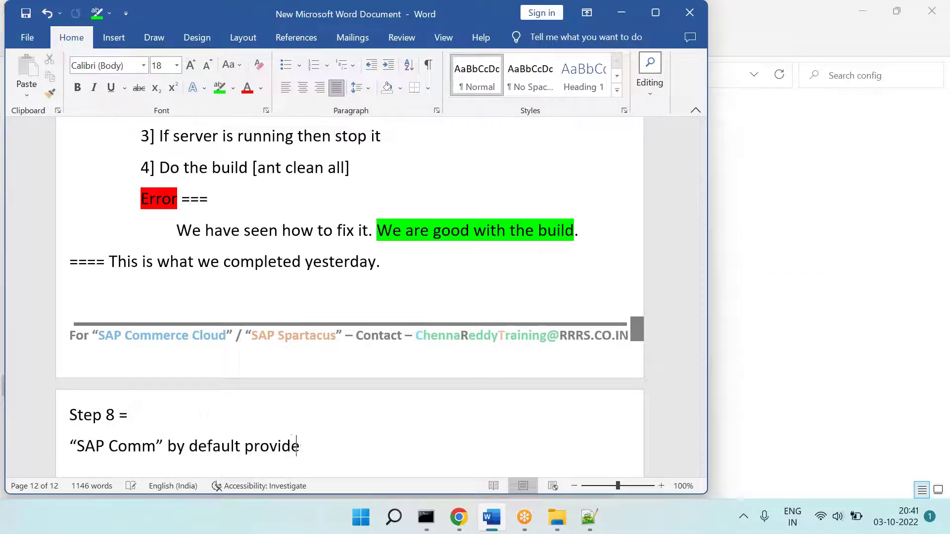
pyautogui.write('s HSQL DB')
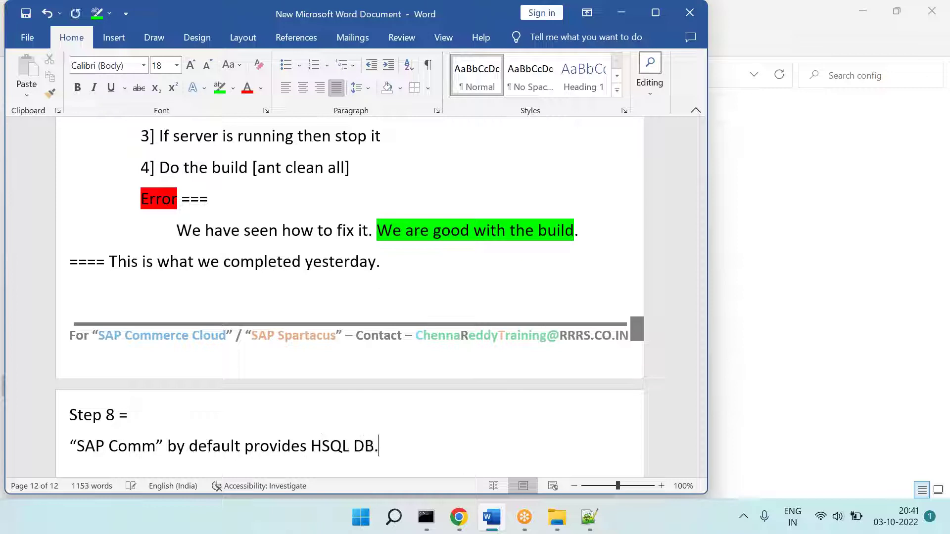
pyautogui.press('Return')
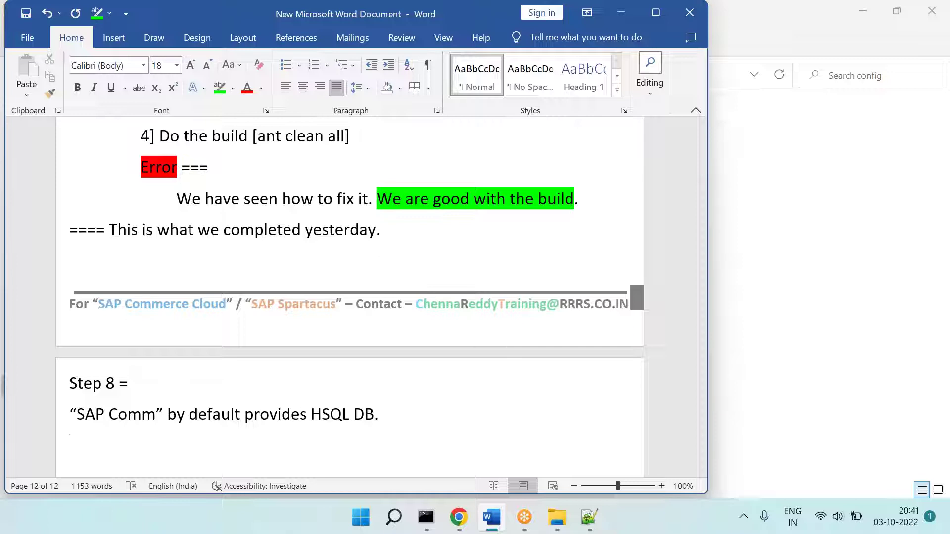
# Step: Complete the heading as 'Step 8 = Change the DB [Optional]', fixing typos
pyautogui.click(233, 394)
pyautogui.write('Change the BD')
pyautogui.press('BackSpace')
pyautogui.press('BackSpace')
pyautogui.write('DB')
pyautogui.press('Left')
pyautogui.write('[Optinal')
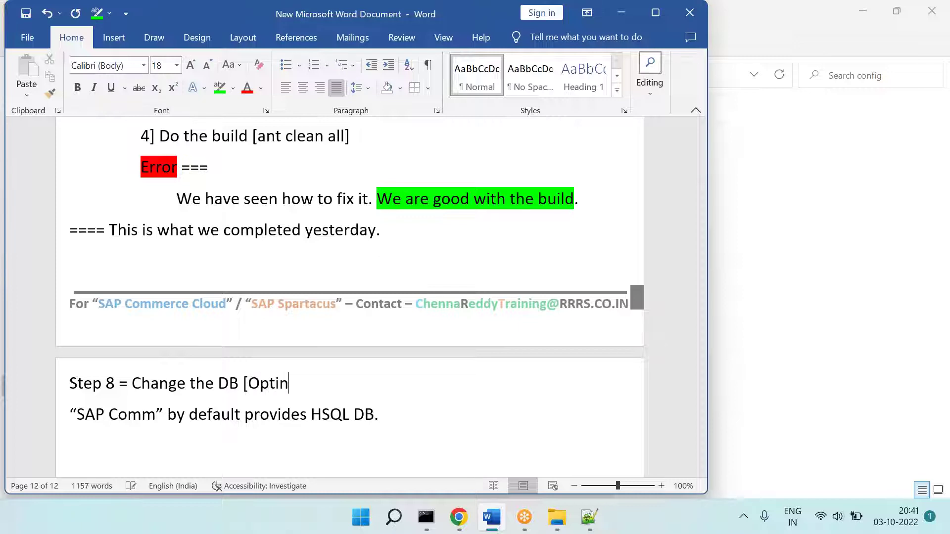
pyautogui.press('BackSpace')
pyautogui.press('BackSpace')
pyautogui.write('onal]')
# Step: Indent the HSQL note and add 'Q1 = Where can we see "SAP Comm" provided HSQL DB details?'
pyautogui.click(71, 419)
pyautogui.press('Tab')
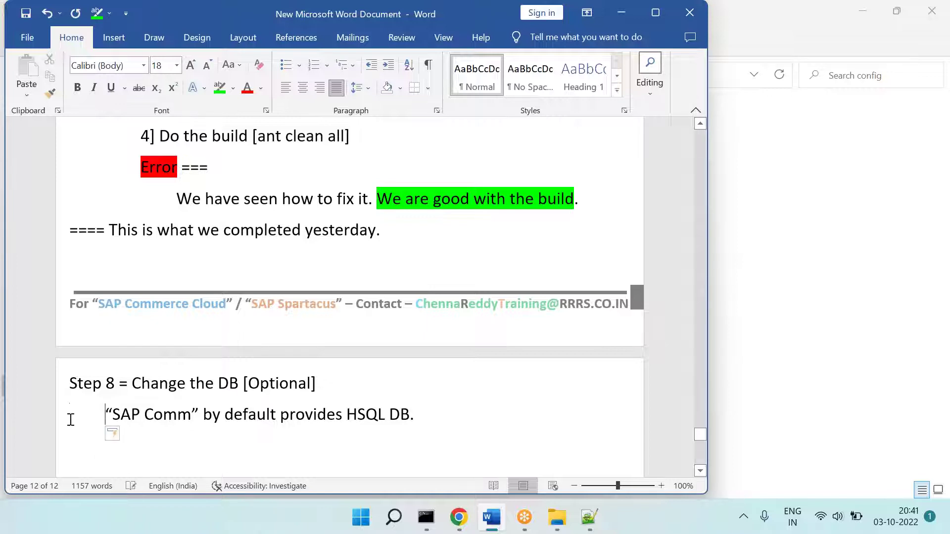
pyautogui.press('Tab')
pyautogui.write('Q1 =')
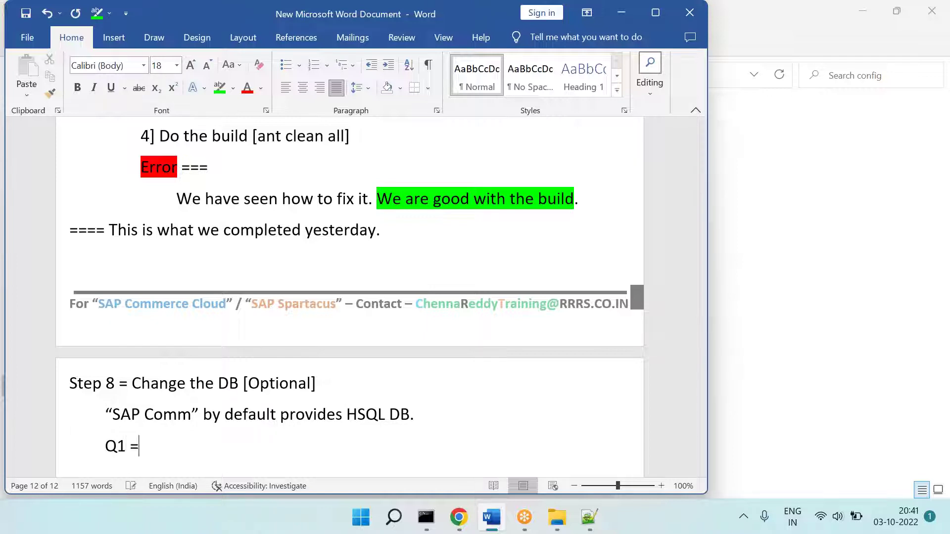
pyautogui.write(' Where can we')
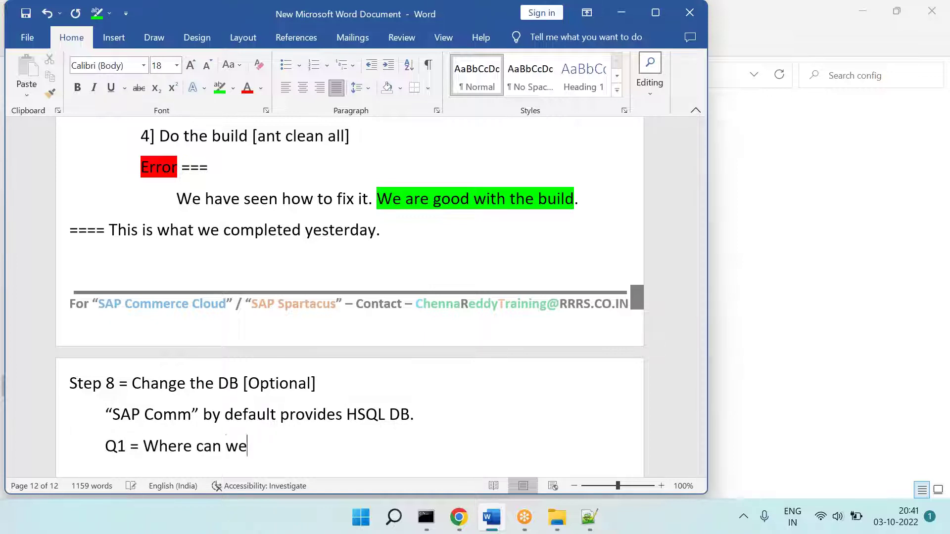
pyautogui.write(' see “HSQ')
pyautogui.press('BackSpace')
pyautogui.press('BackSpace')
pyautogui.press('BackSpace')
pyautogui.write('“SAP Comm” ')
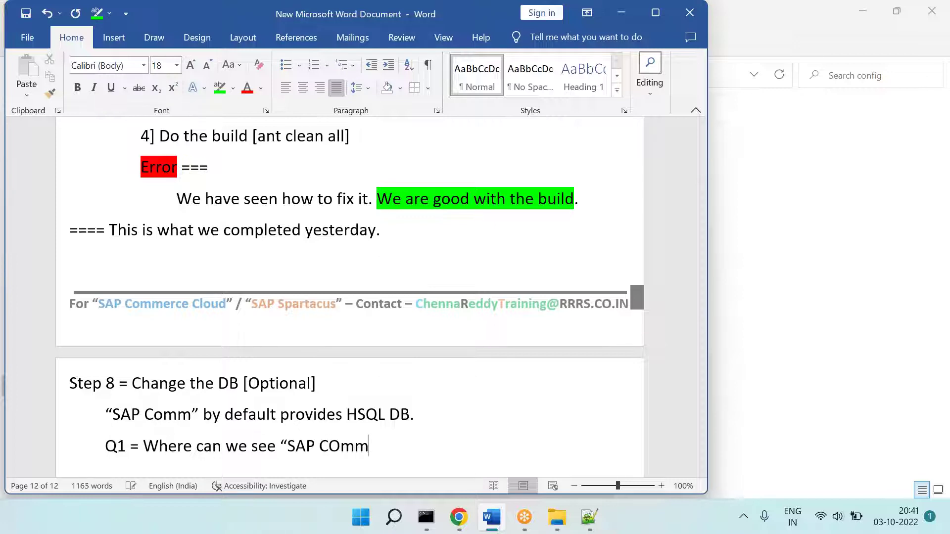
pyautogui.write('provided HSQ')
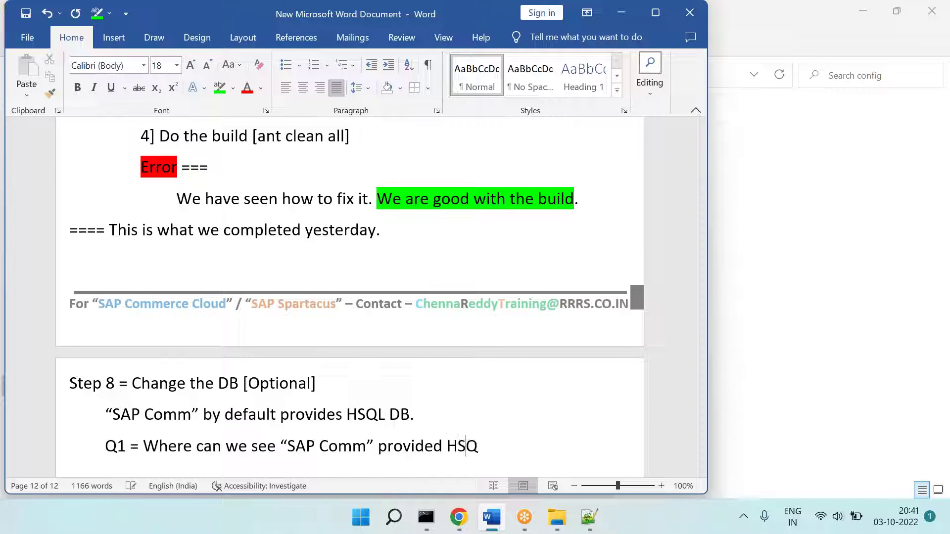
pyautogui.write('L DB details?')
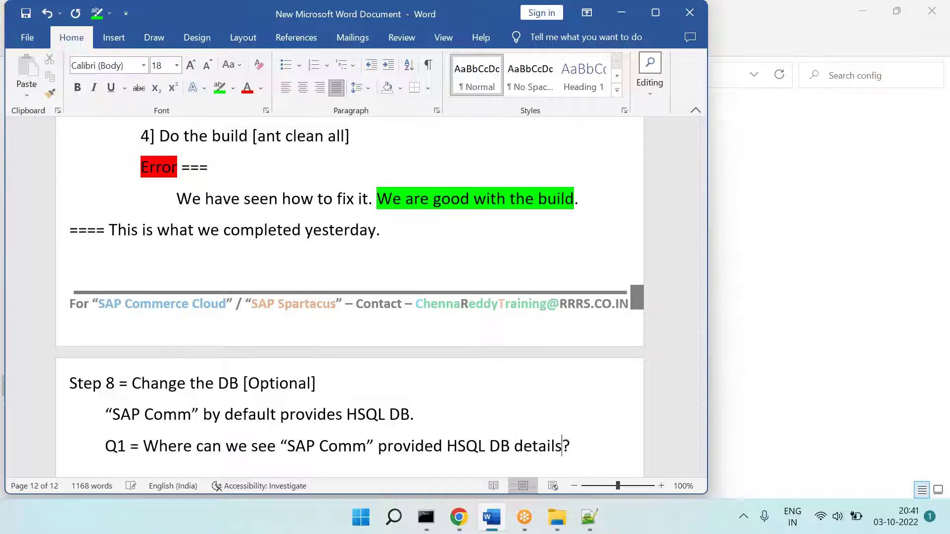
pyautogui.press('Return')
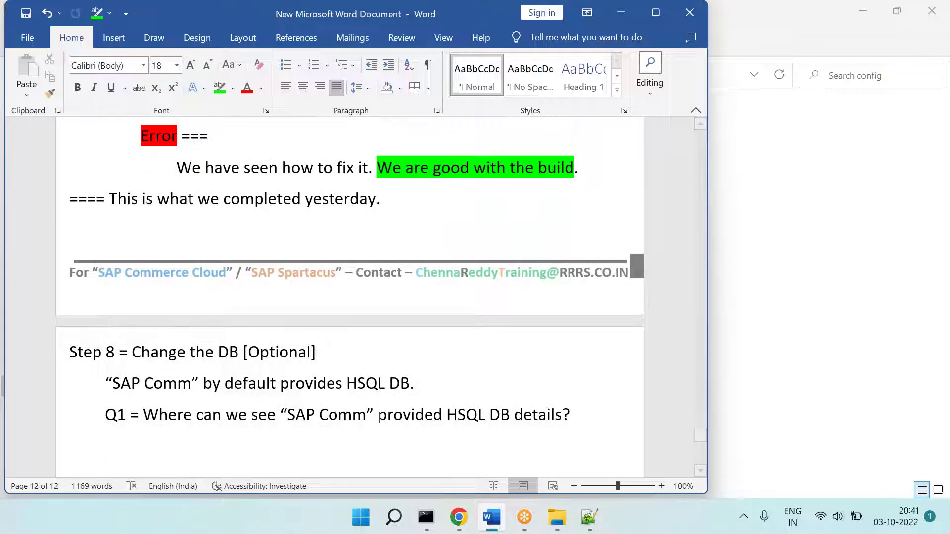
# Step: Open rrrssoftware\hybris\bin\platform\project.properties in Notepad++
pyautogui.click(544, 529)
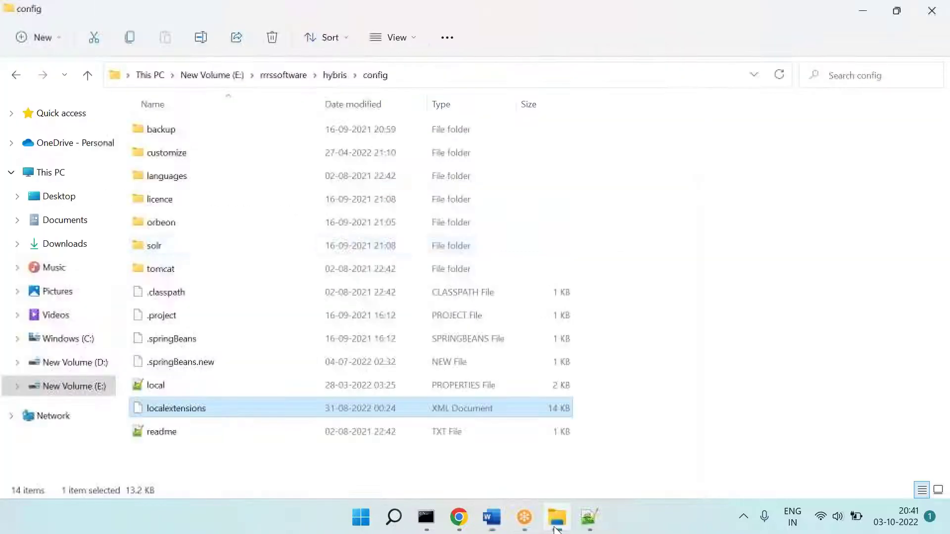
pyautogui.click(287, 77)
pyautogui.click(174, 145)
pyautogui.doubleClick(170, 154)
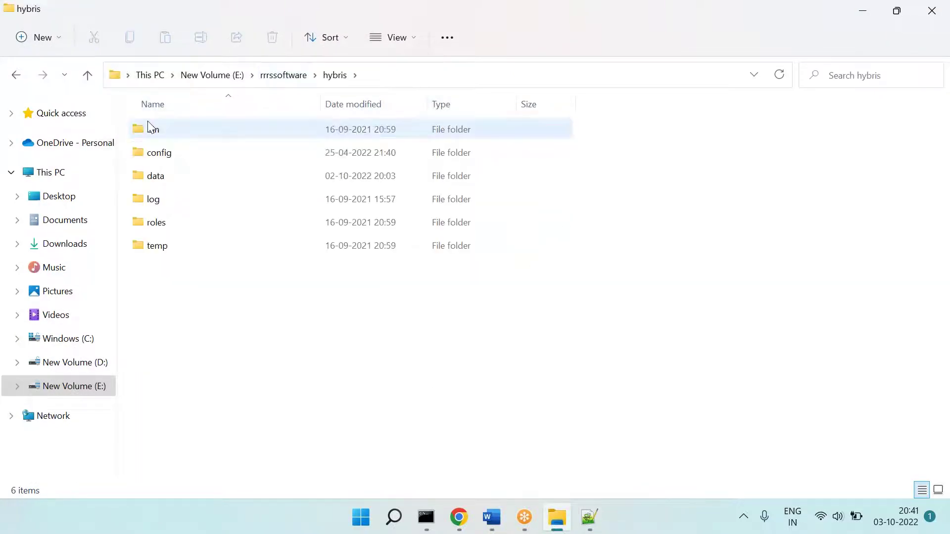
pyautogui.doubleClick(148, 128)
pyautogui.doubleClick(176, 177)
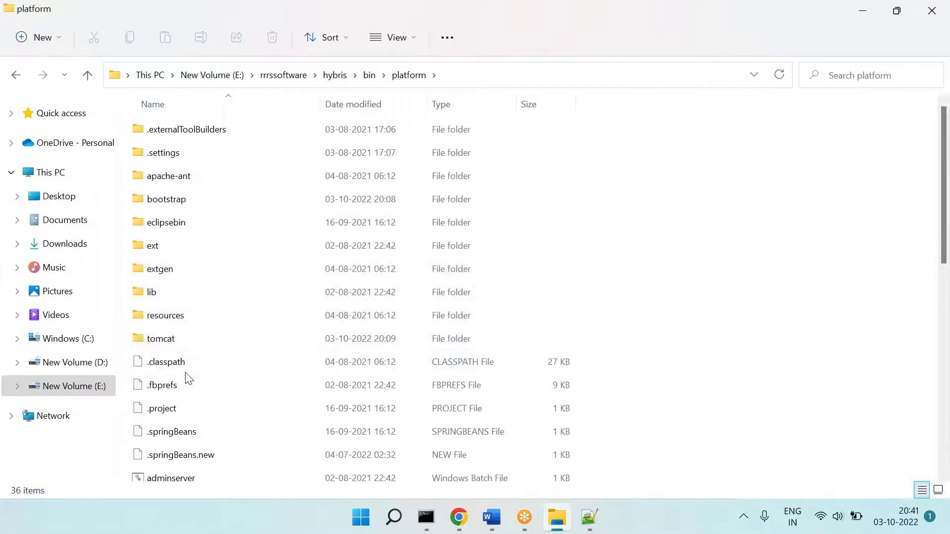
pyautogui.press('p')
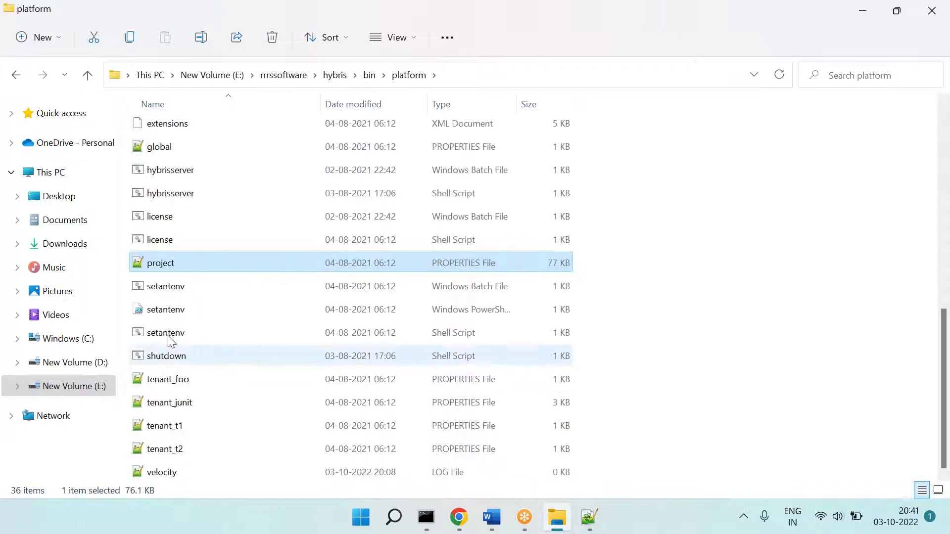
pyautogui.doubleClick(158, 268)
pyautogui.click(316, 172)
# Step: Undo the stray 'ths' edit and search project.properties for HSQL to reach the HSQLDB settings
pyautogui.write('ths')
pyautogui.hotkey('ctrl', 'z')
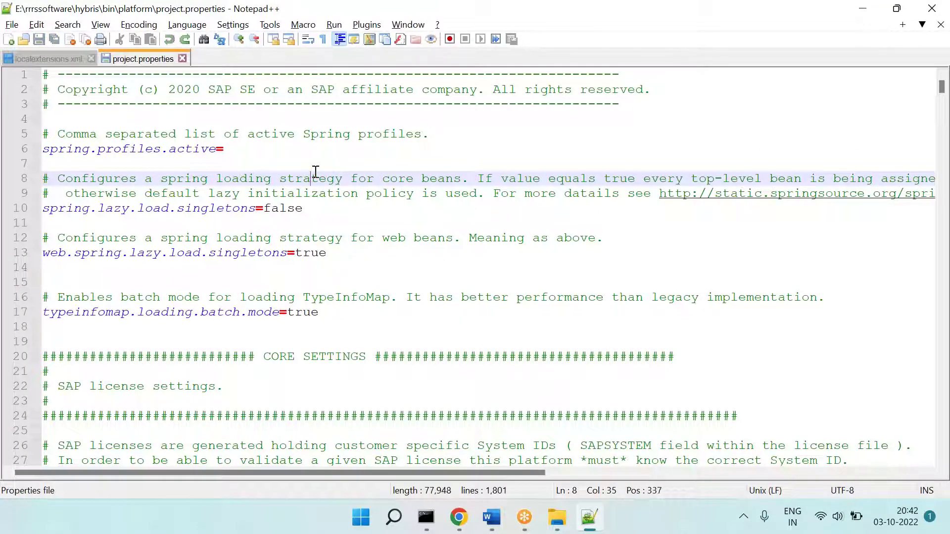
pyautogui.hotkey('ctrl', 'f')
pyautogui.write('HSQ')
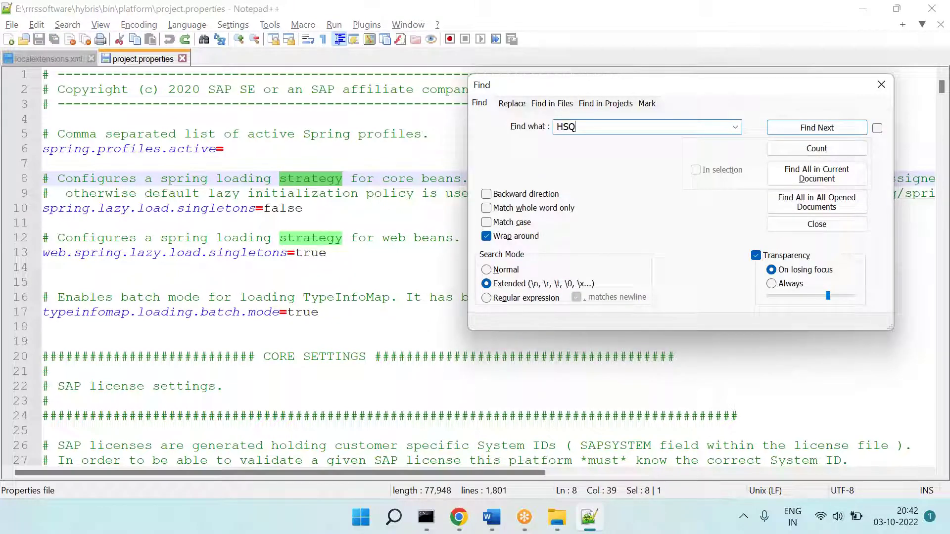
pyautogui.write('L')
pyautogui.press('Return')
pyautogui.press('Return')
pyautogui.press('Return')
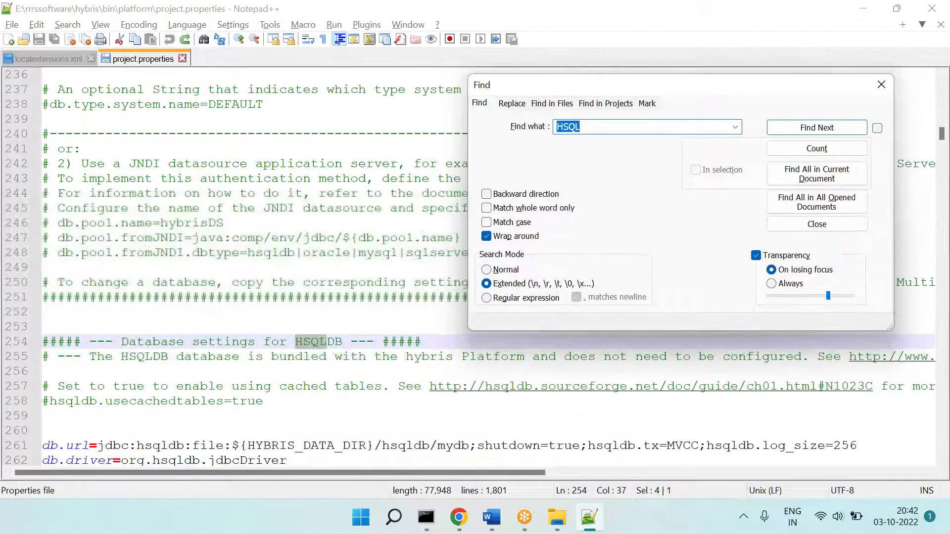
pyautogui.press('Escape')
# Step: Select the HSQLDB db.url, db.driver and db.username lines 261–266
pyautogui.scroll(-6, 265, 229)
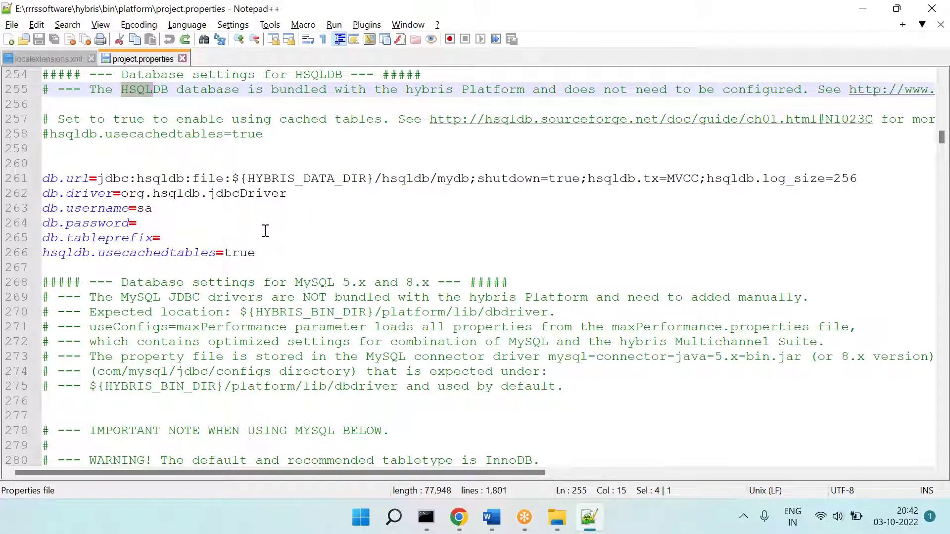
pyautogui.click(282, 253)
pyautogui.hotkey('shift', 'Home')
pyautogui.hotkey('shift', 'Up')
pyautogui.hotkey('shift', 'Up')
pyautogui.hotkey('shift', 'Up')
pyautogui.hotkey('shift', 'Up')
pyautogui.hotkey('shift', 'Up')
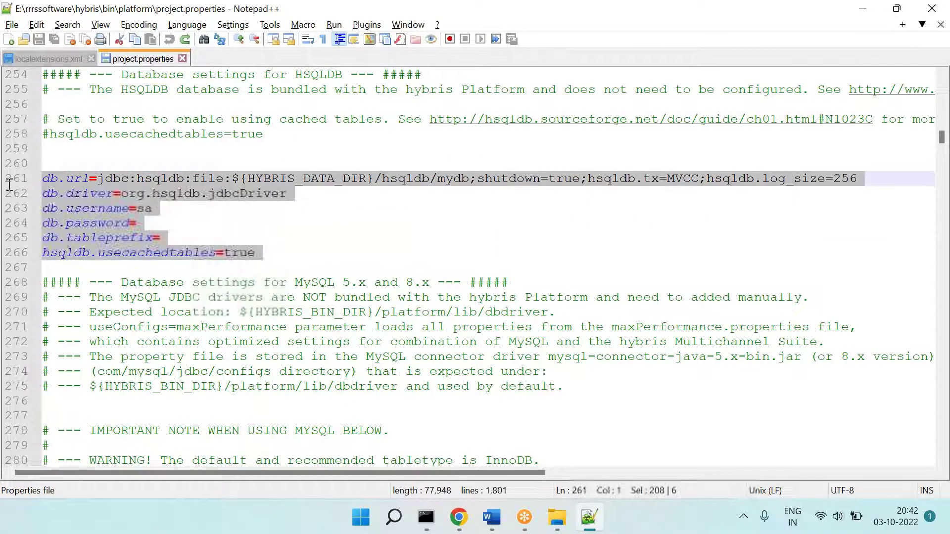
pyautogui.scroll(-2, 253, 229)
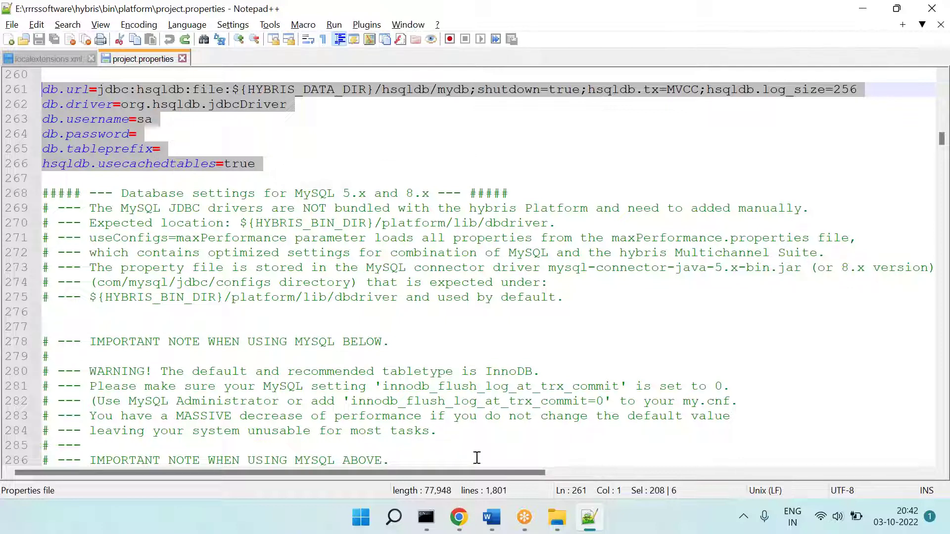
# Step: Paste the platform folder path under Q1, append \project.properties, and highlight the file name green
pyautogui.click(557, 518)
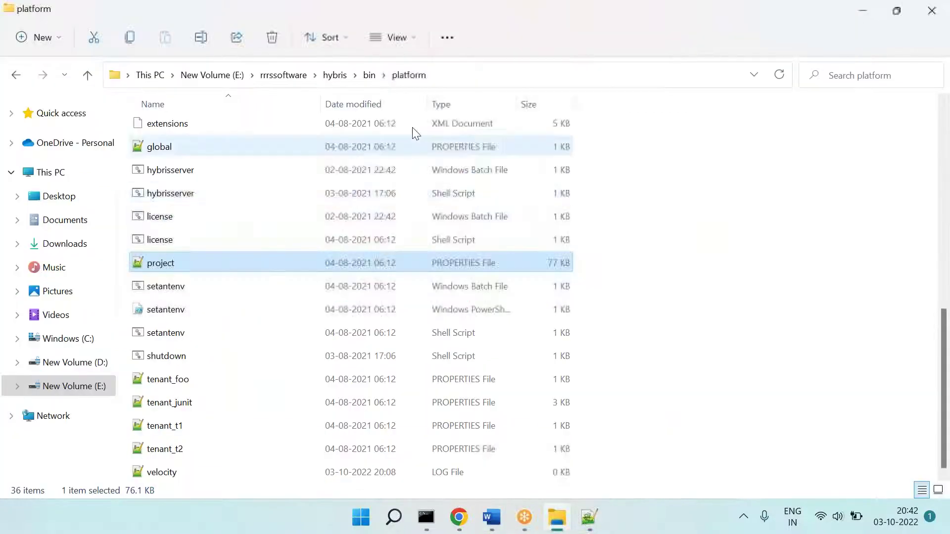
pyautogui.click(491, 81)
pyautogui.hotkey('ctrl', 'c')
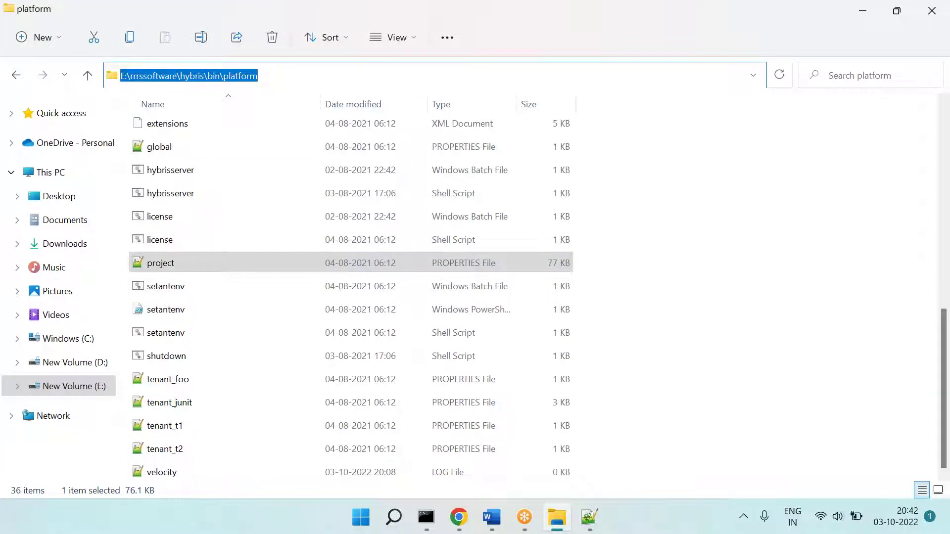
pyautogui.click(491, 518)
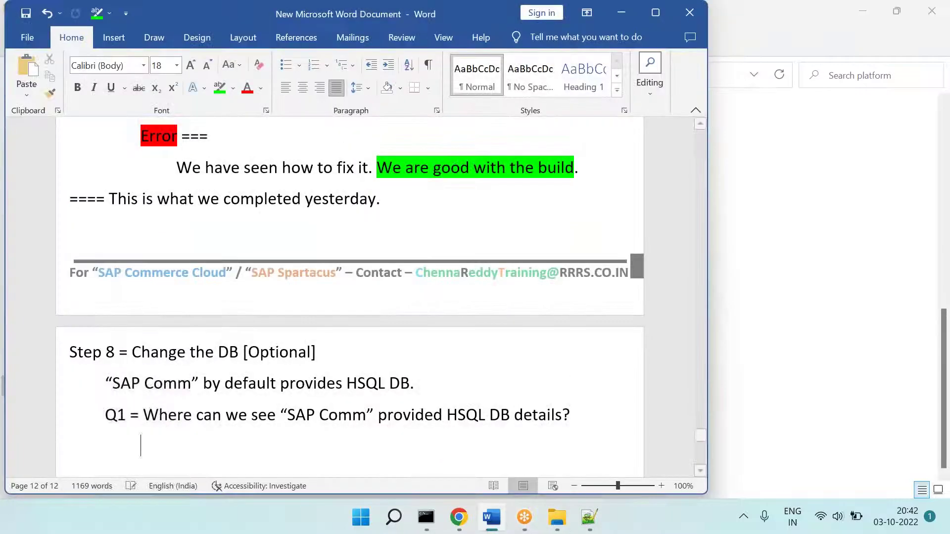
pyautogui.hotkey('ctrl', 'v')
pyautogui.write('\\proje')
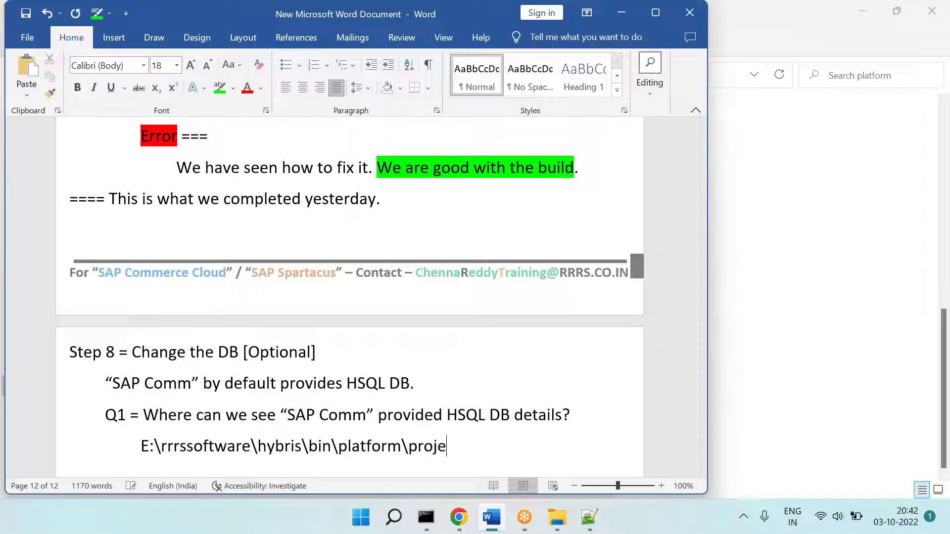
pyautogui.write('ct.properties')
pyautogui.press('Return')
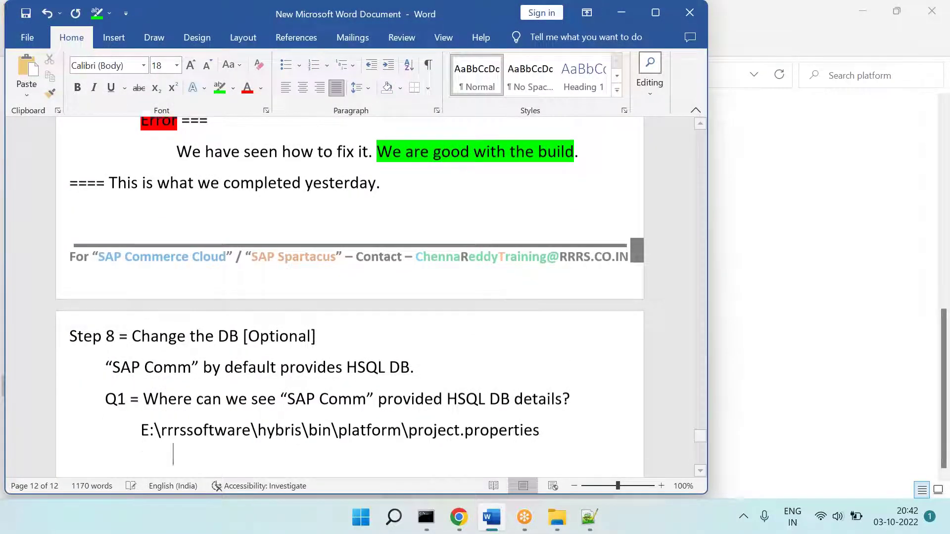
pyautogui.moveTo(541, 425); pyautogui.dragTo(409, 418)
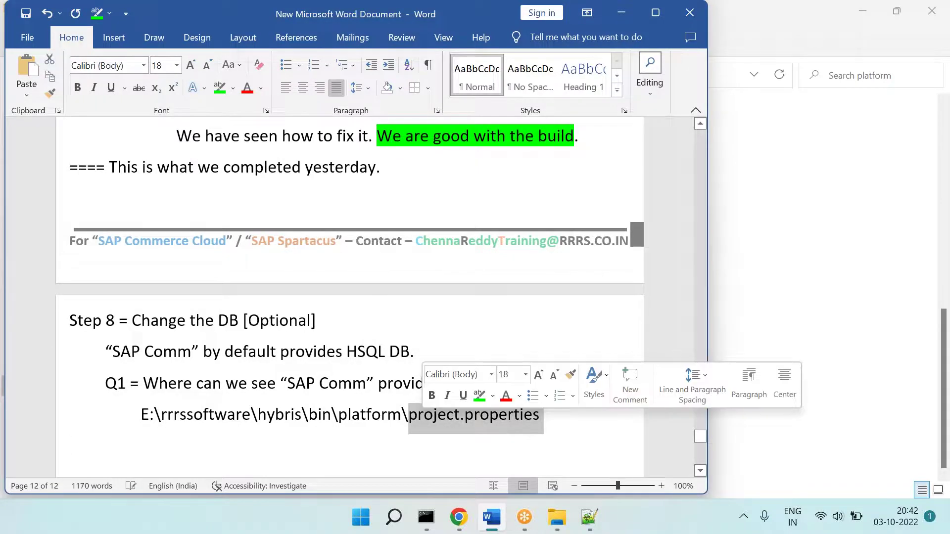
pyautogui.click(220, 90)
# Step: Add Q2: 'Let's say - Your client don't want HSQL DB & they want HANA DB. Then what to do?'
pyautogui.press('Down')
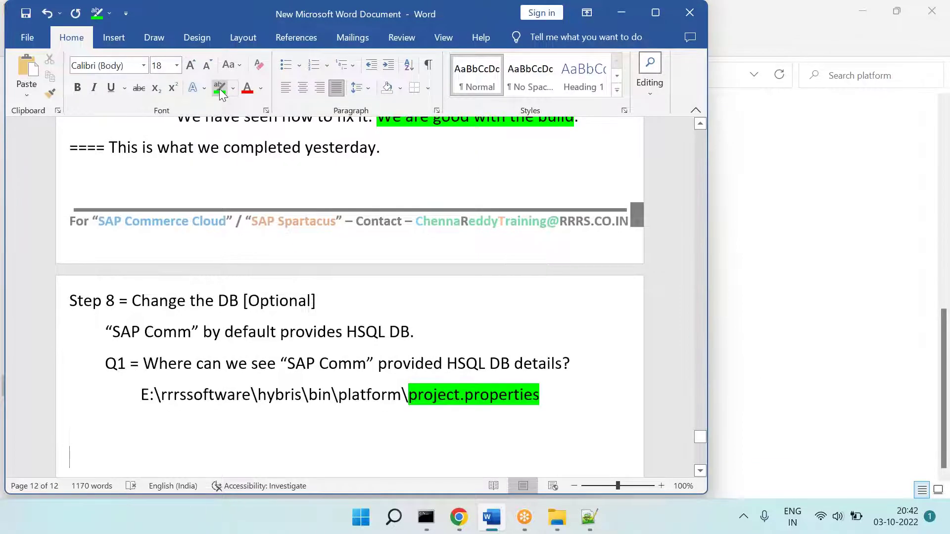
pyautogui.press('Tab')
pyautogui.write('Q2 = Your')
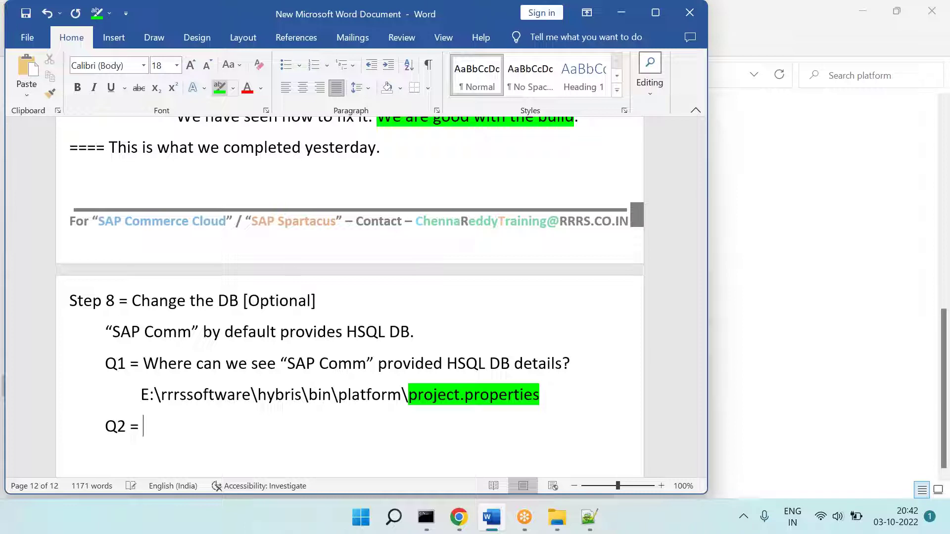
pyautogui.press('BackSpace')
pyautogui.press('BackSpace')
pyautogui.press('BackSpace')
pyautogui.press('BackSpace')
pyautogui.write("Let's say -")
pyautogui.write(' Your comp')
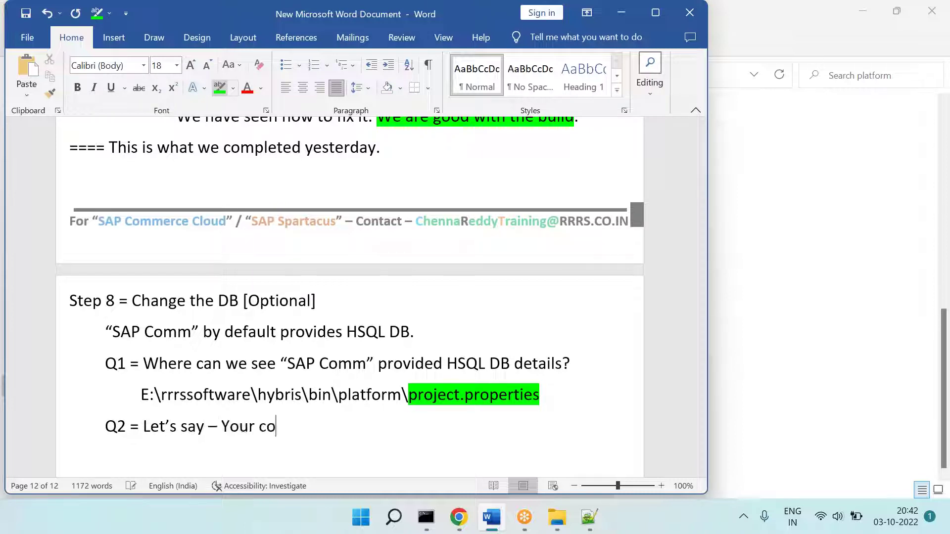
pyautogui.press('BackSpace')
pyautogui.press('BackSpace')
pyautogui.press('BackSpace')
pyautogui.write("client don't want ")
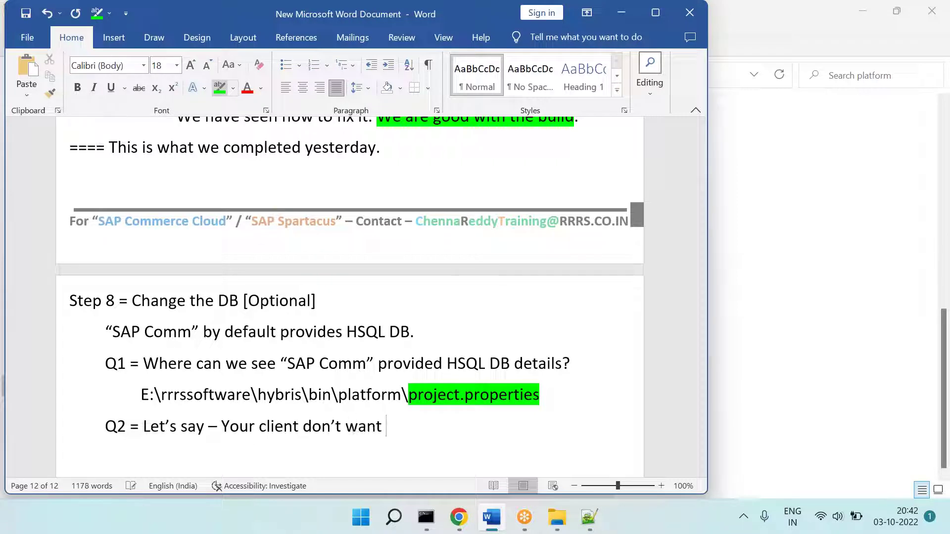
pyautogui.write('HSQL DB & they want HANA DB')
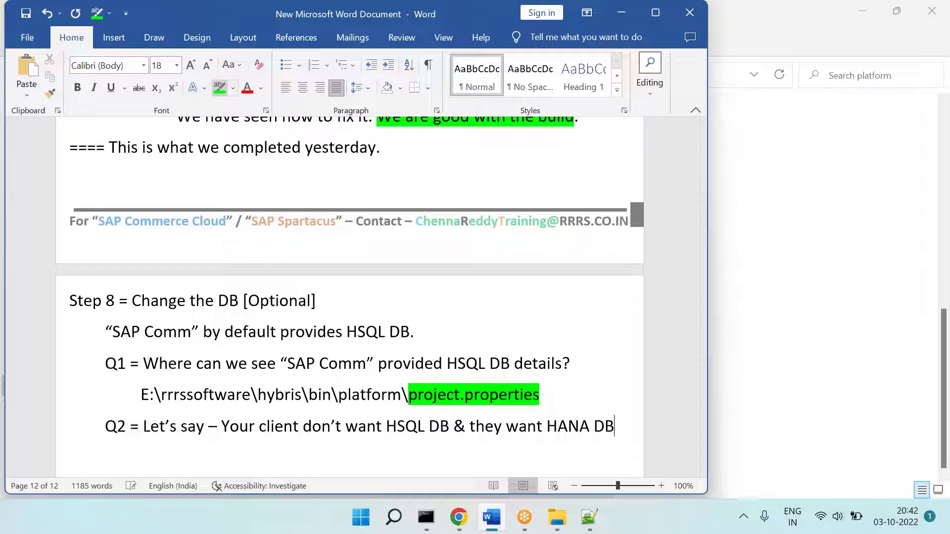
pyautogui.write('.')
pyautogui.press('Return')
pyautogui.write('Then what to d')
pyautogui.press('BackSpace')
pyautogui.write('do?')
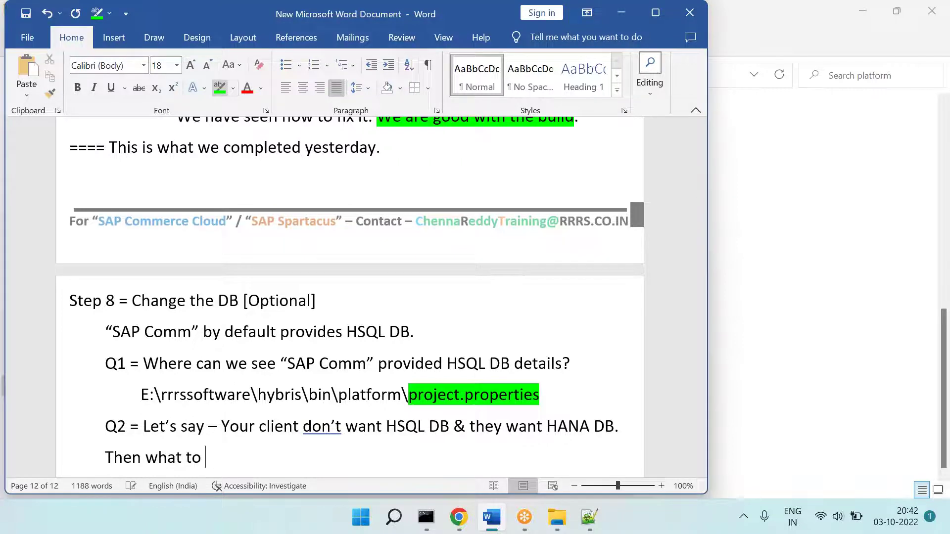
# Step: Add the indented line 'Step 1 = Find the HANA DB connection settings'
pyautogui.press('Return')
pyautogui.press('Tab')
pyautogui.write('Step 1 =')
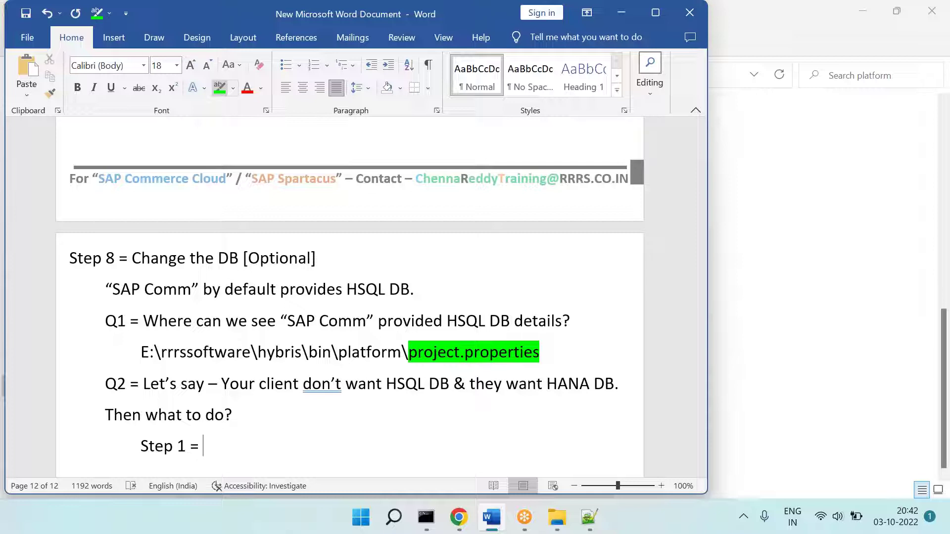
pyautogui.write('Find the HA')
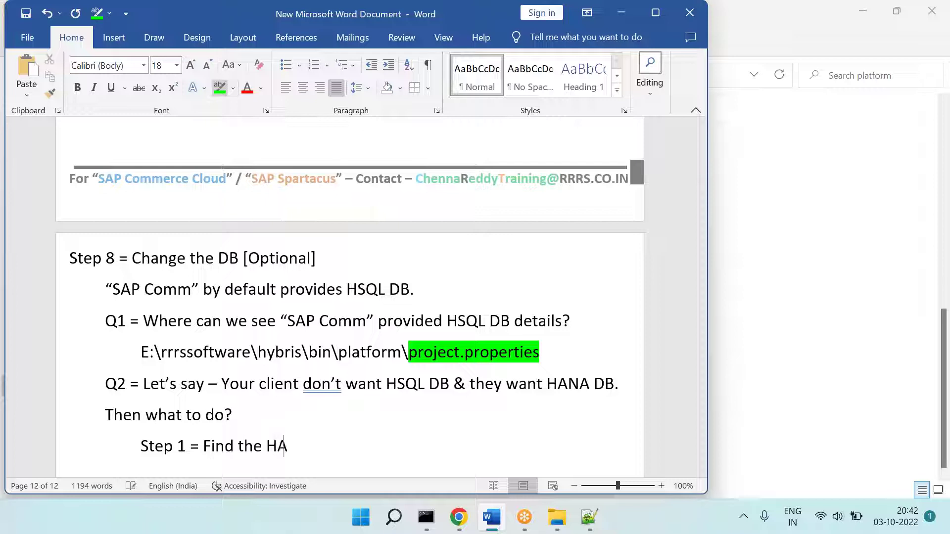
pyautogui.write('NA DB settings')
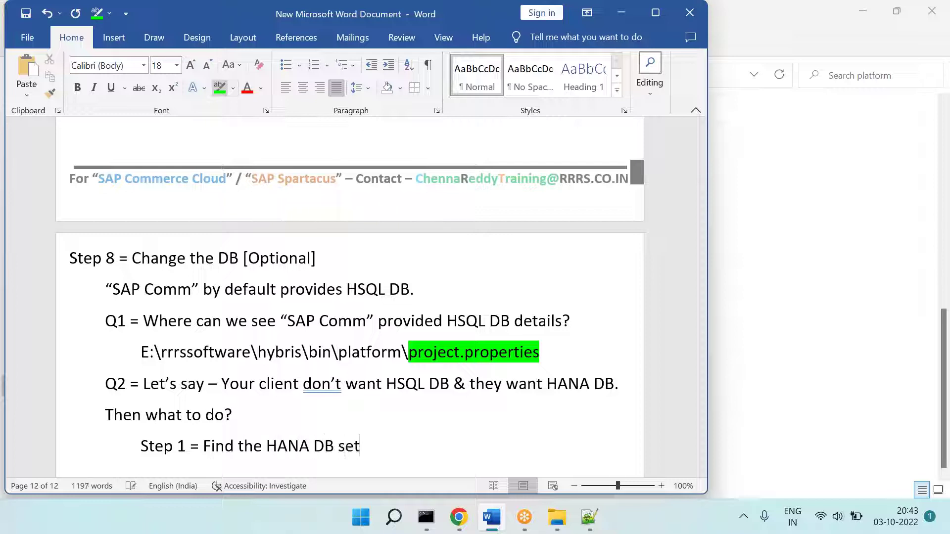
pyautogui.press('BackSpace')
pyautogui.press('BackSpace')
pyautogui.press('BackSpace')
pyautogui.press('BackSpace')
pyautogui.press('BackSpace')
pyautogui.press('BackSpace')
pyautogui.press('BackSpace')
pyautogui.press('BackSpace')
pyautogui.press('BackSpace')
pyautogui.write('conne')
pyautogui.write('ction stee')
pyautogui.press('BackSpace')
pyautogui.press('BackSpace')
pyautogui.press('BackSpace')
pyautogui.press('BackSpace')
pyautogui.write('t')
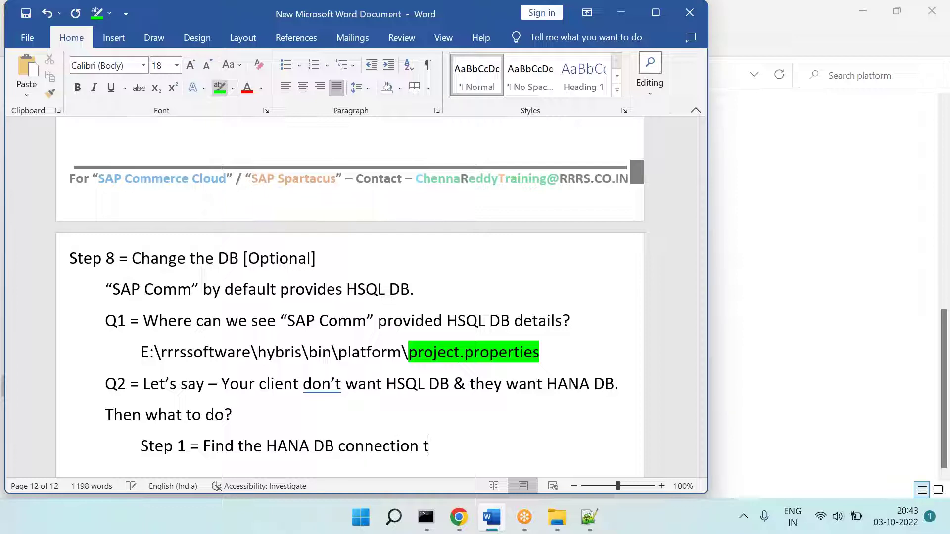
pyautogui.press('BackSpace')
pyautogui.write('settings')
# Step: Paste the project.properties path under Step 1 and begin the line 'Step 2 ='
pyautogui.press('Return')
pyautogui.press('Tab')
pyautogui.press('Tab')
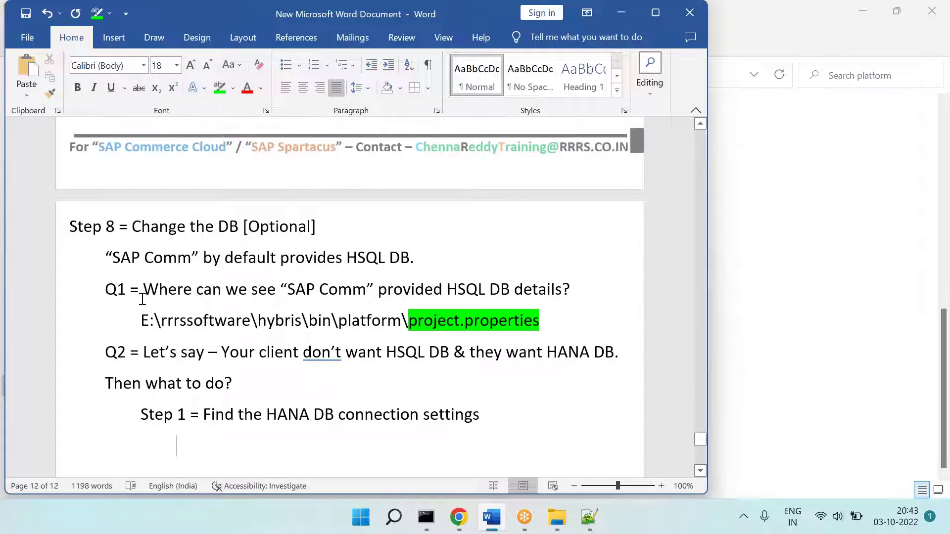
pyautogui.moveTo(140, 316); pyautogui.dragTo(542, 322)
pyautogui.hotkey('ctrl', 'c')
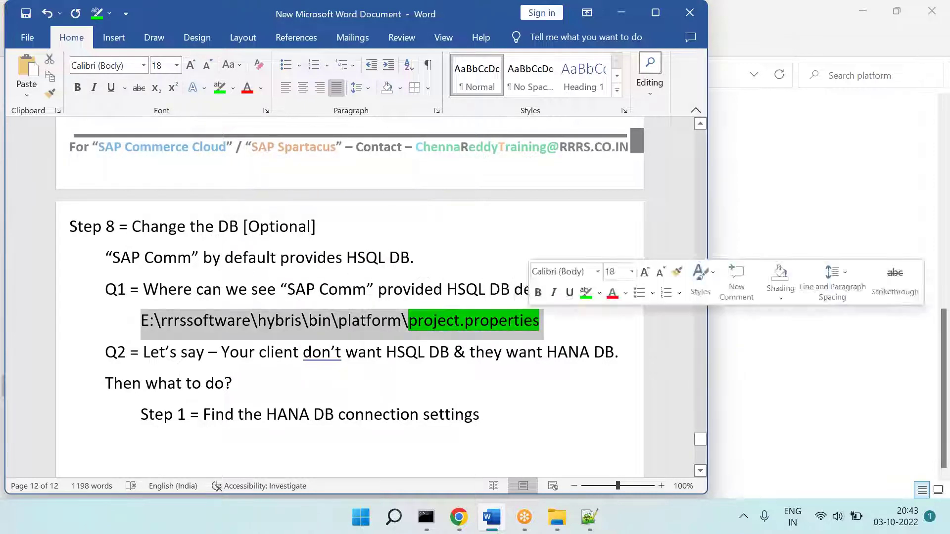
pyautogui.click(527, 351)
pyautogui.click(480, 415)
pyautogui.hotkey('ctrl', 'v')
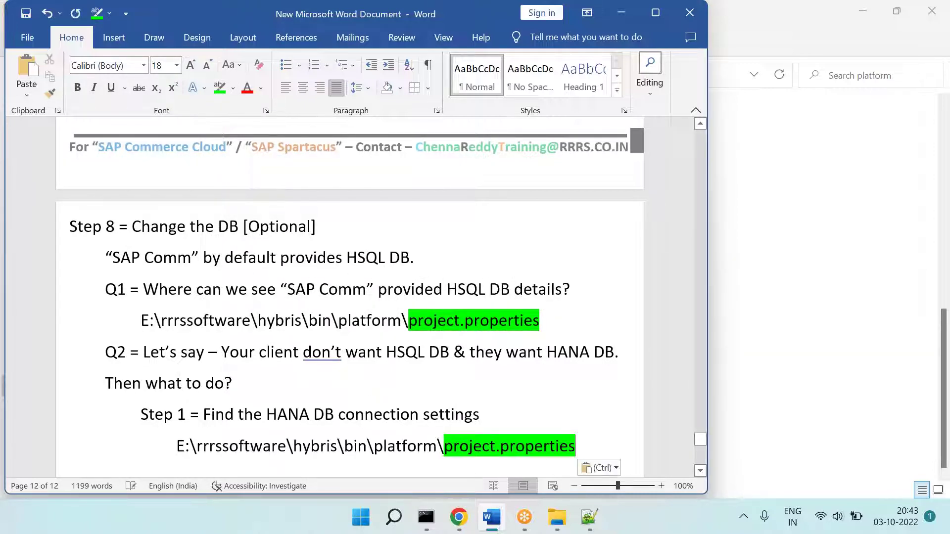
pyautogui.press('Return')
pyautogui.press('Tab')
pyautogui.write('Step 2 =')
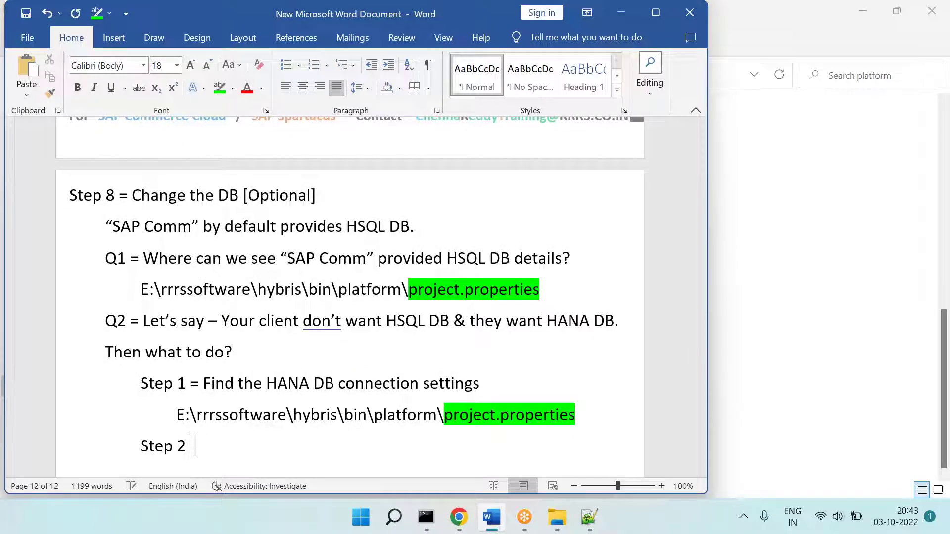
pyautogui.click(588, 517)
# Step: Search the file for hana and select the Sap Hana database settings block
pyautogui.click(255, 163)
pyautogui.hotkey('ctrl', 'f')
pyautogui.write('hs')
pyautogui.write('na')
pyautogui.press('Return')
pyautogui.press('Return')
pyautogui.press('Return')
pyautogui.press('Return')
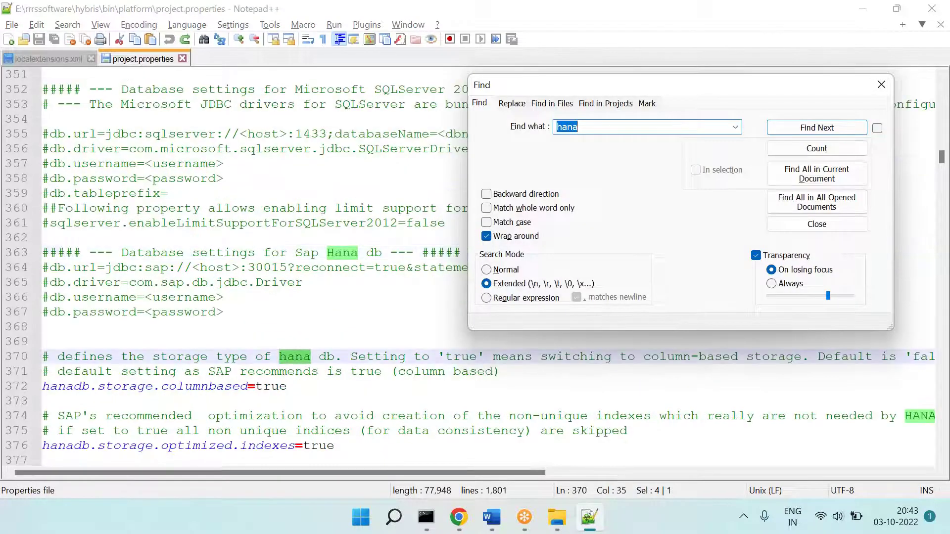
pyautogui.press('Return')
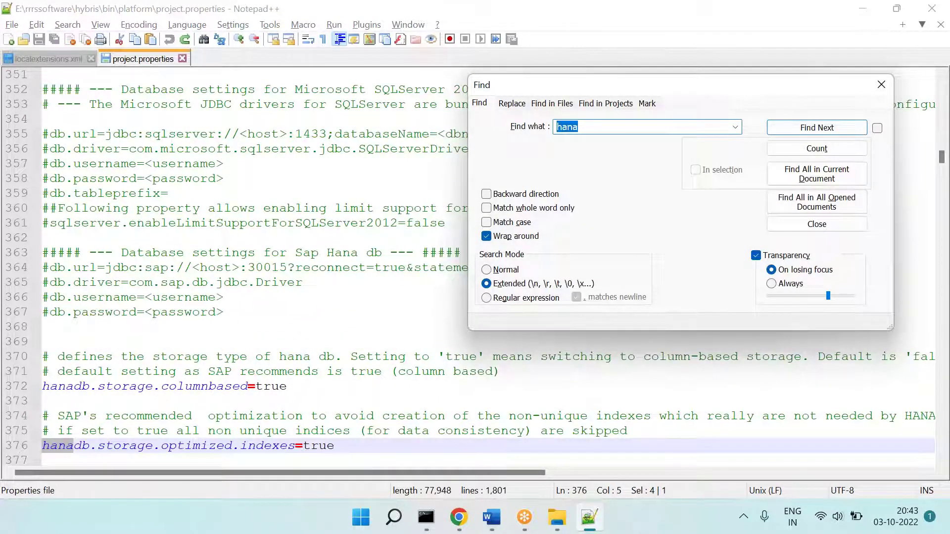
pyautogui.press('Escape')
pyautogui.moveTo(271, 327); pyautogui.dragTo(29, 253)
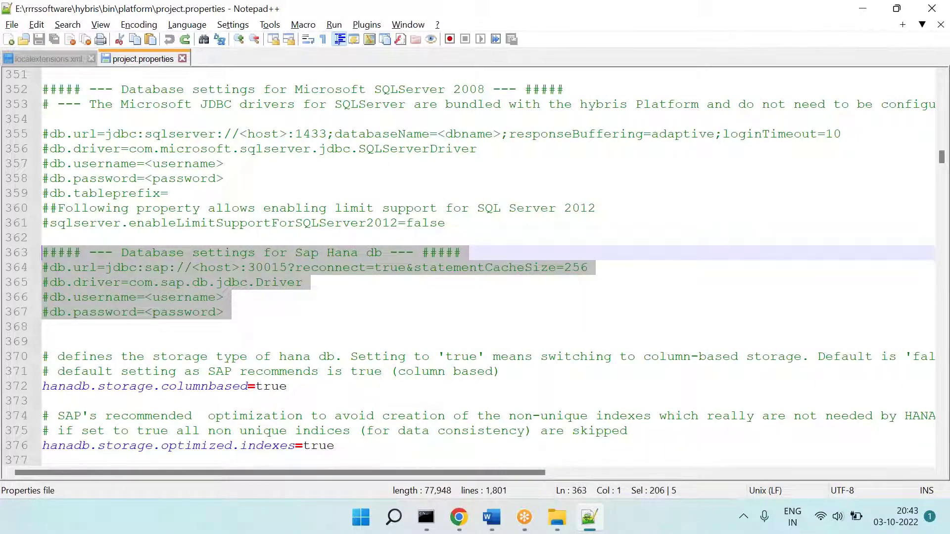
pyautogui.moveTo(250, 313); pyautogui.dragTo(15, 256)
# Step: Remove the '#' from the HANA db.url, db.driver, db.username and db.password lines
pyautogui.click(258, 298)
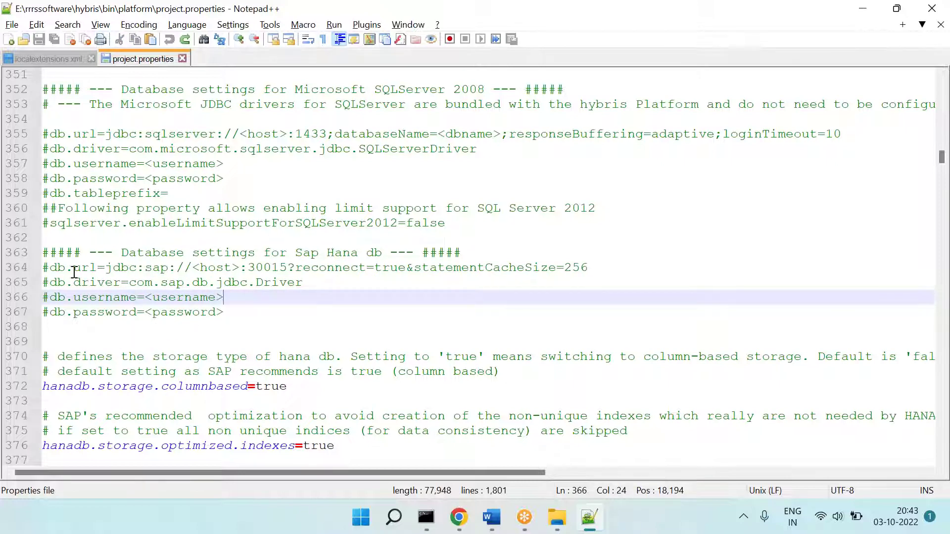
pyautogui.click(50, 268)
pyautogui.press('BackSpace')
pyautogui.press('Down')
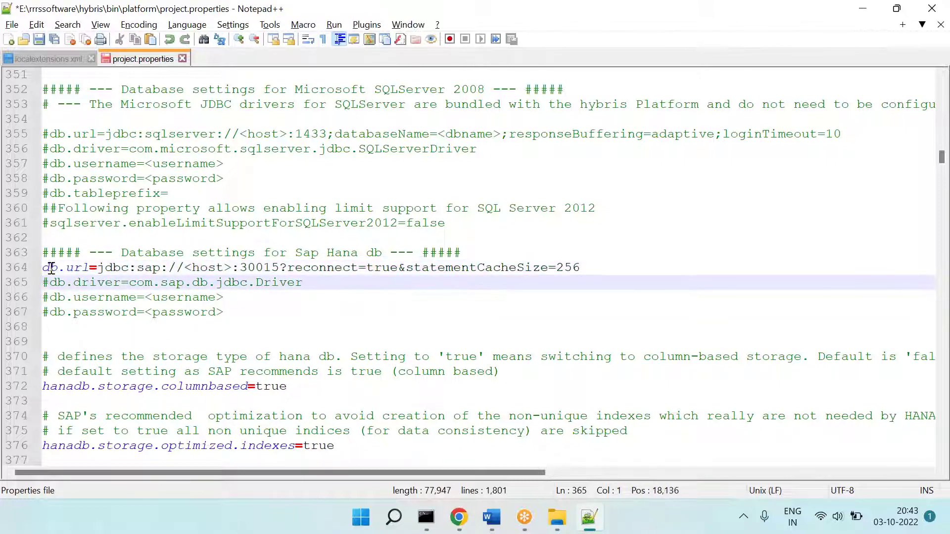
pyautogui.press('Delete')
pyautogui.press('Down')
pyautogui.press('Delete')
pyautogui.press('Down')
pyautogui.press('Delete')
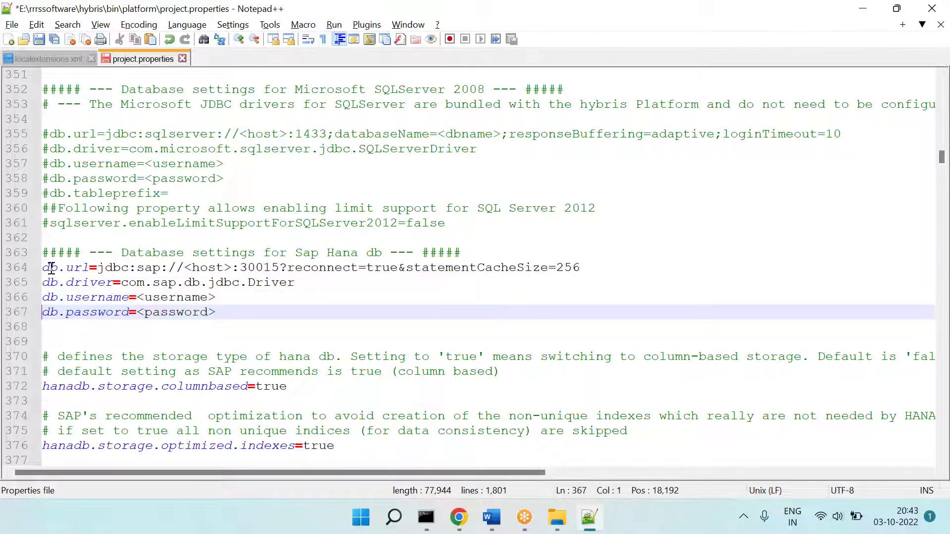
pyautogui.moveTo(227, 322); pyautogui.dragTo(8, 253)
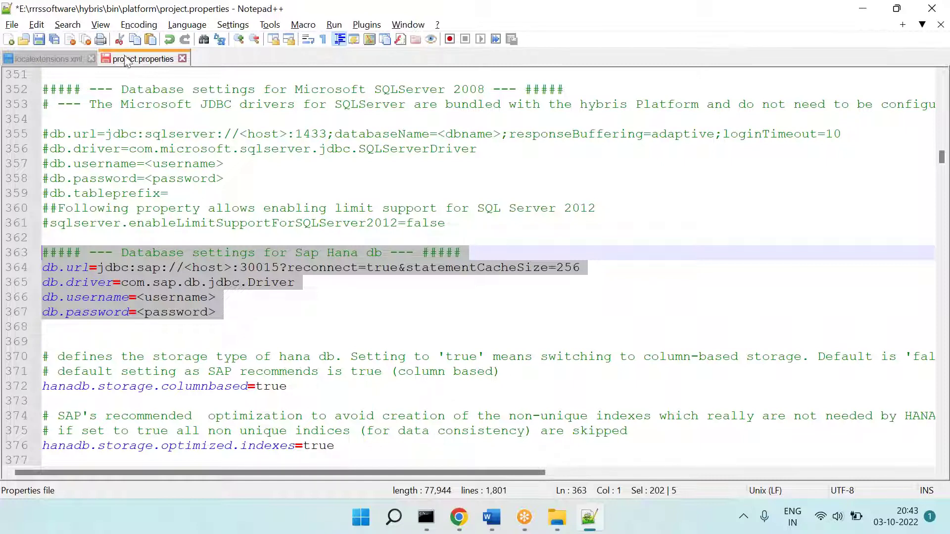
# Step: Highlight the word 'platform' in the Step 1 path in yellow
pyautogui.click(491, 519)
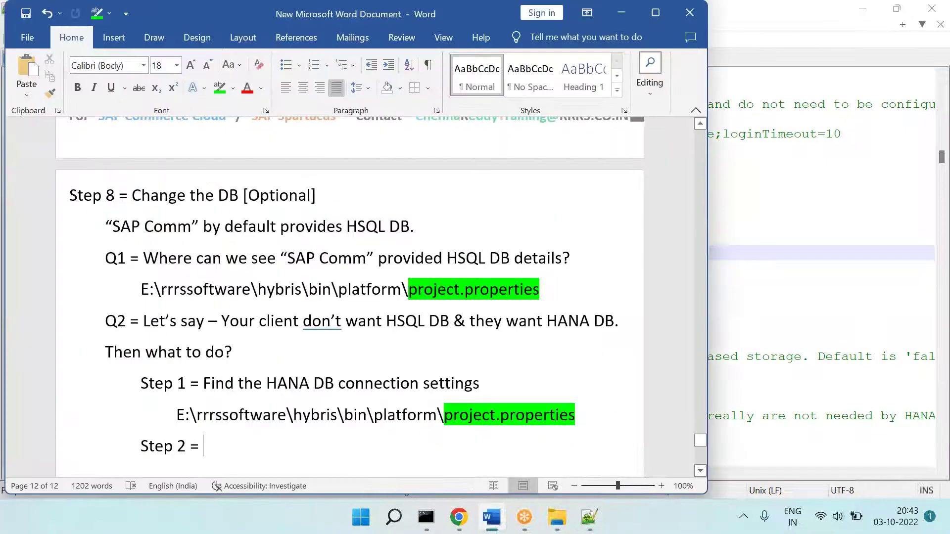
pyautogui.doubleClick(394, 421)
pyautogui.click(233, 88)
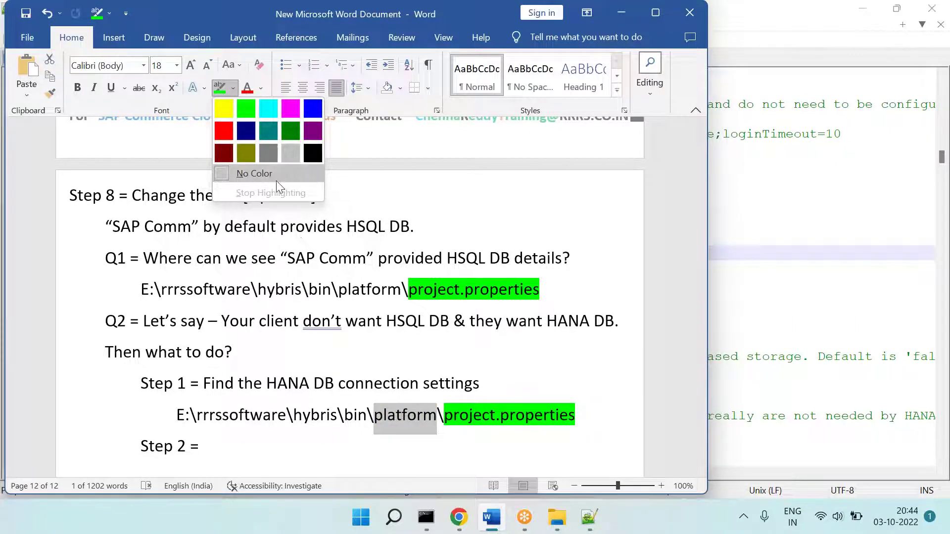
pyautogui.click(226, 113)
pyautogui.click(476, 419)
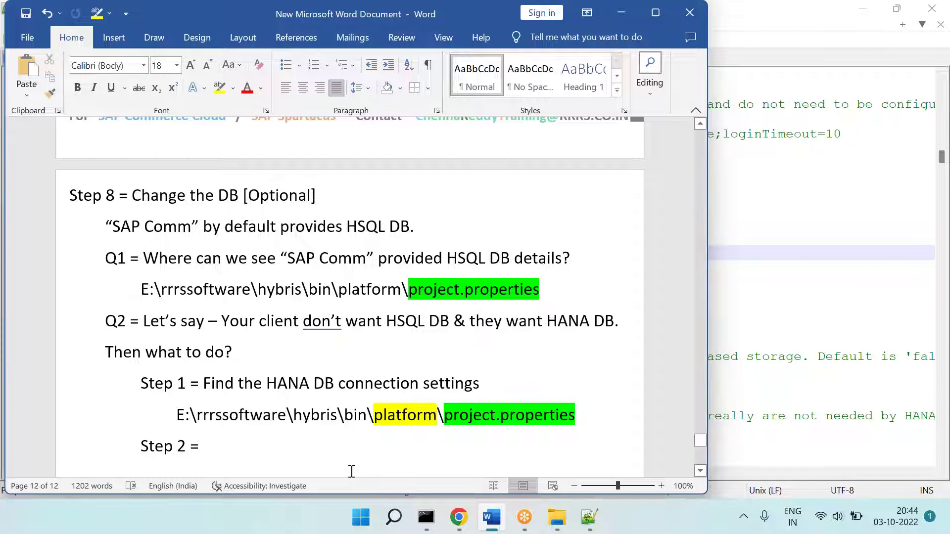
# Step: Add 'Doing the changes inside "platform\project.properties" is not the best practice.' under the path
pyautogui.press('Return')
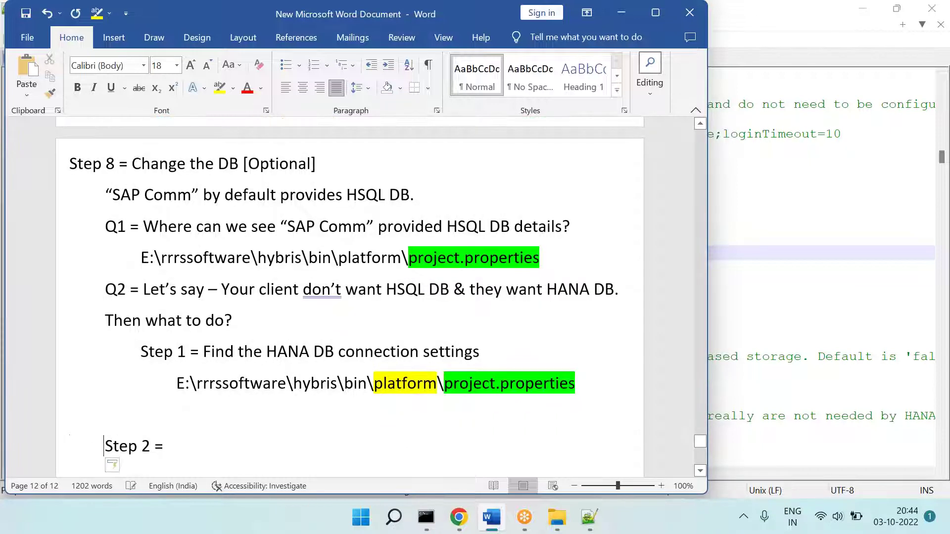
pyautogui.press('Up')
pyautogui.press('Tab')
pyautogui.write('Doin')
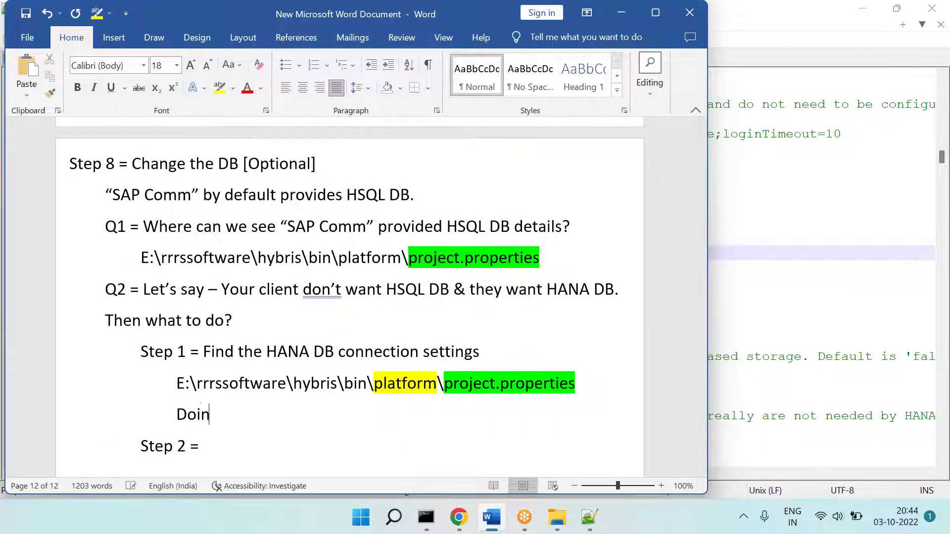
pyautogui.write('g the changes inside “')
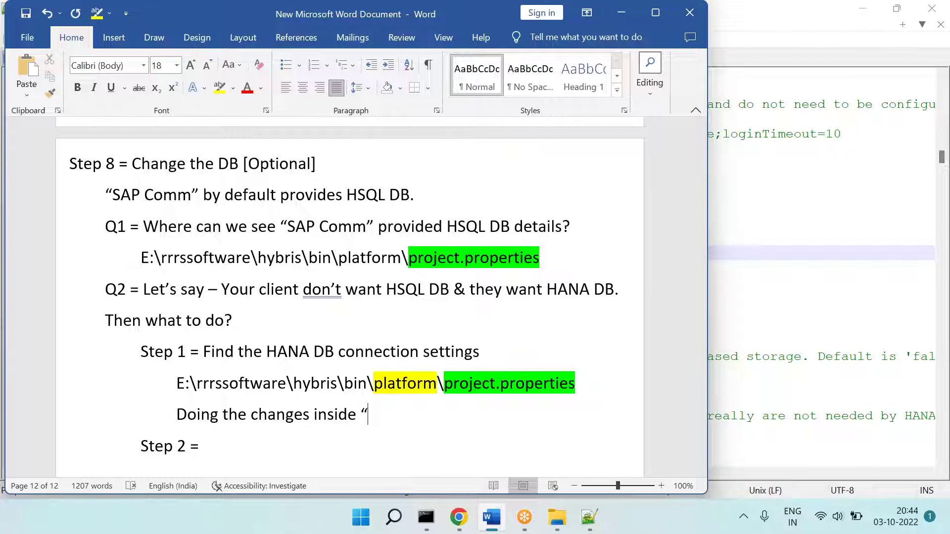
pyautogui.moveTo(577, 383); pyautogui.dragTo(368, 415)
pyautogui.write('" is not the be')
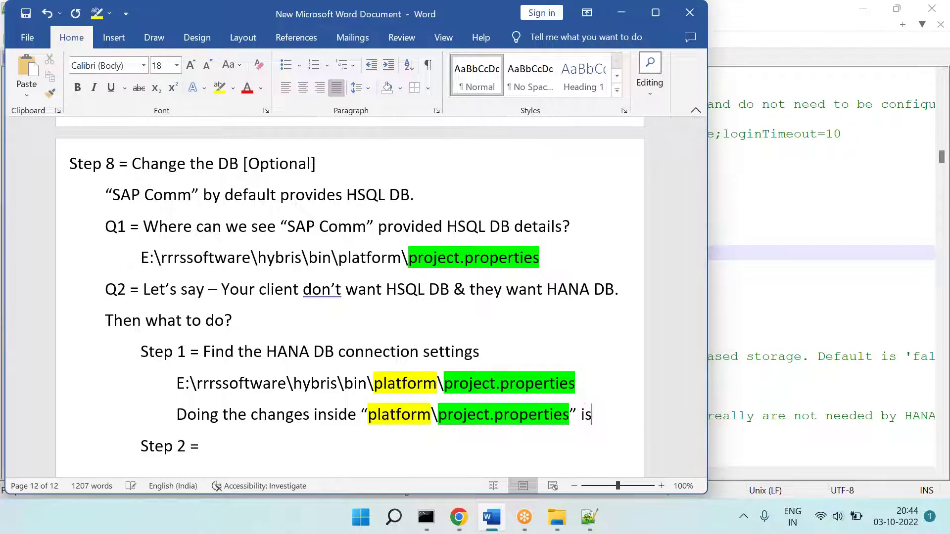
pyautogui.write('st practice.')
# Step: Fix the indent and add 'Bcoz when we do the upgrade changes will lost. then what to do? === Follow step 2'
pyautogui.press('Return')
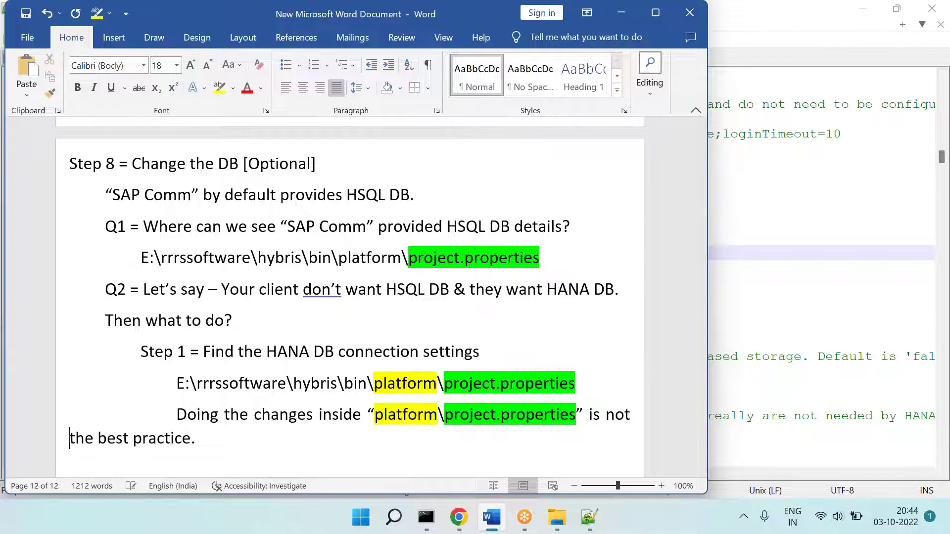
pyautogui.press('Tab')
pyautogui.press('Tab')
pyautogui.press('Tab')
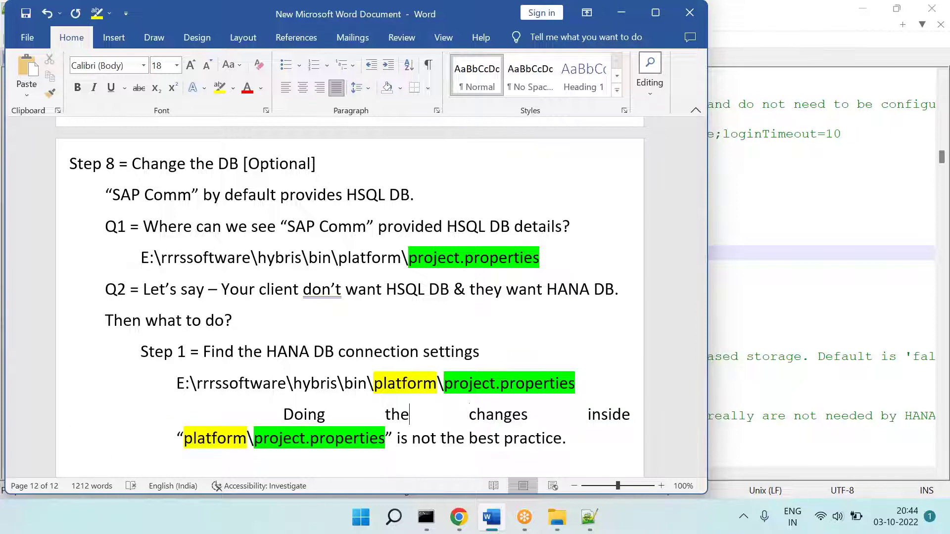
pyautogui.click(283, 415)
pyautogui.press('BackSpace')
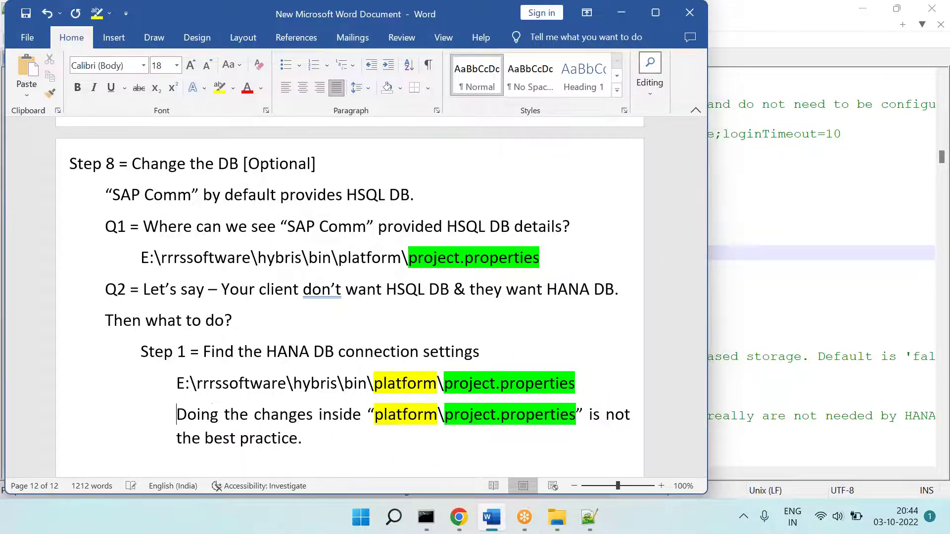
pyautogui.press('Down')
pyautogui.press('Down')
pyautogui.press('Down')
pyautogui.press('Up')
pyautogui.press('Up')
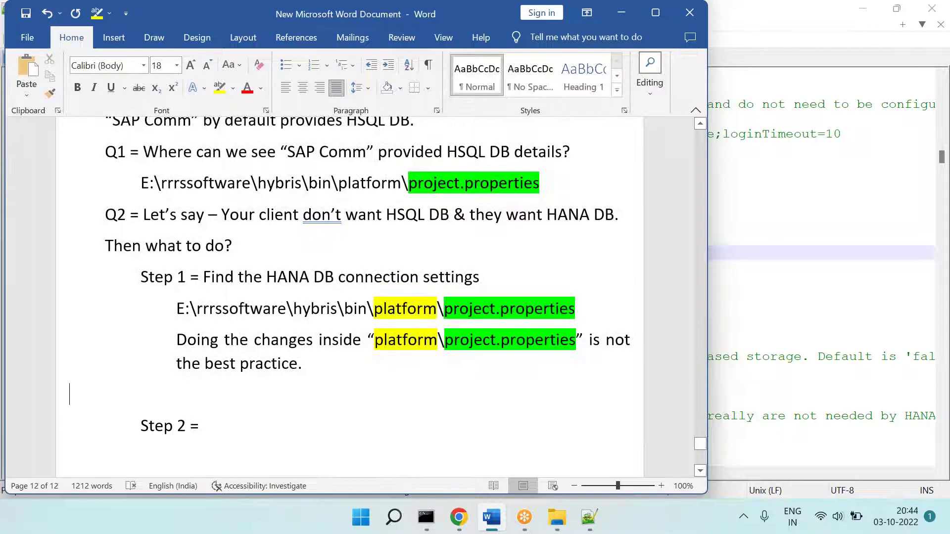
pyautogui.press('Delete')
pyautogui.write('Bcoz ')
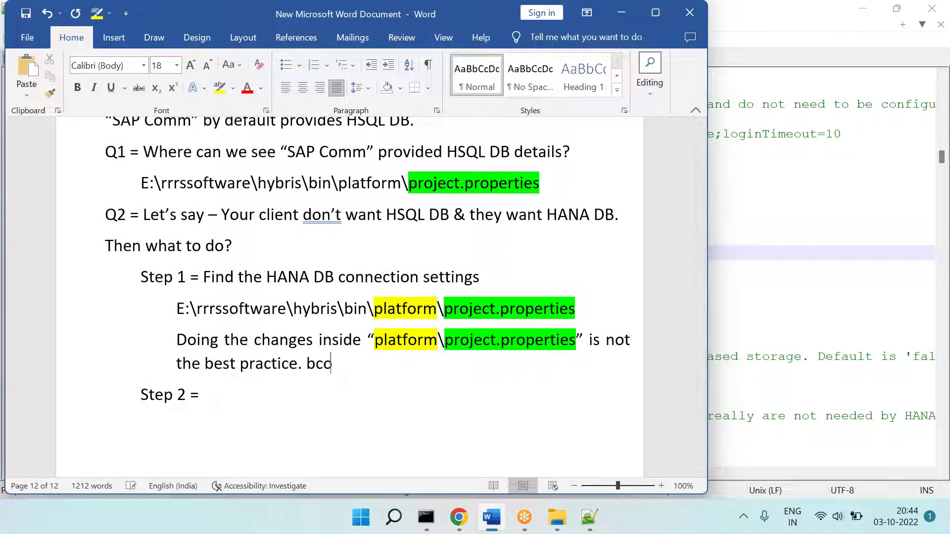
pyautogui.write('when we')
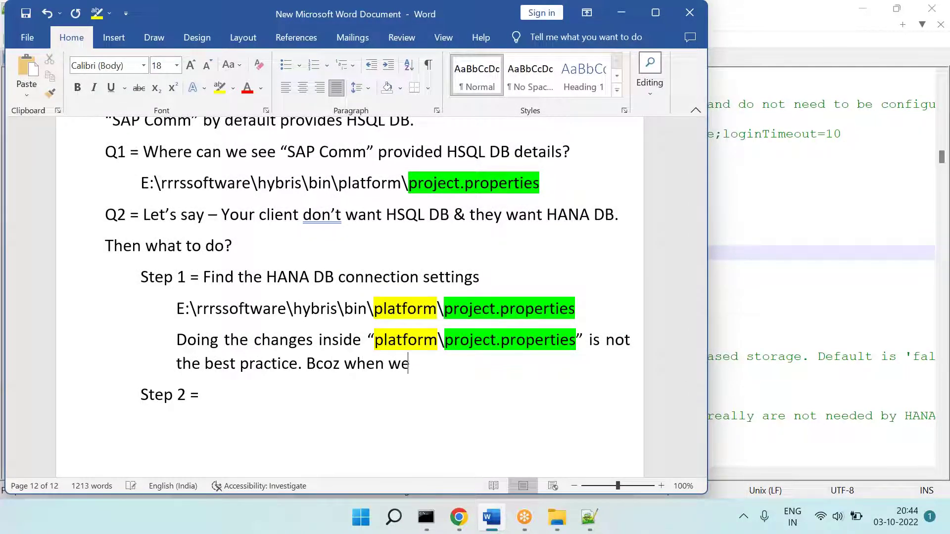
pyautogui.write(' do the upgrade changes will ')
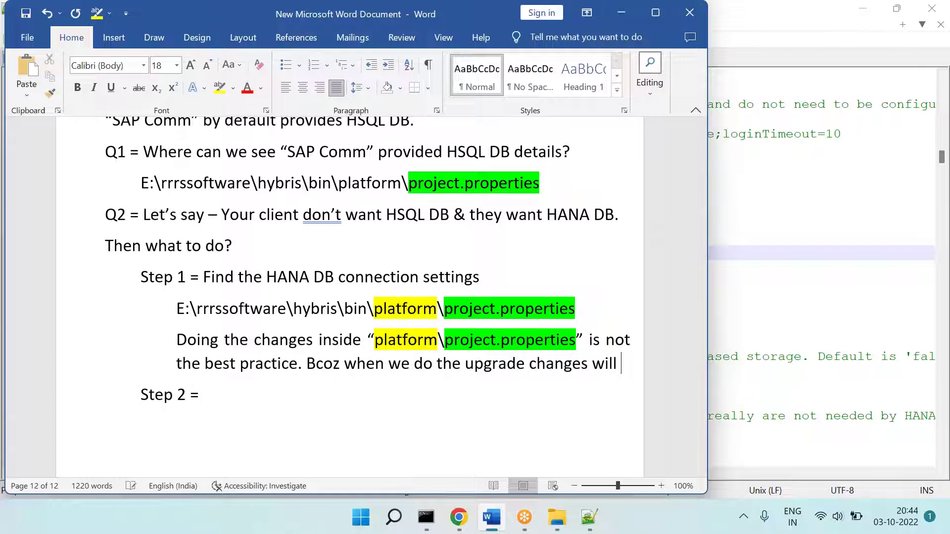
pyautogui.write('lost. then what to do')
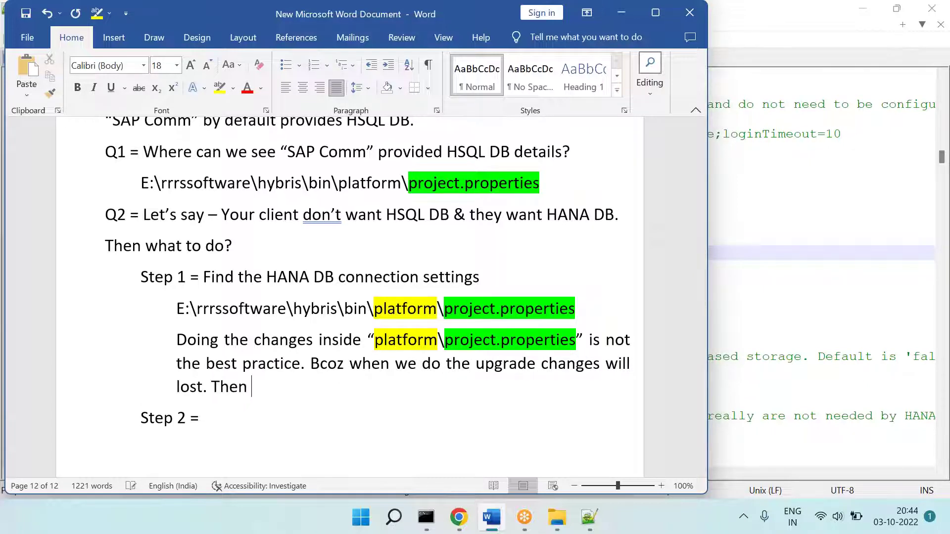
pyautogui.write('? =')
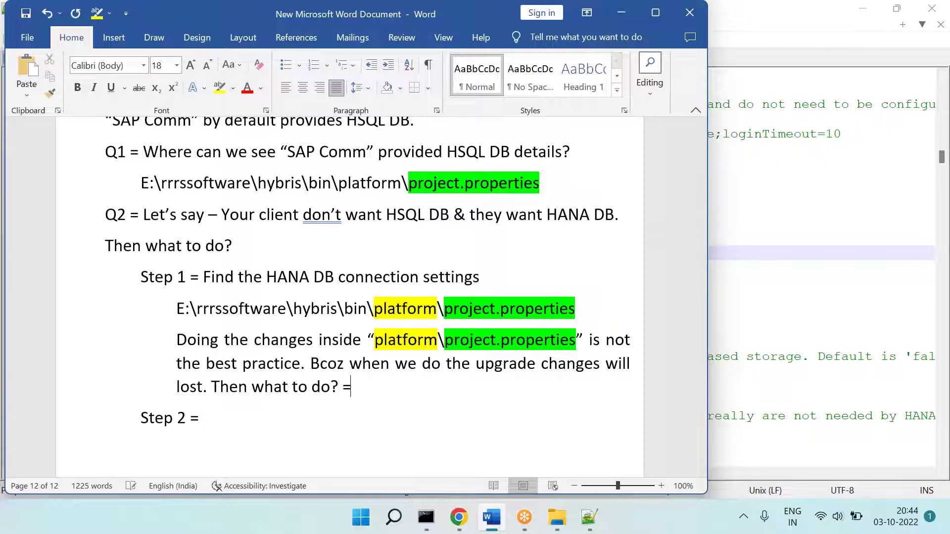
pyautogui.write('== Follow step 2')
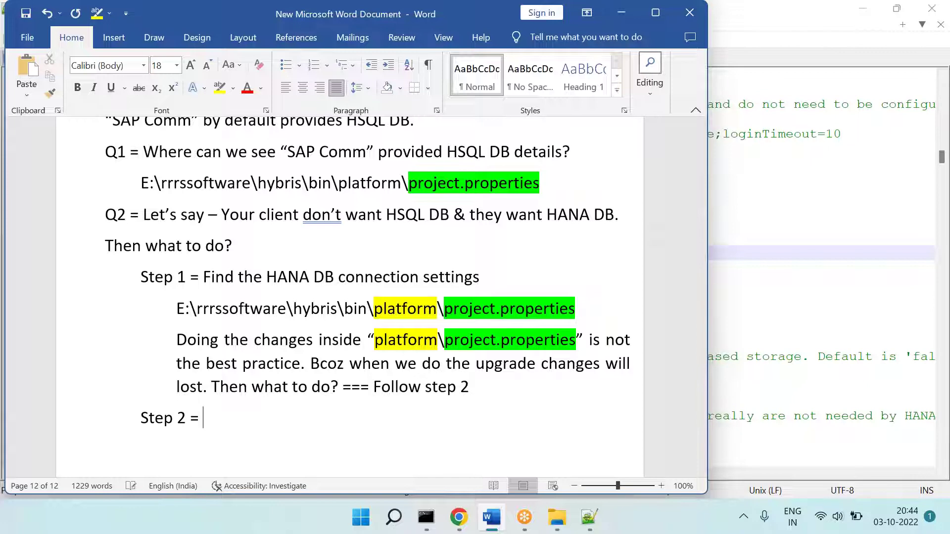
# Step: Comment out the HANA db settings again with '#' and select lines 363–367
pyautogui.click(589, 517)
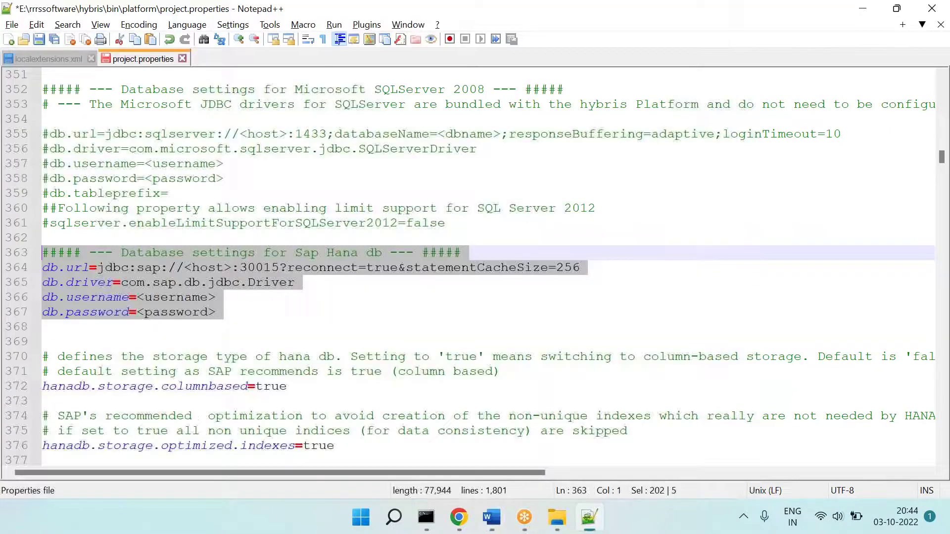
pyautogui.click(247, 314)
pyautogui.press('Home')
pyautogui.write('#')
pyautogui.press('Up')
pyautogui.press('Home')
pyautogui.write('#')
pyautogui.press('Up')
pyautogui.press('Home')
pyautogui.write('#')
pyautogui.press('Up')
pyautogui.press('Home')
pyautogui.write('#')
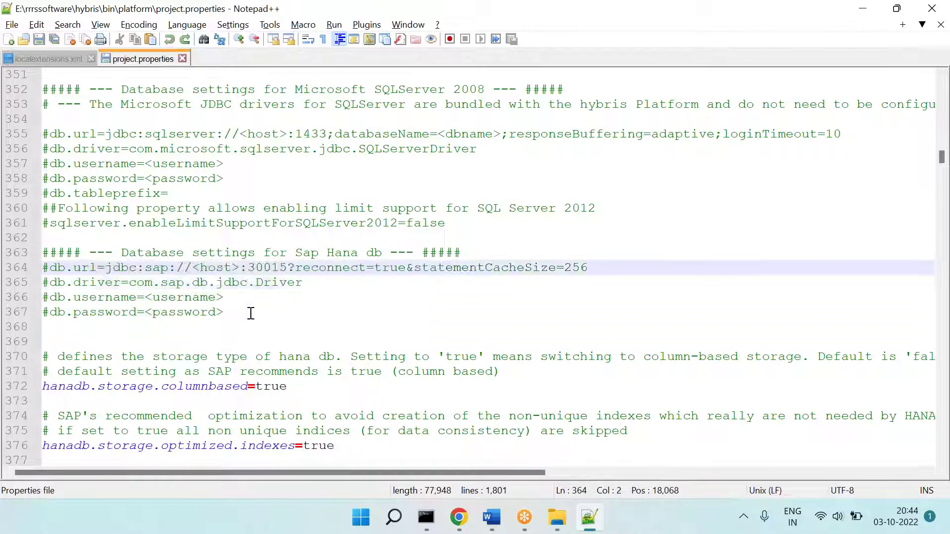
pyautogui.moveTo(251, 313); pyautogui.dragTo(8, 254)
pyautogui.hotkey('ctrl', 'c')
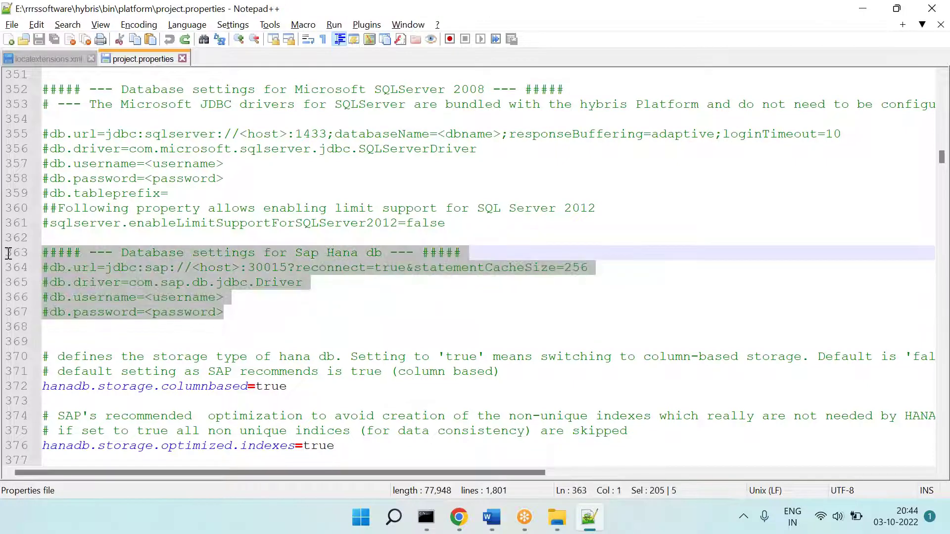
# Step: Complete the line to read 'Step 2 = Copy the HANA DB settings' and start a new line
pyautogui.click(491, 517)
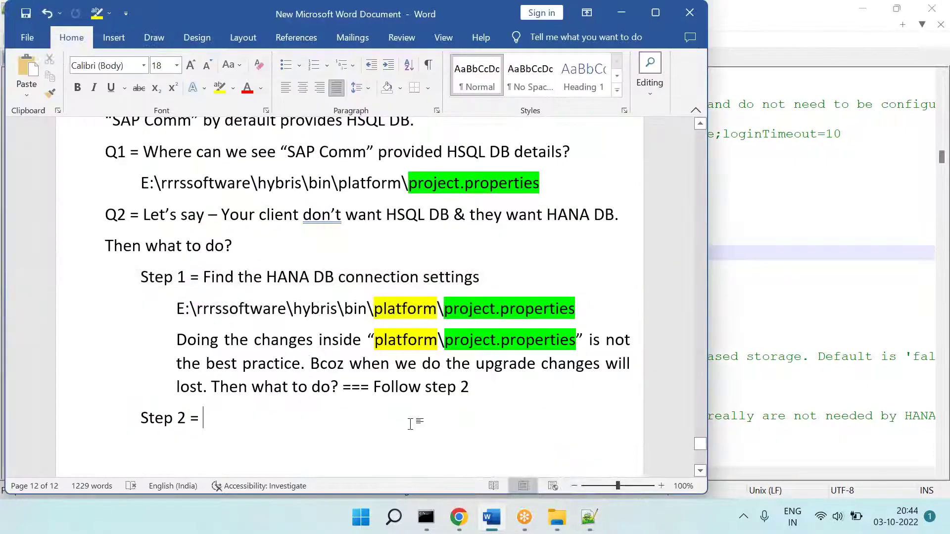
pyautogui.write('Cop tye')
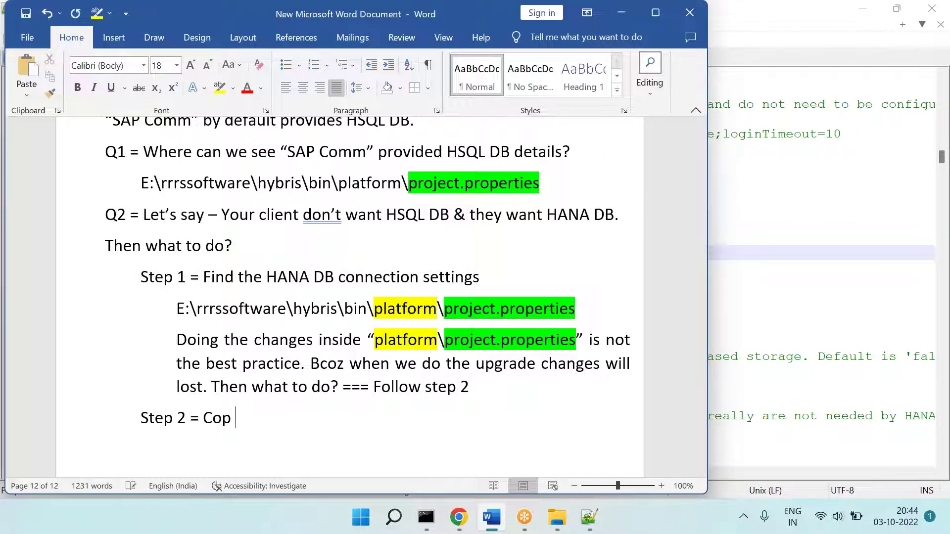
pyautogui.press('BackSpace')
pyautogui.press('BackSpace')
pyautogui.press('BackSpace')
pyautogui.press('BackSpace')
pyautogui.press('BackSpace')
pyautogui.write('y the H')
pyautogui.press('BackSpace')
pyautogui.write('the ')
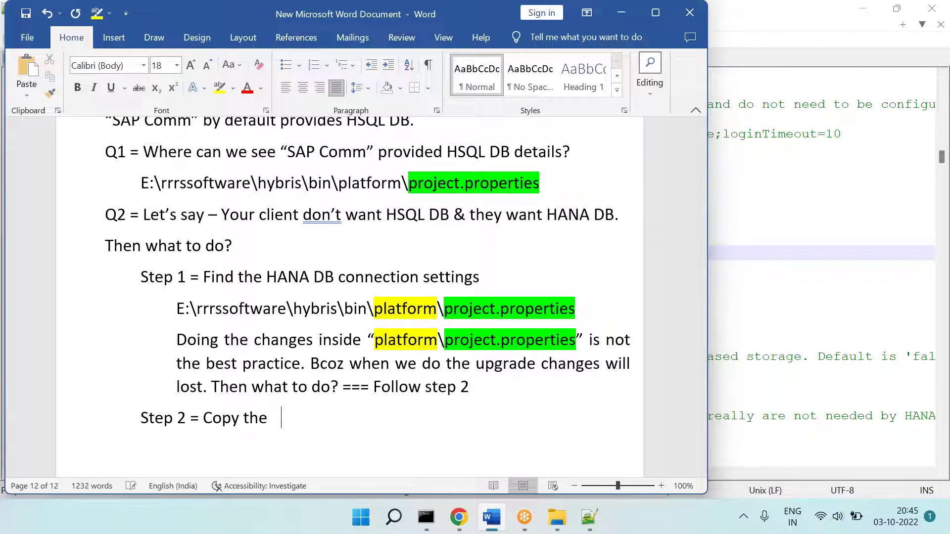
pyautogui.write('HANA DB ')
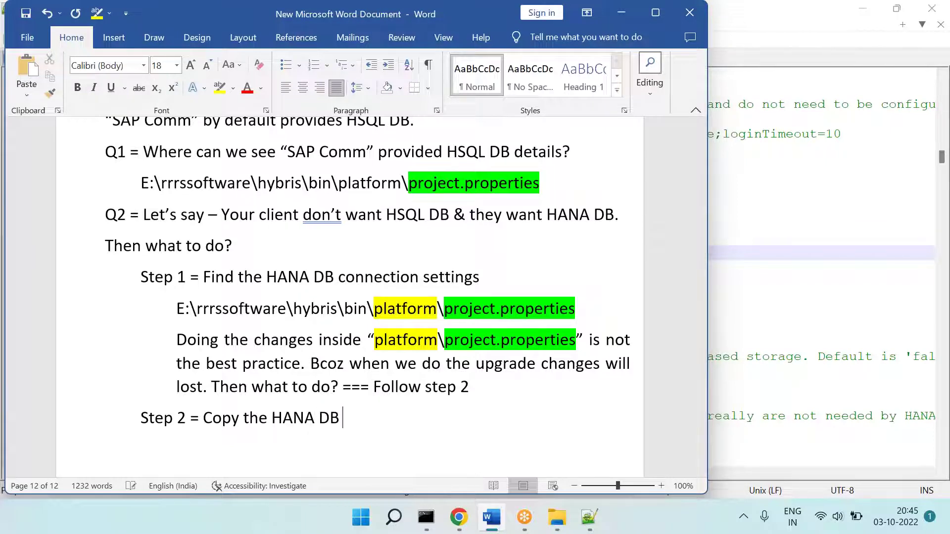
pyautogui.write('settings')
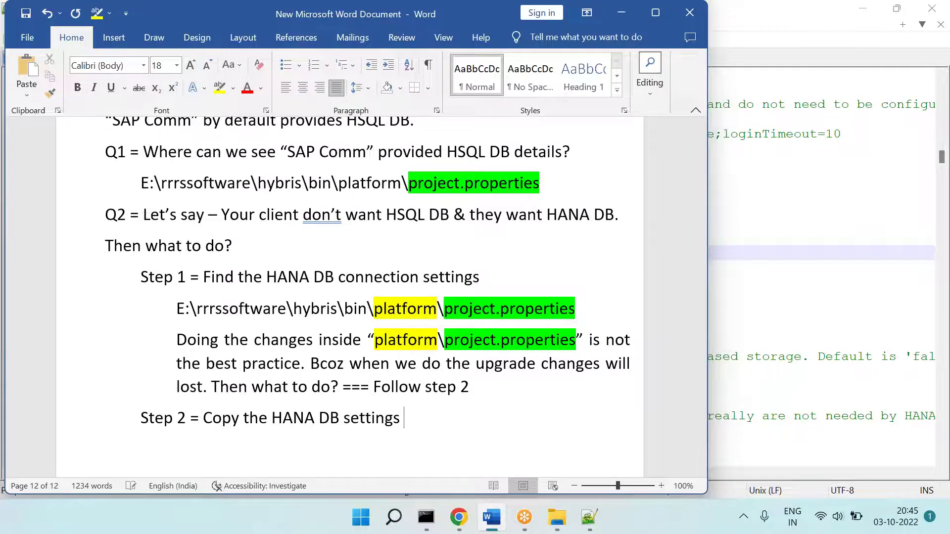
pyautogui.scroll(-3, 346, 297)
pyautogui.press('Return')
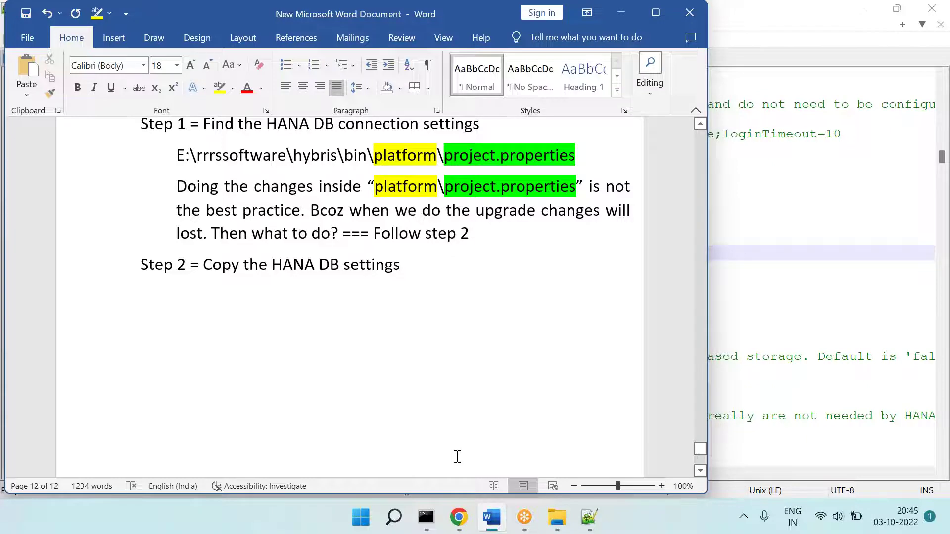
pyautogui.click(557, 517)
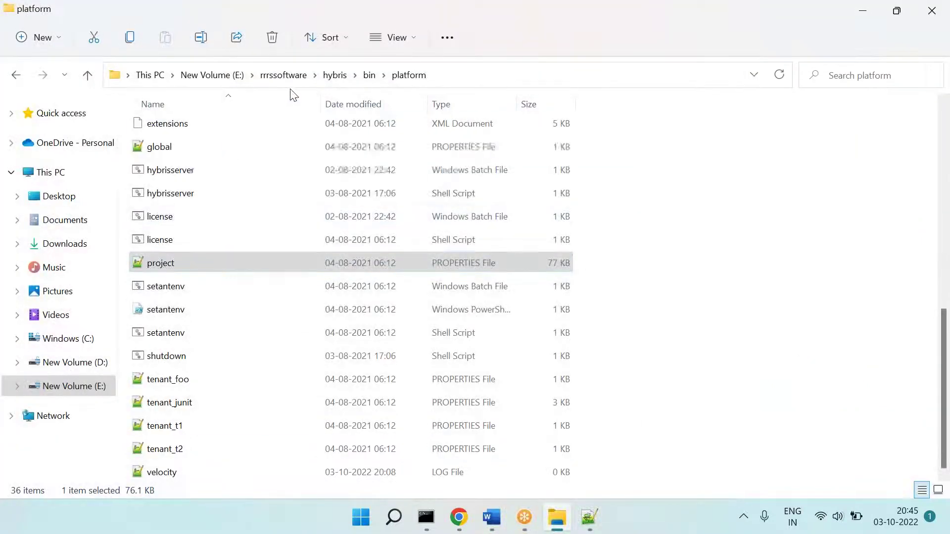
# Step: Open hybris\config\local.properties and paste the HANA db settings block after line 3
pyautogui.click(282, 76)
pyautogui.doubleClick(153, 150)
pyautogui.doubleClick(173, 157)
pyautogui.doubleClick(161, 391)
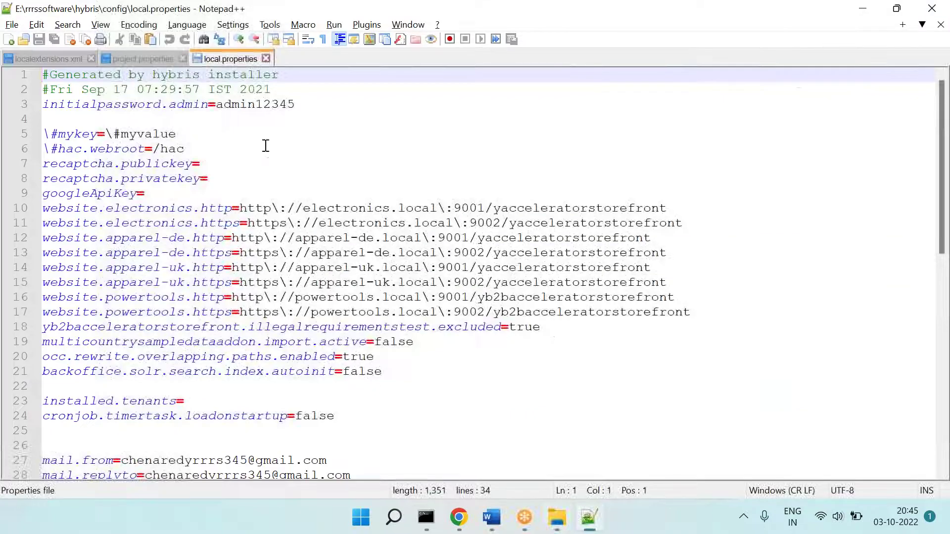
pyautogui.click(335, 110)
pyautogui.press('Return')
pyautogui.press('Return')
pyautogui.hotkey('ctrl', 'v')
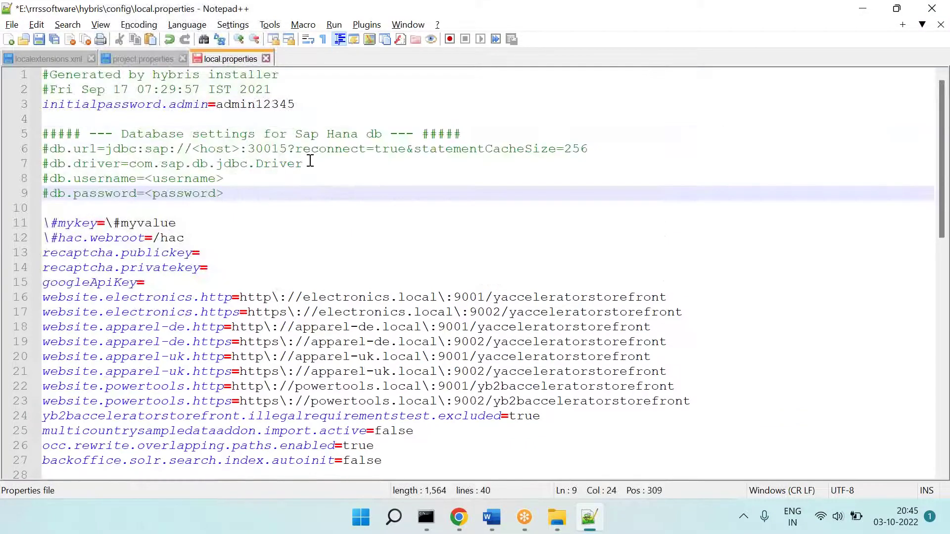
# Step: Copy the E:\rrrssoftware\hybris\config path into the Word notes under Step 2
pyautogui.hotkey('alt', 'Tab')
pyautogui.click(447, 79)
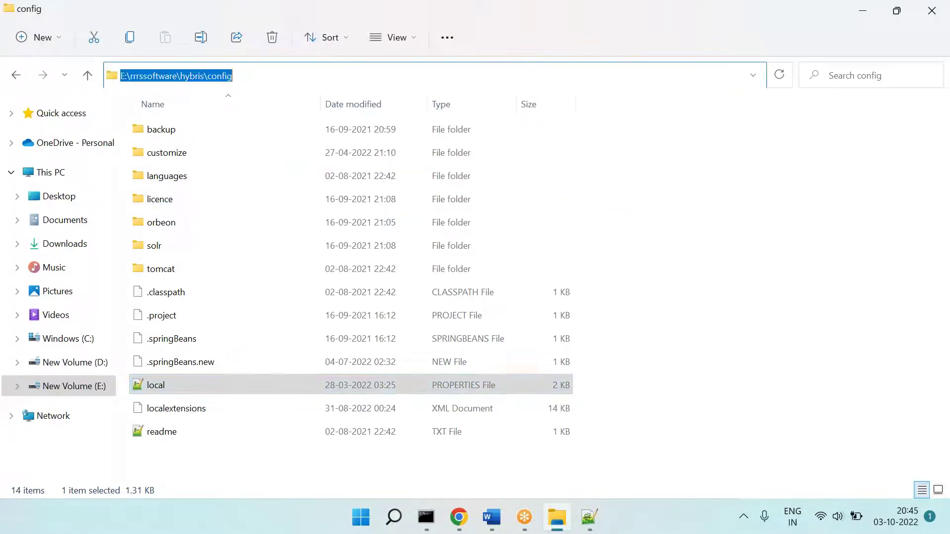
pyautogui.hotkey('ctrl', 'c')
pyautogui.hotkey('alt', 'Tab')
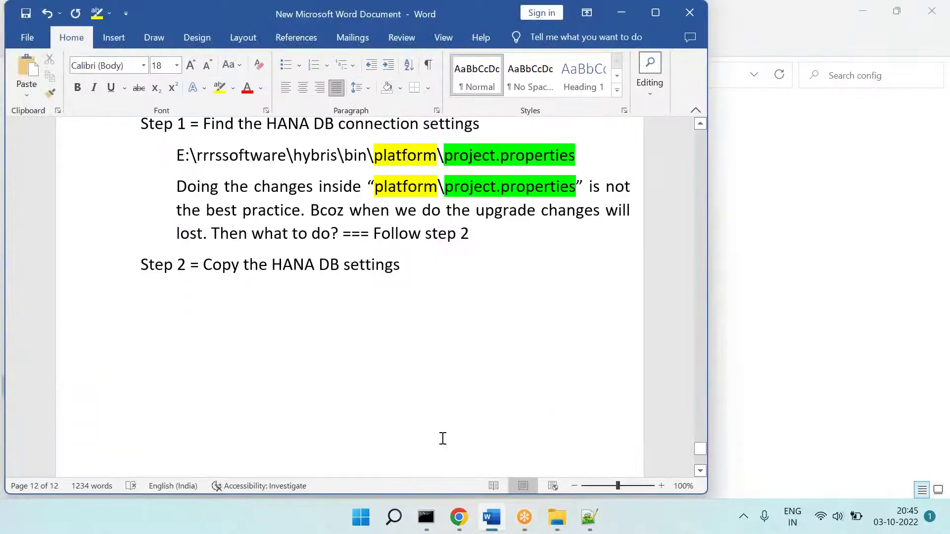
pyautogui.hotkey('ctrl', 'v')
pyautogui.write(']]')
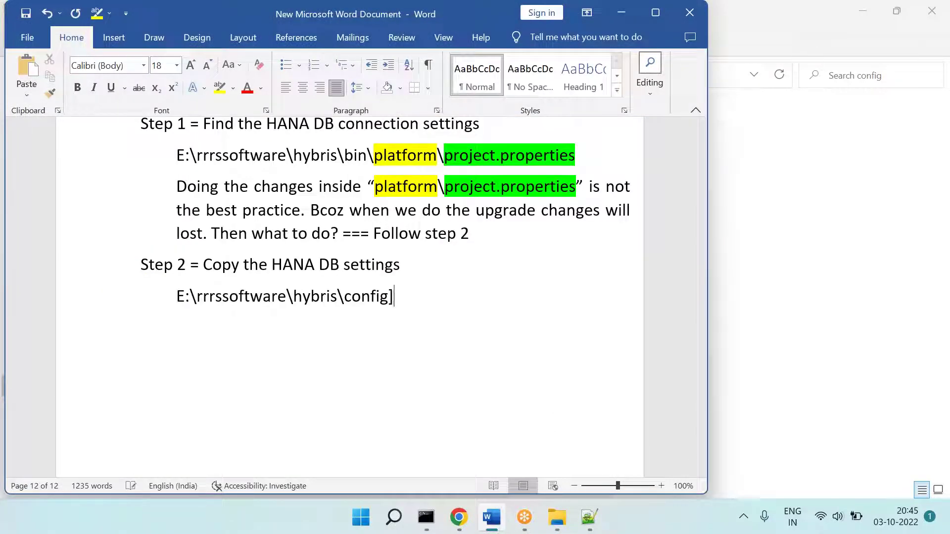
pyautogui.write('ocal.properties')
# Step: Highlight local.properties green in the Step 2 path and save the notes document
pyautogui.press('Return')
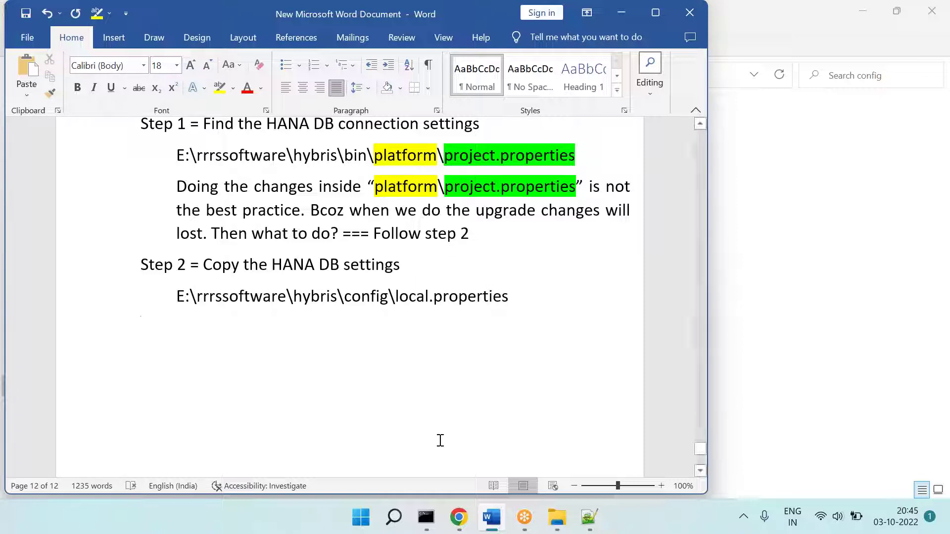
pyautogui.moveTo(513, 312); pyautogui.dragTo(396, 306)
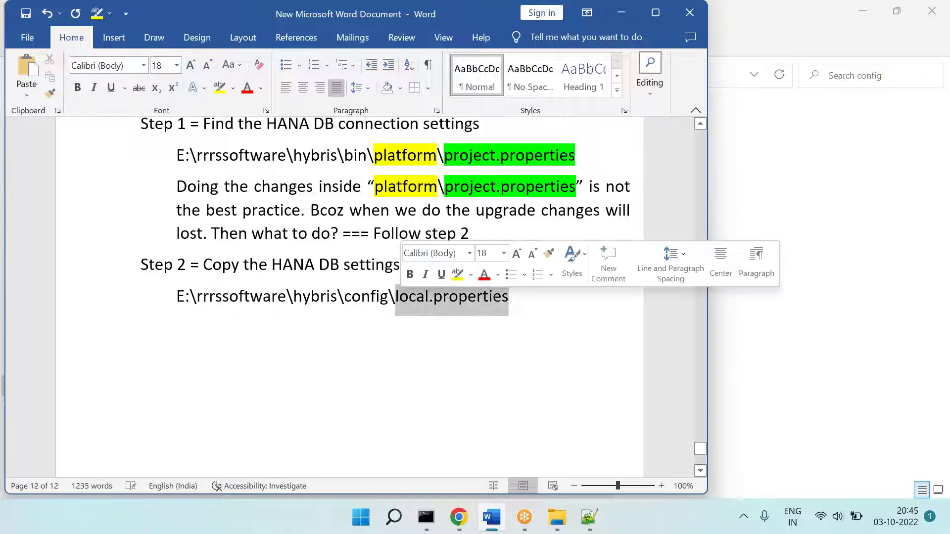
pyautogui.click(226, 91)
pyautogui.click(232, 90)
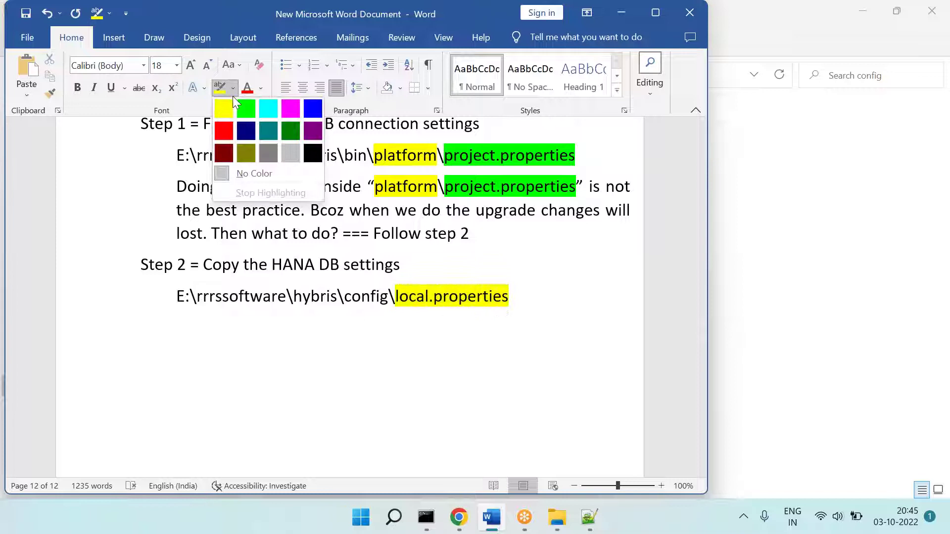
pyautogui.click(244, 112)
pyautogui.moveTo(502, 295); pyautogui.dragTo(395, 295)
pyautogui.press('Tab')
pyautogui.press('Tab')
pyautogui.press('Tab')
pyautogui.press('BackSpace')
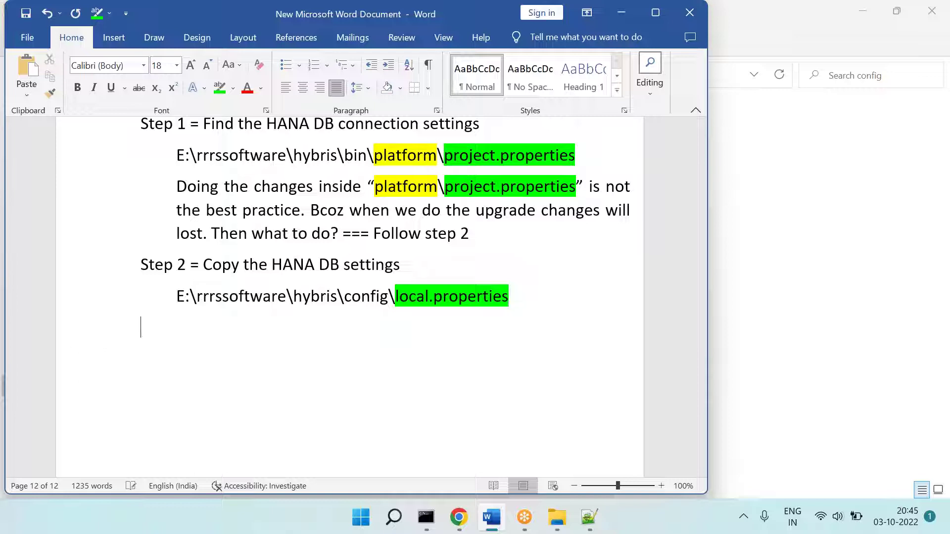
pyautogui.hotkey('ctrl', 's')
pyautogui.hotkey('alt', 'Tab')
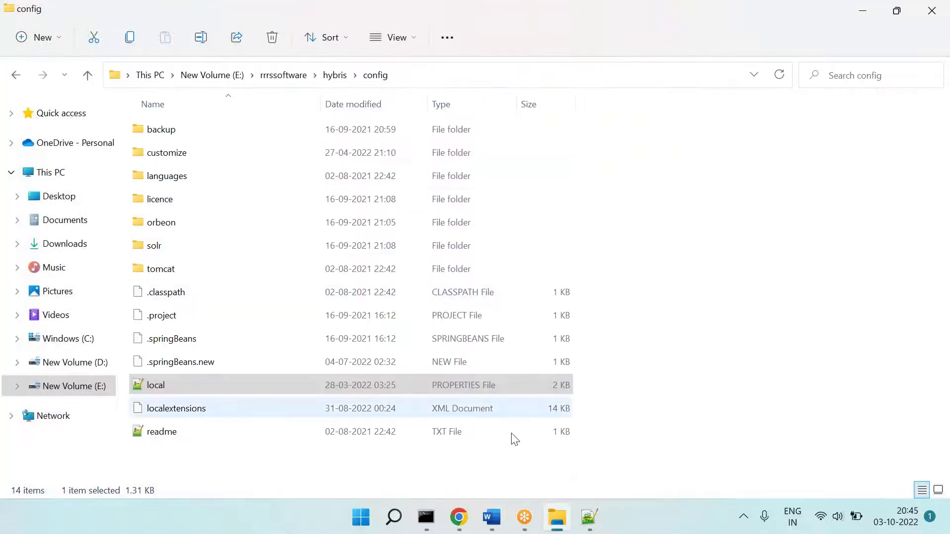
# Step: Uncomment the HANA database settings lines, db.url through db.password, in local.properties
pyautogui.click(594, 512)
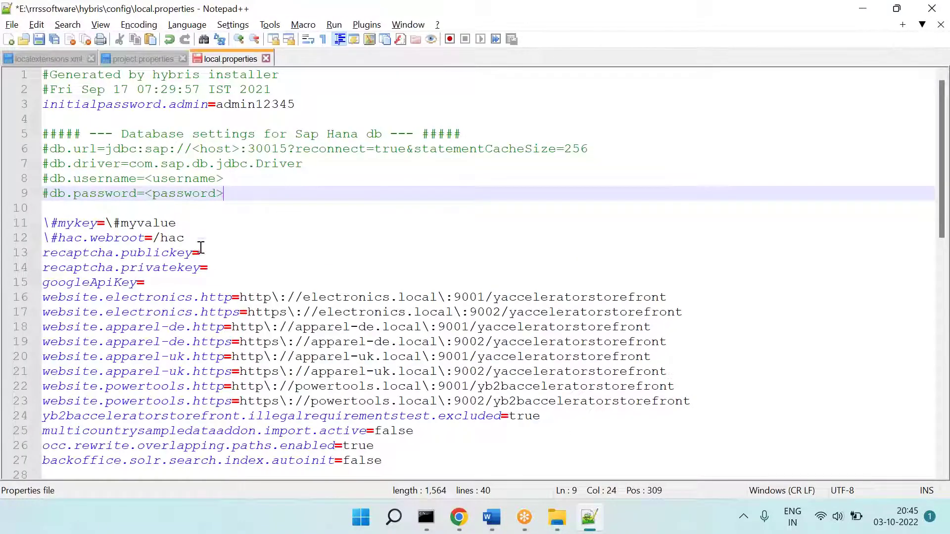
pyautogui.click(64, 150)
pyautogui.press('BackSpace')
pyautogui.press('Down')
pyautogui.press('Delete')
pyautogui.press('Down')
pyautogui.press('Delete')
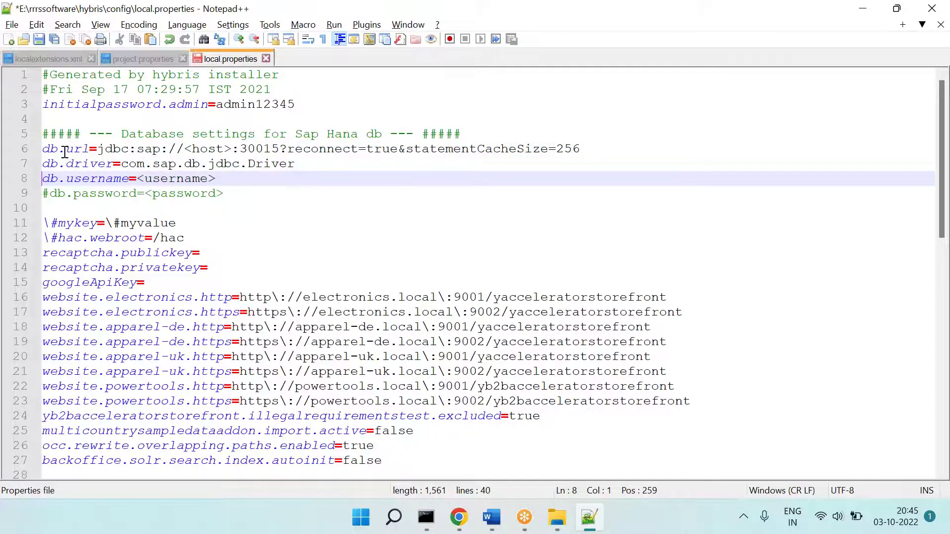
pyautogui.press('Down')
pyautogui.press('Delete')
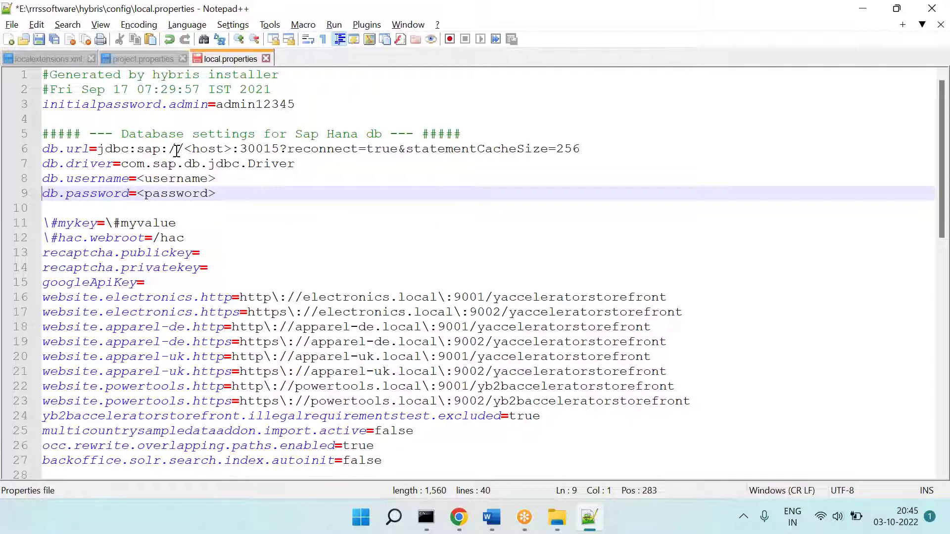
# Step: Replace the db.url host, username and password placeholders with sample values
pyautogui.moveTo(184, 150); pyautogui.dragTo(229, 147)
pyautogui.write('santoshps')
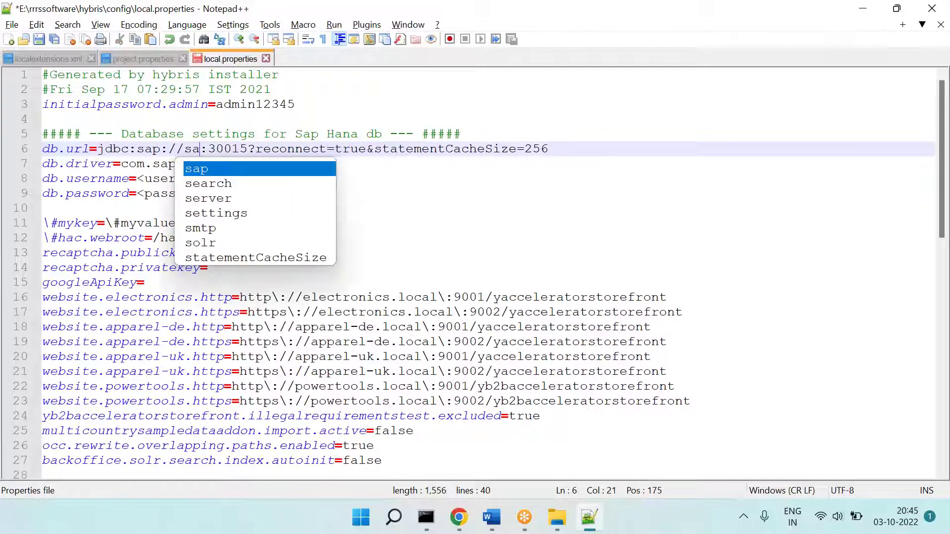
pyautogui.write('hostname')
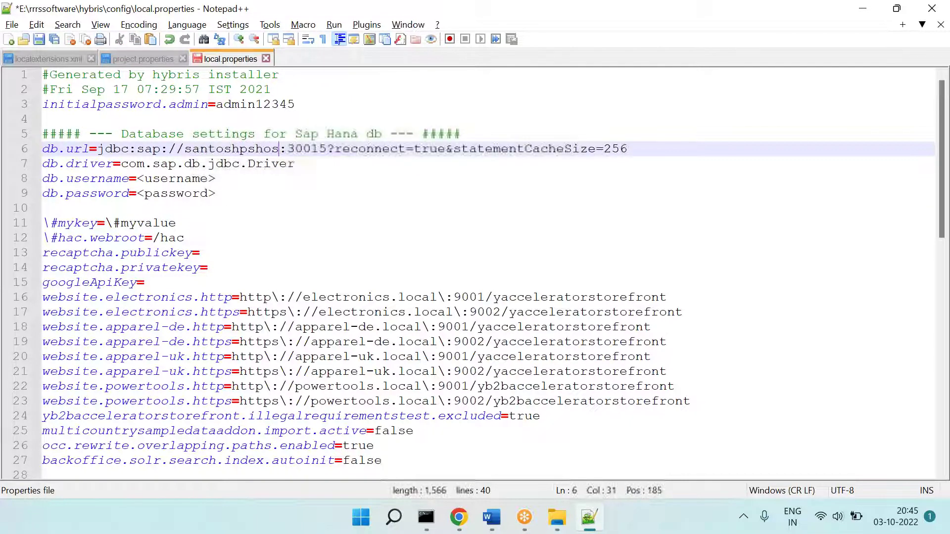
pyautogui.doubleClick(164, 165)
pyautogui.doubleClick(175, 179)
pyautogui.moveTo(230, 179); pyautogui.dragTo(139, 178)
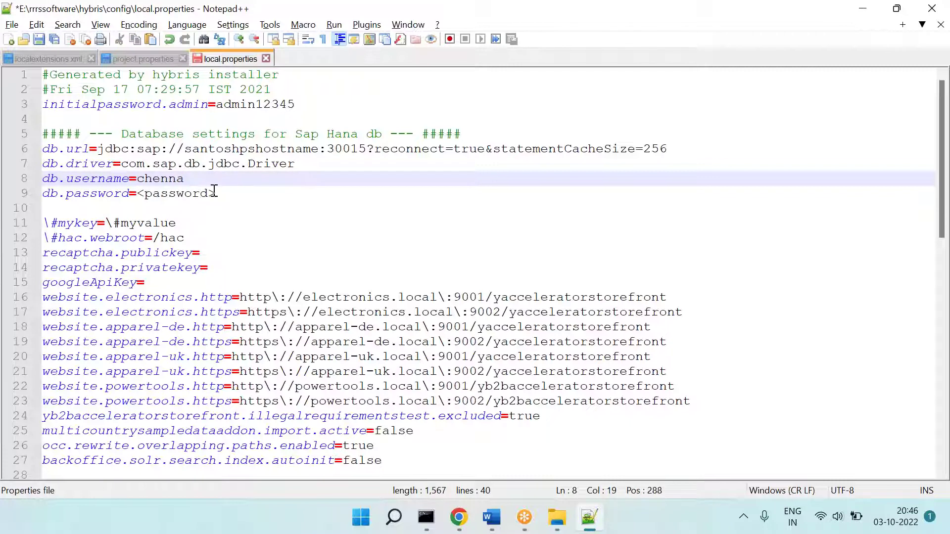
pyautogui.moveTo(214, 193); pyautogui.dragTo(140, 193)
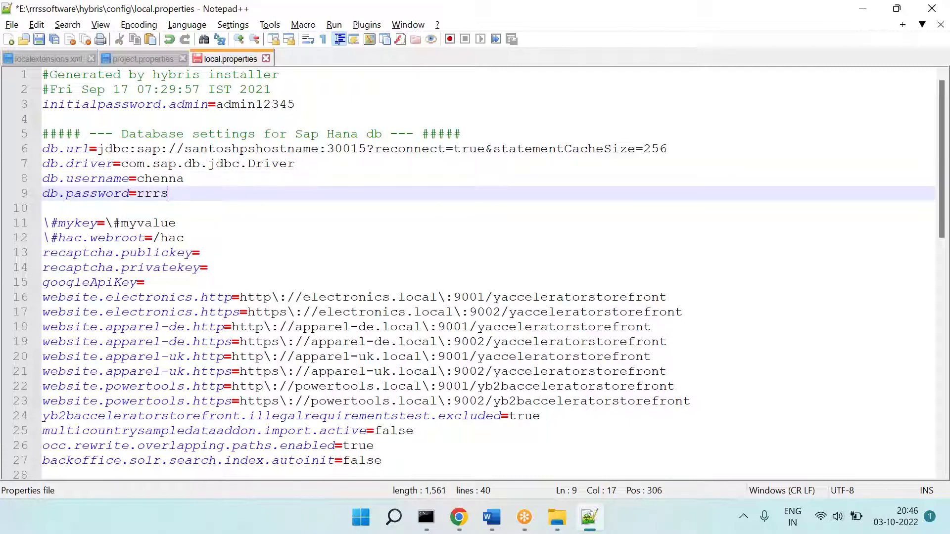
# Step: Undo all edits back to the unmodified file and close local.properties
pyautogui.click(146, 213)
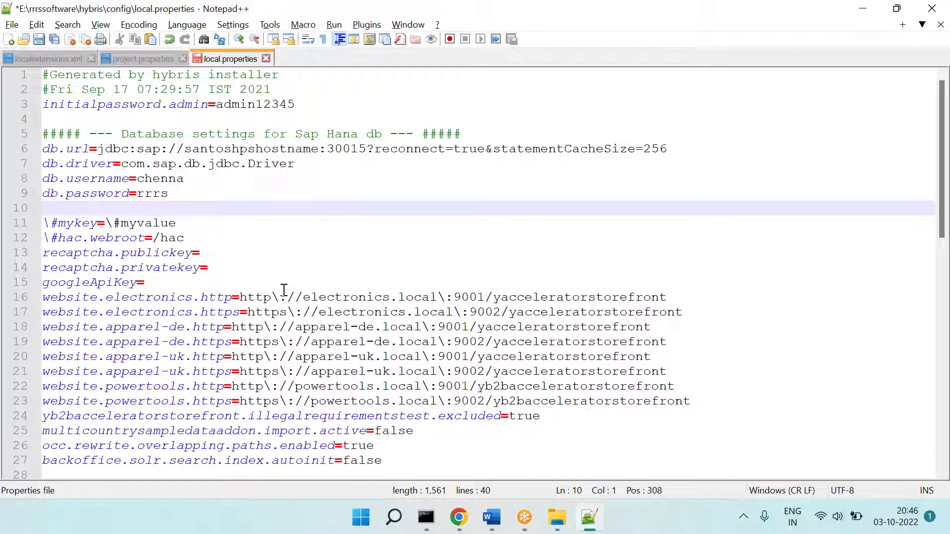
pyautogui.hotkey('ctrl', 'z')
pyautogui.hotkey('ctrl', 'z')
pyautogui.hotkey('ctrl', 'z')
pyautogui.hotkey('ctrl', 'z')
pyautogui.hotkey('ctrl', 'z')
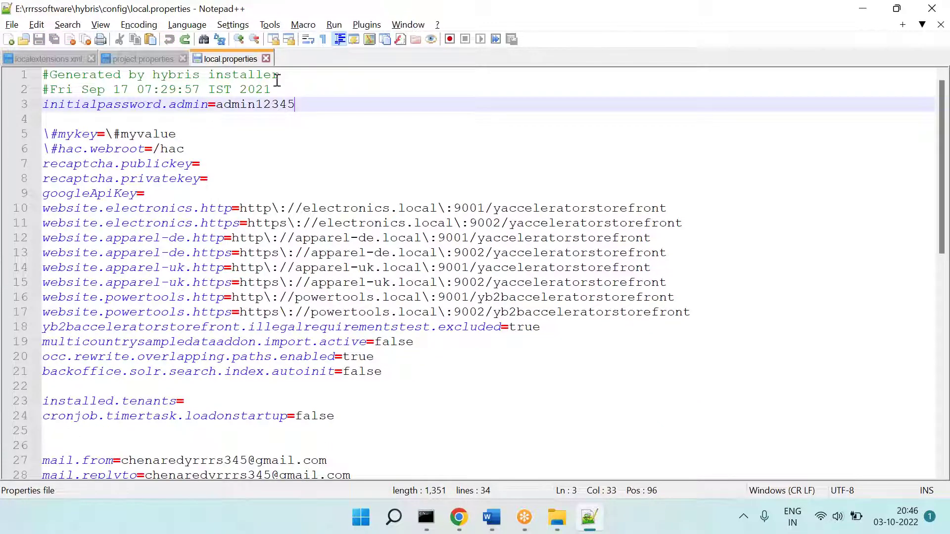
pyautogui.click(266, 58)
# Step: Bold the phrase 'default provides HSQL DB' in Step 8 of the Word notes
pyautogui.click(589, 517)
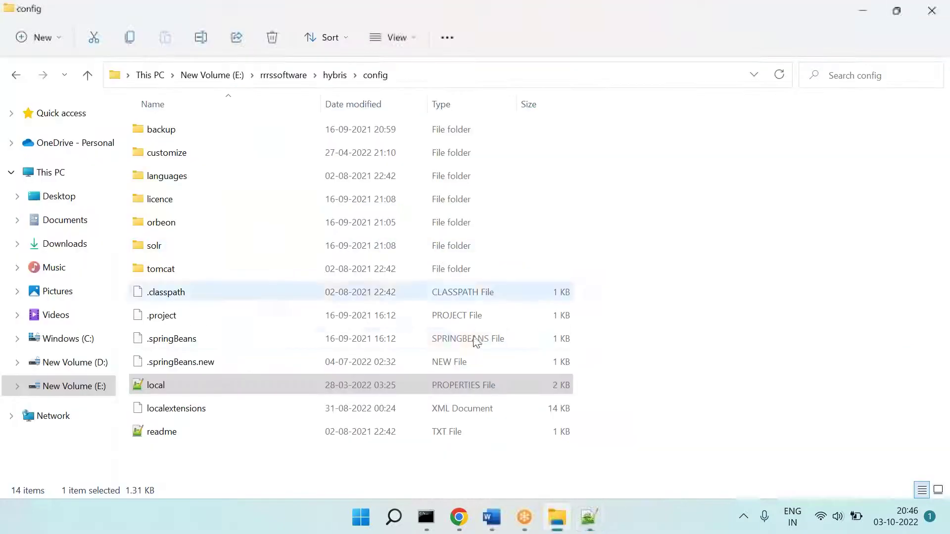
pyautogui.click(491, 517)
pyautogui.scroll(10, 369, 364)
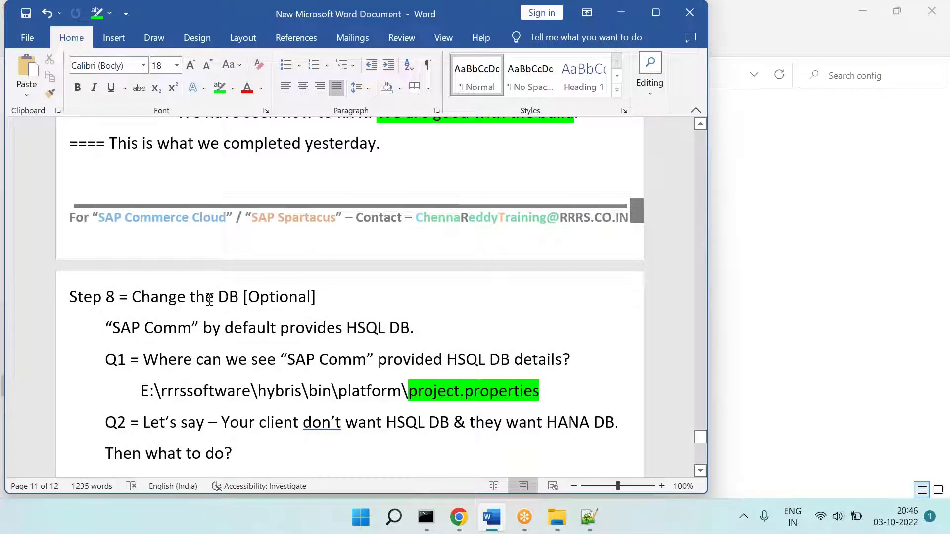
pyautogui.moveTo(259, 333); pyautogui.dragTo(410, 332)
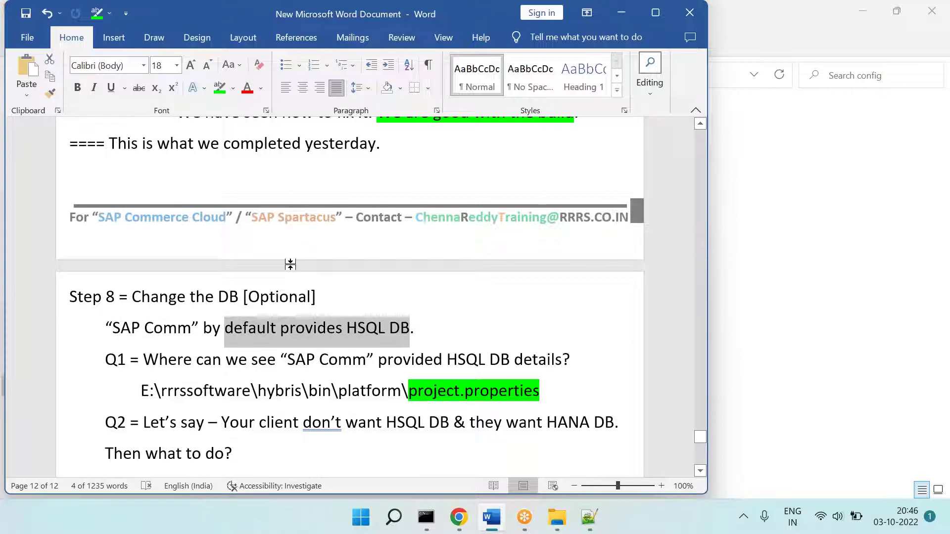
pyautogui.hotkey('ctrl', 'b')
pyautogui.click(250, 331)
pyautogui.click(433, 386)
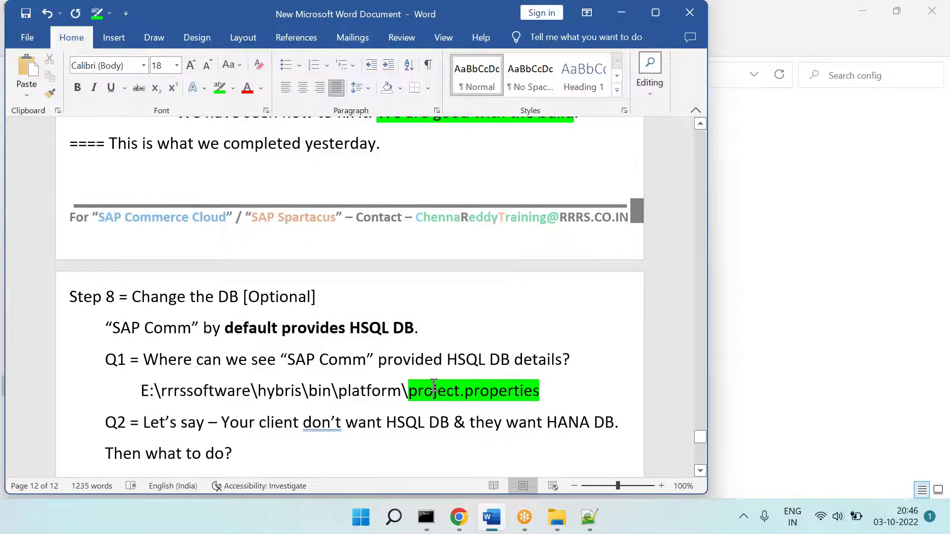
pyautogui.scroll(-5, 194, 287)
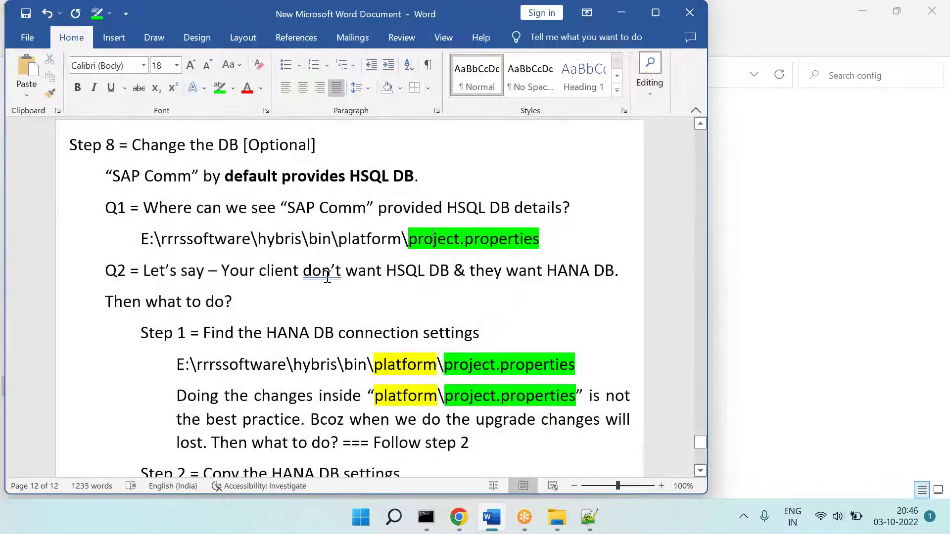
# Step: Highlight HSQL DB in red and HANA DB. in green on the Q2 line
pyautogui.moveTo(387, 278); pyautogui.dragTo(452, 276)
pyautogui.click(442, 273)
pyautogui.click(233, 89)
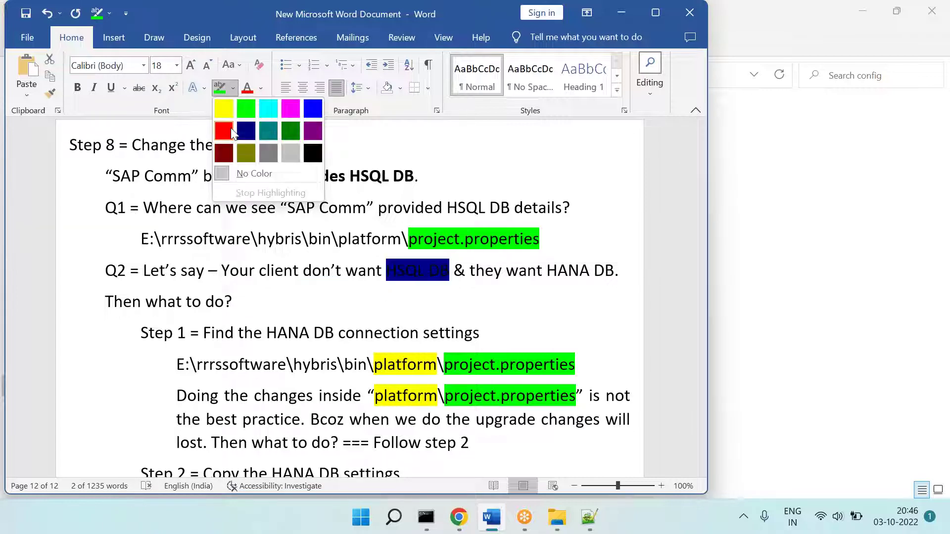
pyautogui.click(226, 130)
pyautogui.moveTo(562, 275); pyautogui.dragTo(619, 272)
pyautogui.click(233, 89)
pyautogui.click(246, 108)
pyautogui.click(284, 203)
# Step: Start a new left-aligned line after local.properties
pyautogui.scroll(-3, 284, 202)
pyautogui.moveTo(284, 203); pyautogui.dragTo(347, 303)
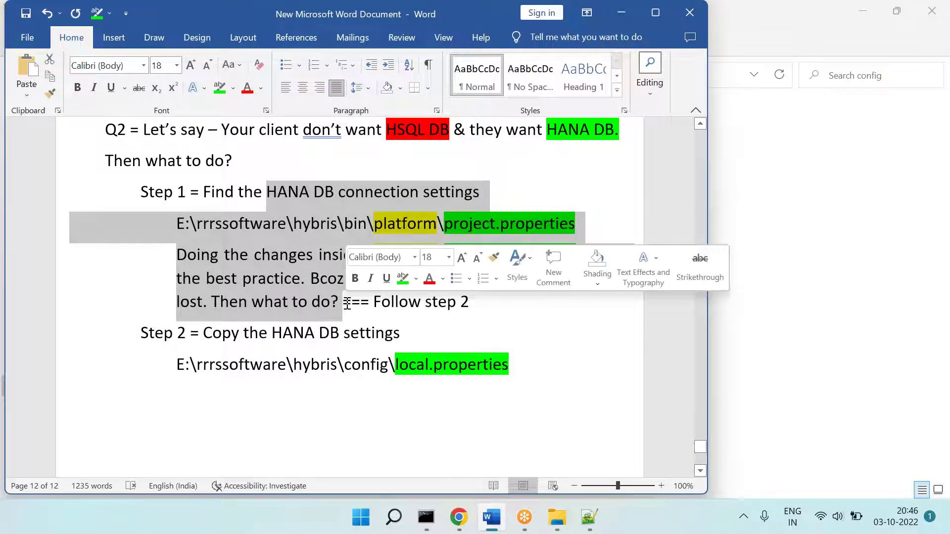
pyautogui.click(514, 219)
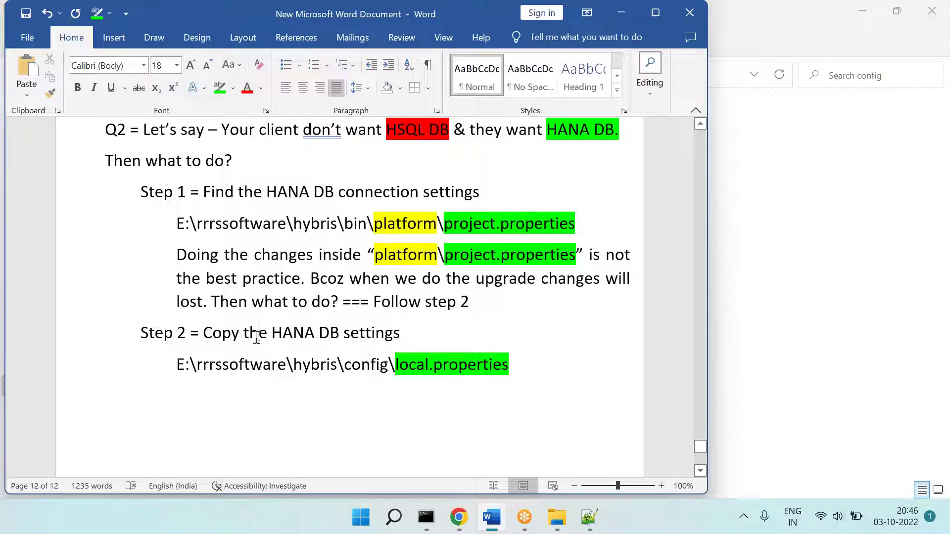
pyautogui.doubleClick(361, 367)
pyautogui.click(527, 369)
pyautogui.press('BackSpace')
pyautogui.press('BackSpace')
pyautogui.press('BackSpace')
# Step: Type the heading 'Step 9 = Change the functional scope [Optional]', correcting the misspelled 'Optinal'
pyautogui.write('Step 8')
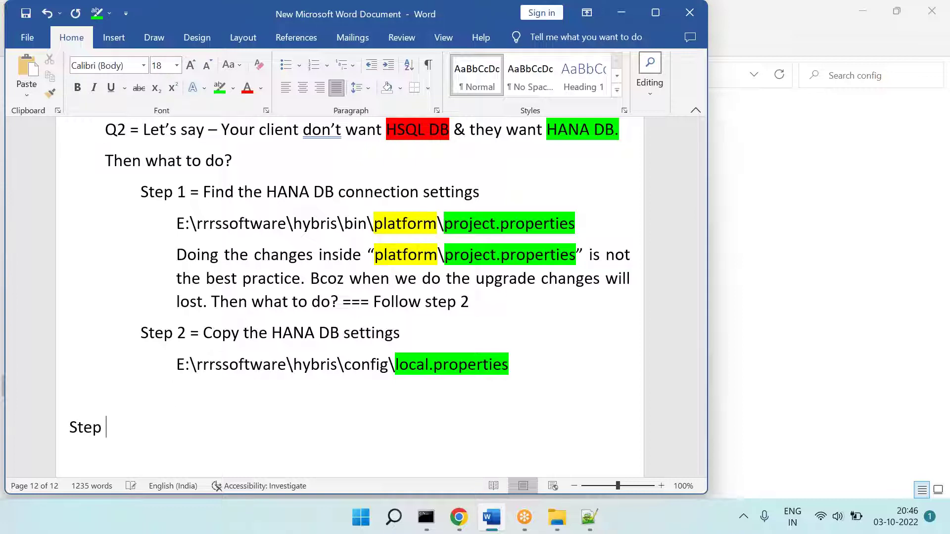
pyautogui.press('BackSpace')
pyautogui.write('9')
pyautogui.write(' = Change the funcat')
pyautogui.write('ion s')
pyautogui.press('BackSpace')
pyautogui.press('BackSpace')
pyautogui.press('BackSpace')
pyautogui.press('BackSpace')
pyautogui.press('BackSpace')
pyautogui.press('BackSpace')
pyautogui.press('BackSpace')
pyautogui.write('tional scop')
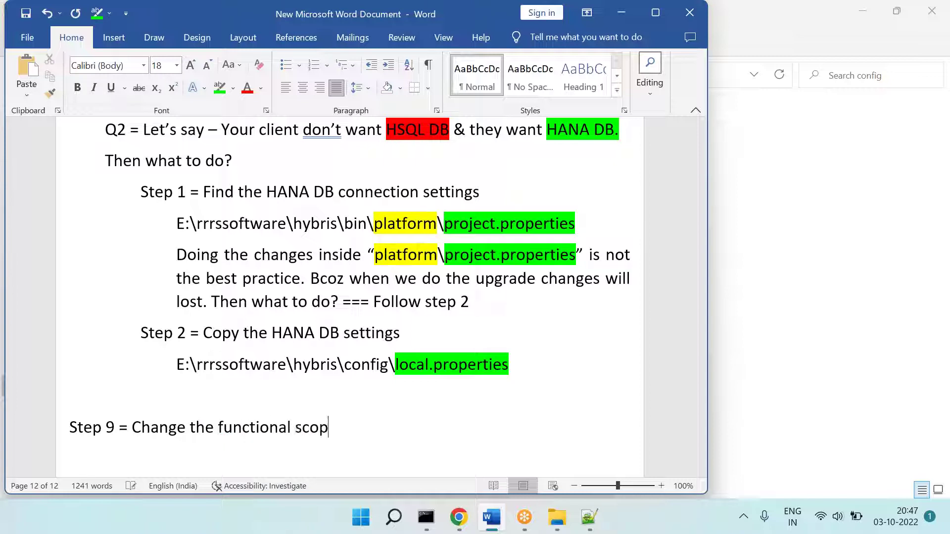
pyautogui.write('e [Optinal')
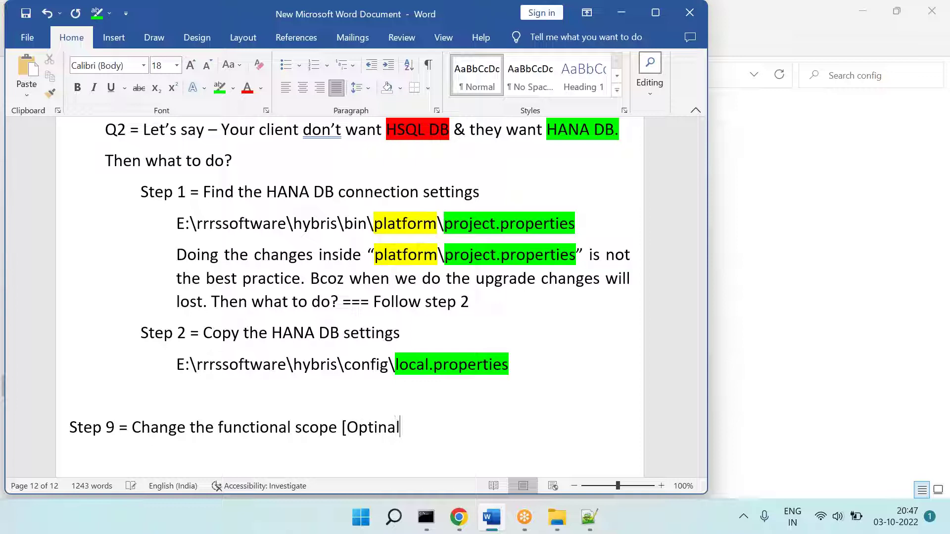
pyautogui.write(']')
pyautogui.press('Return')
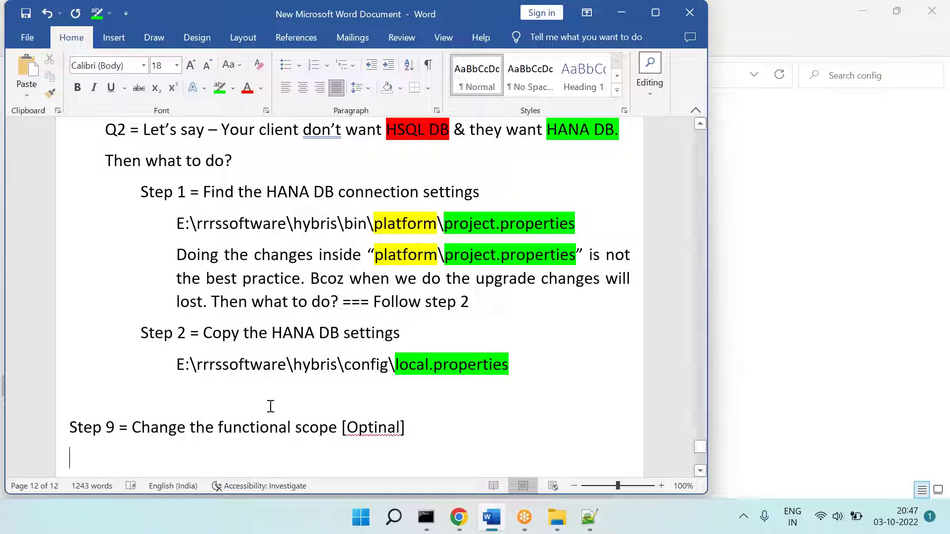
pyautogui.rightClick(359, 423)
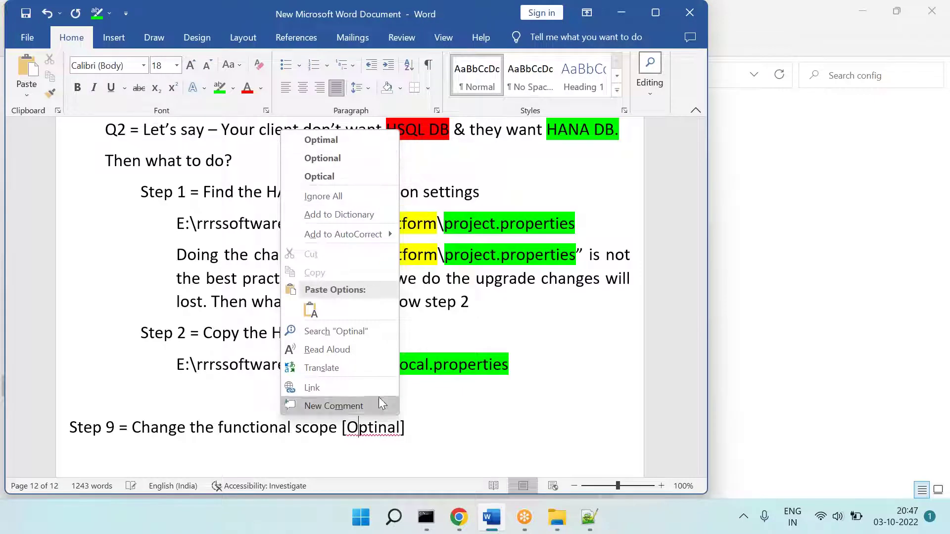
pyautogui.click(388, 431)
pyautogui.doubleClick(375, 427)
pyautogui.write('Optional')
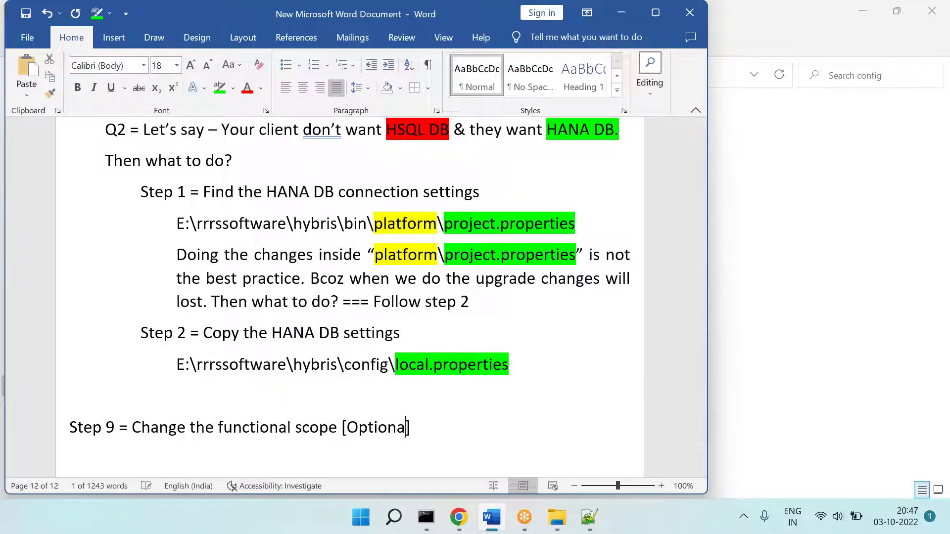
pyautogui.click(70, 456)
# Step: Make 'Step 9 =' at the start of the heading bold
pyautogui.scroll(-5, 350, 297)
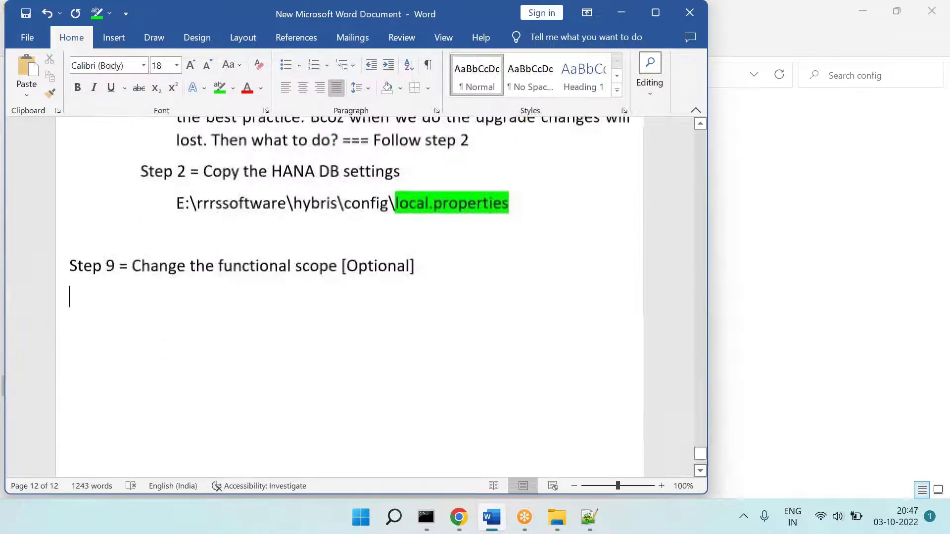
pyautogui.moveTo(130, 143); pyautogui.dragTo(68, 144)
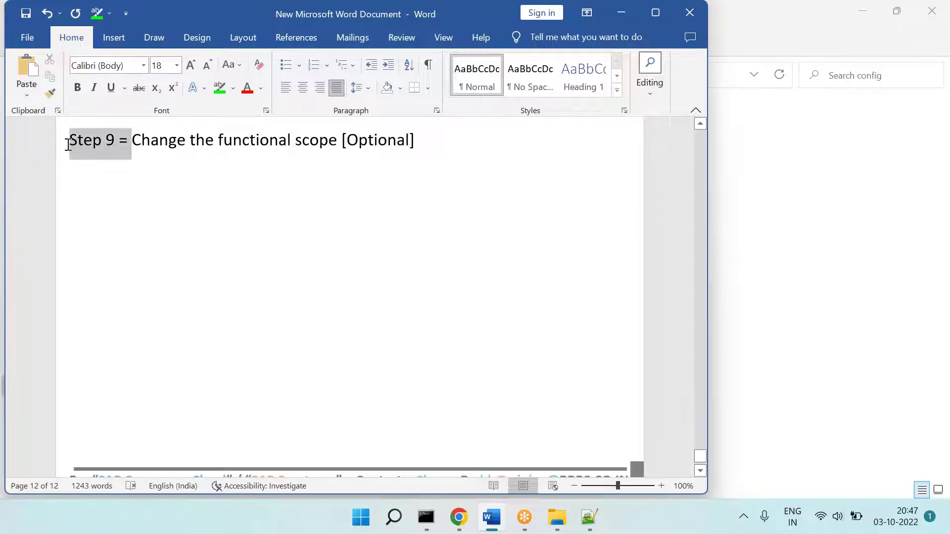
pyautogui.hotkey('ctrl', 'b')
pyautogui.press('Down')
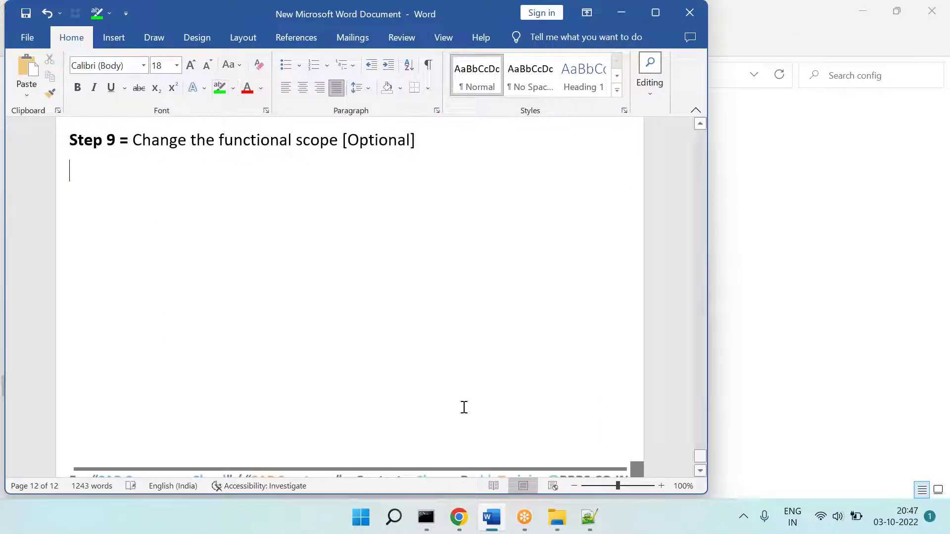
pyautogui.click(589, 517)
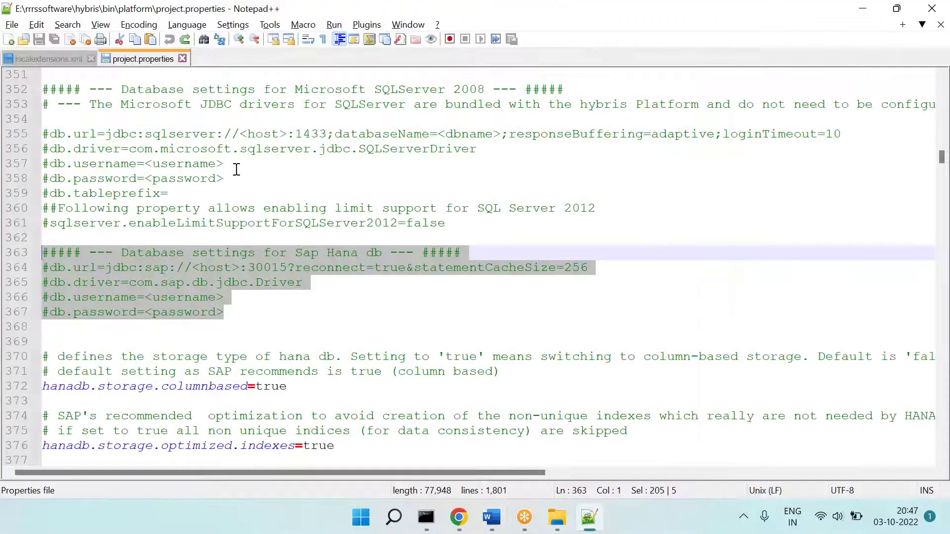
# Step: Close project.properties, show the Chrome storefront, and paste its screenshot into a new Paint window
pyautogui.click(183, 59)
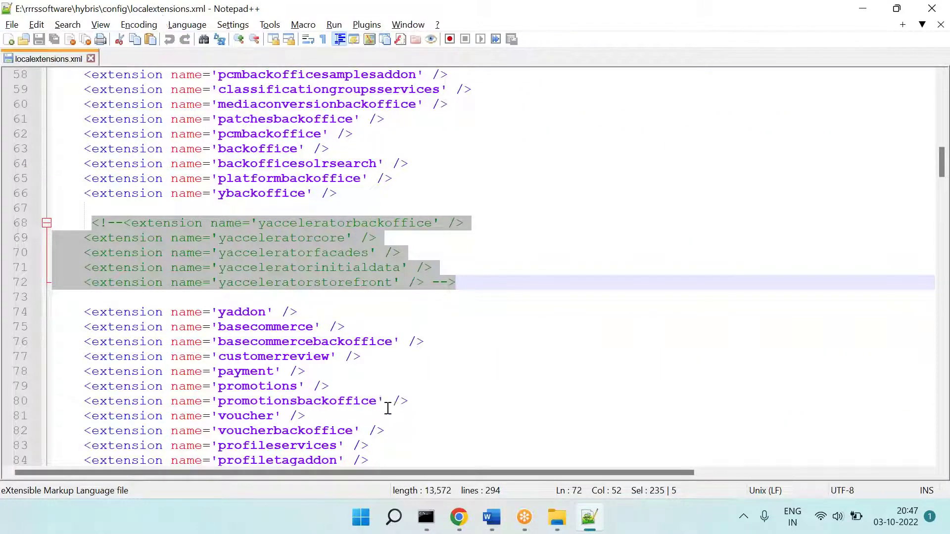
pyautogui.click(459, 517)
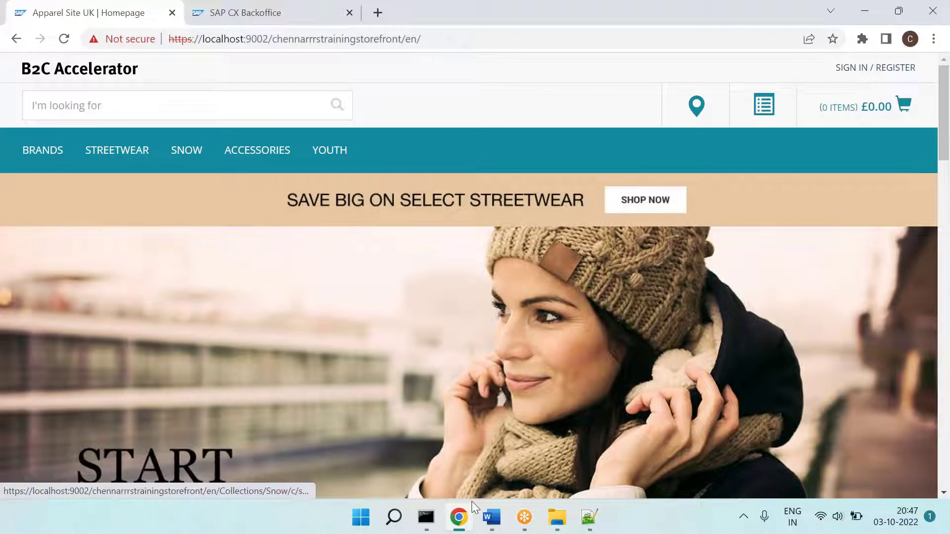
pyautogui.click(361, 518)
pyautogui.write('paint')
pyautogui.press('Return')
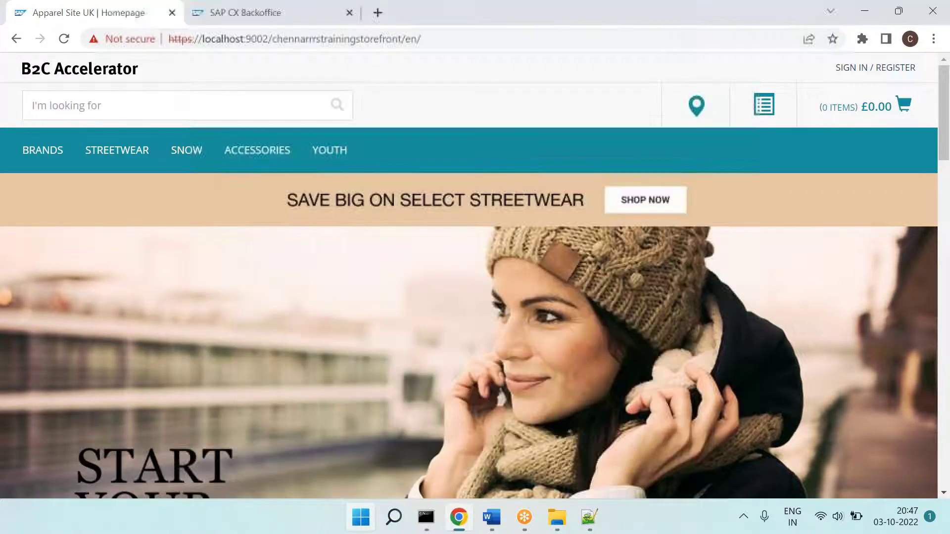
pyautogui.hotkey('ctrl', 'v')
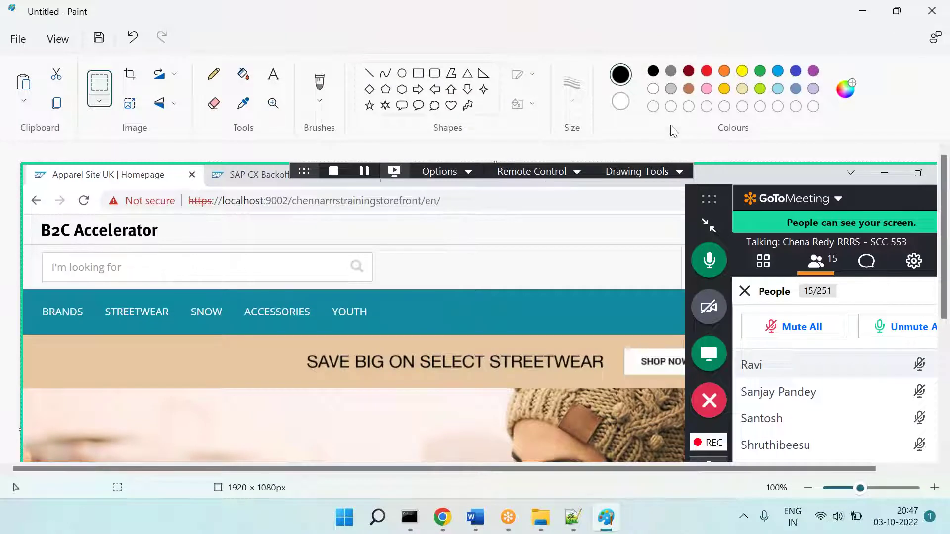
# Step: Commit the pasted storefront screenshot and erase its meeting panel area
pyautogui.click(686, 68)
pyautogui.click(101, 83)
pyautogui.moveTo(887, 401); pyautogui.dragTo(949, 533)
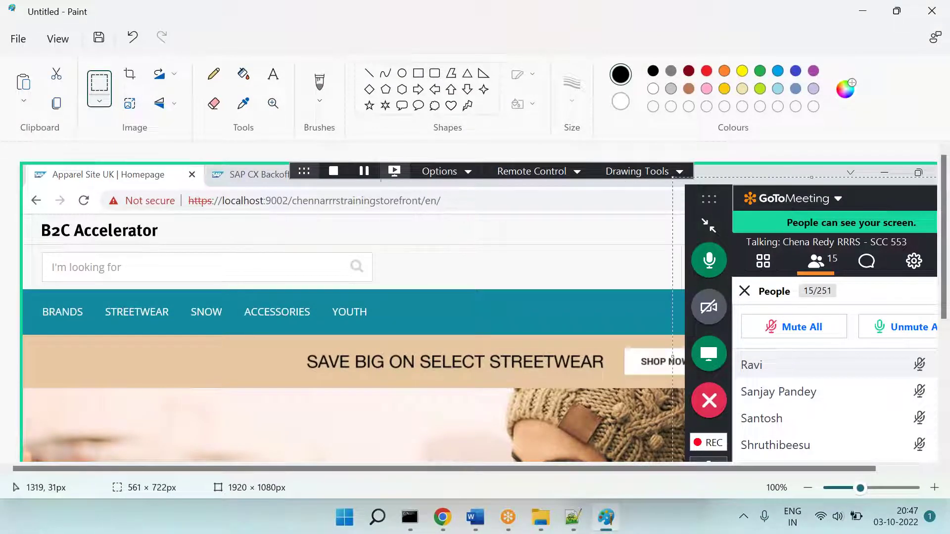
pyautogui.press('Delete')
# Step: Bring up localextensions.xml scrolled to the top, then return to Paint
pyautogui.hotkey('alt', 'Tab')
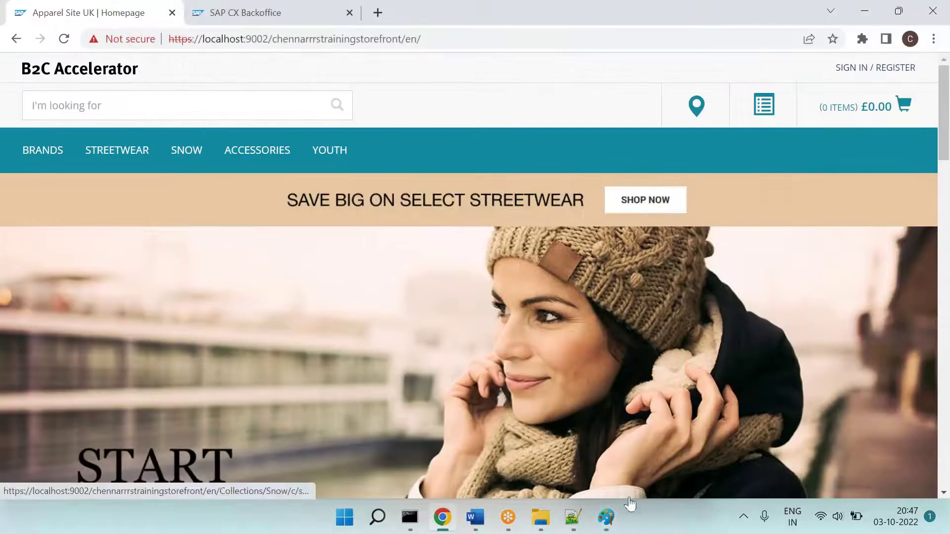
pyautogui.click(574, 522)
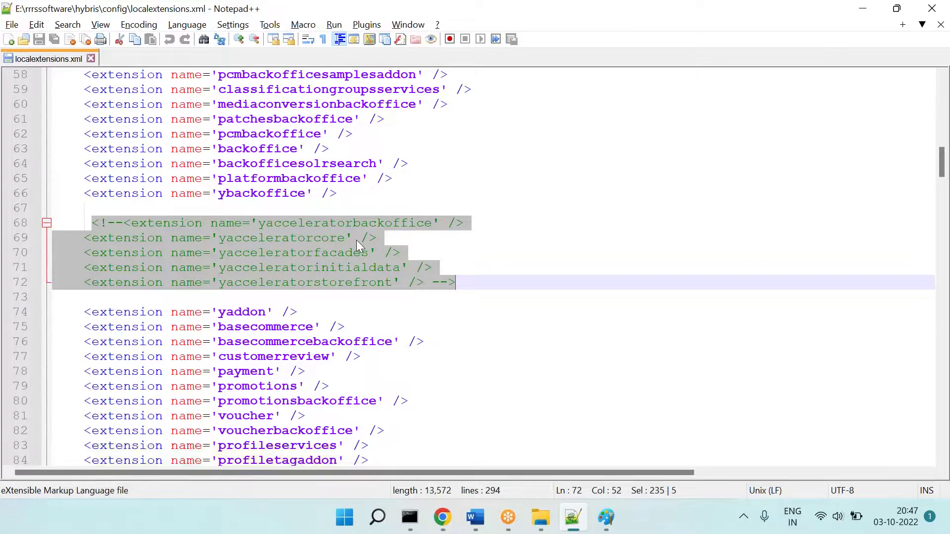
pyautogui.scroll(13, 356, 239)
pyautogui.scroll(6, 358, 243)
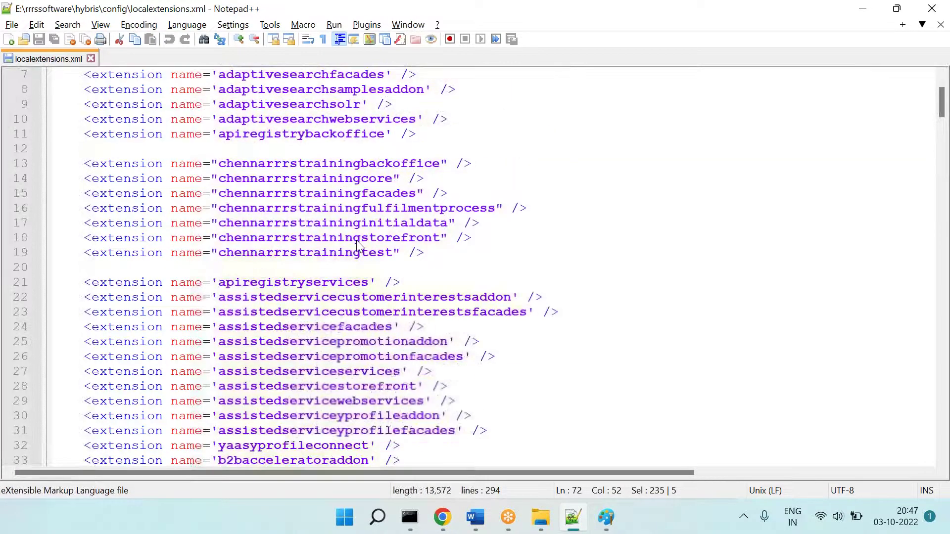
pyautogui.hotkey('alt', 'Tab')
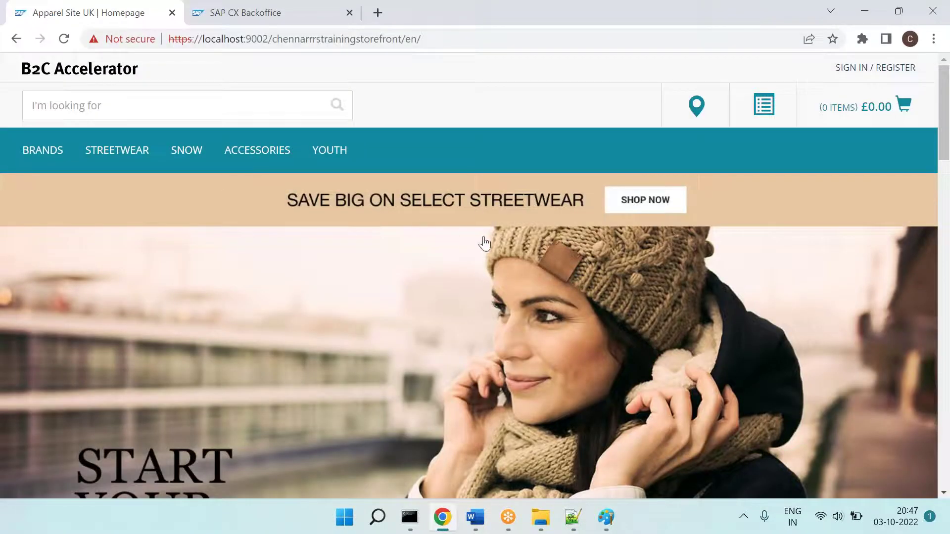
pyautogui.click(608, 515)
pyautogui.hotkey('ctrl', 'z')
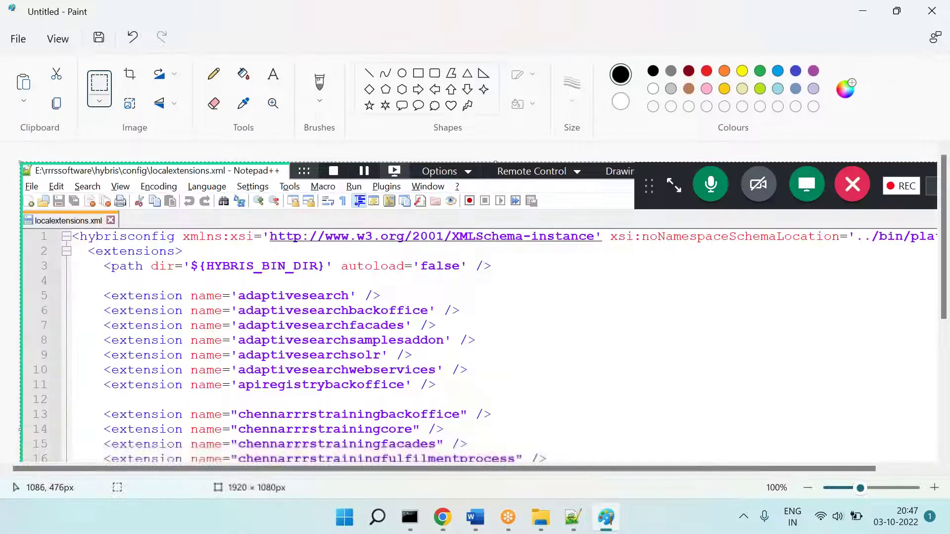
# Step: Copy the extension lines from the code screenshot and paste them over the storefront's right side
pyautogui.moveTo(84, 249); pyautogui.dragTo(553, 516)
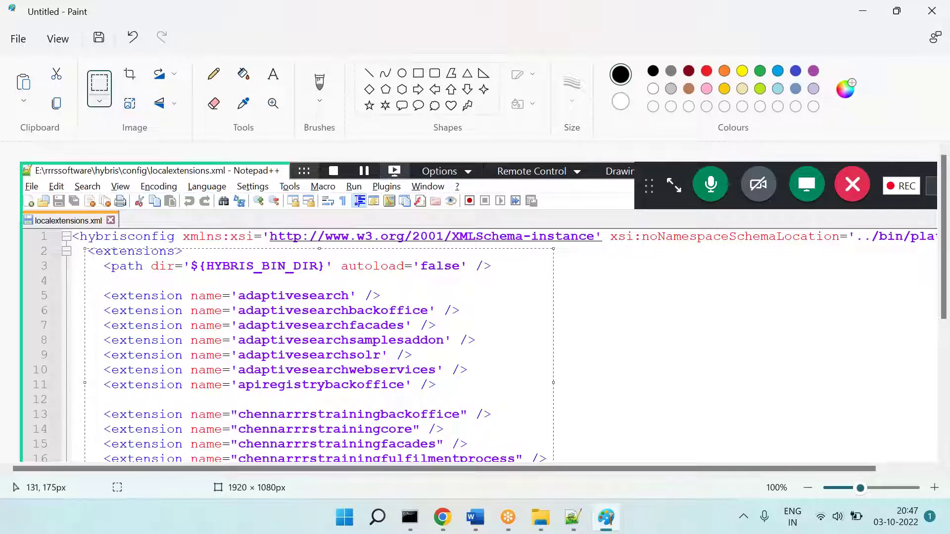
pyautogui.hotkey('ctrl', 'z')
pyautogui.hotkey('ctrl', 'y')
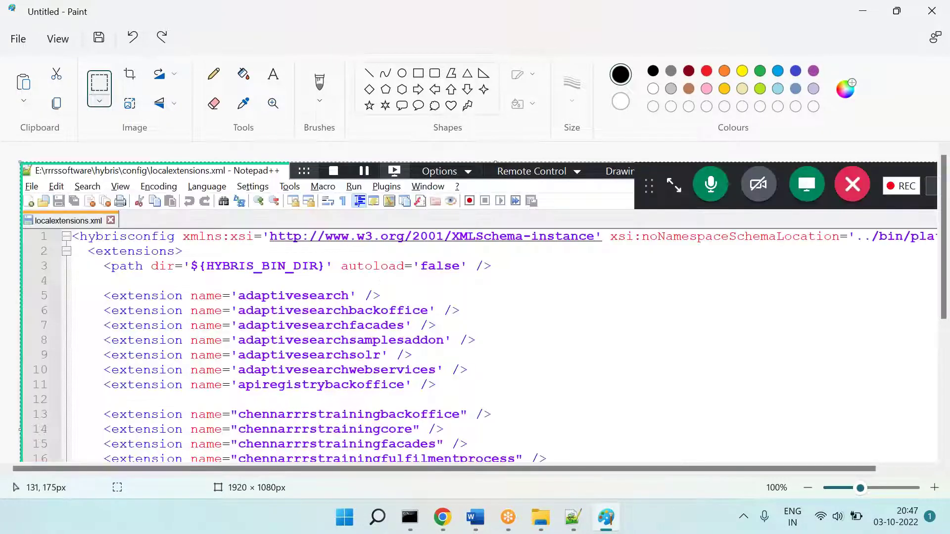
pyautogui.click(99, 88)
pyautogui.moveTo(85, 248); pyautogui.dragTo(594, 480)
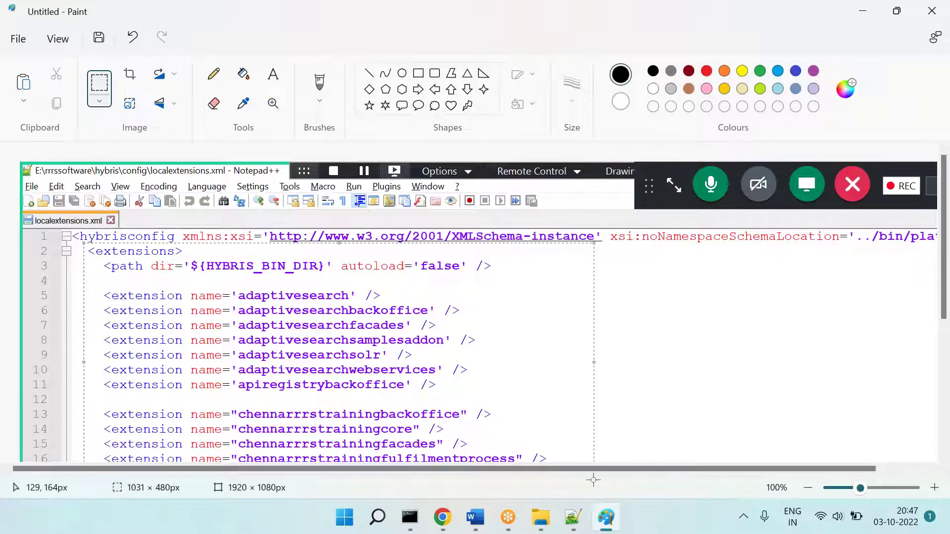
pyautogui.hotkey('ctrl', 'c')
pyautogui.hotkey('ctrl', 'z')
pyautogui.hotkey('ctrl', 'v')
pyautogui.moveTo(332, 322); pyautogui.dragTo(729, 366)
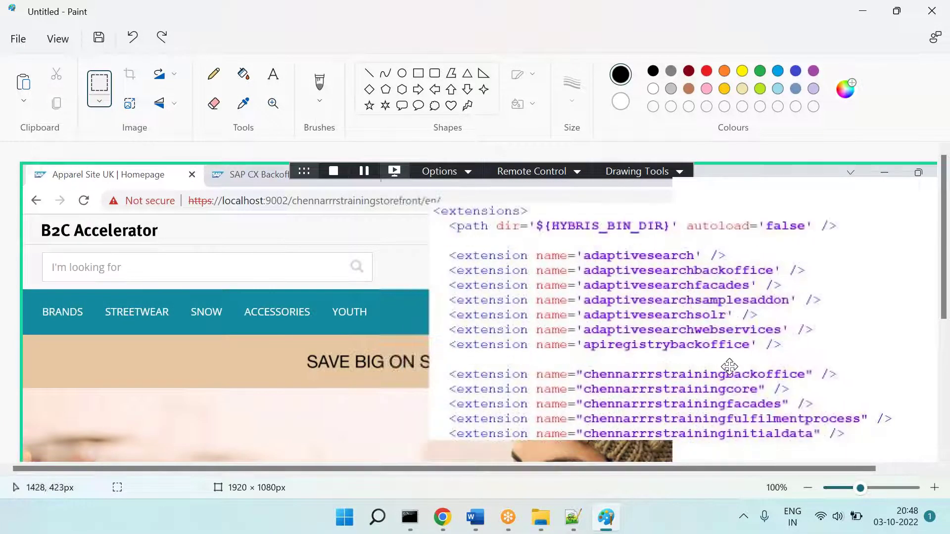
# Step: Draw a large black left arrow over the storefront image
pyautogui.click(434, 89)
pyautogui.moveTo(145, 227); pyautogui.dragTo(477, 490)
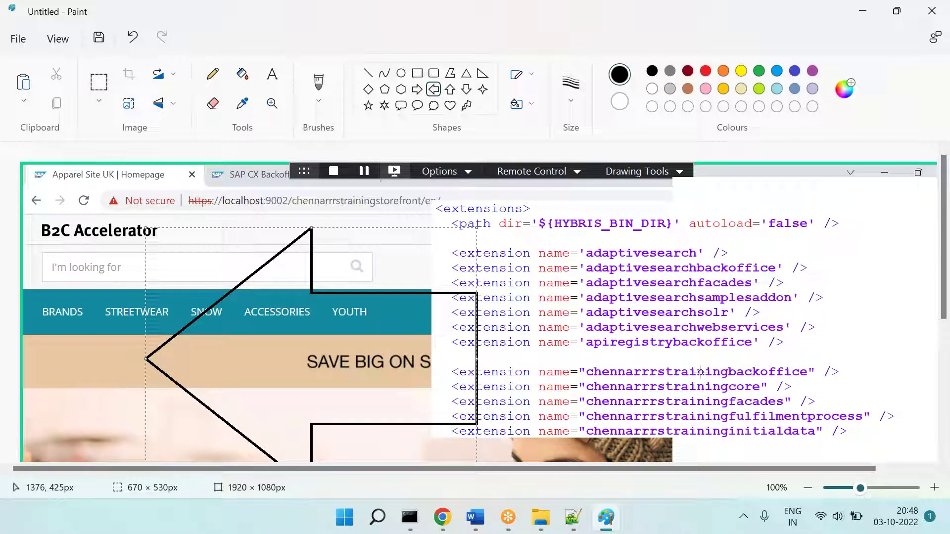
pyautogui.click(442, 518)
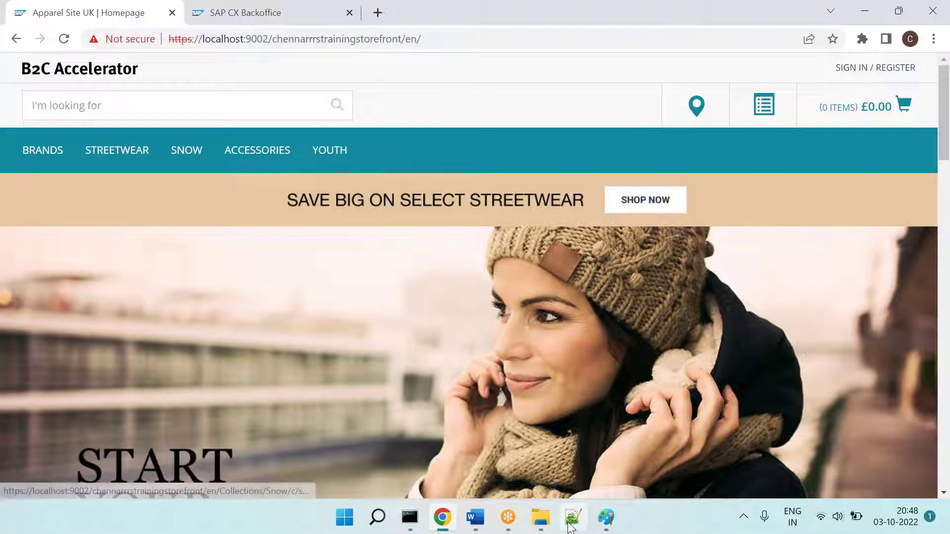
# Step: Search localextensions.xml for 'cap' to locate the captchaaddon entry
pyautogui.click(572, 517)
pyautogui.click(542, 269)
pyautogui.hotkey('ctrl', 'f')
pyautogui.write('cap')
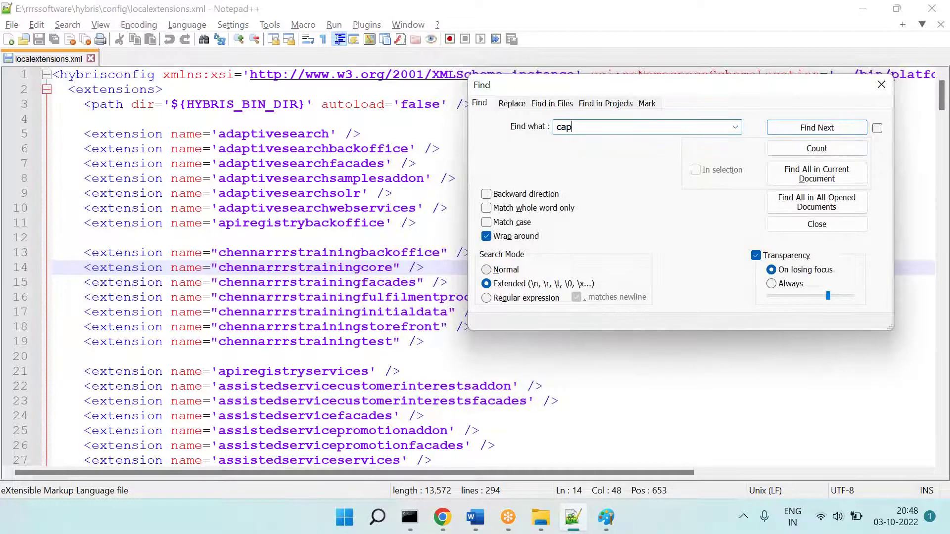
pyautogui.press('Return')
pyautogui.press('Escape')
pyautogui.tripleClick(301, 257)
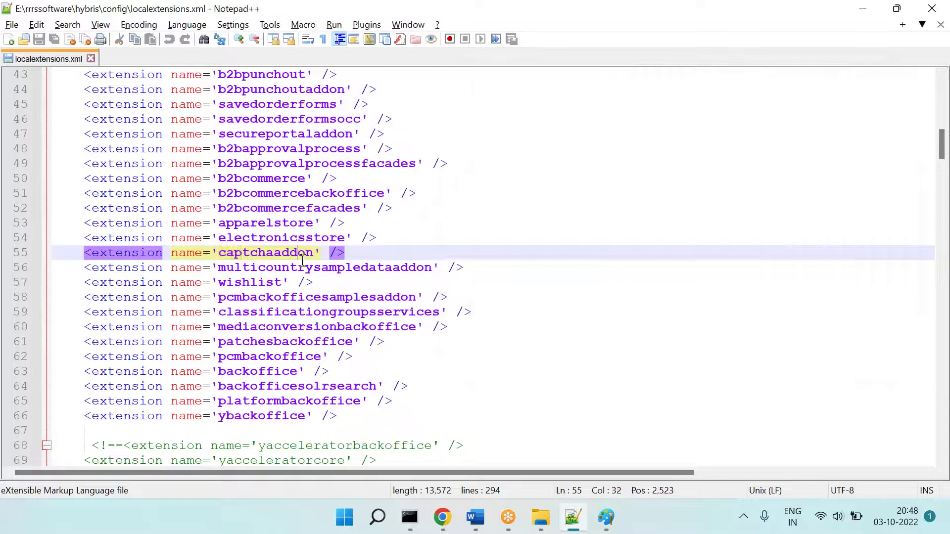
pyautogui.click(572, 208)
# Step: Search for 'pro' and select the promotions, promotionsbackoffice and voucher lines 79–81
pyautogui.hotkey('ctrl', 'f')
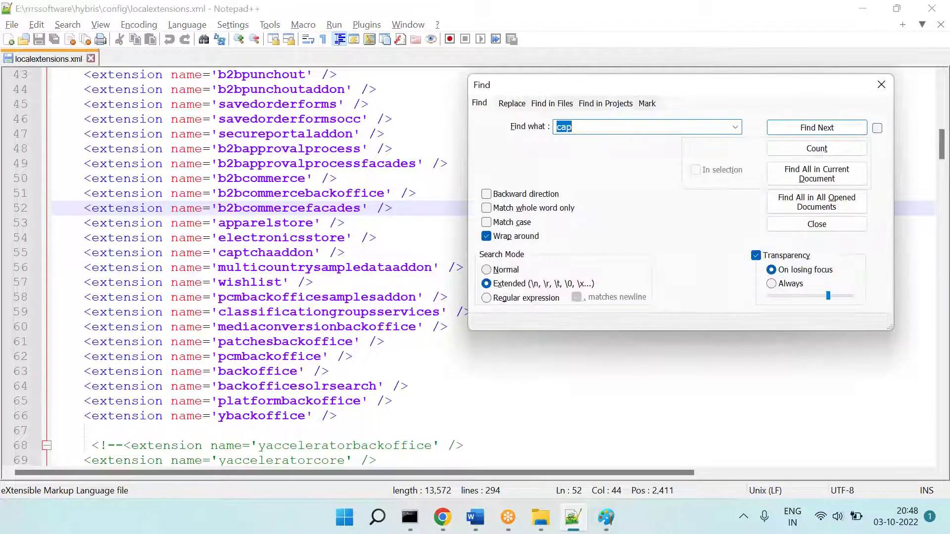
pyautogui.write('pro')
pyautogui.press('Return')
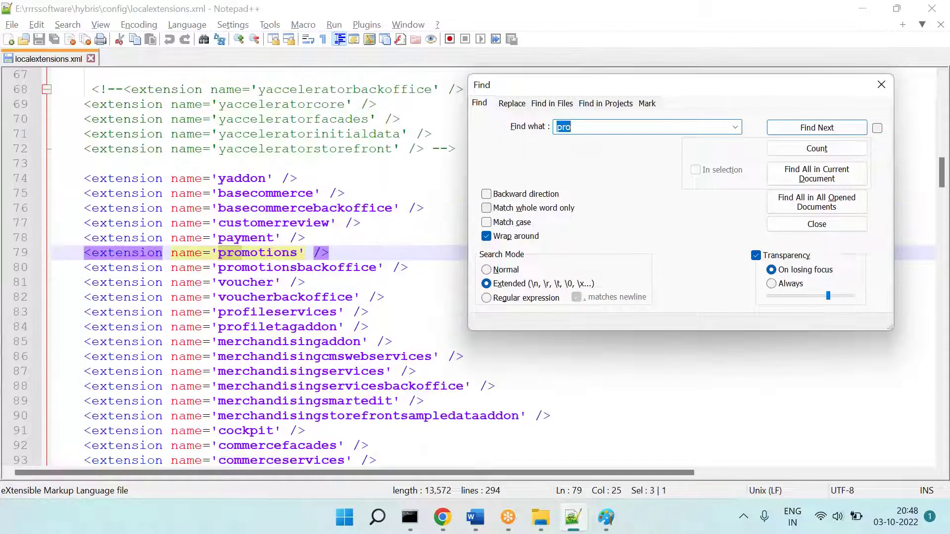
pyautogui.press('Escape')
pyautogui.moveTo(78, 252); pyautogui.dragTo(450, 276)
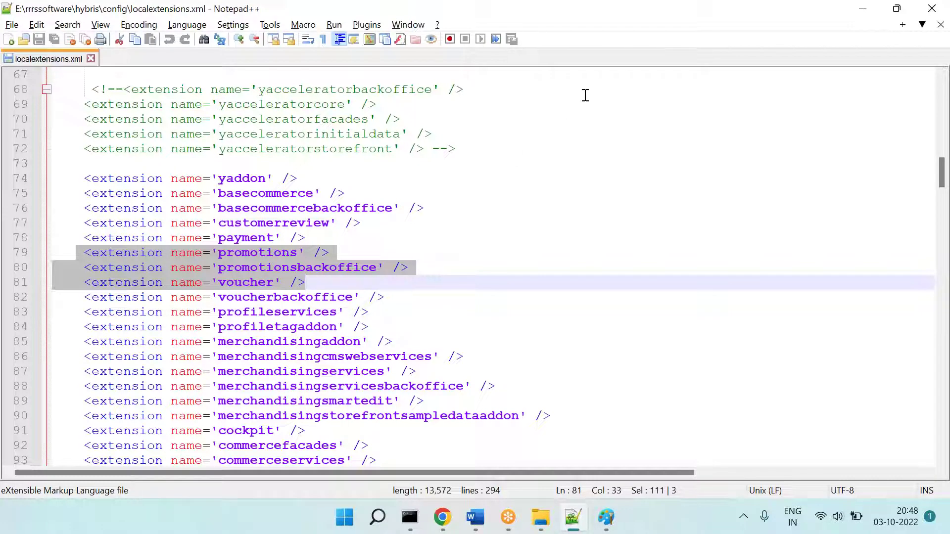
pyautogui.click(483, 522)
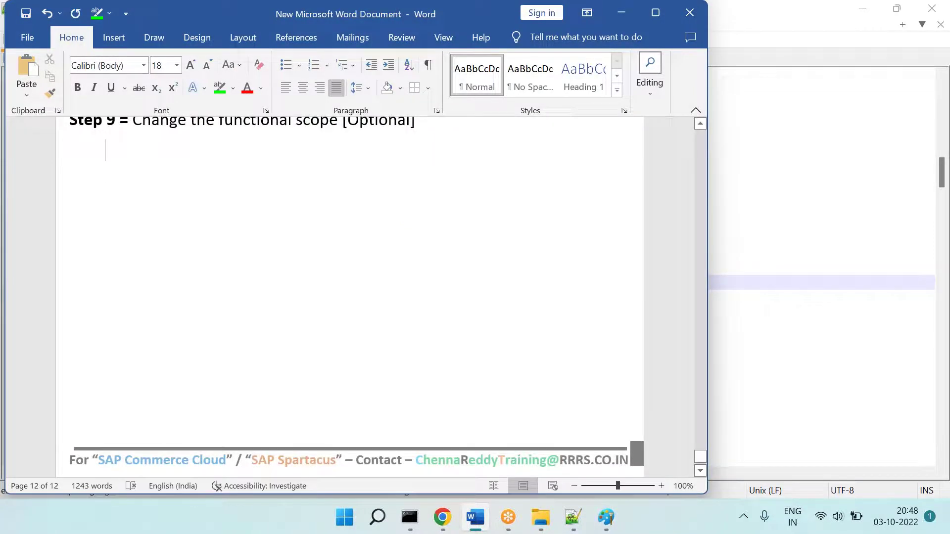
# Step: Type 'We can change the Fun Scope by adding exts in localextensions.xml (or) By removing from'
pyautogui.write('U ca')
pyautogui.press('BackSpace')
pyautogui.press('BackSpace')
pyautogui.press('BackSpace')
pyautogui.press('BackSpace')
pyautogui.press('BackSpace')
pyautogui.write('W e can chagn e')
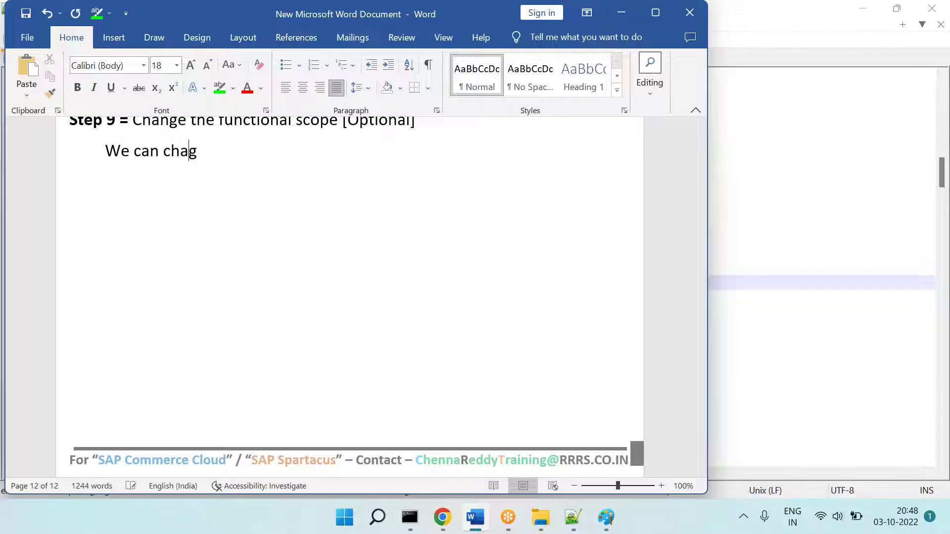
pyautogui.press('BackSpace')
pyautogui.write('ge')
pyautogui.press('BackSpace')
pyautogui.press('BackSpace')
pyautogui.press('BackSpace')
pyautogui.press('BackSpace')
pyautogui.write('nge the ')
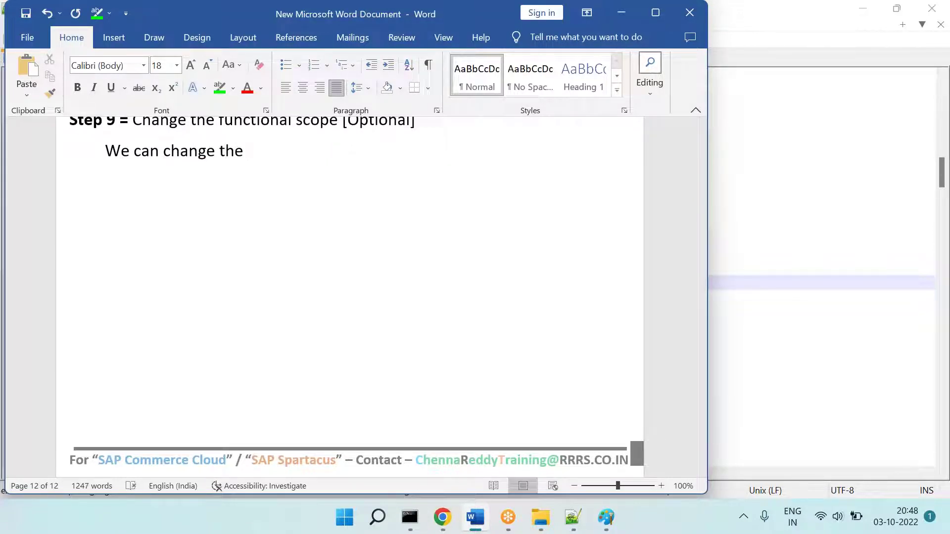
pyautogui.write('Fun Cop')
pyautogui.press('BackSpace')
pyautogui.press('BackSpace')
pyautogui.press('BackSpace')
pyautogui.write('Scopy')
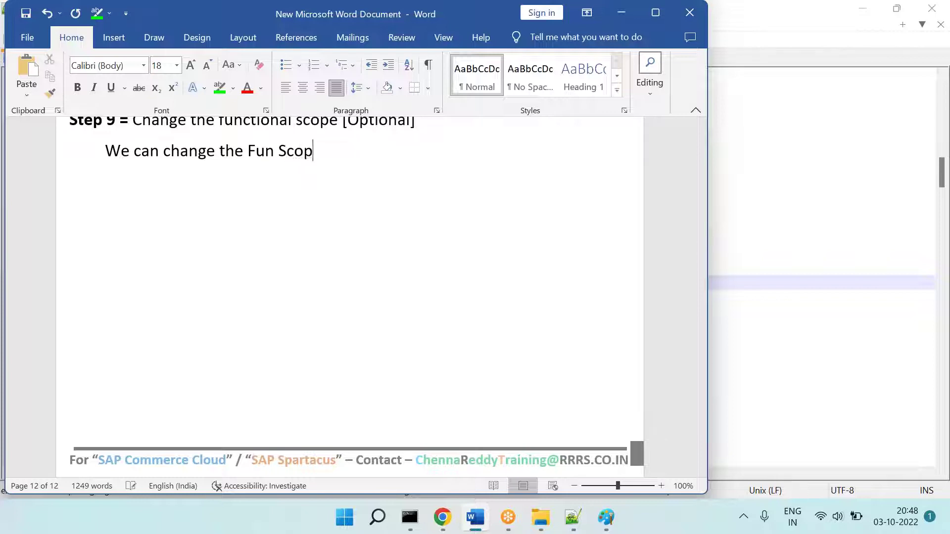
pyautogui.press('BackSpace')
pyautogui.write('pe by adding')
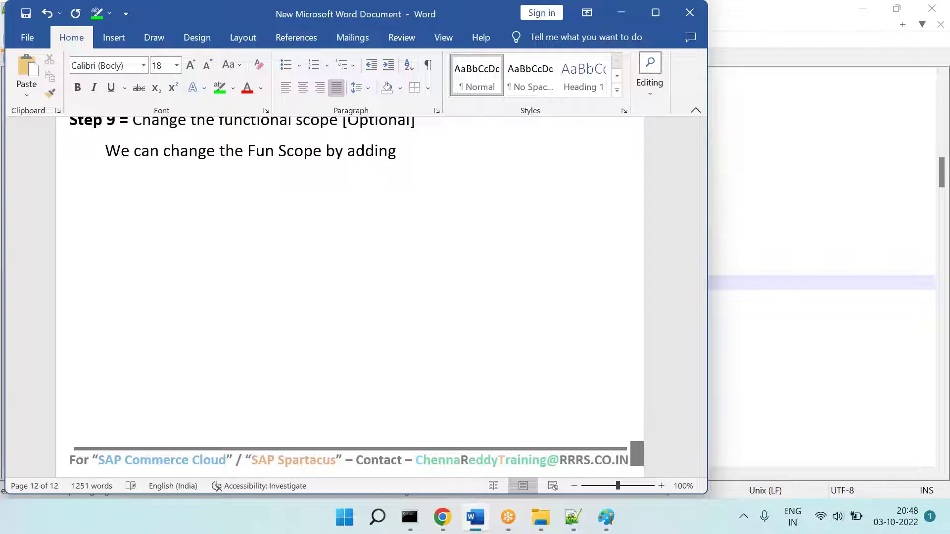
pyautogui.write(' exts in localextens')
pyautogui.press('BackSpace')
pyautogui.press('BackSpace')
pyautogui.press('BackSpace')
pyautogui.press('BackSpace')
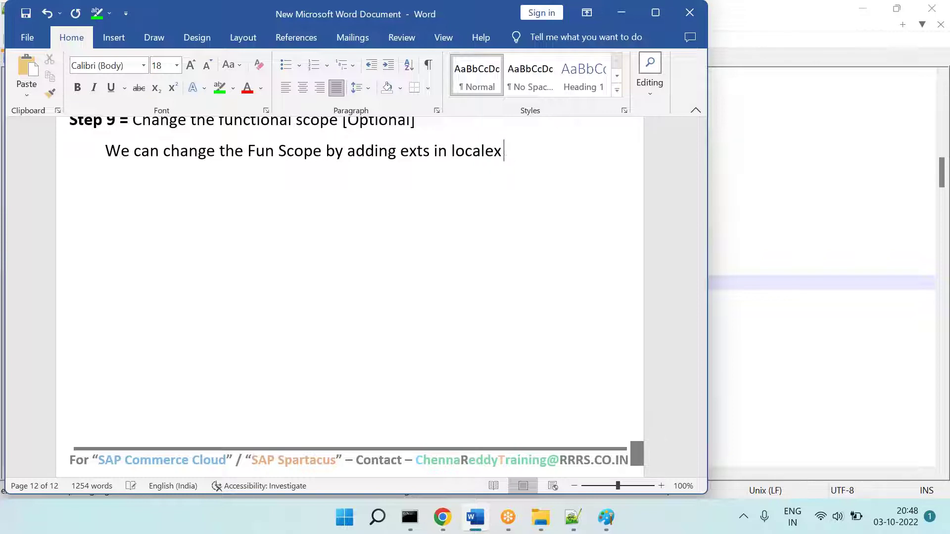
pyautogui.press('BackSpace')
pyautogui.press('BackSpace')
pyautogui.press('BackSpace')
pyautogui.press('BackSpace')
pyautogui.write('localextensions.xml (or')
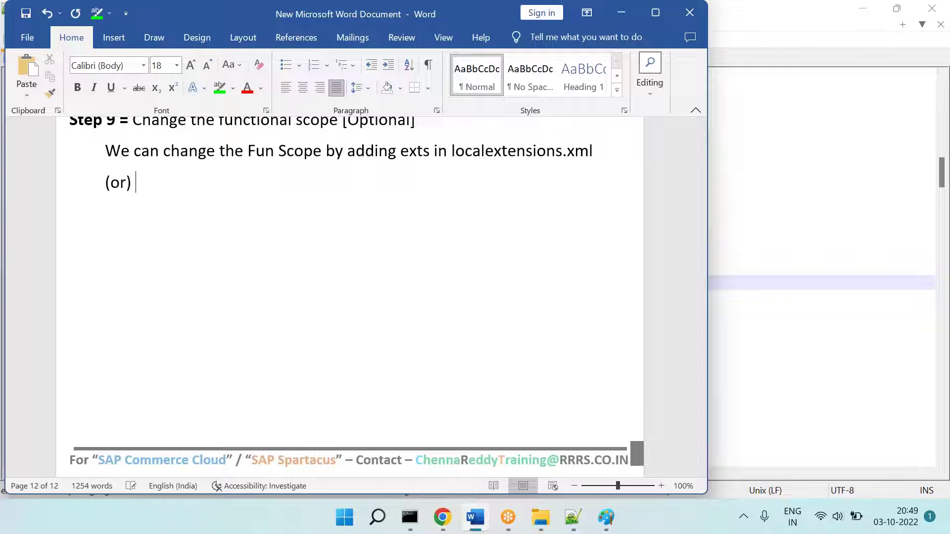
pyautogui.write(') By removing from')
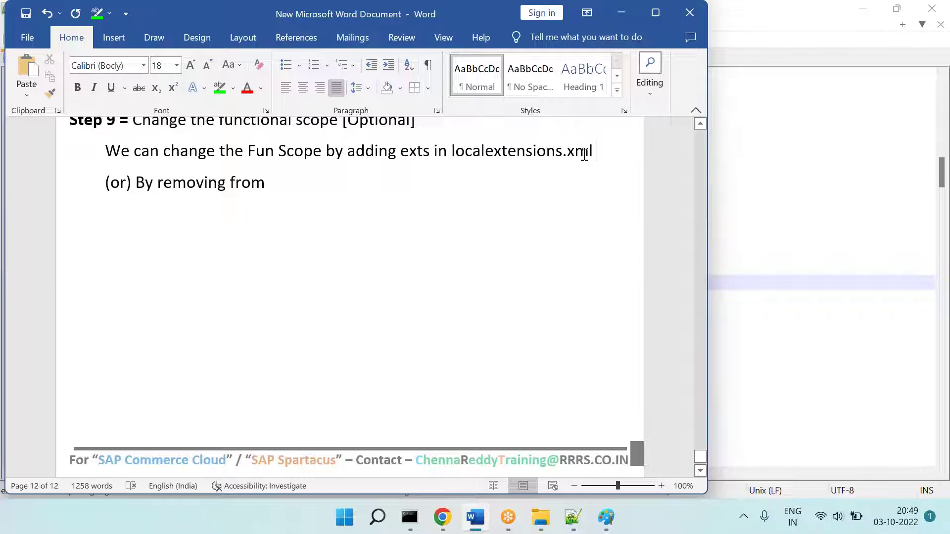
# Step: Finish the second line by pasting a copied 'localextensions.xml' followed by a period
pyautogui.moveTo(584, 155); pyautogui.dragTo(477, 151)
pyautogui.hotkey('ctrl', 'c')
pyautogui.click(269, 183)
pyautogui.hotkey('ctrl', 'v')
pyautogui.write('.')
pyautogui.press('Return')
pyautogui.scroll(-1, 347, 297)
pyautogui.scroll(4, 611, 350)
pyautogui.scroll(-3, 611, 350)
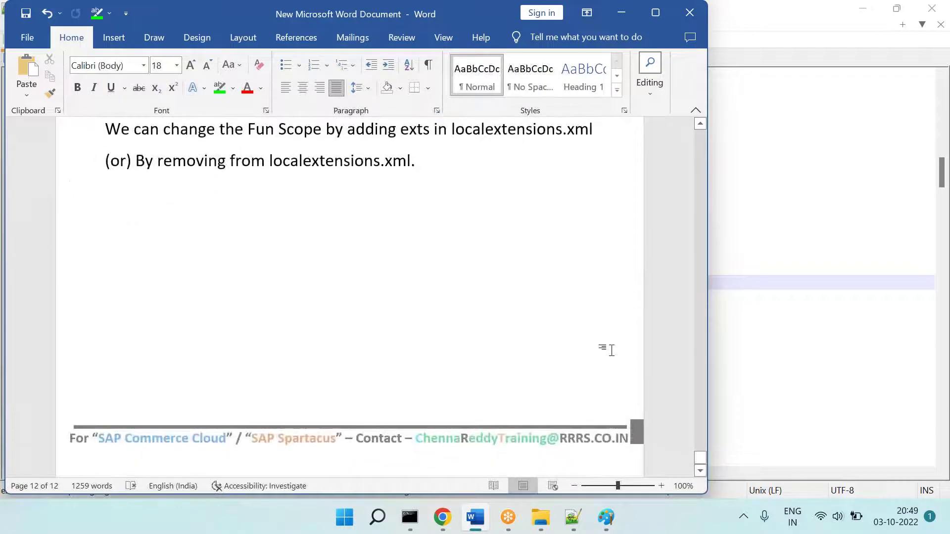
pyautogui.click(573, 517)
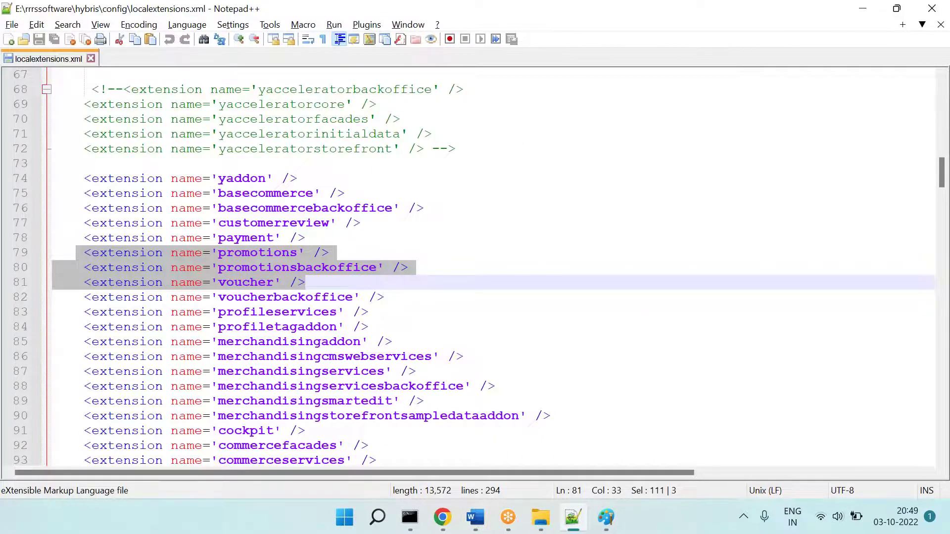
pyautogui.scroll(-3, 475, 268)
pyautogui.scroll(5, 284, 268)
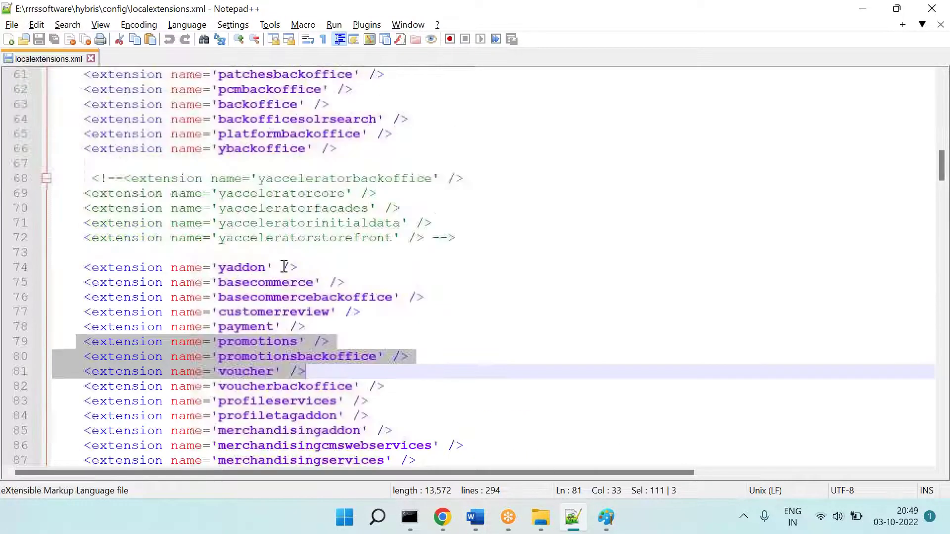
pyautogui.tripleClick(230, 269)
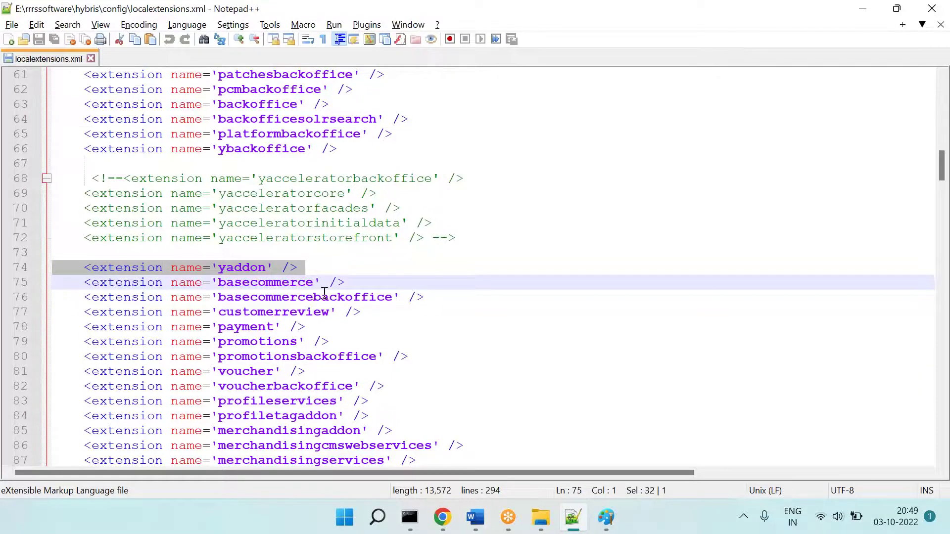
pyautogui.scroll(-10, 237, 272)
pyautogui.click(297, 271)
pyautogui.tripleClick(297, 272)
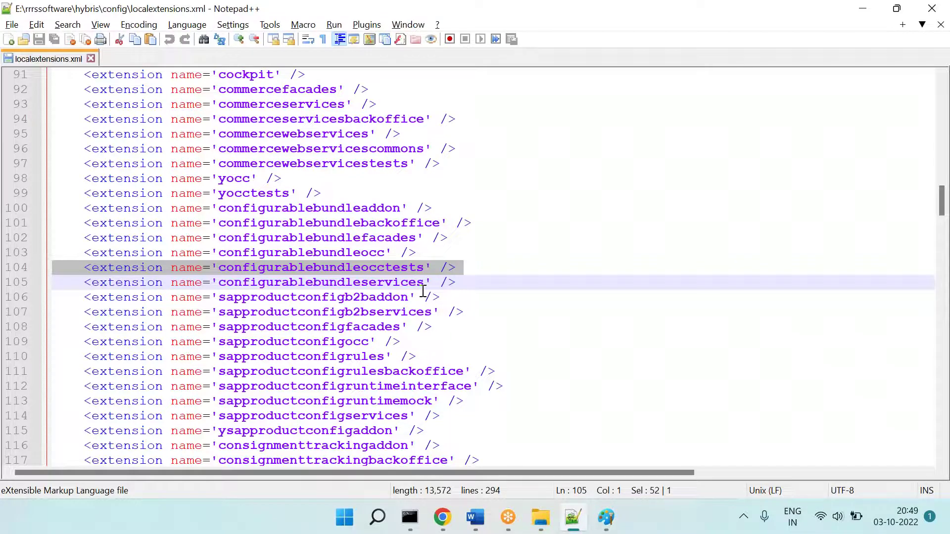
pyautogui.scroll(-5, 358, 259)
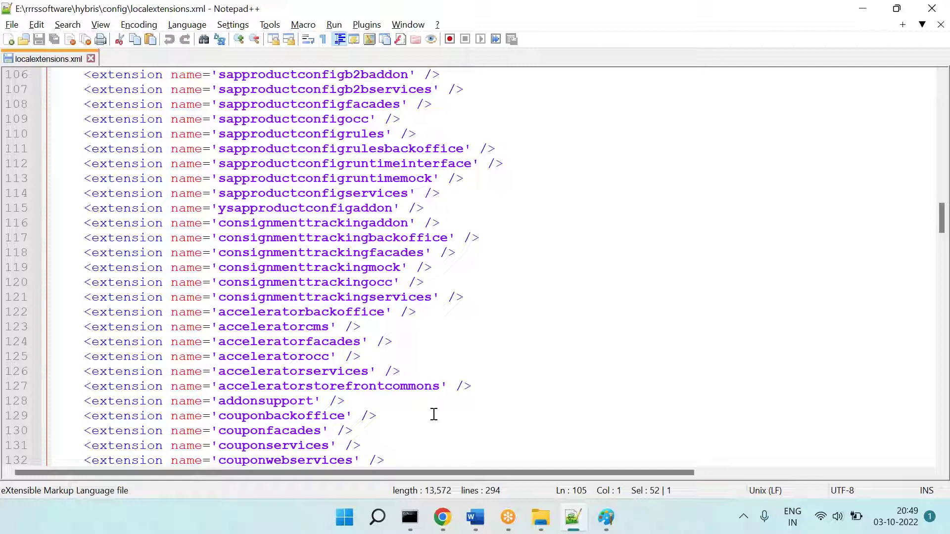
# Step: Add a bold 'Step 10 =' label on a new line under the Step 9 notes
pyautogui.hotkey('alt', 'Tab')
pyautogui.scroll(3, 298, 207)
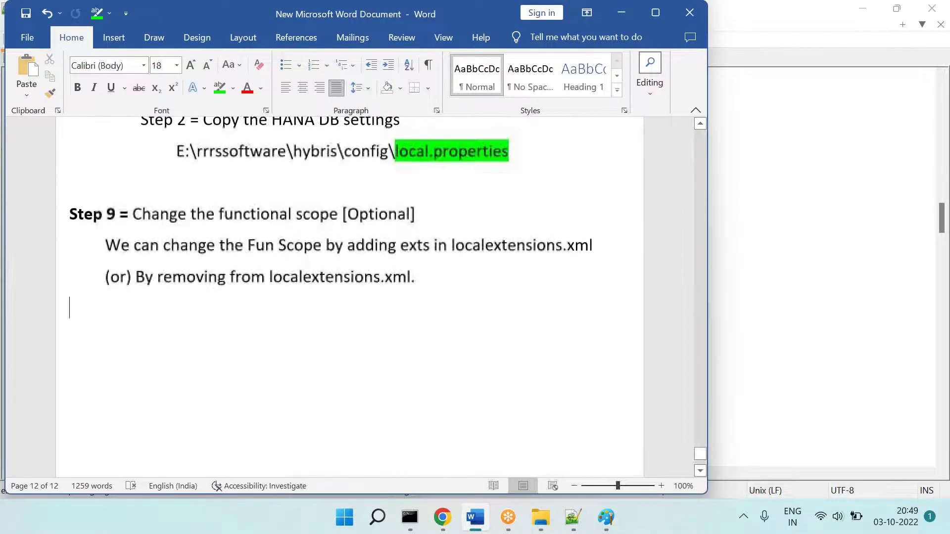
pyautogui.write('Step 1-')
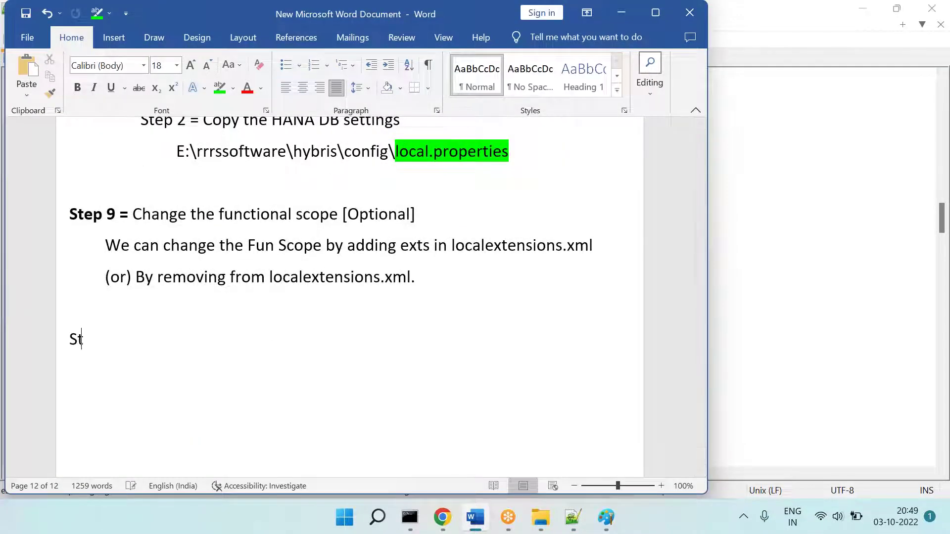
pyautogui.hotkey('ctrl', 'z')
pyautogui.hotkey('ctrl', 'z')
pyautogui.hotkey('shift', 'Right')
pyautogui.hotkey('shift', 'Right')
pyautogui.hotkey('shift', 'Right')
pyautogui.hotkey('shift', 'Right')
pyautogui.hotkey('shift', 'Right')
pyautogui.hotkey('shift', 'Right')
pyautogui.hotkey('shift', 'Right')
pyautogui.hotkey('ctrl', 'b')
pyautogui.press('End')
pyautogui.press('Return')
pyautogui.scroll(-3, 346, 297)
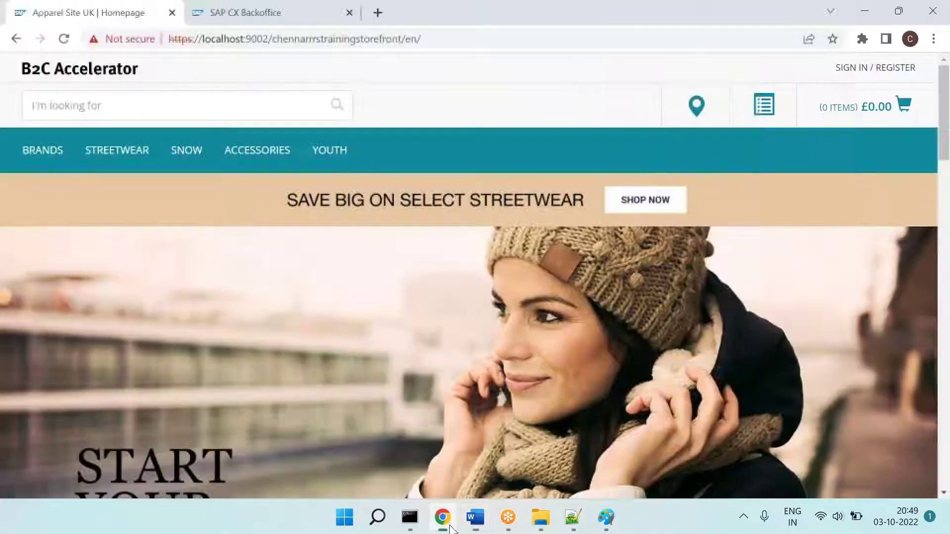
# Step: Open the storefront's SNOW category, paste a screenshot into Paint, then go back to the homepage
pyautogui.click(442, 518)
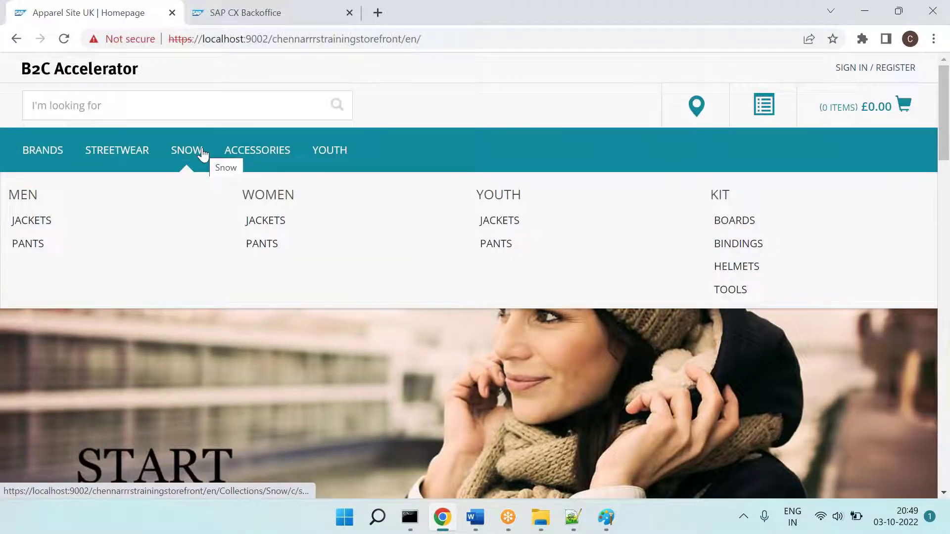
pyautogui.click(597, 497)
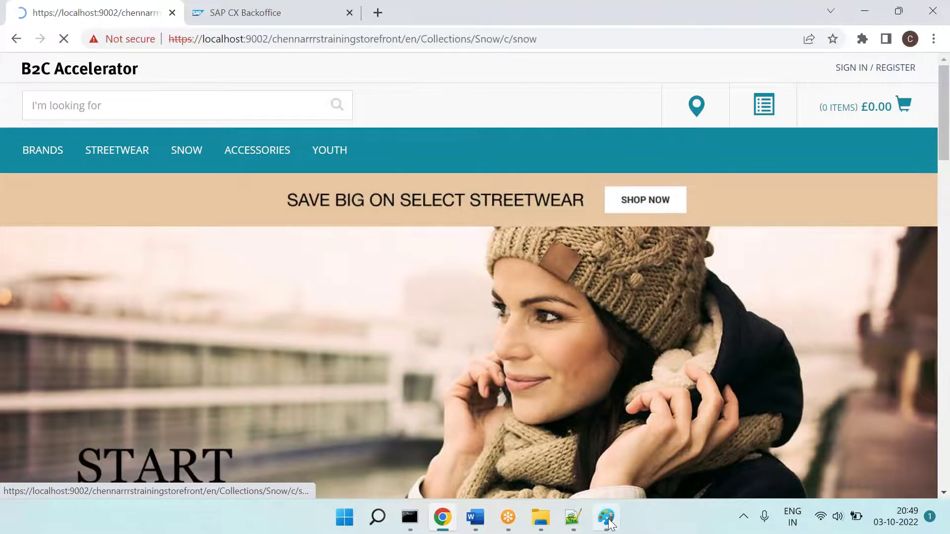
pyautogui.click(606, 517)
pyautogui.hotkey('ctrl', 'v')
pyautogui.hotkey('alt', 'Tab')
pyautogui.click(64, 70)
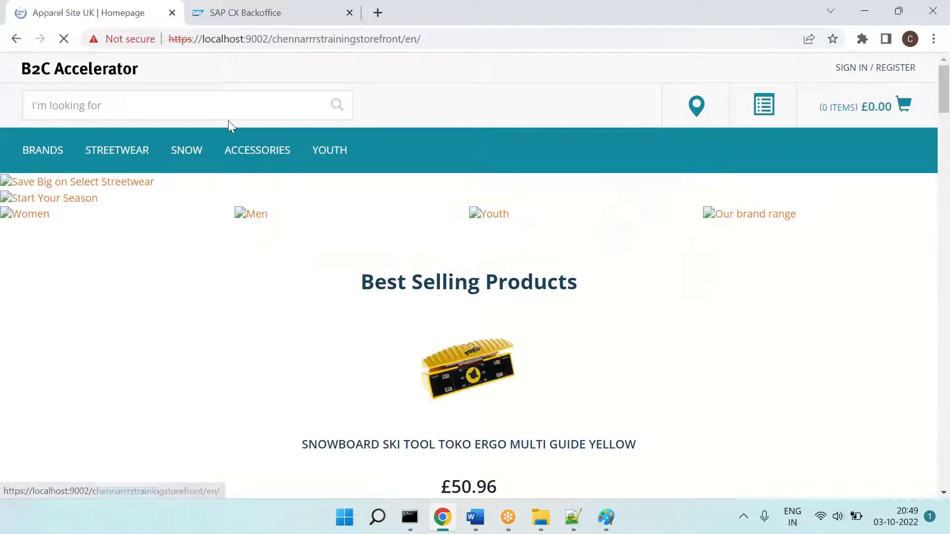
pyautogui.hotkey('alt', 'Tab')
# Step: Paste the homepage screenshot and start a size-16 bold text note with 'We'
pyautogui.hotkey('ctrl', 'v')
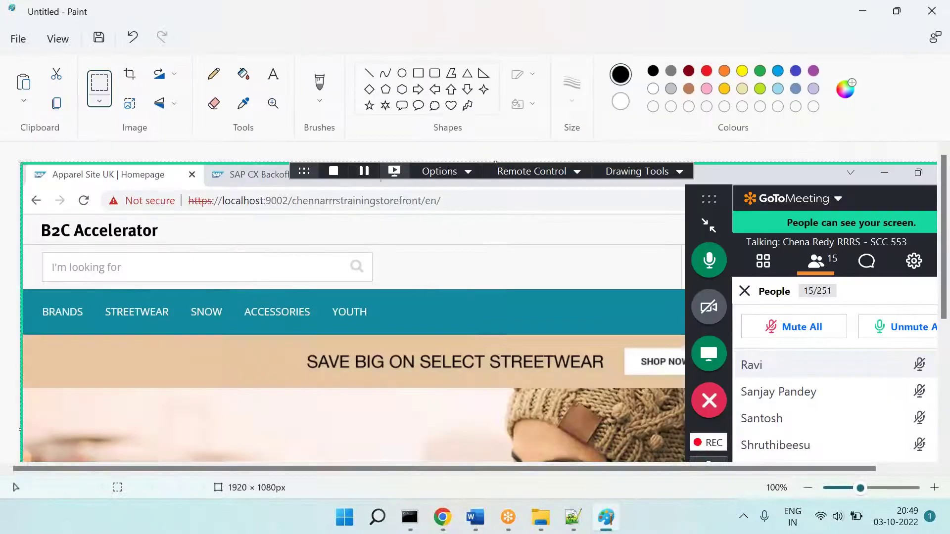
pyautogui.click(272, 74)
pyautogui.moveTo(186, 214); pyautogui.dragTo(630, 366)
pyautogui.write('We')
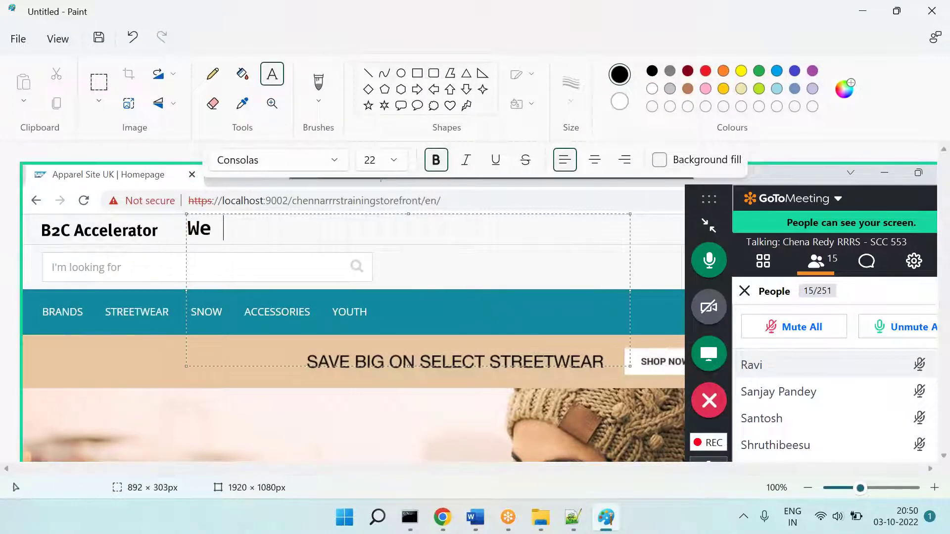
pyautogui.hotkey('ctrl', 'a')
pyautogui.hotkey('ctrl', 'shift', ',')
pyautogui.hotkey('ctrl', 'shift', ',')
pyautogui.hotkey('ctrl', 'shift', ',')
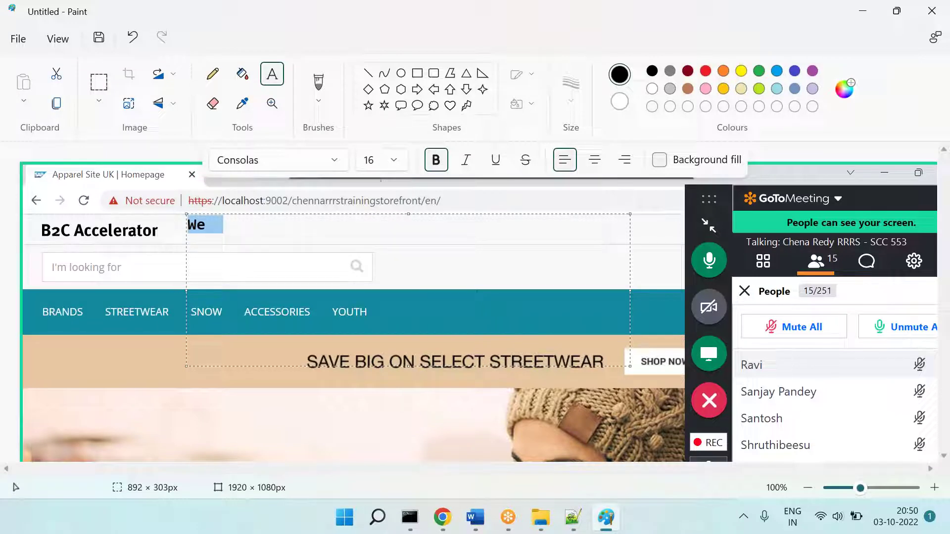
pyautogui.press('Right')
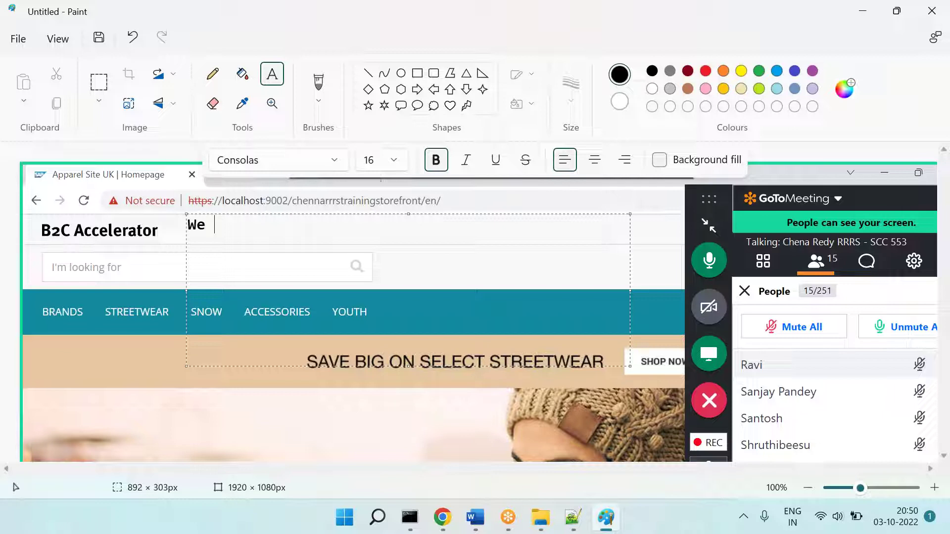
# Step: Complete the note: 'are able to see the results of this site.' plus a second line on supporting tables (Cart, User, Product)
pyautogui.write('are able to see the resu')
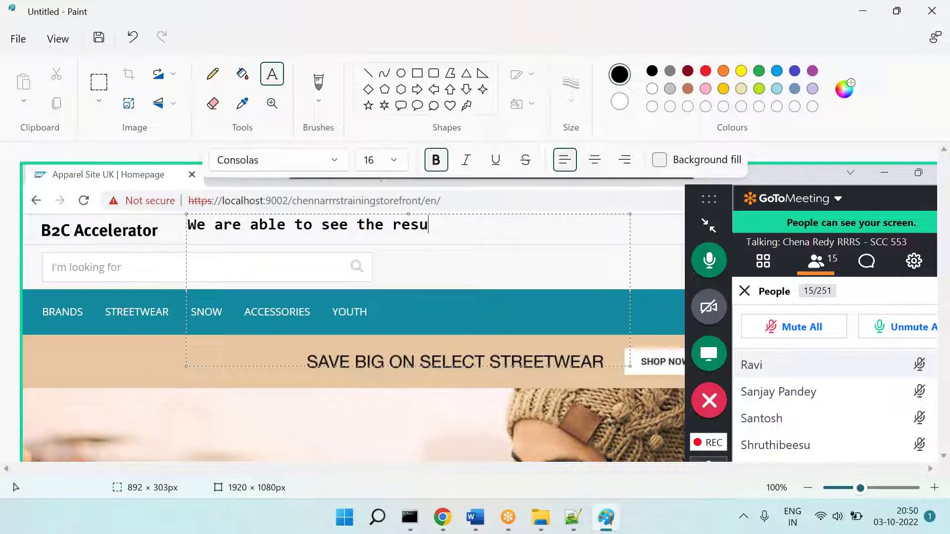
pyautogui.write('lts of this site.')
pyautogui.press('Return')
pyautogui.write('Bcoz --- Lo')
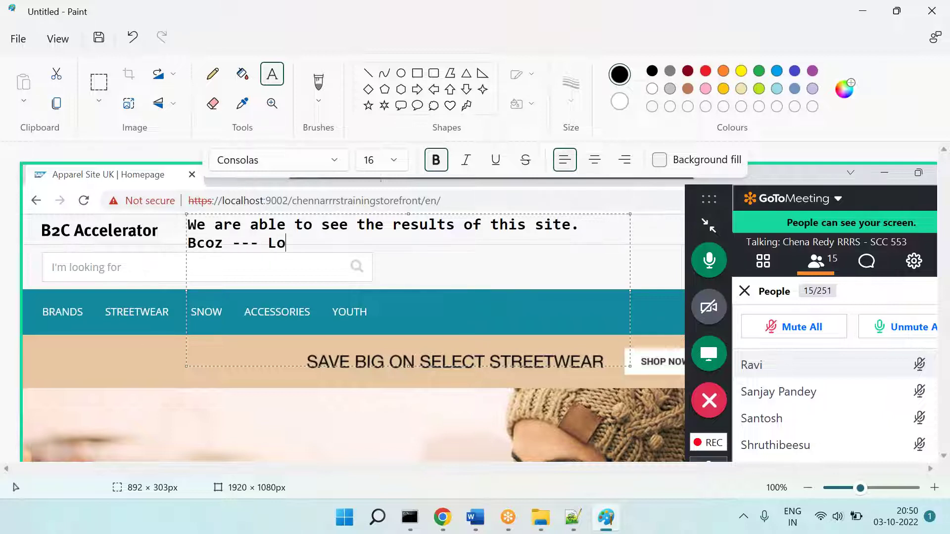
pyautogui.write('ts of supporting taables')
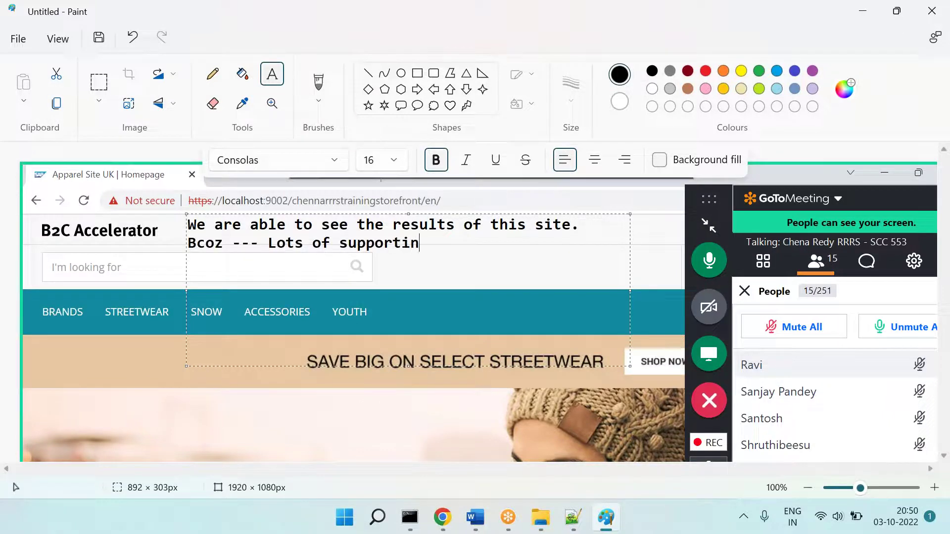
pyautogui.press('BackSpace')
pyautogui.press('BackSpace')
pyautogui.press('BackSpace')
pyautogui.press('BackSpace')
pyautogui.press('BackSpace')
pyautogui.write('blea are c')
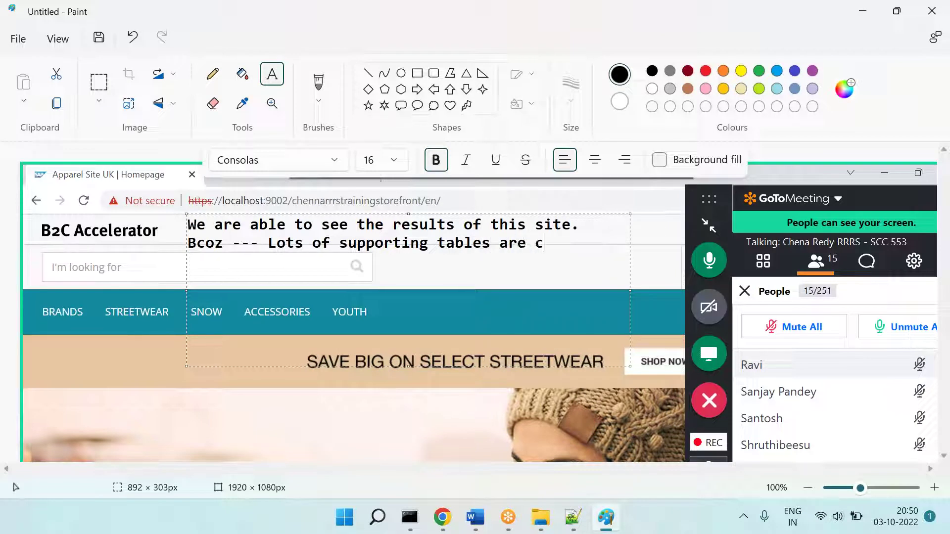
pyautogui.write('reated be')
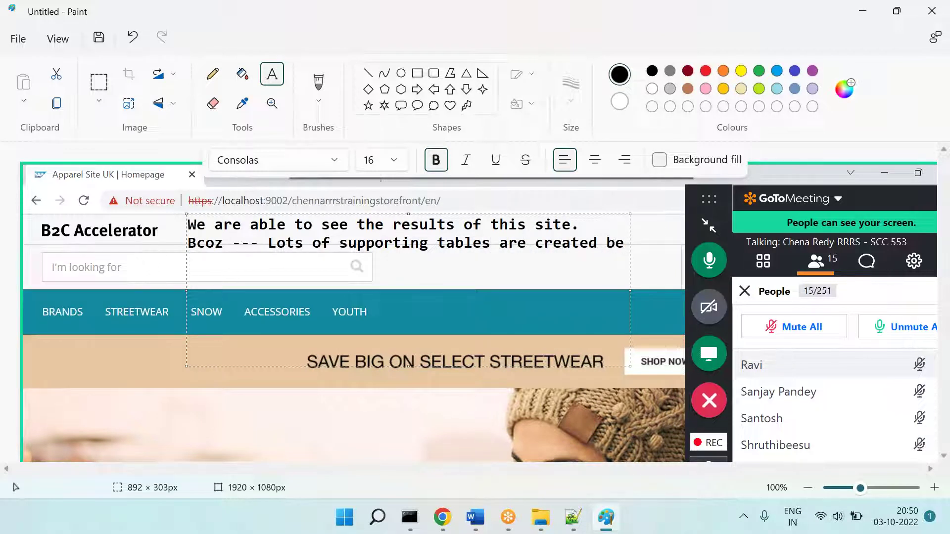
pyautogui.write('hind. Example --- Cart ... User ... Product ...')
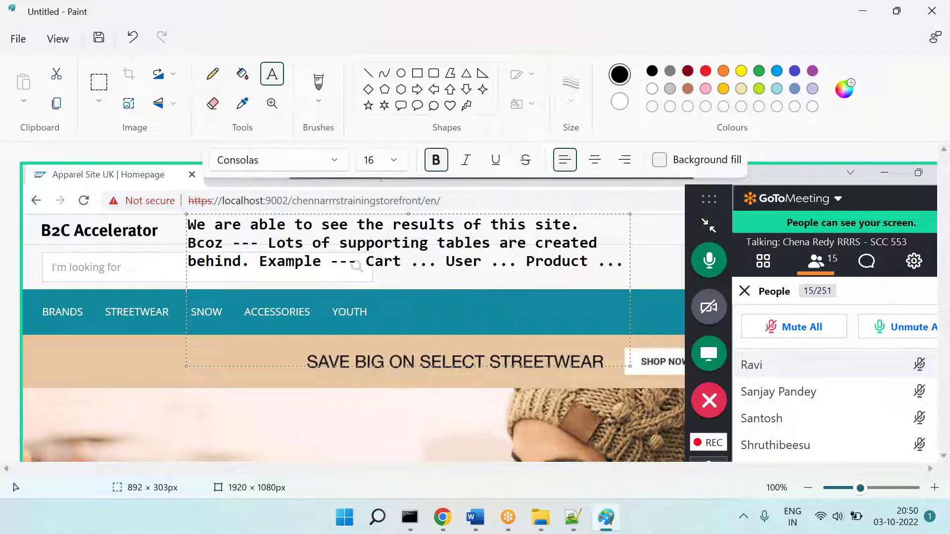
pyautogui.click(442, 518)
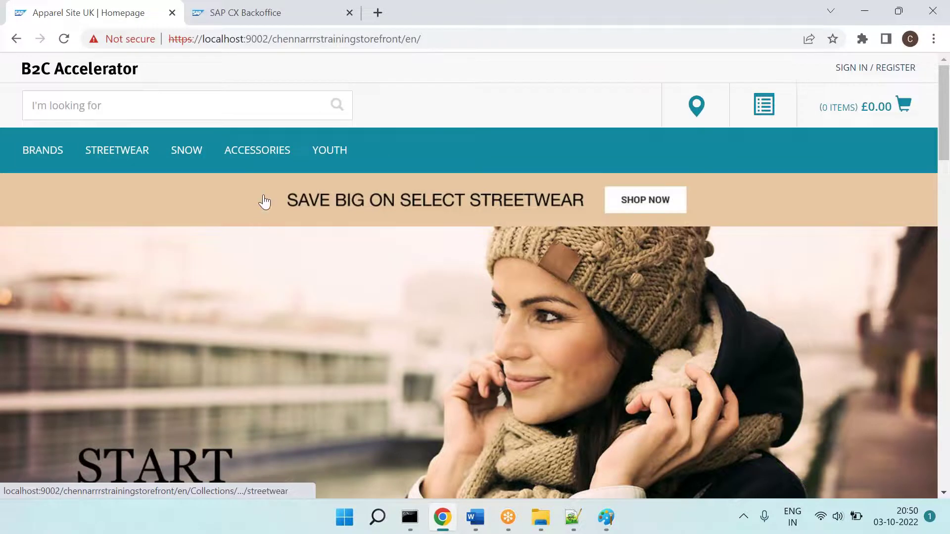
pyautogui.moveTo(255, 163)
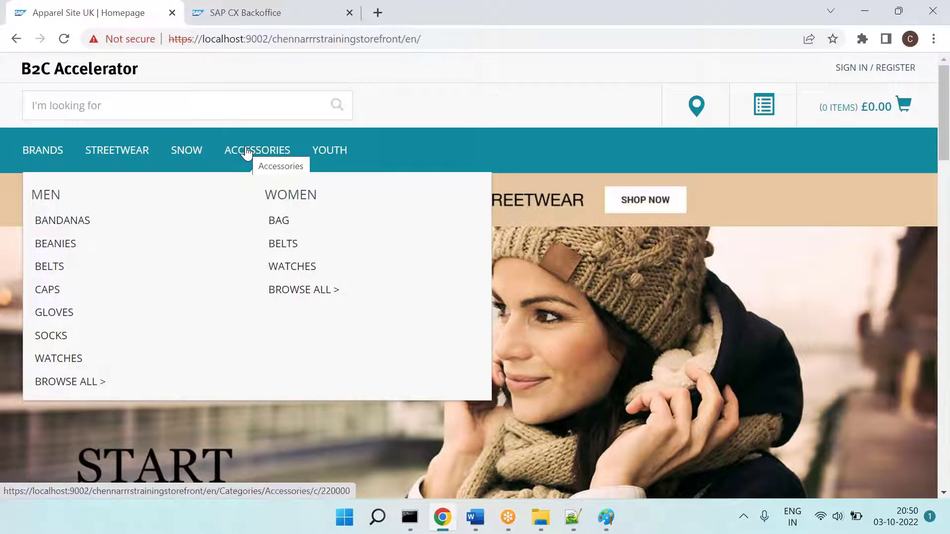
pyautogui.hotkey('alt', 'Tab')
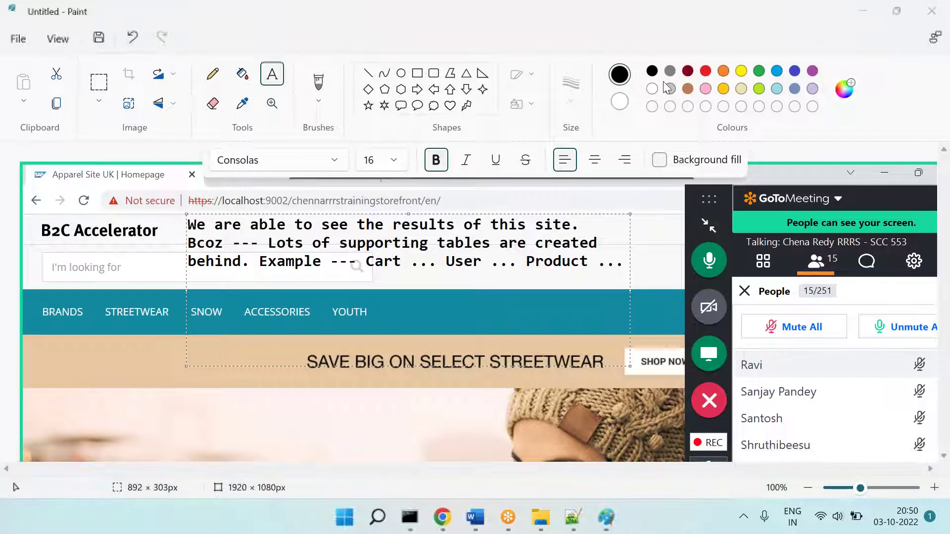
# Step: In orange, erase the meeting panel and underline Cart, User, Product with a thin rectangle
pyautogui.click(724, 73)
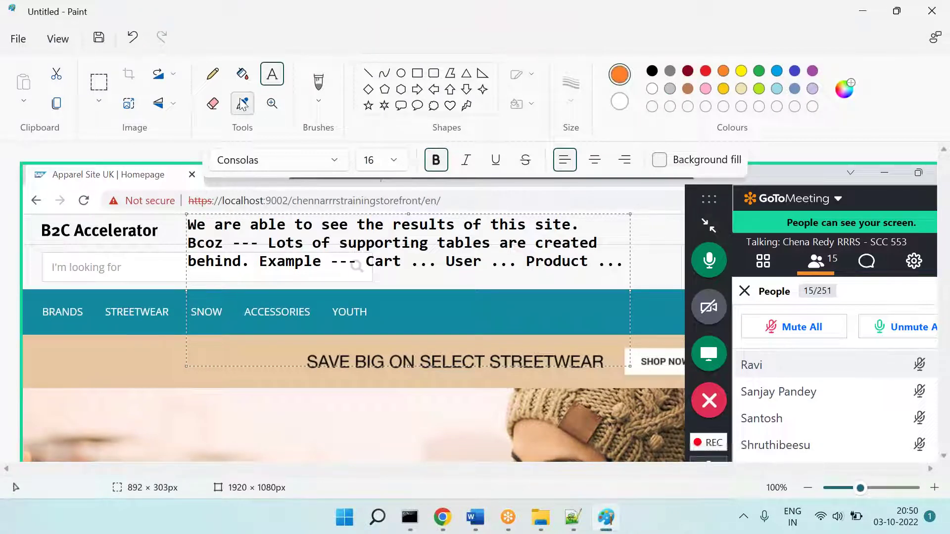
pyautogui.click(99, 82)
pyautogui.moveTo(683, 180); pyautogui.dragTo(947, 501)
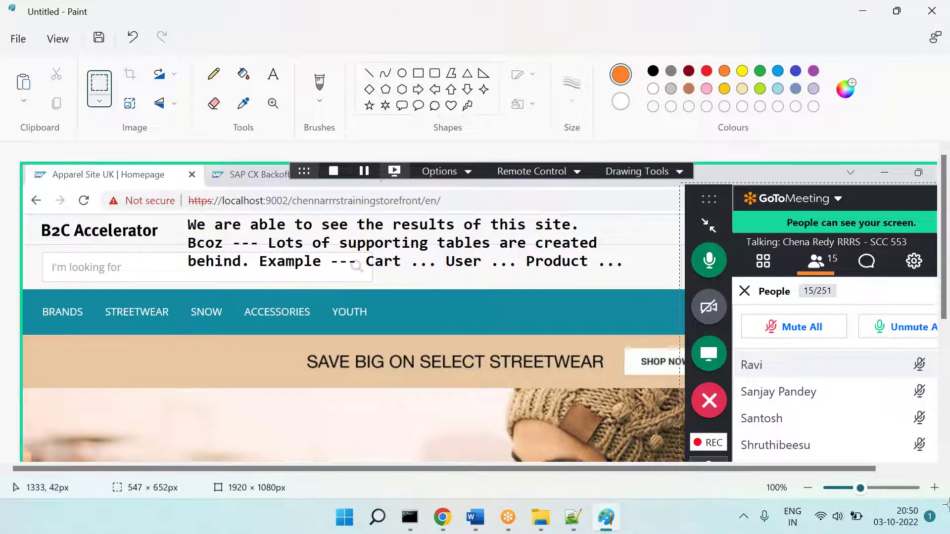
pyautogui.press('Delete')
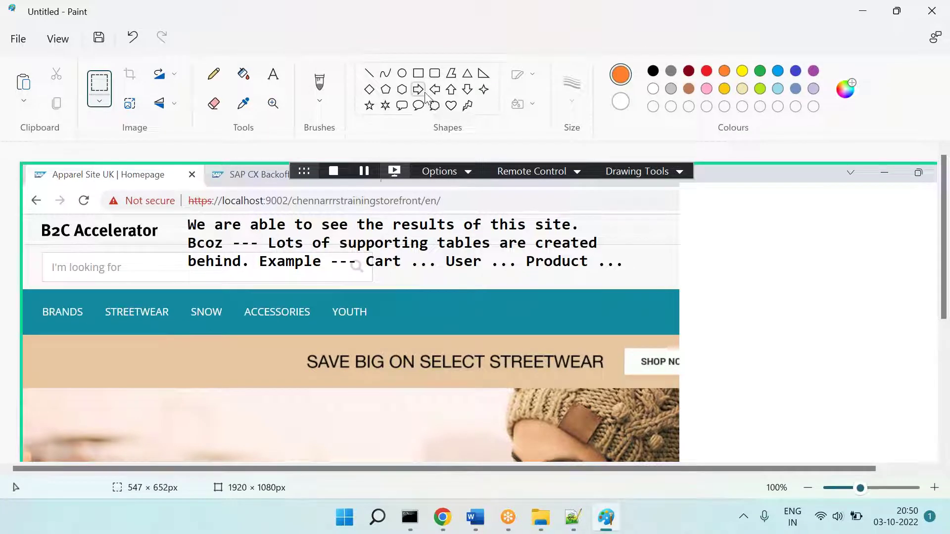
pyautogui.click(417, 73)
pyautogui.moveTo(365, 273); pyautogui.dragTo(596, 280)
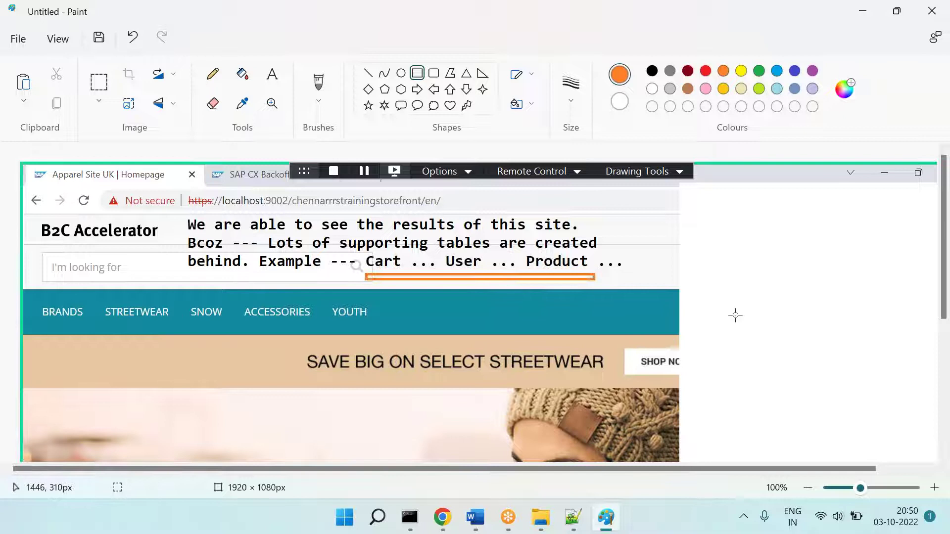
# Step: Clear the lower-right page area and begin an orange text note starting 'Q1'
pyautogui.click(99, 82)
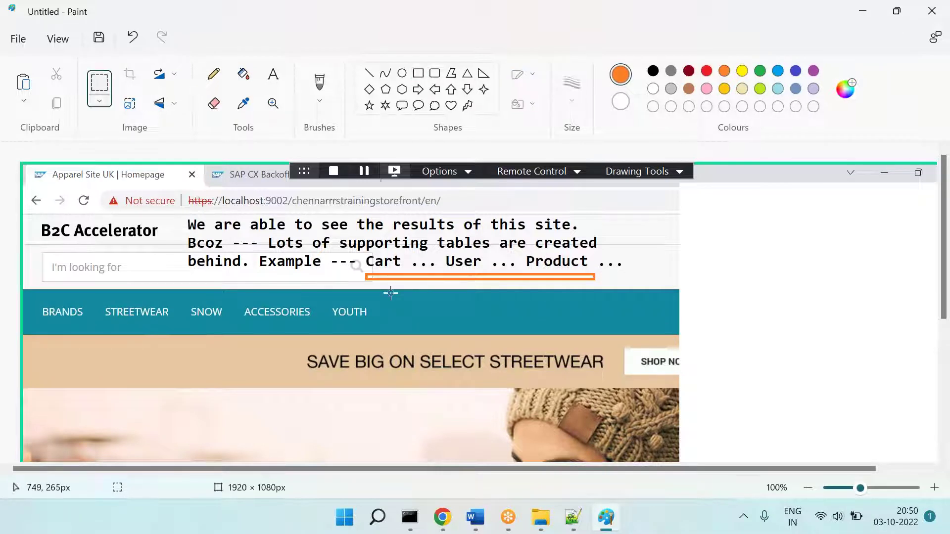
pyautogui.moveTo(386, 285); pyautogui.dragTo(924, 524)
pyautogui.press('Delete')
pyautogui.click(269, 72)
pyautogui.moveTo(395, 289); pyautogui.dragTo(942, 485)
pyautogui.write('Q1')
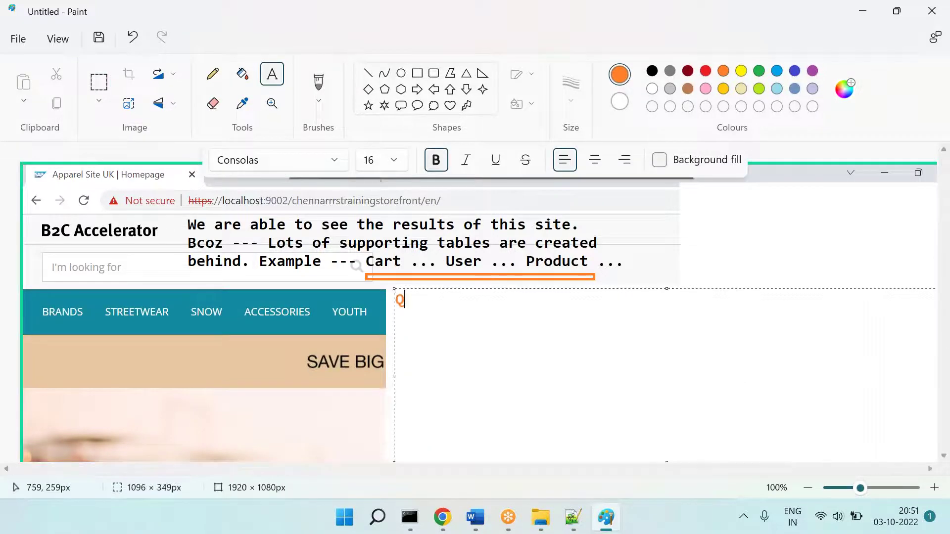
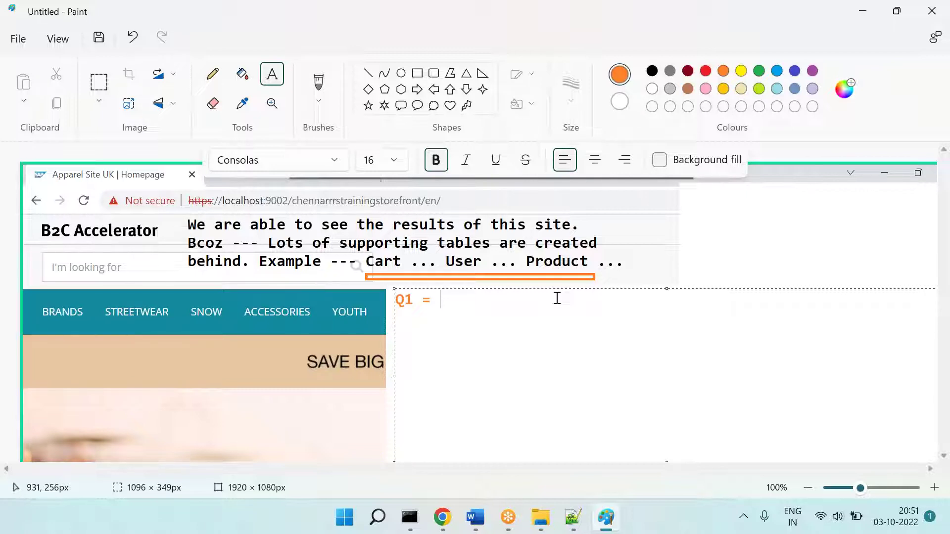
# Step: Write Q1 'Did we do the design for these tables? = NO. Then what?' with answer '"SAP Comm" by default providing these tables code / design.'
pyautogui.write('Did we write the code / ')
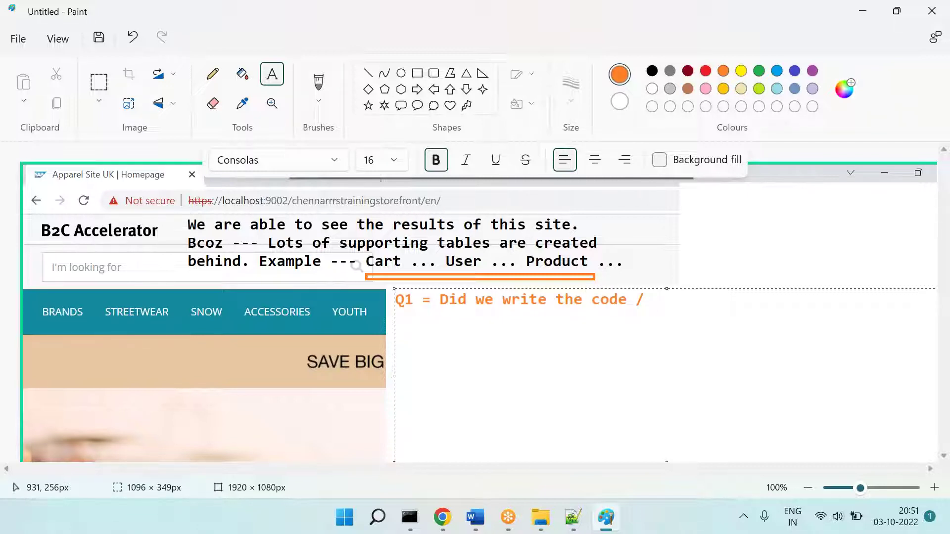
pyautogui.write('Did we do ')
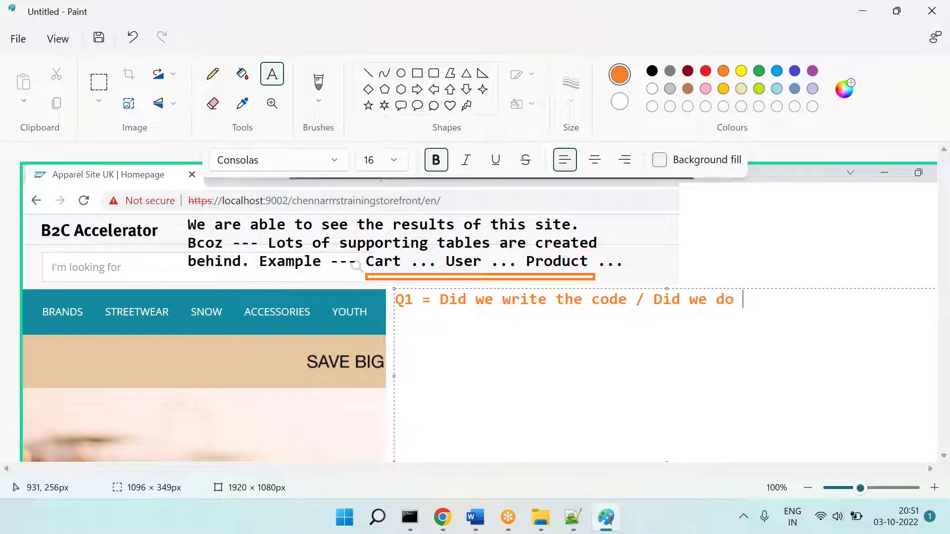
pyautogui.write('the deis')
pyautogui.press('BackSpace')
pyautogui.press('BackSpace')
pyautogui.write('si')
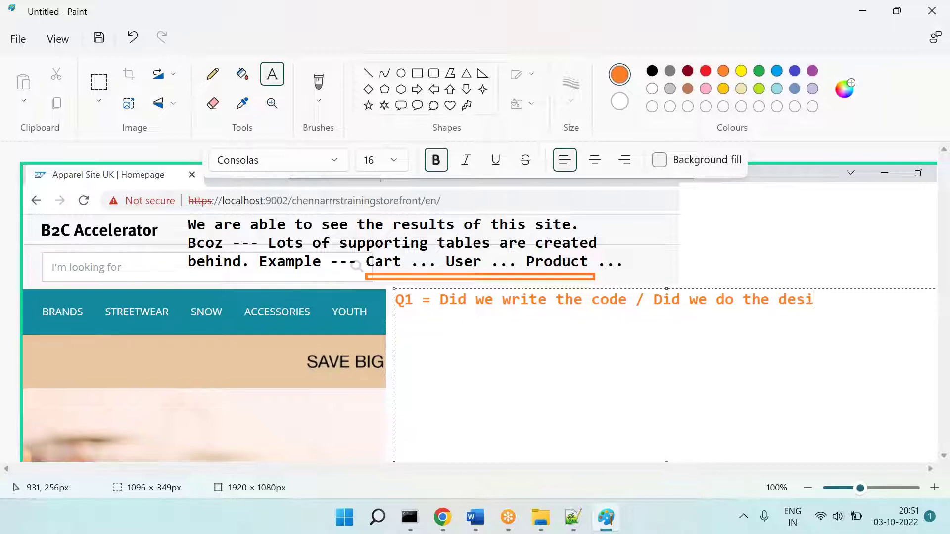
pyautogui.write('ng for these table')
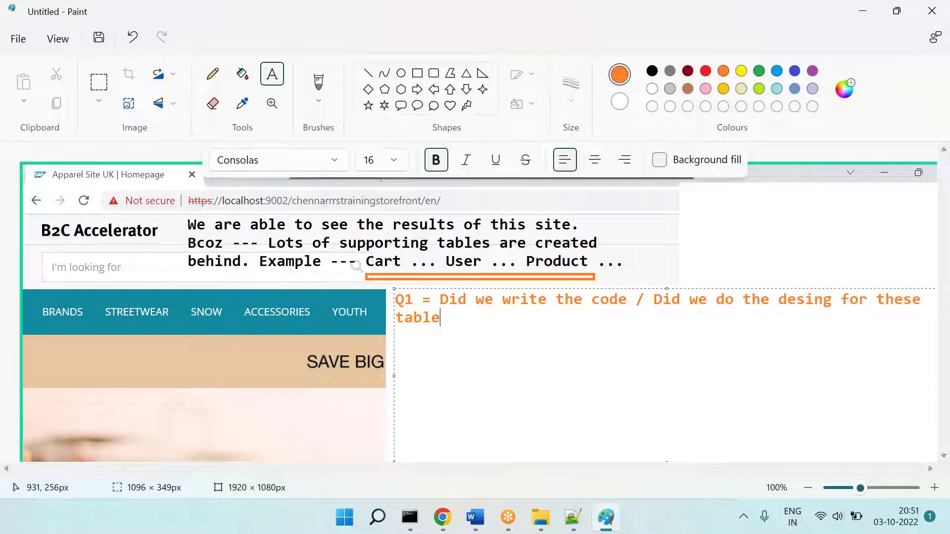
pyautogui.write('s? = NO . Then what?')
pyautogui.press('Return')
pyautogui.write('"SAP COmm"')
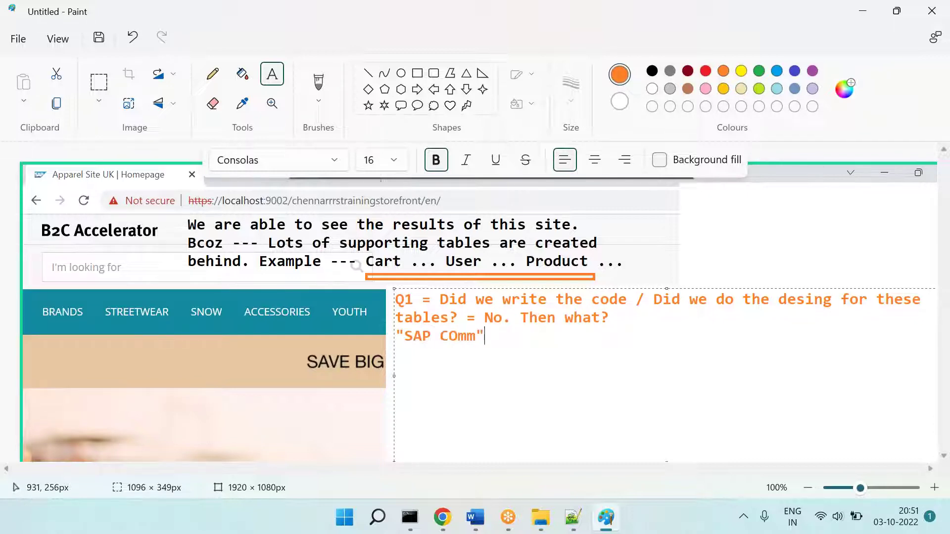
pyautogui.press('BackSpace')
pyautogui.press('BackSpace')
pyautogui.press('BackSpace')
pyautogui.press('BackSpace')
pyautogui.write('omm"')
pyautogui.write('p nb')
pyautogui.write('y p')
pyautogui.write('efault p')
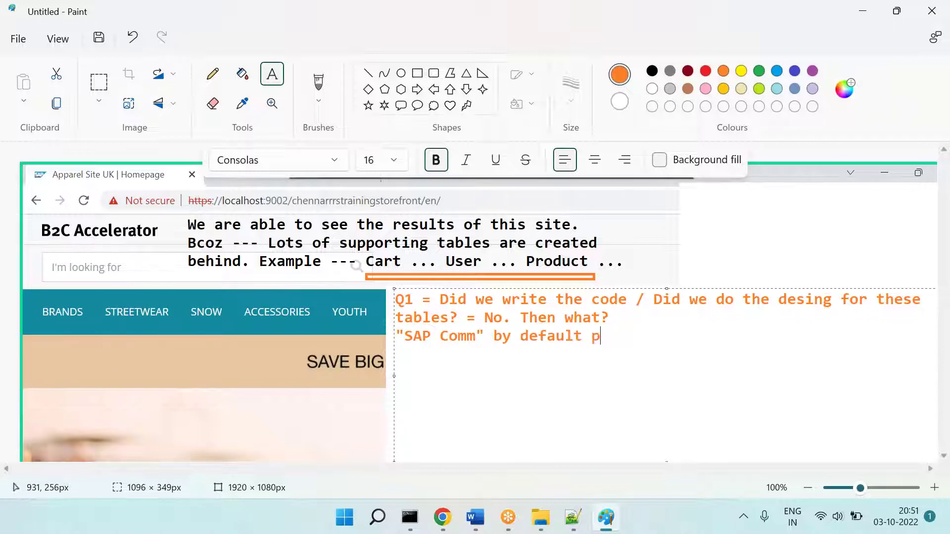
pyautogui.write('roviding these tab')
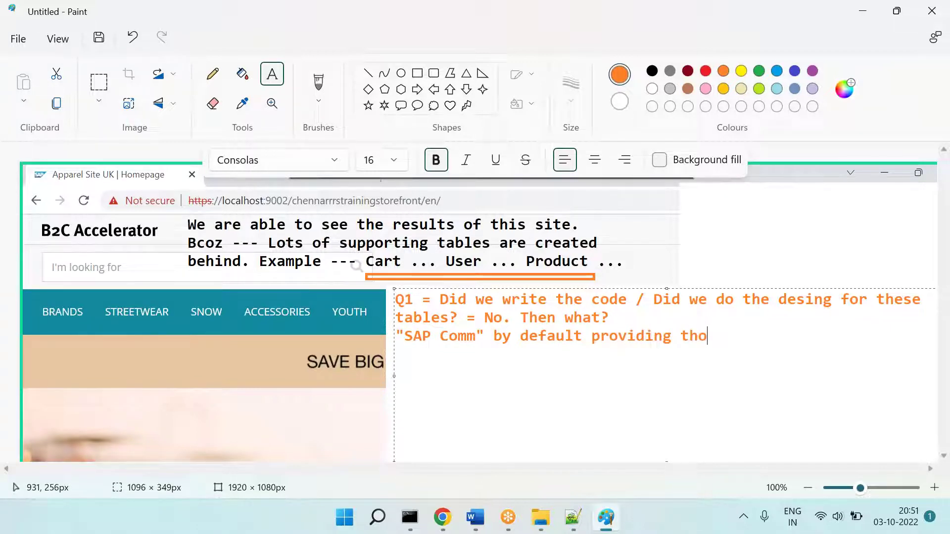
pyautogui.write('les code / design.')
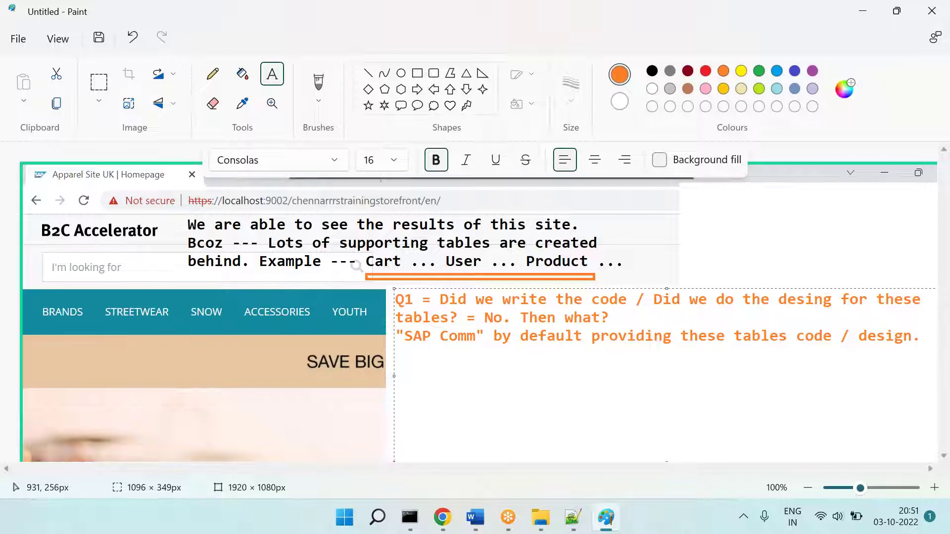
pyautogui.hotkey('shift', 'Right')
# Step: Recolour the "SAP Comm" answer line green
pyautogui.tripleClick(541, 336)
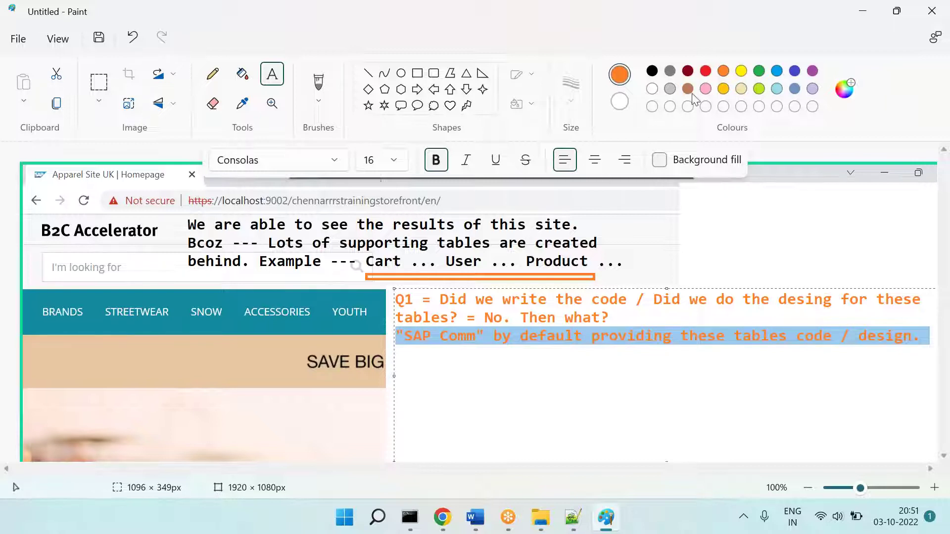
pyautogui.click(759, 71)
pyautogui.click(501, 397)
# Step: Add Q2 on where table code / design lives: *-items.xml, e.g. core-items.xml and cms2-items.xml
pyautogui.write('Q2 =')
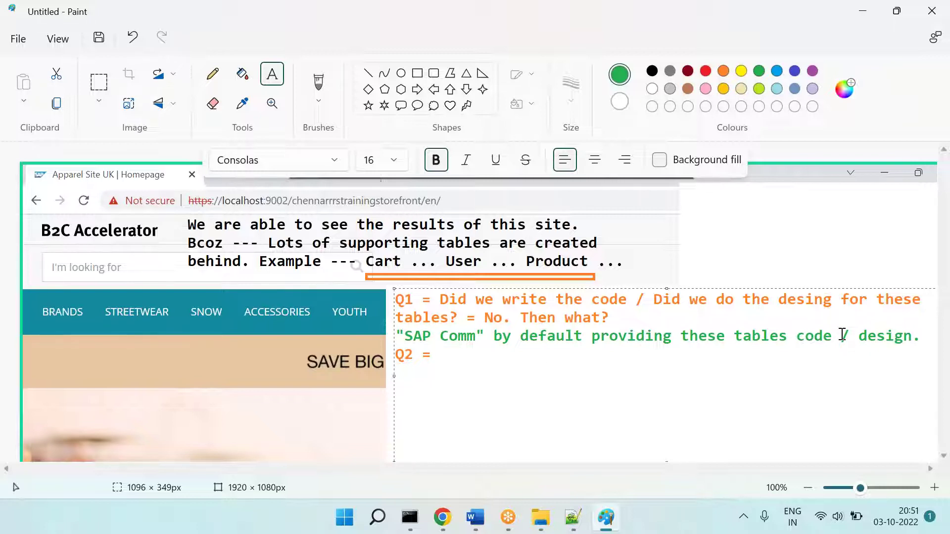
pyautogui.write('Where ca')
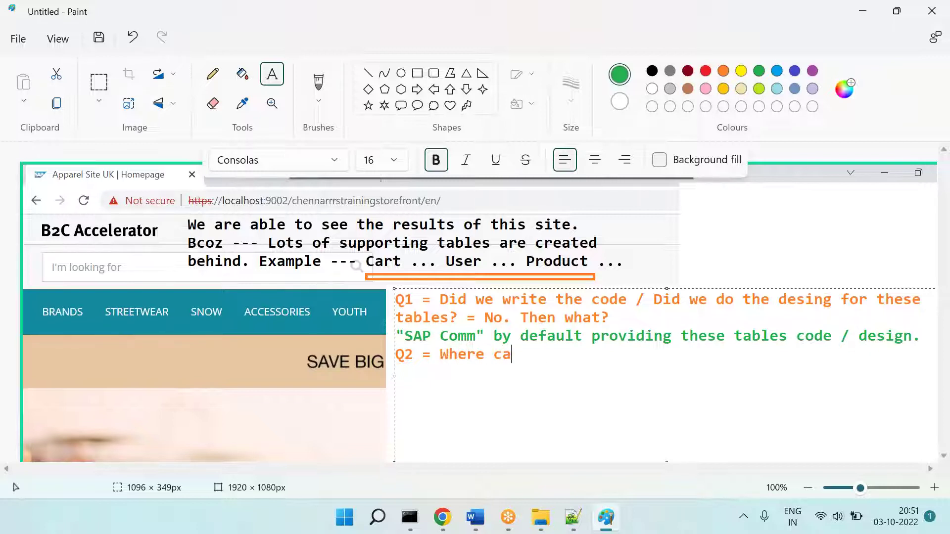
pyautogui.write('n we see tab')
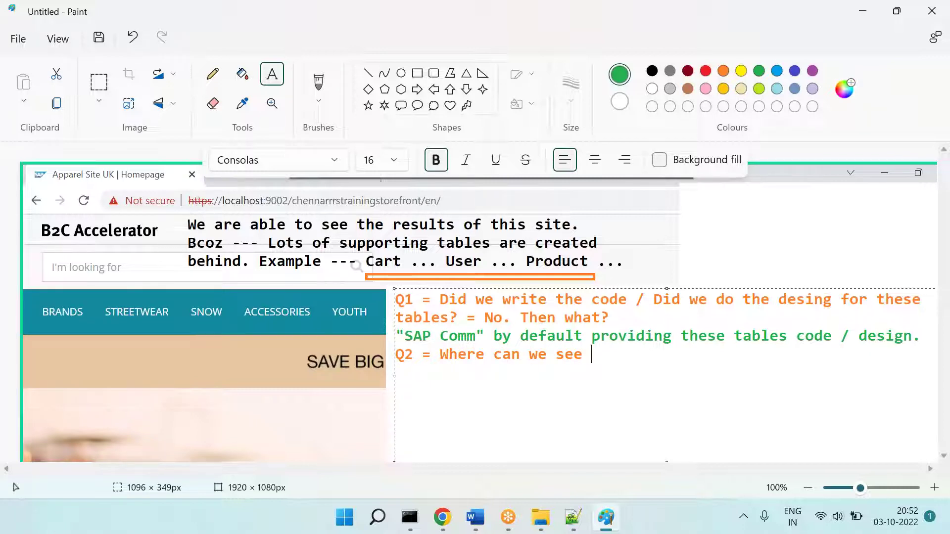
pyautogui.press('BackSpace')
pyautogui.press('BackSpace')
pyautogui.press('BackSpace')
pyautogui.write('tables code / desing?   ')
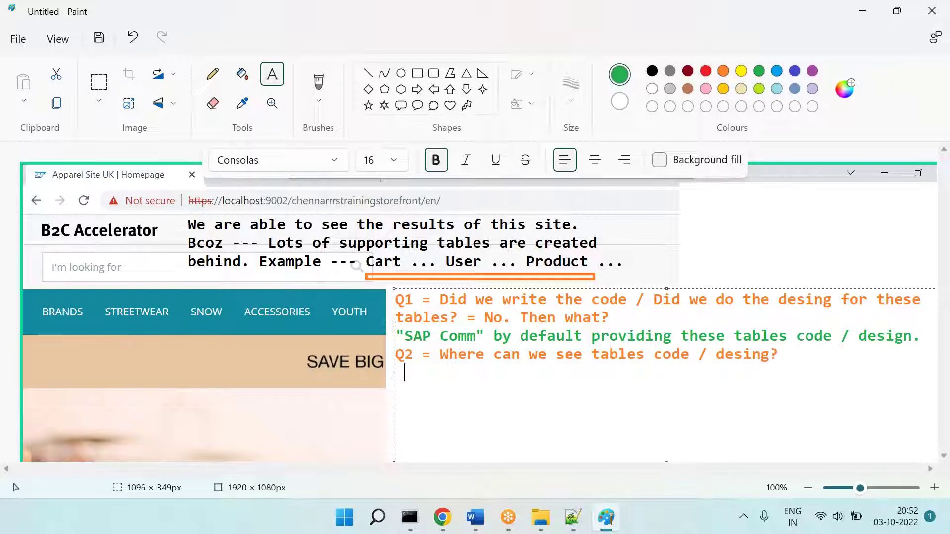
pyautogui.write('==== *-items.xml')
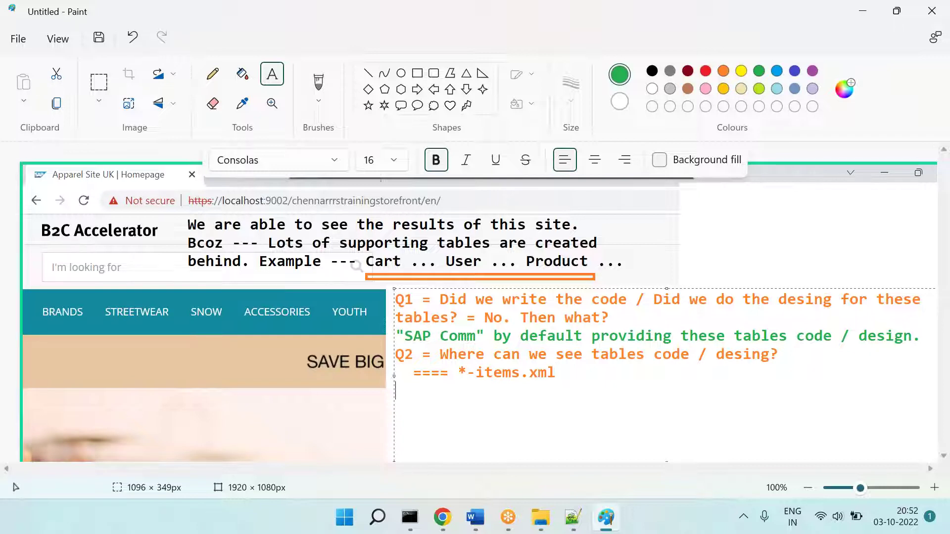
pyautogui.write('cor')
pyautogui.press('BackSpace')
pyautogui.press('BackSpace')
pyautogui.press('BackSpace')
pyautogui.write('Example')
pyautogui.press('BackSpace')
pyautogui.write('le')
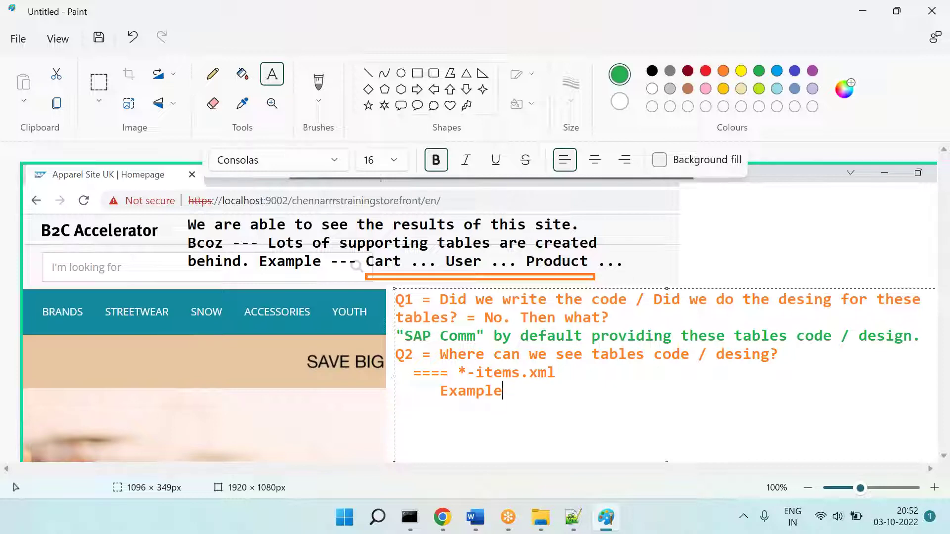
pyautogui.write(' = core-items.xml')
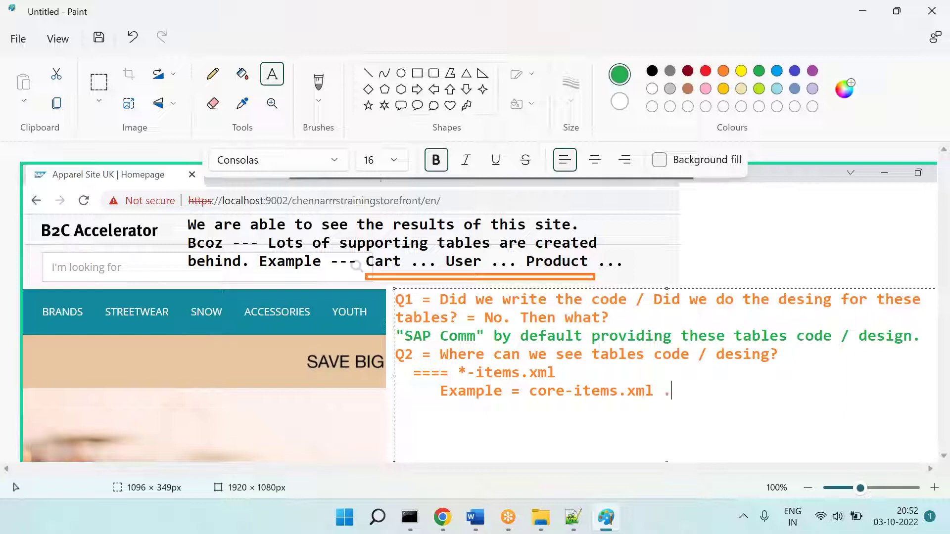
pyautogui.write(' .... cms2-items.xml ...')
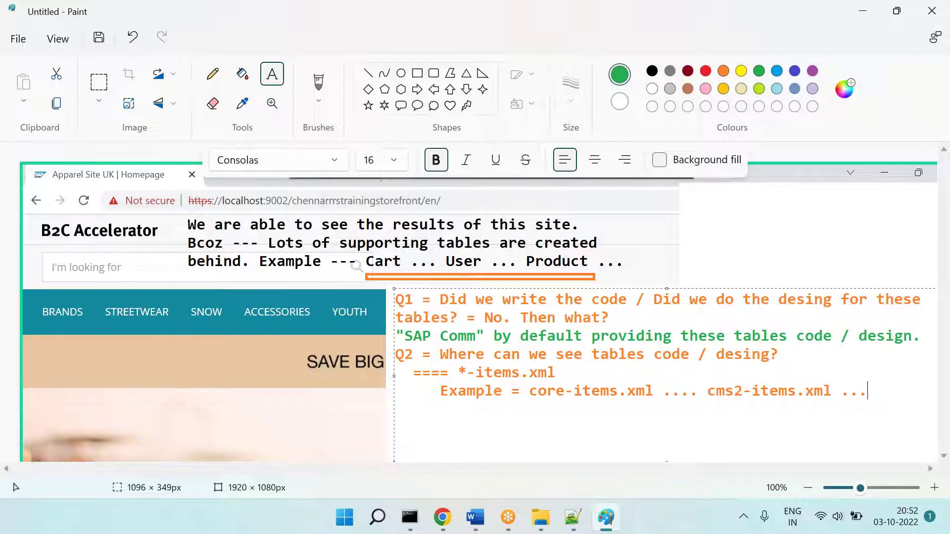
# Step: Minimize the open windows and launch Eclipse IDE from the desktop shortcut
pyautogui.click(575, 31)
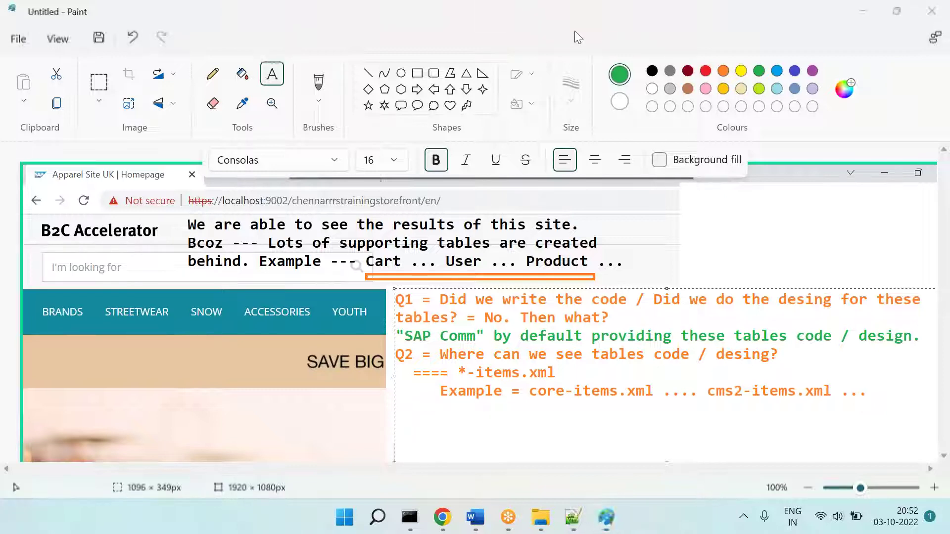
pyautogui.click(874, 8)
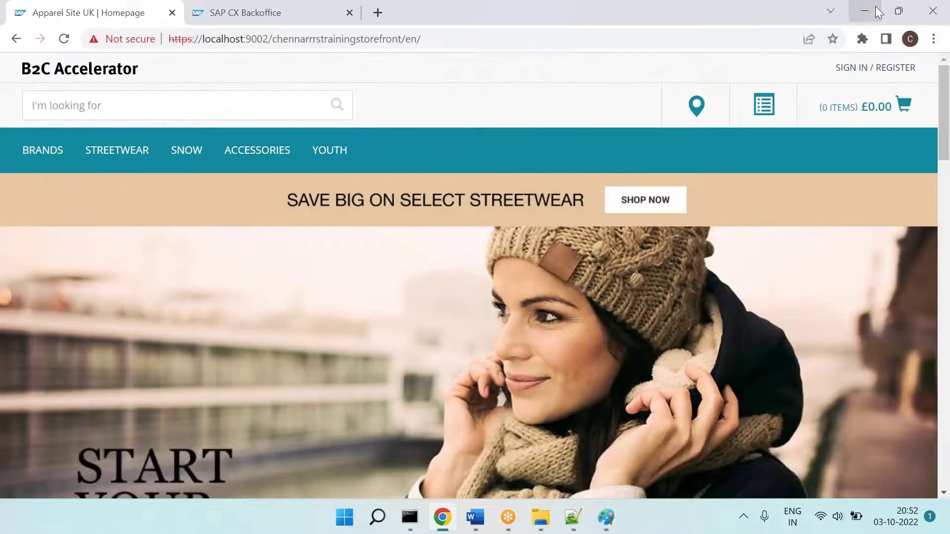
pyautogui.click(875, 6)
pyautogui.click(874, 8)
pyautogui.click(874, 7)
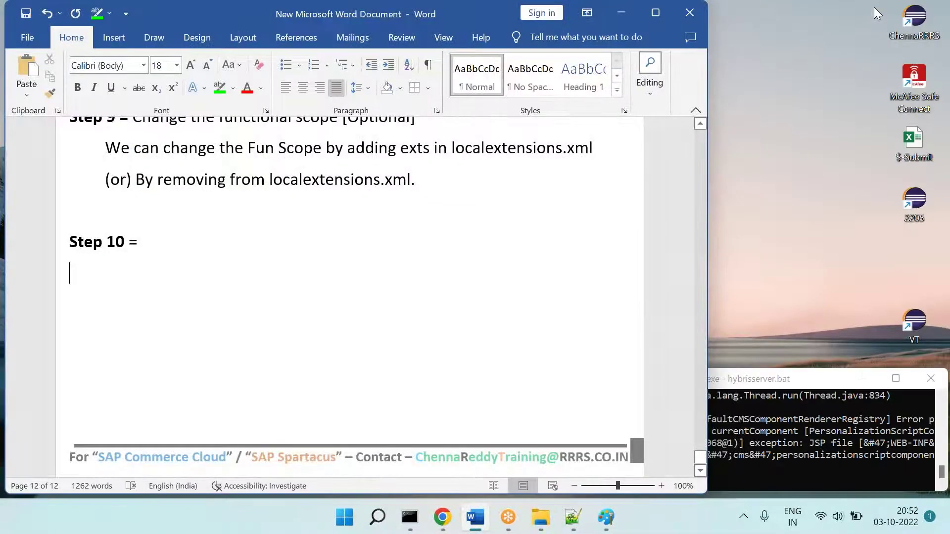
pyautogui.doubleClick(917, 18)
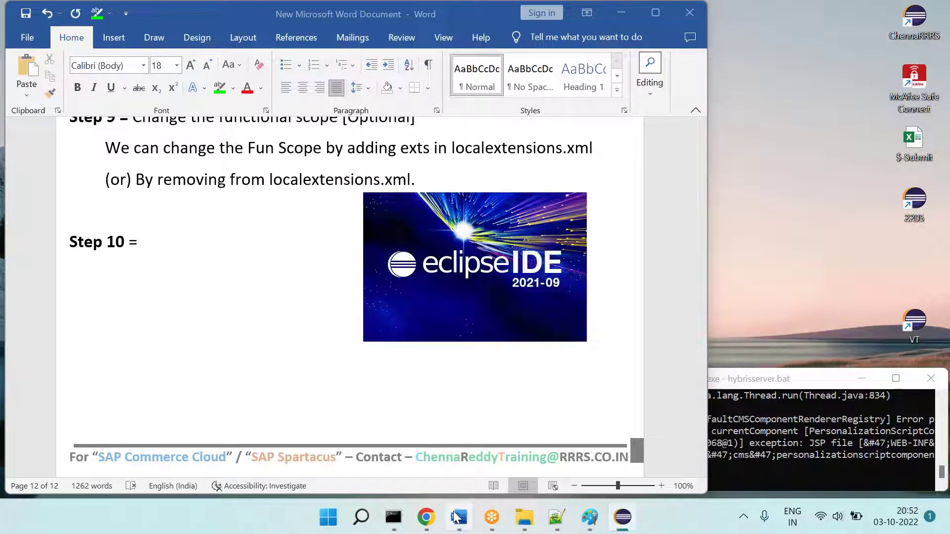
# Step: In Paint, commit the notes and capture the annotated screenshot-and-notes region
pyautogui.click(426, 517)
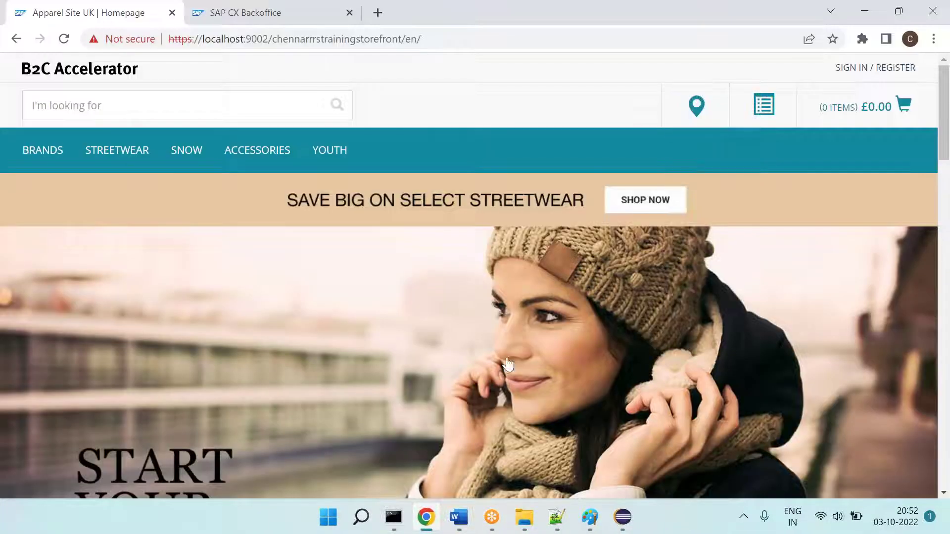
pyautogui.click(583, 518)
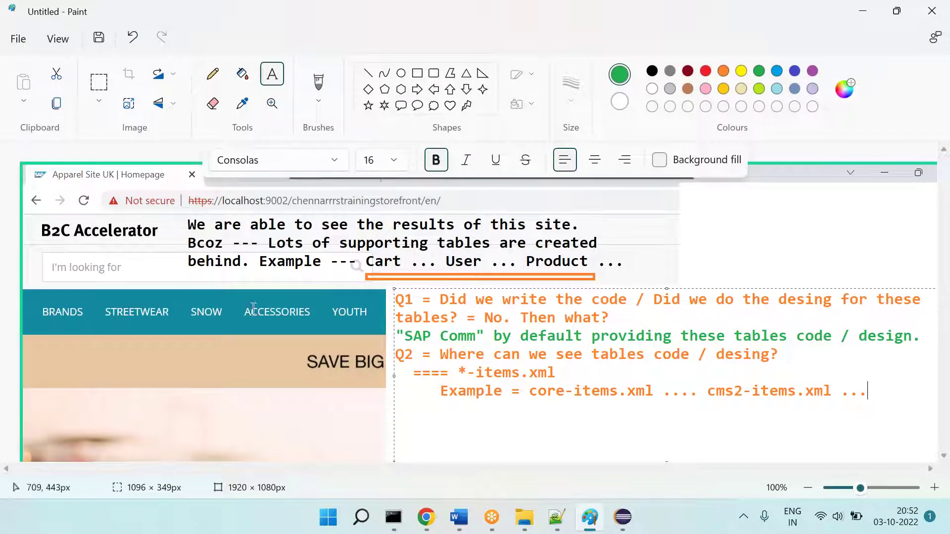
pyautogui.click(237, 311)
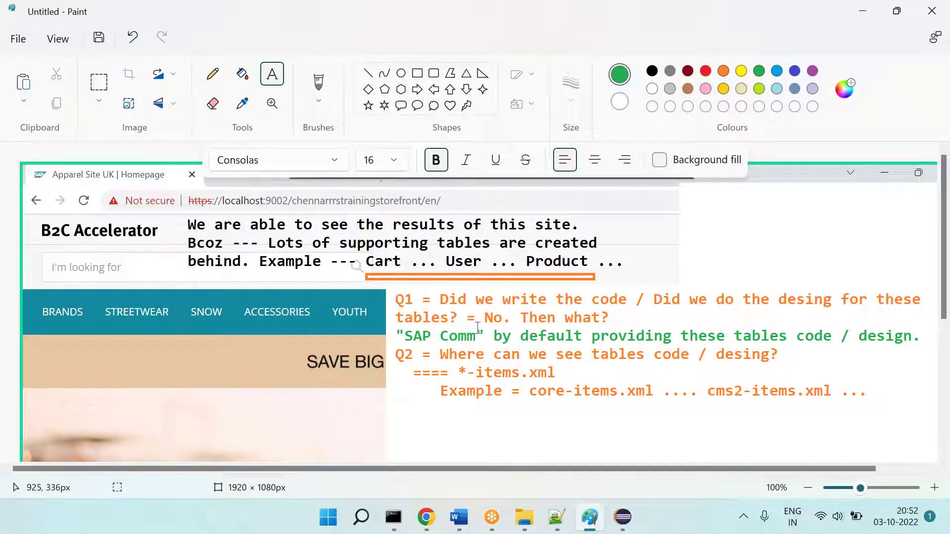
pyautogui.click(99, 82)
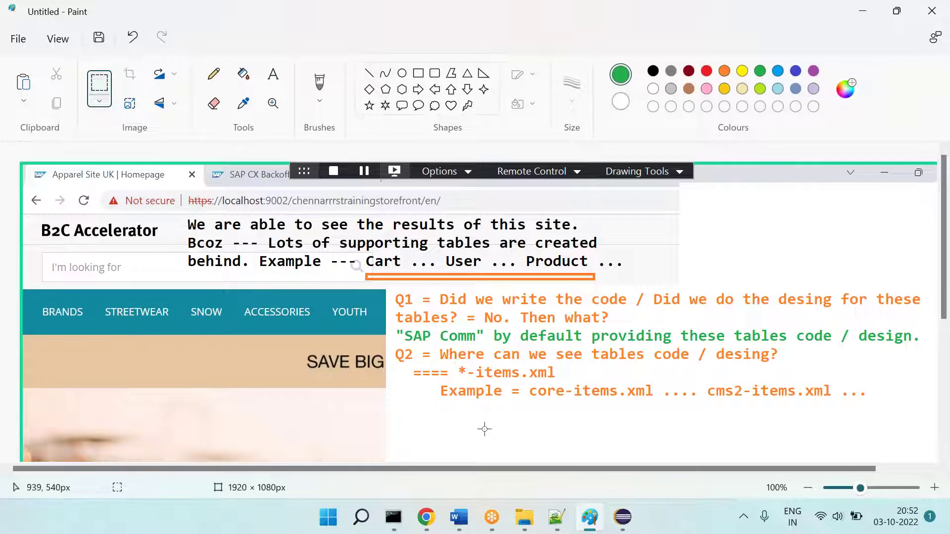
pyautogui.moveTo(23, 197); pyautogui.dragTo(930, 436)
pyautogui.press('Delete')
pyautogui.hotkey('ctrl', 'z')
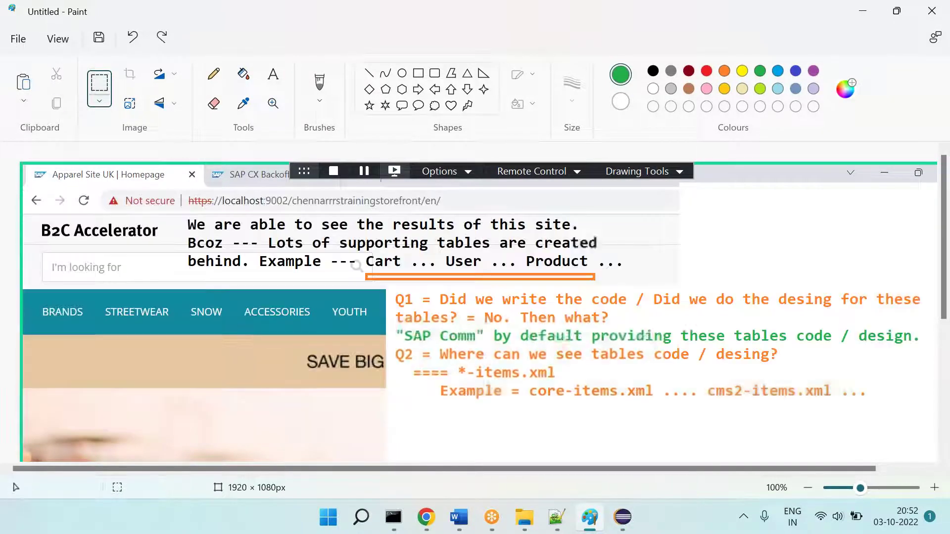
# Step: Paste the annotated Q1/Q2 notes snapshot under Step 10 in Word, followed by a new line
pyautogui.click(460, 517)
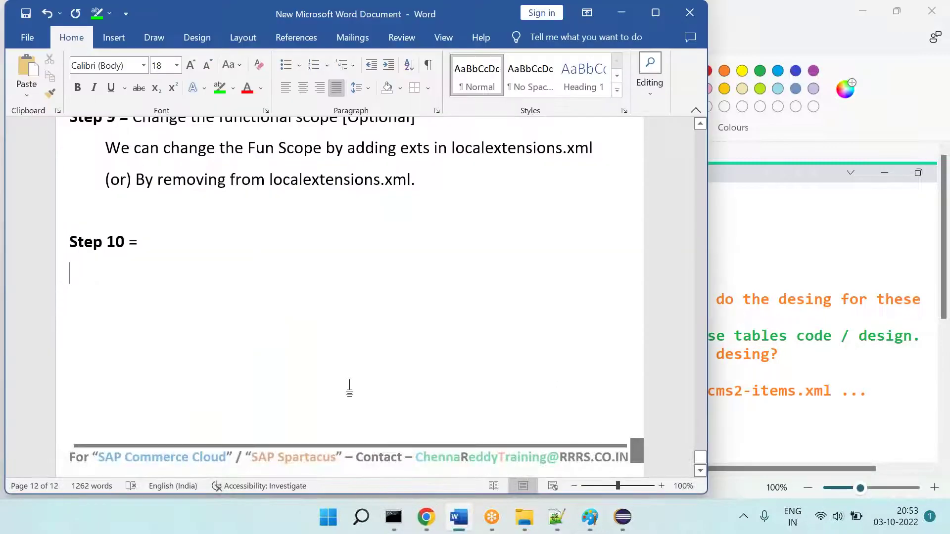
pyautogui.hotkey('ctrl', 'v')
pyautogui.press('Return')
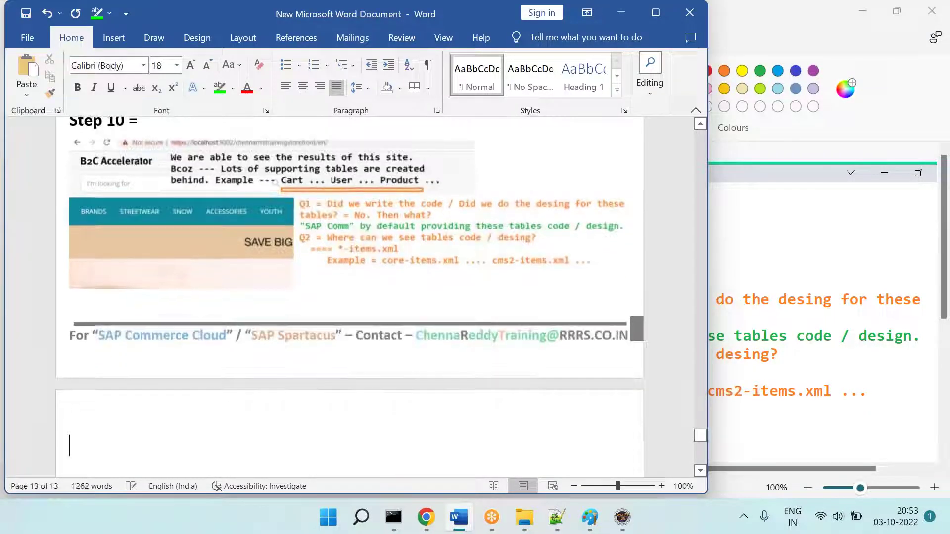
pyautogui.click(622, 517)
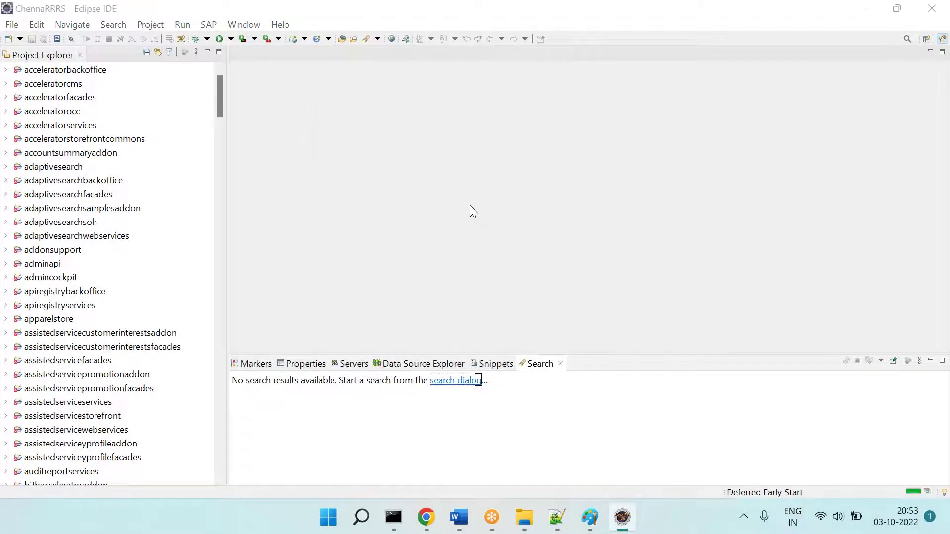
# Step: Open core-items.xml with the Eclipse resource search
pyautogui.hotkey('ctrl', 'shift', 'r')
pyautogui.write('core-i')
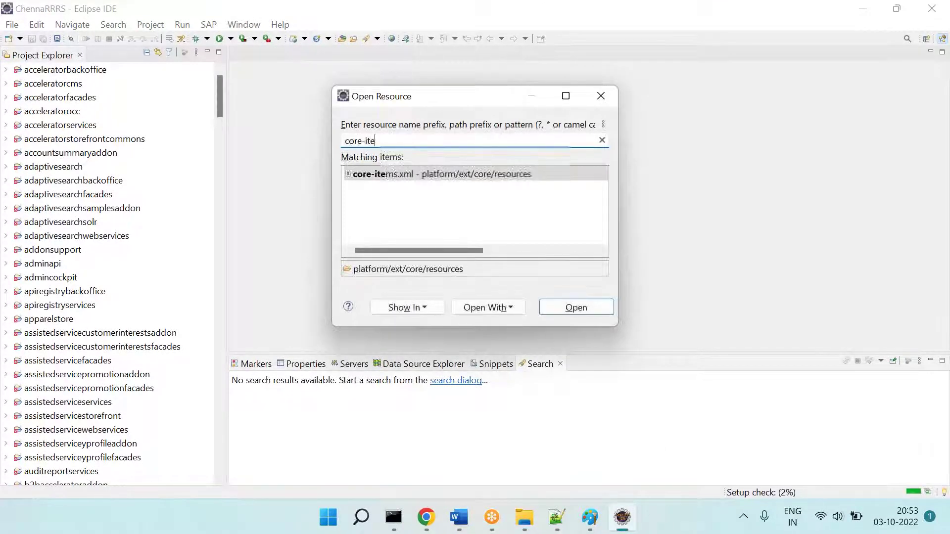
pyautogui.press('Return')
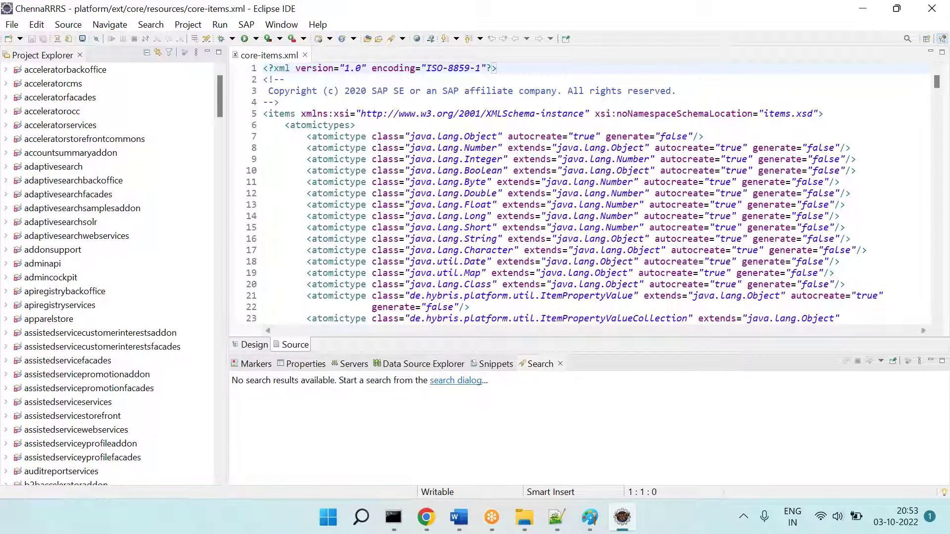
# Step: Find code="Product" in core-items.xml and scroll to the Product itemtype definition
pyautogui.hotkey('ctrl', 'f')
pyautogui.write('code=')
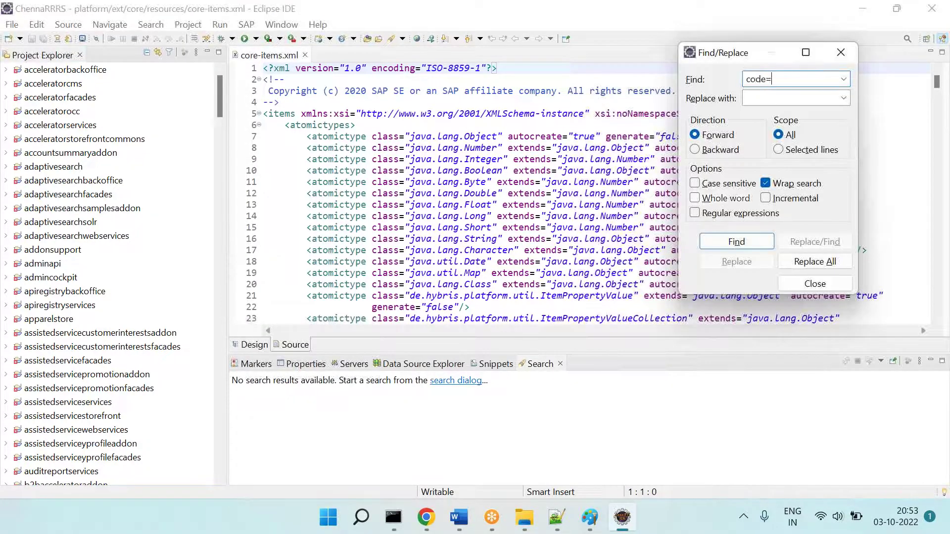
pyautogui.write('"rproduct')
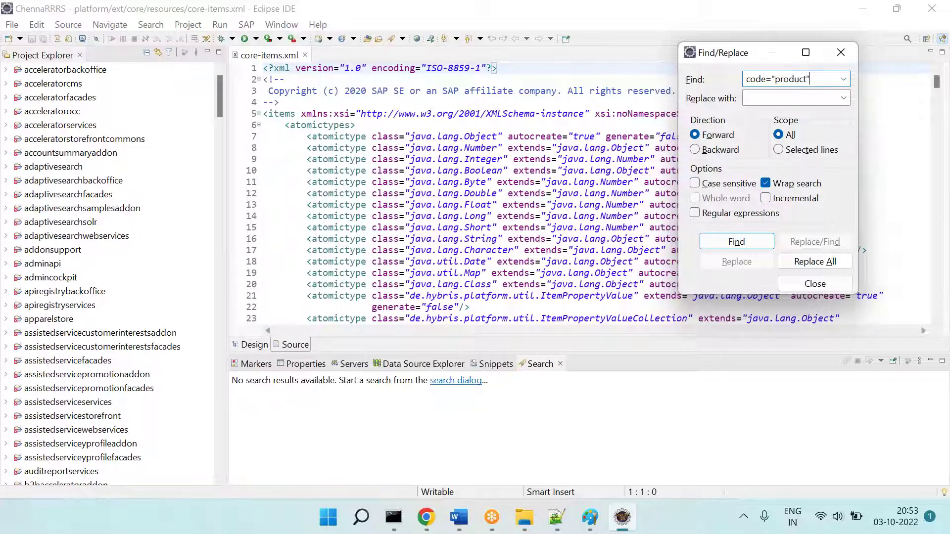
pyautogui.press('Return')
pyautogui.press('Escape')
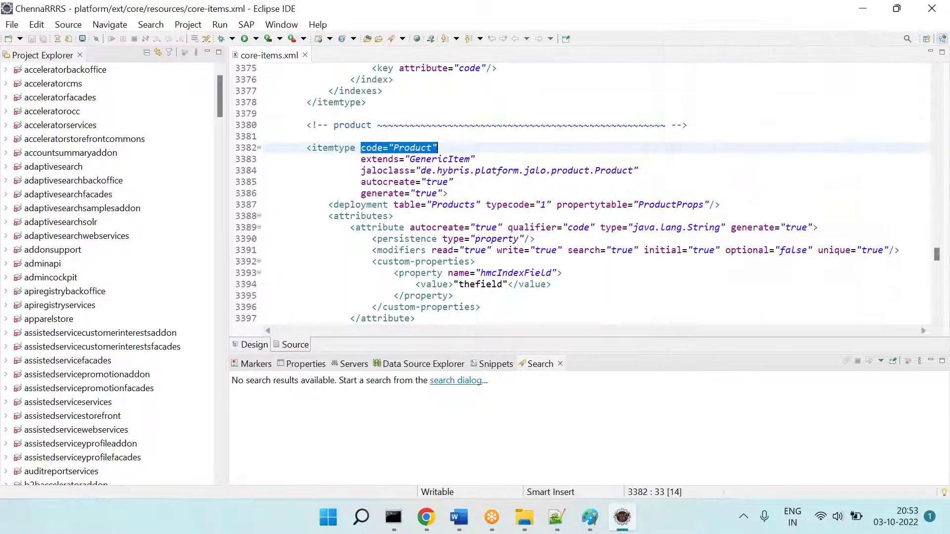
pyautogui.scroll(-1, 597, 193)
pyautogui.scroll(-1, 472, 157)
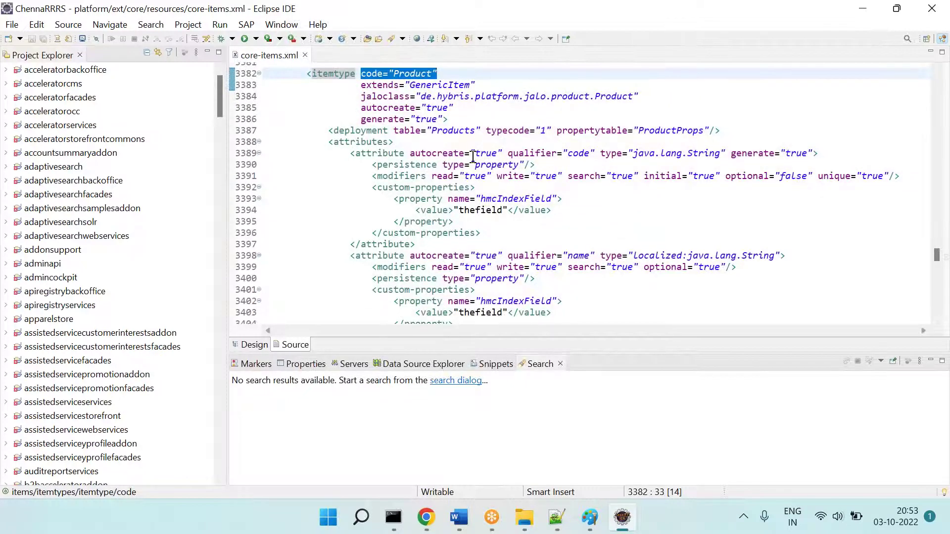
# Step: Paste the Eclipse screenshot of core-items.xml into Paint
pyautogui.click(589, 517)
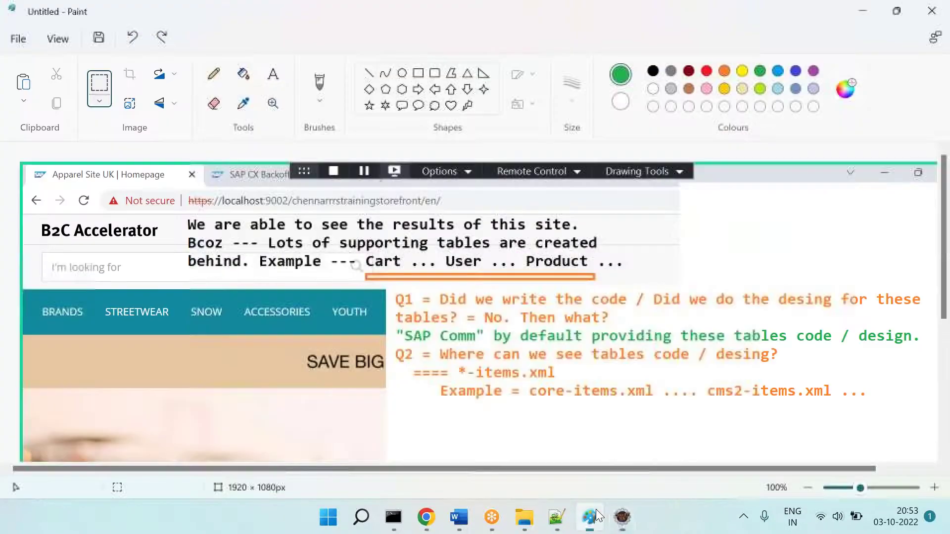
pyautogui.click(329, 518)
pyautogui.write('paint')
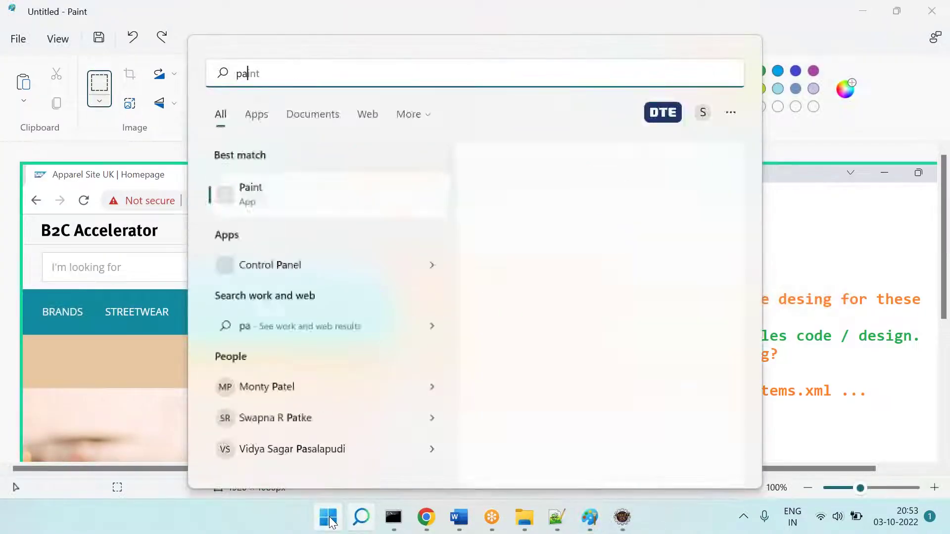
pyautogui.press('Return')
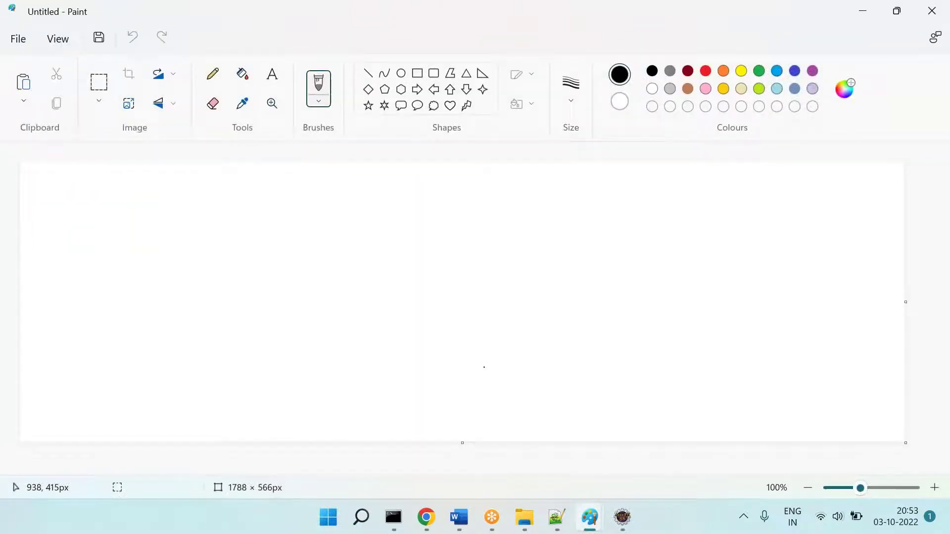
pyautogui.hotkey('ctrl', 'v')
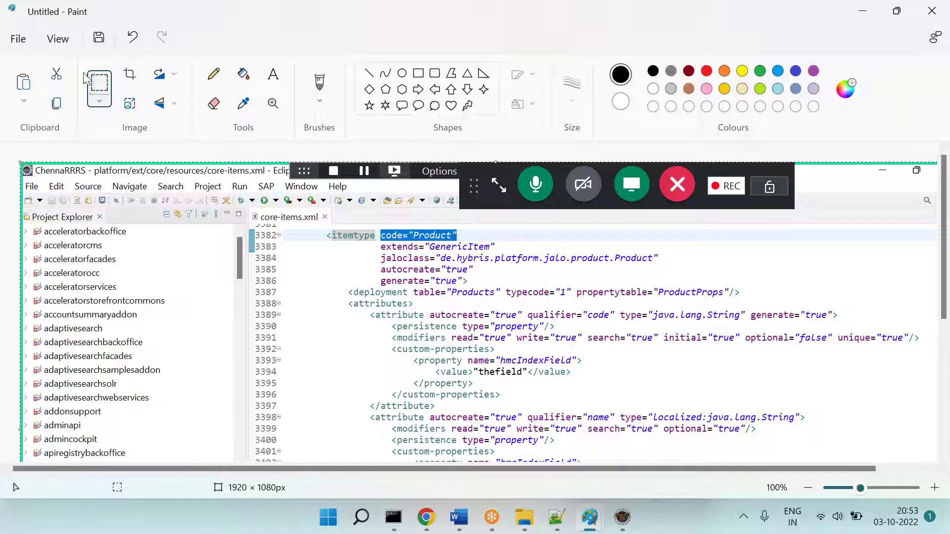
pyautogui.click(98, 81)
# Step: Shift the code region left and cut out the Product itemtype excerpt
pyautogui.moveTo(323, 229); pyautogui.dragTo(949, 533)
pyautogui.moveTo(593, 346); pyautogui.dragTo(512, 346)
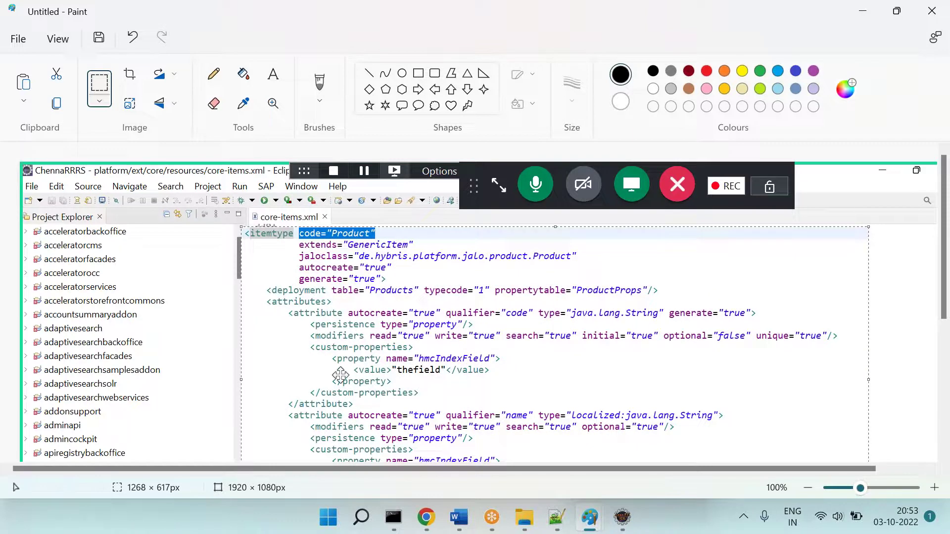
pyautogui.click(283, 177)
pyautogui.moveTo(246, 196); pyautogui.dragTo(522, 471)
pyautogui.hotkey('ctrl', 'x')
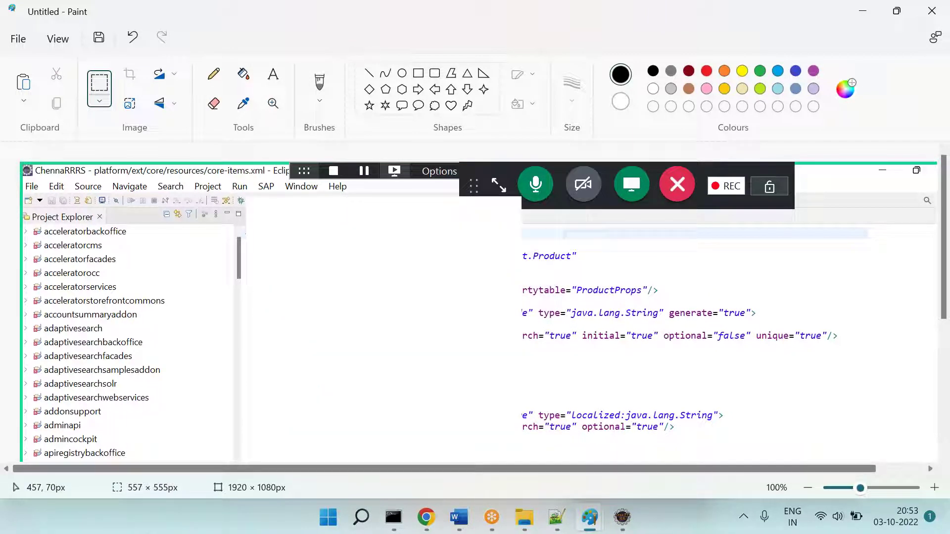
# Step: Paste the code excerpt at the left of a new blank canvas, discarding the old drawing
pyautogui.hotkey('ctrl', 'n')
pyautogui.click(471, 295)
pyautogui.hotkey('ctrl', 'v')
pyautogui.moveTo(211, 240); pyautogui.dragTo(268, 246)
pyautogui.click(503, 322)
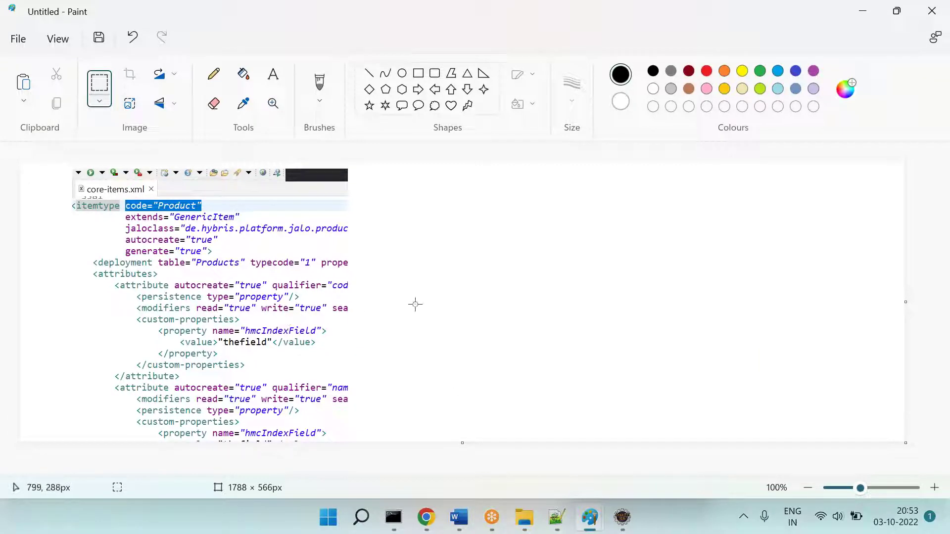
pyautogui.click(460, 518)
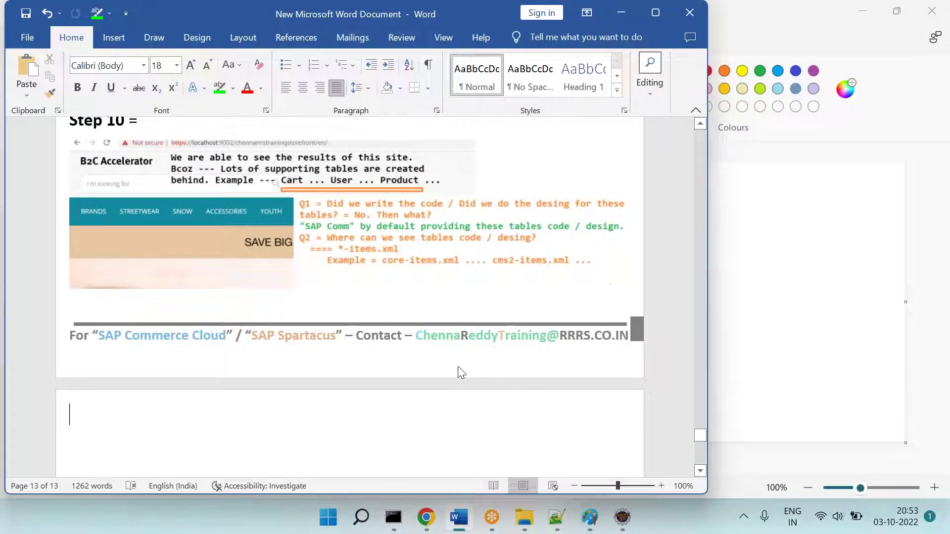
# Step: Write 'Then what to do. We need to execute this design / code so equivalent tables will be created in DB.'
pyautogui.write('Then what')
pyautogui.press('BackSpace')
pyautogui.write('at to do. We need toe x')
pyautogui.press('BackSpace')
pyautogui.press('BackSpace')
pyautogui.press('BackSpace')
pyautogui.write('execute this desi')
pyautogui.press('BackSpace')
pyautogui.write('esing /')
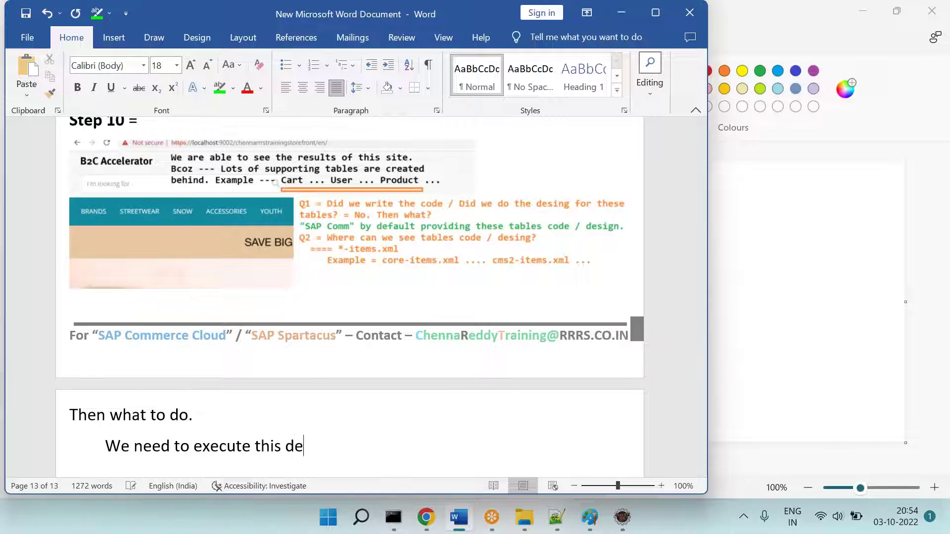
pyautogui.press('BackSpace')
pyautogui.press('BackSpace')
pyautogui.write('gn / code ---')
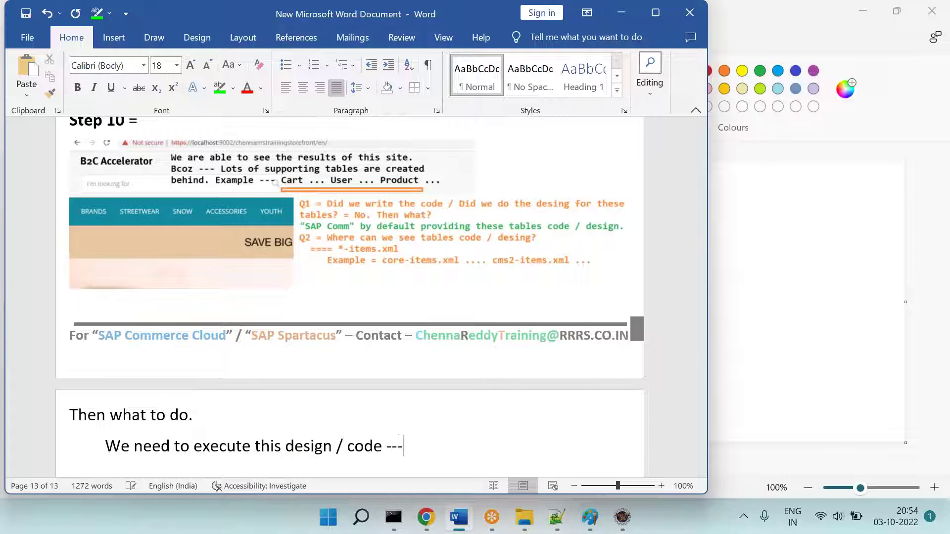
pyautogui.write(', so that equivalient')
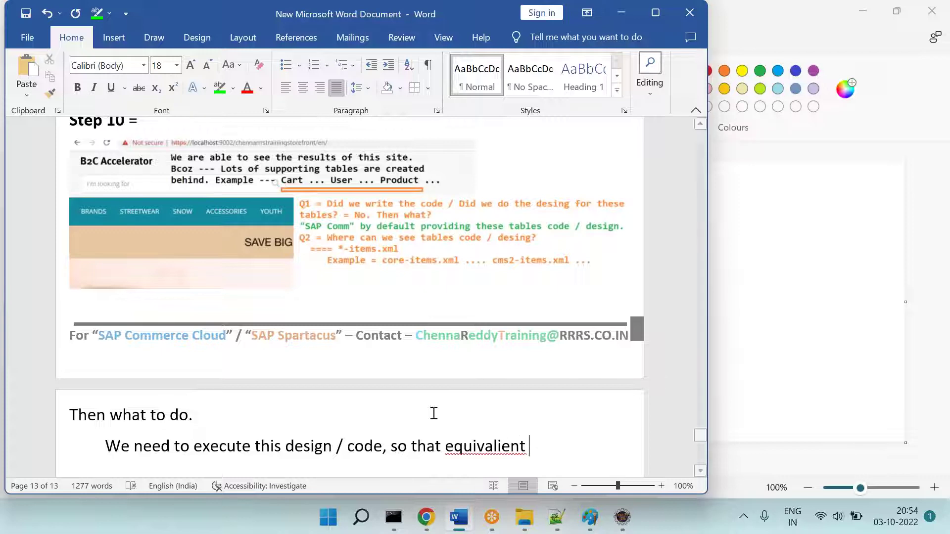
pyautogui.rightClick(499, 443)
pyautogui.click(451, 176)
pyautogui.write('tables wil')
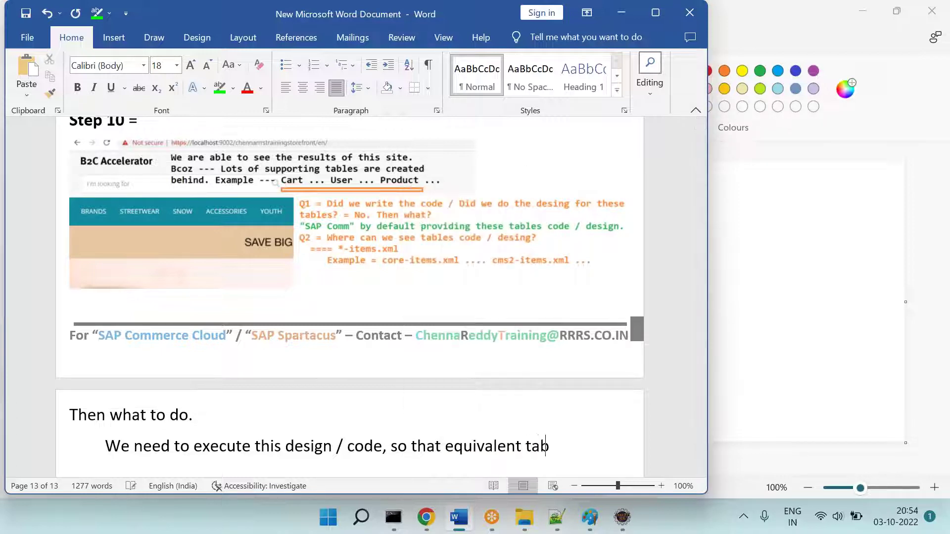
pyautogui.write('l be ')
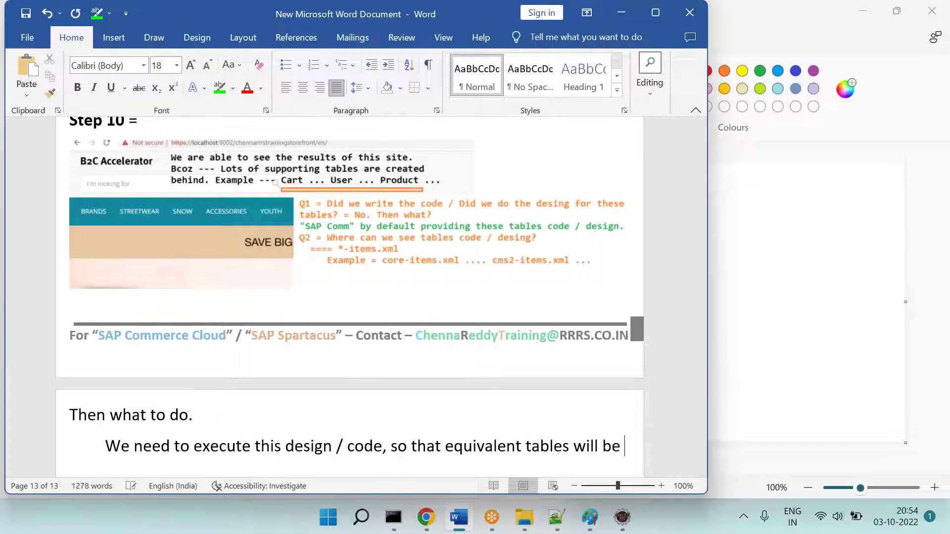
pyautogui.write('created in DB.')
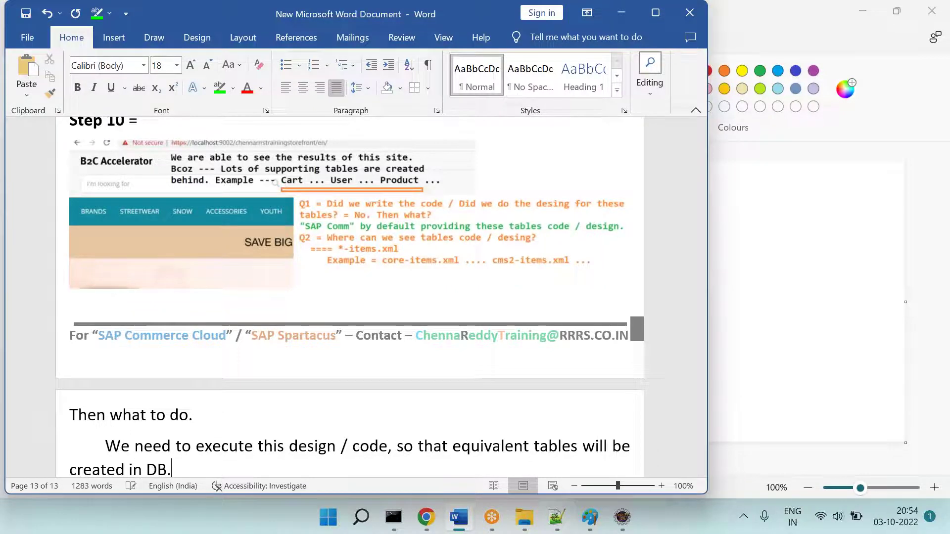
pyautogui.press('Return')
# Step: Indent the paragraph and highlight 'execute this design / code' in green
pyautogui.press('Tab')
pyautogui.press('Down')
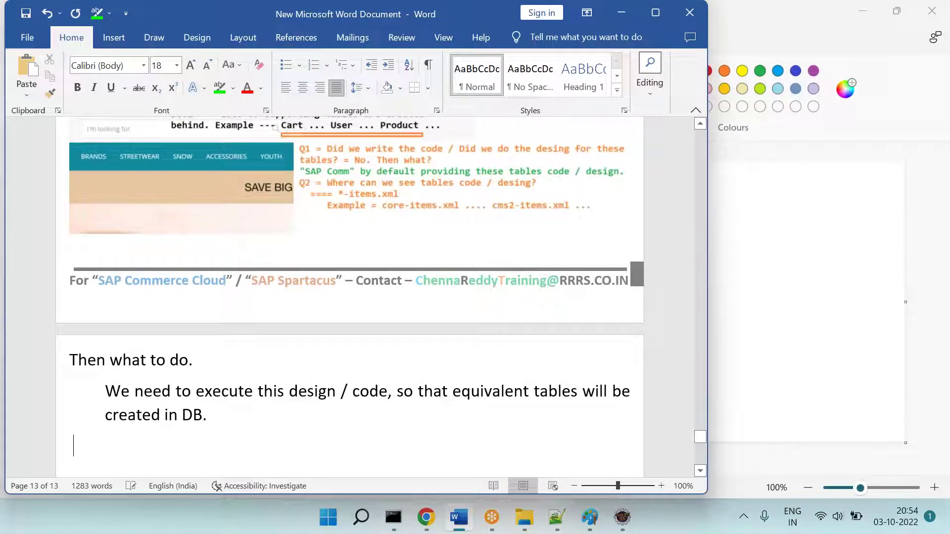
pyautogui.moveTo(227, 392); pyautogui.dragTo(387, 391)
pyautogui.click(219, 88)
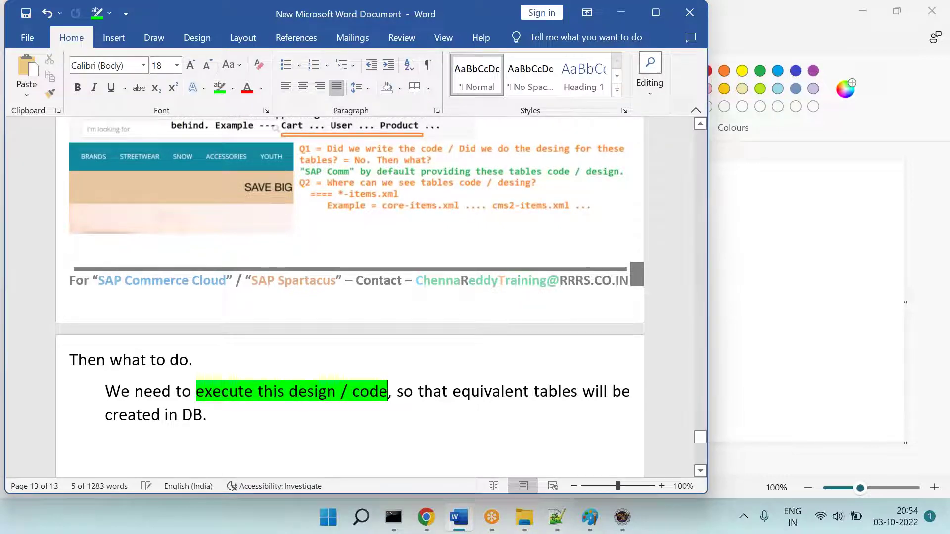
# Step: Draw a rounded rectangle on the right side of the Paint canvas
pyautogui.hotkey('alt', 'Tab')
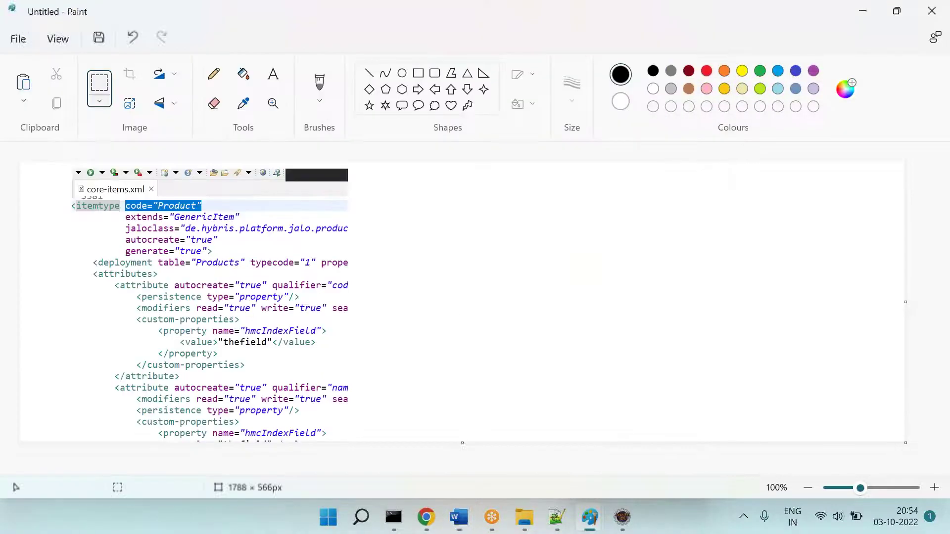
pyautogui.click(432, 78)
pyautogui.moveTo(738, 221); pyautogui.dragTo(866, 322)
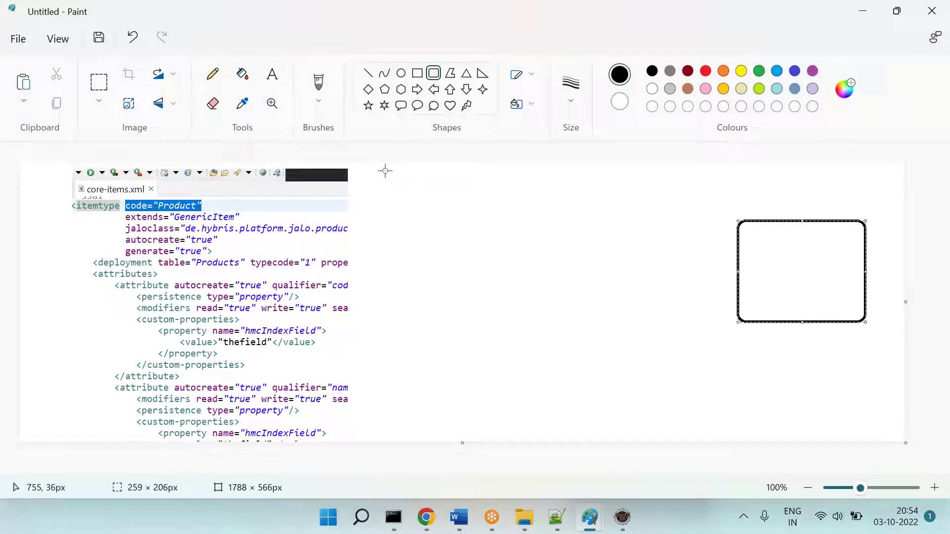
# Step: Label the box '"SAP Comm" - Oracle' in 14-point bold text placed beneath it
pyautogui.click(272, 77)
pyautogui.moveTo(878, 360); pyautogui.dragTo(758, 336)
pyautogui.write('"SAO')
pyautogui.press('BackSpace')
pyautogui.write('P Comm" ')
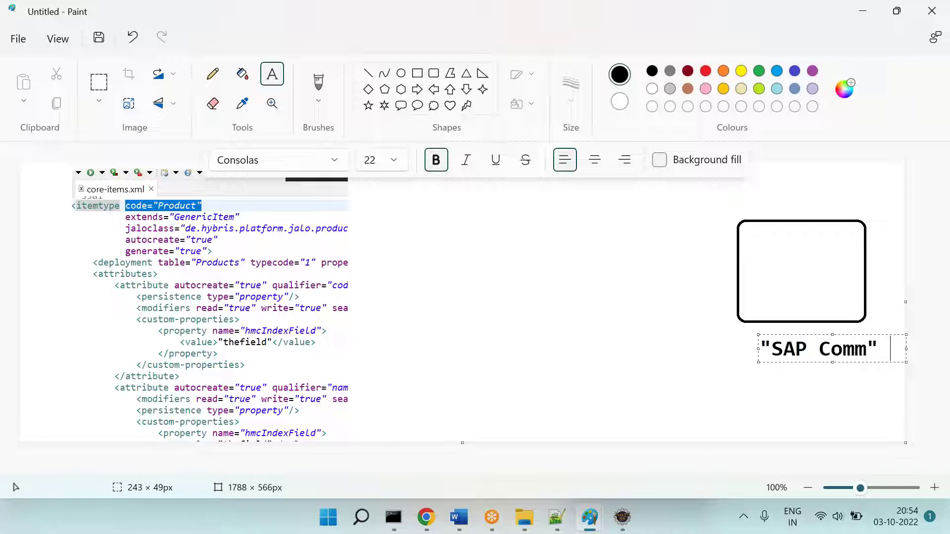
pyautogui.write('- Oracle')
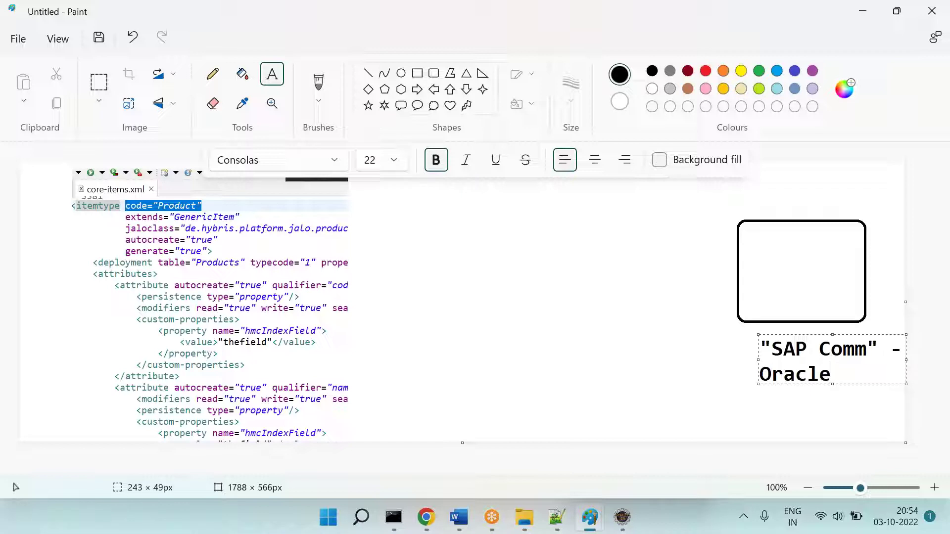
pyautogui.hotkey('ctrl', 'a')
pyautogui.hotkey('ctrl', 'shift', ',')
pyautogui.hotkey('ctrl', 'shift', ',')
pyautogui.hotkey('ctrl', 'shift', ',')
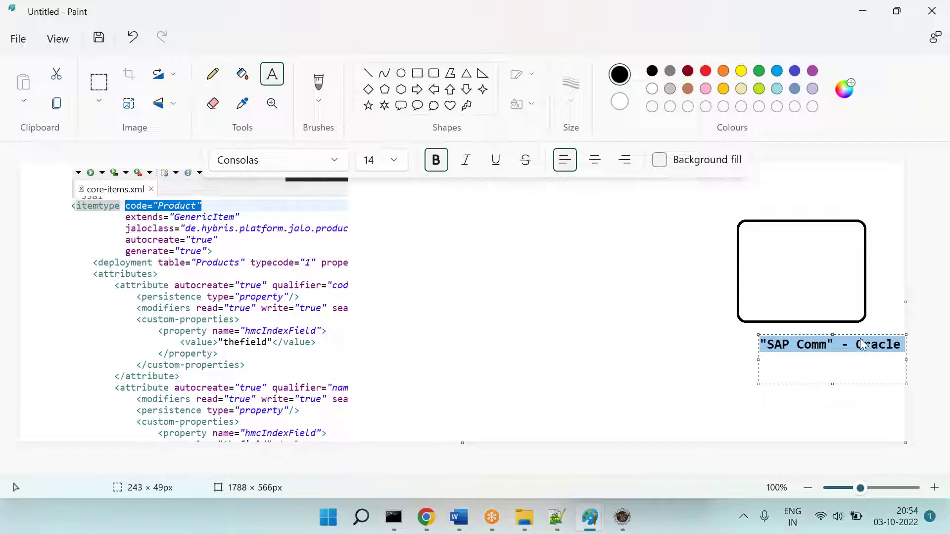
pyautogui.moveTo(858, 333); pyautogui.dragTo(839, 332)
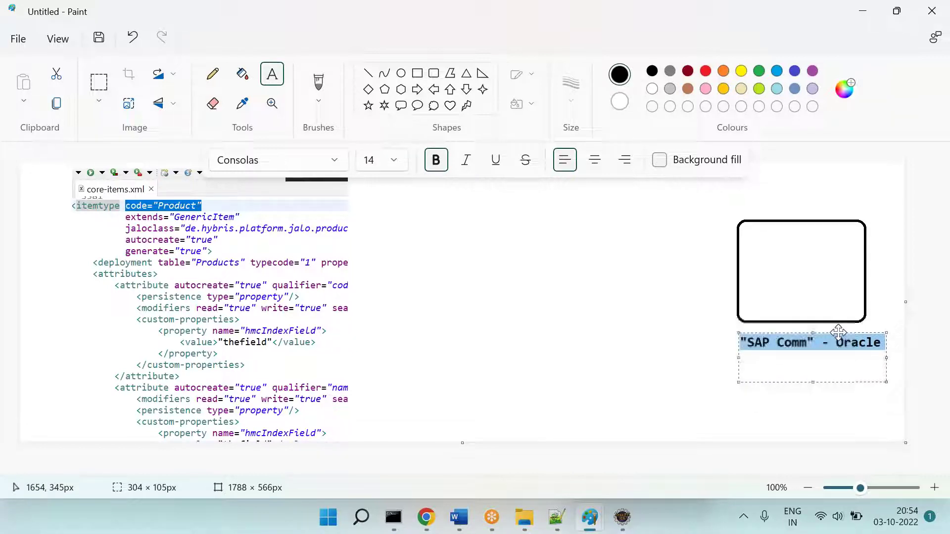
pyautogui.click(595, 347)
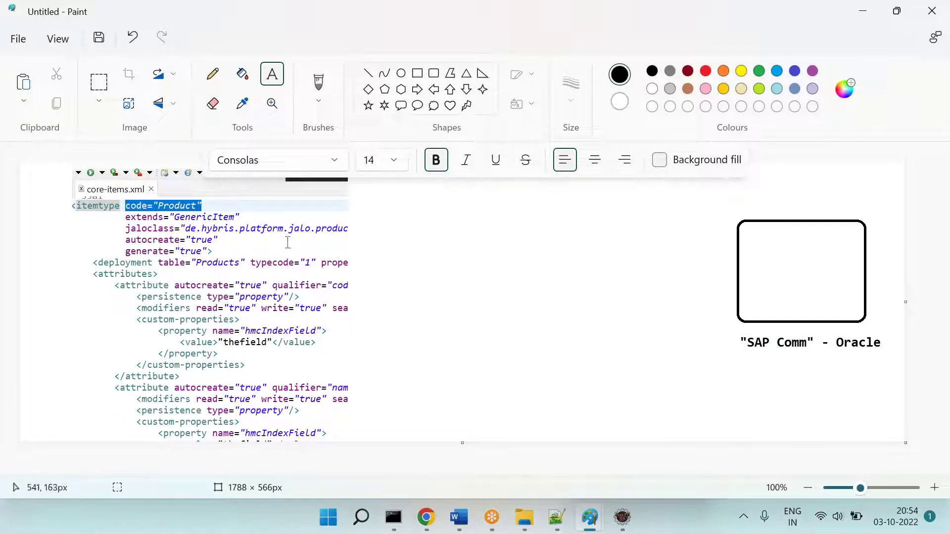
pyautogui.click(379, 244)
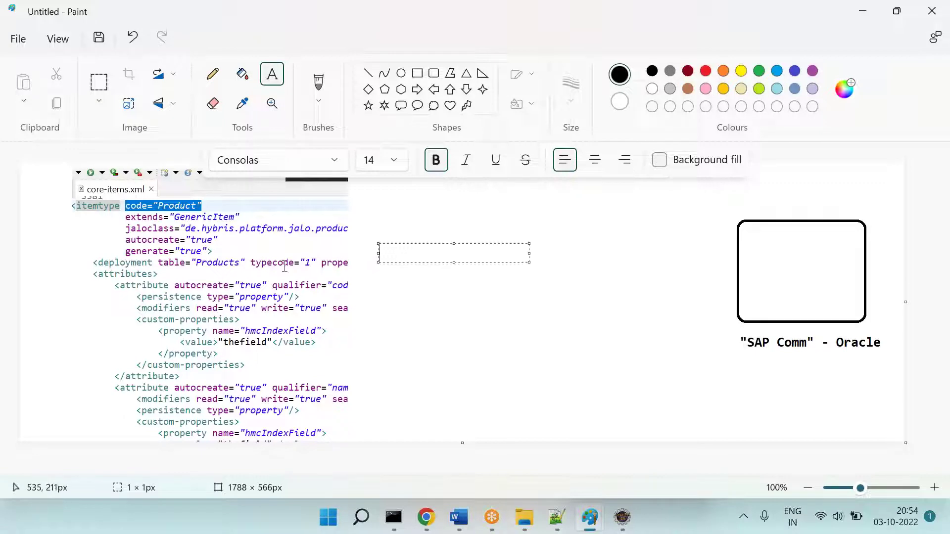
pyautogui.click(368, 74)
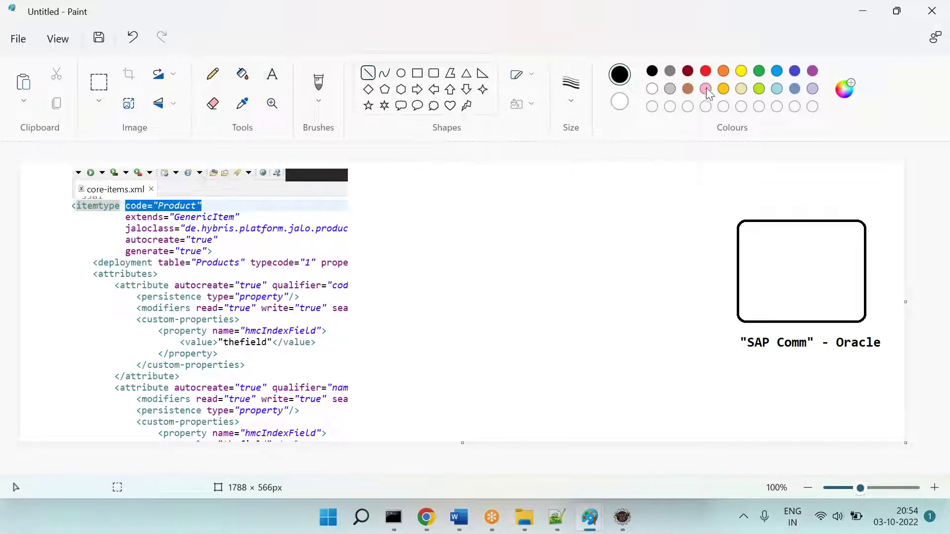
# Step: Draw two orange connector lines from the code excerpt to the rounded box
pyautogui.click(723, 71)
pyautogui.moveTo(370, 256)
pyautogui.mouseDown()
pyautogui.moveTo(363, 259)
pyautogui.moveTo(646, 226)
pyautogui.mouseUp()
pyautogui.moveTo(740, 262); pyautogui.dragTo(646, 226)
# Step: Add the table-creation note and the red question 'How to execute this code / Design?'
pyautogui.click(261, 74)
pyautogui.moveTo(389, 264); pyautogui.dragTo(744, 431)
pyautogui.write('Execu')
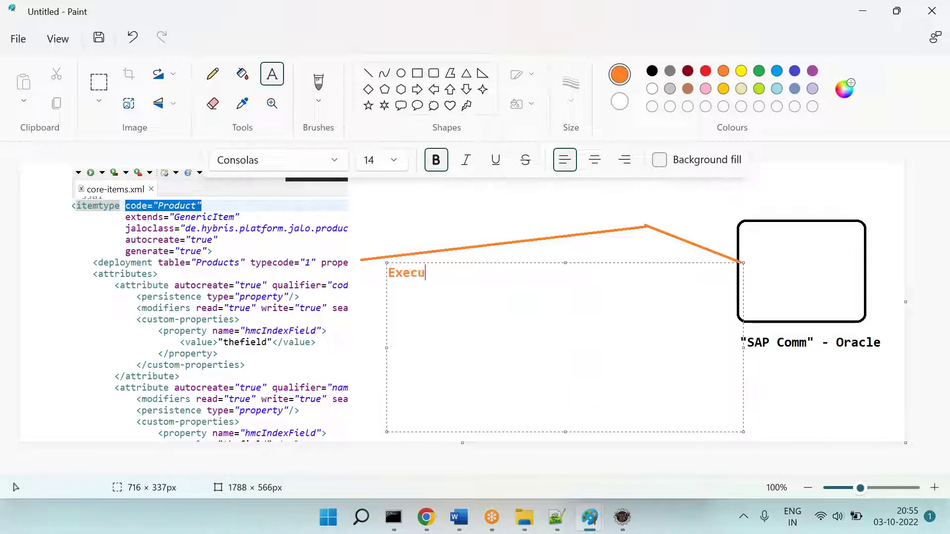
pyautogui.write('te this code / design.')
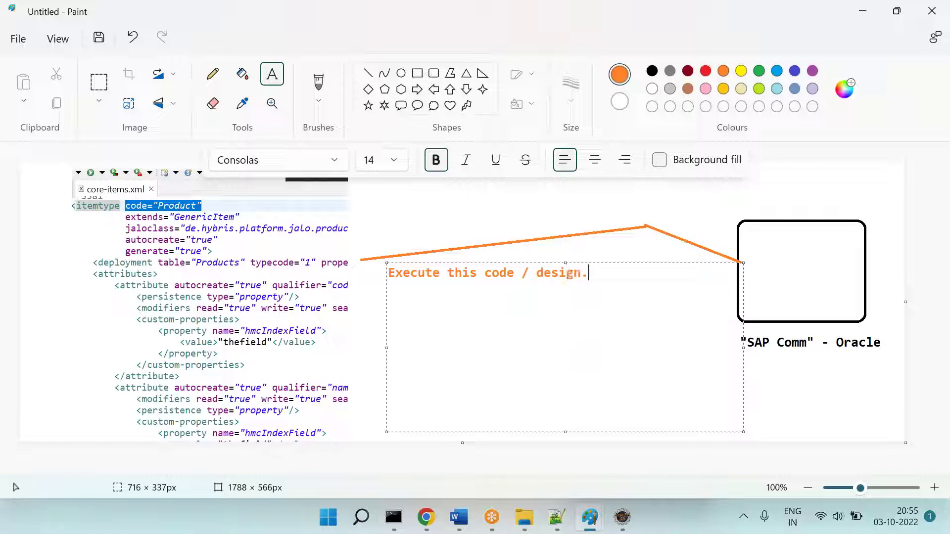
pyautogui.write(' so that table will be created in DB.')
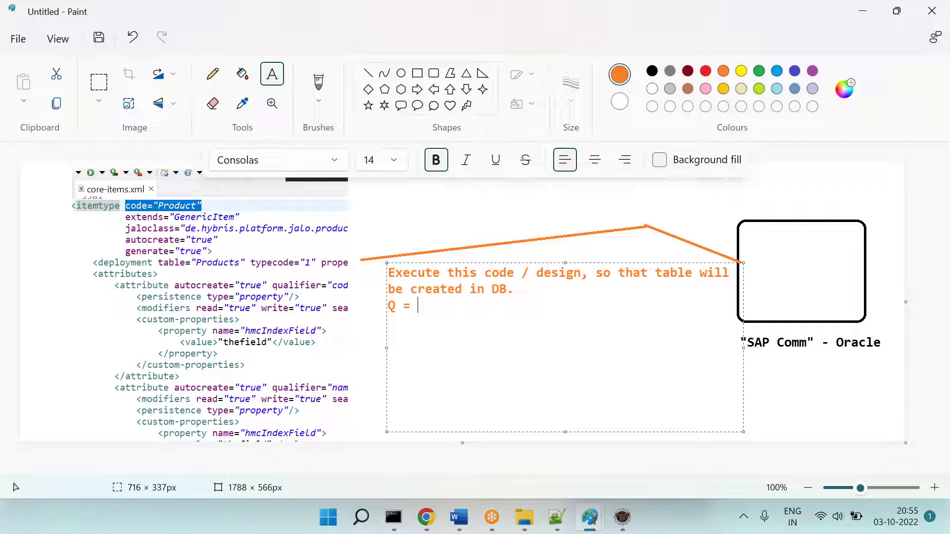
pyautogui.hotkey('shift', 'Home')
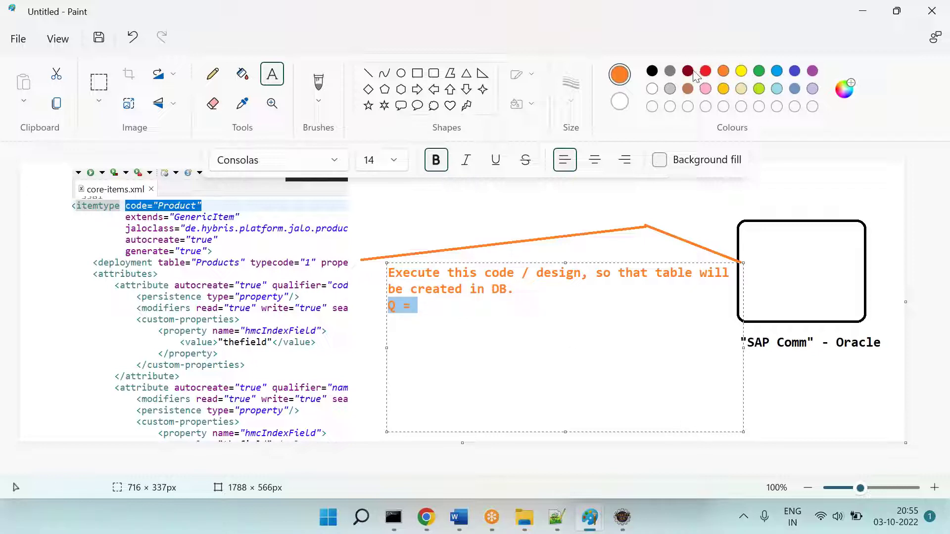
pyautogui.click(706, 71)
pyautogui.click(470, 292)
pyautogui.write('How to execute t')
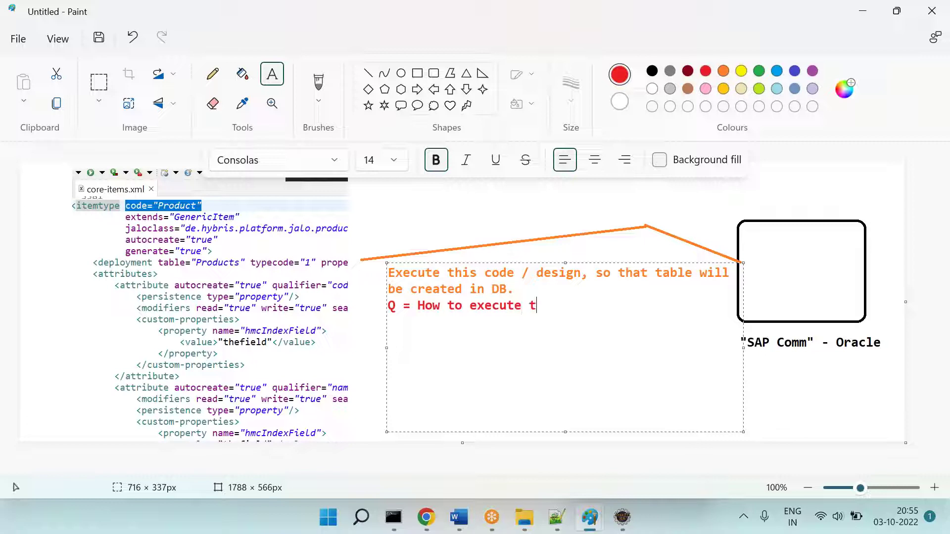
pyautogui.write('his code / Desi')
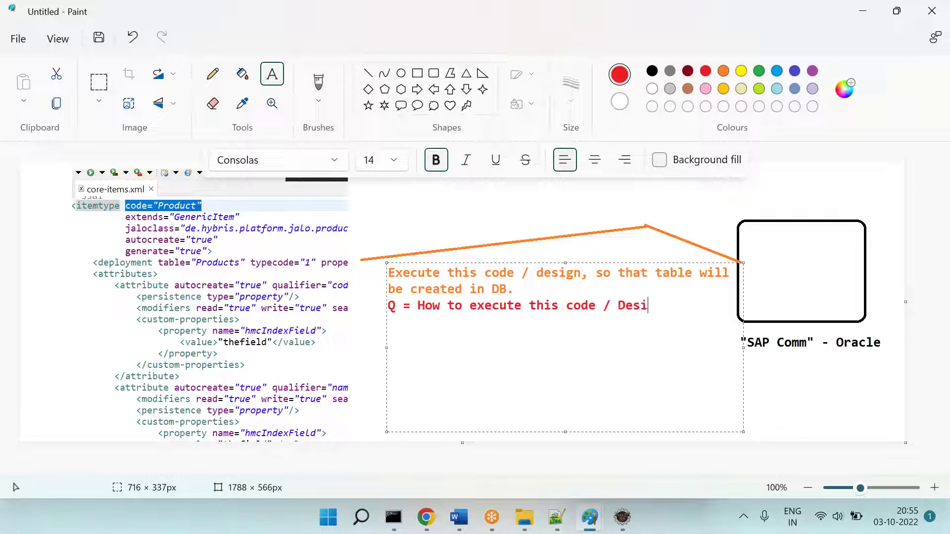
pyautogui.write('gn? ====')
# Step: Add green notes: INIT = 1st time, Update = Next time onwords
pyautogui.moveTo(440, 339); pyautogui.dragTo(365, 334)
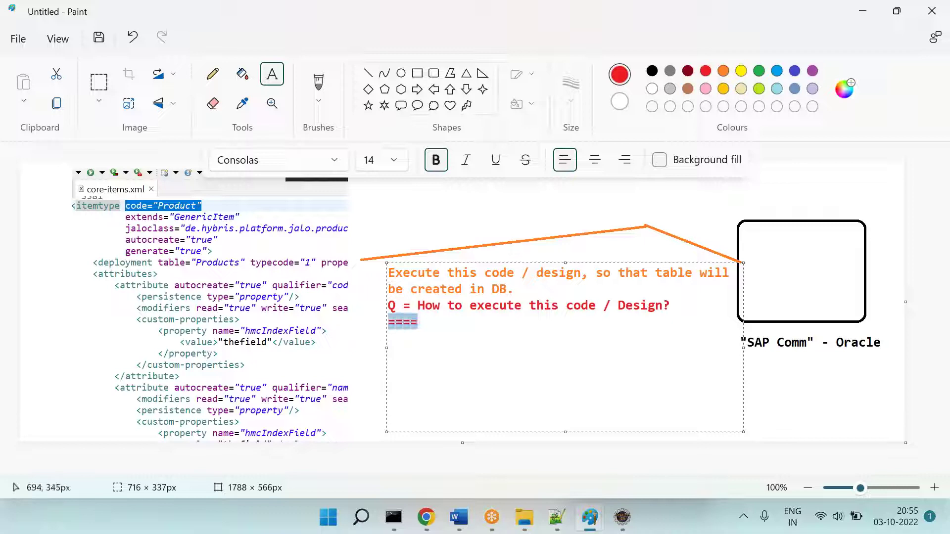
pyautogui.click(758, 70)
pyautogui.click(478, 341)
pyautogui.write('INIT / Update    ')
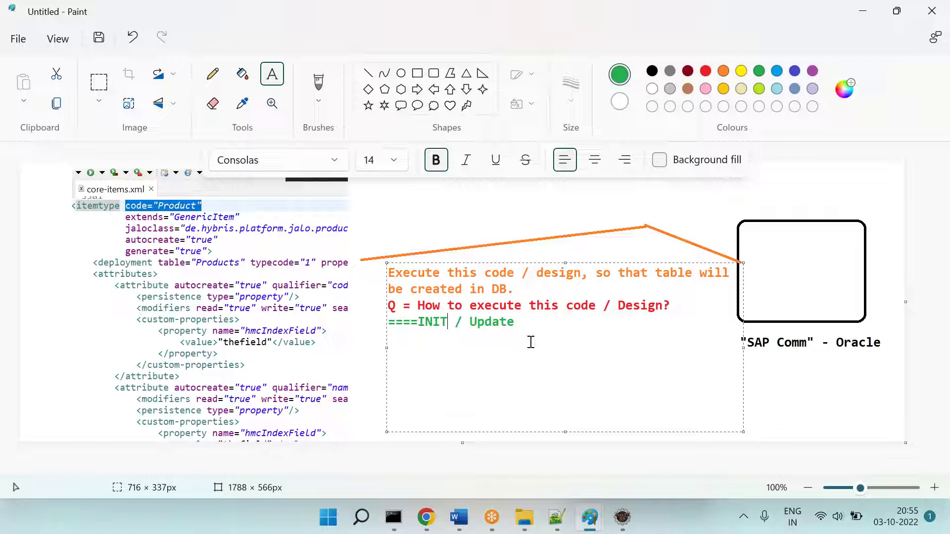
pyautogui.write('INIT')
pyautogui.press('BackSpace')
pyautogui.write('= 1st time    ')
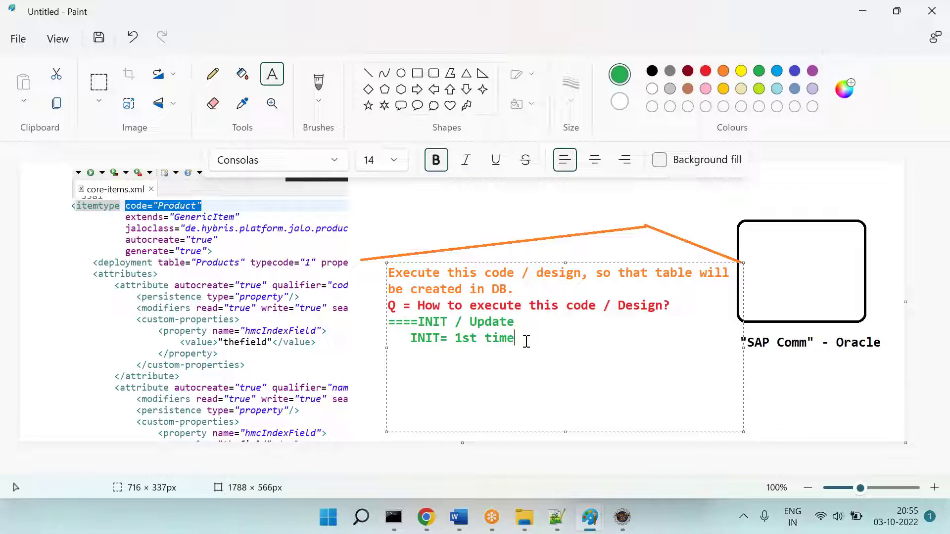
pyautogui.write('Update = Next time onwords.')
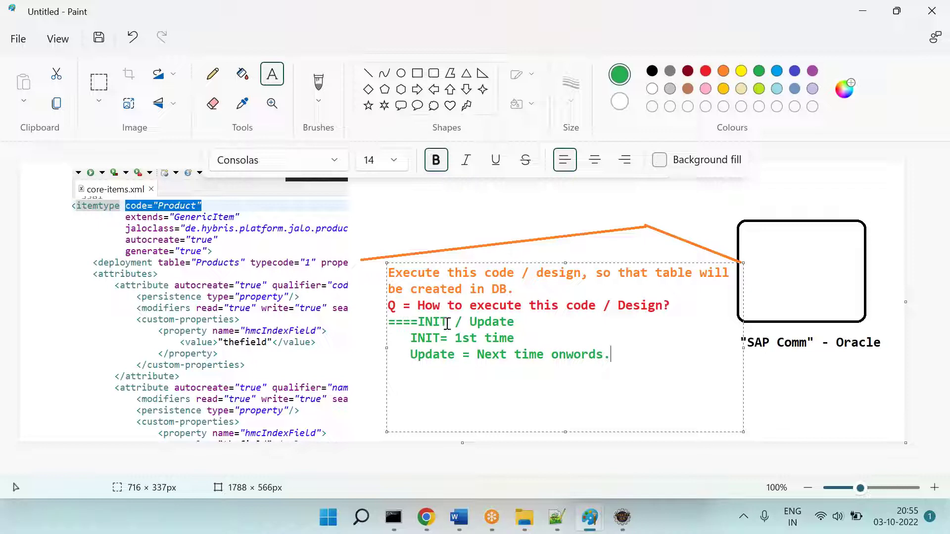
pyautogui.click(418, 322)
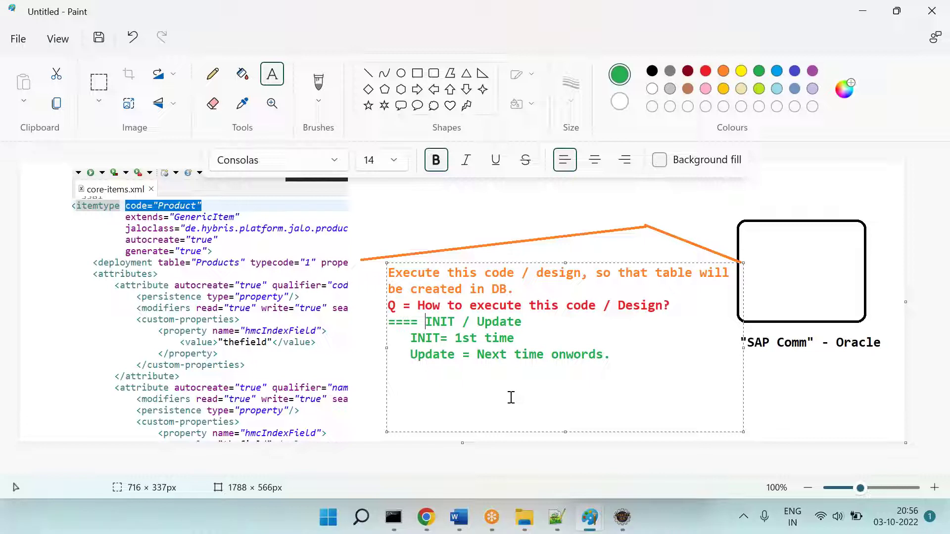
# Step: Label the arrow 'INIT' in green
pyautogui.click(545, 214)
pyautogui.write('INIT')
pyautogui.click(739, 240)
# Step: Write 'Product [Table]' and indigo 'Code Name == Cols' inside the box, then select the diagram
pyautogui.moveTo(744, 233); pyautogui.dragTo(853, 309)
pyautogui.write('Product')
pyautogui.press('Return')
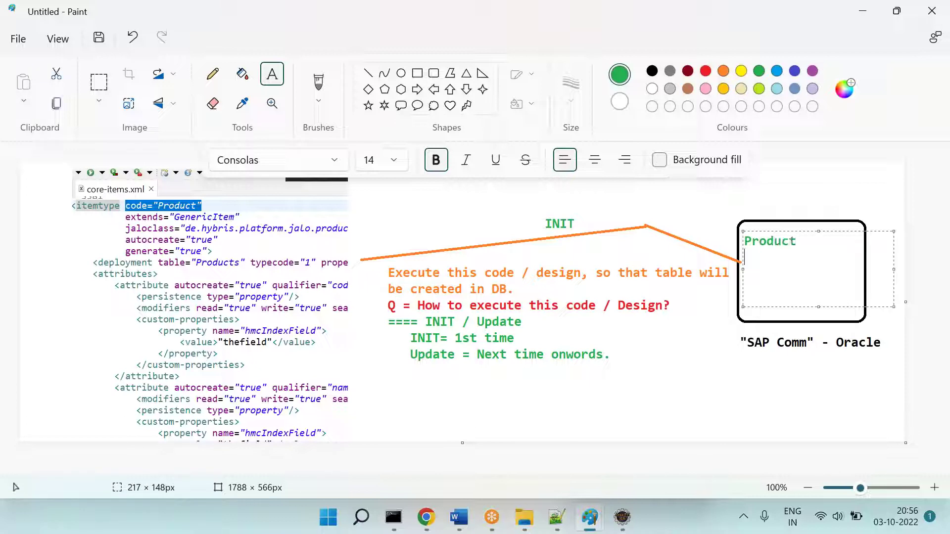
pyautogui.write('[Table')
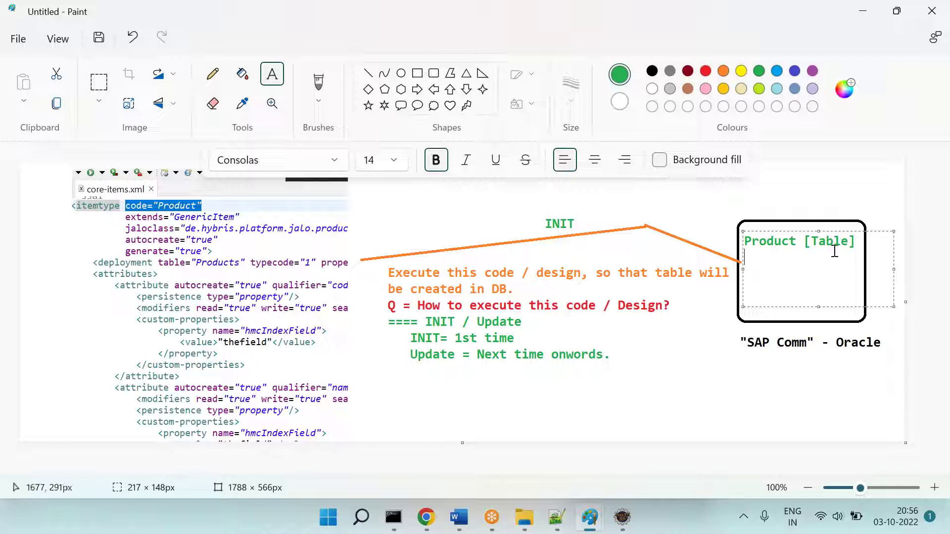
pyautogui.click(795, 71)
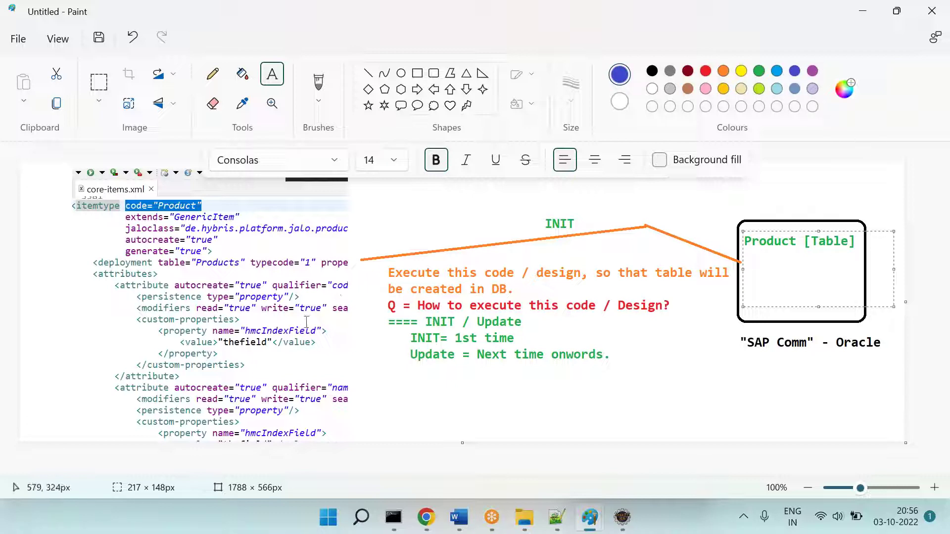
pyautogui.press('Return')
pyautogui.write('Code  Name')
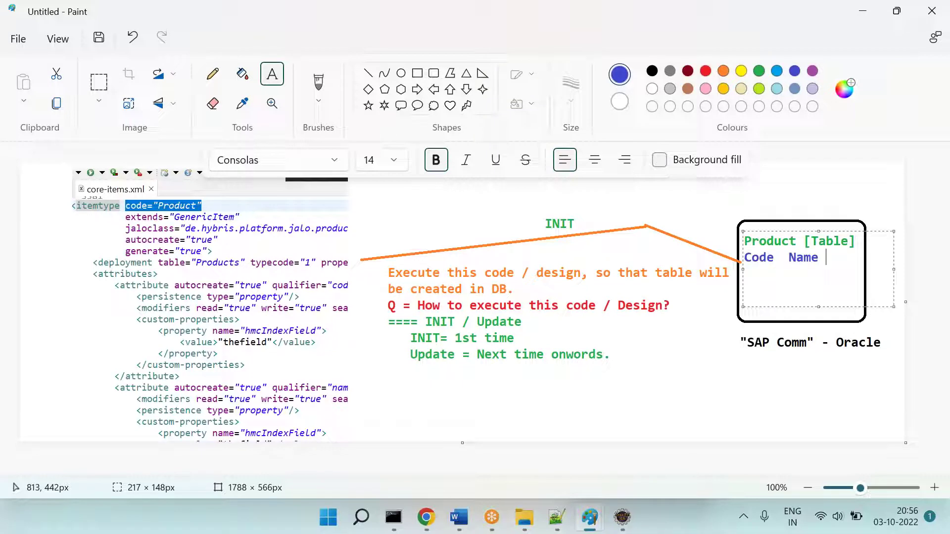
pyautogui.write(' == Cols')
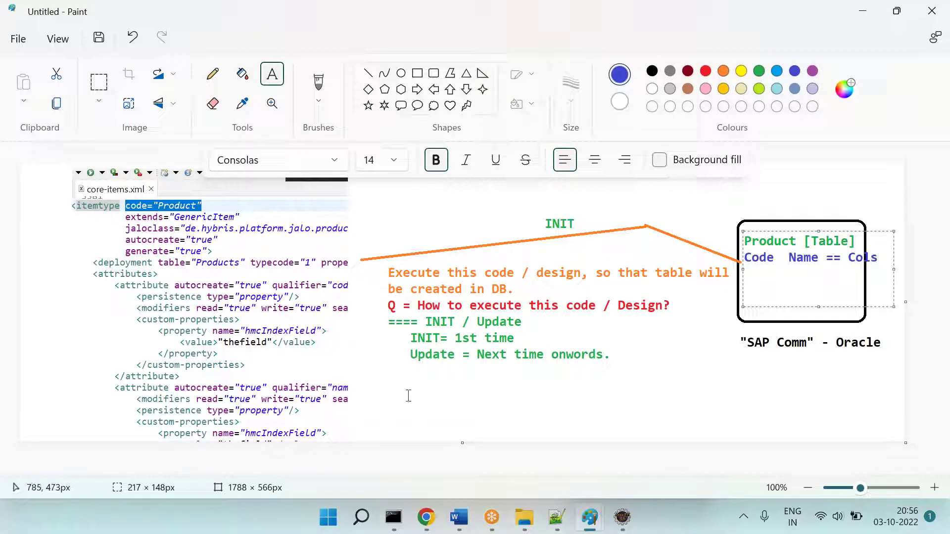
pyautogui.click(99, 83)
pyautogui.moveTo(72, 165); pyautogui.dragTo(887, 439)
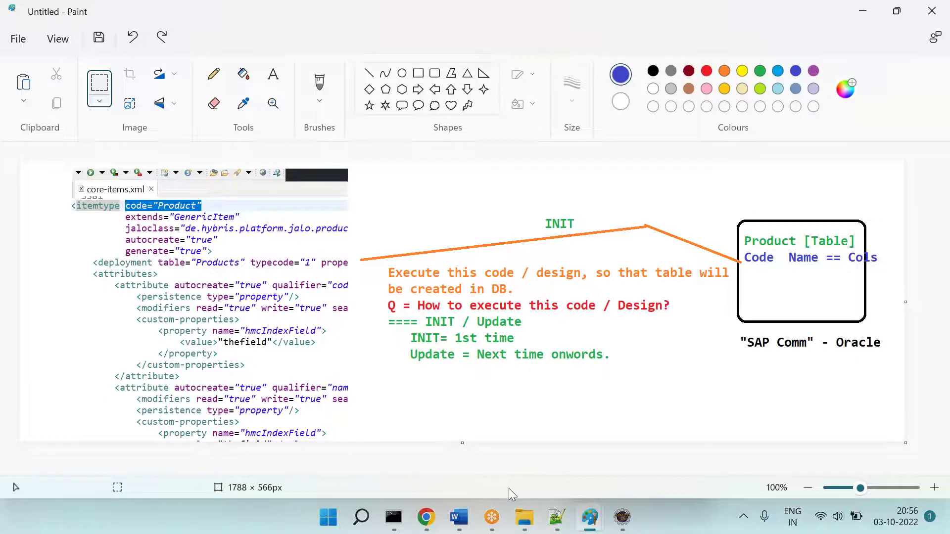
# Step: Set the Step 10 heading to 'Do the INIT'
pyautogui.click(459, 517)
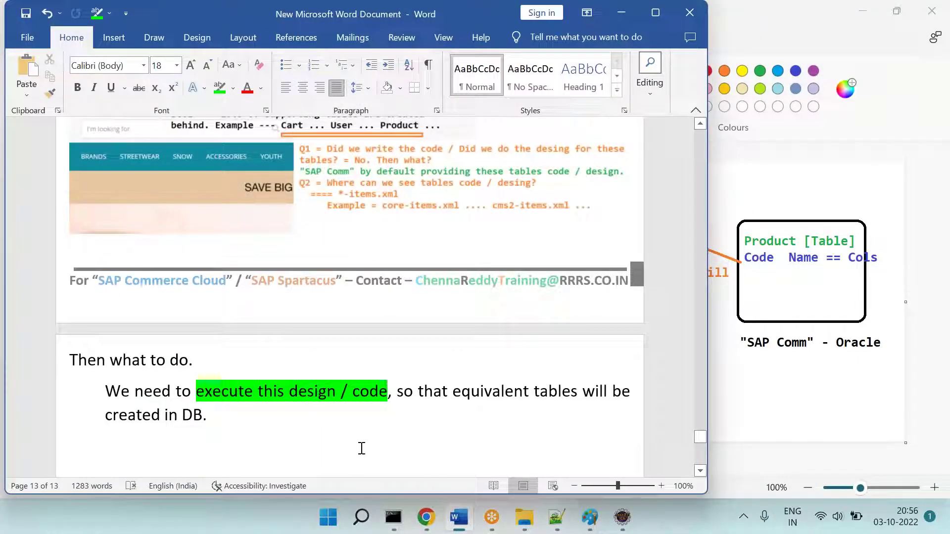
pyautogui.scroll(-5, 350, 296)
pyautogui.scroll(8, 350, 296)
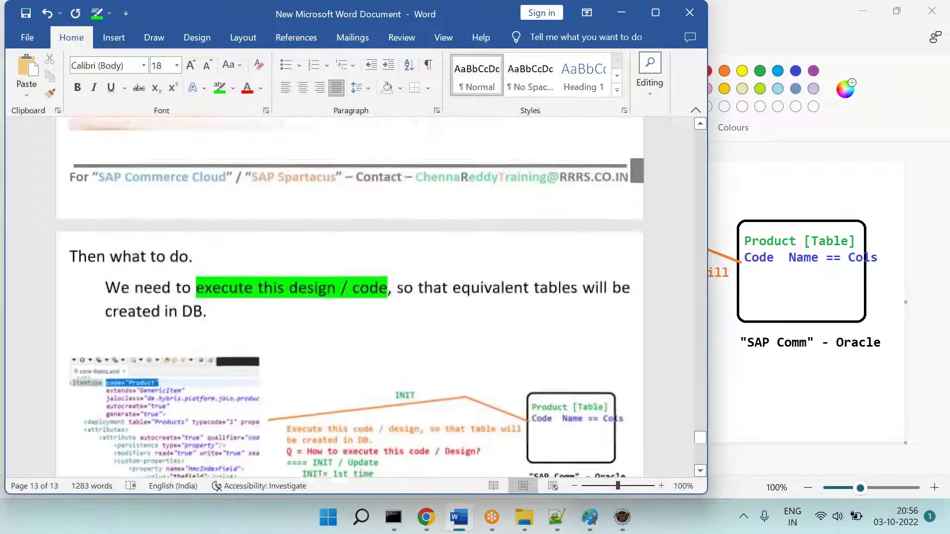
pyautogui.click(196, 251)
pyautogui.write('Do the INIT')
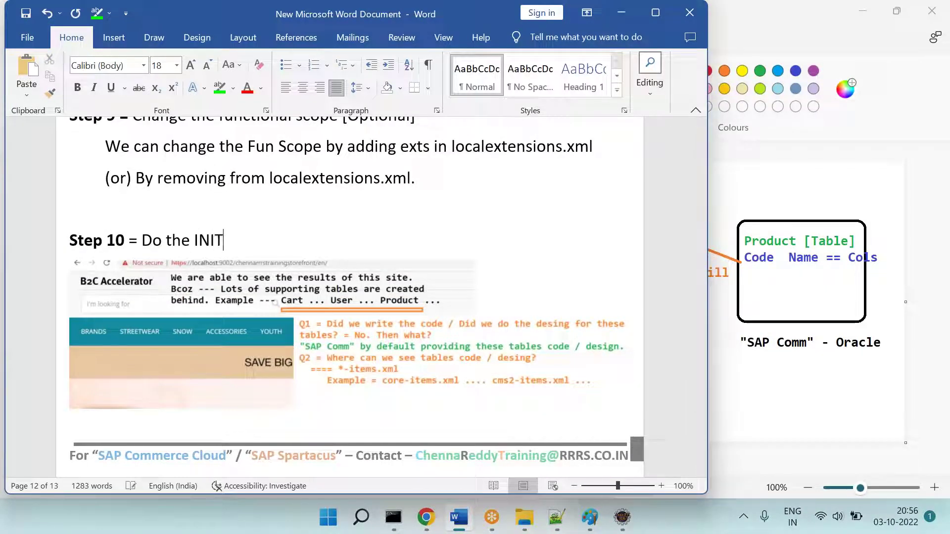
# Step: Below the diagram, note 'INIT = Creates the DB ... Tables ... Data ...' and save
pyautogui.scroll(-10, 350, 297)
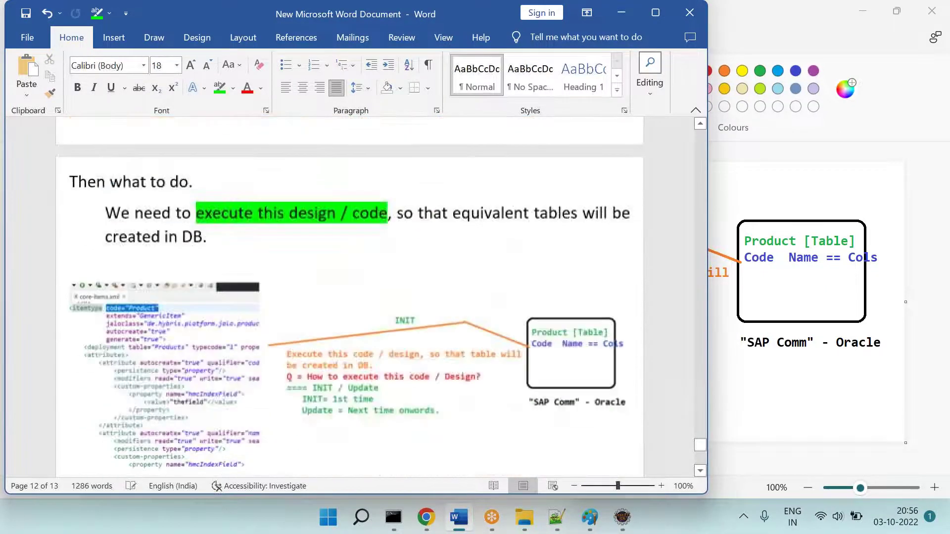
pyautogui.scroll(-3, 152, 273)
pyautogui.click(69, 259)
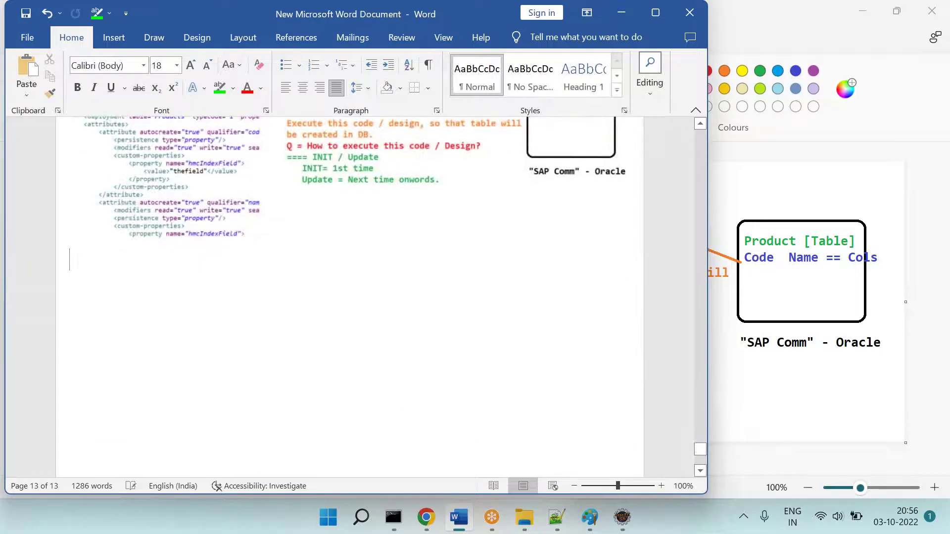
pyautogui.write('INIT = Create t')
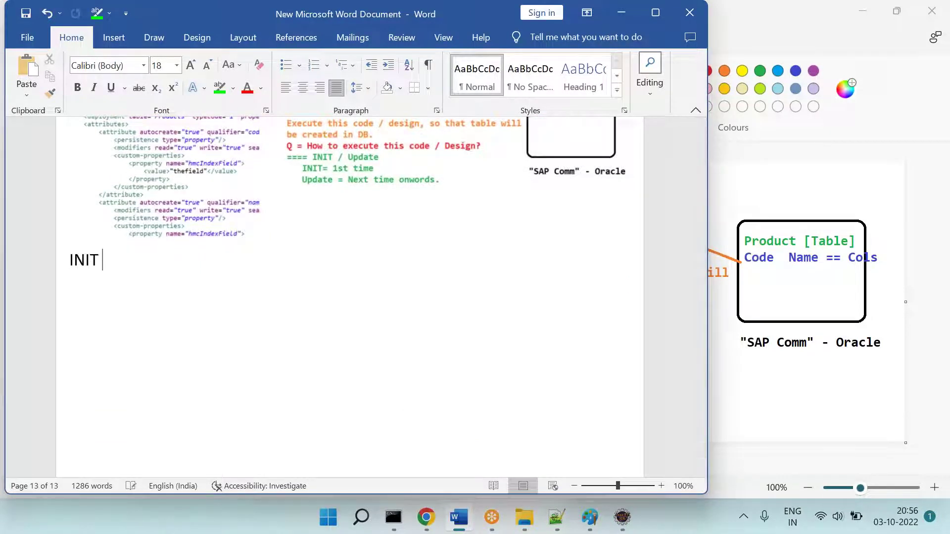
pyautogui.press('BackSpace')
pyautogui.press('BackSpace')
pyautogui.write('s t')
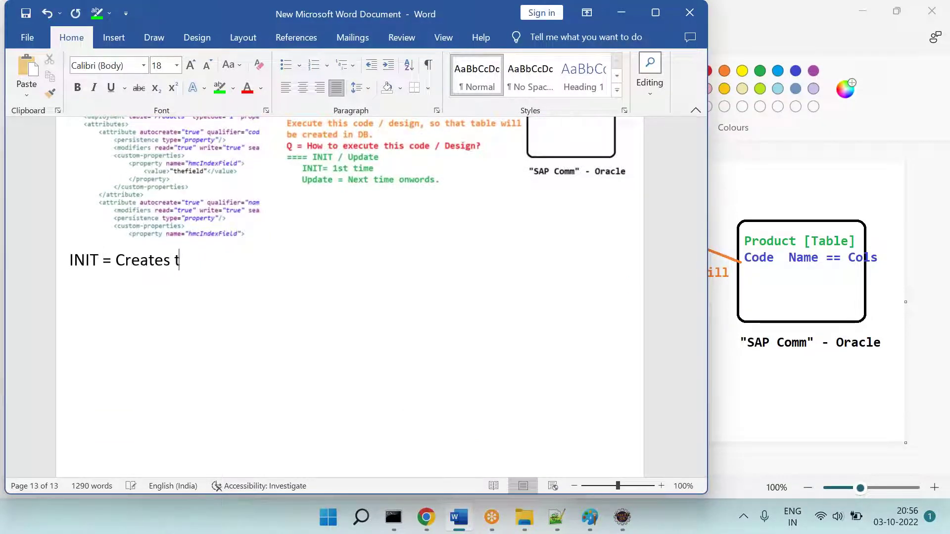
pyautogui.write('he DB ...')
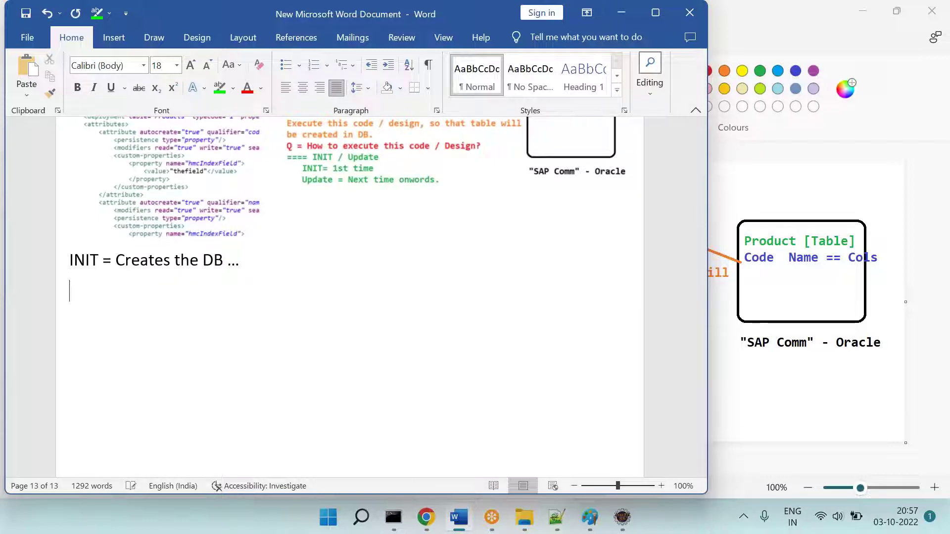
pyautogui.hotkey('ctrl', 's')
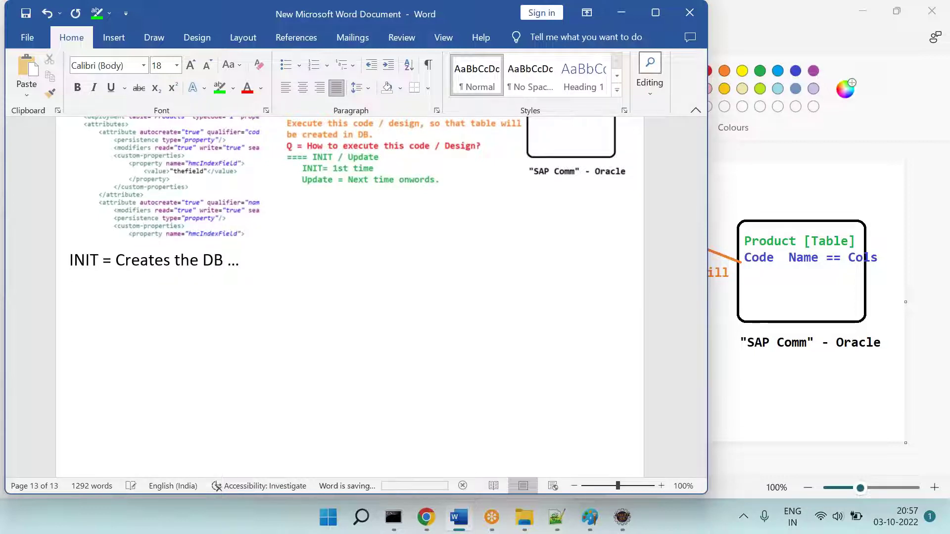
pyautogui.write('Tables .')
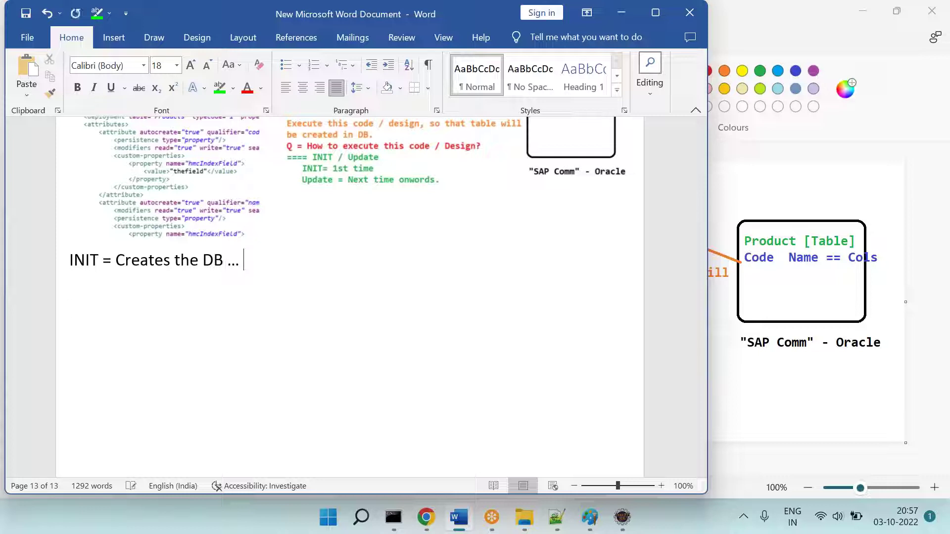
pyautogui.write('.. Data ...')
pyautogui.press('Return')
pyautogui.hotkey('ctrl', 's')
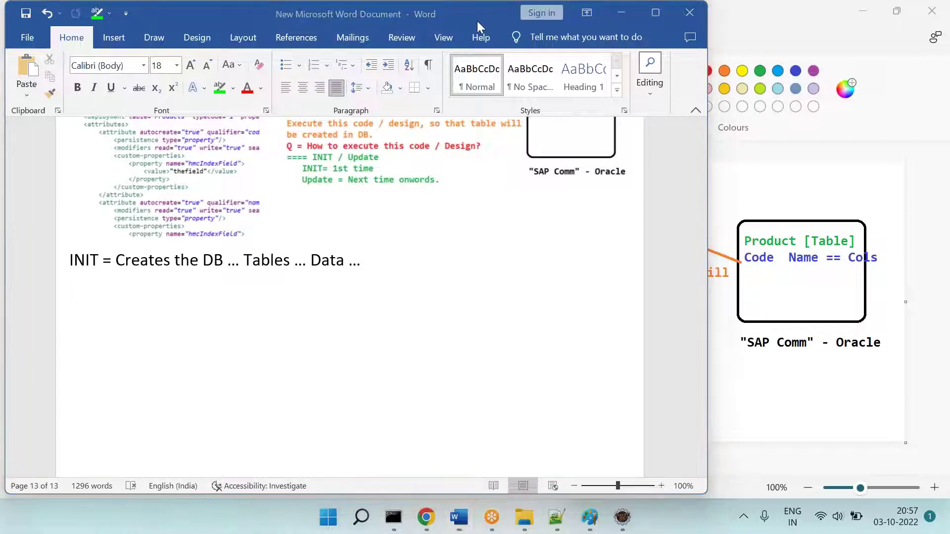
# Step: Add the question 'Q = How to do the INIT?' followed by a '====' line
pyautogui.write('Q = How tod')
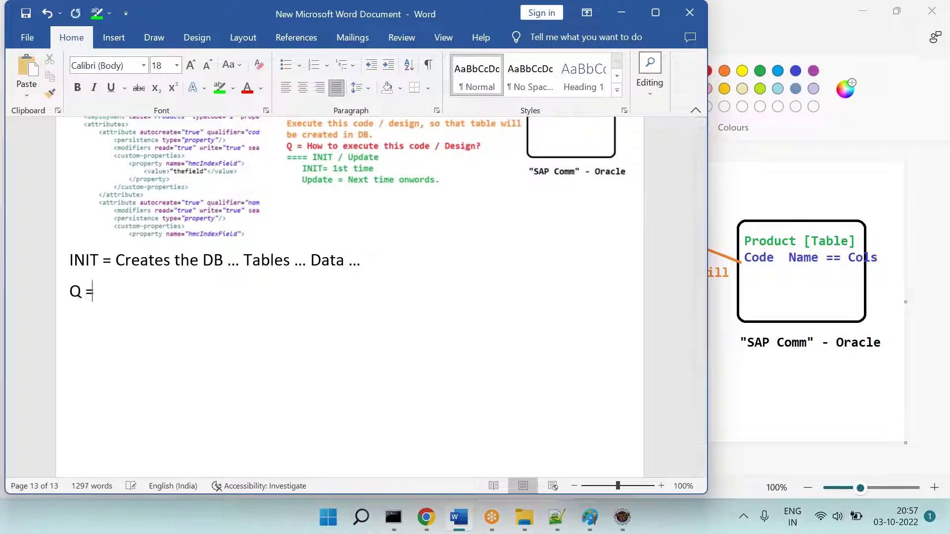
pyautogui.press('BackSpace')
pyautogui.press('BackSpace')
pyautogui.write('do the INIT?')
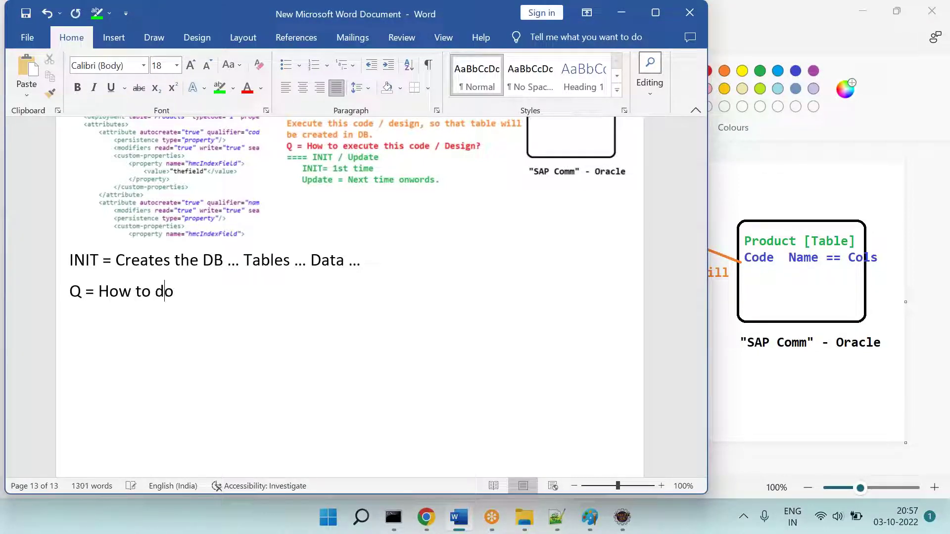
pyautogui.press('Return')
pyautogui.write('====')
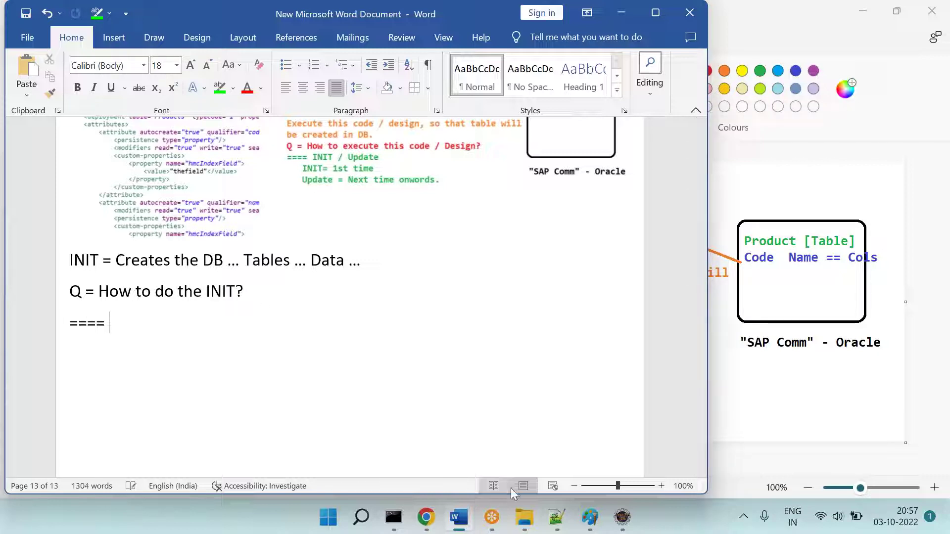
# Step: Navigate File Explorer from rrrssoftware to hybris\bin\platform
pyautogui.click(524, 517)
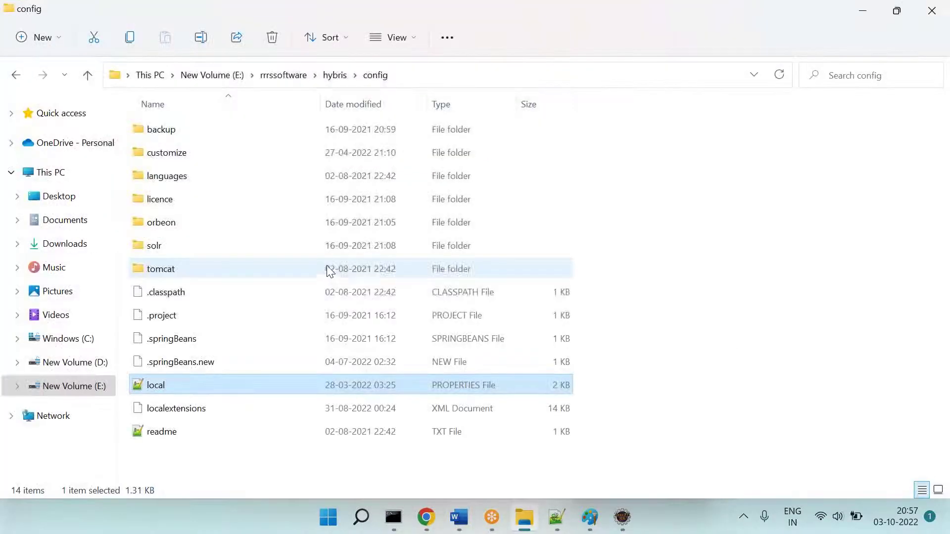
pyautogui.click(305, 77)
pyautogui.doubleClick(169, 161)
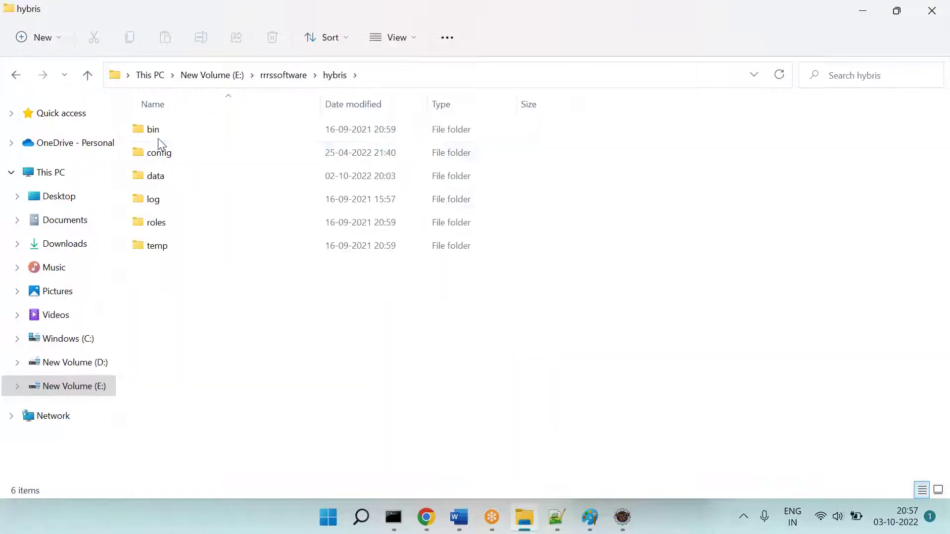
pyautogui.doubleClick(154, 136)
pyautogui.doubleClick(176, 179)
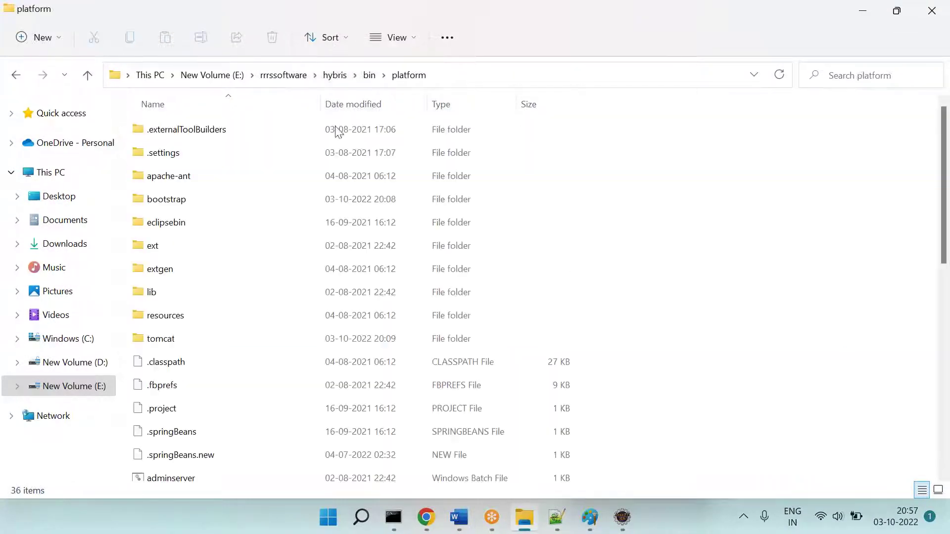
# Step: Open a command prompt in the platform folder, begin typing ant initialize, and move the window aside
pyautogui.click(497, 75)
pyautogui.write('cmd')
pyautogui.press('Return')
pyautogui.write('a')
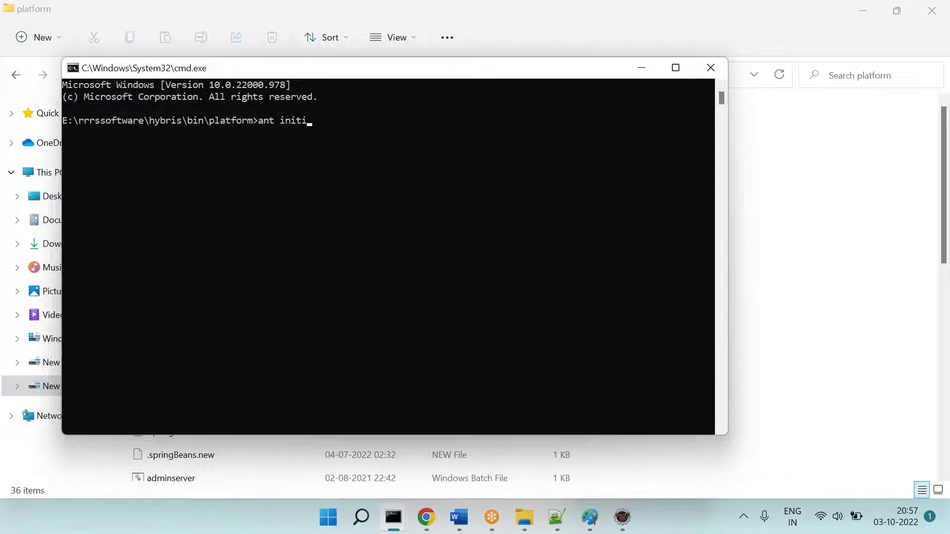
pyautogui.moveTo(492, 77); pyautogui.dragTo(619, 126)
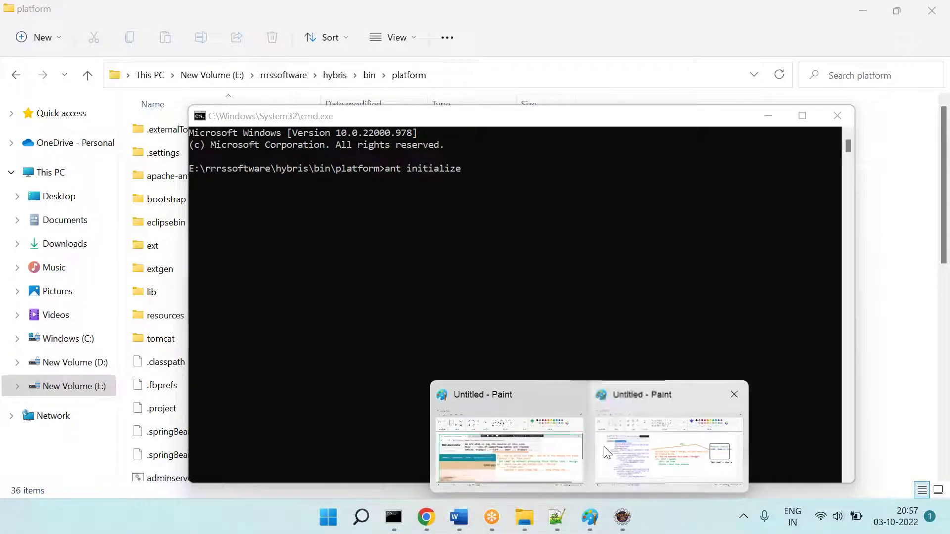
# Step: Paste the screenshot and add notes '1 - 2 Hrs ... Depends on your PC' and '1] Don't close this cmd windows'
pyautogui.click(604, 449)
pyautogui.hotkey('ctrl', 'v')
pyautogui.moveTo(425, 322); pyautogui.dragTo(422, 307)
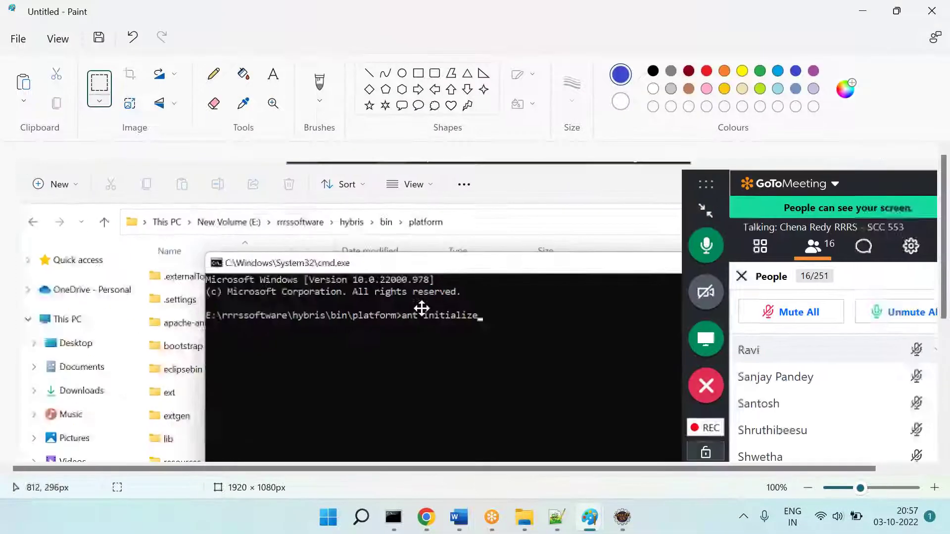
pyautogui.click(273, 74)
pyautogui.moveTo(251, 331); pyautogui.dragTo(570, 392)
pyautogui.write('1 - 2 Hrs ... De')
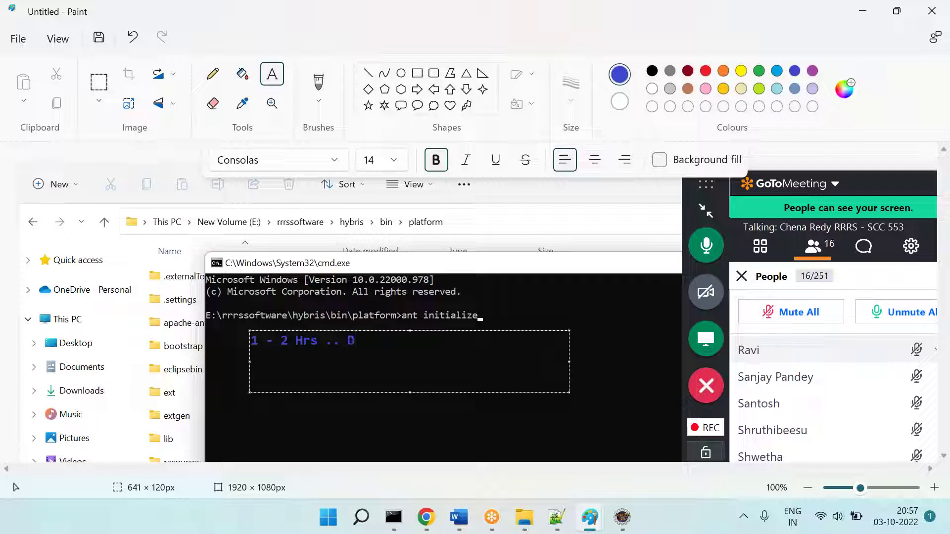
pyautogui.write('pendso n your PC.')
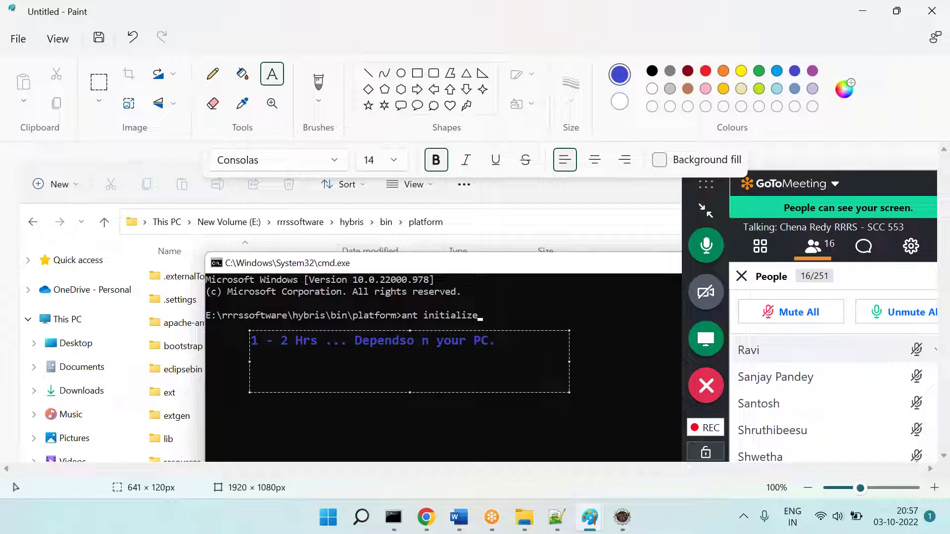
pyautogui.press('Return')
pyautogui.write('=====>    ')
pyautogui.write('During ')
pyautogui.write('this time      ')
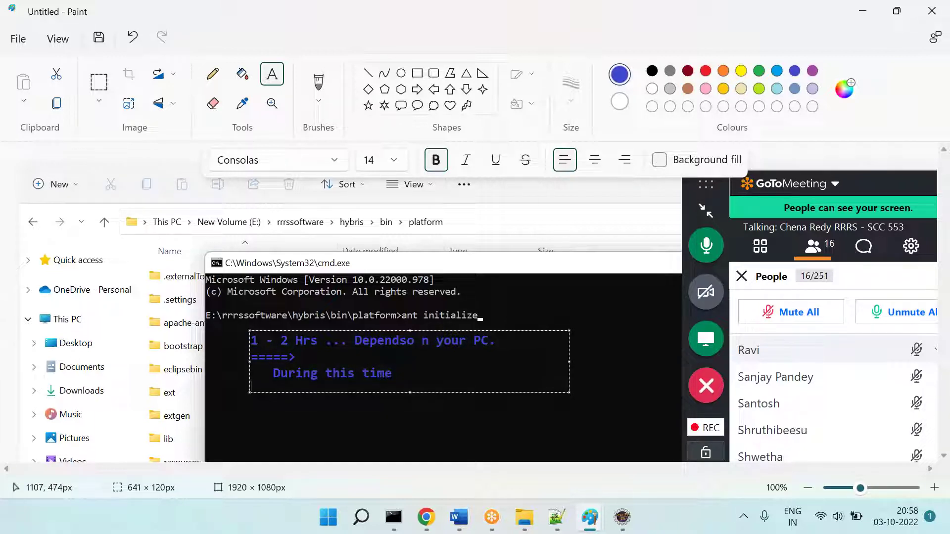
pyautogui.write('11 Doo')
pyautogui.press('Return')
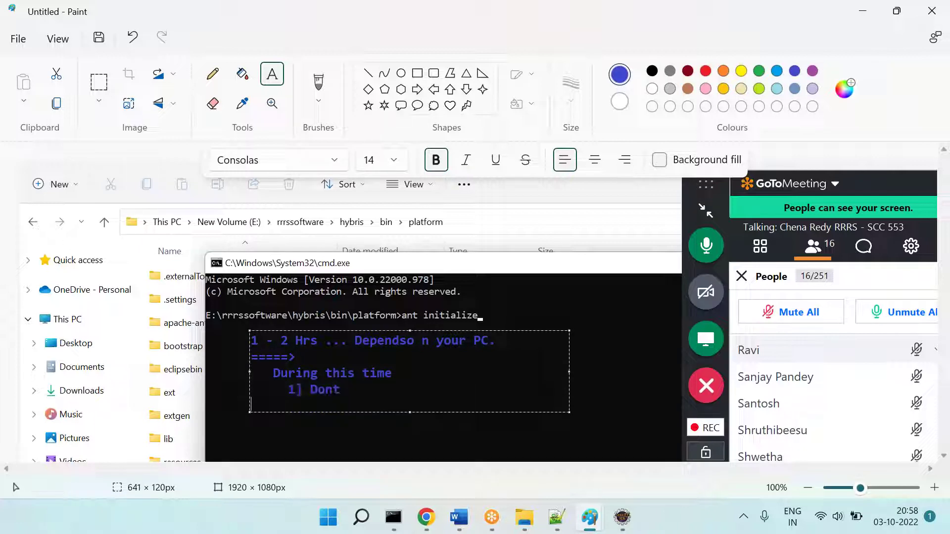
pyautogui.write('lose this ')
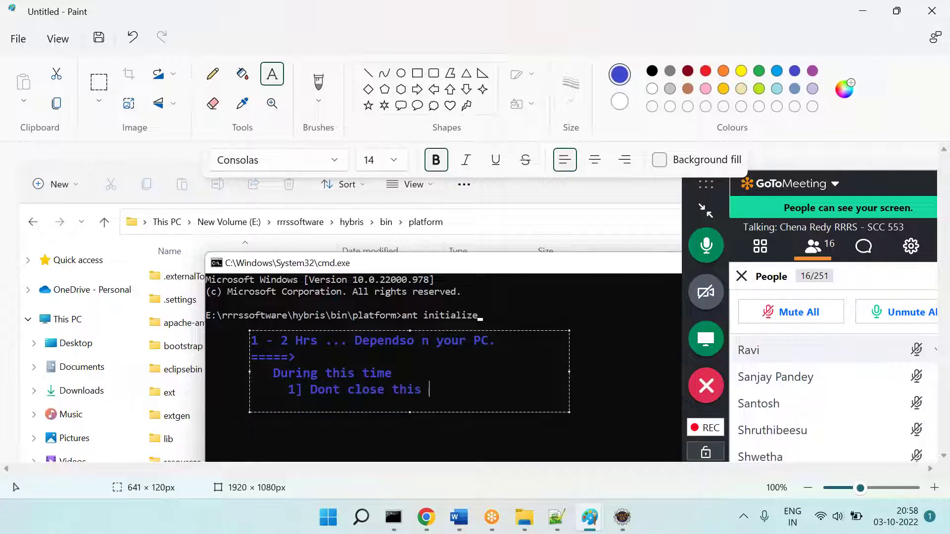
pyautogui.write('com')
pyautogui.press('BackSpace')
pyautogui.press('BackSpace')
pyautogui.write('md windows')
# Step: Add the second warning '2] Don't make your system go to sleep mode' and widen the text box
pyautogui.press('Return')
pyautogui.write('2]')
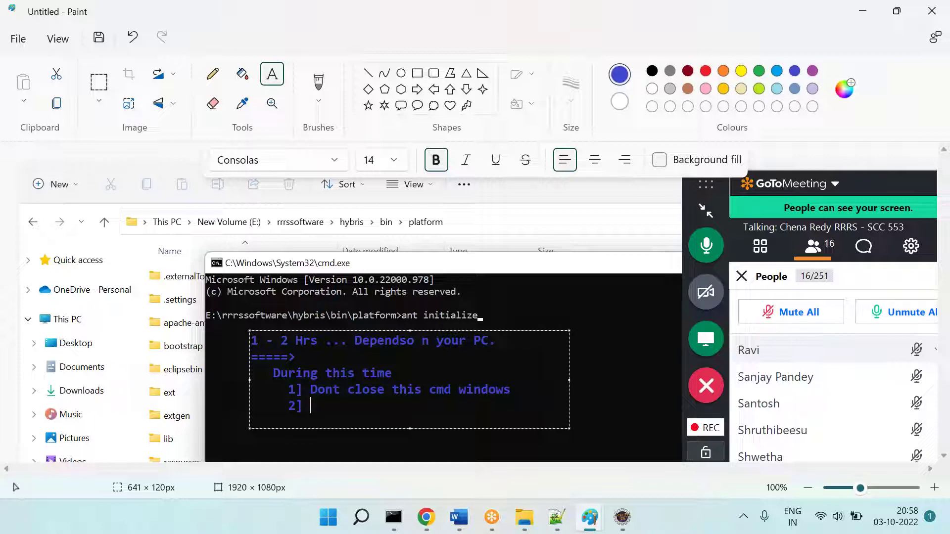
pyautogui.write('Le')
pyautogui.press('BackSpace')
pyautogui.press('BackSpace')
pyautogui.press('BackSpace')
pyautogui.write("Don't make")
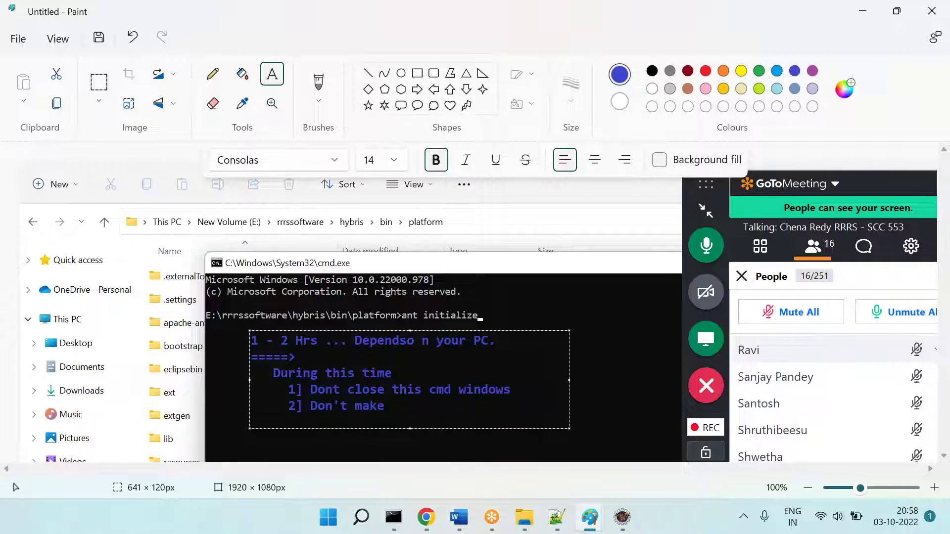
pyautogui.write(' your system so')
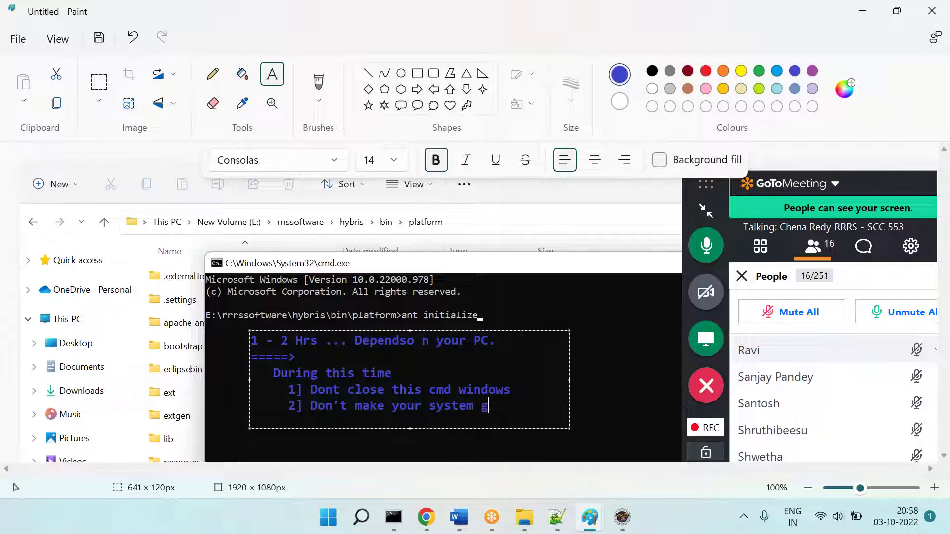
pyautogui.write(' sleep mode')
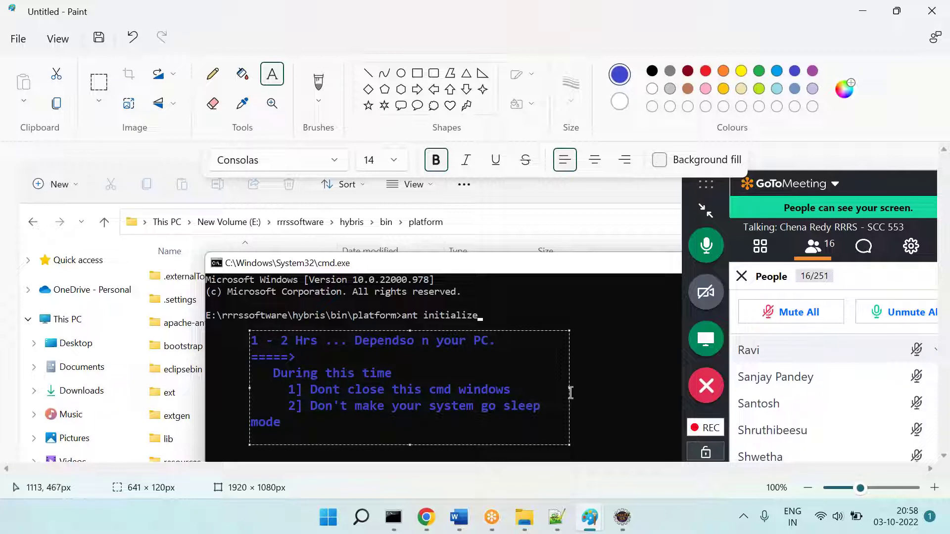
pyautogui.moveTo(570, 390); pyautogui.dragTo(603, 395)
# Step: Cut out the annotated command-window region and erase the meeting panel from the canvas
pyautogui.click(99, 82)
pyautogui.moveTo(139, 205)
pyautogui.mouseDown()
pyautogui.moveTo(510, 365)
pyautogui.moveTo(616, 425)
pyautogui.mouseUp()
pyautogui.press('Delete')
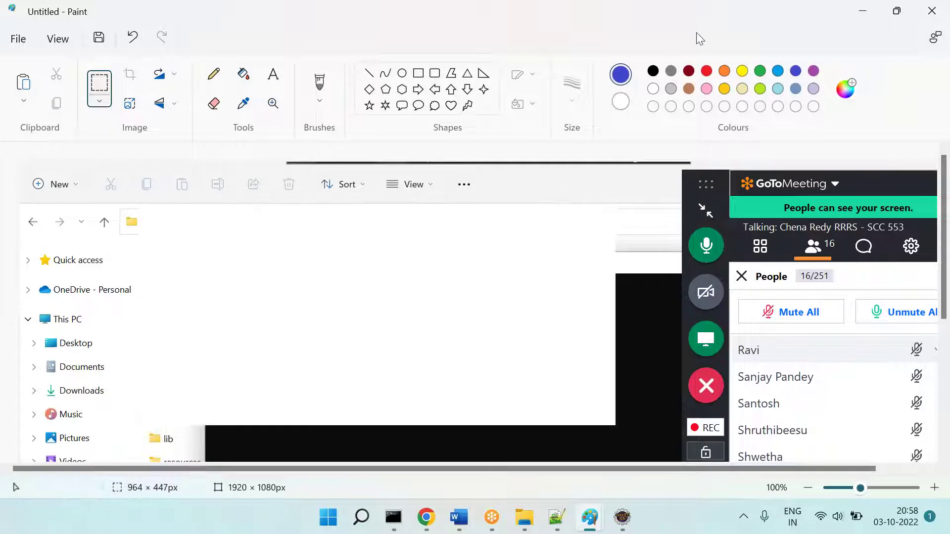
pyautogui.click(693, 62)
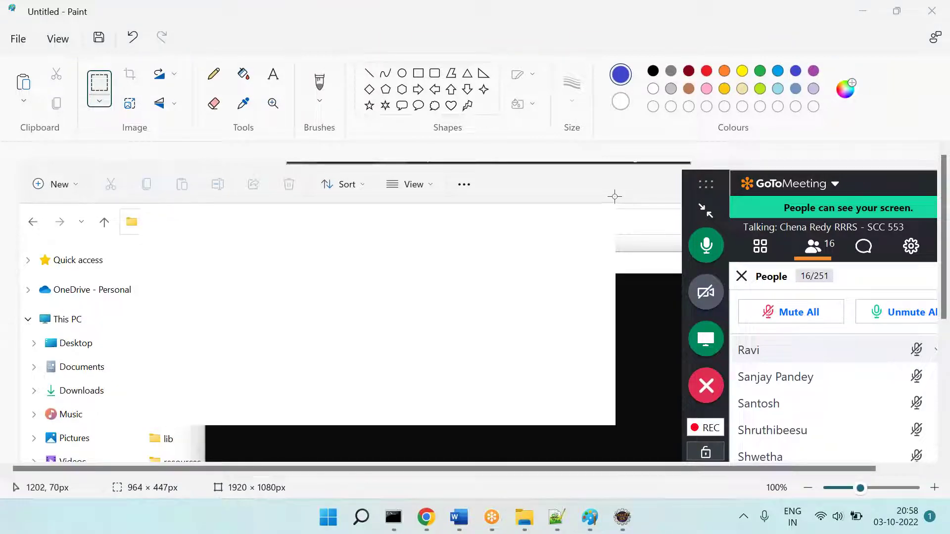
pyautogui.moveTo(678, 173)
pyautogui.mouseDown()
pyautogui.moveTo(834, 343)
pyautogui.moveTo(949, 529)
pyautogui.mouseUp()
pyautogui.press('Delete')
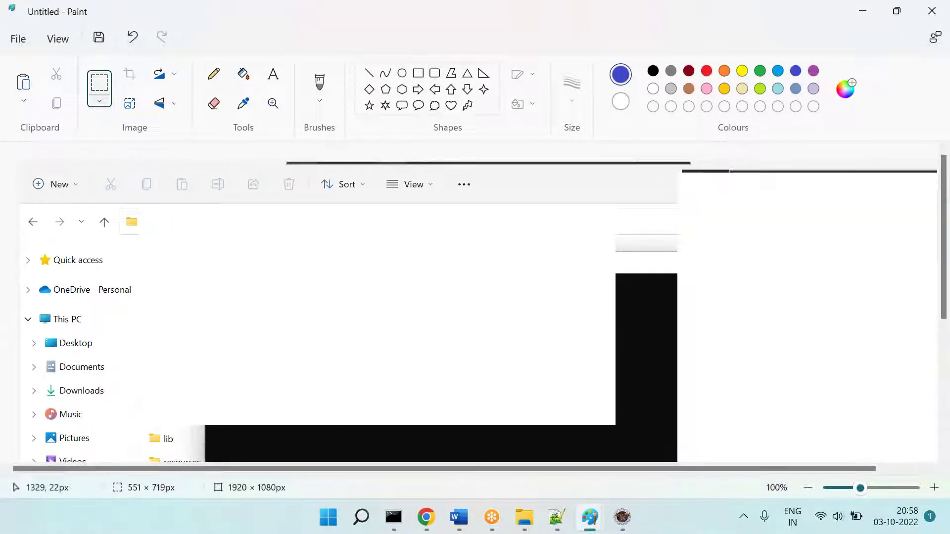
# Step: Paste the annotated ant initialize screenshot into the Word notes
pyautogui.click(458, 518)
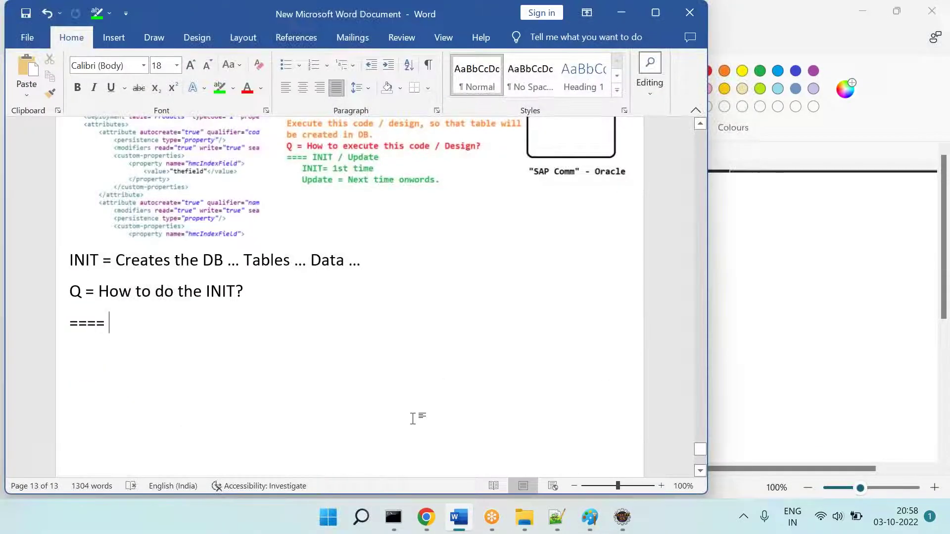
pyautogui.hotkey('ctrl', 'v')
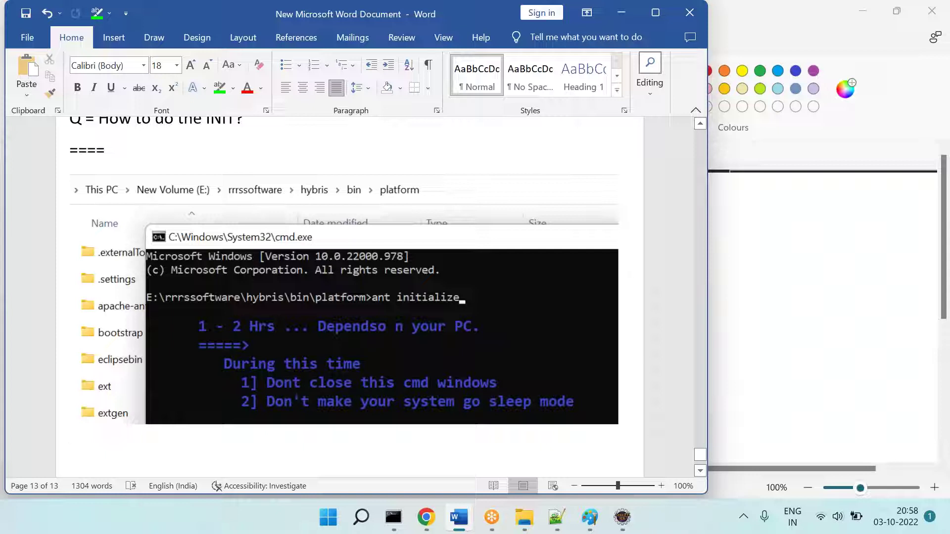
pyautogui.scroll(-3, 494, 319)
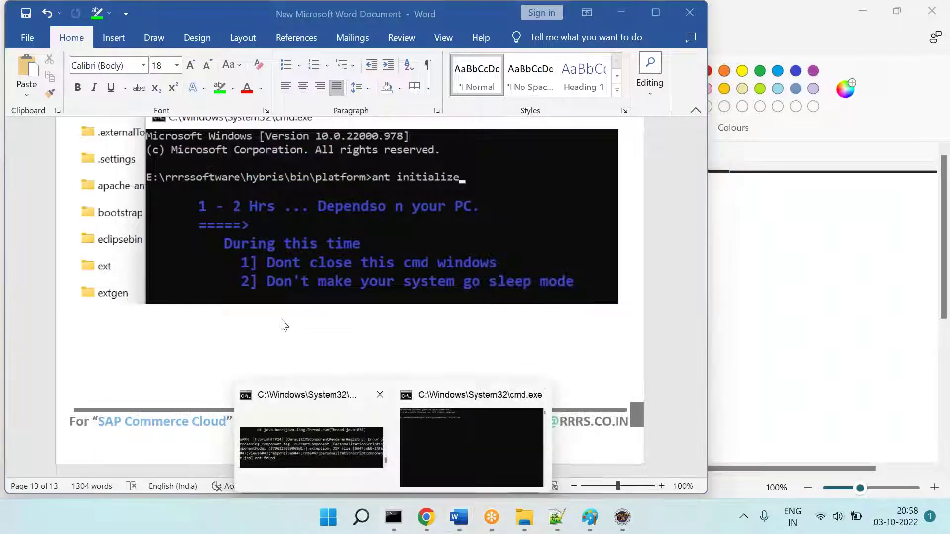
pyautogui.scroll(2, 348, 304)
pyautogui.scroll(-2, 358, 292)
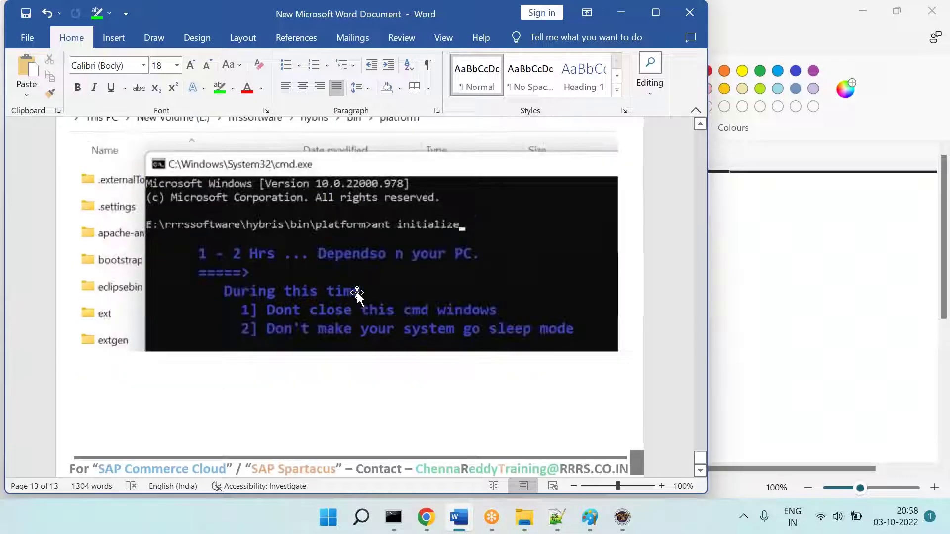
# Step: Below it, type '==== I already done before this sessions.'
pyautogui.write('====')
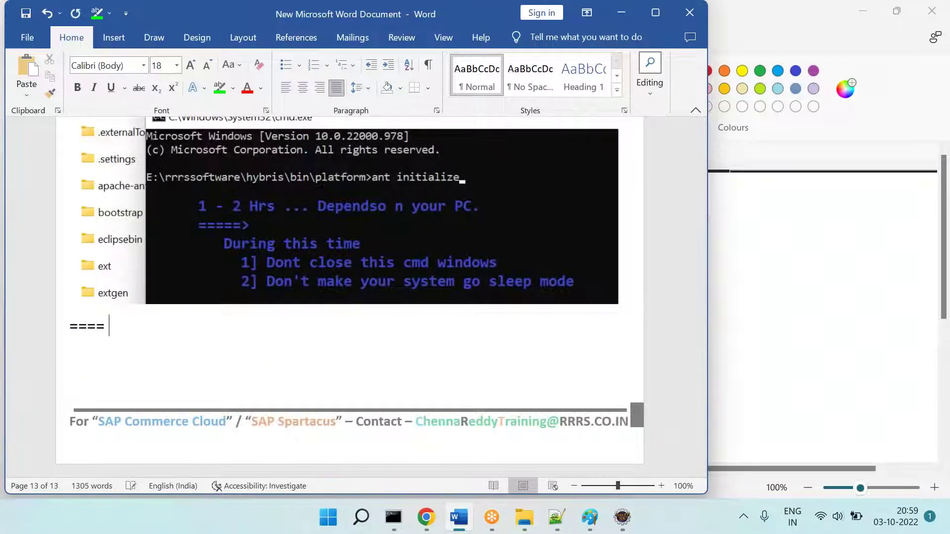
pyautogui.write(' I already doen b')
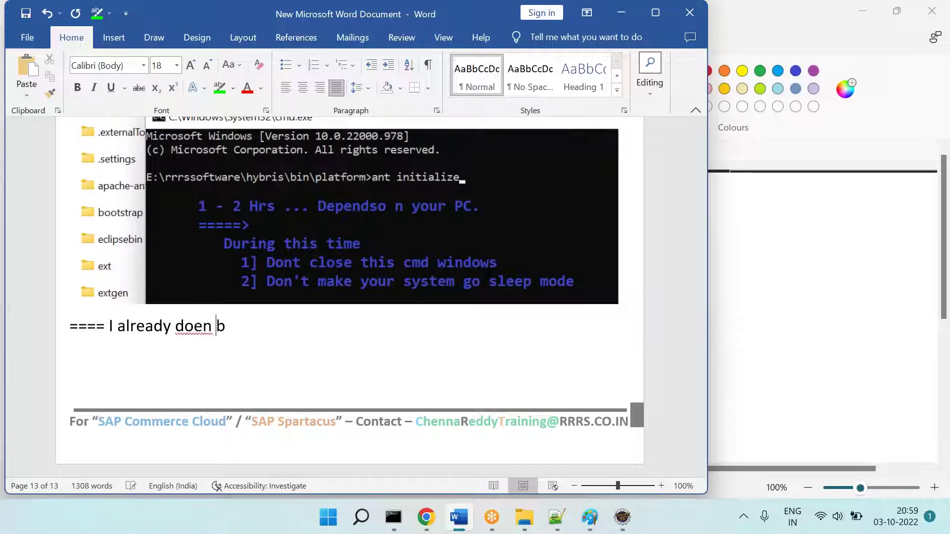
pyautogui.press('BackSpace')
pyautogui.press('BackSpace')
pyautogui.press('BackSpace')
pyautogui.press('BackSpace')
pyautogui.write('ne bfore th')
pyautogui.press('BackSpace')
pyautogui.press('BackSpace')
pyautogui.press('BackSpace')
pyautogui.press('Left')
pyautogui.press('BackSpace')
pyautogui.press('BackSpace')
pyautogui.press('Delete')
pyautogui.press('BackSpace')
pyautogui.write('efore this sessions.')
# Step: Add a '====' separator line, undoing Word's automatic border
pyautogui.press('Return')
pyautogui.press('Tab')
pyautogui.write('====')
pyautogui.press('Return')
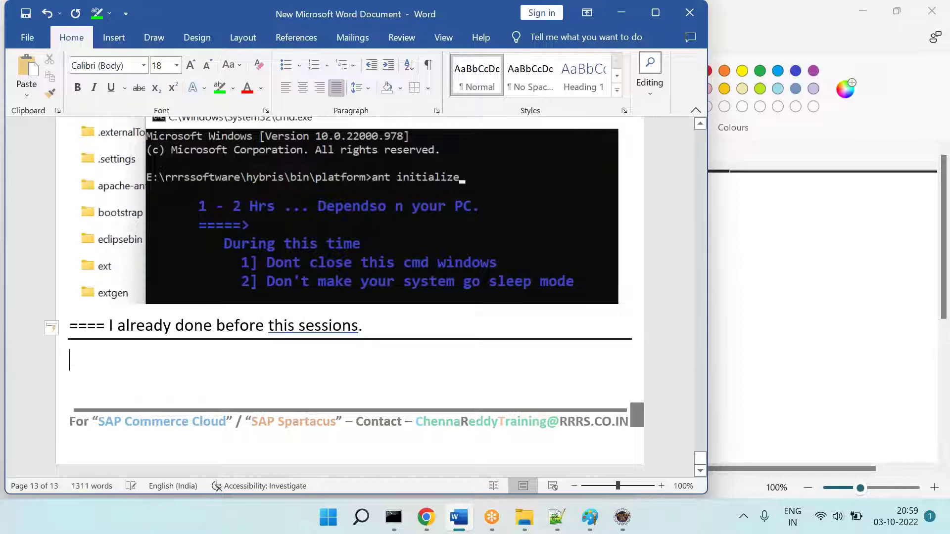
pyautogui.hotkey('ctrl', 'z')
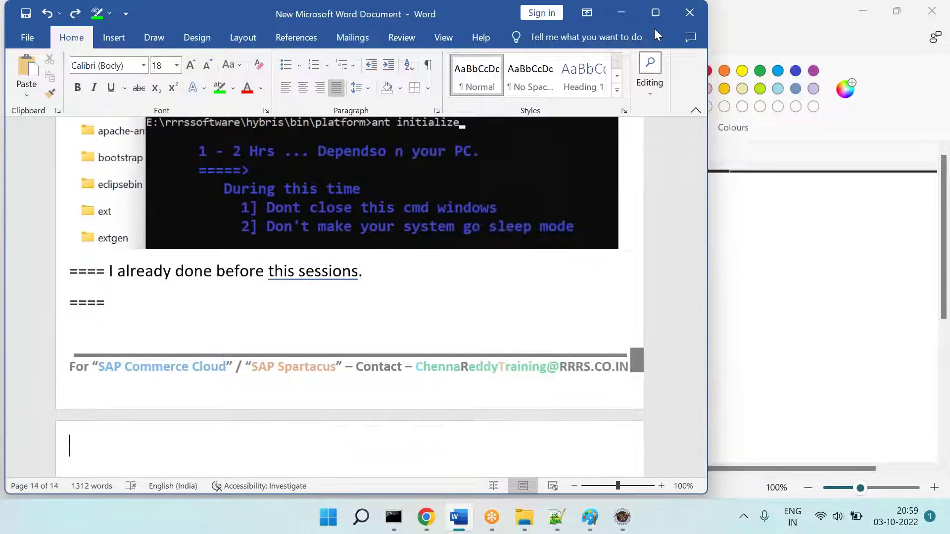
pyautogui.scroll(-2, 424, 251)
pyautogui.scroll(10, 424, 250)
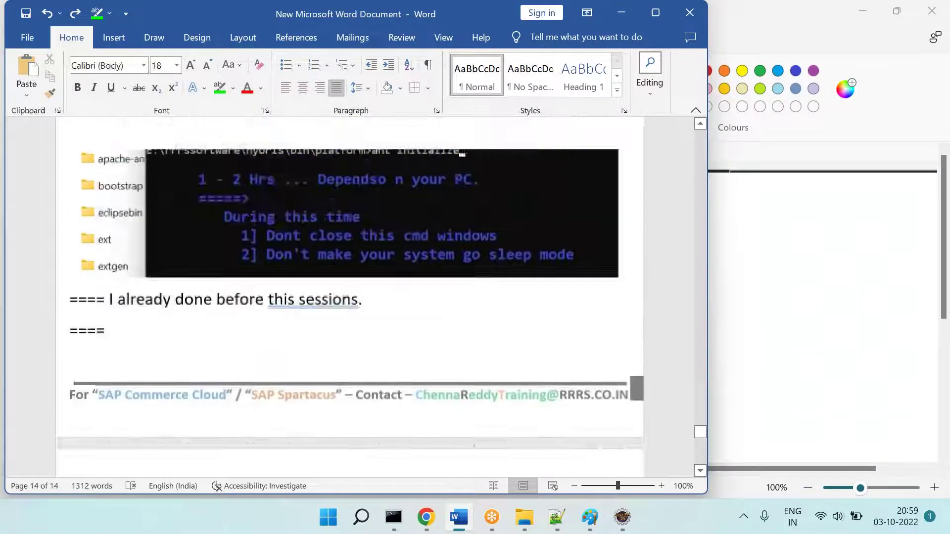
pyautogui.scroll(-7, 424, 251)
pyautogui.scroll(11, 424, 250)
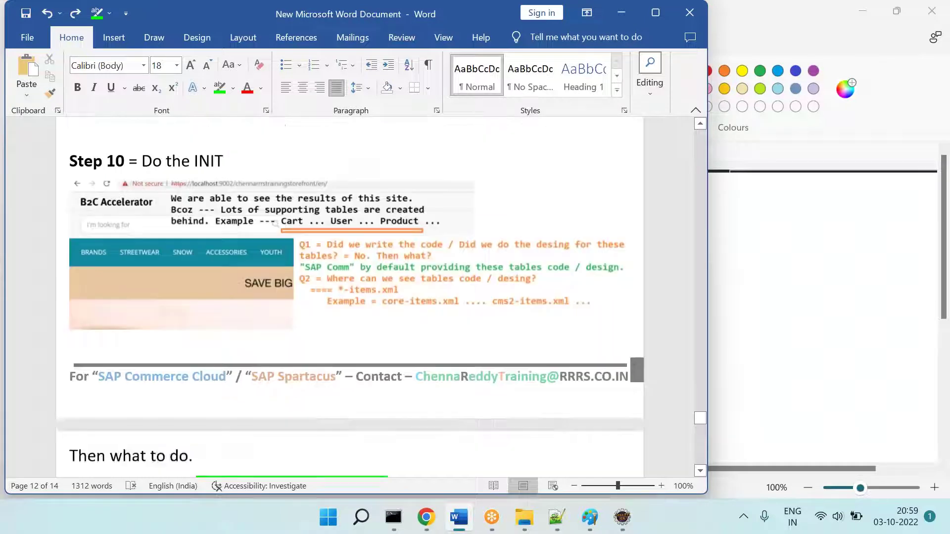
pyautogui.scroll(-6, 483, 453)
pyautogui.scroll(-10, 509, 431)
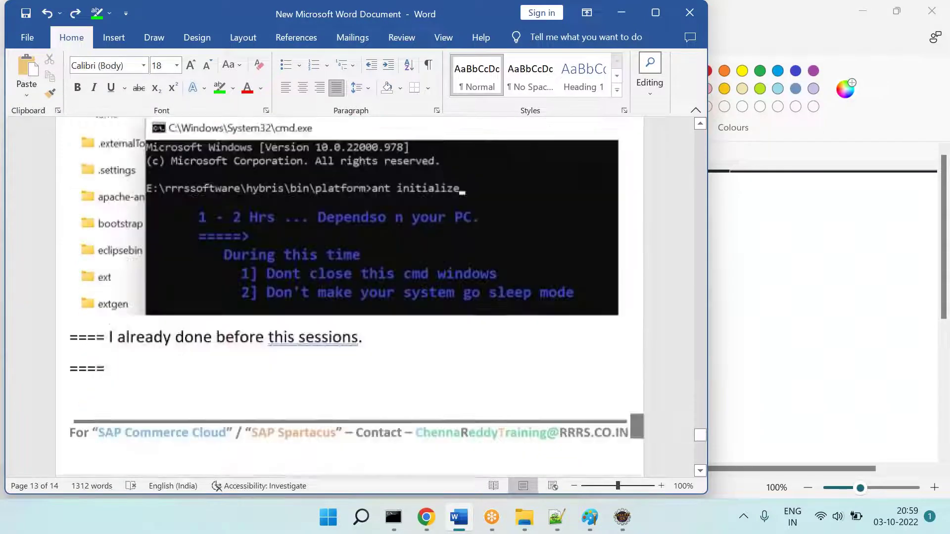
# Step: Start the new page with 'Assume that - INIT is done.'
pyautogui.write('Q = Where can we')
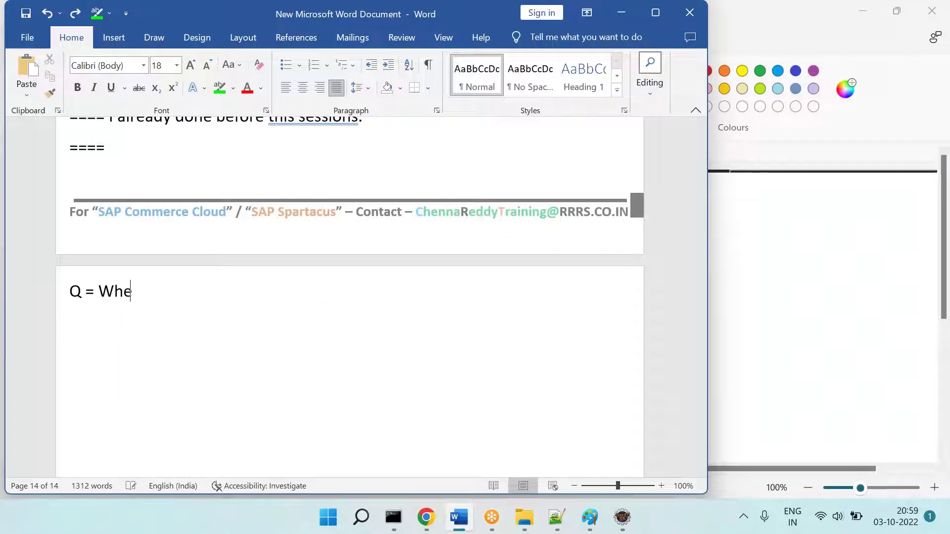
pyautogui.press('BackSpace')
pyautogui.press('BackSpace')
pyautogui.press('BackSpace')
pyautogui.press('BackSpace')
pyautogui.press('BackSpace')
pyautogui.press('BackSpace')
pyautogui.press('BackSpace')
pyautogui.press('BackSpace')
pyautogui.press('BackSpace')
pyautogui.press('BackSpace')
pyautogui.press('BackSpace')
pyautogui.press('BackSpace')
pyautogui.press('BackSpace')
pyautogui.press('BackSpace')
pyautogui.press('BackSpace')
pyautogui.press('BackSpace')
pyautogui.press('BackSpace')
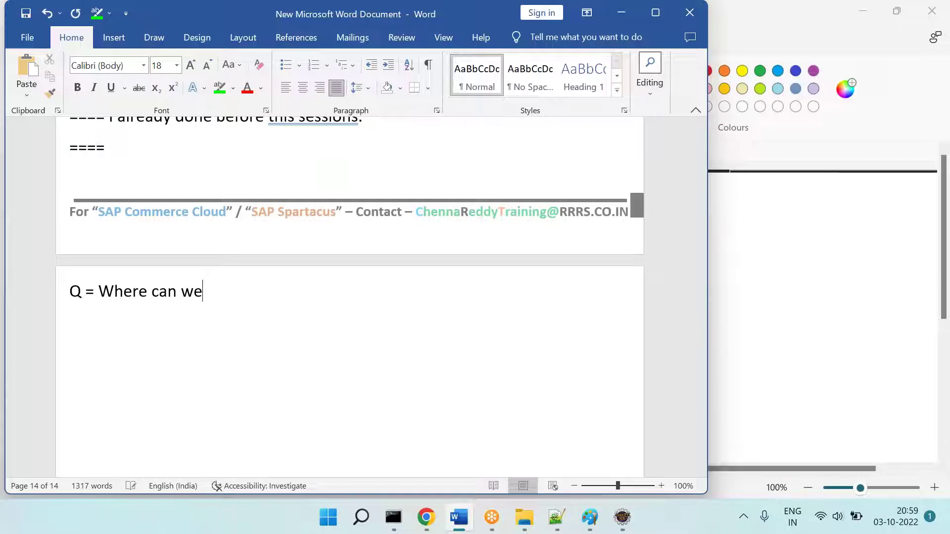
pyautogui.write('Assuem t')
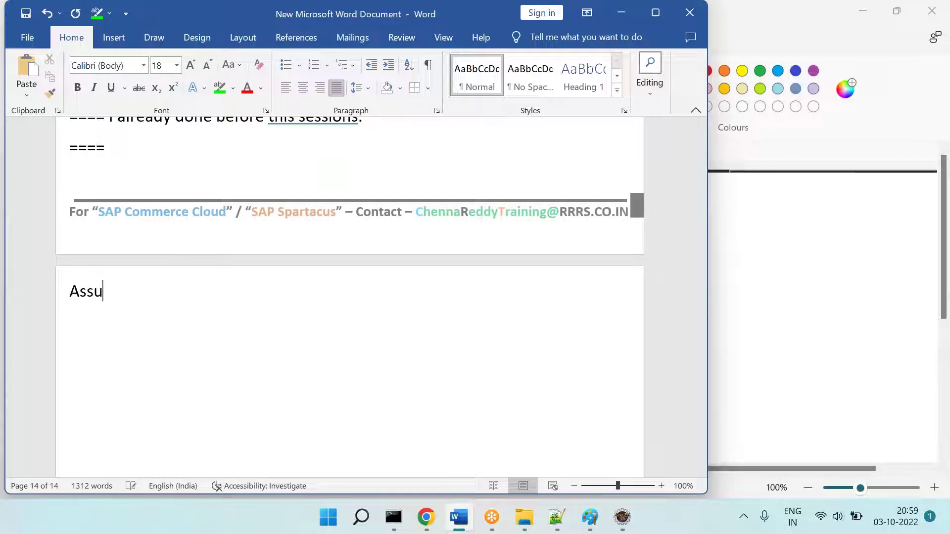
pyautogui.press('BackSpace')
pyautogui.press('BackSpace')
pyautogui.write('me that - INIT is done.')
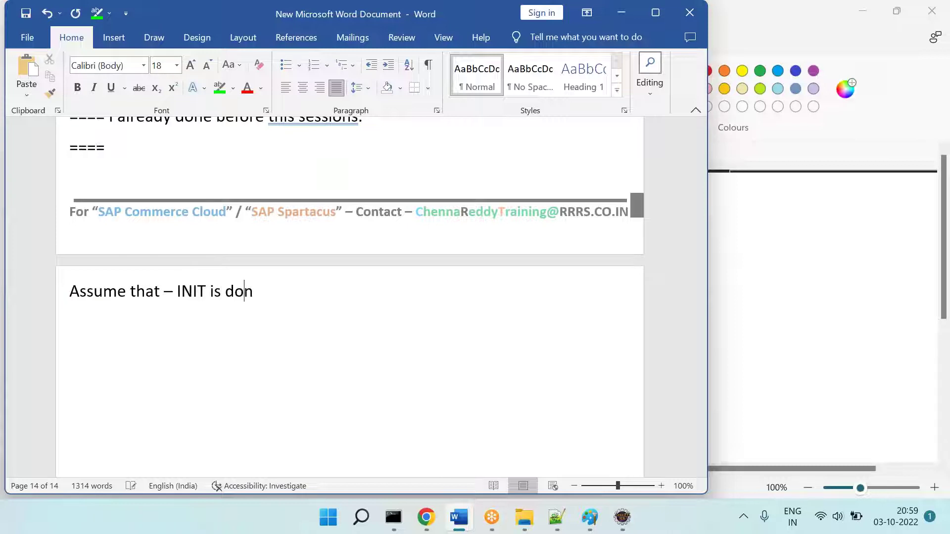
pyautogui.write('Q = Where can we see the "')
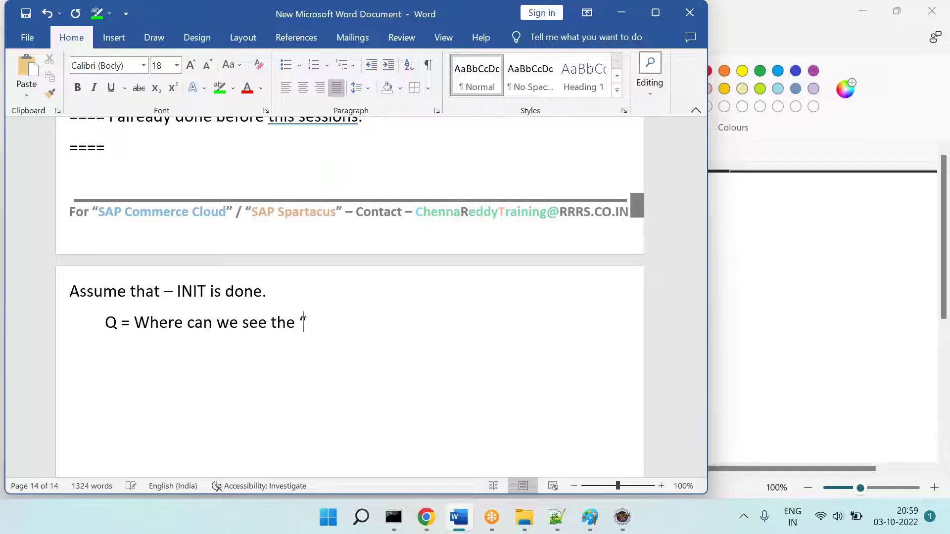
# Step: Ask 'Q = Where can we see the "SAP Comm" DB / Tables / Tables - Data?' and begin 'Ans === If HSQL DB -- then'
pyautogui.write('SAP COmm" tables')
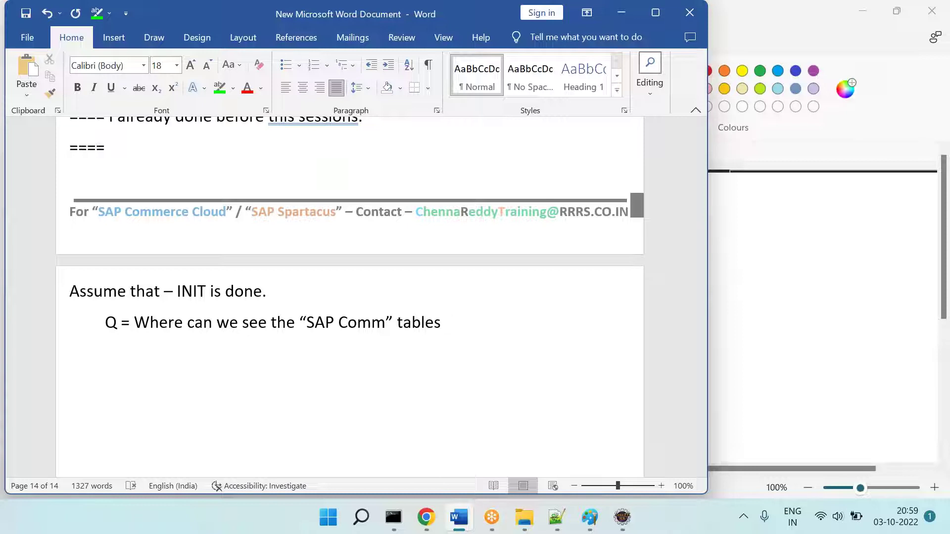
pyautogui.press('BackSpace')
pyautogui.press('BackSpace')
pyautogui.press('BackSpace')
pyautogui.press('BackSpace')
pyautogui.press('BackSpace')
pyautogui.write('DB / Tables / Tables')
pyautogui.press('BackSpace')
pyautogui.write('es - Data?')
pyautogui.press('Return')
pyautogui.write('Ans === If HSQ')
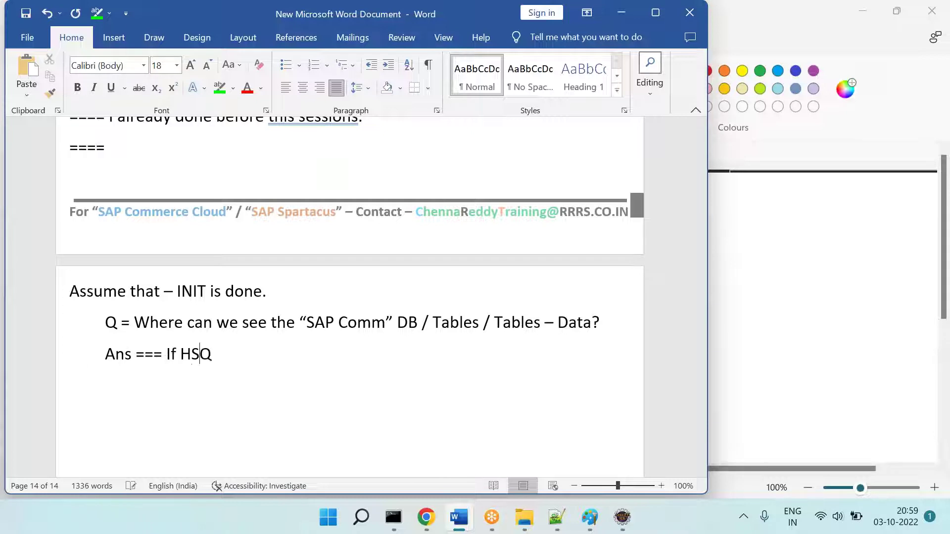
pyautogui.write('L DB -- then')
pyautogui.press('Return')
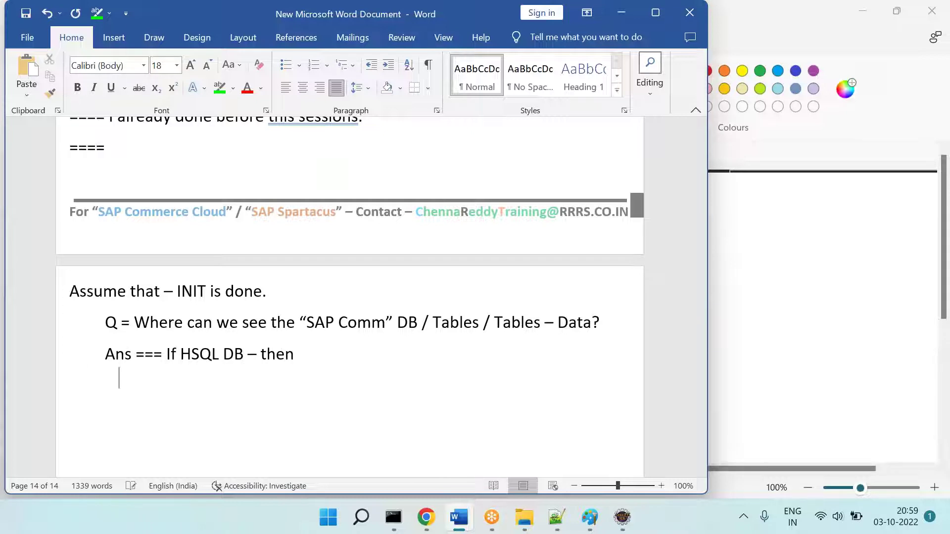
# Step: Go from rrrssoftware to hybris\data\hsqldb, select mydb.data, and select the folder path in the address bar
pyautogui.click(524, 517)
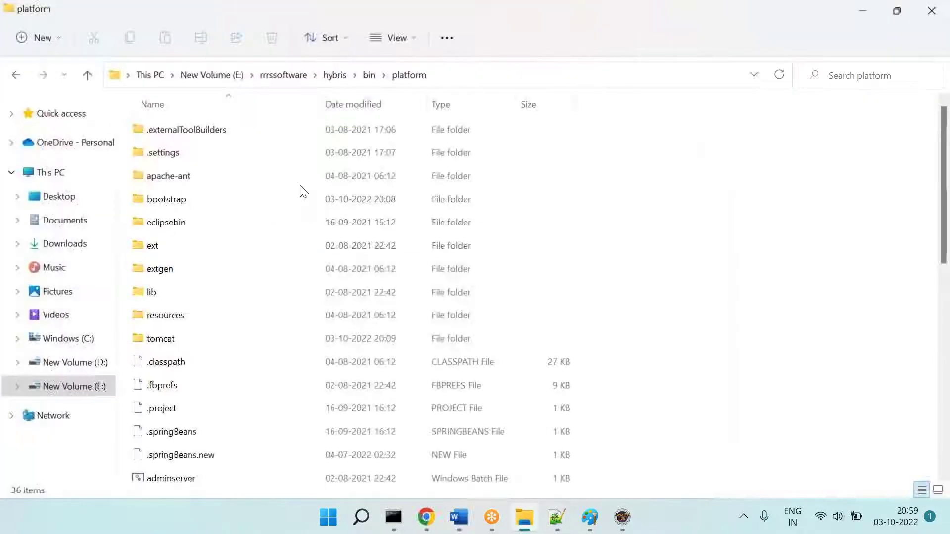
pyautogui.click(290, 76)
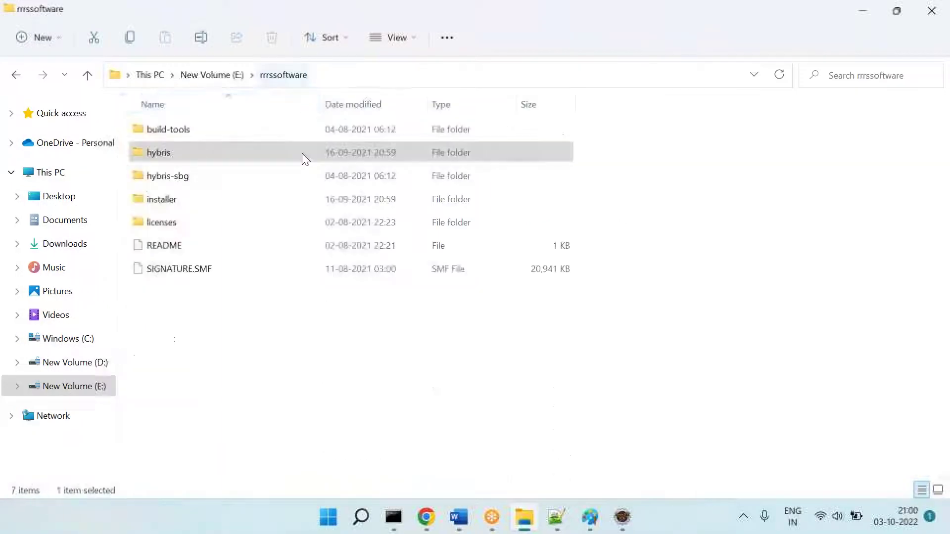
pyautogui.doubleClick(156, 159)
pyautogui.click(159, 158)
pyautogui.click(159, 171)
pyautogui.doubleClick(160, 171)
pyautogui.doubleClick(179, 172)
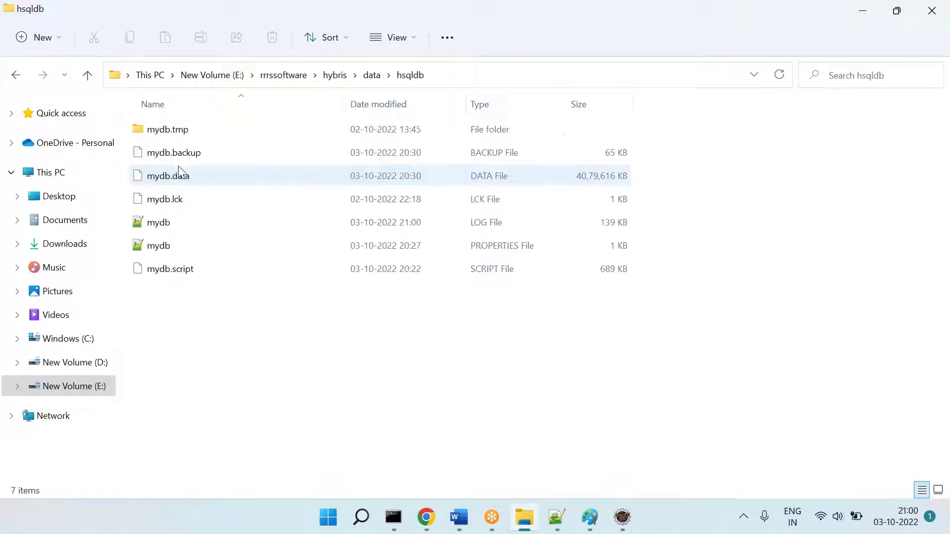
pyautogui.click(171, 178)
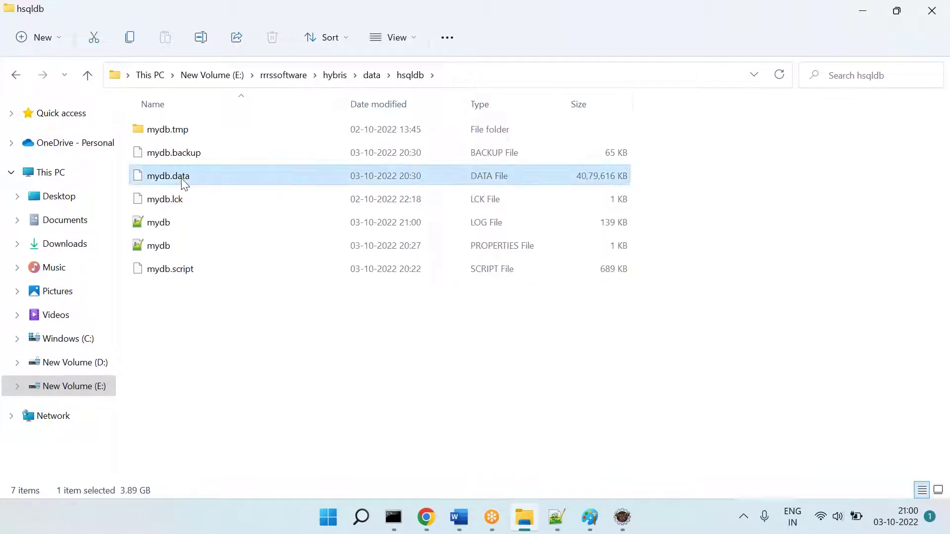
pyautogui.click(483, 77)
# Step: Paste the hsqldb path plus '\mydb.data' into the notes and highlight mydb.data green
pyautogui.hotkey('ctrl', 'c')
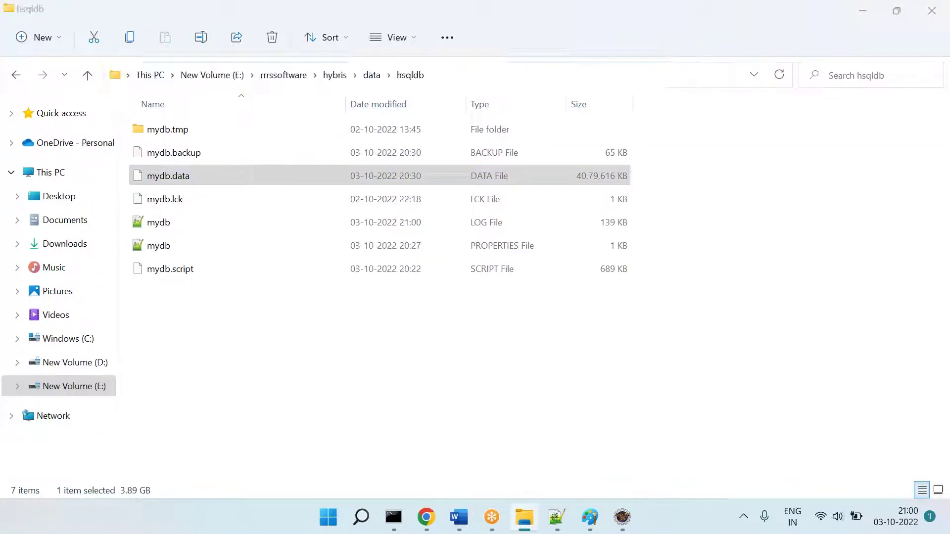
pyautogui.hotkey('alt', 'Tab')
pyautogui.hotkey('ctrl', 'v')
pyautogui.write('\\')
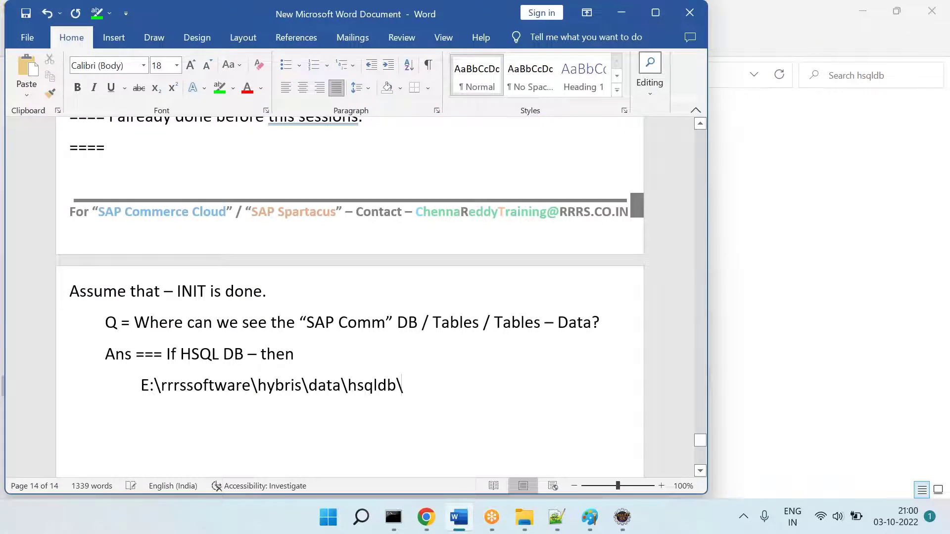
pyautogui.write('mydb.data')
pyautogui.press('Return')
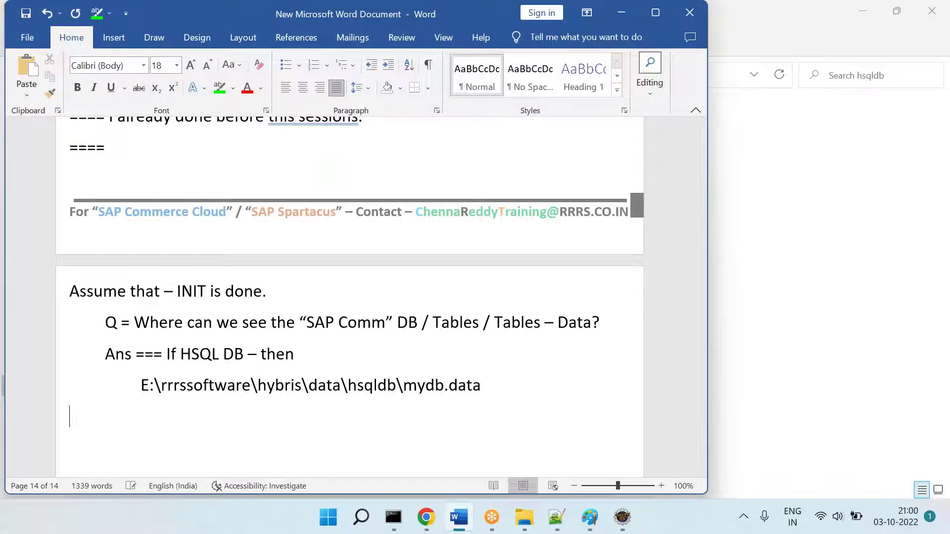
pyautogui.moveTo(493, 391); pyautogui.dragTo(404, 388)
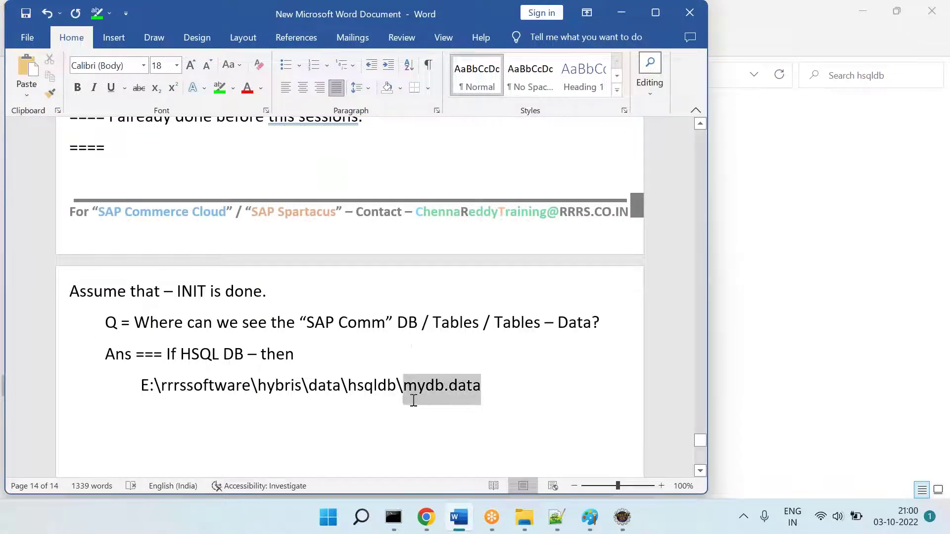
pyautogui.click(219, 88)
# Step: Add 'mydb.data === is encripted format. We can't udnerstand.' with mydb.data highlighted green, then reselect the file in Explorer
pyautogui.press('Down')
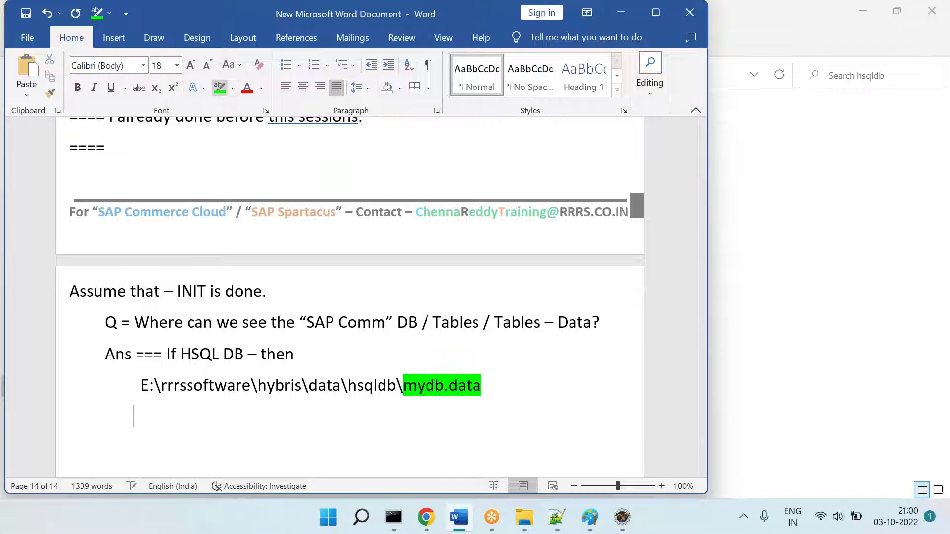
pyautogui.write('myd')
pyautogui.write('b.data === is ')
pyautogui.write('encripted forma')
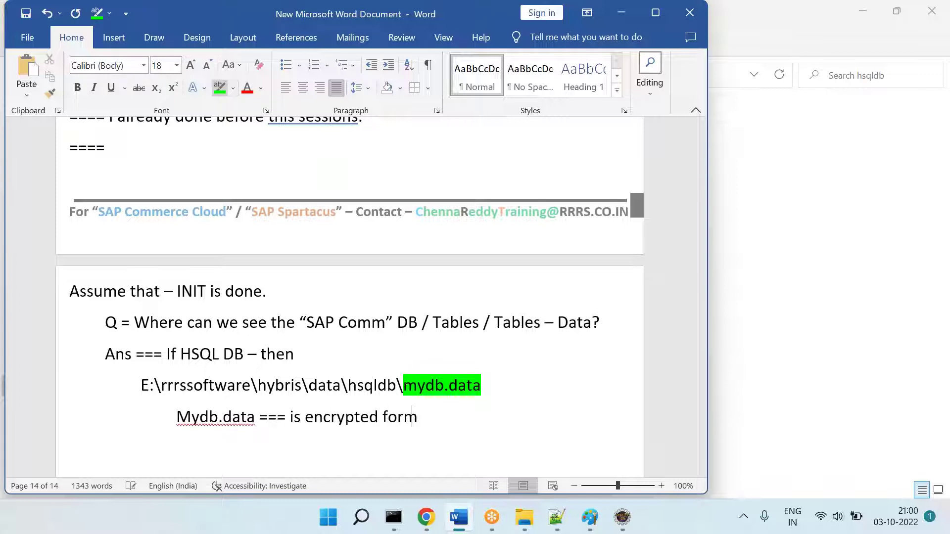
pyautogui.write("t. We can't udne")
pyautogui.write('rstand.')
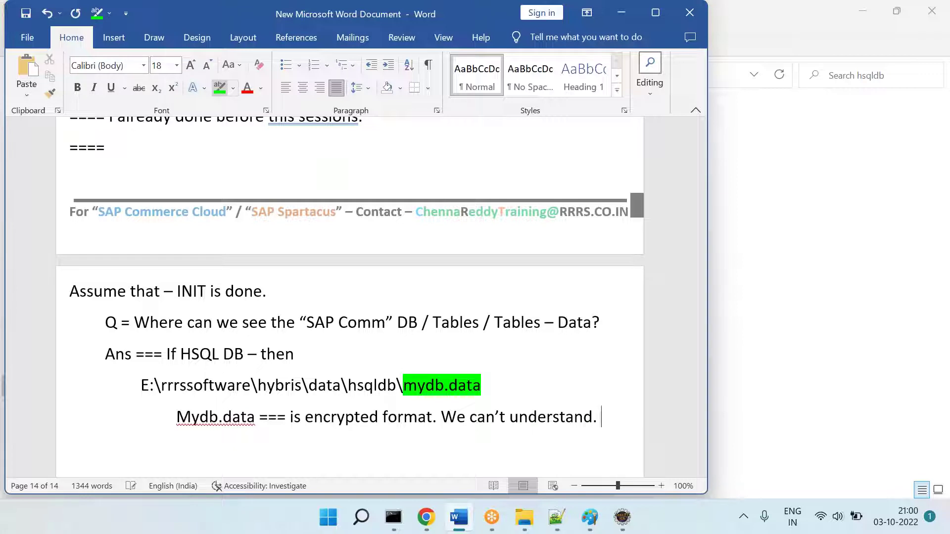
pyautogui.click(189, 416)
pyautogui.press('BackSpace')
pyautogui.write('m')
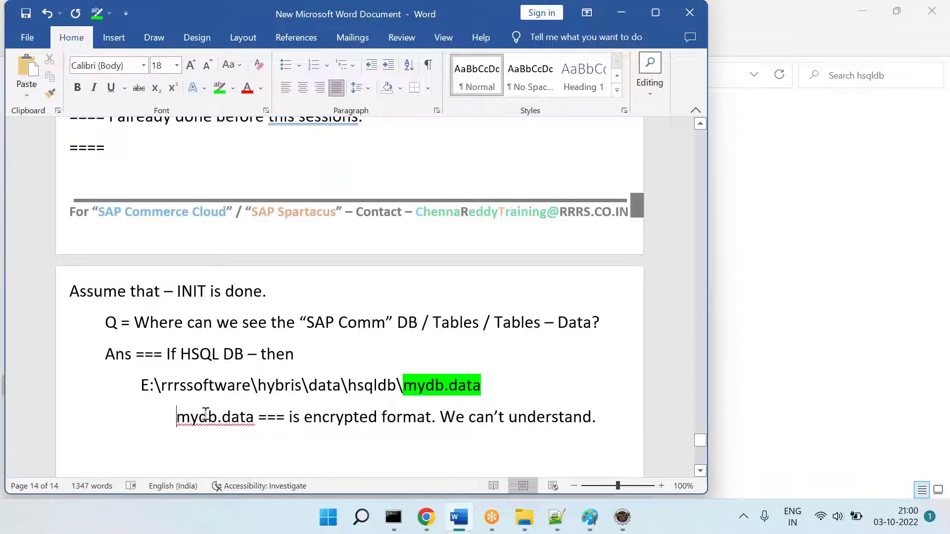
pyautogui.doubleClick(205, 420)
pyautogui.click(233, 88)
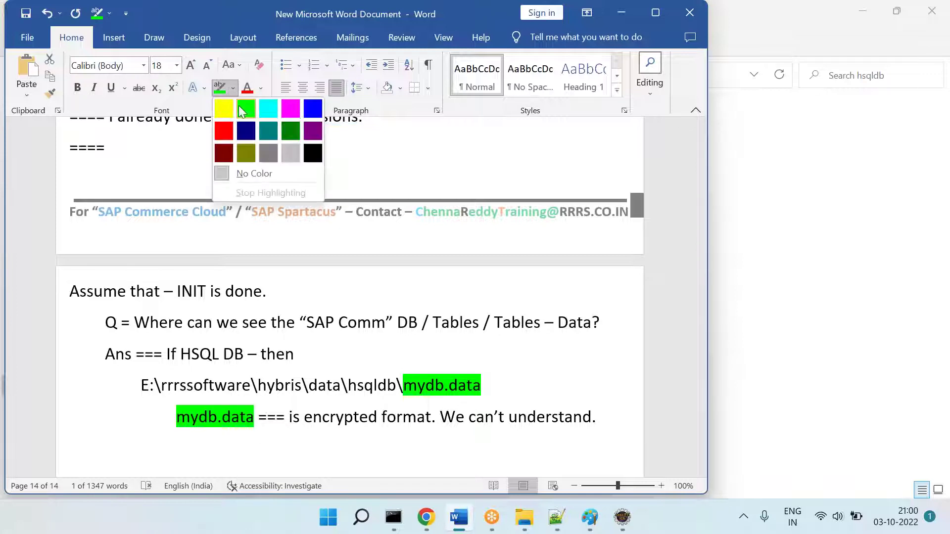
pyautogui.click(245, 107)
pyautogui.click(254, 448)
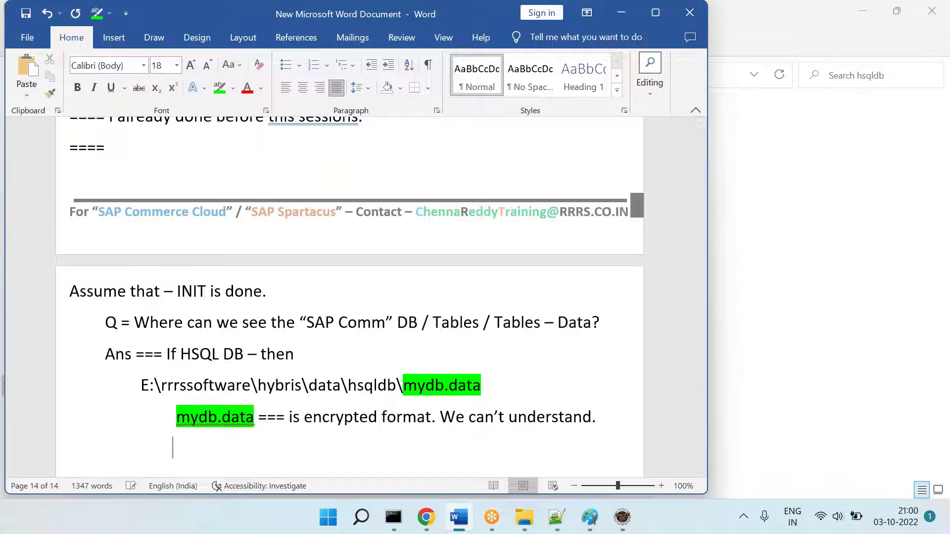
pyautogui.hotkey('alt', 'Tab')
pyautogui.click(188, 180)
# Step: Open mydb.data in Notepad++ past the huge-file warning, view its binary content, then close it
pyautogui.rightClick(188, 180)
pyautogui.click(262, 386)
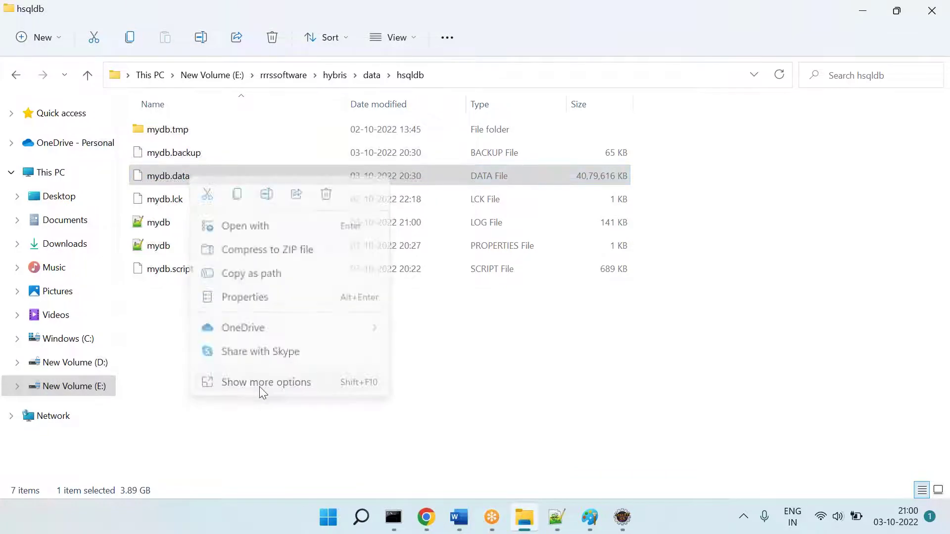
pyautogui.click(351, 148)
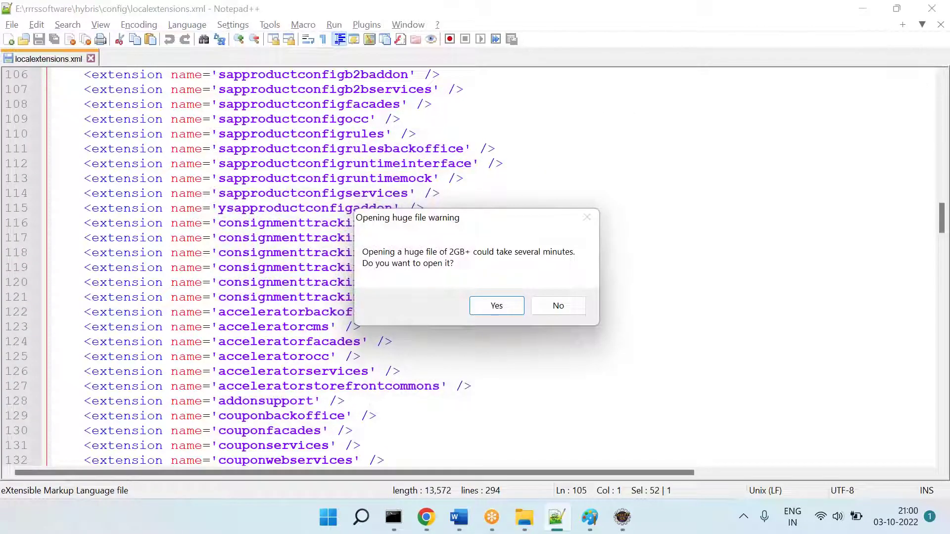
pyautogui.click(496, 308)
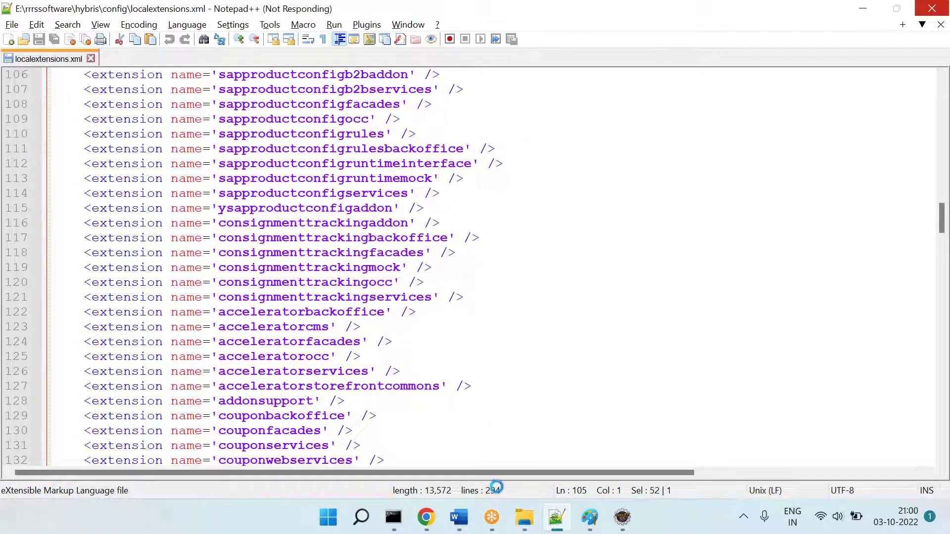
pyautogui.click(464, 528)
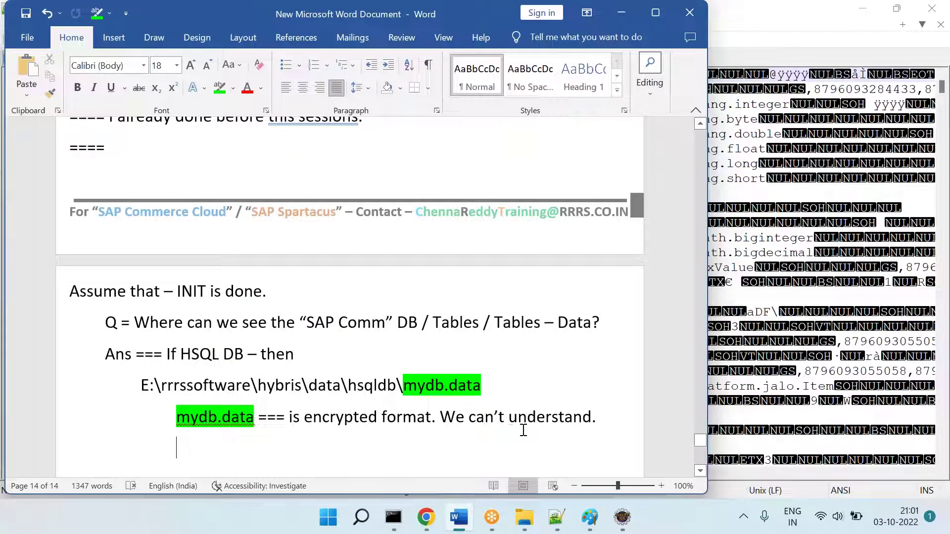
pyautogui.click(557, 517)
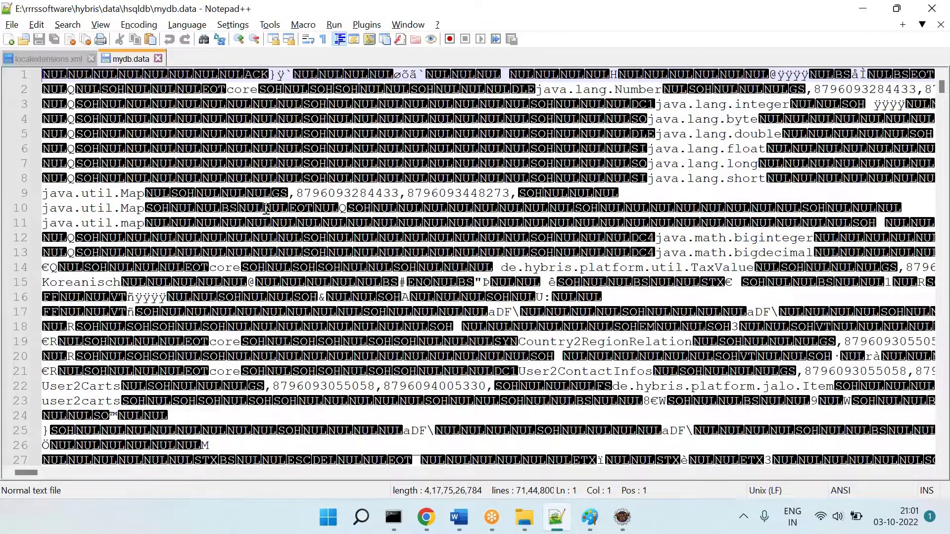
pyautogui.scroll(-20, 266, 209)
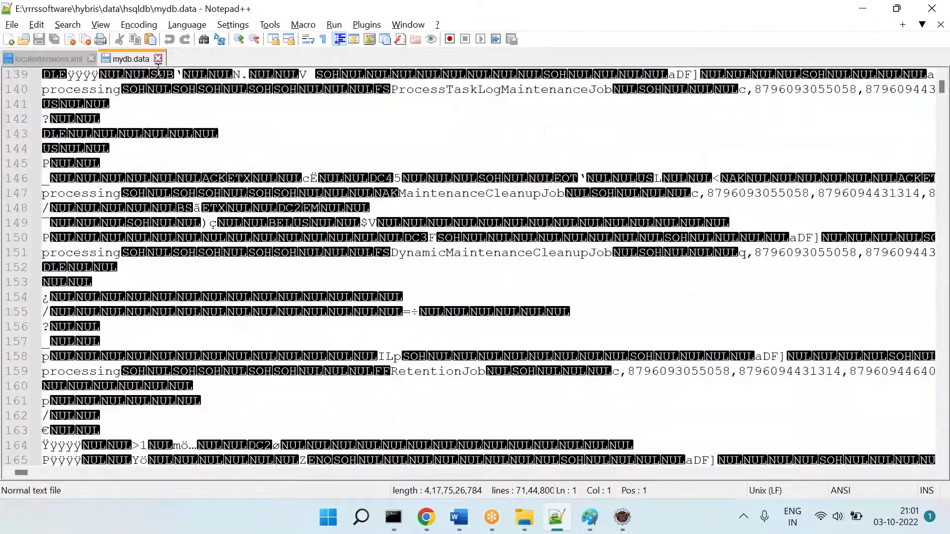
pyautogui.click(158, 58)
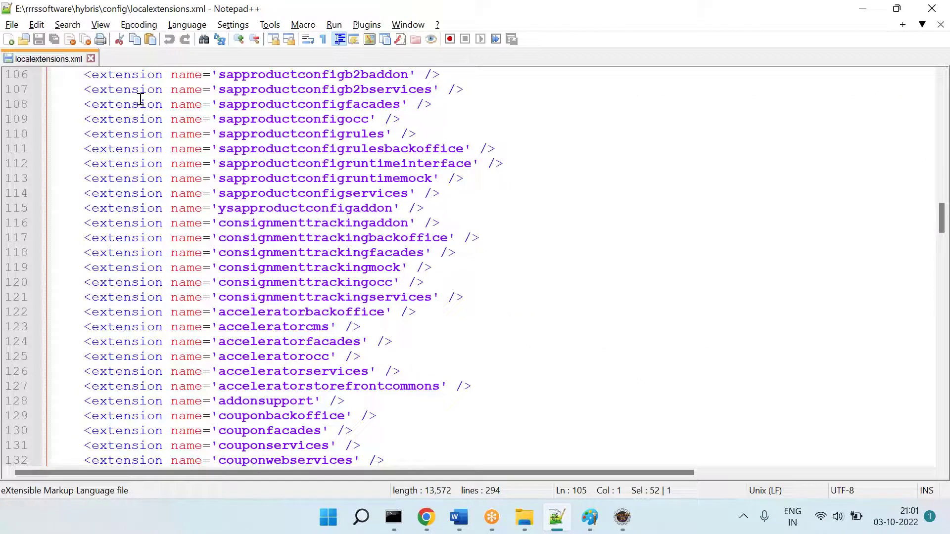
pyautogui.hotkey('alt', 'Tab')
# Step: Type the question 'Q = Then how to see the "SAP Comm" tables / data?' and an indented 'Ans ===' line
pyautogui.write('Q = ')
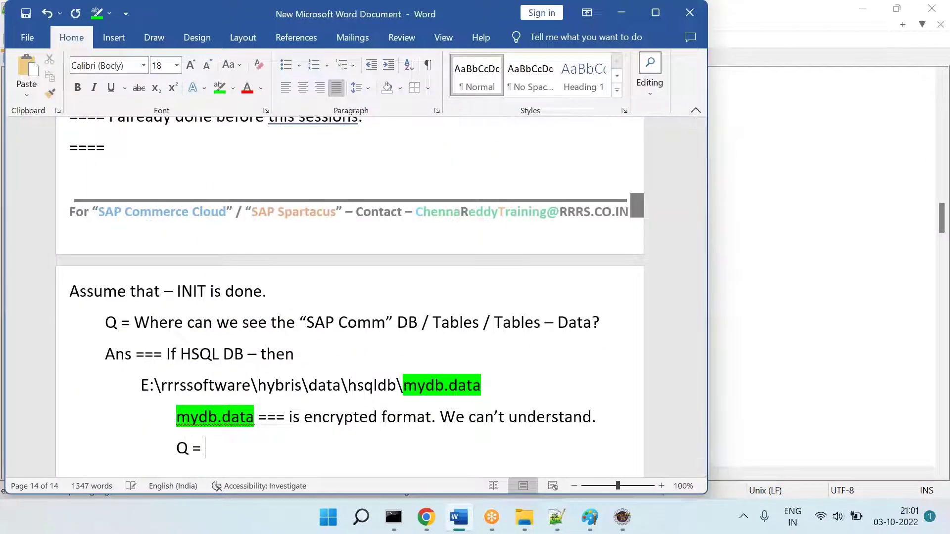
pyautogui.write('Then wh')
pyautogui.press('BackSpace')
pyautogui.press('BackSpace')
pyautogui.write('ho')
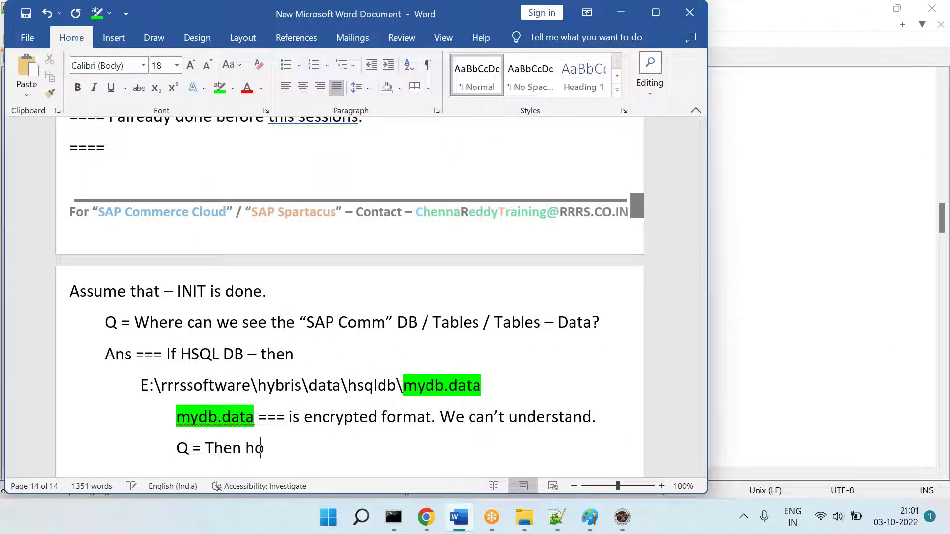
pyautogui.write('w to see the "SAP Comm”')
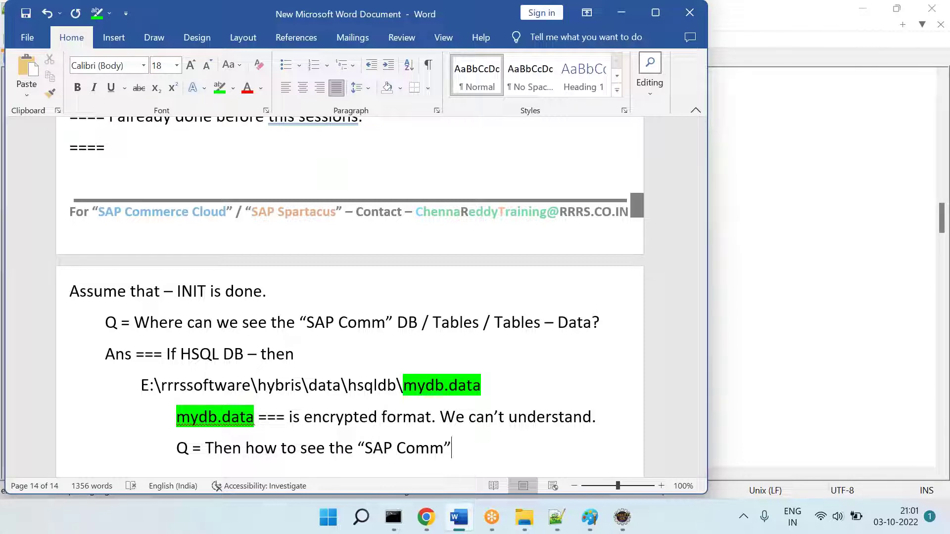
pyautogui.write('" tables / data?')
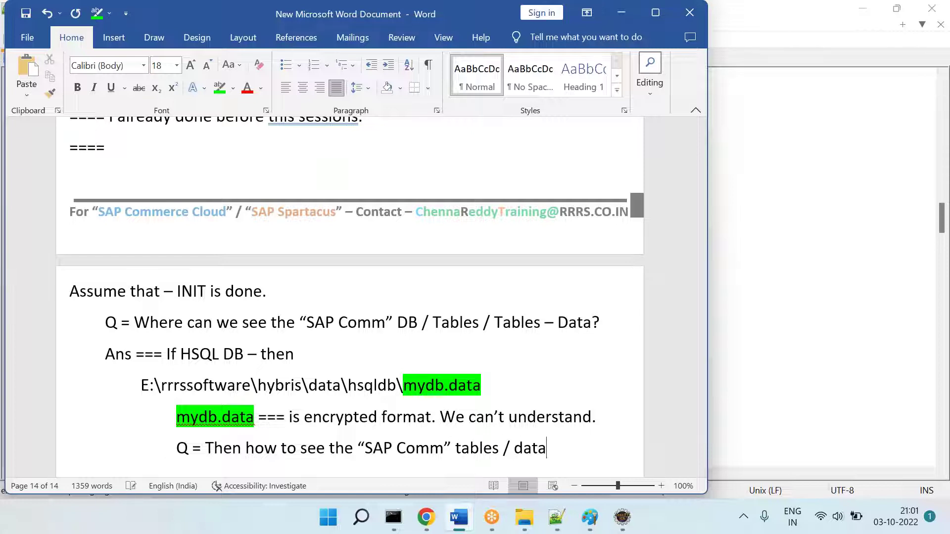
pyautogui.press('Return')
pyautogui.press('Tab')
pyautogui.press('Tab')
# Step: Add an indented 'Sol1 = We can use 3rd party plug' answer line
pyautogui.press('Tab')
pyautogui.write('Ans ===')
pyautogui.press('Return')
pyautogui.press('Tab')
pyautogui.press('Tab')
pyautogui.press('Tab')
pyautogui.press('Tab')
pyautogui.write('So')
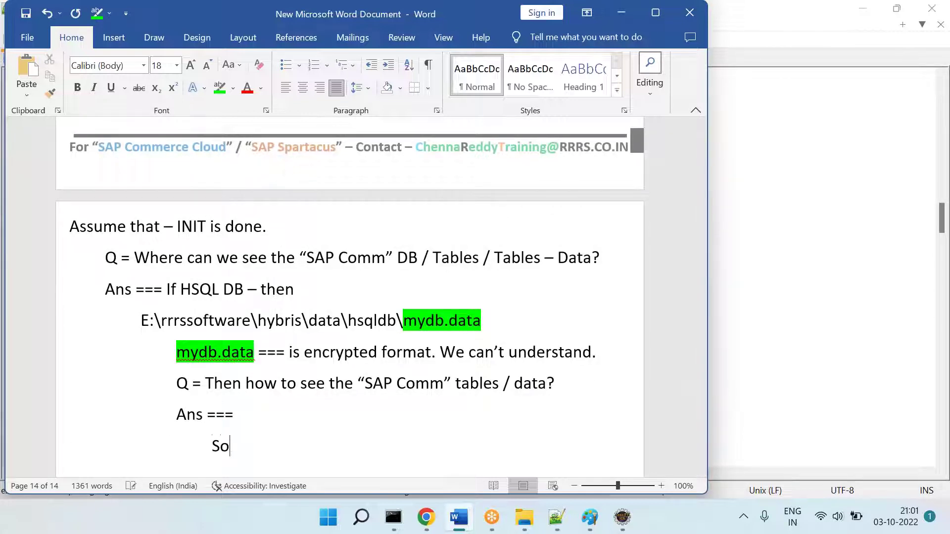
pyautogui.write('l1 = We can use ')
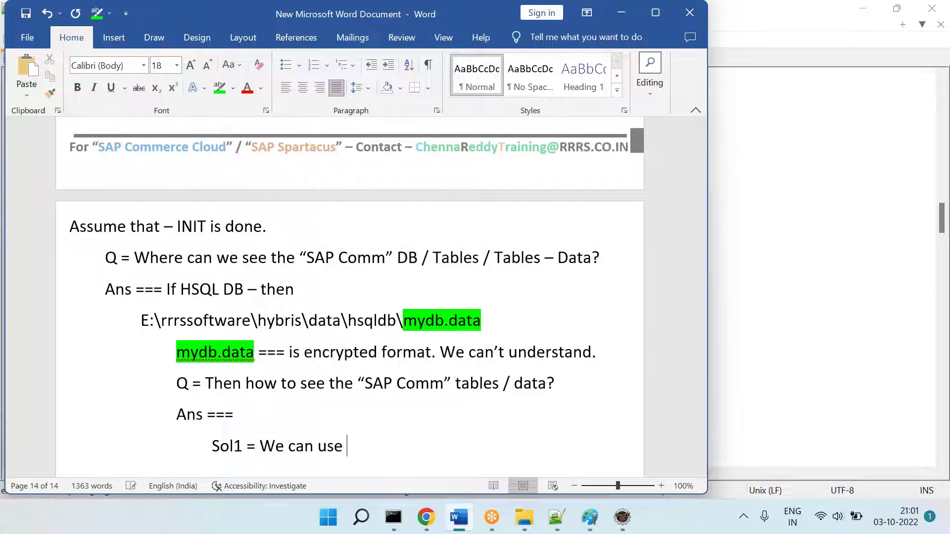
pyautogui.write('3rd party ')
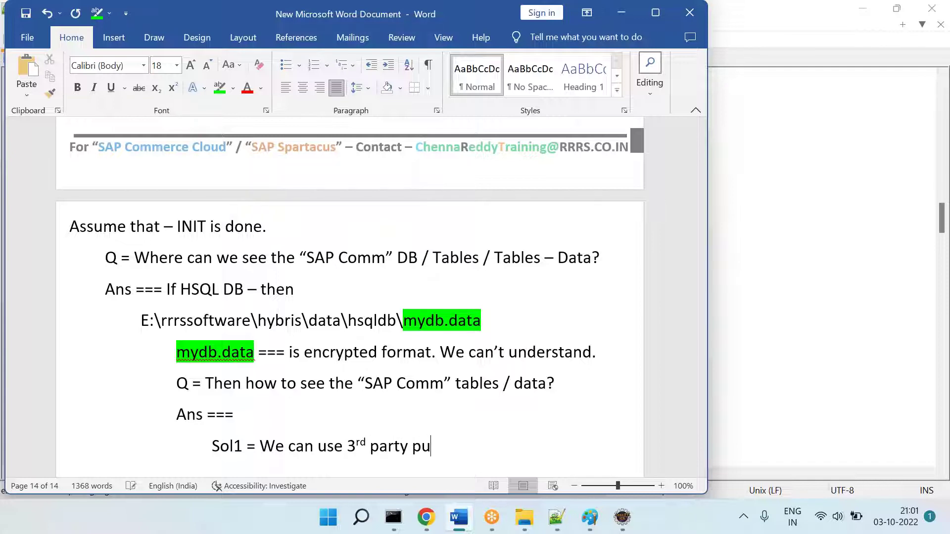
pyautogui.write('plugs-in …')
pyautogui.moveTo(170, 260); pyautogui.dragTo(421, 393)
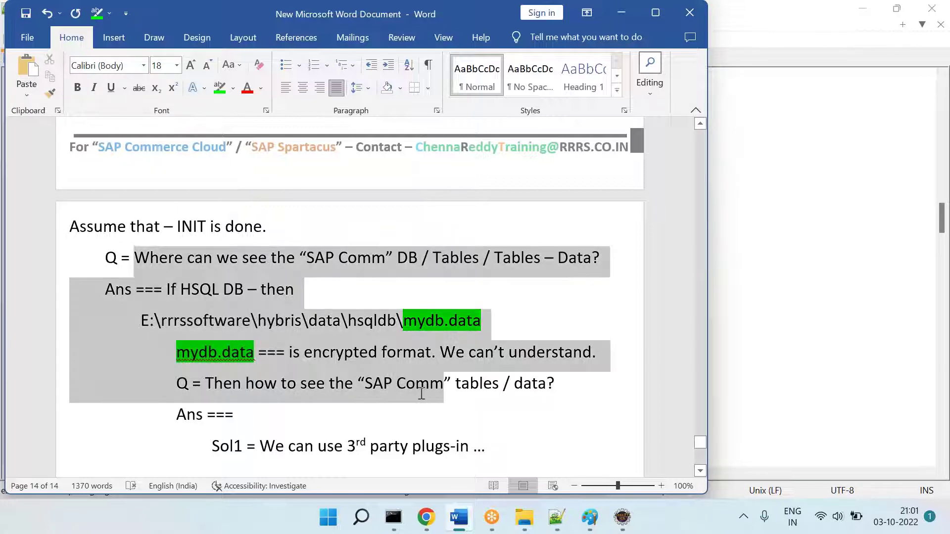
pyautogui.click(487, 446)
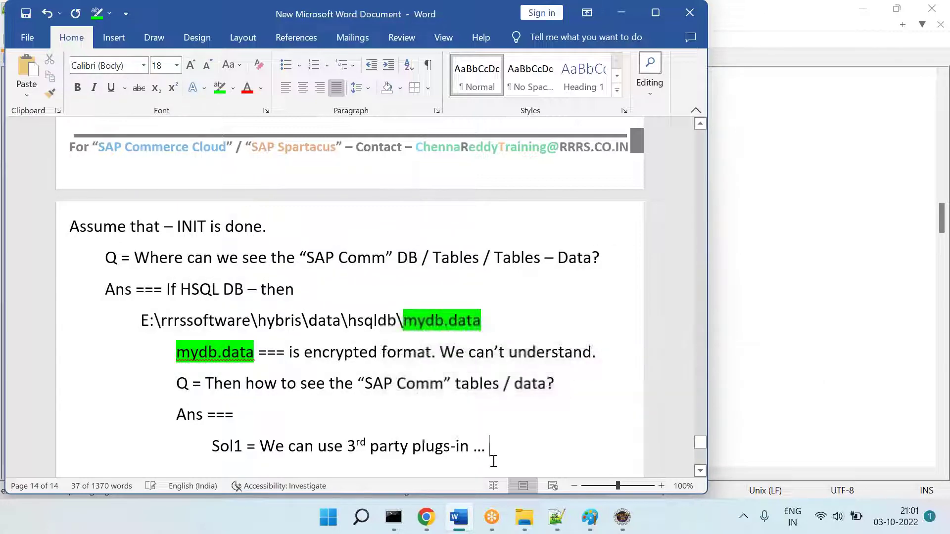
# Step: Add 'Sol2 = "SAP Comm" provided backoffice' beneath Sol1
pyautogui.press('Return')
pyautogui.press('Tab')
pyautogui.write('o')
pyautogui.press('BackSpace')
pyautogui.write('Sol2 = Back')
pyautogui.press('BackSpace')
pyautogui.press('BackSpace')
pyautogui.press('BackSpace')
pyautogui.press('BackSpace')
pyautogui.write('“SAP Co')
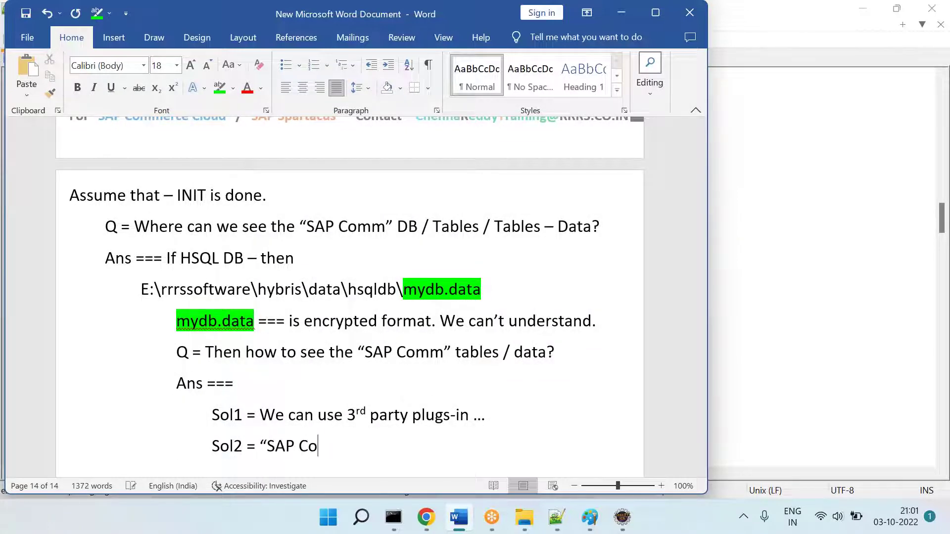
pyautogui.write('mm" ')
pyautogui.write('provided backof')
pyautogui.write('fice')
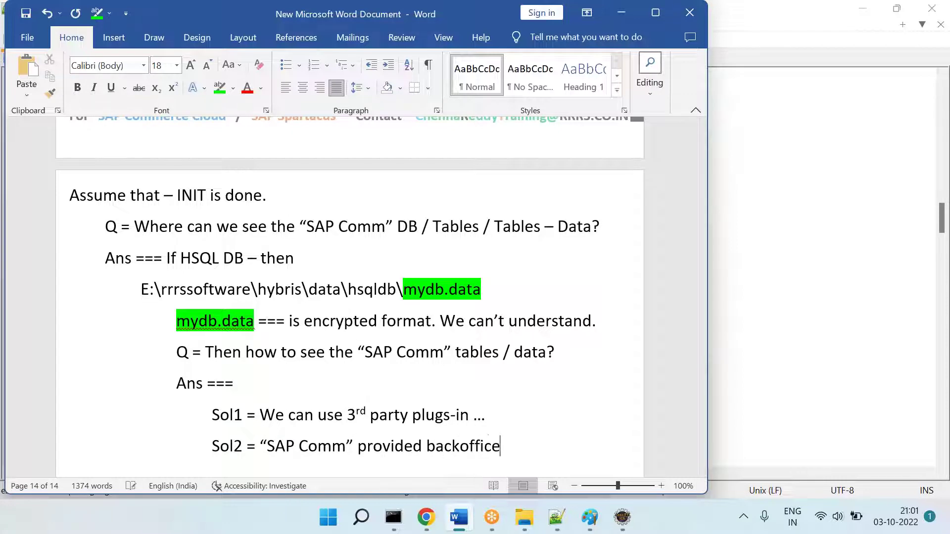
pyautogui.press('Return')
# Step: Add 'Sol3 = Some of information from "SAP Comm" - hAC' and start a new line
pyautogui.write('Sol3')
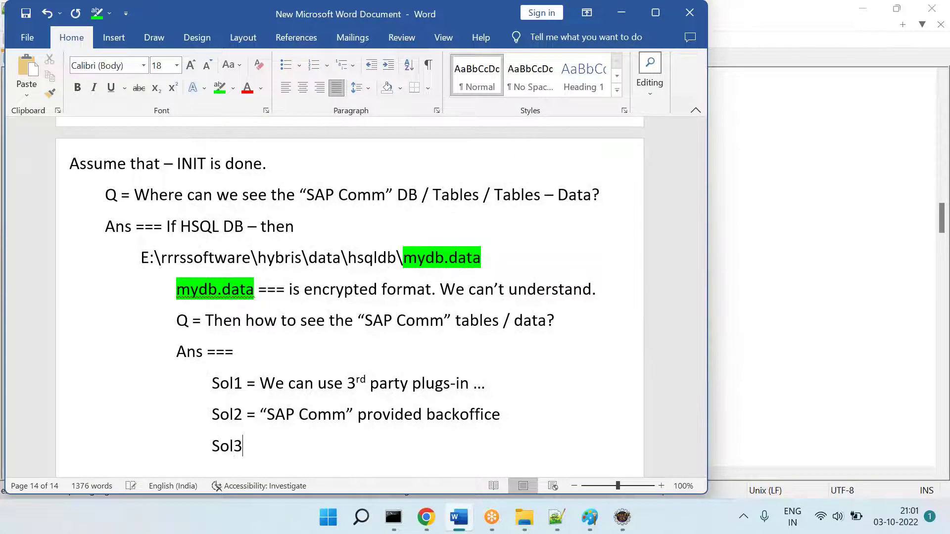
pyautogui.write(' = Some of information ')
pyautogui.write('in')
pyautogui.press('BackSpace')
pyautogui.press('BackSpace')
pyautogui.press('BackSpace')
pyautogui.write('fro')
pyautogui.press('BackSpace')
pyautogui.press('BackSpace')
pyautogui.press('BackSpace')
pyautogui.write('form "S')
pyautogui.press('BackSpace')
pyautogui.press('BackSpace')
pyautogui.press('BackSpace')
pyautogui.press('BackSpace')
pyautogui.press('BackSpace')
pyautogui.press('BackSpace')
pyautogui.write('rom "SAP Comm" - hAC')
pyautogui.press('Return')
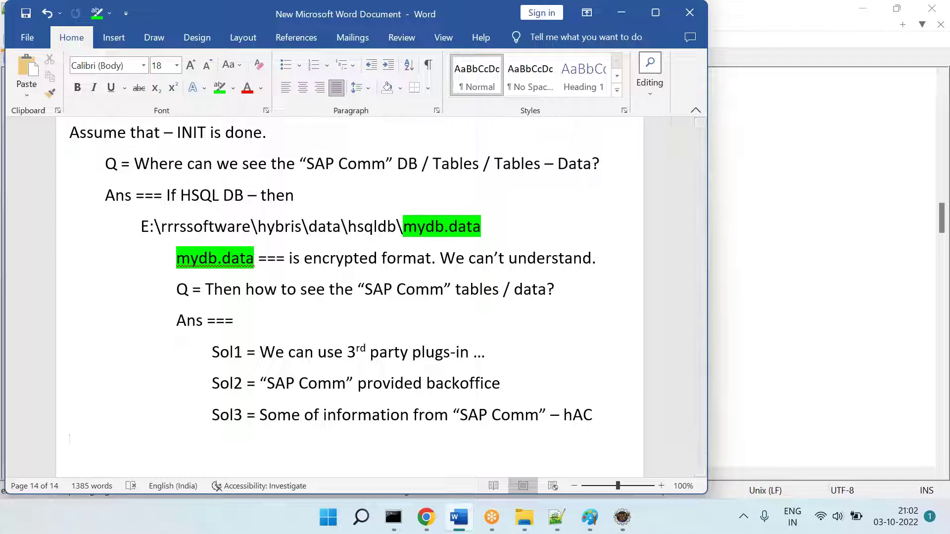
# Step: Highlight the Sol2 label and its '"SAP Comm" provided backoffice' text in green
pyautogui.doubleClick(229, 383)
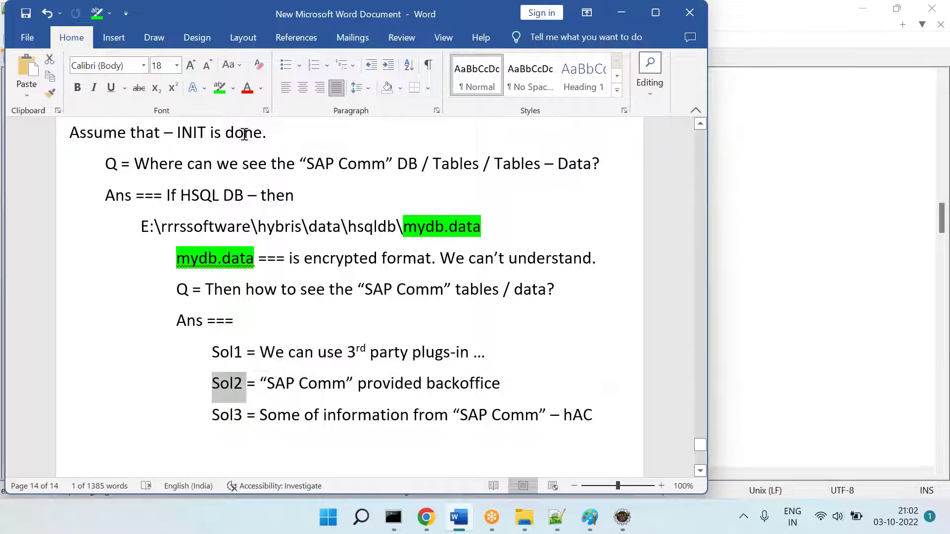
pyautogui.click(220, 88)
pyautogui.moveTo(501, 377); pyautogui.dragTo(260, 383)
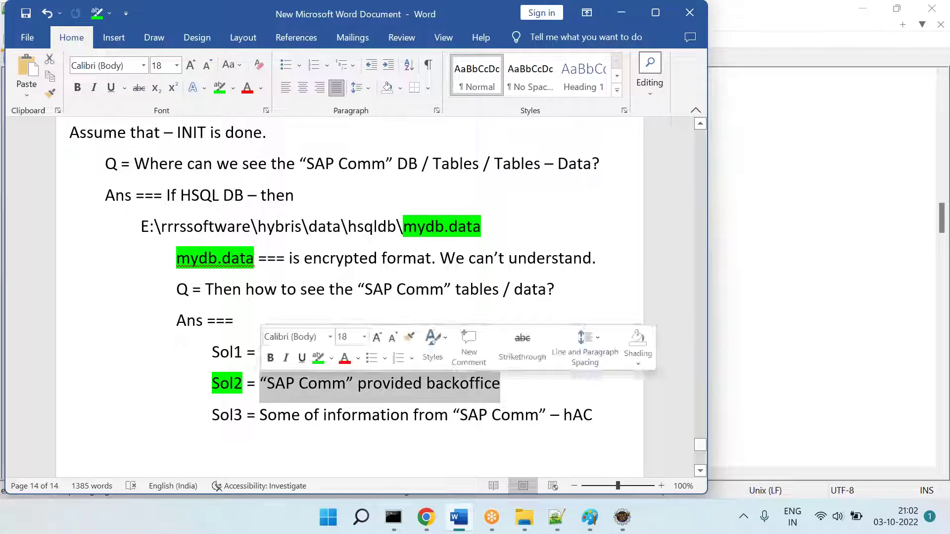
pyautogui.click(220, 89)
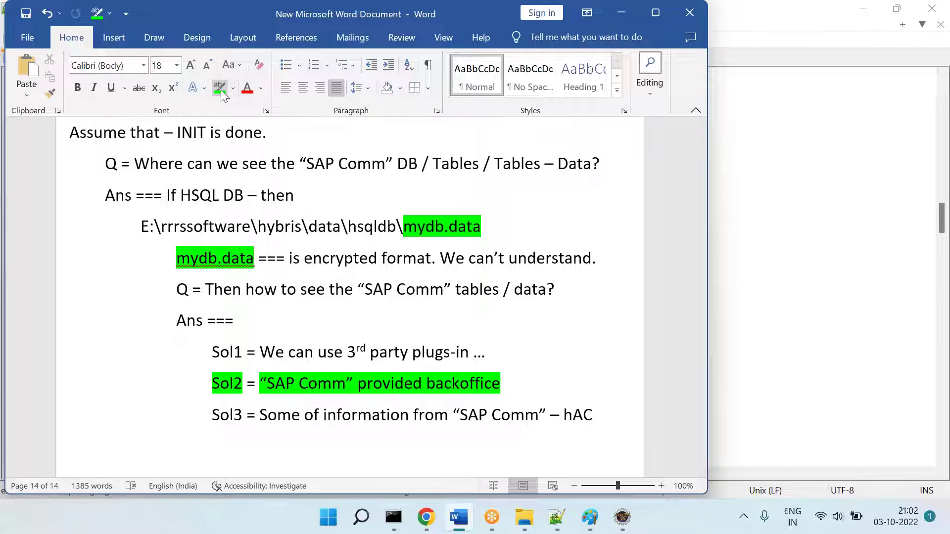
pyautogui.scroll(10, 347, 277)
pyautogui.scroll(15, 195, 341)
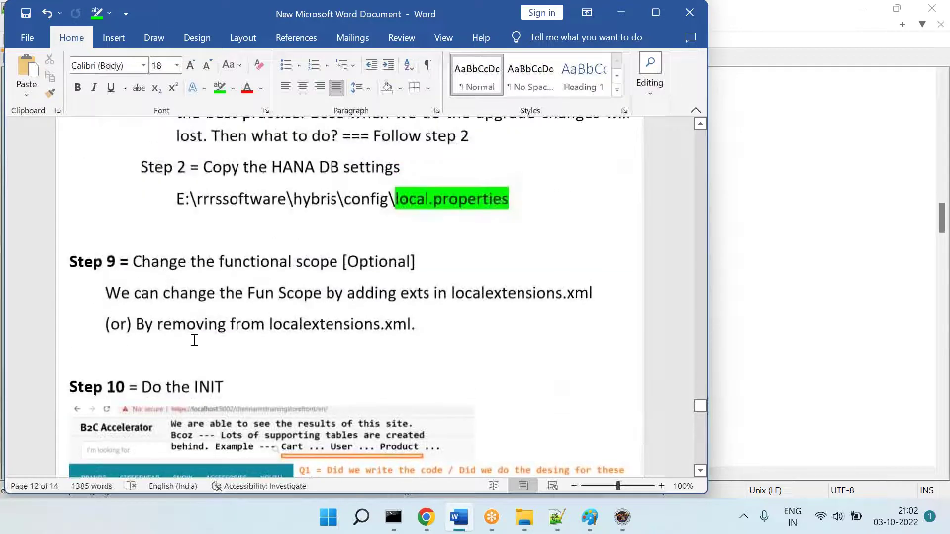
pyautogui.scroll(-10, 214, 388)
pyautogui.scroll(-12, 163, 329)
pyautogui.scroll(3, 164, 329)
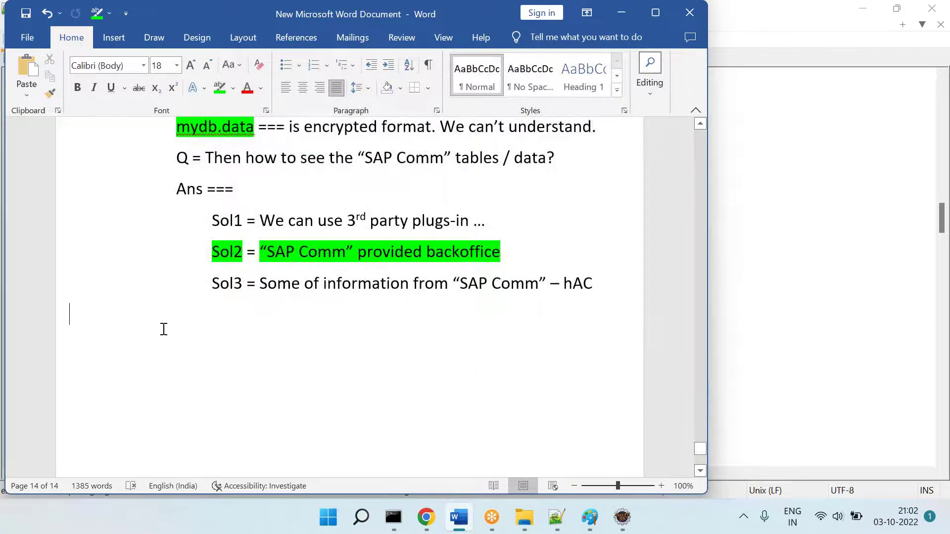
# Step: Add the heading 'Step 11 = Star the Server' with 'Step 11' in bold
pyautogui.write('Step')
pyautogui.write(' 10')
pyautogui.press('BackSpace')
pyautogui.write('= Star the Server')
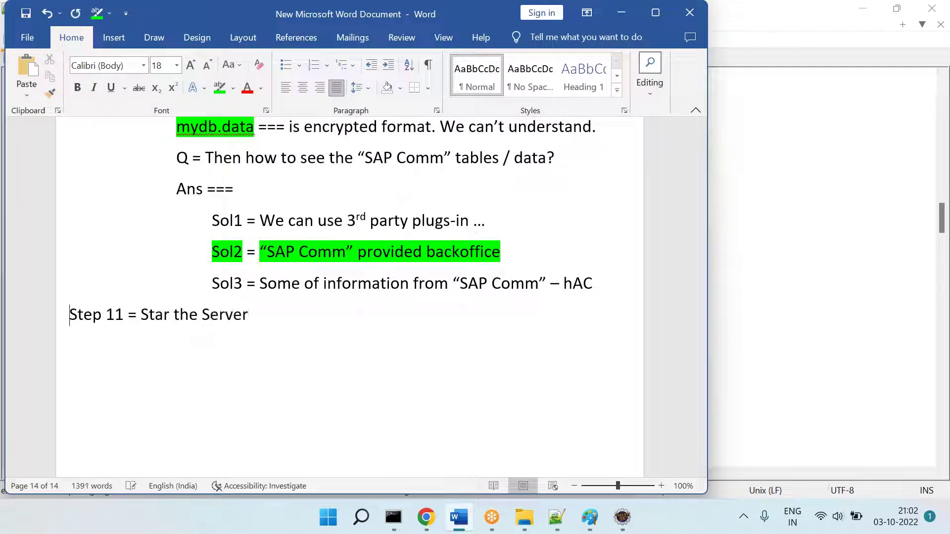
pyautogui.hotkey('shift', 'Right')
pyautogui.hotkey('shift', 'Right')
pyautogui.hotkey('shift', 'Right')
pyautogui.hotkey('shift', 'Right')
pyautogui.hotkey('shift', 'Right')
pyautogui.hotkey('shift', 'Right')
pyautogui.hotkey('shift', 'Right')
pyautogui.hotkey('ctrl', 'b')
# Step: Note that SAP Comm provides Hybris Server, ask where its details are, and paste the hsqldb path
pyautogui.press('Tab')
pyautogui.write('SAP Comm by default provid')
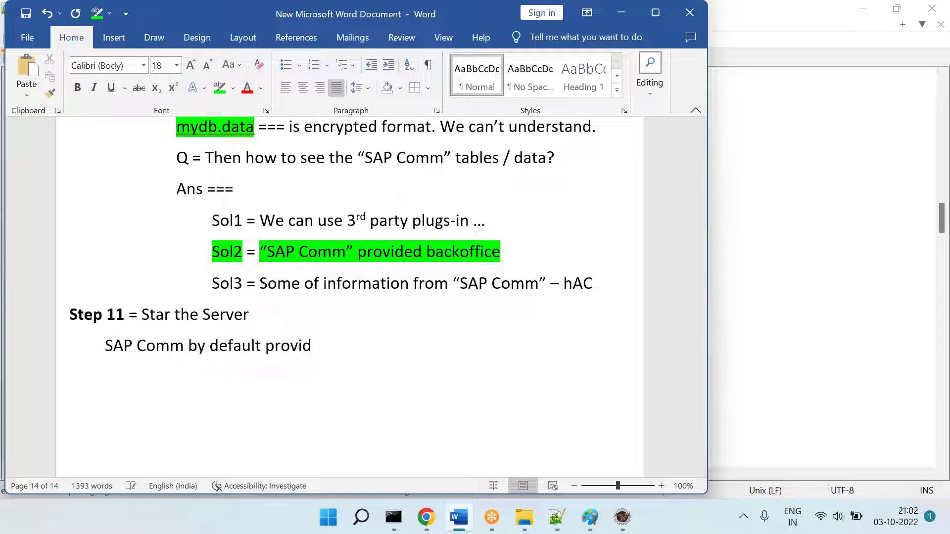
pyautogui.write('es Hybris Server.')
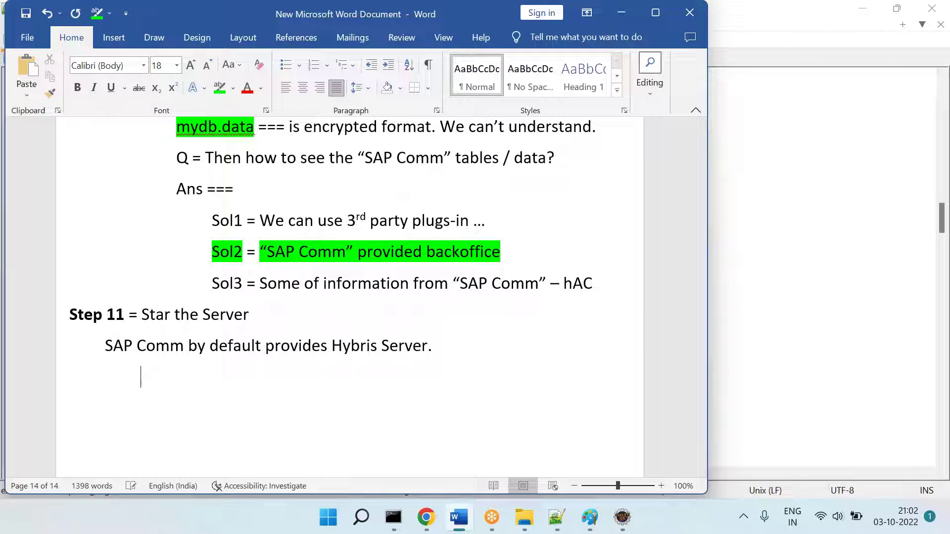
pyautogui.write('Q = Where can we see t')
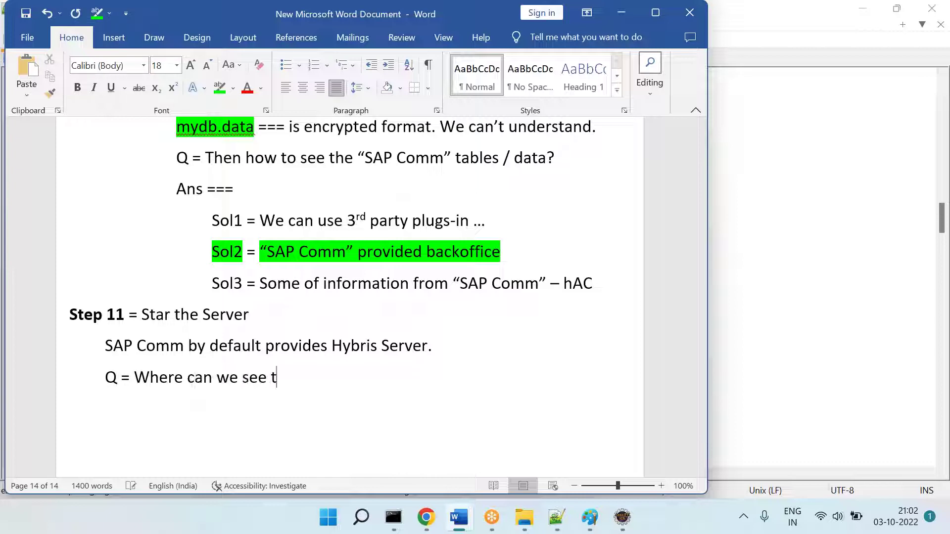
pyautogui.write('he "SAP Comm" provided Hyrbis s')
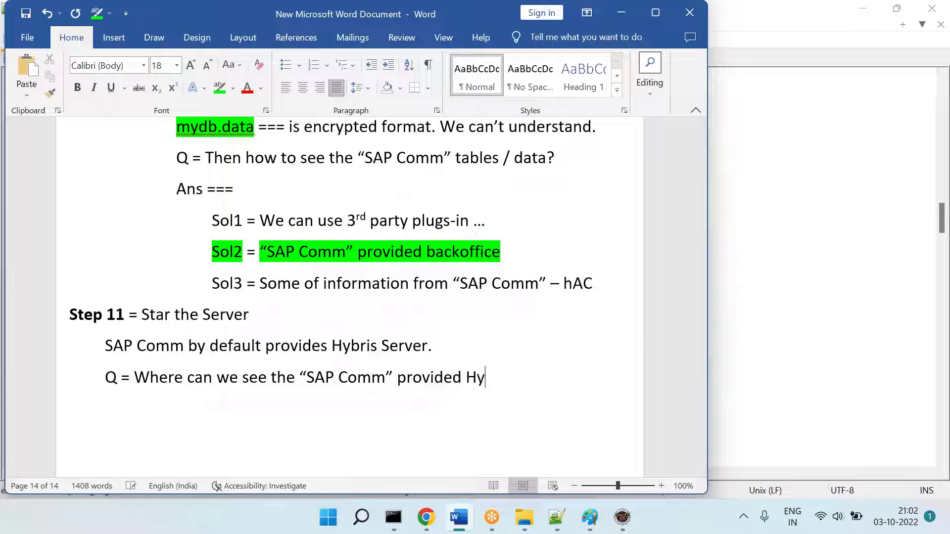
pyautogui.press('BackSpace')
pyautogui.press('BackSpace')
pyautogui.press('BackSpace')
pyautogui.press('BackSpace')
pyautogui.press('BackSpace')
pyautogui.press('BackSpace')
pyautogui.write('bris server details?')
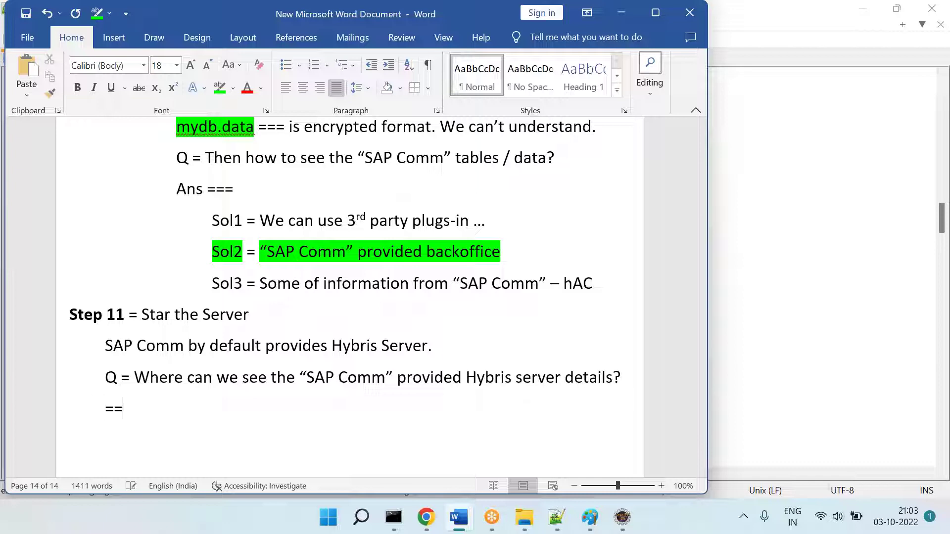
pyautogui.write('E:\\rrrssoftware\\hybris\\data\\hsqldb')
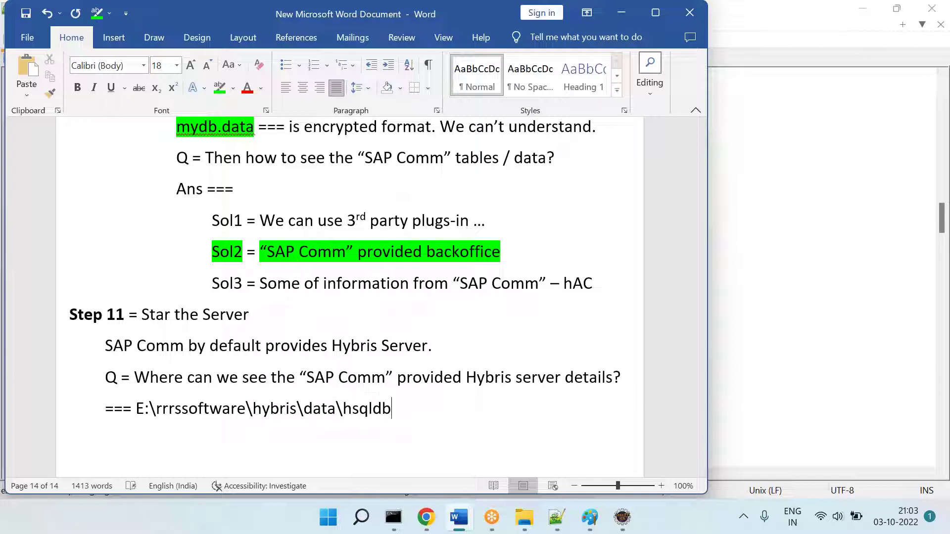
pyautogui.click(524, 517)
# Step: Navigate from rrrssoftware to hybris\bin\platform and select hybrisserver.bat
pyautogui.click(298, 75)
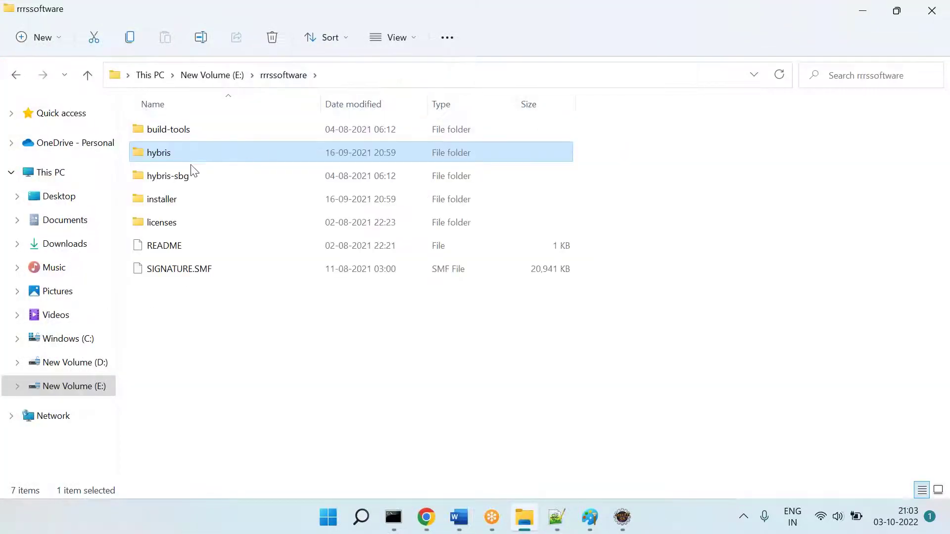
pyautogui.doubleClick(181, 154)
pyautogui.doubleClick(161, 131)
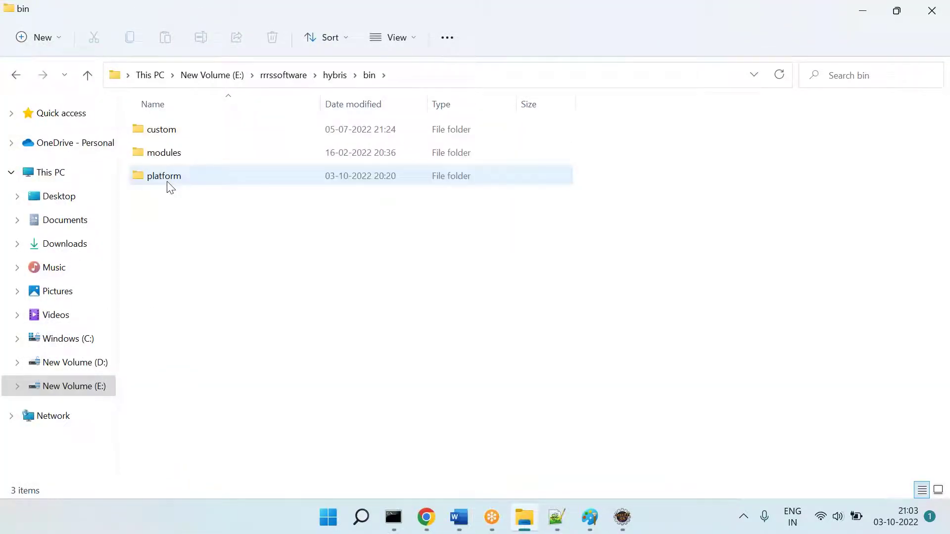
pyautogui.doubleClick(168, 180)
pyautogui.click(181, 337)
pyautogui.press('h')
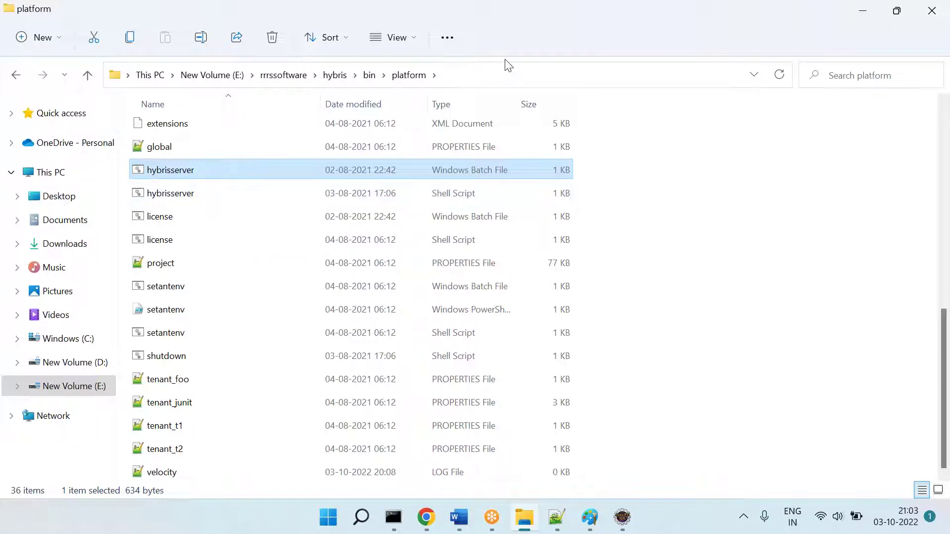
# Step: Replace the old path with the platform path plus '\hybrisserver.bat', highlighting the file name green
pyautogui.click(510, 71)
pyautogui.hotkey('ctrl', 'c')
pyautogui.hotkey('alt', 'Tab')
pyautogui.hotkey('ctrl', 'z')
pyautogui.hotkey('ctrl', 'v')
pyautogui.write('\\')
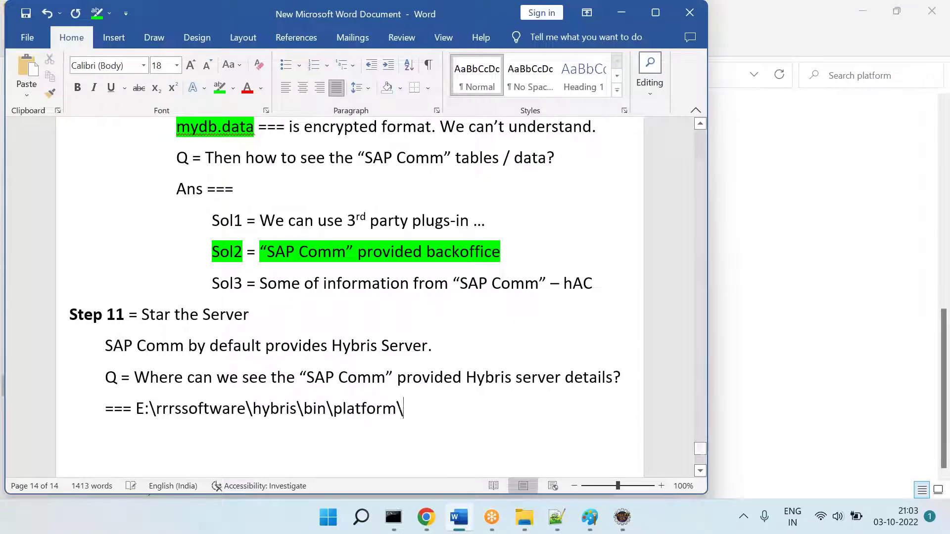
pyautogui.write('hybrisser')
pyautogui.press('BackSpace')
pyautogui.press('BackSpace')
pyautogui.write('server.bat')
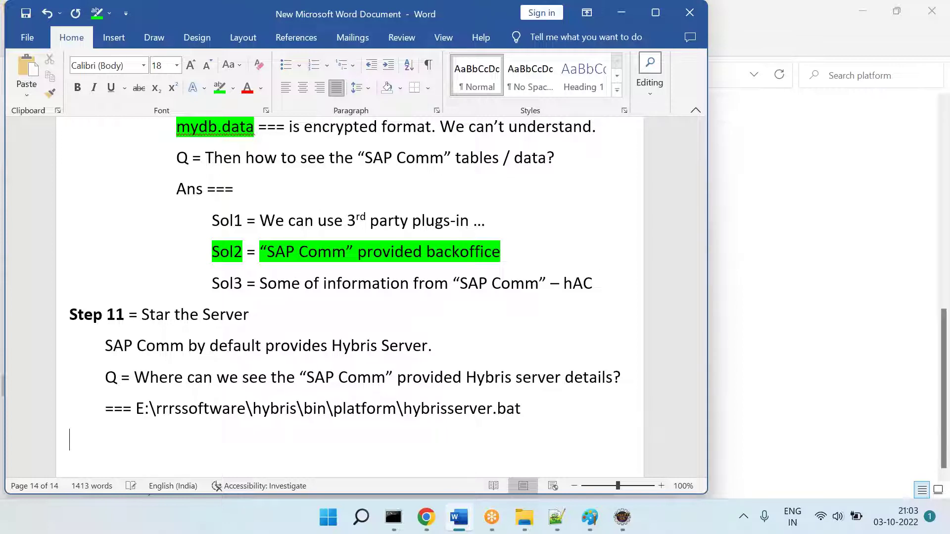
pyautogui.moveTo(521, 415); pyautogui.dragTo(403, 413)
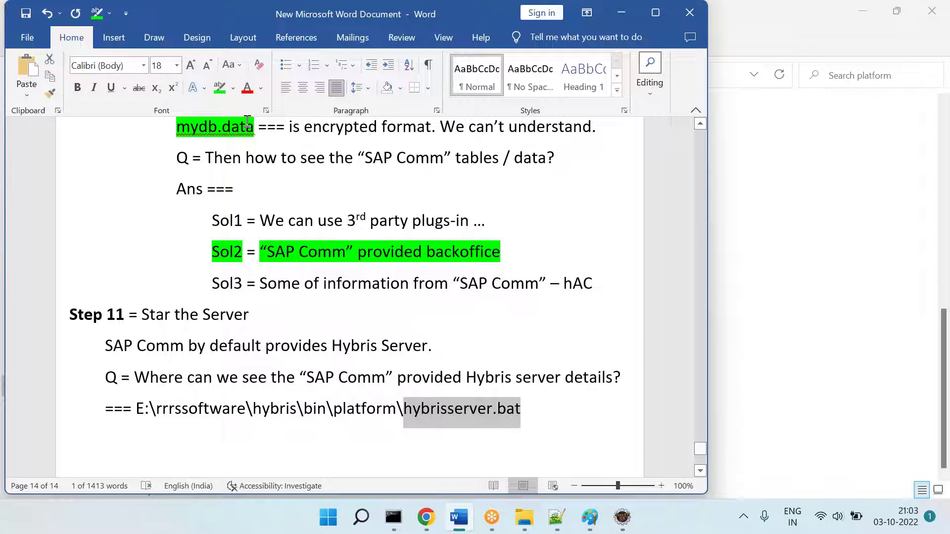
pyautogui.click(218, 88)
# Step: Add the indented question 'Q = How to star the server? ==='
pyautogui.press('Down')
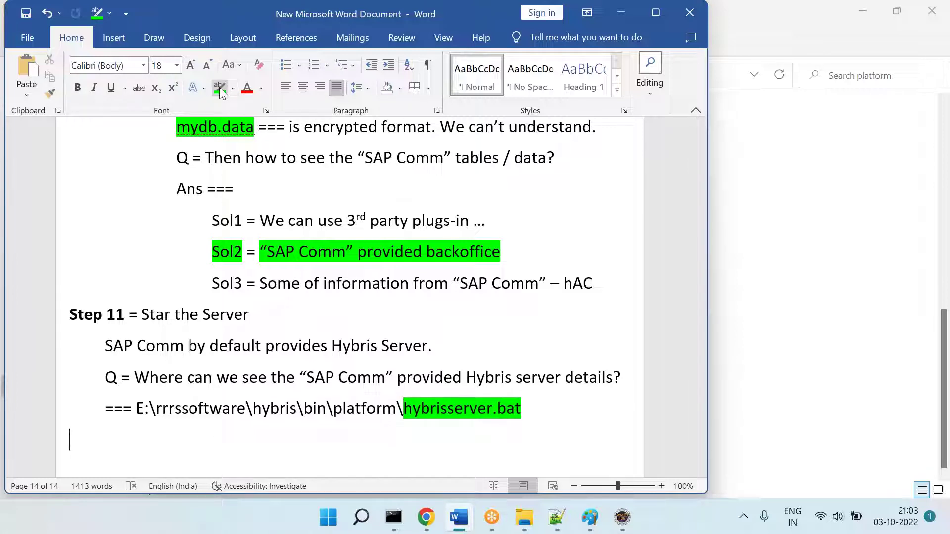
pyautogui.press('Tab')
pyautogui.write('Q = How to star')
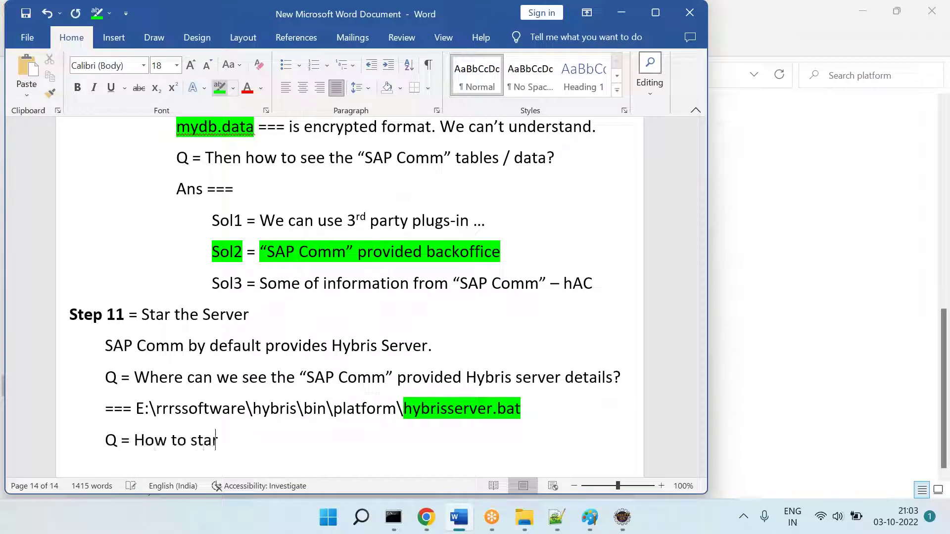
pyautogui.write(' the ser')
pyautogui.press('BackSpace')
pyautogui.press('BackSpace')
pyautogui.write('s')
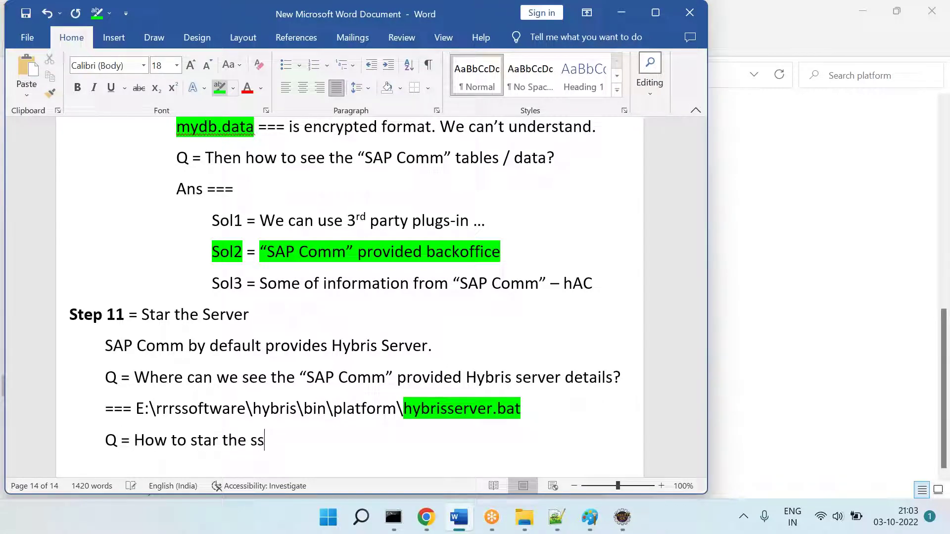
pyautogui.write('erver? ')
pyautogui.write('====')
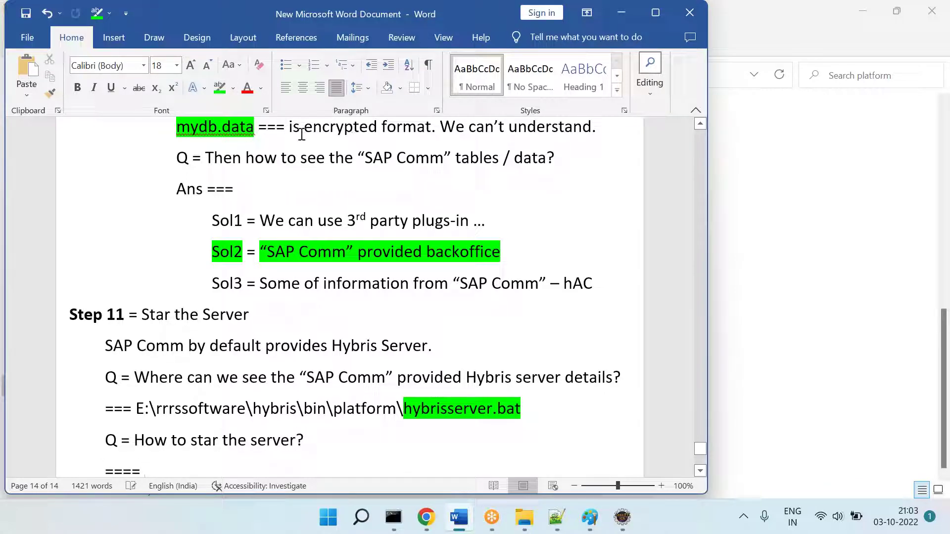
pyautogui.click(524, 517)
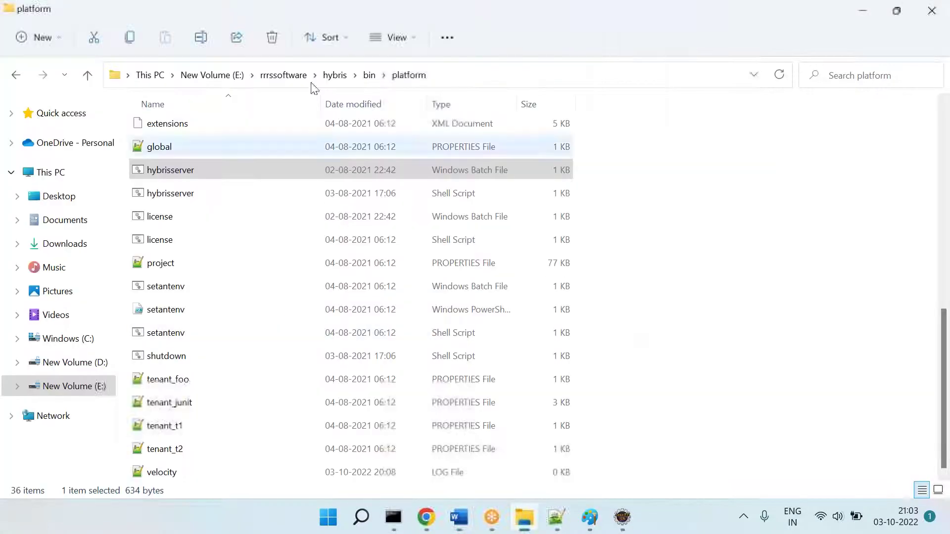
# Step: Launch cmd from the platform folder's address bar and type hybrisserver.bat at the prompt
pyautogui.click(469, 80)
pyautogui.write('cmd')
pyautogui.press('Return')
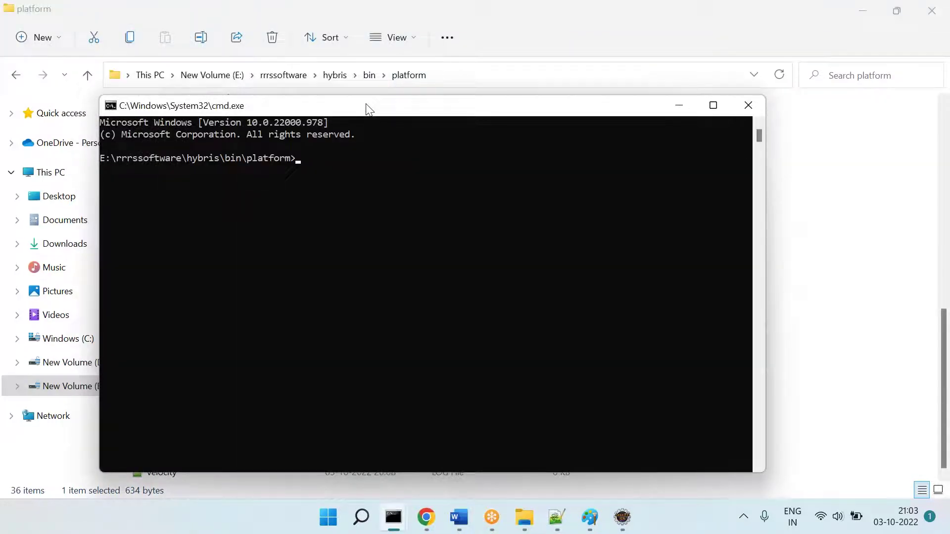
pyautogui.moveTo(368, 109); pyautogui.dragTo(483, 111)
pyautogui.write('hybrisserver.bat')
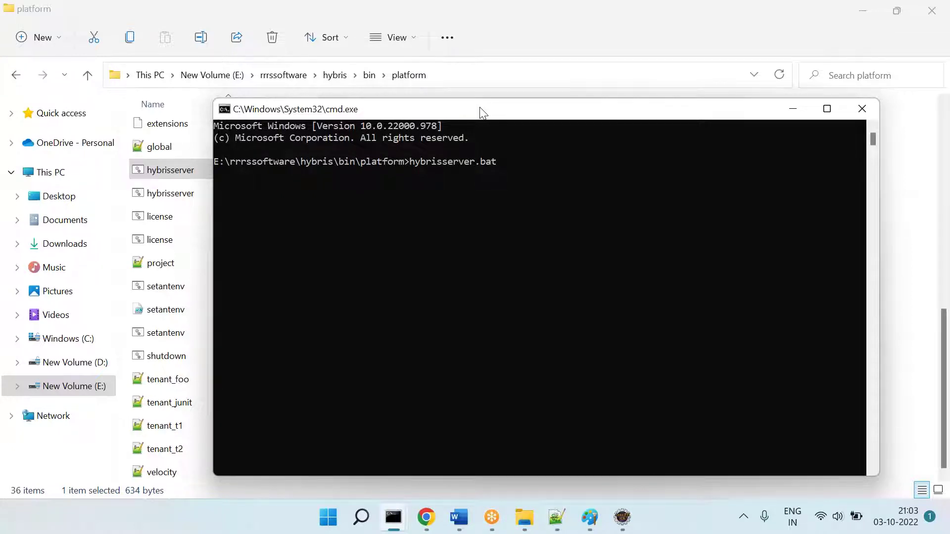
# Step: Add the text '10 - 20 mins depends on your PC.' below the command and select that screenshot region
pyautogui.moveTo(590, 517)
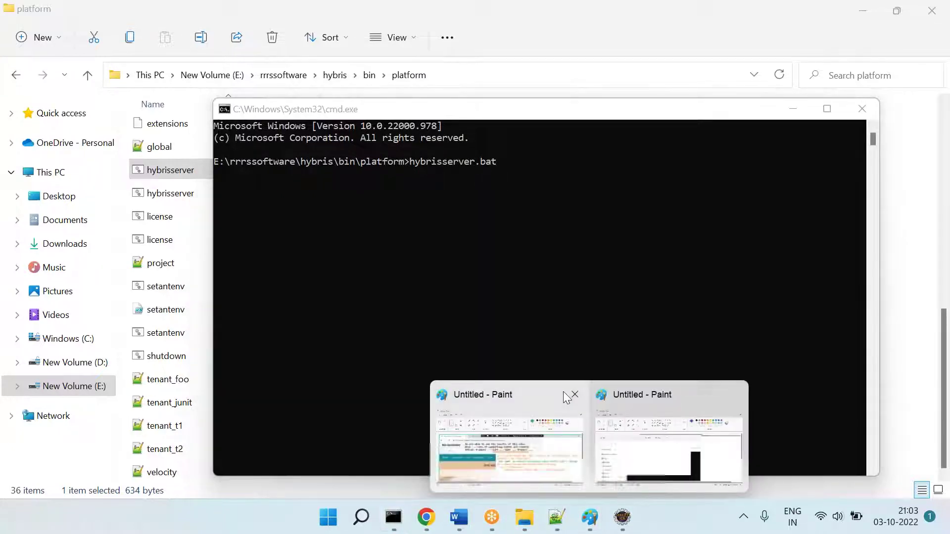
pyautogui.click(623, 450)
pyautogui.click(272, 74)
pyautogui.click(258, 328)
pyautogui.moveTo(253, 340); pyautogui.dragTo(562, 391)
pyautogui.write('10 - 20 mins depends on yo')
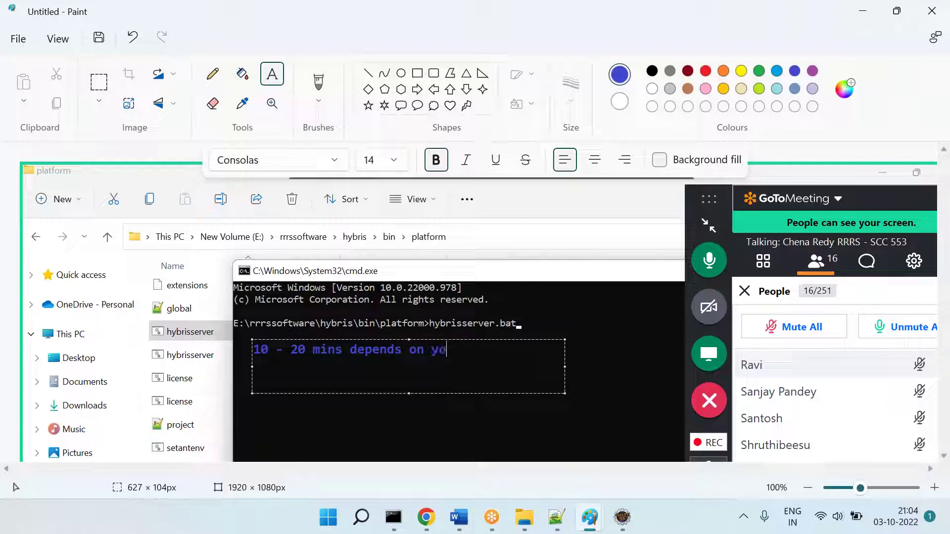
pyautogui.write('ur PC.')
pyautogui.click(99, 83)
pyautogui.moveTo(142, 227)
pyautogui.mouseDown()
pyautogui.moveTo(518, 335)
pyautogui.moveTo(550, 369)
pyautogui.mouseUp()
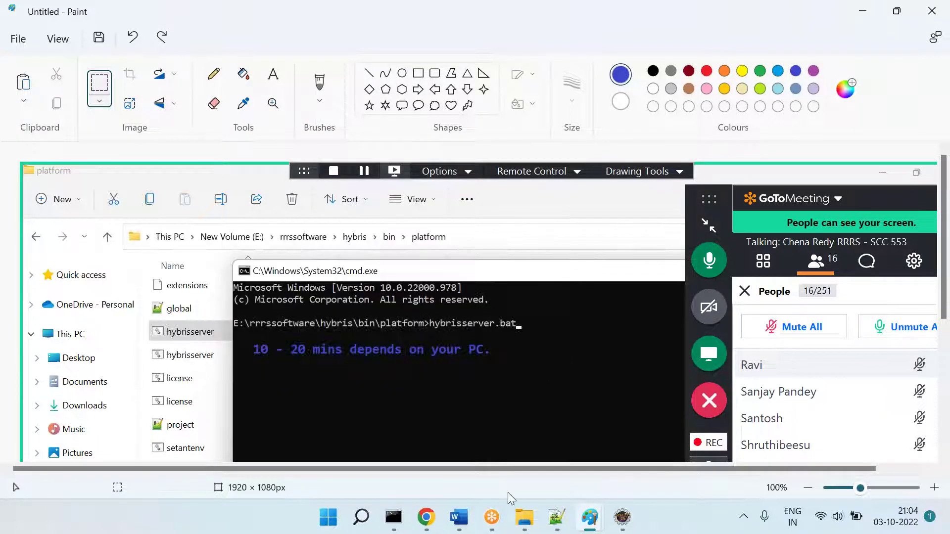
# Step: Paste the annotated server-start screenshot into the notes below ====
pyautogui.click(459, 517)
pyautogui.press('Return')
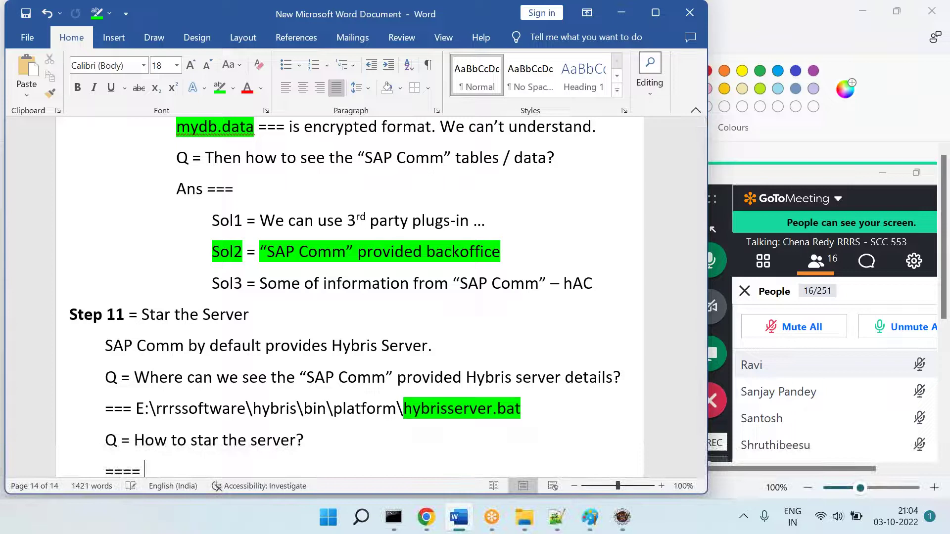
pyautogui.hotkey('ctrl', 'v')
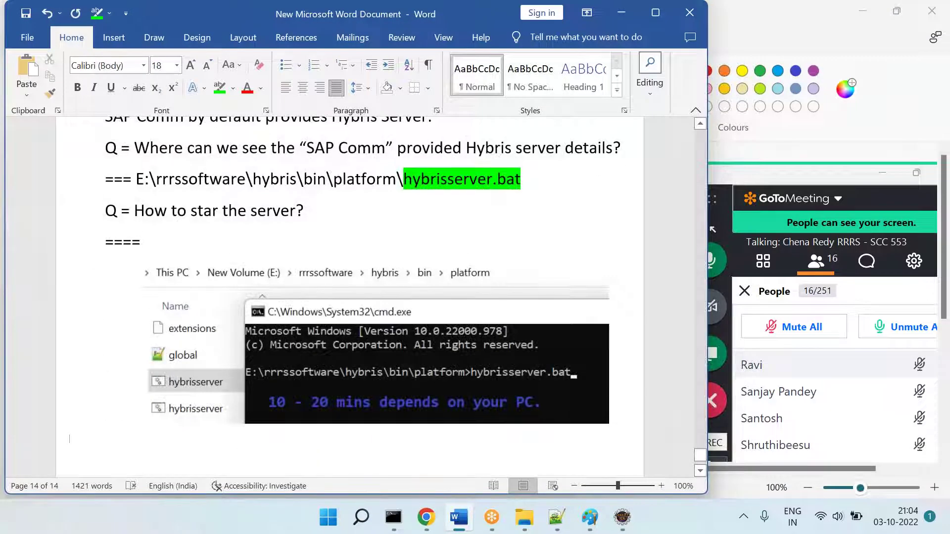
pyautogui.scroll(-3, 350, 296)
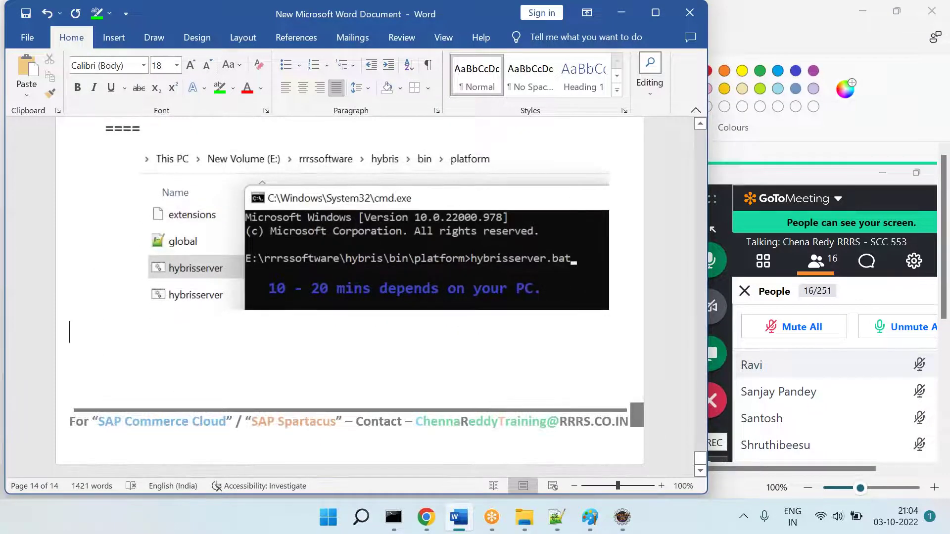
# Step: Add '=== Note' with 'Some times, Server start-up will take more time also.'
pyautogui.write('=== Note')
pyautogui.press('Tab')
pyautogui.write('S')
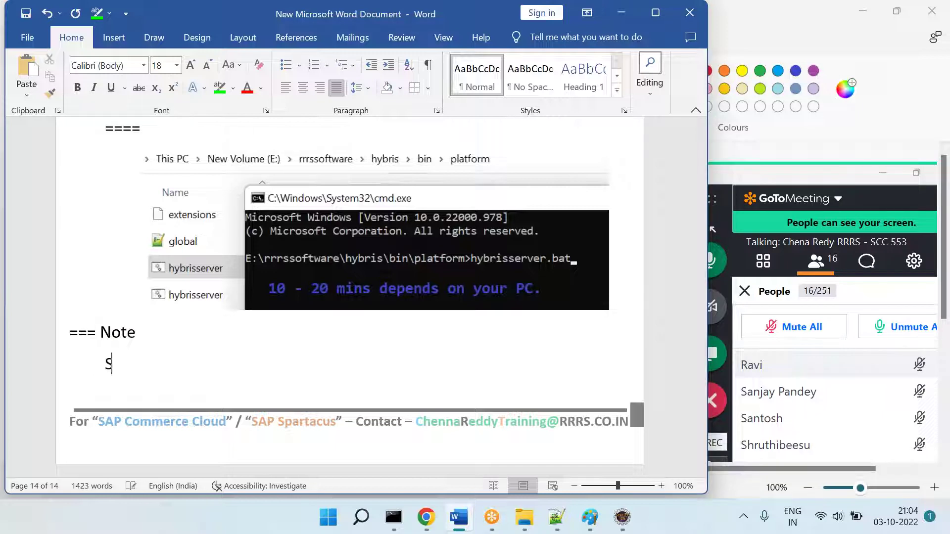
pyautogui.write('ome times, your')
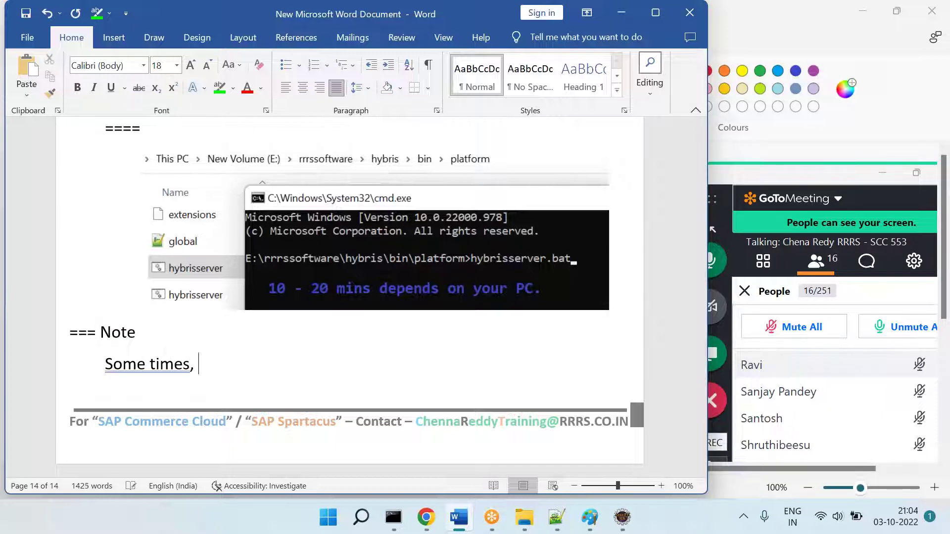
pyautogui.press('BackSpace')
pyautogui.press('BackSpace')
pyautogui.write('Server star')
pyautogui.write('up')
pyautogui.press('BackSpace')
pyautogui.press('BackSpace')
pyautogui.press('BackSpace')
pyautogui.write('rtup will take ')
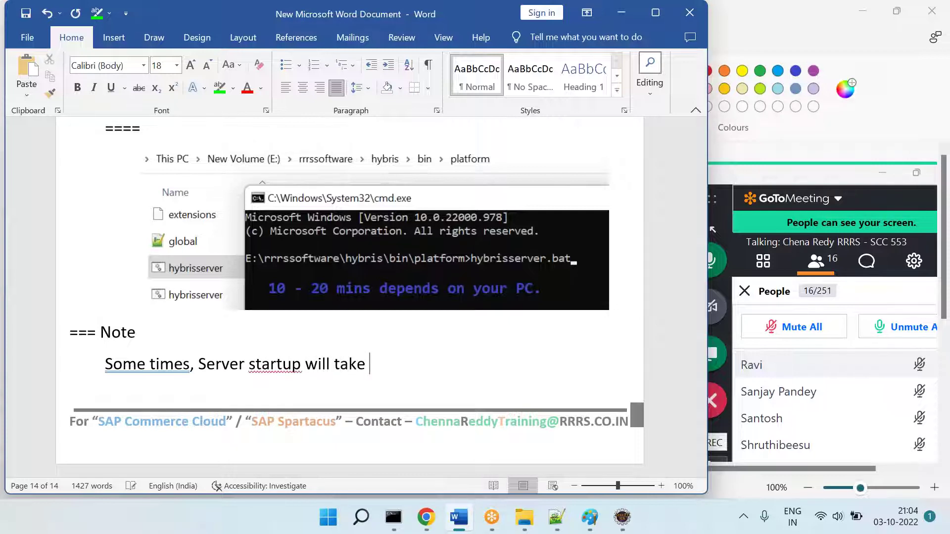
pyautogui.write('more time also.')
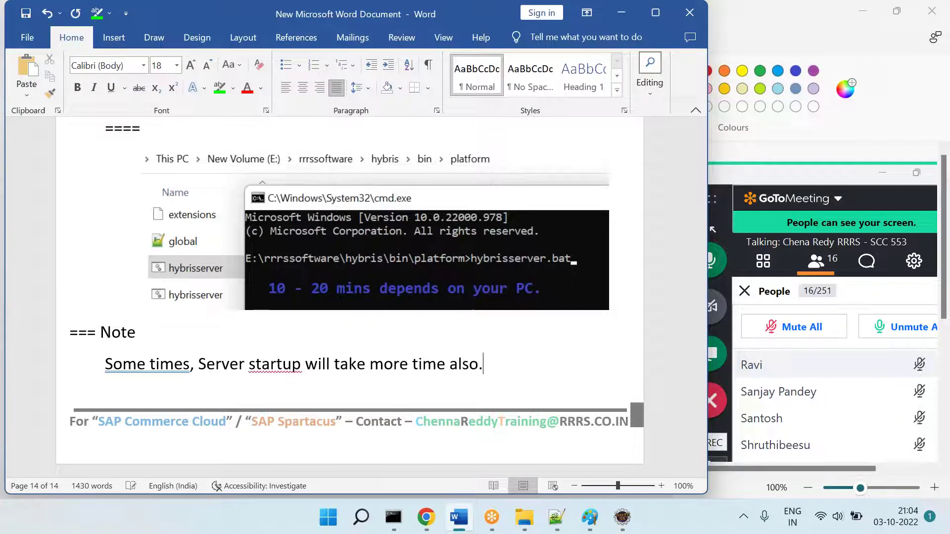
pyautogui.press('Return')
pyautogui.rightClick(280, 310)
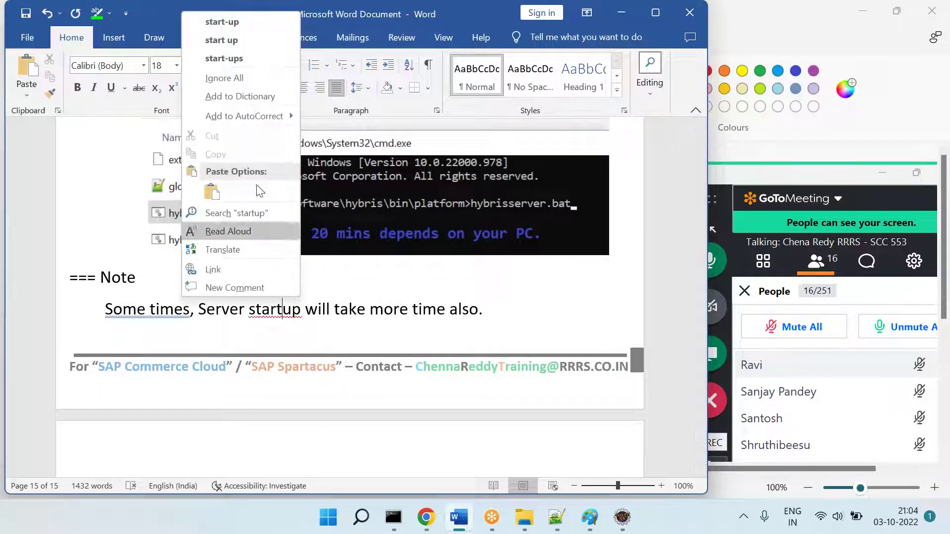
pyautogui.click(243, 26)
# Step: Ask 'Q = How to reduce the "Hybris Server" start up time' with bold 'Q =', then begin 'Option'
pyautogui.write('Q')
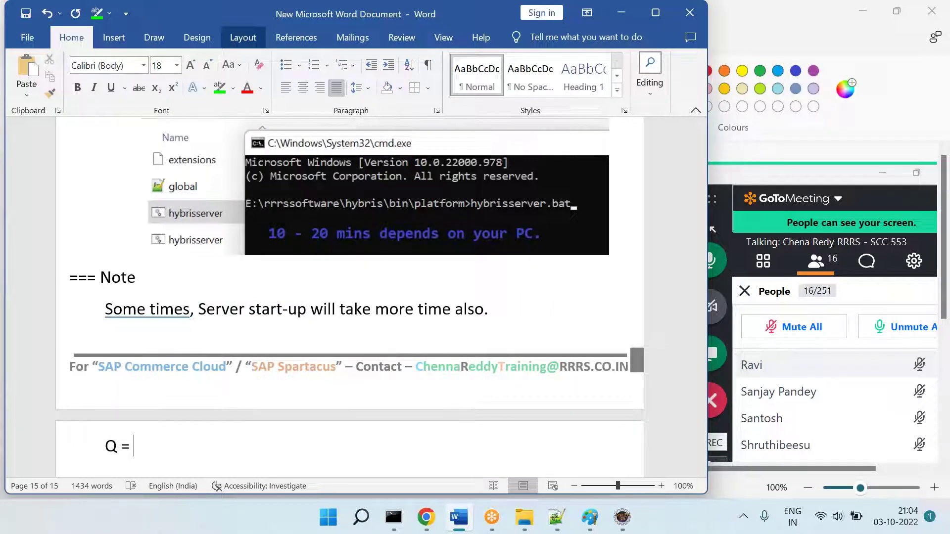
pyautogui.write(' = How to ')
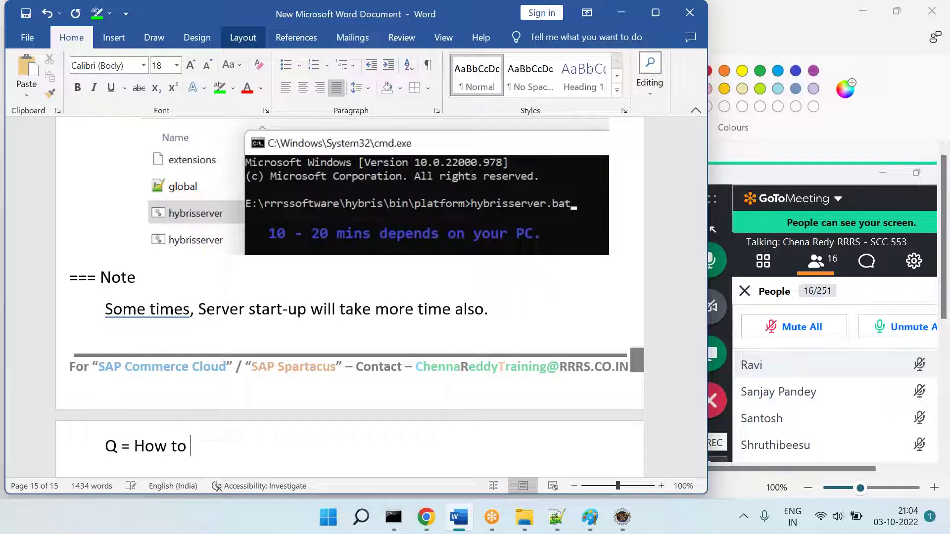
pyautogui.write('reducet he')
pyautogui.press('BackSpace')
pyautogui.press('BackSpace')
pyautogui.press('BackSpace')
pyautogui.press('BackSpace')
pyautogui.write('the')
pyautogui.write(' "Serv')
pyautogui.press('BackSpace')
pyautogui.press('BackSpace')
pyautogui.press('BackSpace')
pyautogui.press('BackSpace')
pyautogui.write('Hybris Server" start up time?')
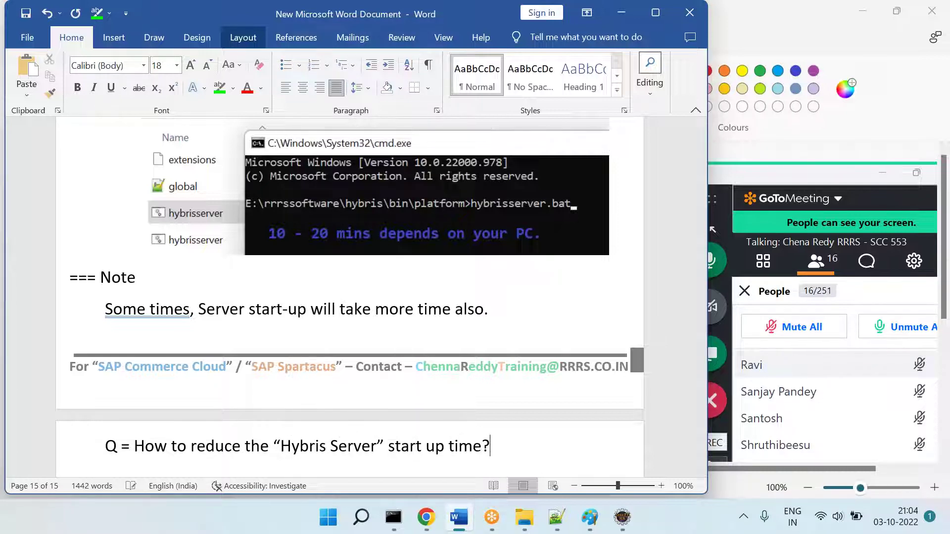
pyautogui.scroll(-1, 346, 297)
pyautogui.moveTo(69, 419); pyautogui.dragTo(129, 419)
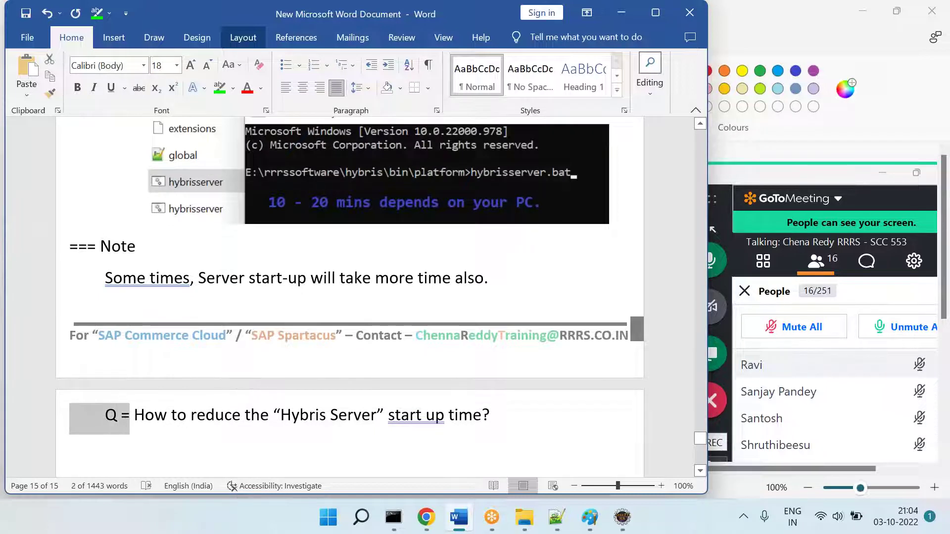
pyautogui.hotkey('ctrl', 'b')
pyautogui.press('Down')
pyautogui.press('BackSpace')
pyautogui.write('Option1 =')
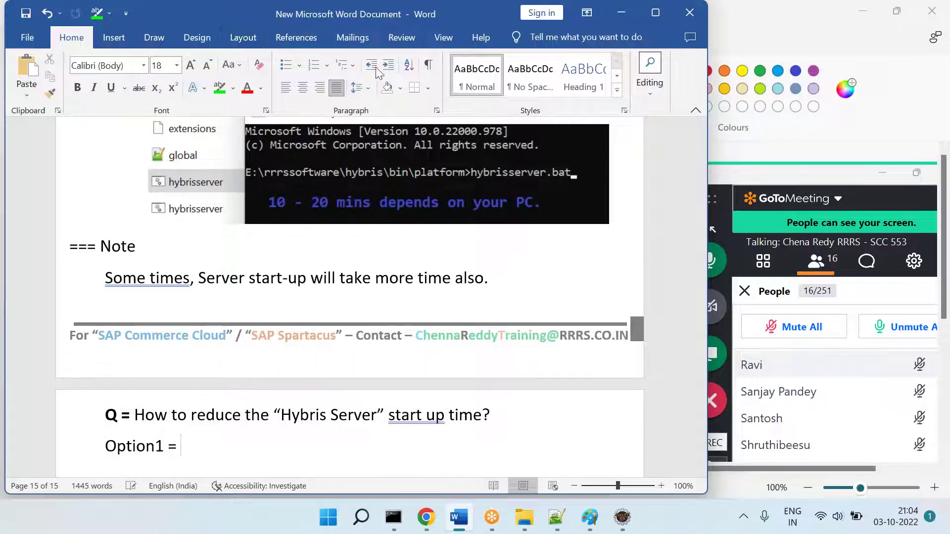
# Step: Open hybris\config\local.properties in Notepad++
pyautogui.click(525, 517)
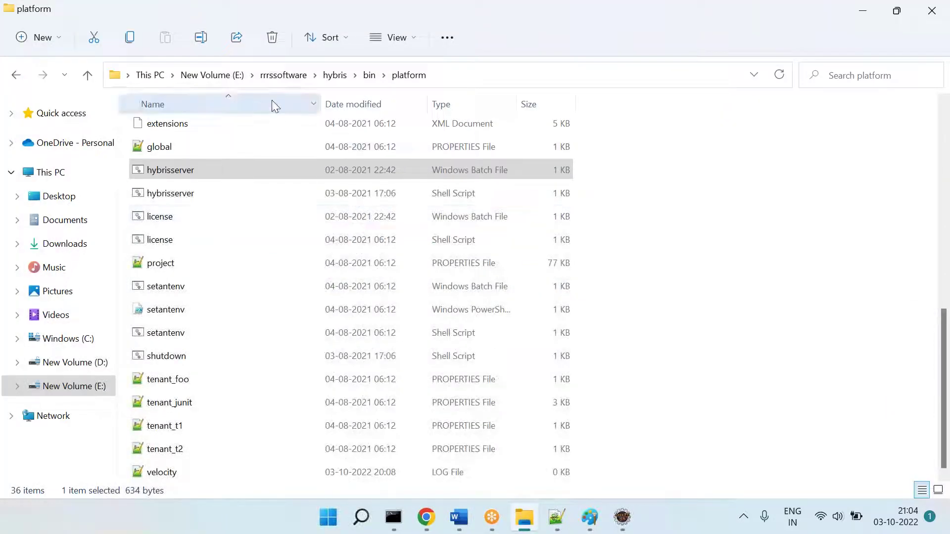
pyautogui.click(292, 75)
pyautogui.doubleClick(160, 157)
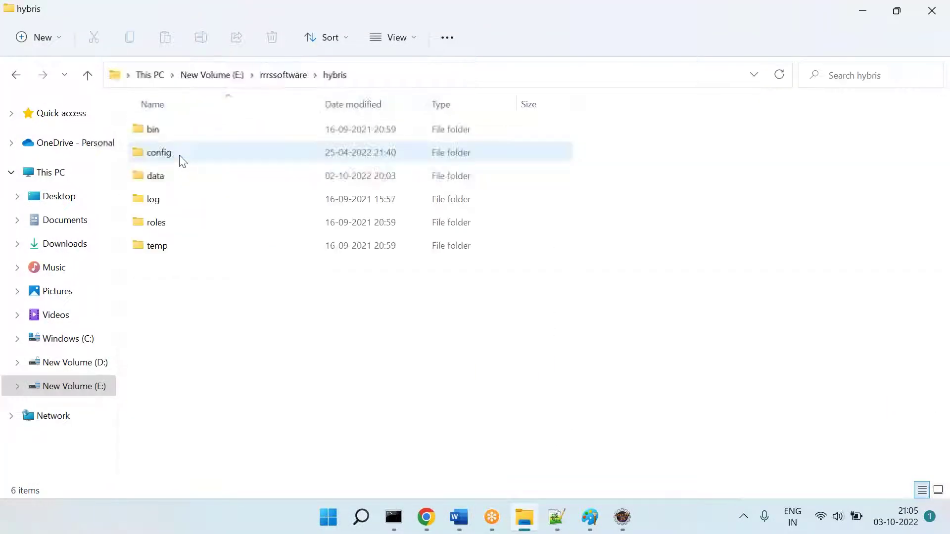
pyautogui.doubleClick(180, 153)
pyautogui.doubleClick(181, 385)
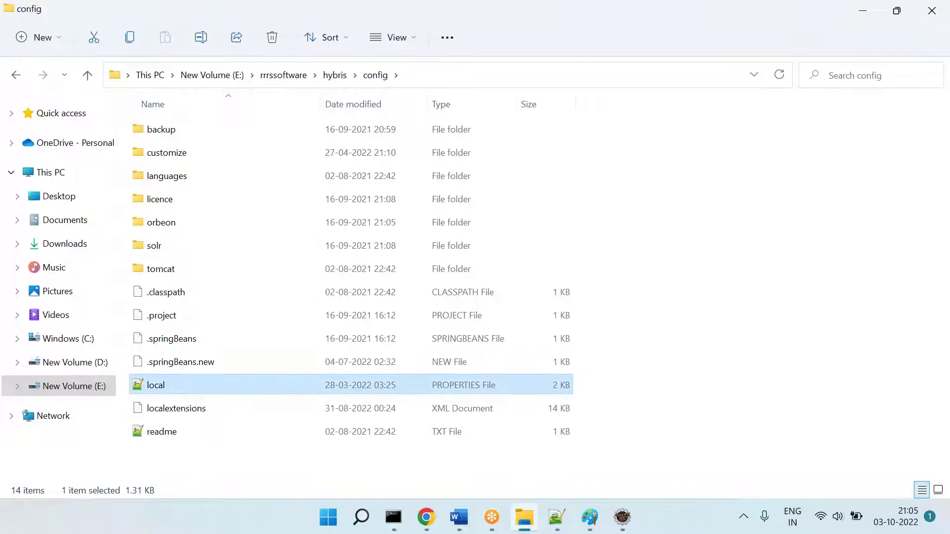
# Step: Copy the cronjob.timertask.loadonstartup=false line into the Word notes after 'Option1 ='
pyautogui.scroll(-4, 380, 305)
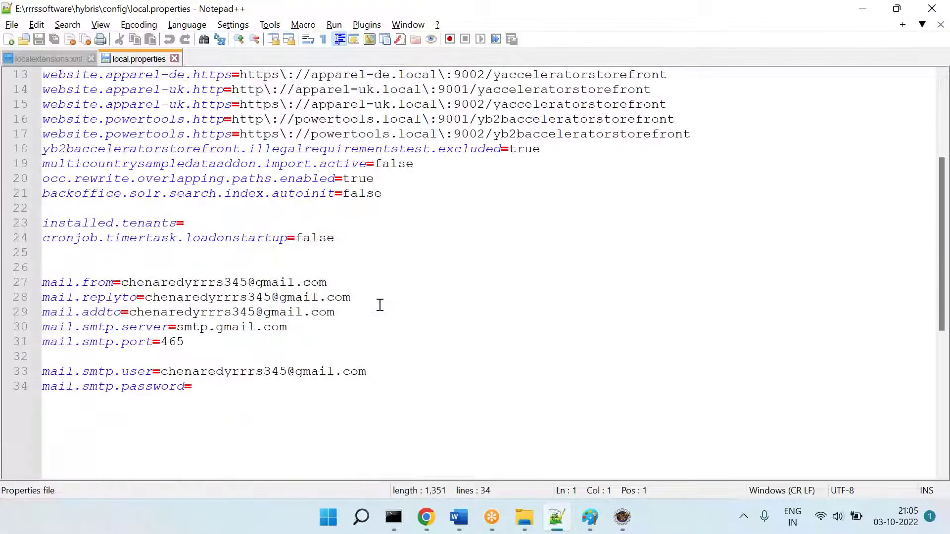
pyautogui.moveTo(342, 237); pyautogui.dragTo(37, 241)
pyautogui.hotkey('ctrl', 'c')
pyautogui.hotkey('alt', 'Tab')
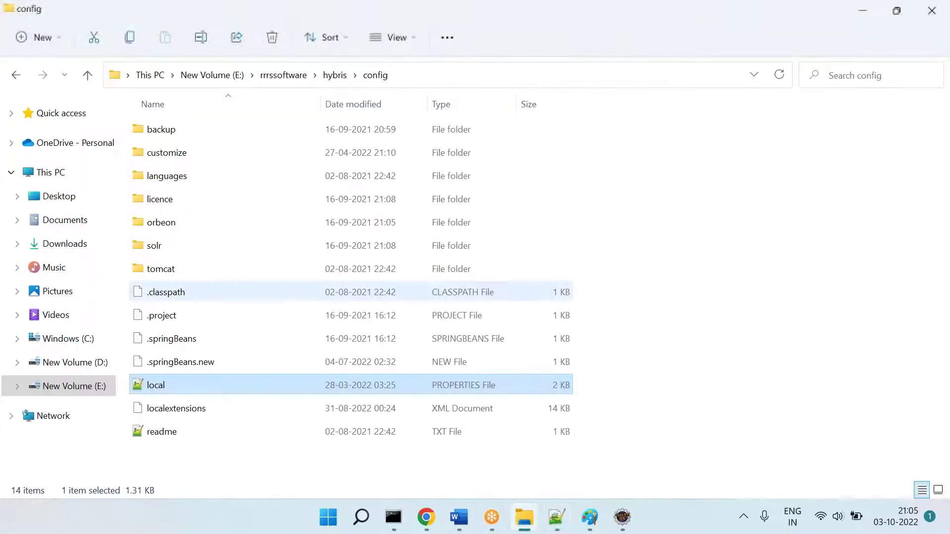
pyautogui.hotkey('alt', 'Tab')
pyautogui.hotkey('ctrl', 'v')
pyautogui.press('Return')
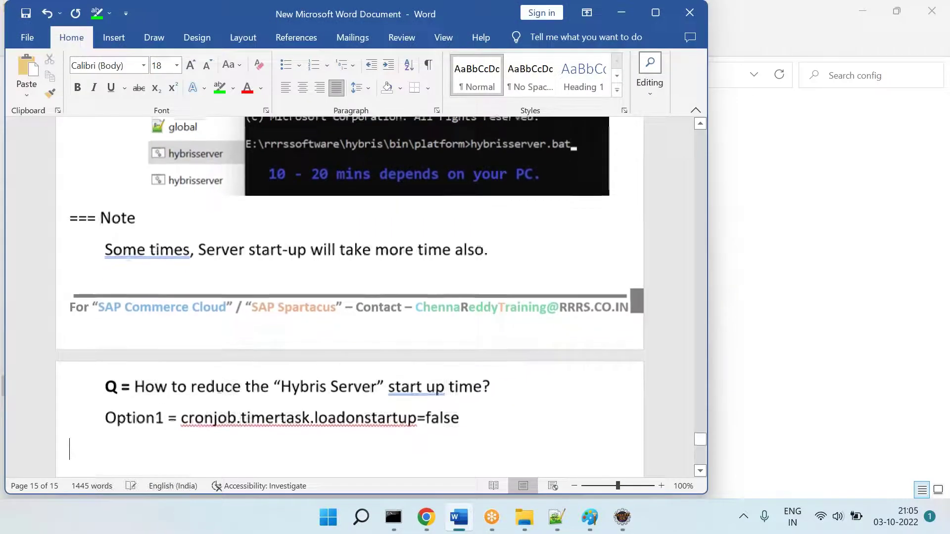
# Step: Copy the hybris\config folder path from File Explorer and return to Word
pyautogui.hotkey('alt', 'Tab')
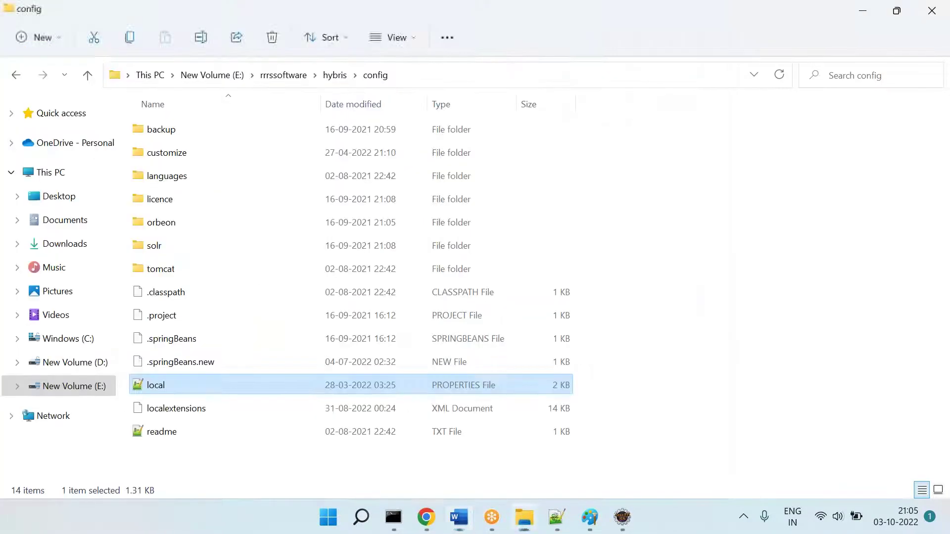
pyautogui.click(429, 85)
pyautogui.hotkey('ctrl', 'c')
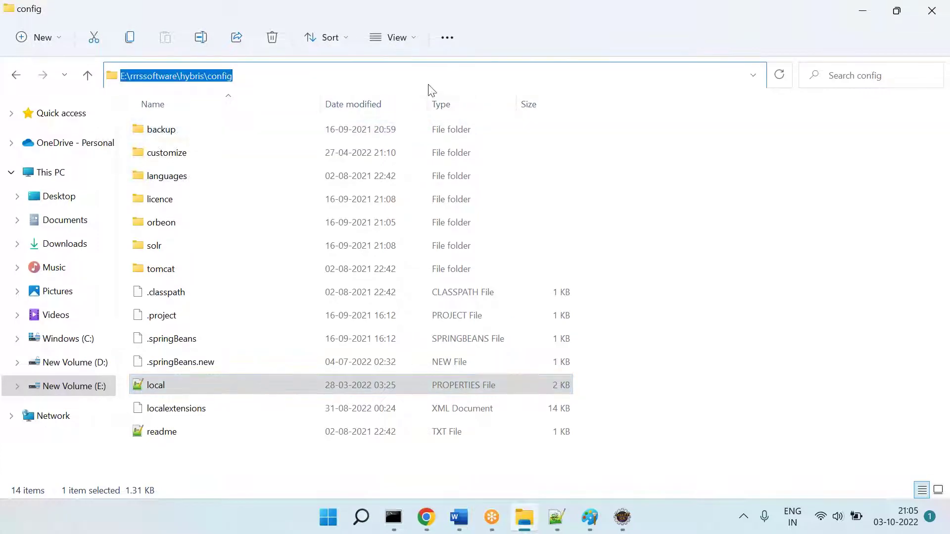
pyautogui.click(557, 517)
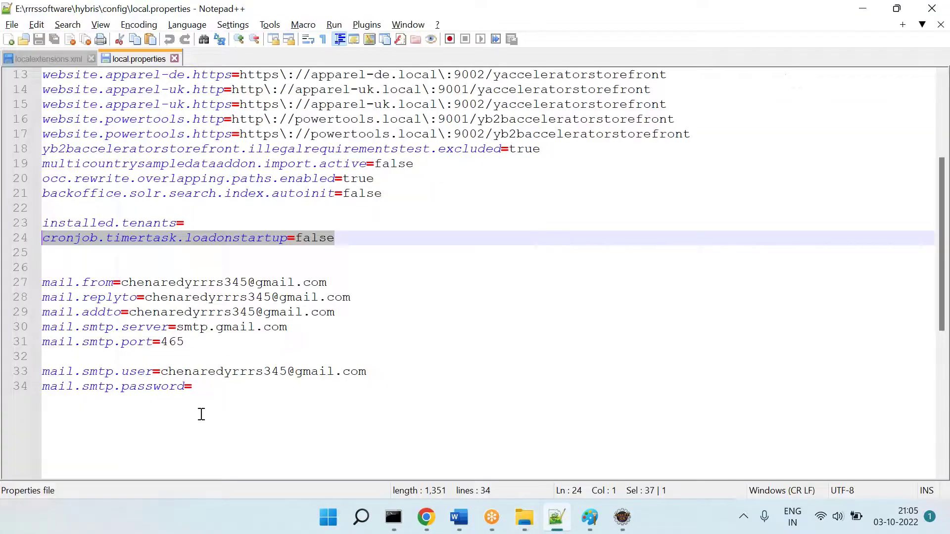
pyautogui.click(524, 517)
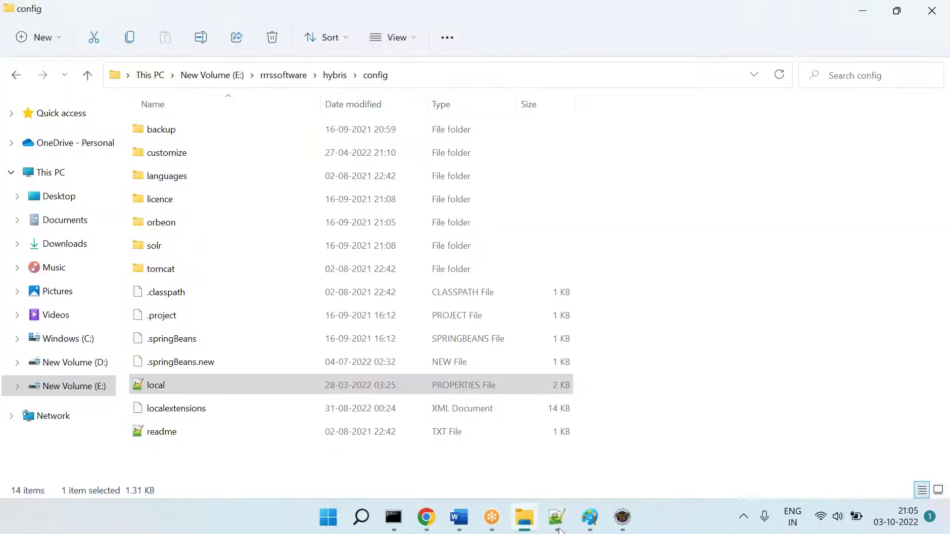
pyautogui.click(558, 525)
pyautogui.click(557, 525)
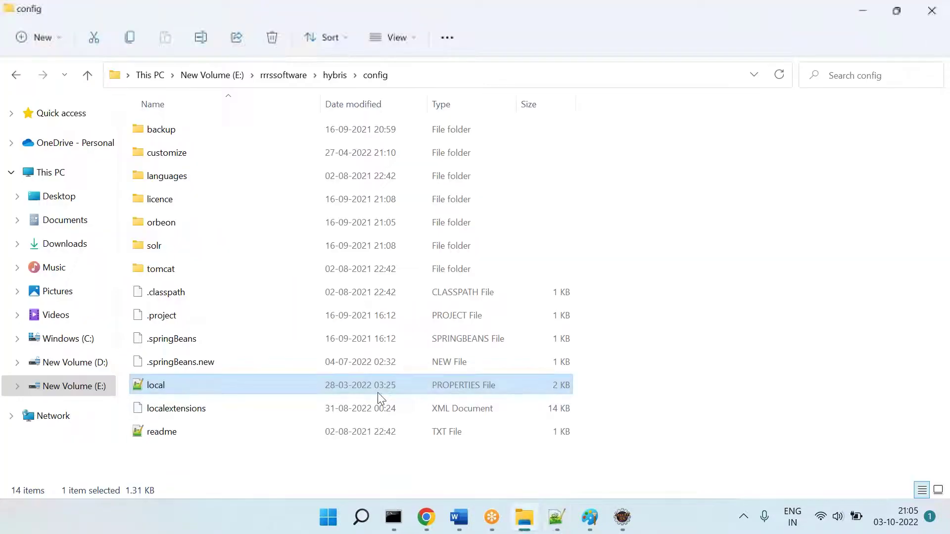
pyautogui.click(557, 520)
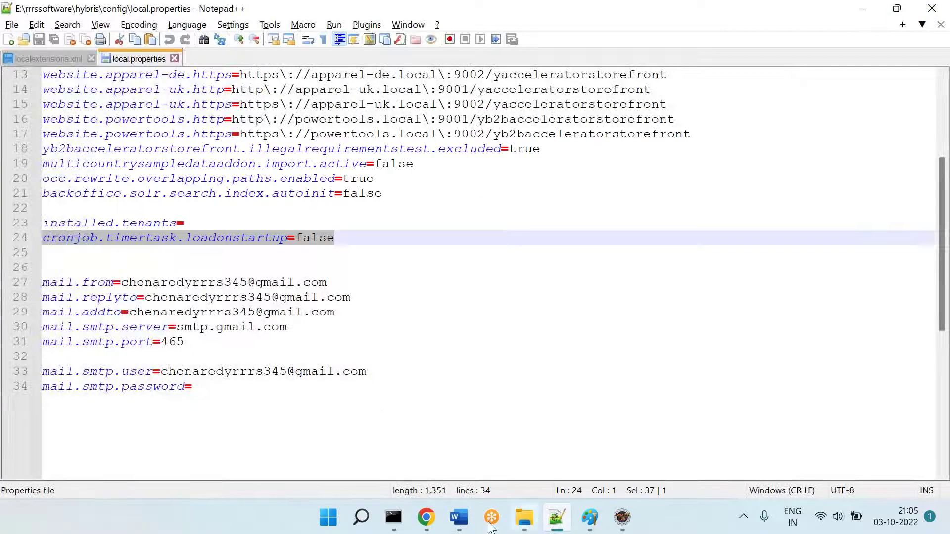
pyautogui.click(460, 517)
# Step: Indent the cronjob setting onto its own line and add the config path plus 'local.proeprties' after Option1
pyautogui.press('Return')
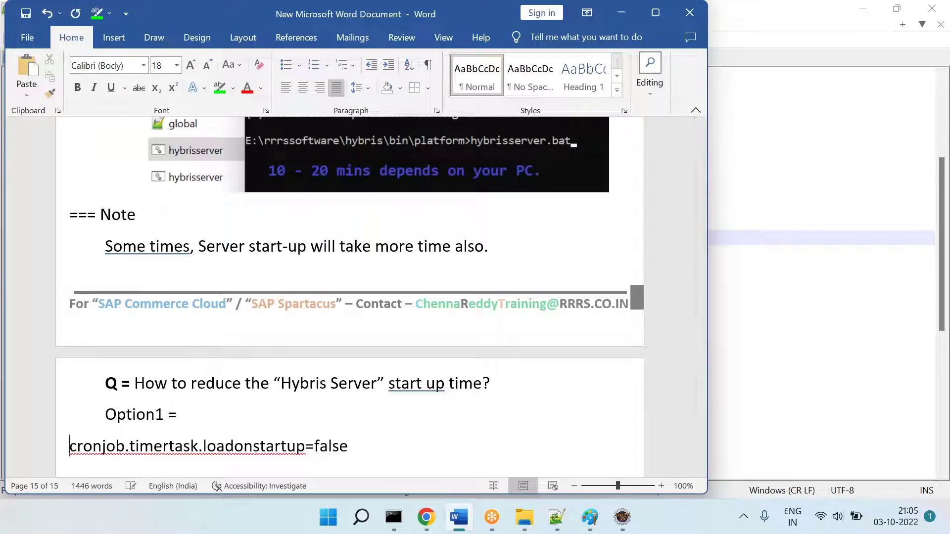
pyautogui.press('Tab')
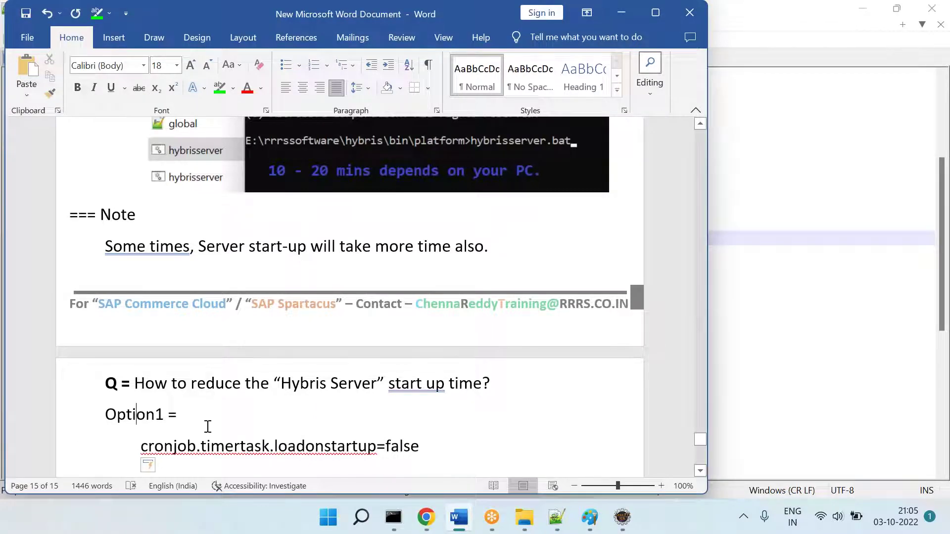
pyautogui.click(208, 427)
pyautogui.hotkey('ctrl', 'v')
pyautogui.write(']local.proeprties')
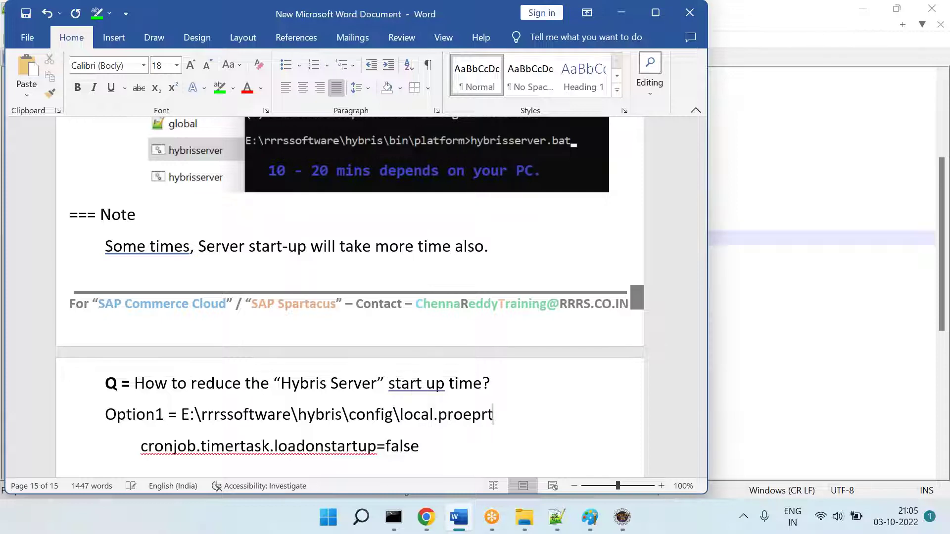
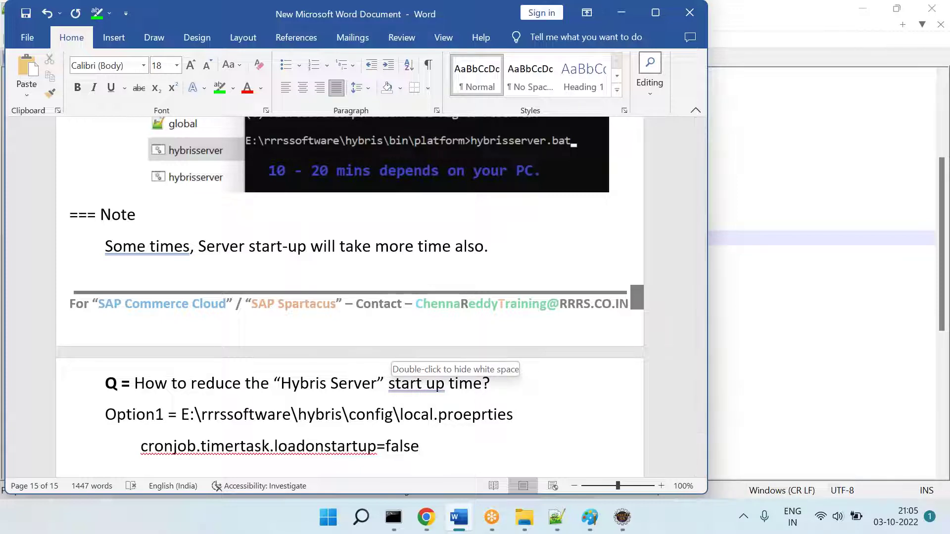
# Step: Highlight the file name local.proeprties in green
pyautogui.scroll(-3, 485, 386)
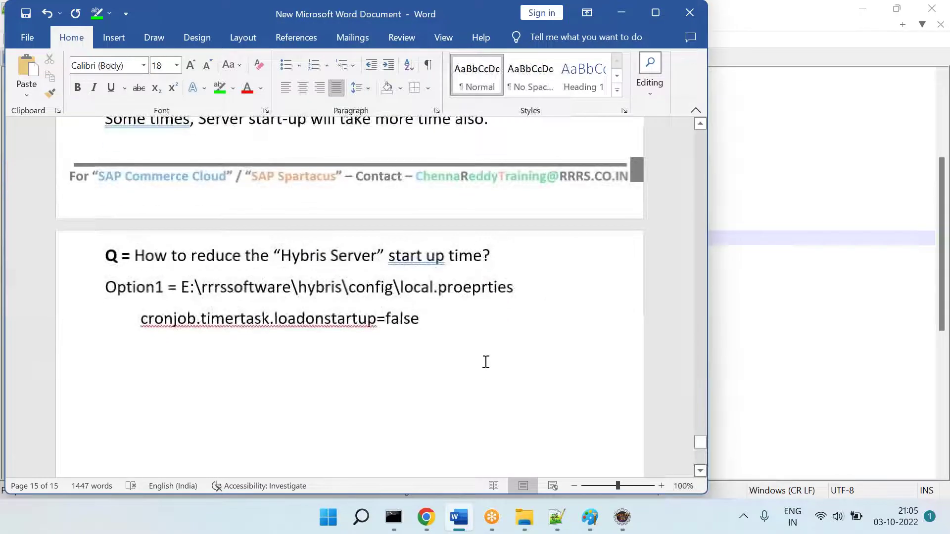
pyautogui.moveTo(512, 288); pyautogui.dragTo(412, 289)
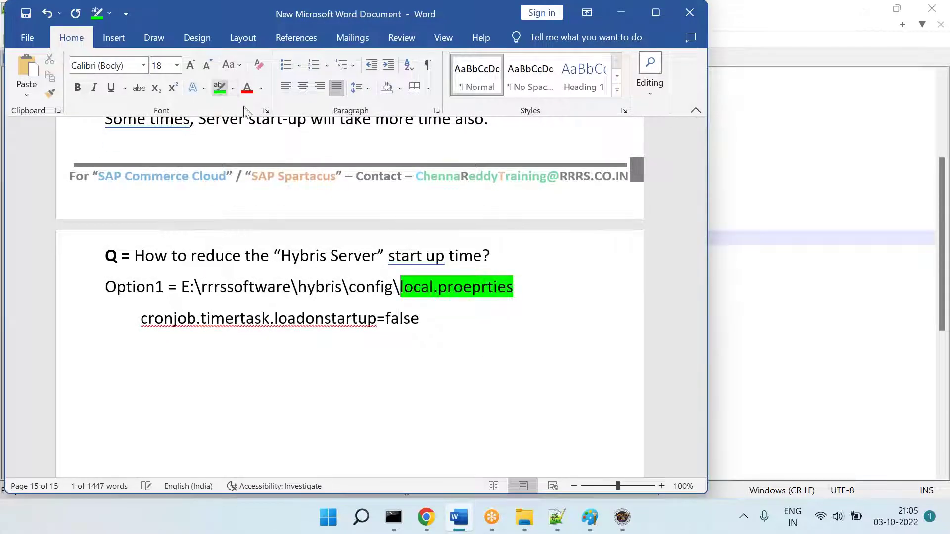
pyautogui.click(219, 88)
pyautogui.click(237, 344)
# Step: Add 'Option 2 =' followed by the copied E:\rrrssoftware\hybris\config path
pyautogui.write('Option 2 =')
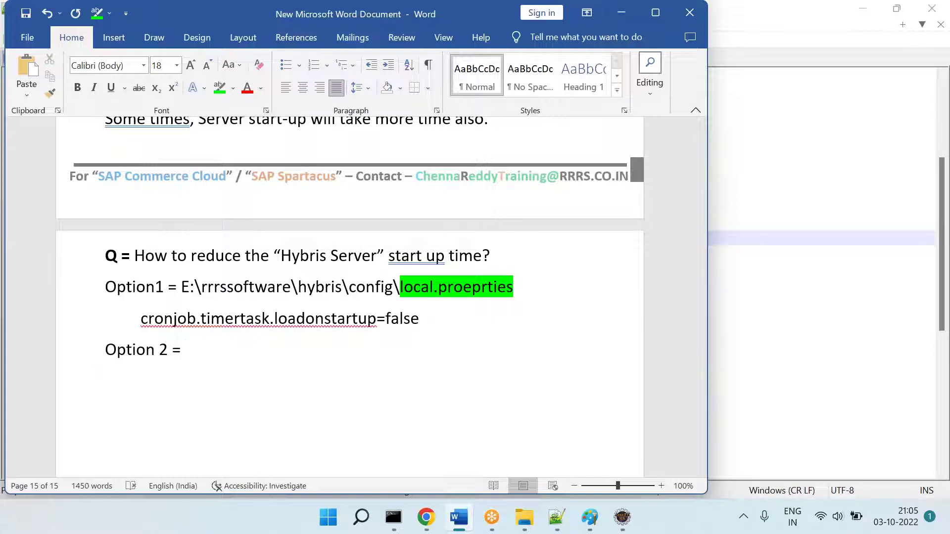
pyautogui.press('Left')
pyautogui.press('Left')
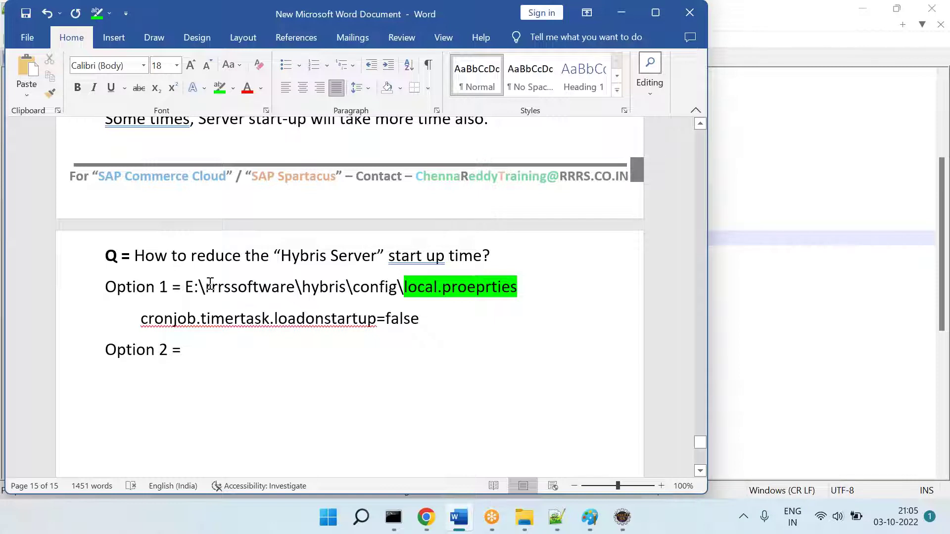
pyautogui.moveTo(172, 287); pyautogui.dragTo(539, 276)
pyautogui.hotkey('ctrl', 'c')
pyautogui.press('Down')
pyautogui.press('Down')
pyautogui.press('BackSpace')
pyautogui.press('BackSpace')
pyautogui.hotkey('ctrl', 'v')
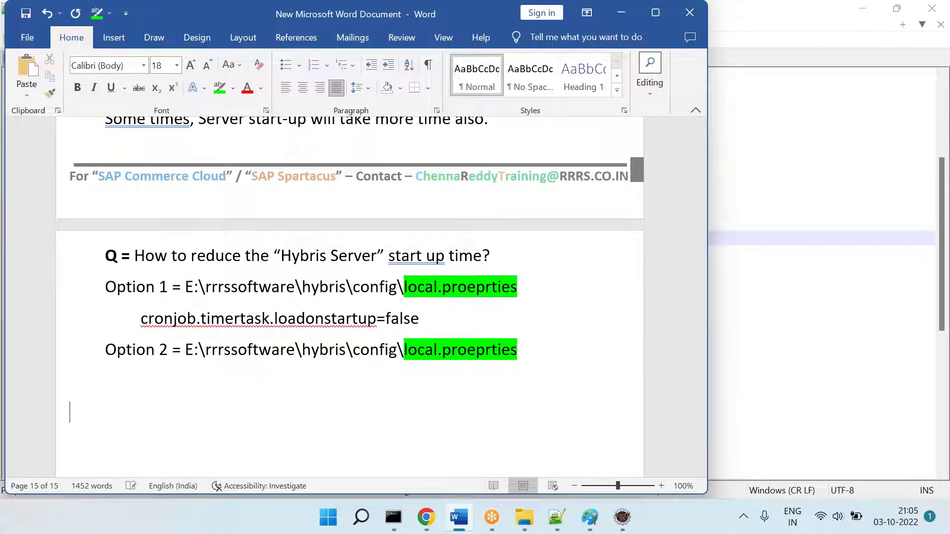
# Step: Copy the installed.tenants= setting from local.properties into Word under Option 2
pyautogui.click(590, 517)
pyautogui.click(526, 518)
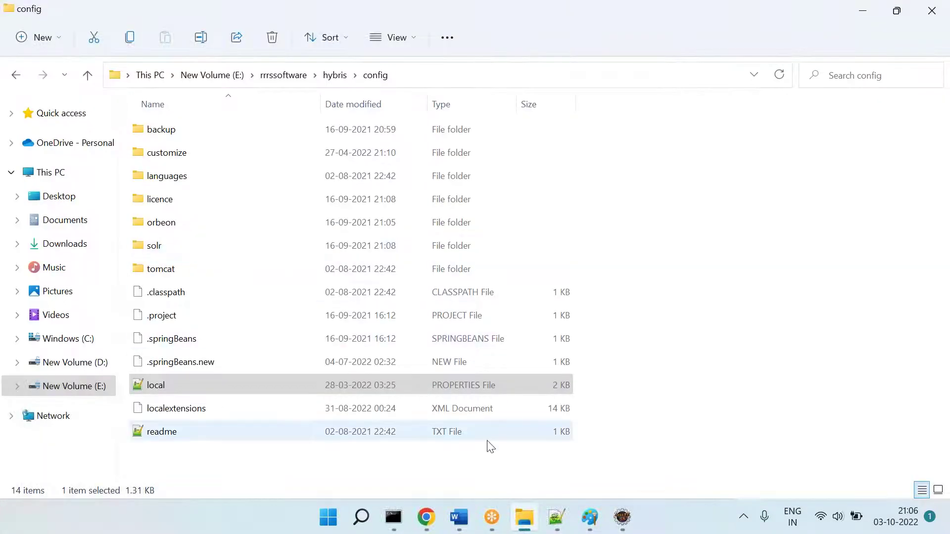
pyautogui.click(554, 524)
pyautogui.click(282, 269)
pyautogui.moveTo(198, 224); pyautogui.dragTo(37, 222)
pyautogui.hotkey('ctrl', 'c')
pyautogui.hotkey('alt', 'Tab')
pyautogui.hotkey('ctrl', 'v')
# Step: Add 'Option 3 = Not using the socket programming. Delete those jar file'
pyautogui.press('Return')
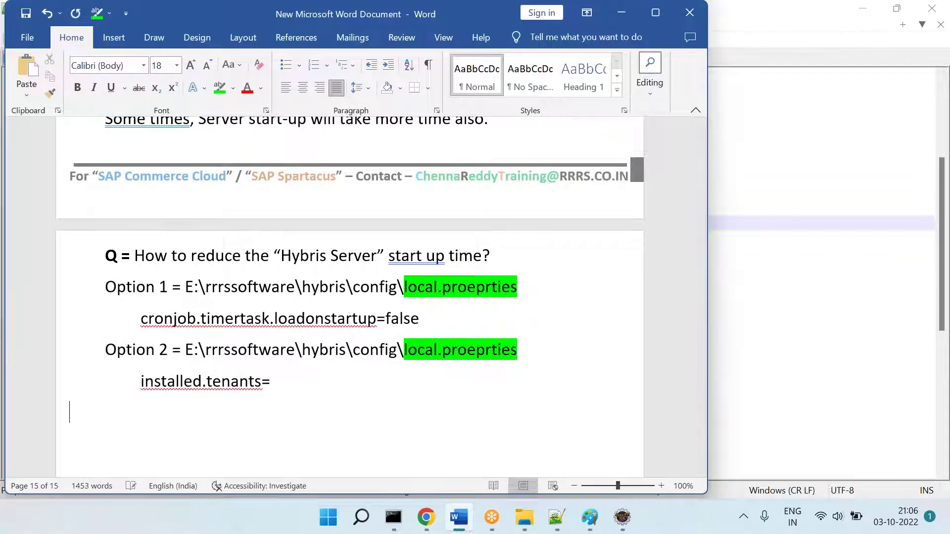
pyautogui.write('Option')
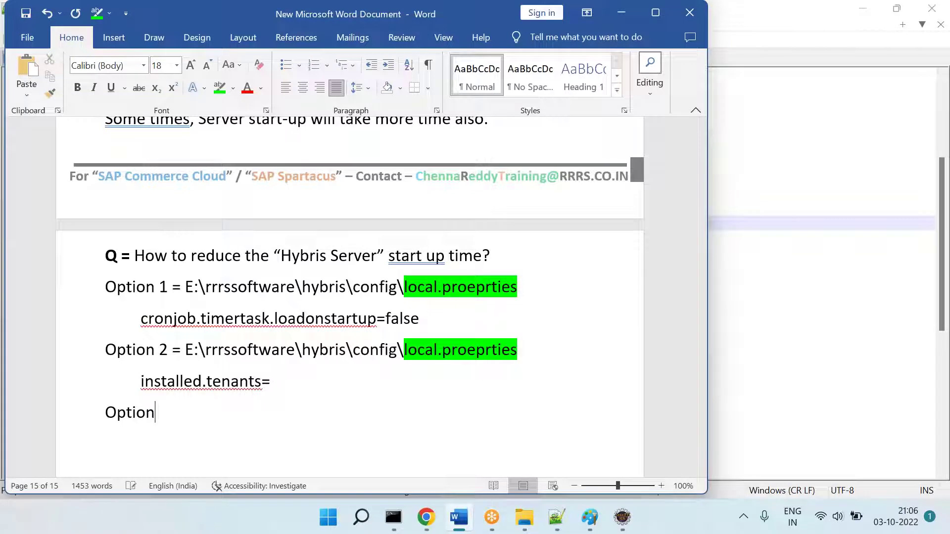
pyautogui.write(' 3 = Not using th')
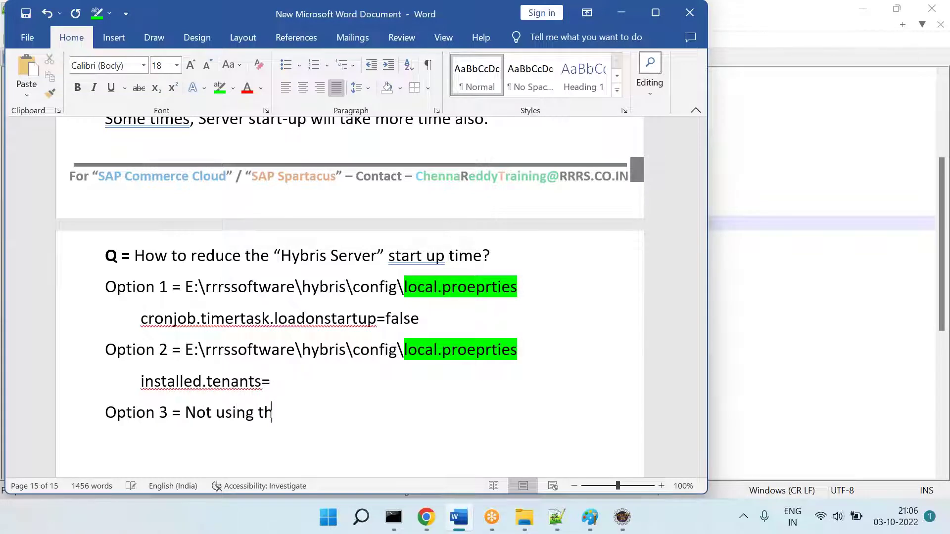
pyautogui.write('e socket program')
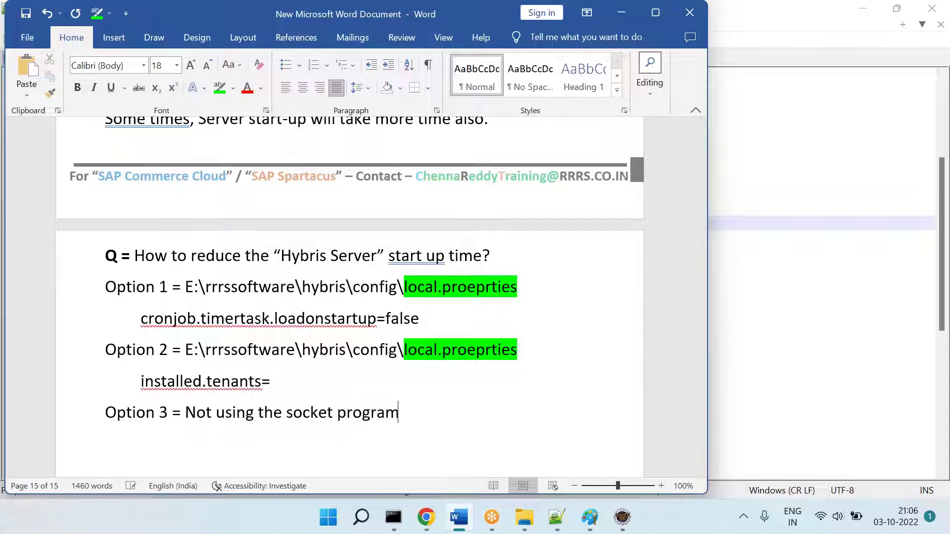
pyautogui.write('ming. Delete those file')
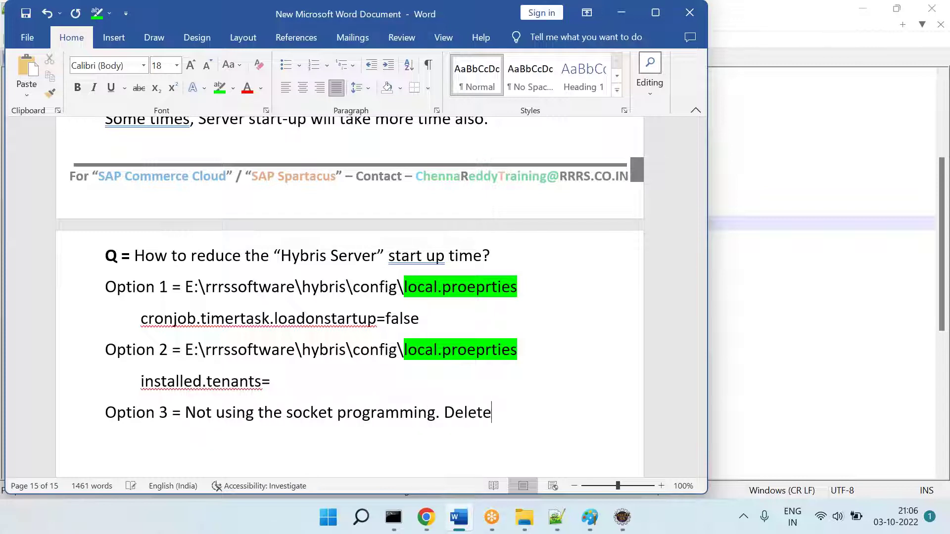
pyautogui.press('BackSpace')
pyautogui.press('BackSpace')
pyautogui.press('BackSpace')
pyautogui.press('BackSpace')
pyautogui.press('BackSpace')
pyautogui.write('jar files.')
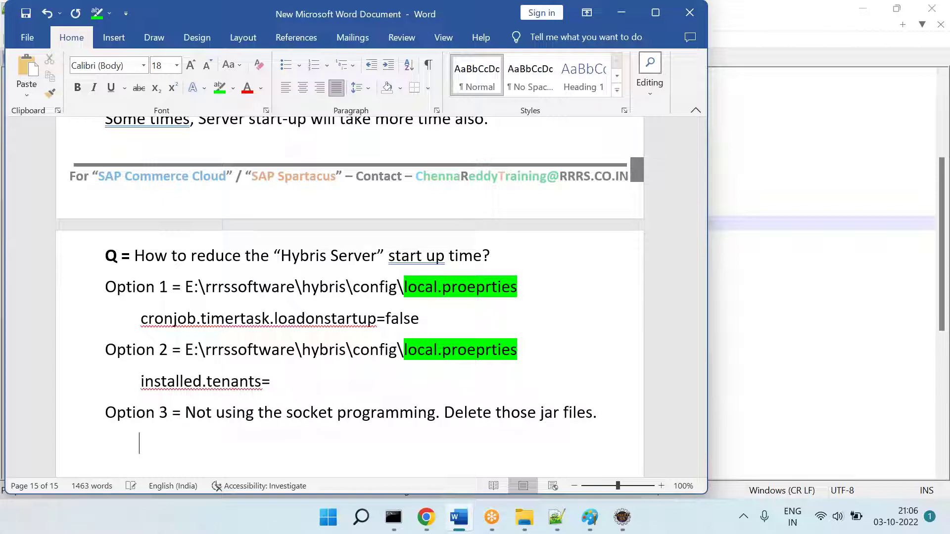
pyautogui.hotkey('alt', 'Tab')
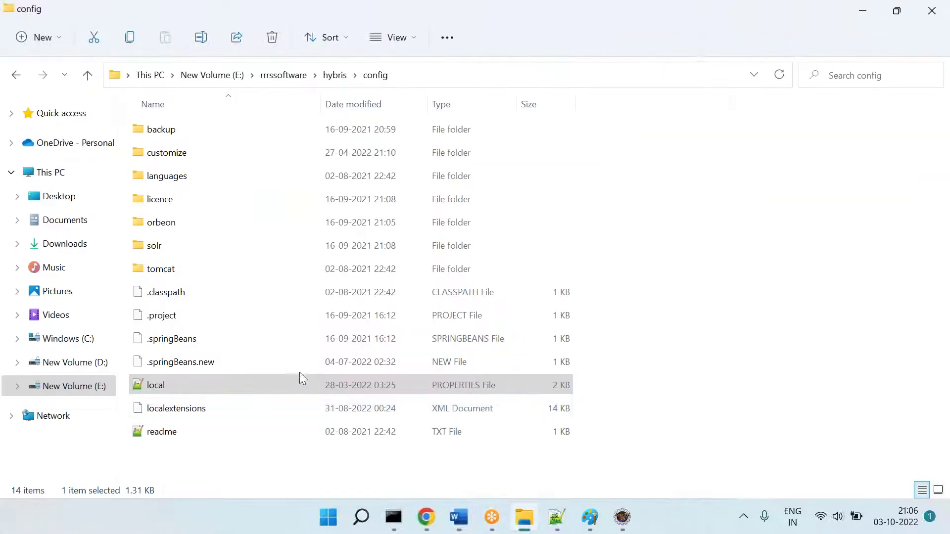
# Step: Open the rrrssoftware1 folder and select the tomcat-websocket and websocket-api jar files
pyautogui.click(274, 77)
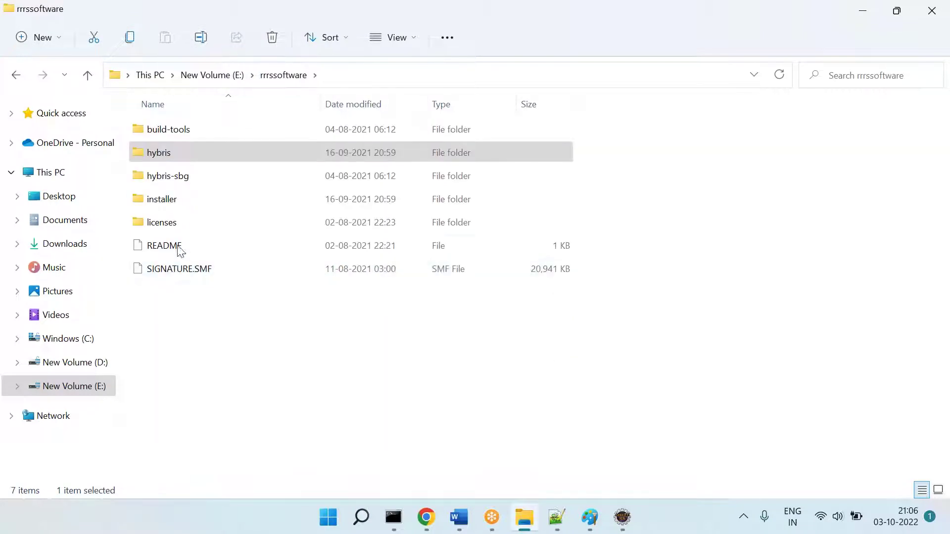
pyautogui.click(228, 77)
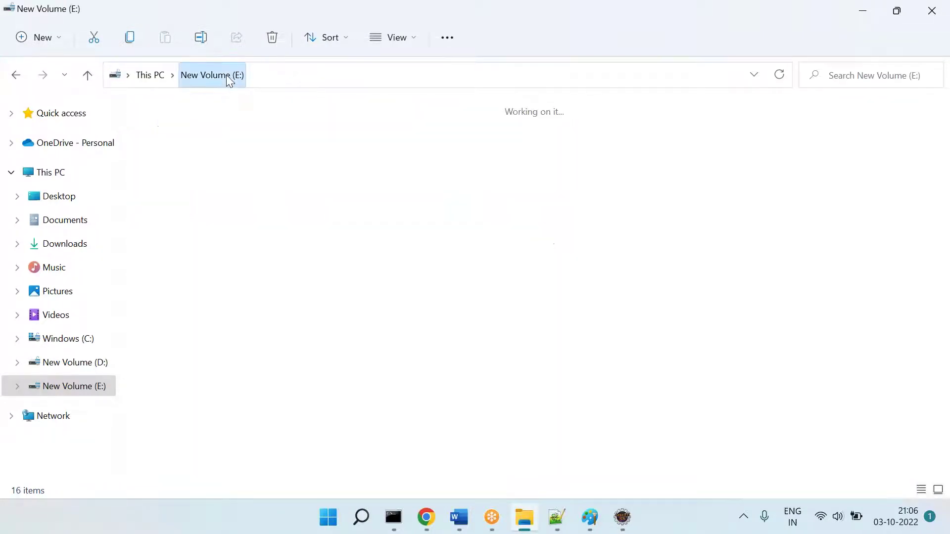
pyautogui.doubleClick(404, 138)
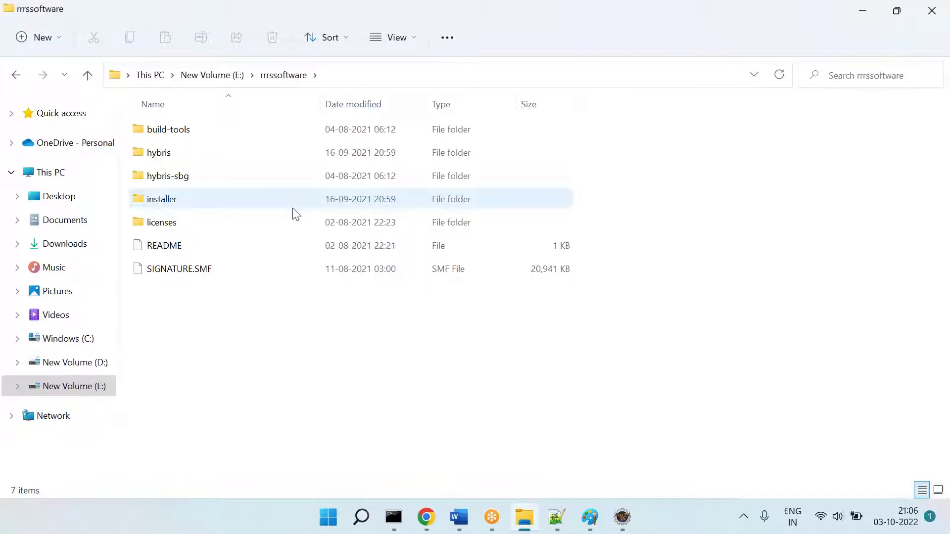
pyautogui.press('BackSpace')
pyautogui.click(603, 137)
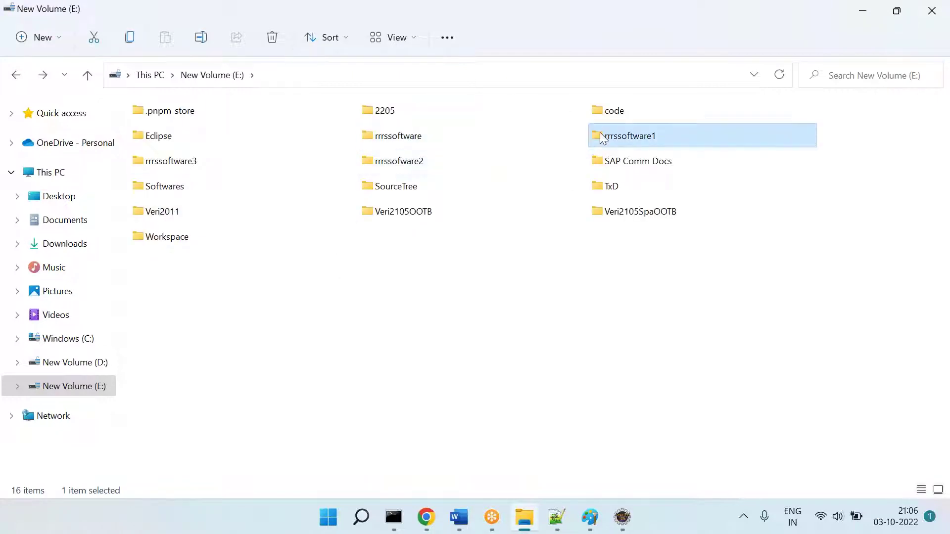
pyautogui.doubleClick(602, 137)
pyautogui.click(191, 285)
pyautogui.keyDown('shift'); pyautogui.click(191, 309); pyautogui.keyUp('shift')
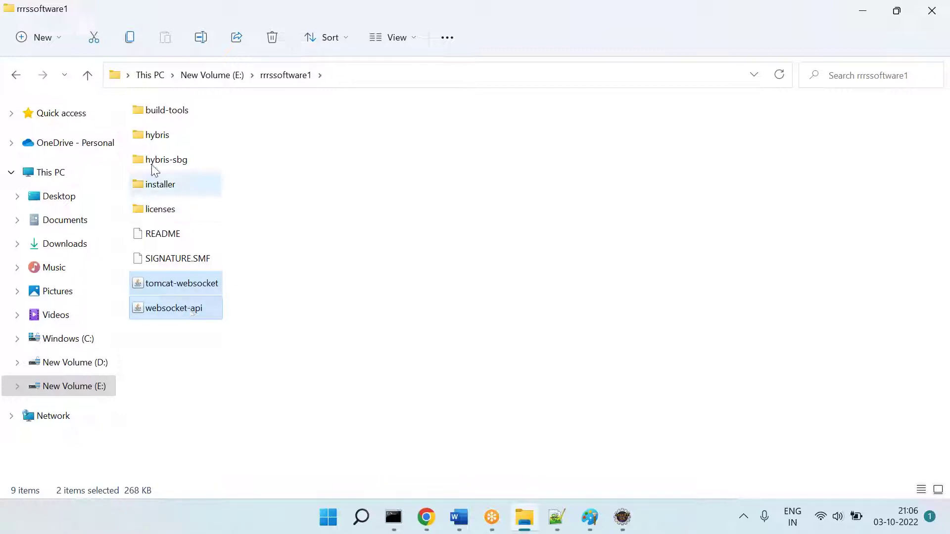
# Step: Browse into E:\rrrssoftware\hybris\bin\platform and its lib folder
pyautogui.doubleClick(161, 139)
pyautogui.doubleClick(148, 112)
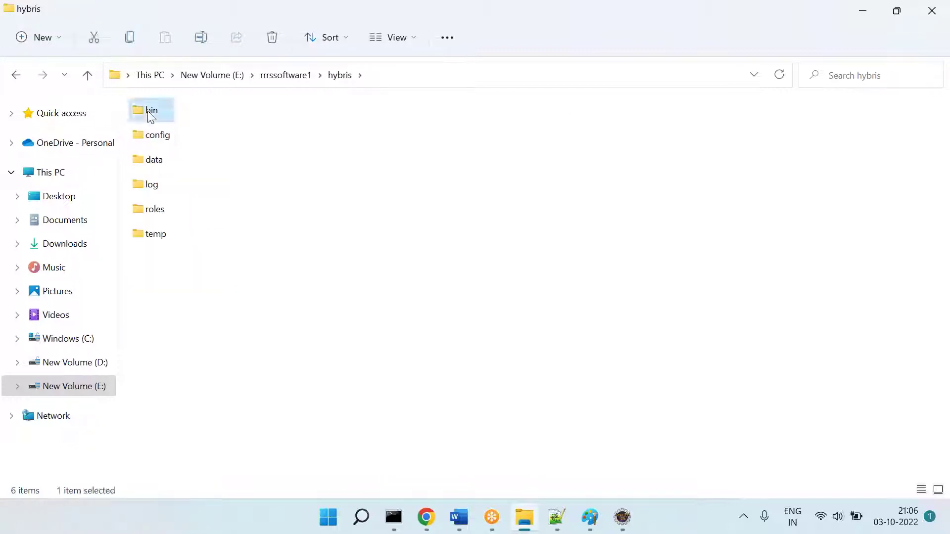
pyautogui.doubleClick(163, 160)
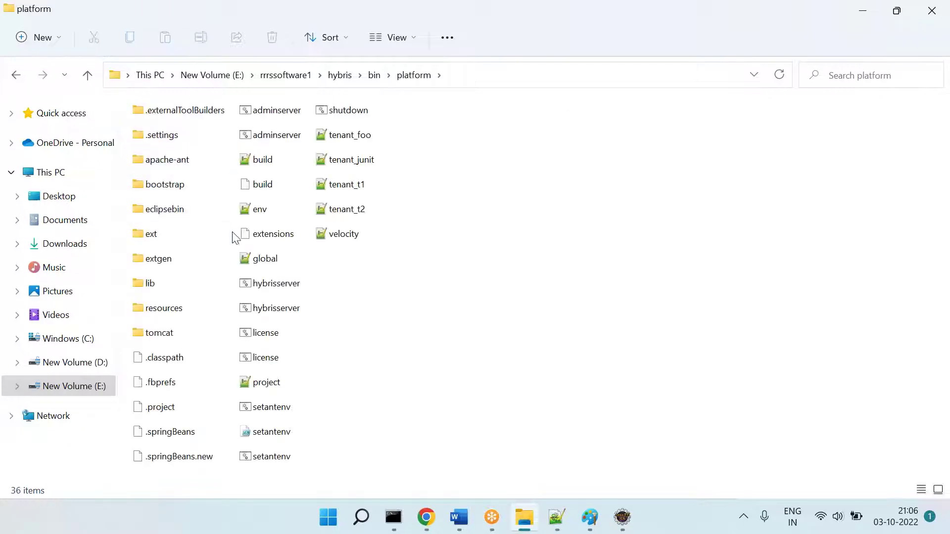
pyautogui.click(218, 75)
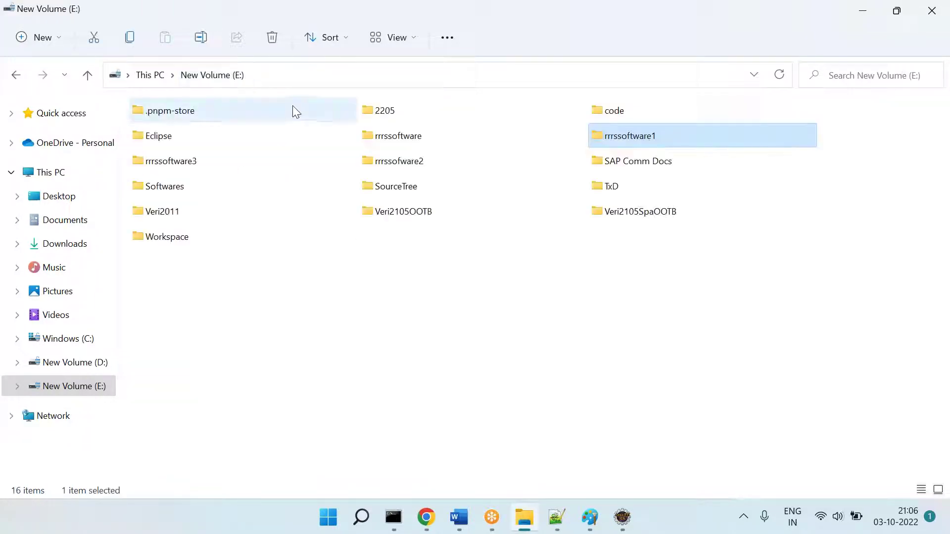
pyautogui.doubleClick(381, 137)
pyautogui.doubleClick(183, 153)
pyautogui.doubleClick(155, 127)
pyautogui.click(174, 184)
pyautogui.doubleClick(174, 184)
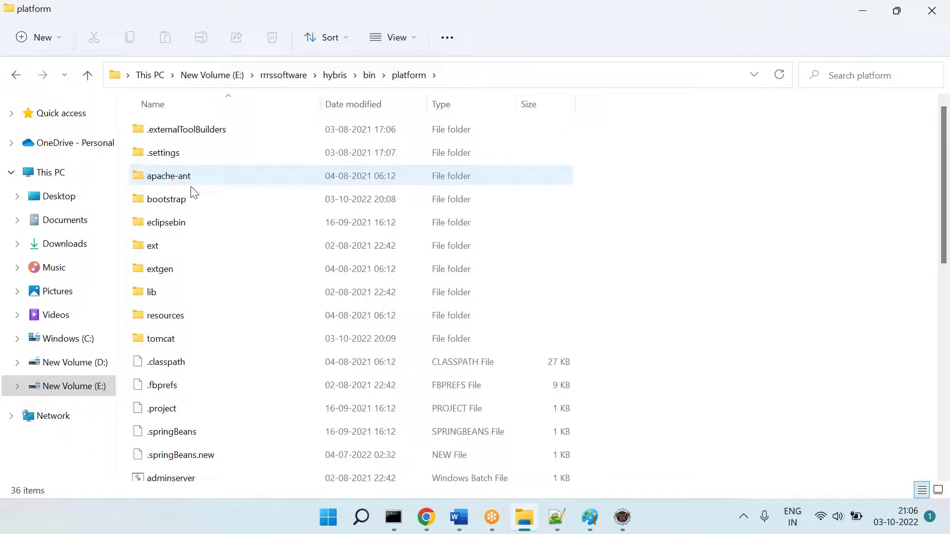
pyautogui.doubleClick(150, 297)
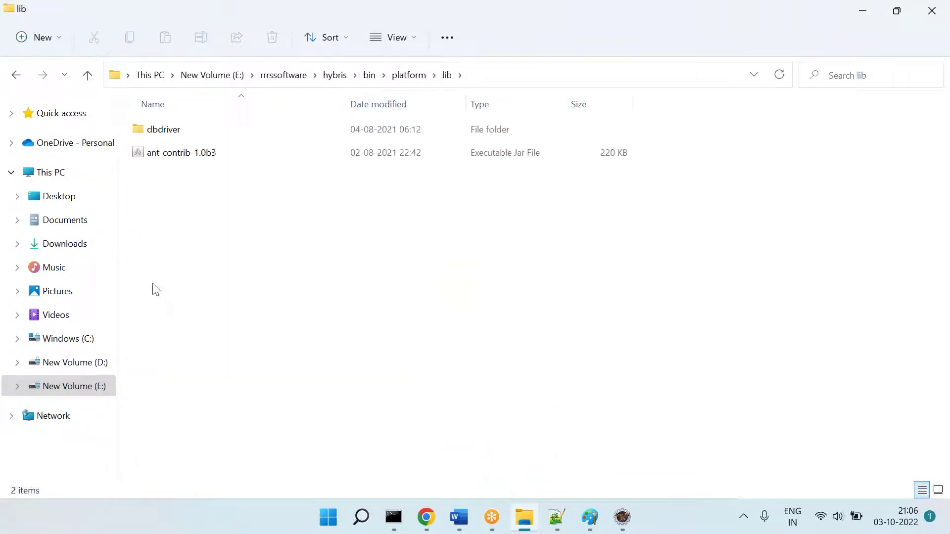
# Step: Go into platform\tomcat\lib and jump to the websocket and servlet jars by typing
pyautogui.press('BackSpace')
pyautogui.press('Up')
pyautogui.press('Up')
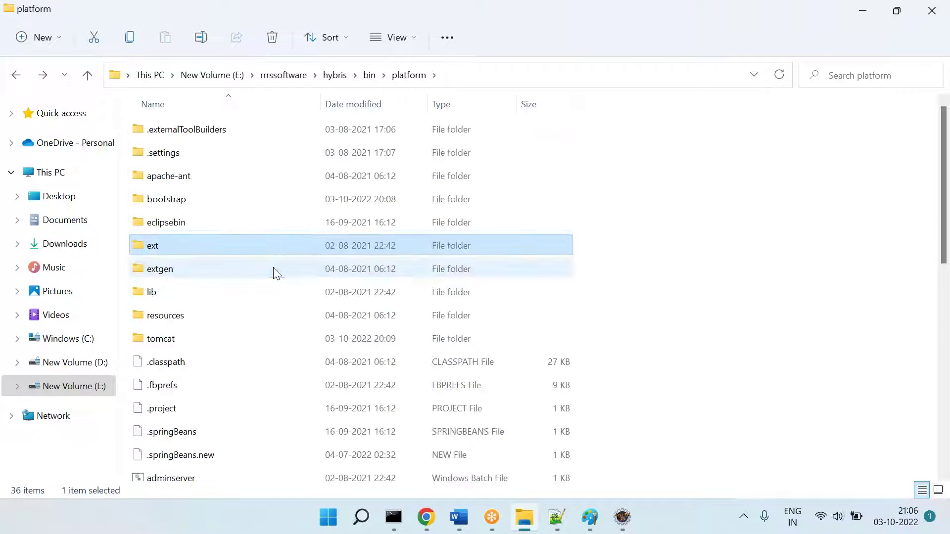
pyautogui.press('Down')
pyautogui.press('Down')
pyautogui.press('Down')
pyautogui.press('Down')
pyautogui.press('Up')
pyautogui.press('Down')
pyautogui.press('Return')
pyautogui.press('Down')
pyautogui.press('Down')
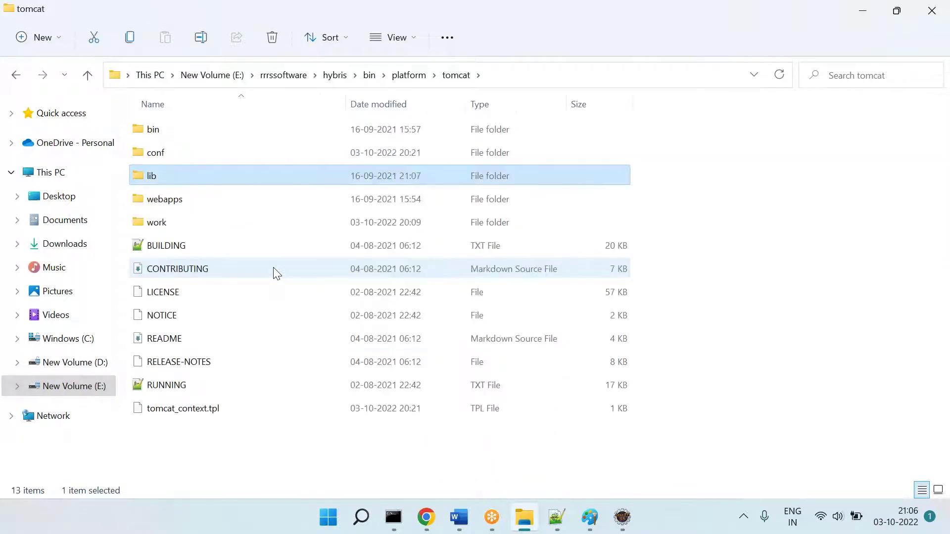
pyautogui.press('Return')
pyautogui.press('Down')
pyautogui.write('el')
pyautogui.press('Down')
pyautogui.press('Down')
pyautogui.press('Down')
pyautogui.press('Down')
pyautogui.press('Down')
pyautogui.press('Down')
pyautogui.press('Down')
pyautogui.press('Down')
pyautogui.press('Down')
pyautogui.press('Down')
pyautogui.press('Down')
pyautogui.press('Down')
pyautogui.press('Down')
pyautogui.press('Down')
pyautogui.press('Down')
pyautogui.press('Down')
pyautogui.press('Down')
pyautogui.press('Down')
pyautogui.press('Down')
pyautogui.press('Down')
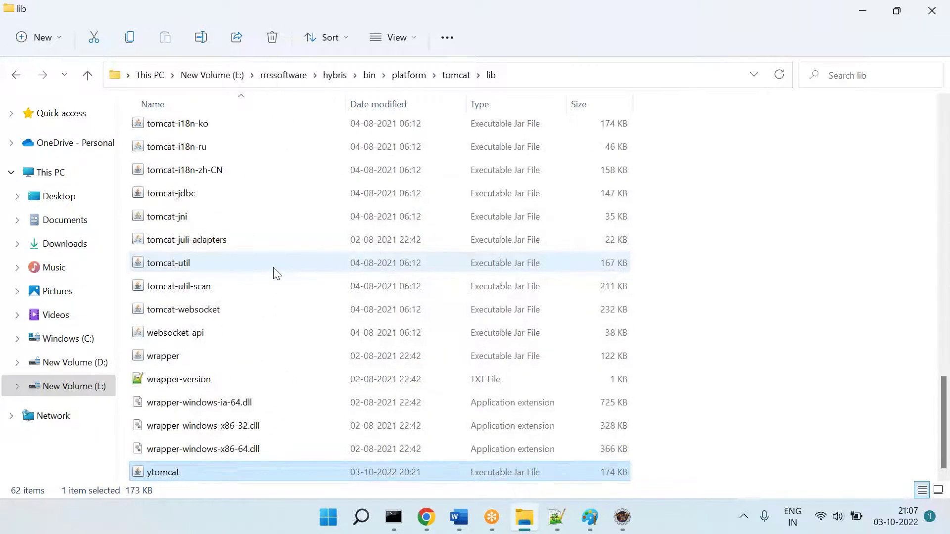
pyautogui.write('s')
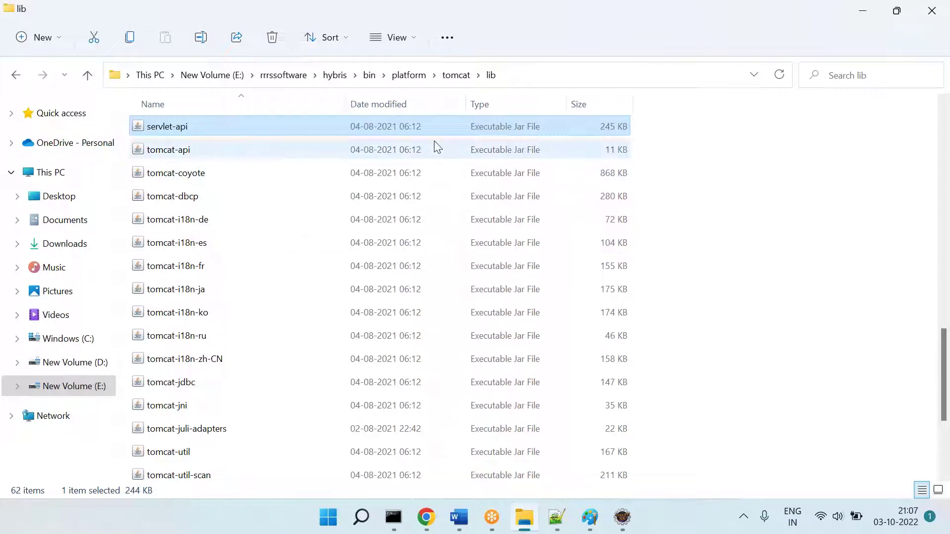
# Step: Add a ==== separator and begin 'By doing these ... U can see ~50%'
pyautogui.click(928, 9)
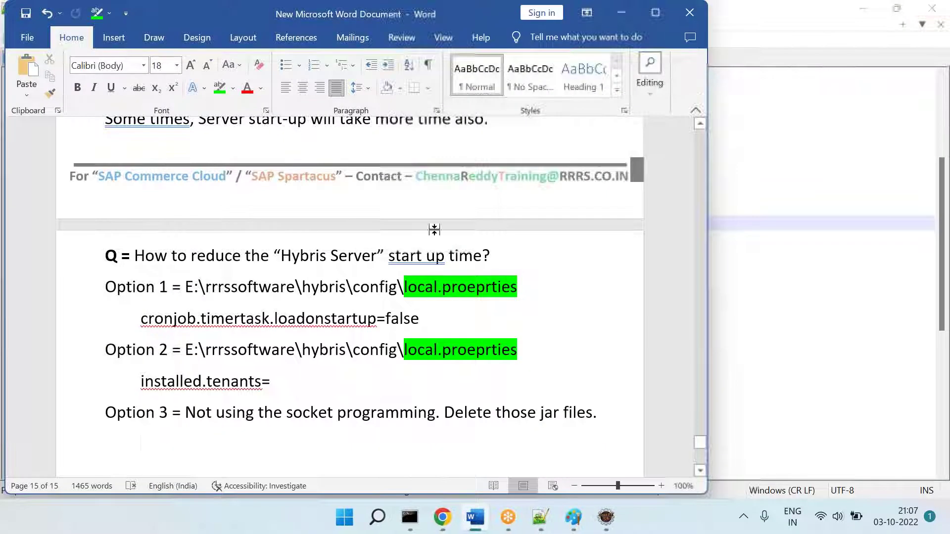
pyautogui.write('====')
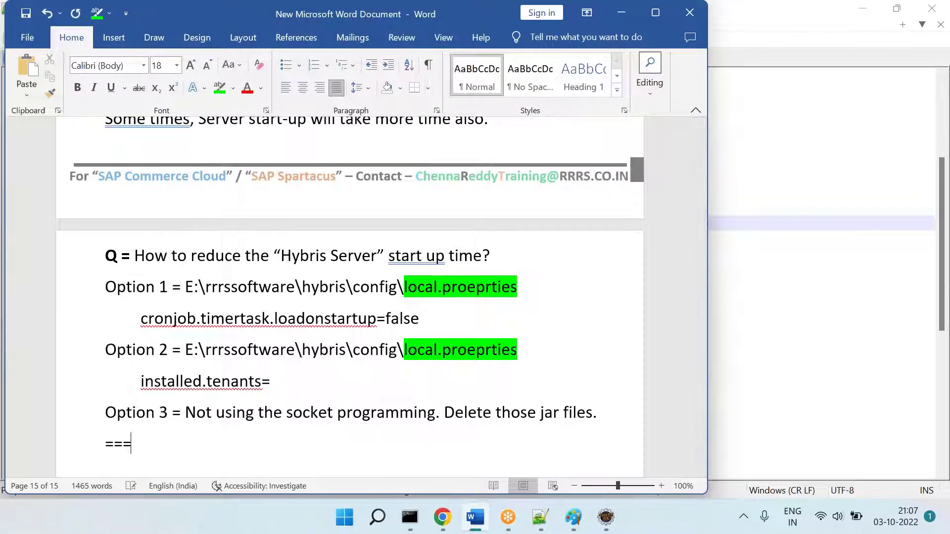
pyautogui.press('Return')
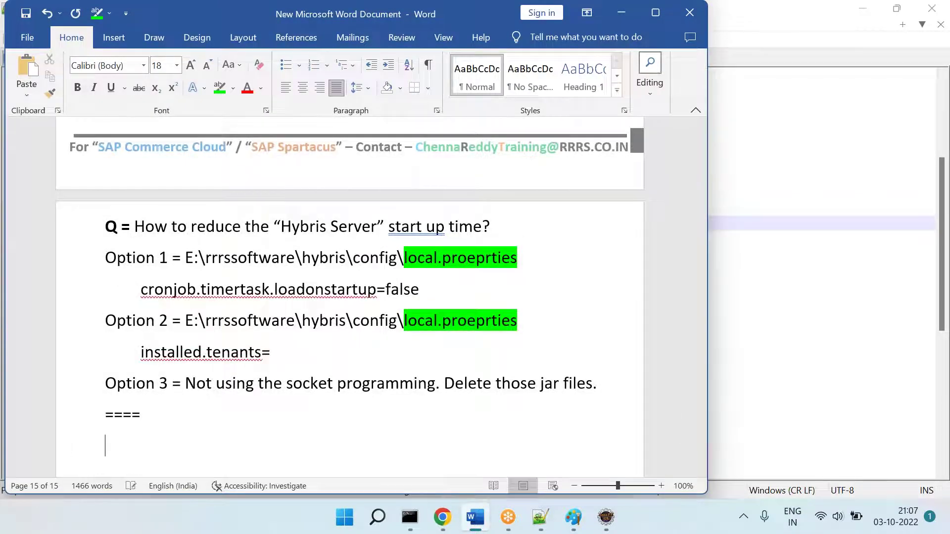
pyautogui.write('A')
pyautogui.press('BackSpace')
pyautogui.write('By doing ')
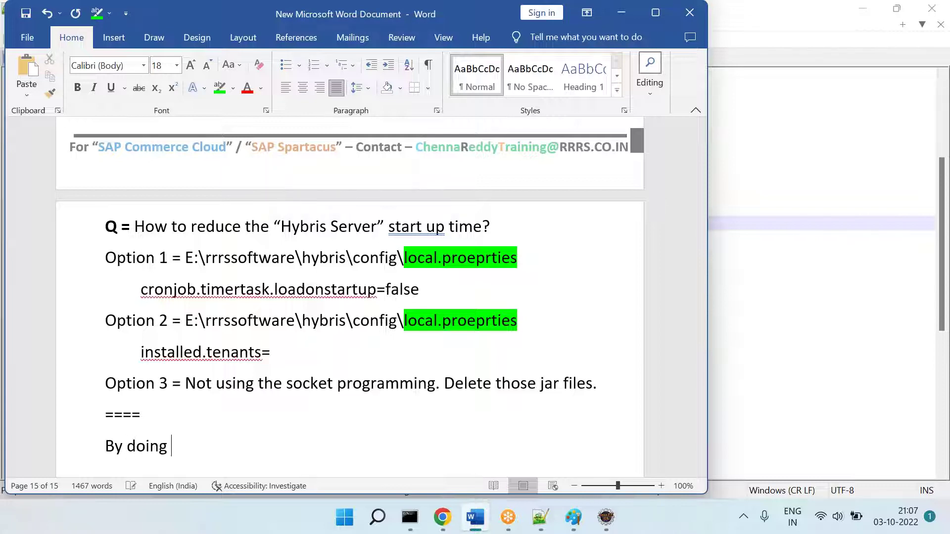
pyautogui.write('these ... U can see')
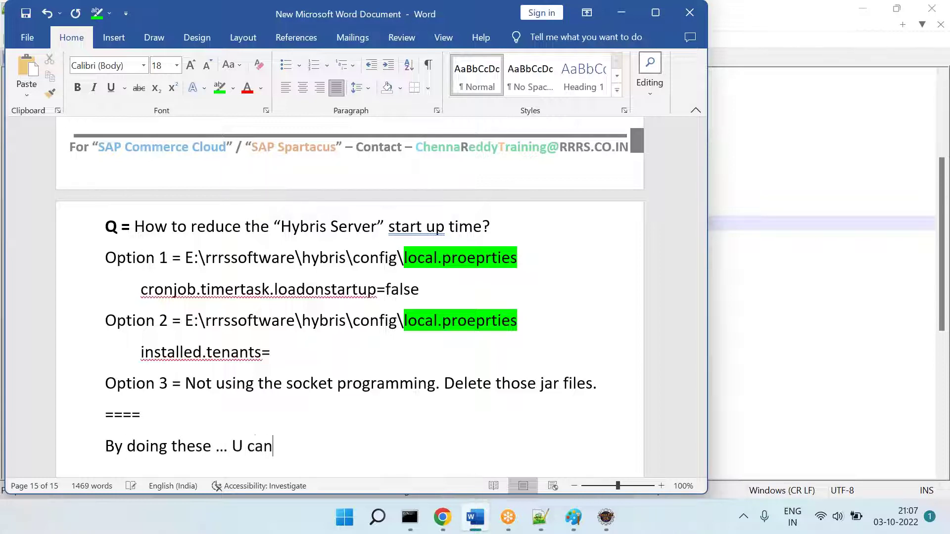
pyautogui.write(' ~50% ')
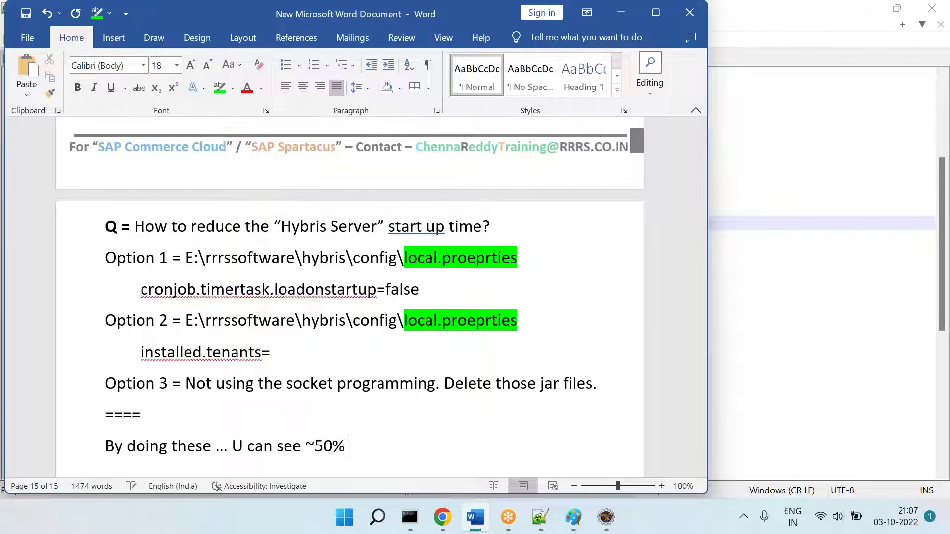
pyautogui.write('im')
pyautogui.press('BackSpace')
pyautogui.press('BackSpace')
pyautogui.press('BackSpace')
pyautogui.press('BackSpace')
pyautogui.write('s')
# Step: Fix the line layout and complete the sentence with 'server start up improvement.'
pyautogui.press('Home')
pyautogui.press('BackSpace')
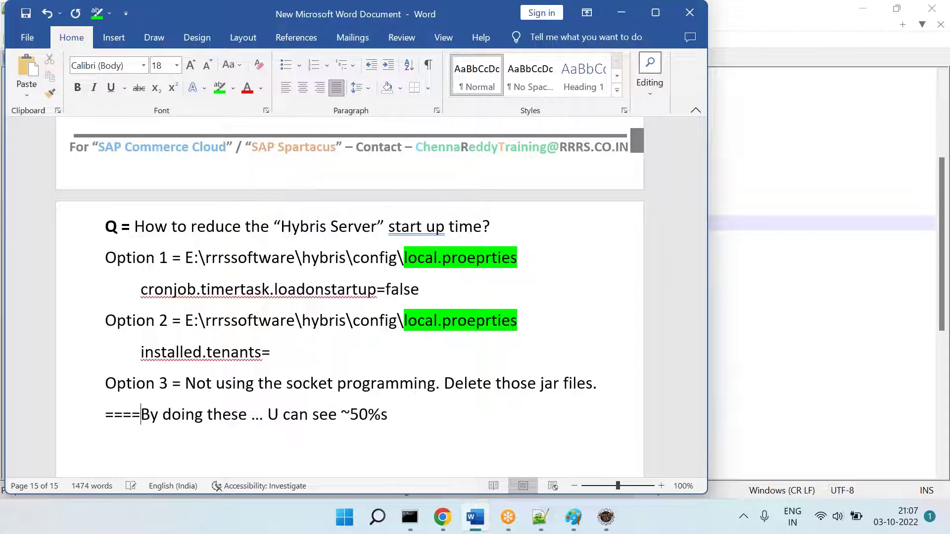
pyautogui.press('Tab')
pyautogui.hotkey('ctrl', 'z')
pyautogui.press('Return')
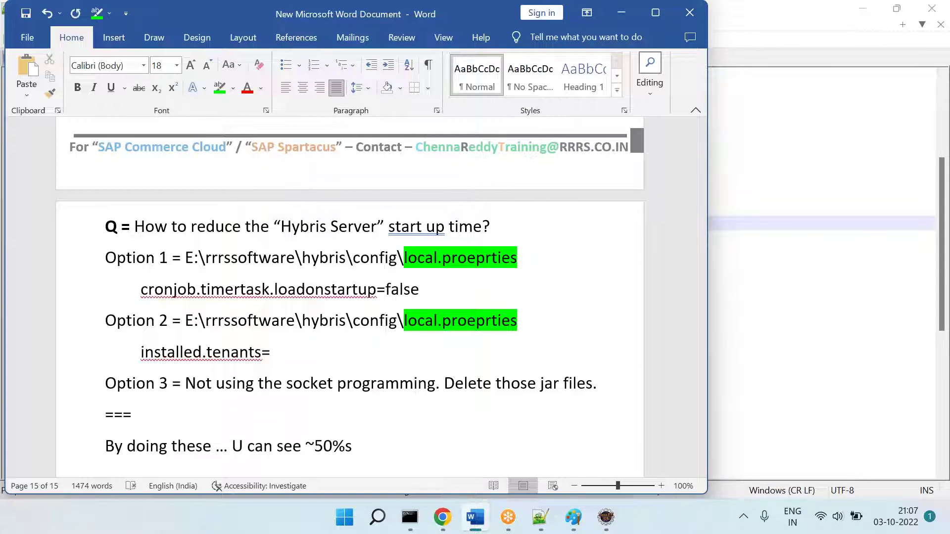
pyautogui.click(384, 451)
pyautogui.press('BackSpace')
pyautogui.press('BackSpace')
pyautogui.write('server starup')
pyautogui.press('BackSpace')
pyautogui.press('BackSpace')
pyautogui.write('t up i')
pyautogui.write('vement.')
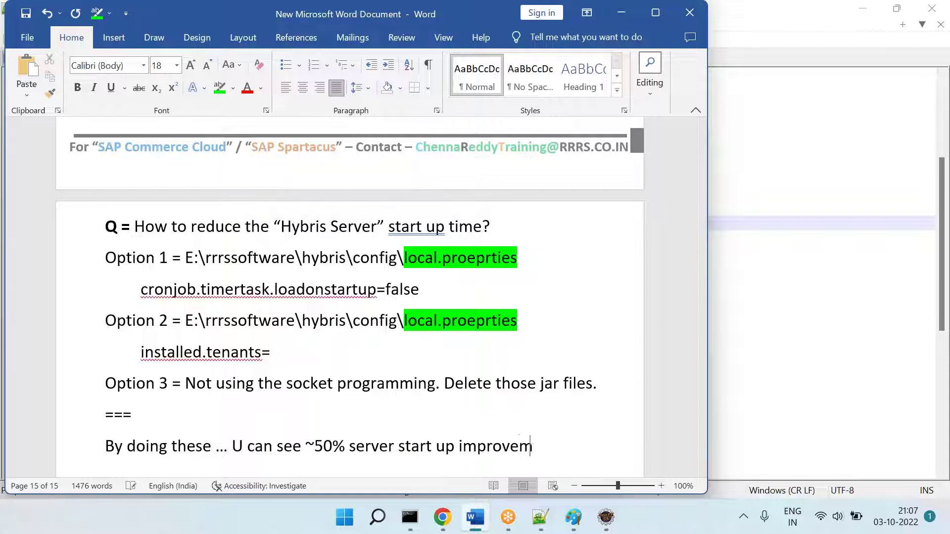
pyautogui.press('Return')
pyautogui.press('Return')
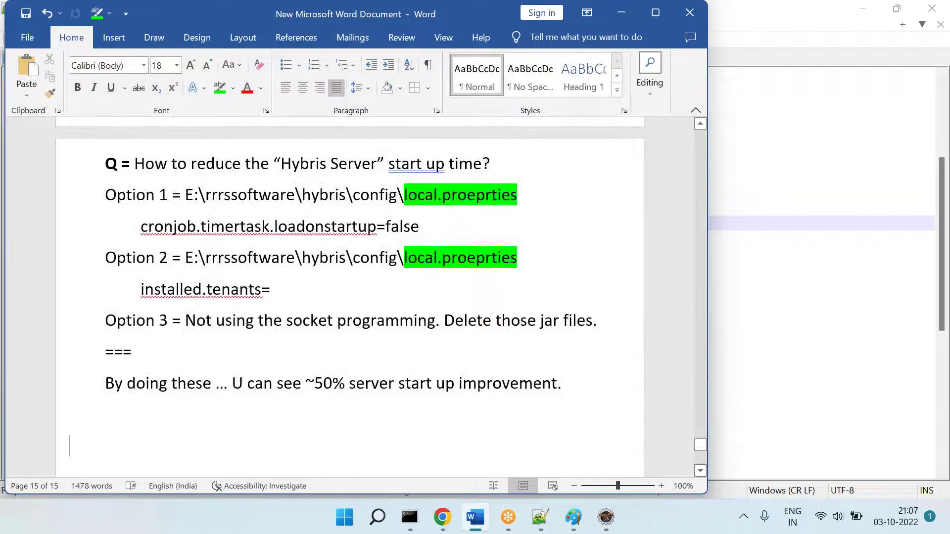
# Step: Type the '==' separator, close the ant initialize command window, and reposition the hybrisserver window
pyautogui.write('==')
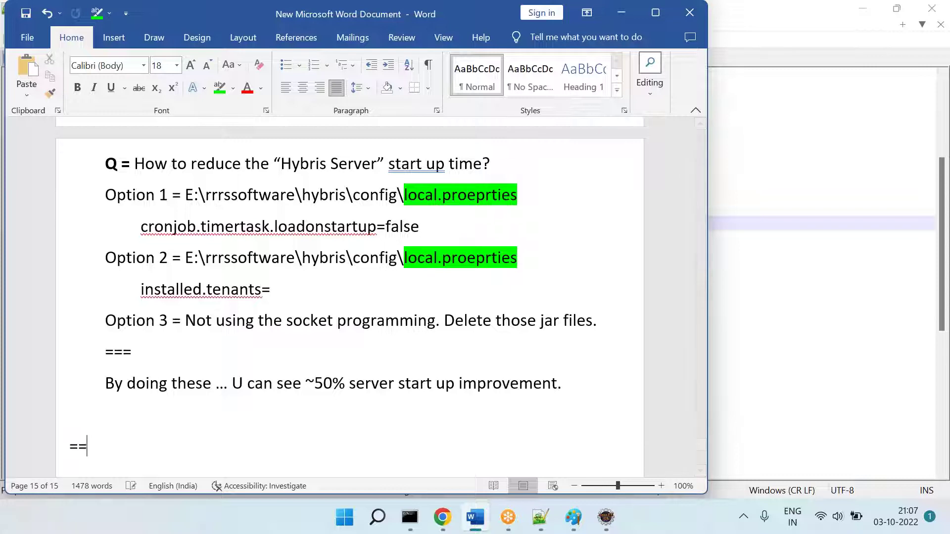
pyautogui.moveTo(410, 517)
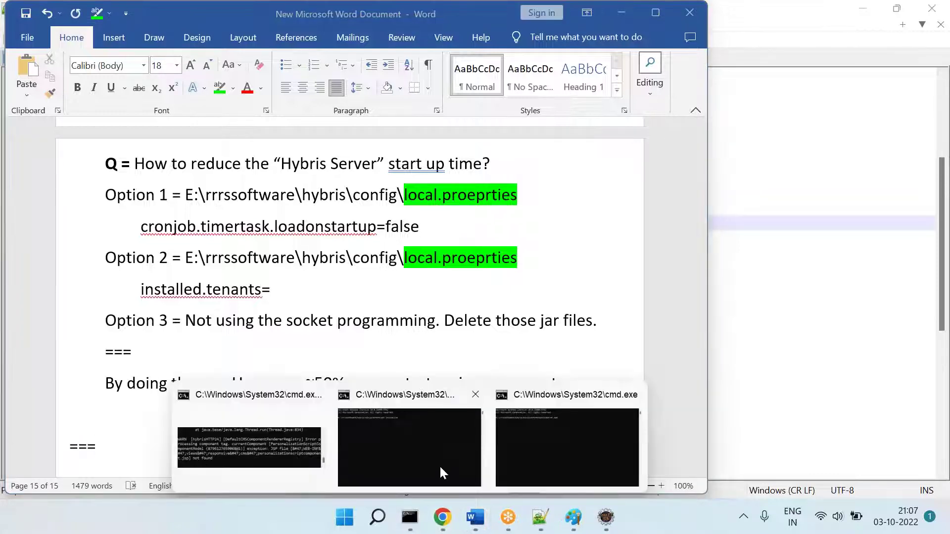
pyautogui.click(441, 466)
pyautogui.moveTo(509, 119); pyautogui.dragTo(249, 149)
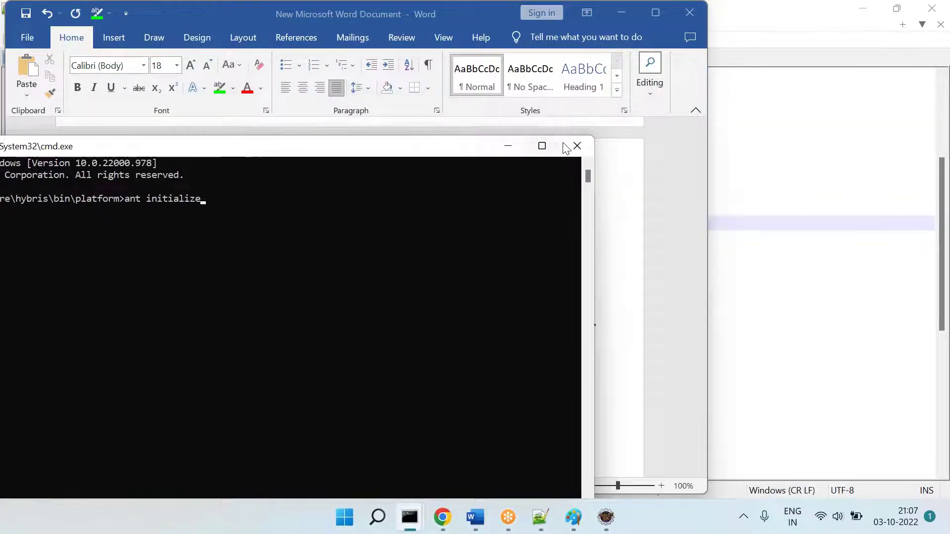
pyautogui.click(577, 147)
pyautogui.click(377, 517)
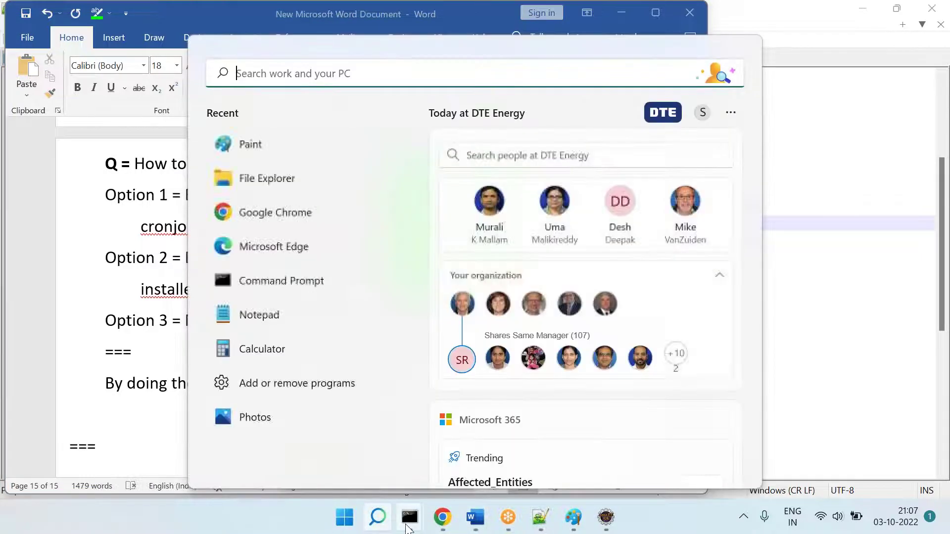
pyautogui.press('Escape')
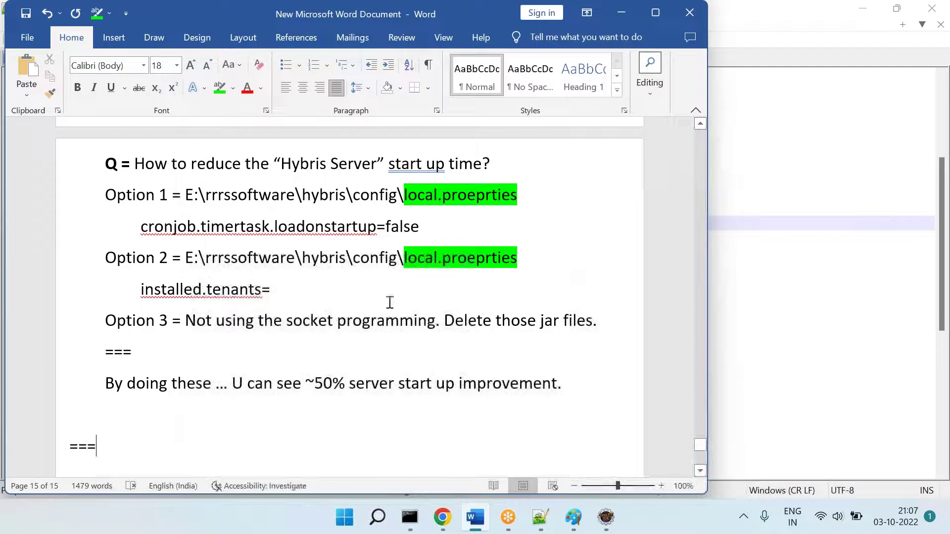
pyautogui.click(485, 446)
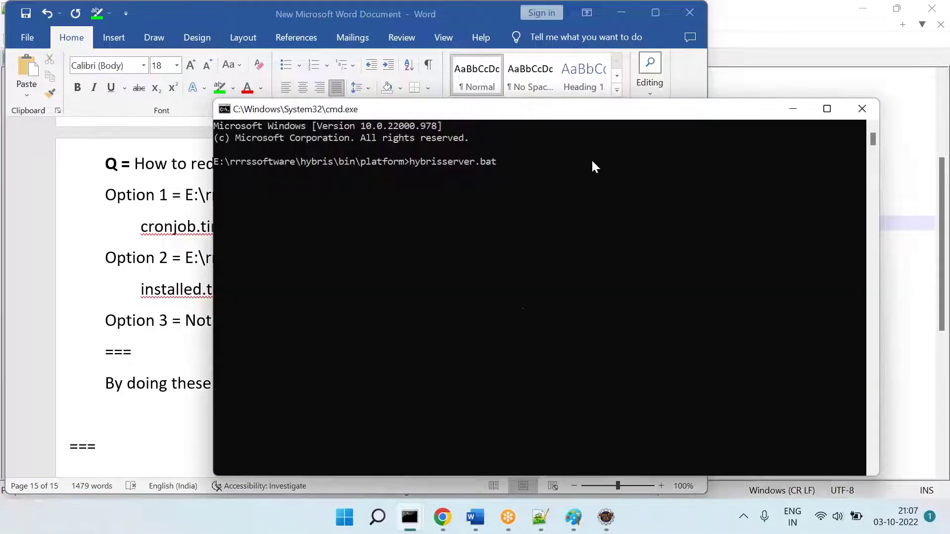
pyautogui.moveTo(582, 119); pyautogui.dragTo(272, 178)
# Step: Type 'Now my server is started.' on a new line after the === separator
pyautogui.click(410, 517)
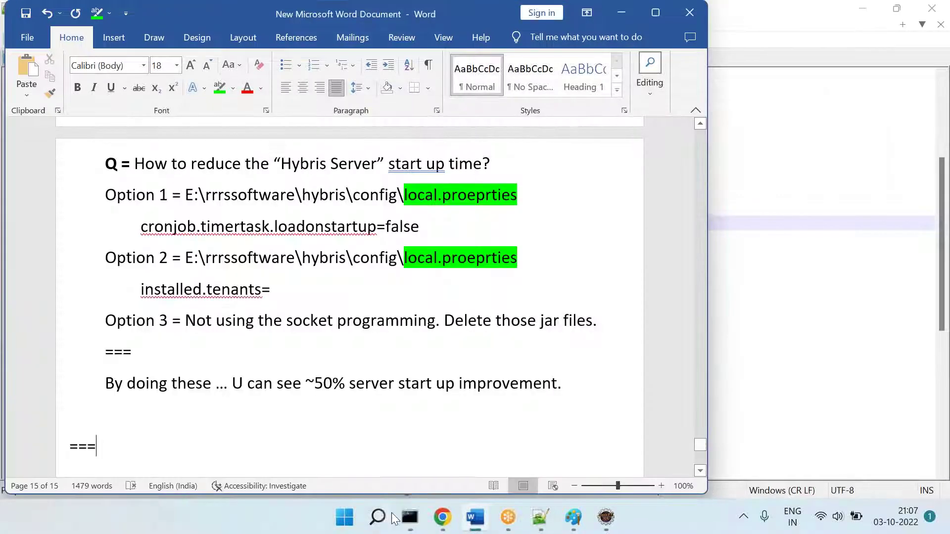
pyautogui.click(415, 522)
pyautogui.click(361, 425)
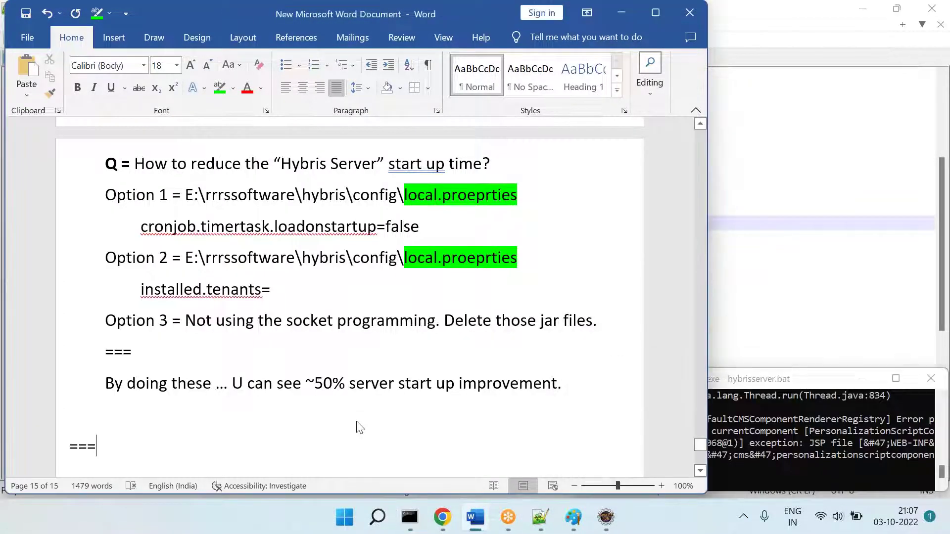
pyautogui.click(410, 517)
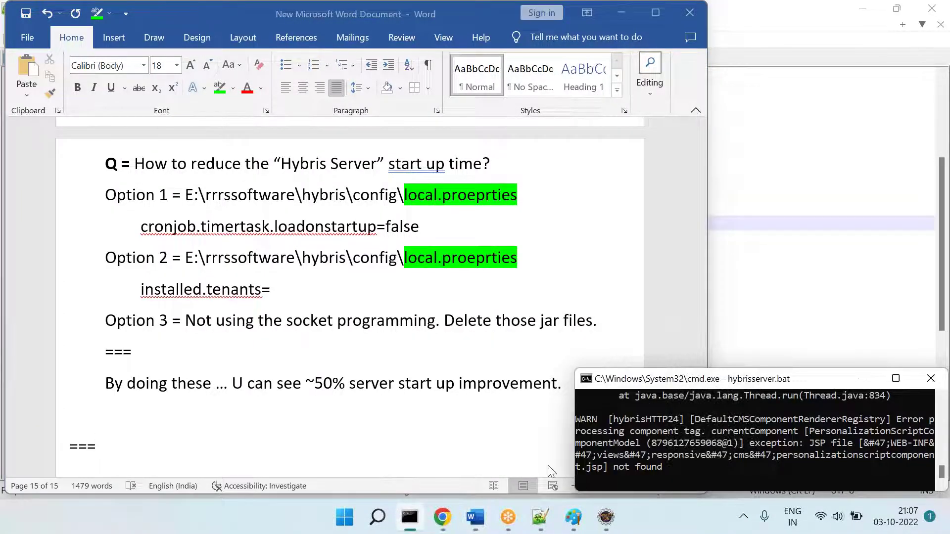
pyautogui.click(356, 448)
pyautogui.write('Now my server is starte')
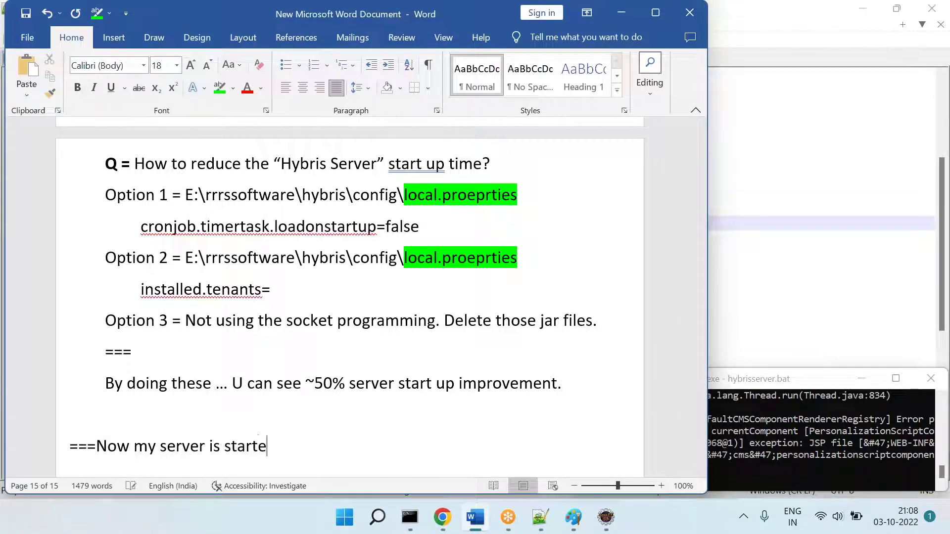
pyautogui.write('d.')
pyautogui.press('Return')
# Step: Check the server window, then extend the note with '& running'
pyautogui.click(410, 517)
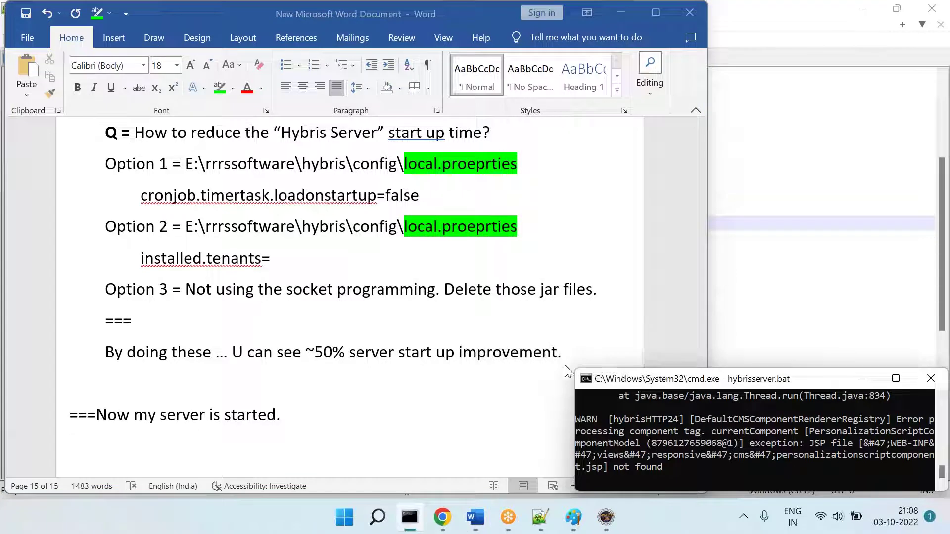
pyautogui.moveTo(629, 381); pyautogui.dragTo(262, 209)
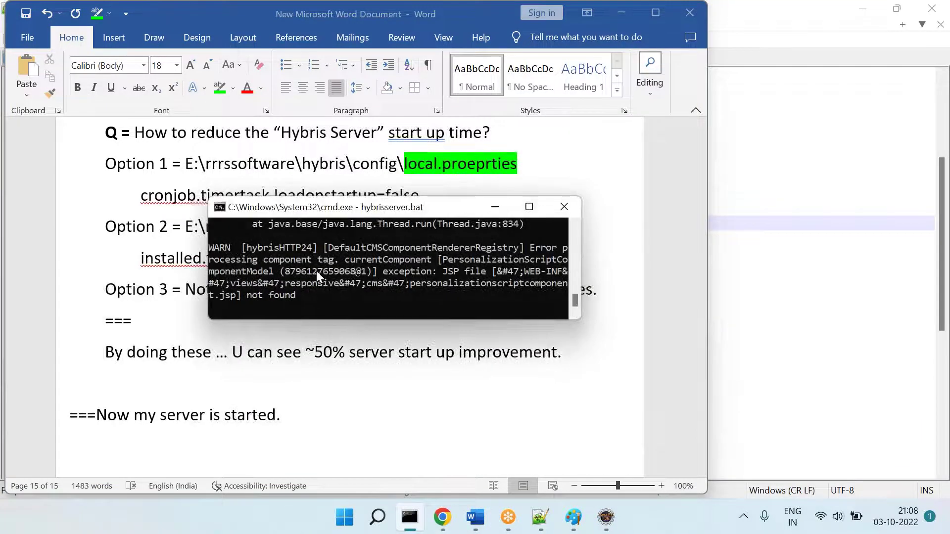
pyautogui.moveTo(321, 212); pyautogui.dragTo(461, 314)
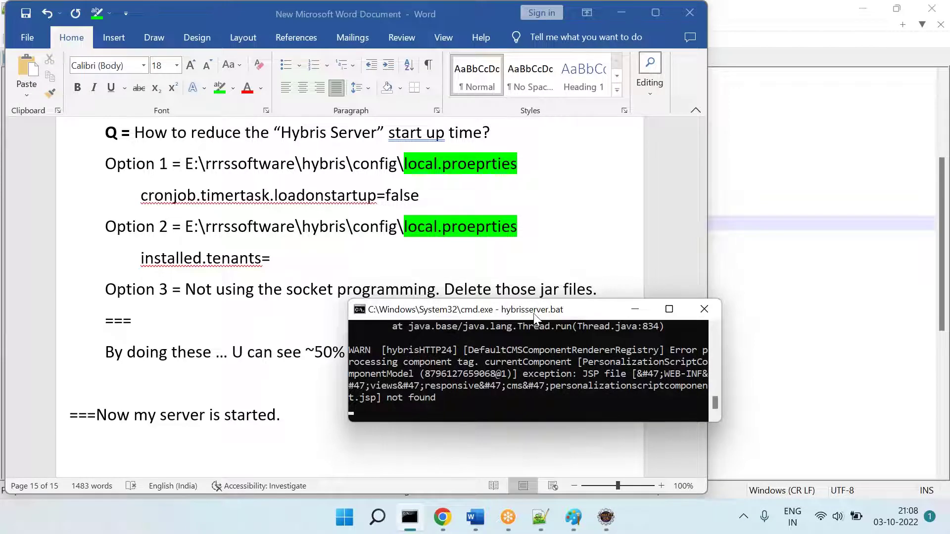
pyautogui.moveTo(529, 317); pyautogui.dragTo(652, 374)
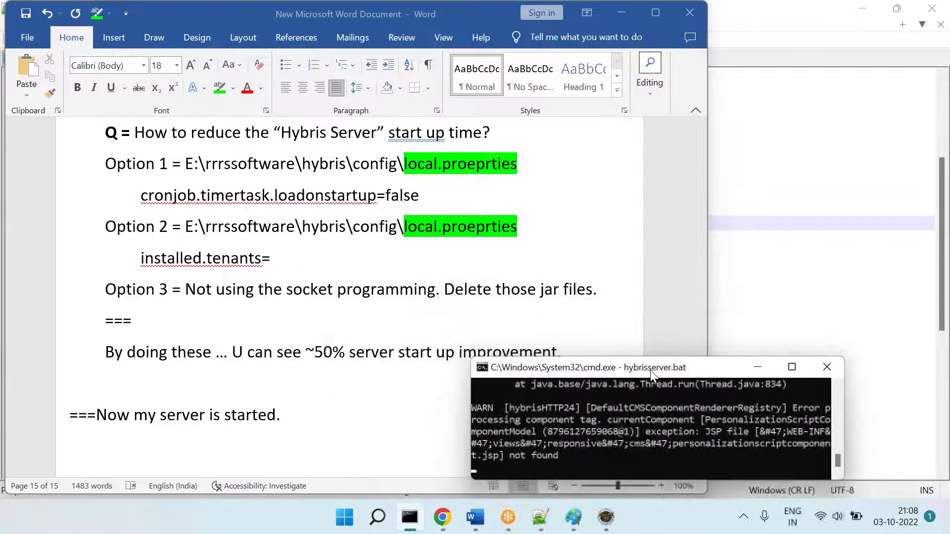
pyautogui.click(349, 408)
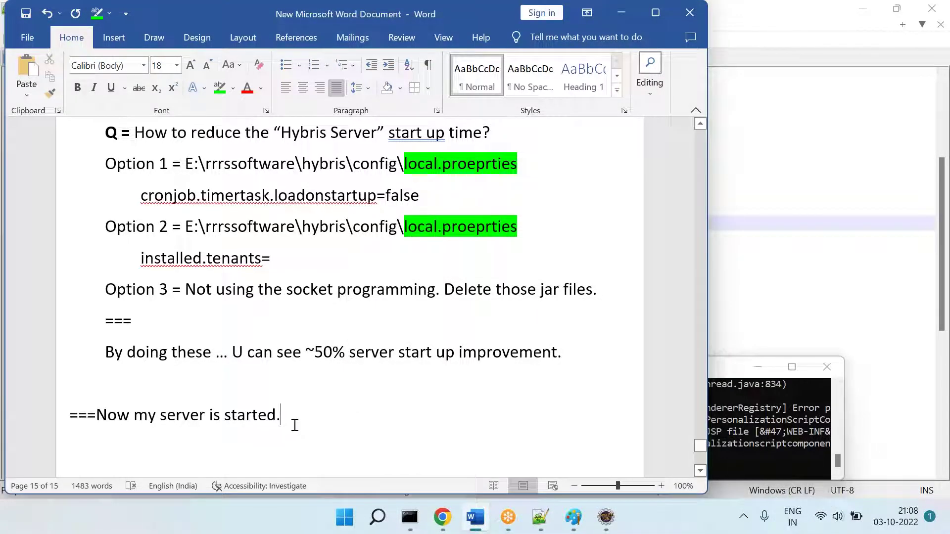
pyautogui.write('& running')
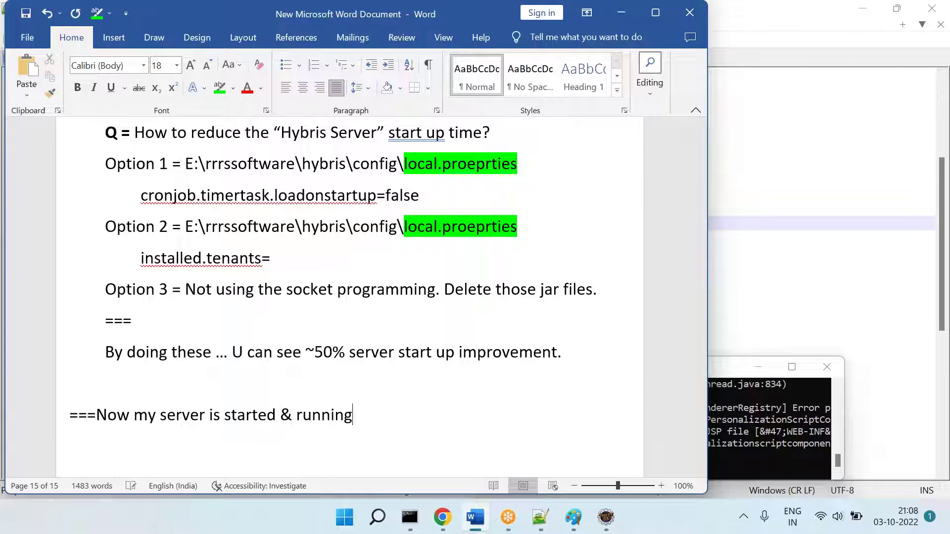
pyautogui.press('Return')
pyautogui.press('Return')
# Step: Add 'Step at means --- Installation is completed.', correcting the misspelled 'compelted'
pyautogui.scroll(-3, 349, 297)
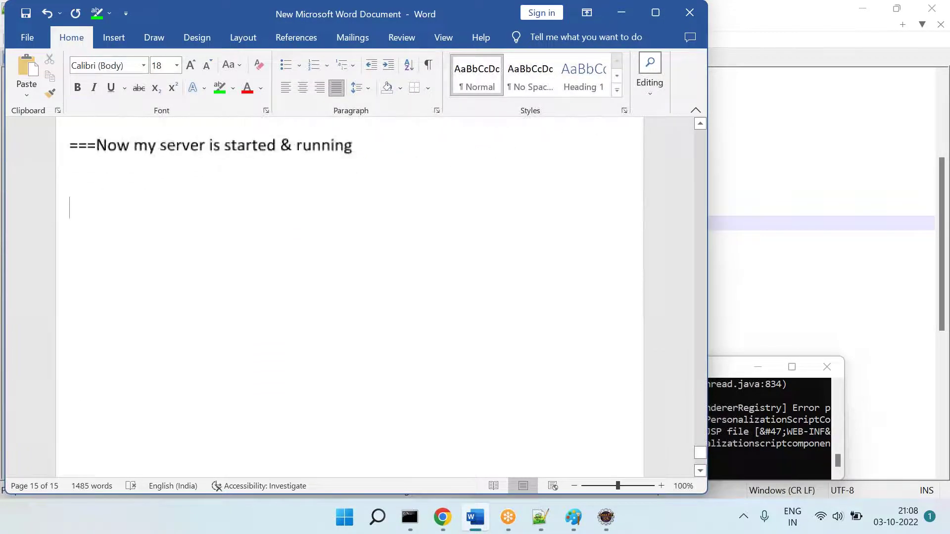
pyautogui.scroll(3, 349, 297)
pyautogui.write('Step ')
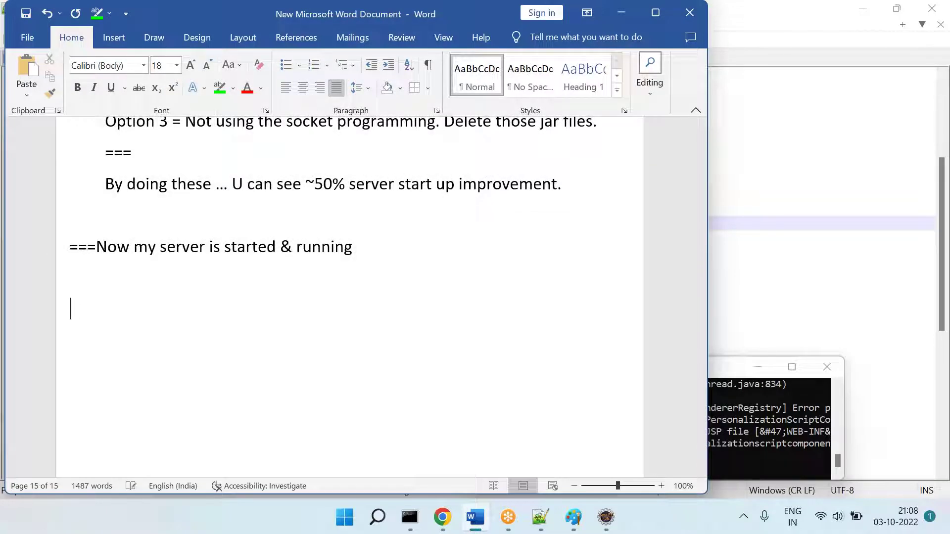
pyautogui.write('at me')
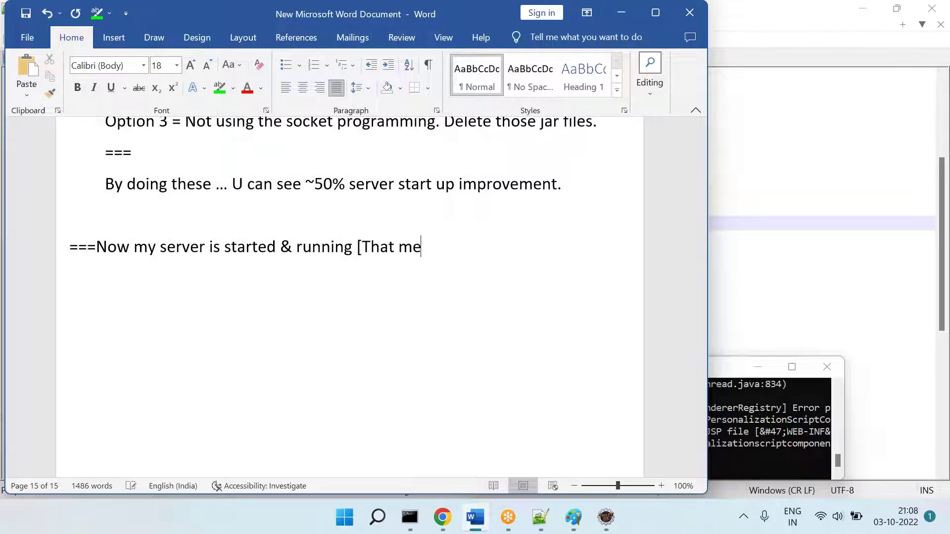
pyautogui.write('ans --- Installati')
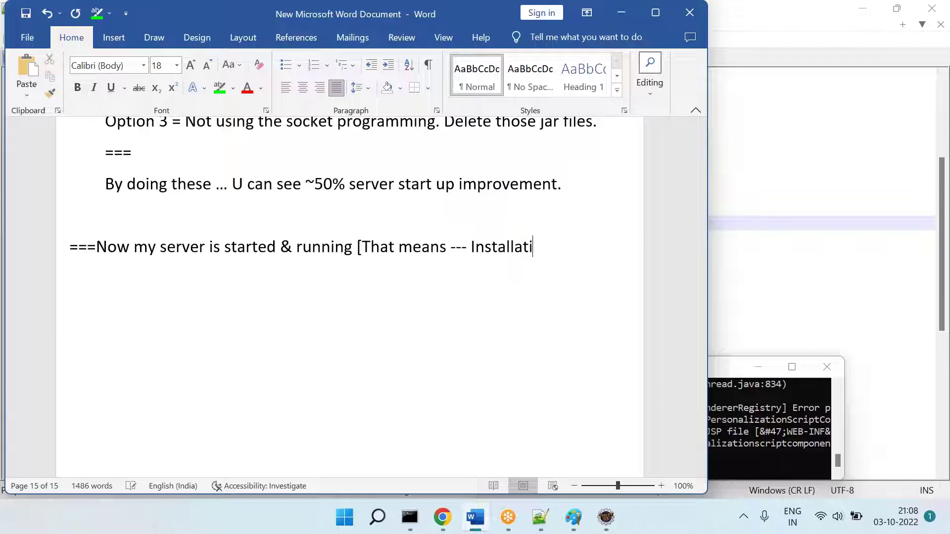
pyautogui.write('on is compelted.')
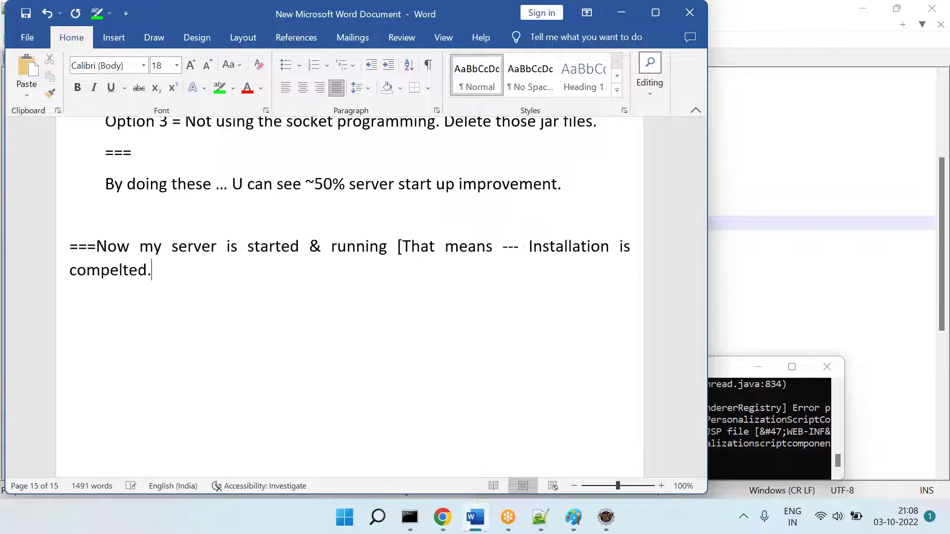
pyautogui.press('Return')
pyautogui.press('Return')
pyautogui.write('Step 12 =')
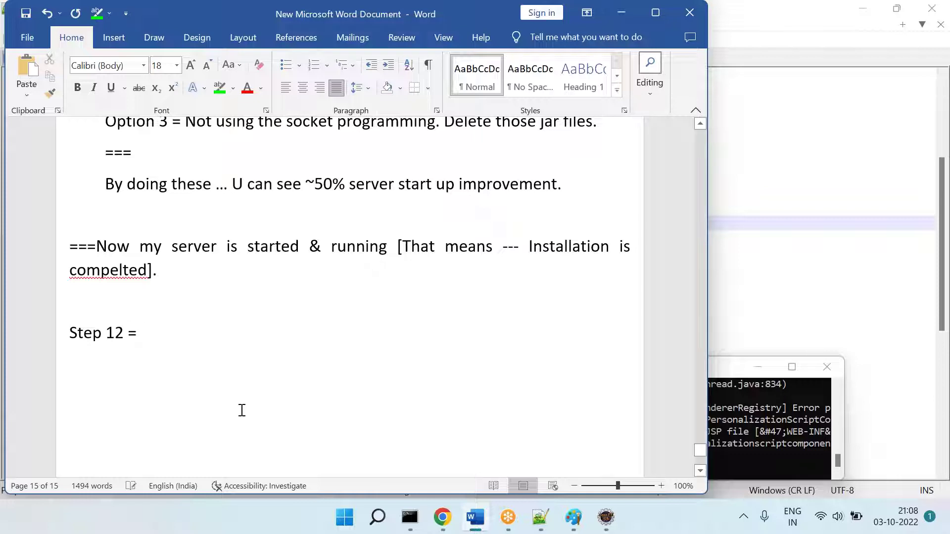
pyautogui.rightClick(137, 286)
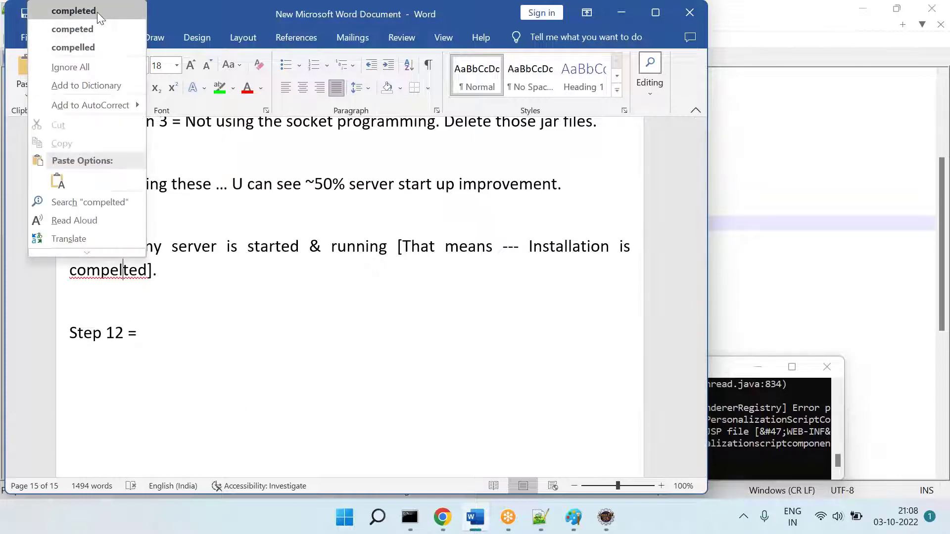
pyautogui.click(131, 10)
# Step: Type 'Step 12 = What we get after installation (or) Result' and highlight 'Step 12 =' green
pyautogui.write('12 = h')
pyautogui.press('BackSpace')
pyautogui.write('What we get')
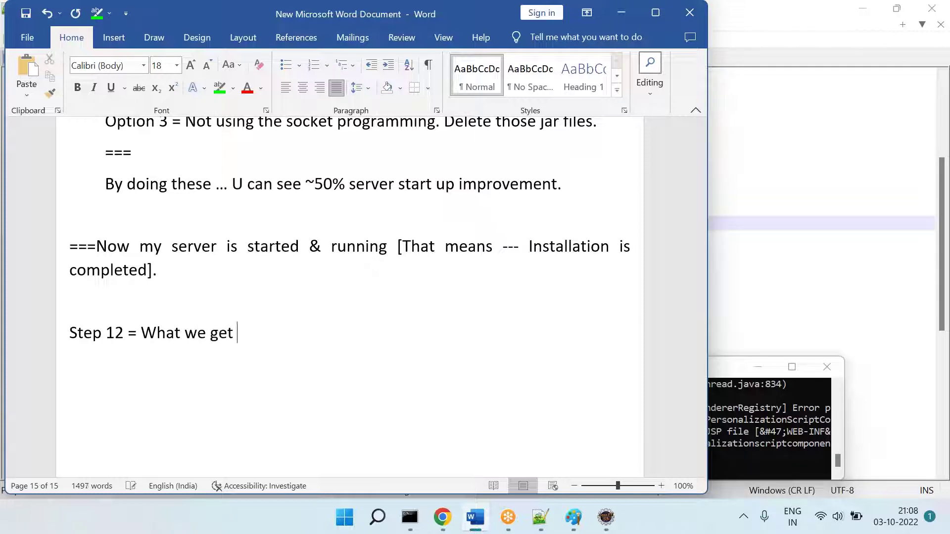
pyautogui.write(' after installation (or) Results')
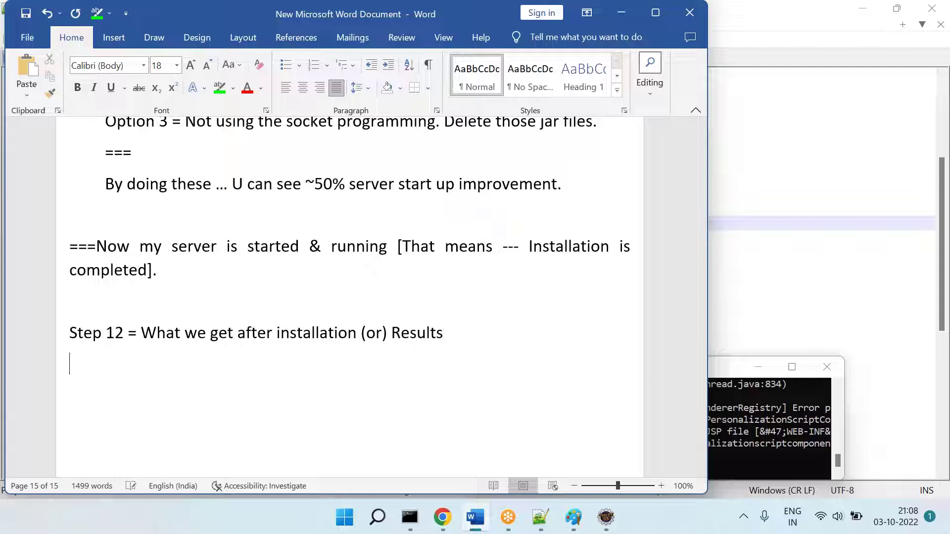
pyautogui.moveTo(136, 330); pyautogui.dragTo(58, 328)
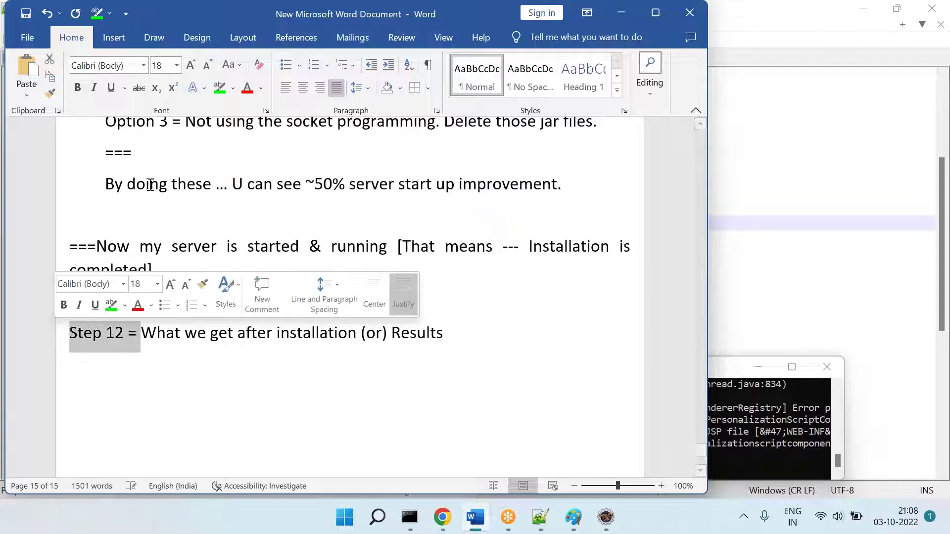
pyautogui.click(216, 93)
pyautogui.press('Down')
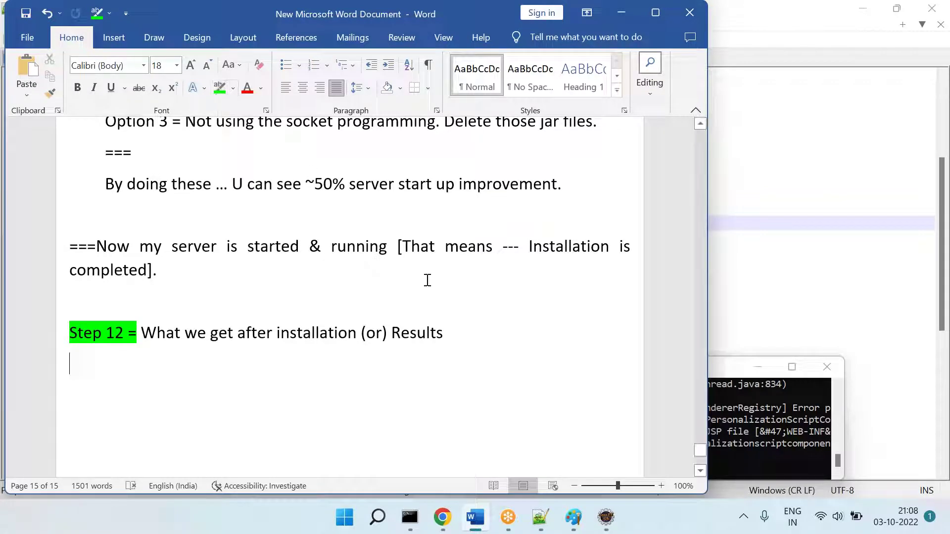
# Step: Load the localhost storefront address with ?site=apparel-uk and select the URL
pyautogui.click(443, 517)
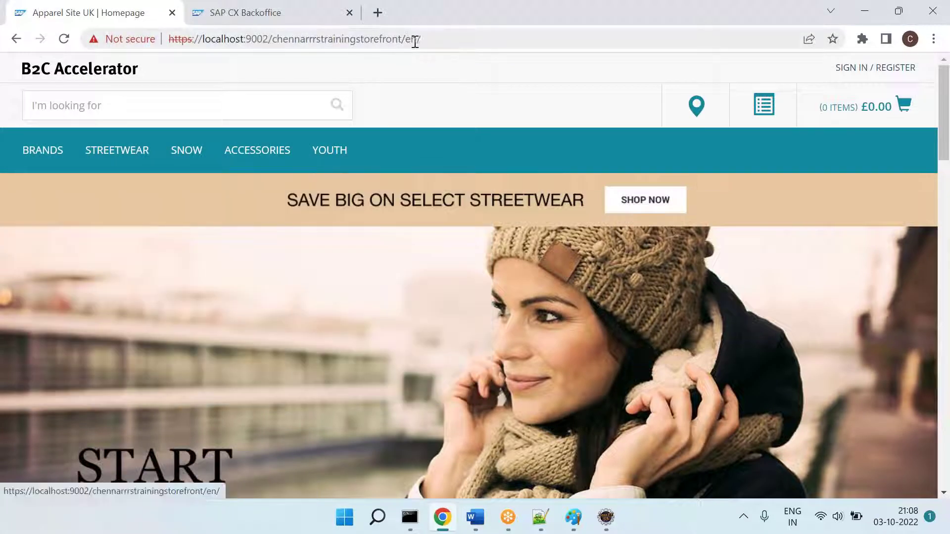
pyautogui.click(97, 74)
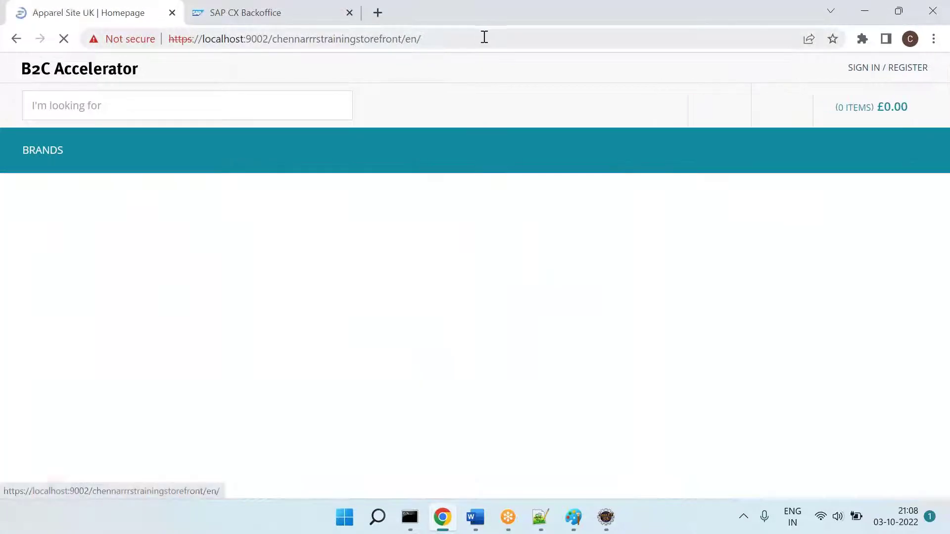
pyautogui.click(488, 41)
pyautogui.write('lo')
pyautogui.press('Return')
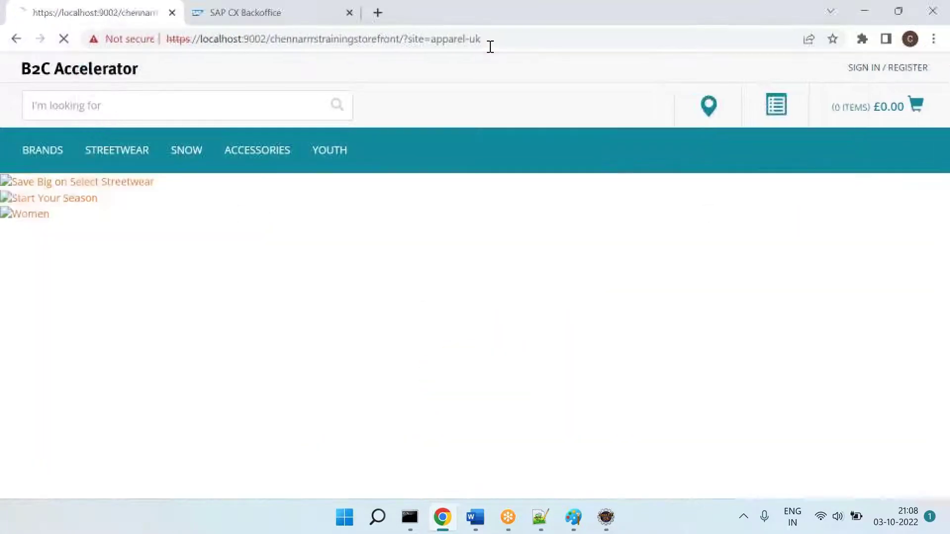
pyautogui.click(524, 41)
pyautogui.hotkey('ctrl', 'c')
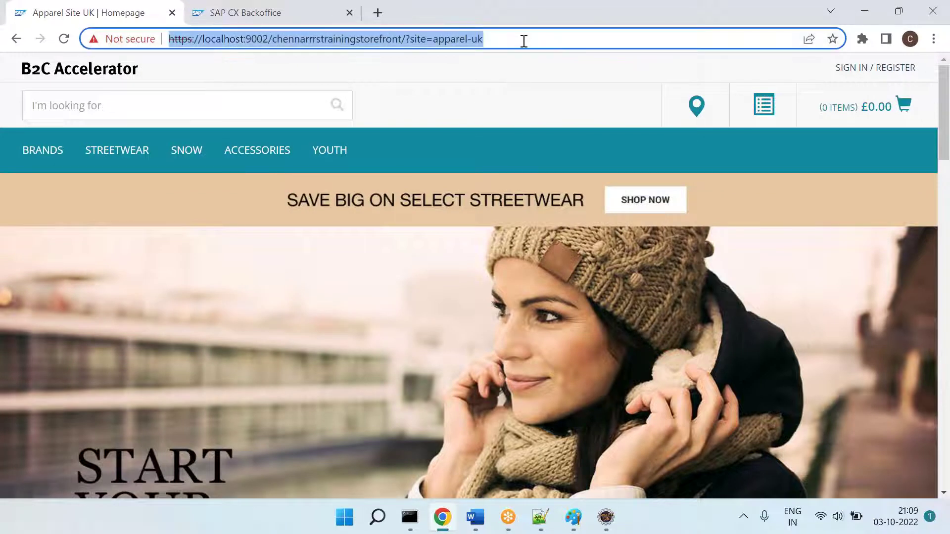
# Step: Type the heading '1] Apparel UK Sample Sit' in the Word notes
pyautogui.hotkey('alt', 'Tab')
pyautogui.write('1] Apparel UK Sample Sit')
# Step: Paste the Apparel UK storefront URL and highlight its 'site=apparel-uk' part in green
pyautogui.hotkey('ctrl', 'v')
pyautogui.press('Return')
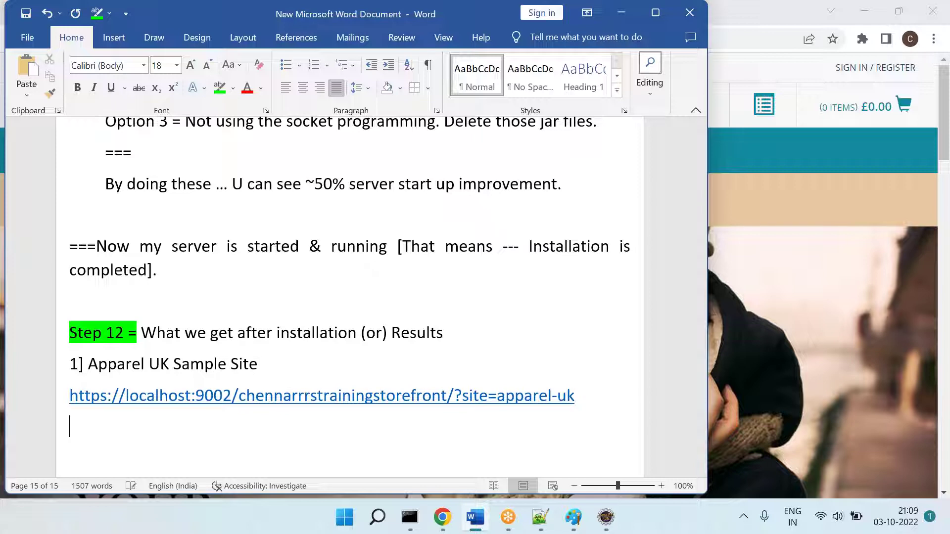
pyautogui.moveTo(589, 392); pyautogui.dragTo(463, 396)
pyautogui.click(218, 88)
pyautogui.press('Down')
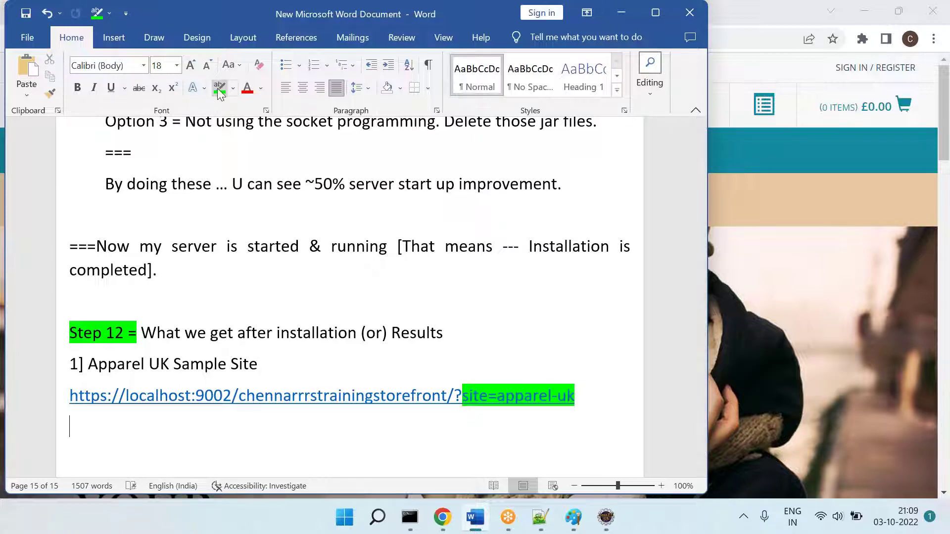
pyautogui.click(442, 517)
# Step: Search the storefront for 'caps', open the Cap Rip Curl D Cap vetiver, then return home
pyautogui.click(380, 107)
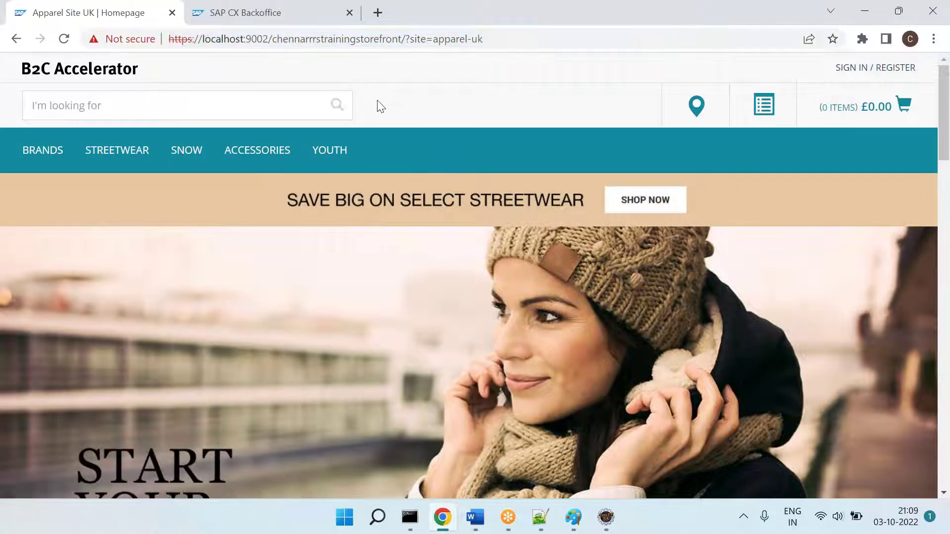
pyautogui.click(149, 104)
pyautogui.write('caps')
pyautogui.press('Return')
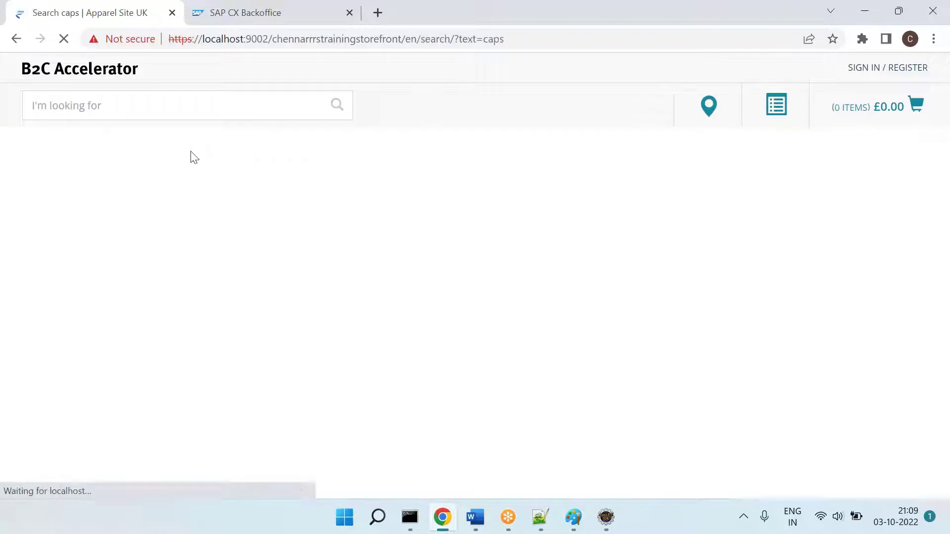
pyautogui.click(300, 438)
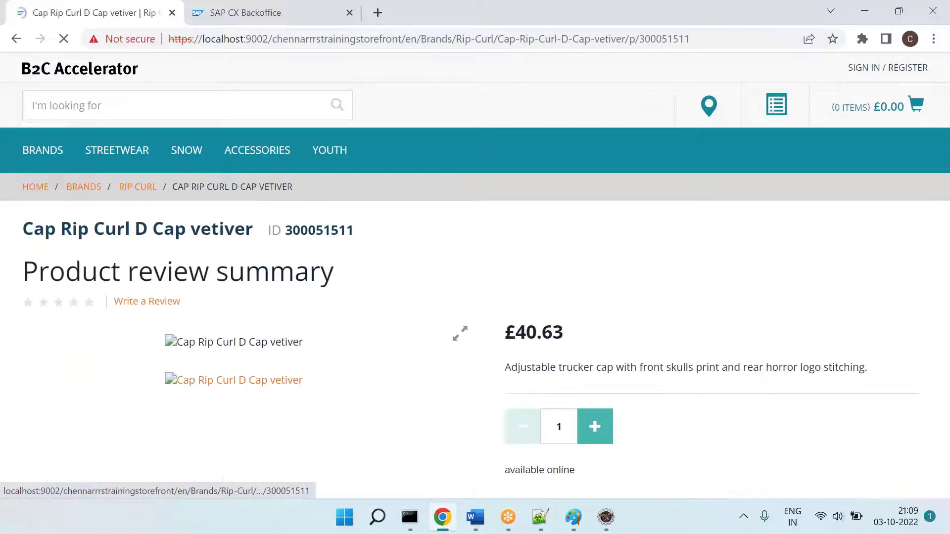
pyautogui.click(111, 76)
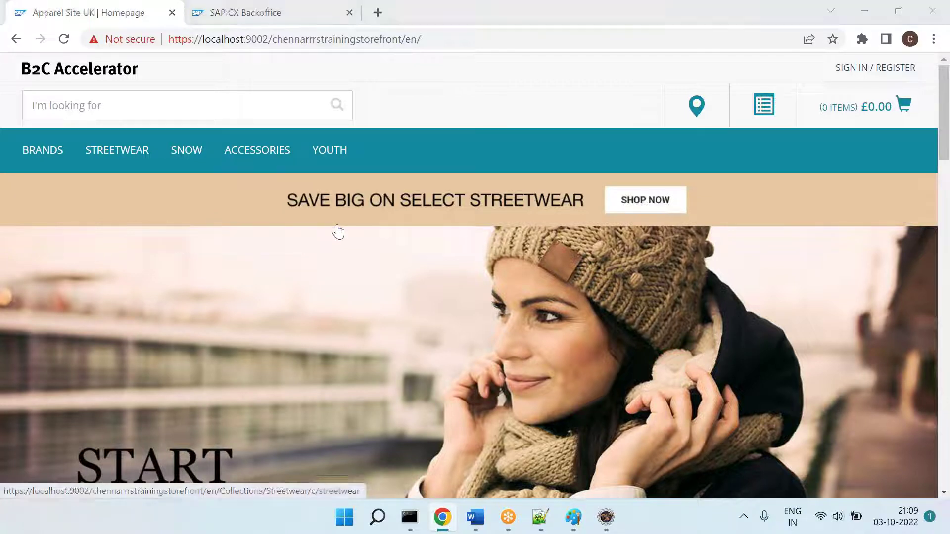
pyautogui.hotkey('alt', 'Tab')
# Step: Add '2] Apparel DE Sample' with its ?site=apparel-de link, highlighting 'site=apparel-de' green
pyautogui.write('2]')
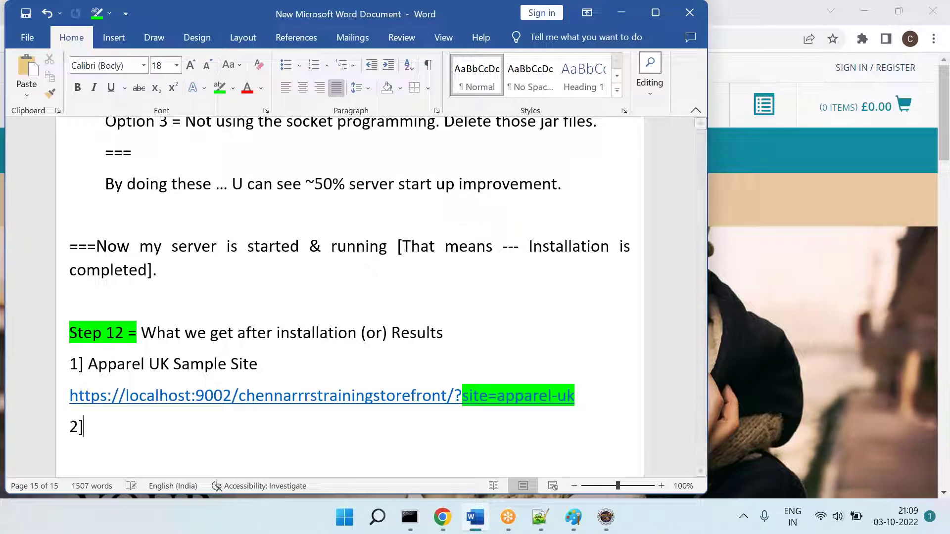
pyautogui.write(' Apparel')
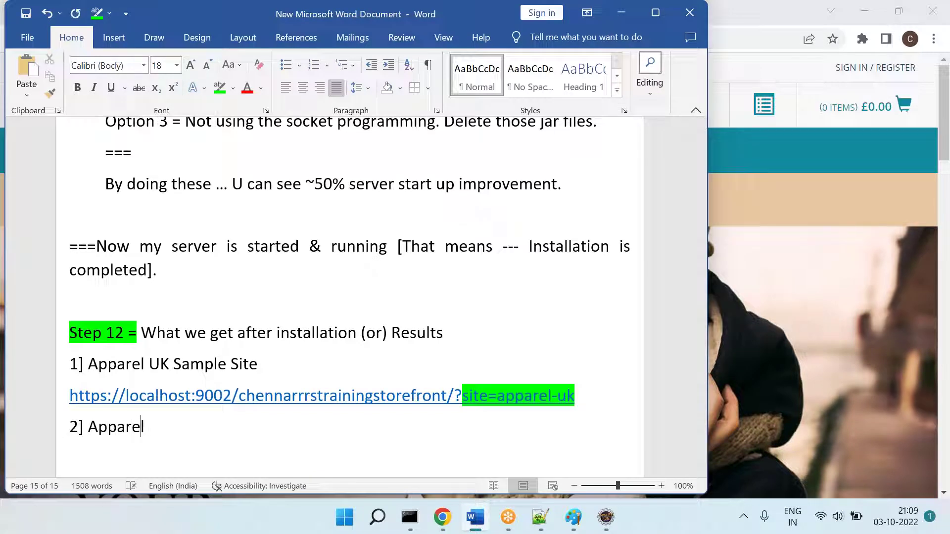
pyautogui.write(' DE Sample Sit')
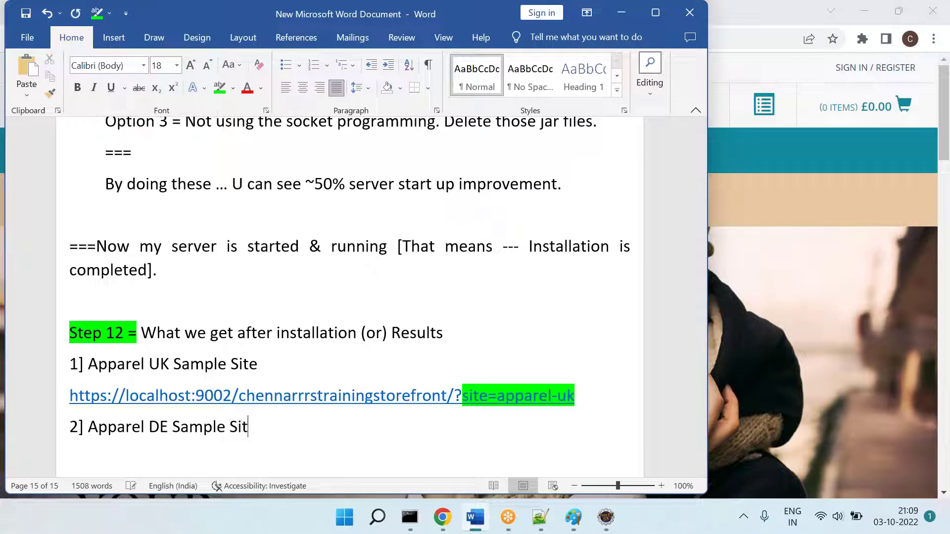
pyautogui.hotkey('ctrl', 'v')
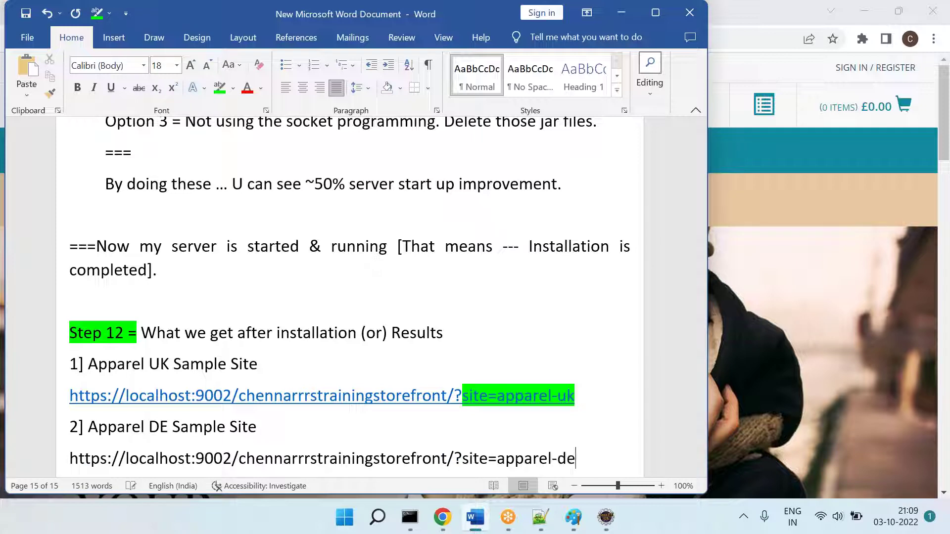
pyautogui.press('Return')
pyautogui.moveTo(563, 418); pyautogui.dragTo(463, 428)
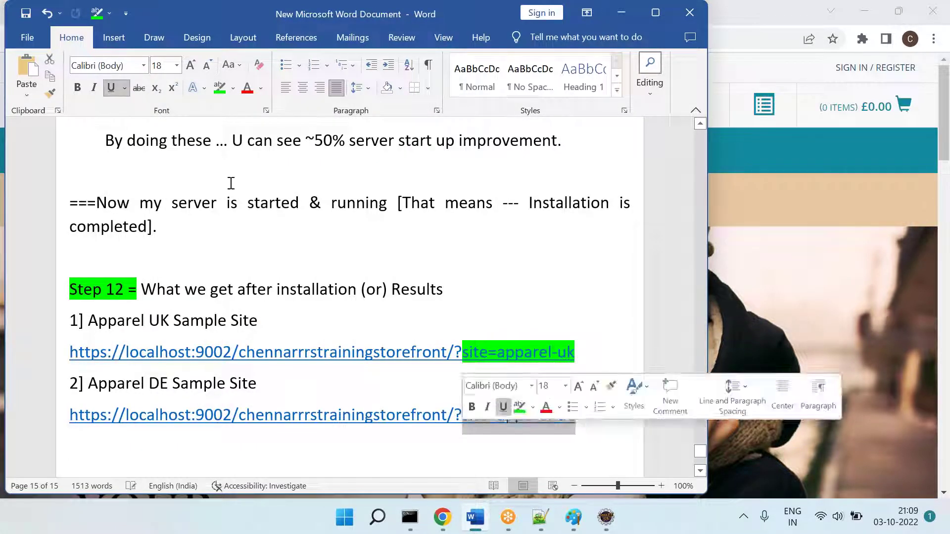
pyautogui.click(219, 87)
pyautogui.hotkey('alt', 'Tab')
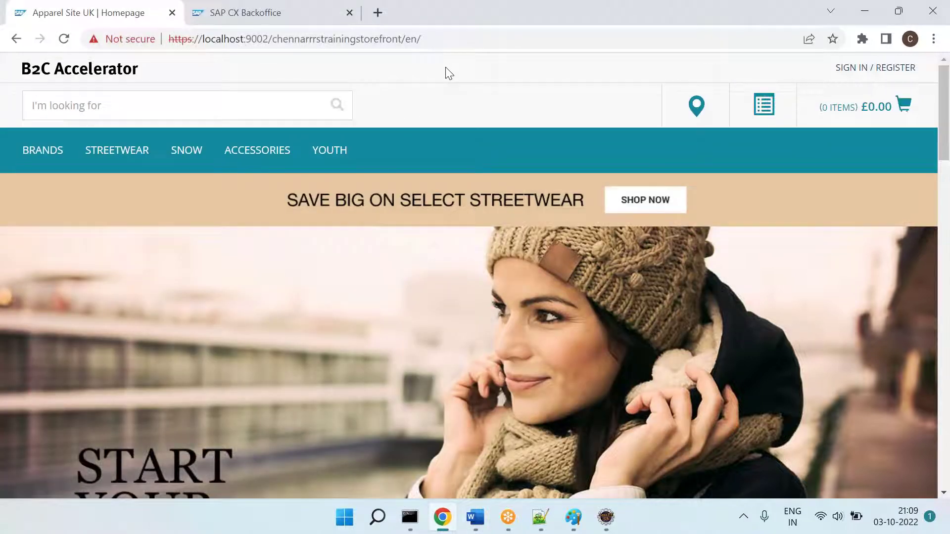
# Step: Reload the Apparel UK storefront, then change the site in the address from uk to de
pyautogui.hotkey('alt', 'Tab')
pyautogui.click(119, 72)
pyautogui.click(217, 39)
pyautogui.write('lo')
pyautogui.press('Return')
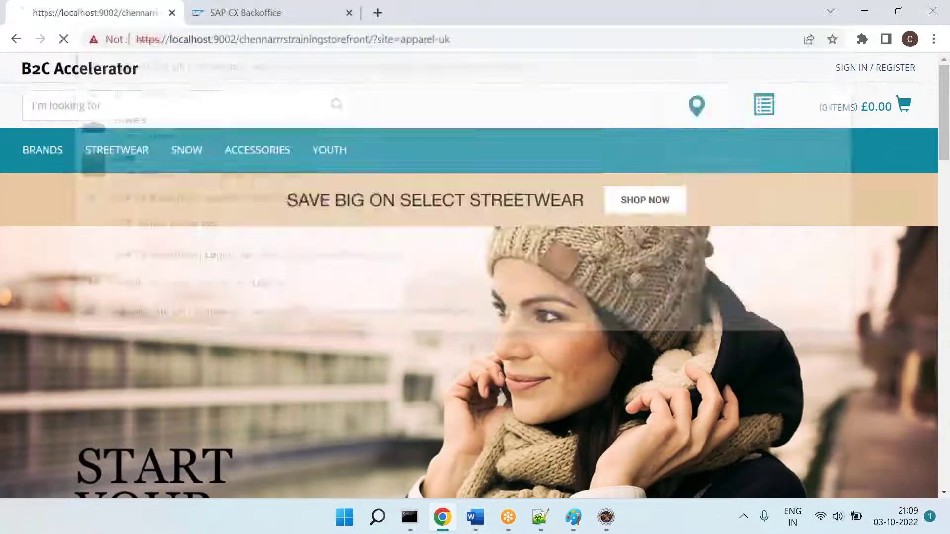
pyautogui.click(490, 38)
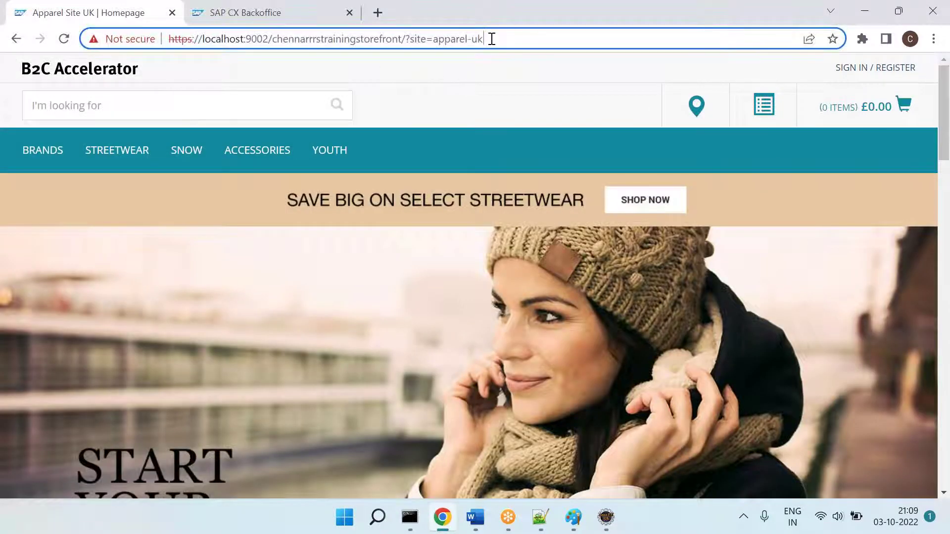
pyautogui.press('BackSpace')
pyautogui.press('BackSpace')
pyautogui.write('de')
pyautogui.press('Return')
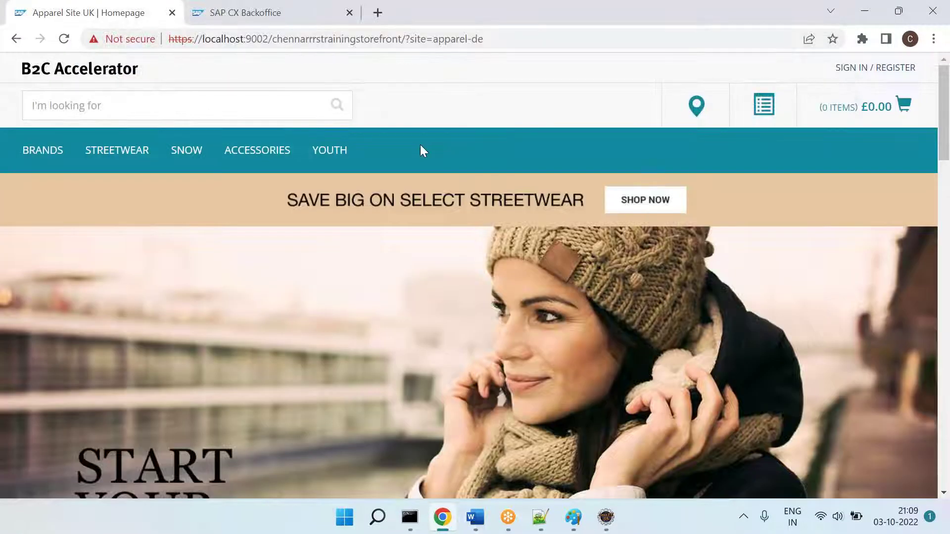
# Step: Append '&clear=true' to the apparel-de address and load the German storefront
pyautogui.click(526, 39)
pyautogui.click(528, 38)
pyautogui.write('&c')
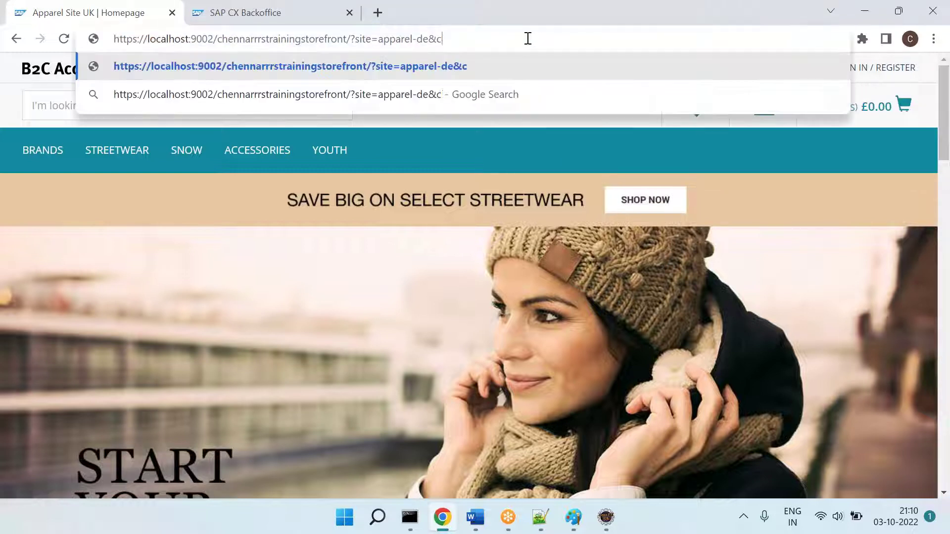
pyautogui.write('lear=true')
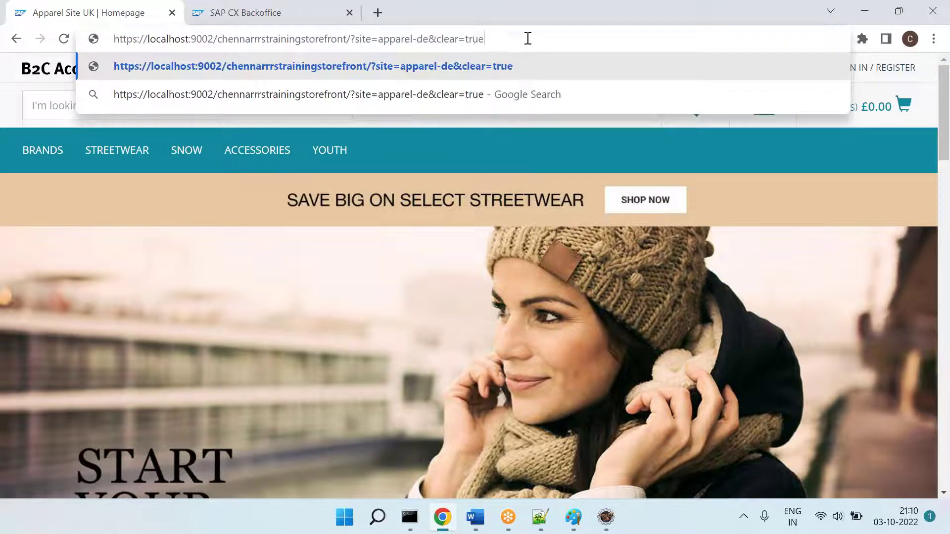
pyautogui.press('Return')
pyautogui.click(565, 40)
pyautogui.hotkey('ctrl', 'c')
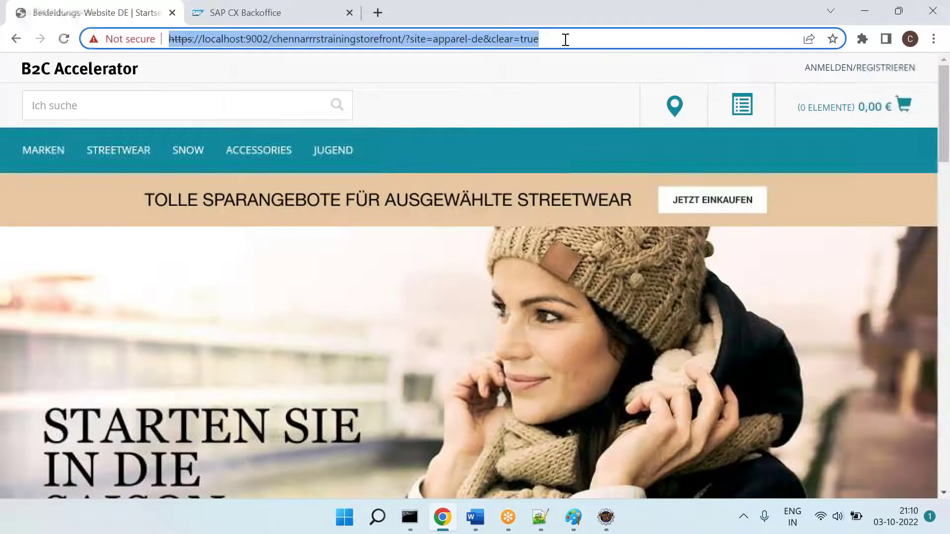
pyautogui.click(505, 44)
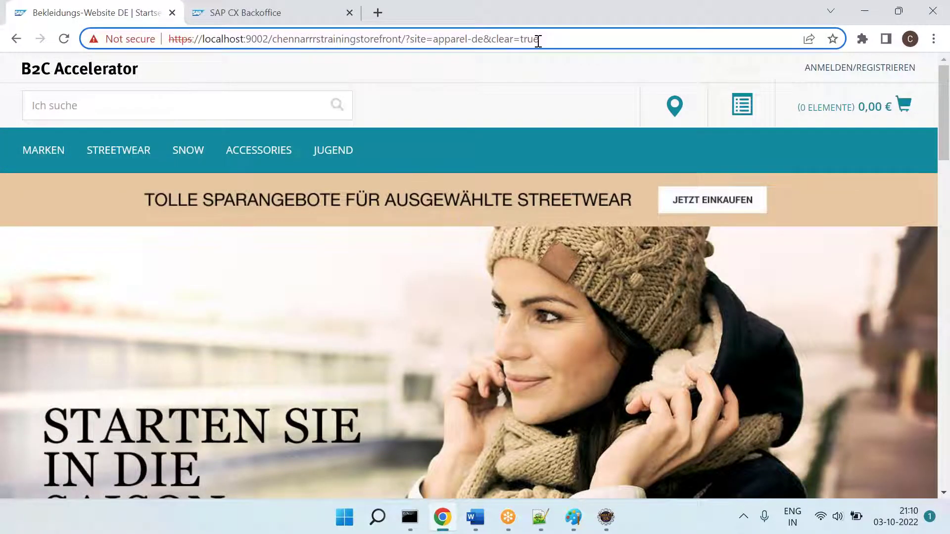
# Step: Paste the apparel-de&clear=true link below the DE link and highlight 'site=apparel-de&clear=true' green
pyautogui.moveTo(93, 155)
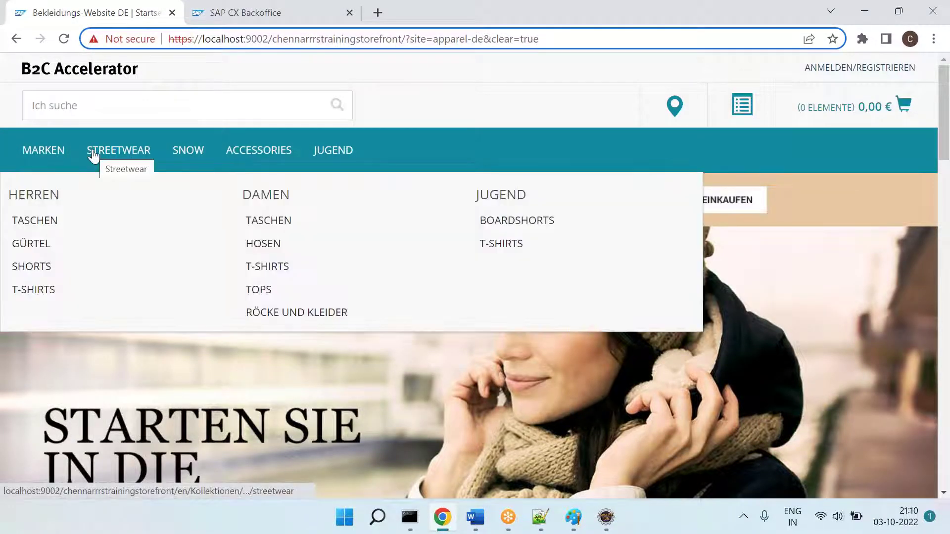
pyautogui.click(474, 518)
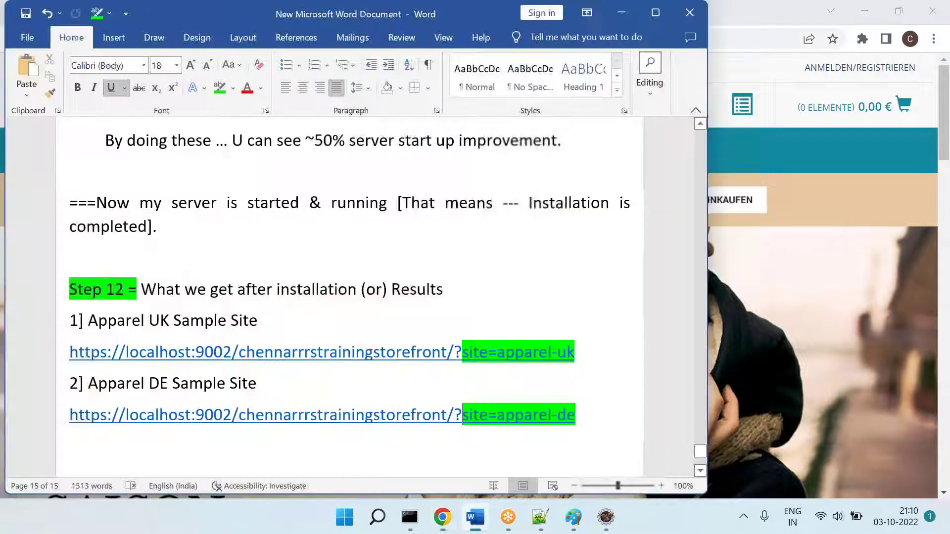
pyautogui.click(436, 472)
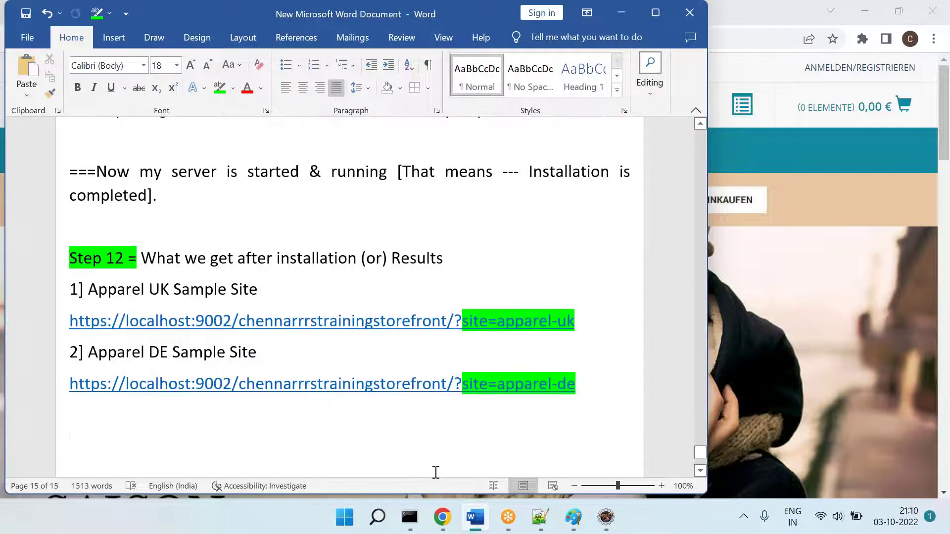
pyautogui.hotkey('ctrl', 'v')
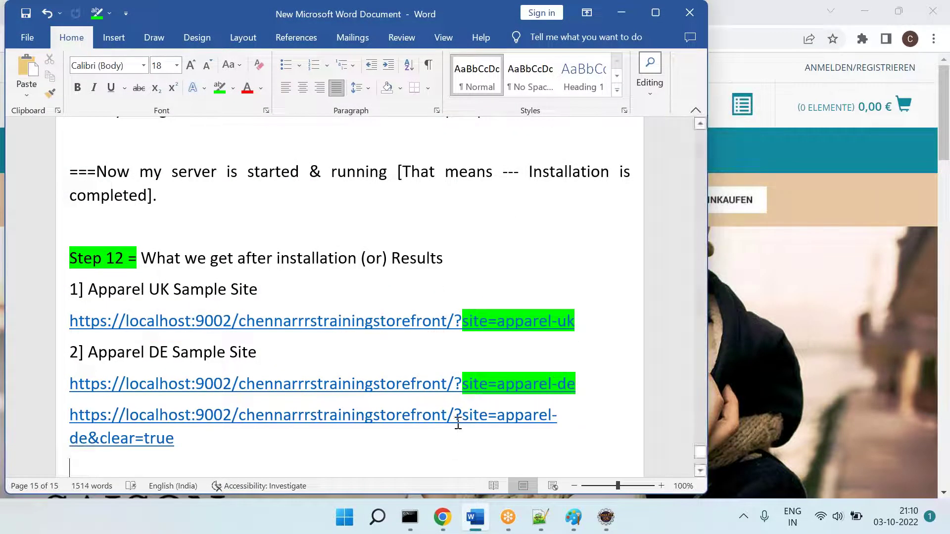
pyautogui.tripleClick(386, 441)
pyautogui.click(303, 443)
pyautogui.moveTo(302, 443); pyautogui.dragTo(462, 418)
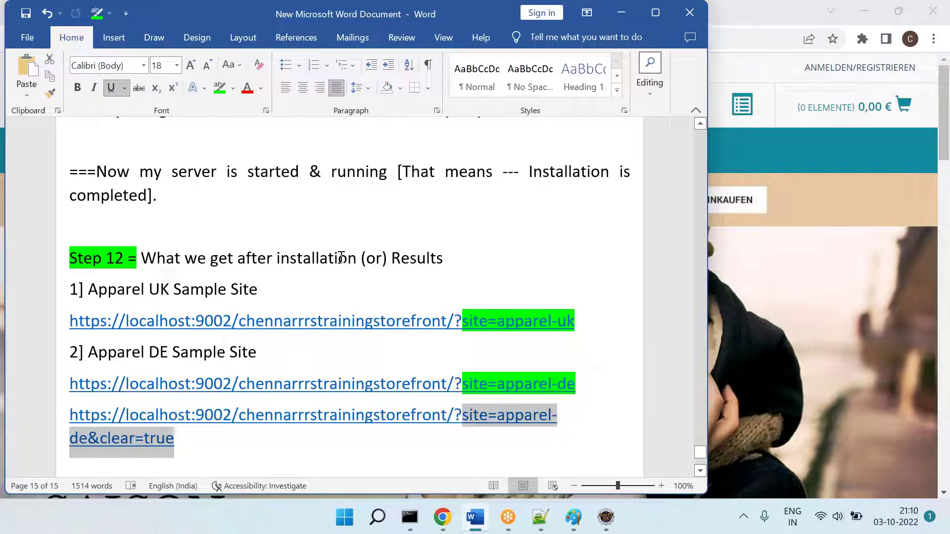
pyautogui.click(219, 88)
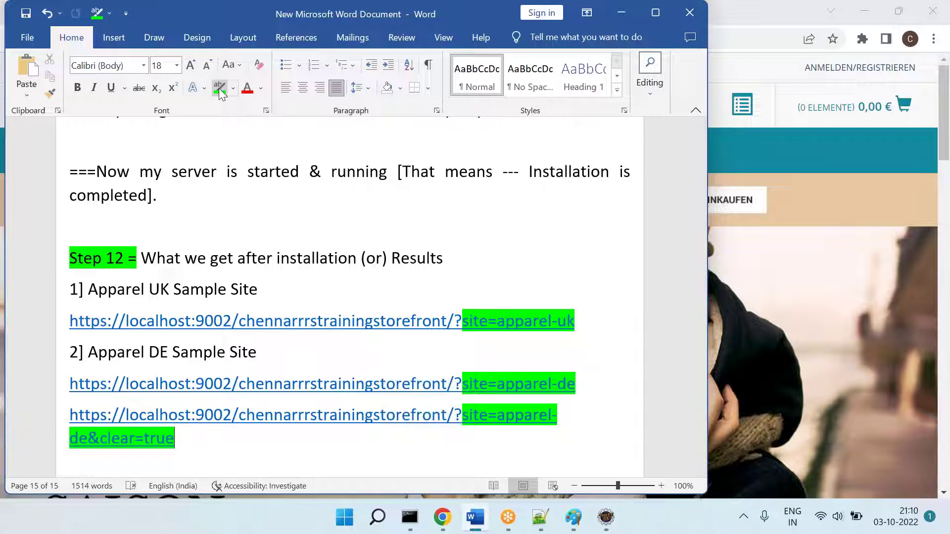
# Step: Add the line '3] Electronics Sample Site' below the link and restore the Home ribbon
pyautogui.press('Return')
pyautogui.write('3]')
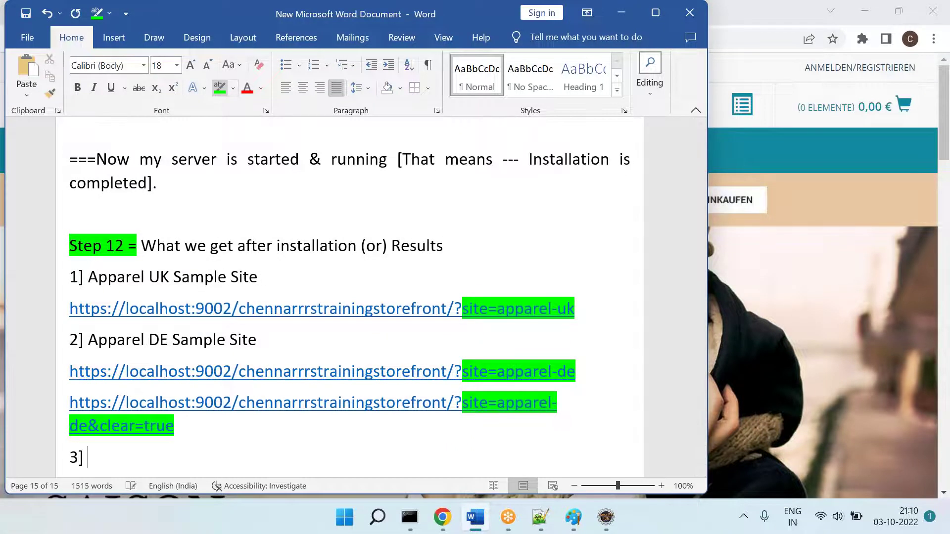
pyautogui.write(' Electronics Sample Si')
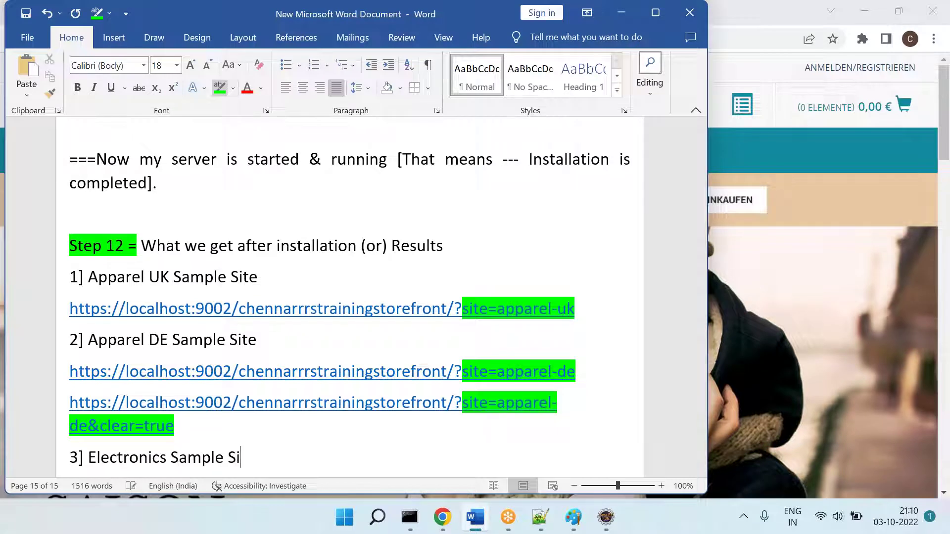
pyautogui.write('te')
pyautogui.press('Return')
pyautogui.hotkey('alt', 'n')
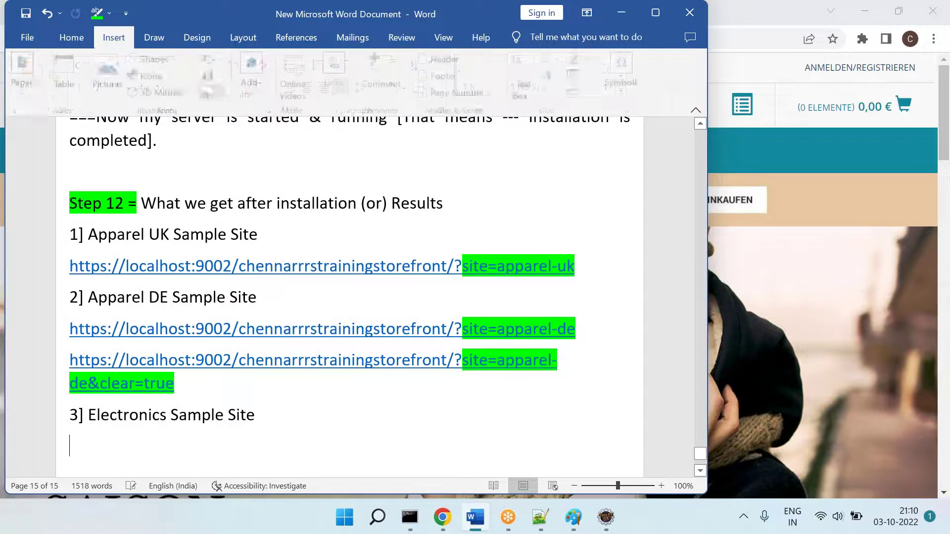
pyautogui.scroll(-1, 217, 69)
pyautogui.click(59, 38)
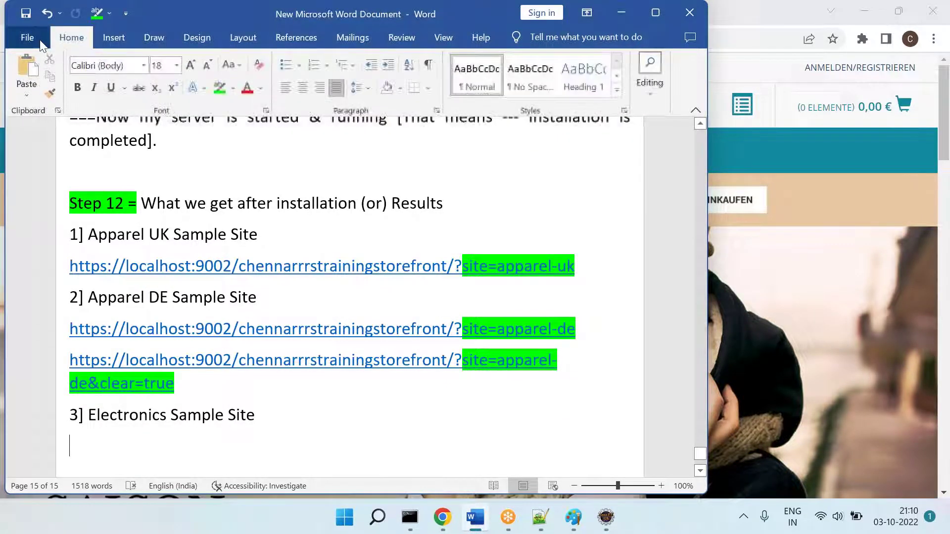
pyautogui.click(40, 40)
pyautogui.press('Escape')
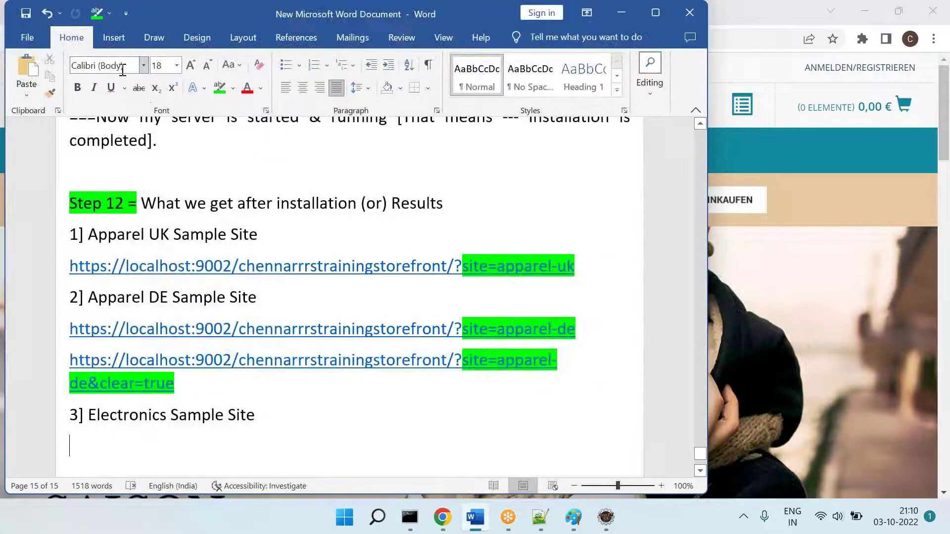
pyautogui.scroll(-4, 233, 267)
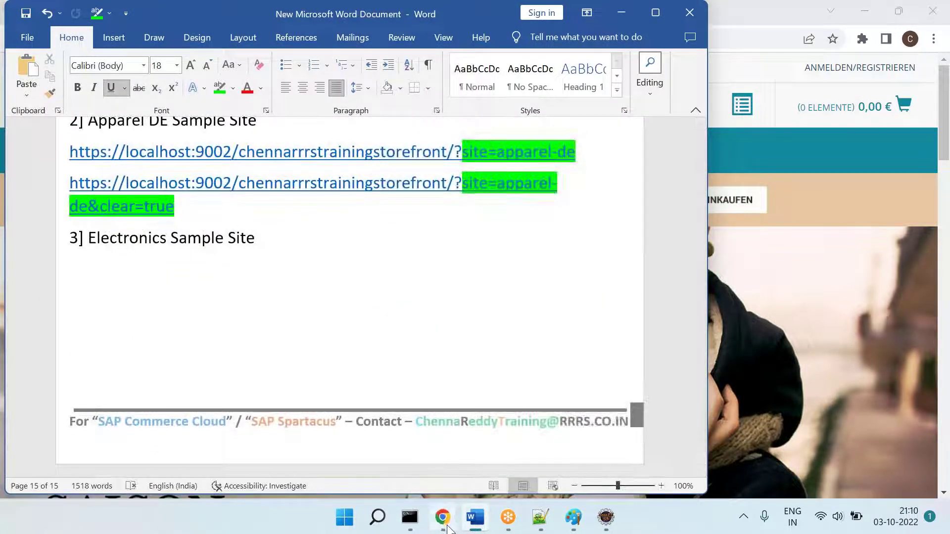
pyautogui.click(444, 519)
# Step: Replace apparel-de with electronics in the storefront address, load it, and select the URL
pyautogui.moveTo(438, 39); pyautogui.dragTo(480, 40)
pyautogui.press('BackSpace')
pyautogui.press('BackSpace')
pyautogui.write('electo')
pyautogui.press('BackSpace')
pyautogui.write('ronics&clear=true')
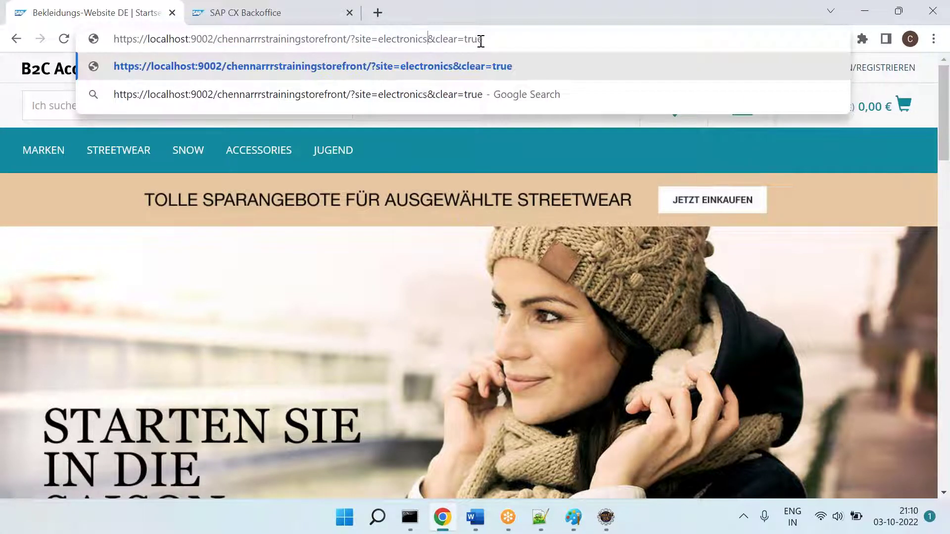
pyautogui.press('Return')
pyautogui.click(559, 41)
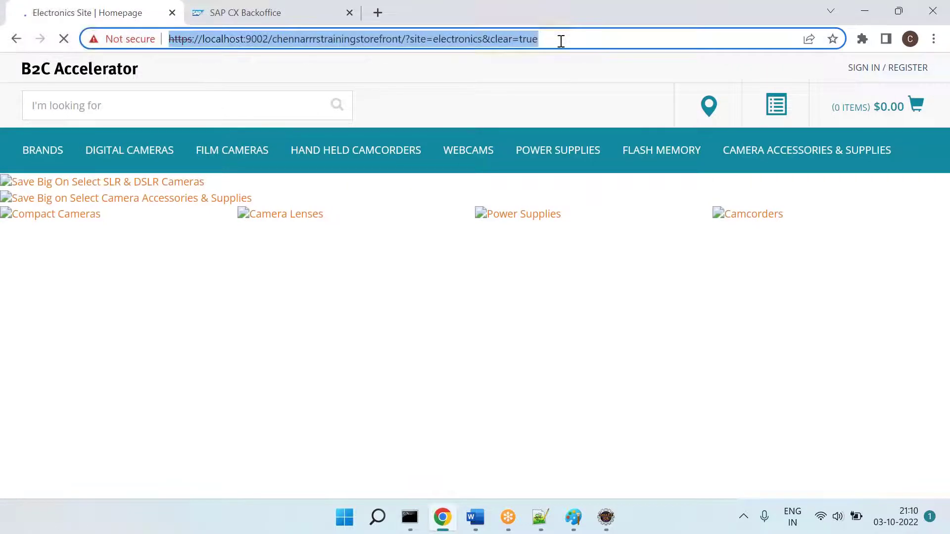
# Step: Paste the electronics&clear=true link under '3] Electronics Sample Site' and highlight 'electronics' green
pyautogui.hotkey('ctrl', 'c')
pyautogui.hotkey('alt', 'Tab')
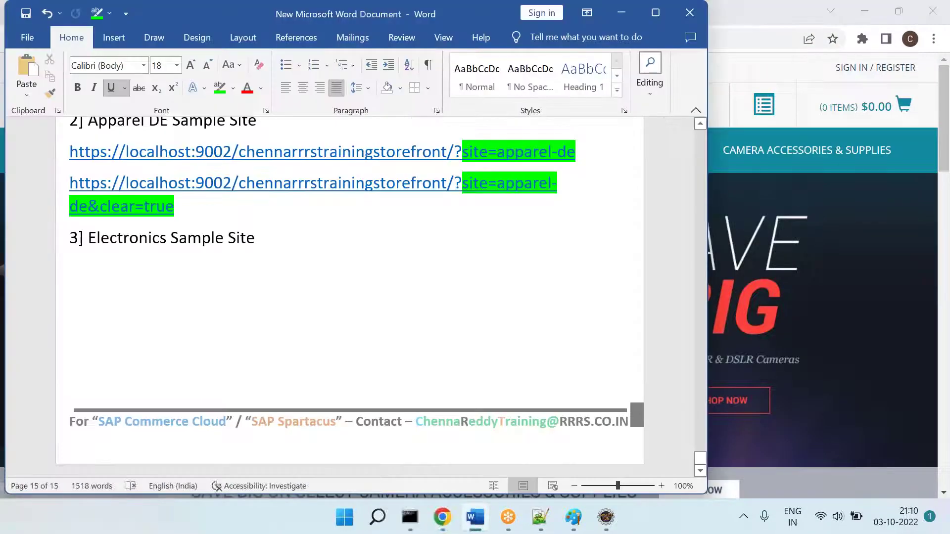
pyautogui.click(376, 276)
pyautogui.hotkey('ctrl', 'v')
pyautogui.press('Return')
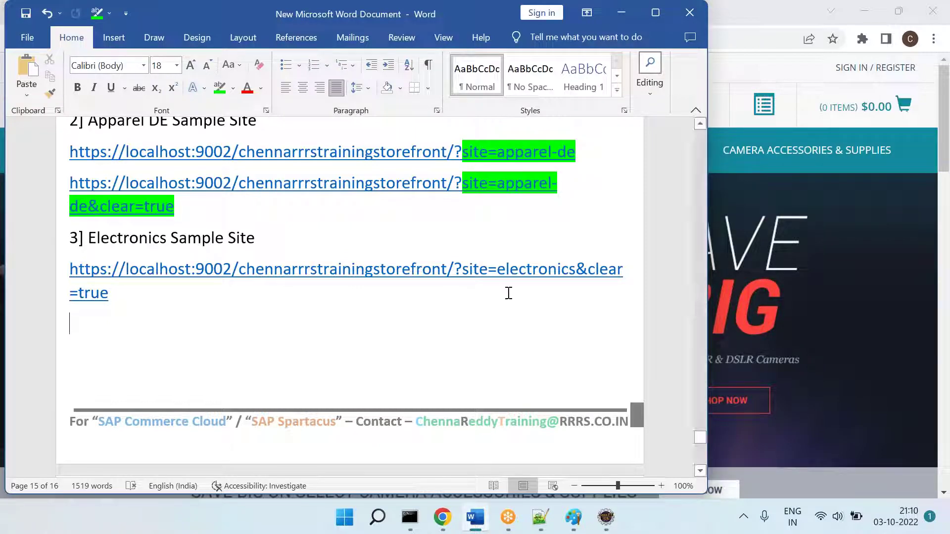
pyautogui.doubleClick(532, 271)
pyautogui.click(220, 88)
# Step: Type '==== Depends on your client business' and an indented 'You can select the nearest one.'
pyautogui.click(248, 344)
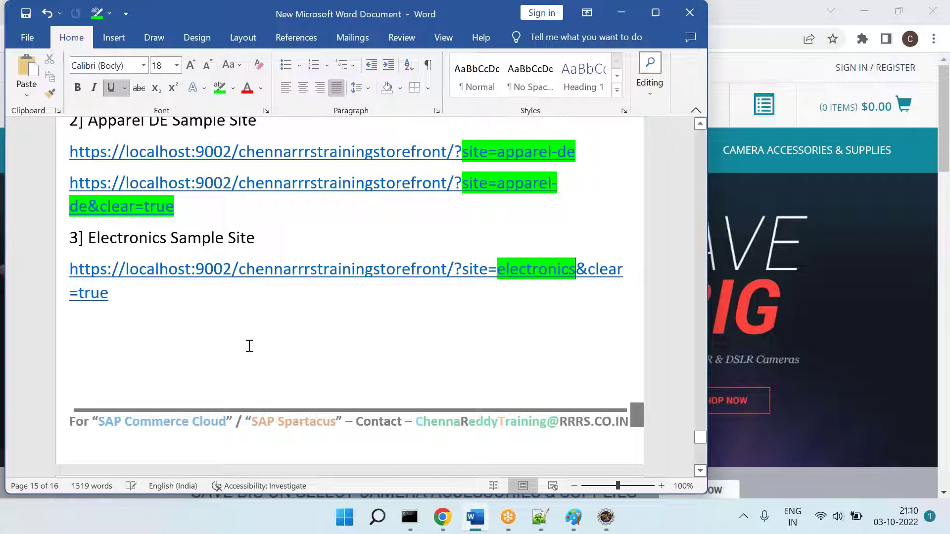
pyautogui.write('===')
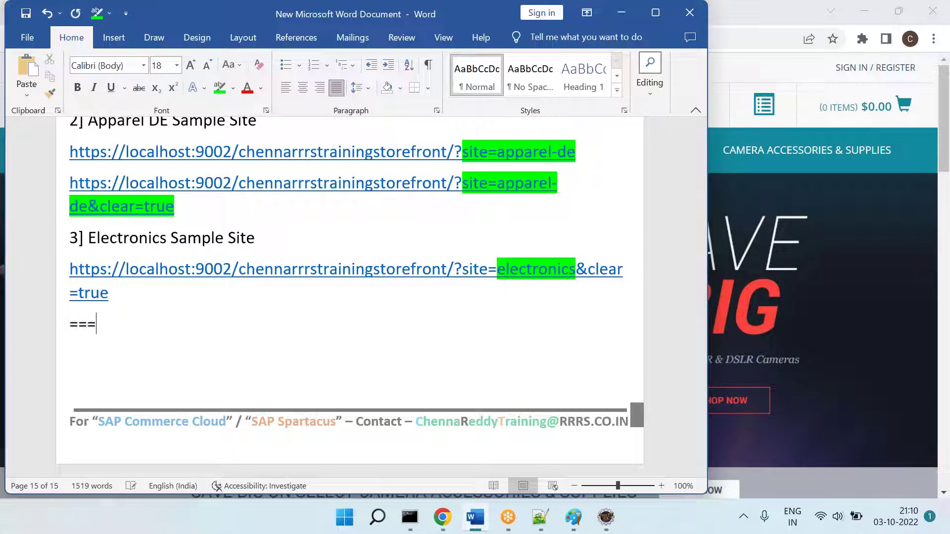
pyautogui.write('= Depends on your clieint')
pyautogui.press('BackSpace')
pyautogui.press('BackSpace')
pyautogui.press('BackSpace')
pyautogui.press('BackSpace')
pyautogui.write('ient')
pyautogui.press('BackSpace')
pyautogui.press('BackSpace')
pyautogui.press('BackSpace')
pyautogui.press('BackSpace')
pyautogui.write('nt ...')
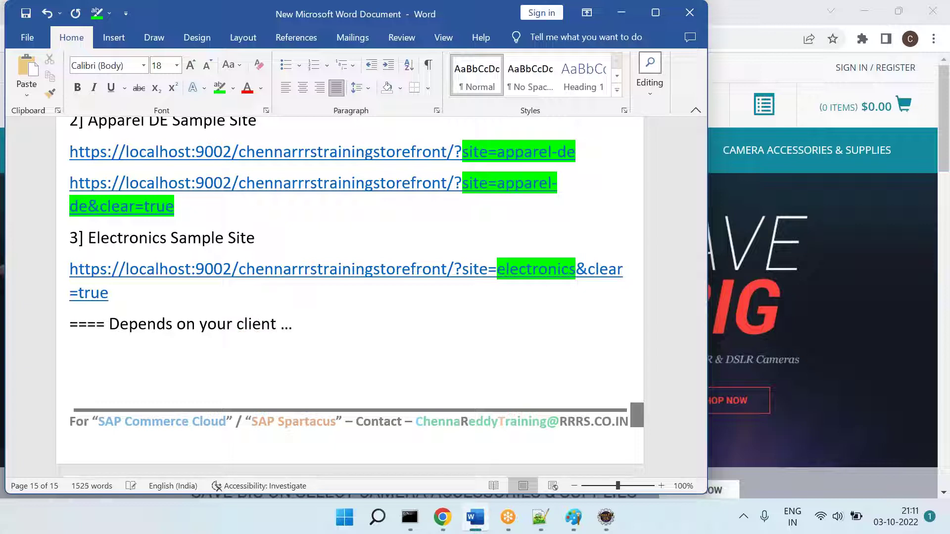
pyautogui.write(' bsu')
pyautogui.press('BackSpace')
pyautogui.press('BackSpace')
pyautogui.write('usiness')
pyautogui.press('Return')
pyautogui.press('Tab')
pyautogui.write('You can select the nea')
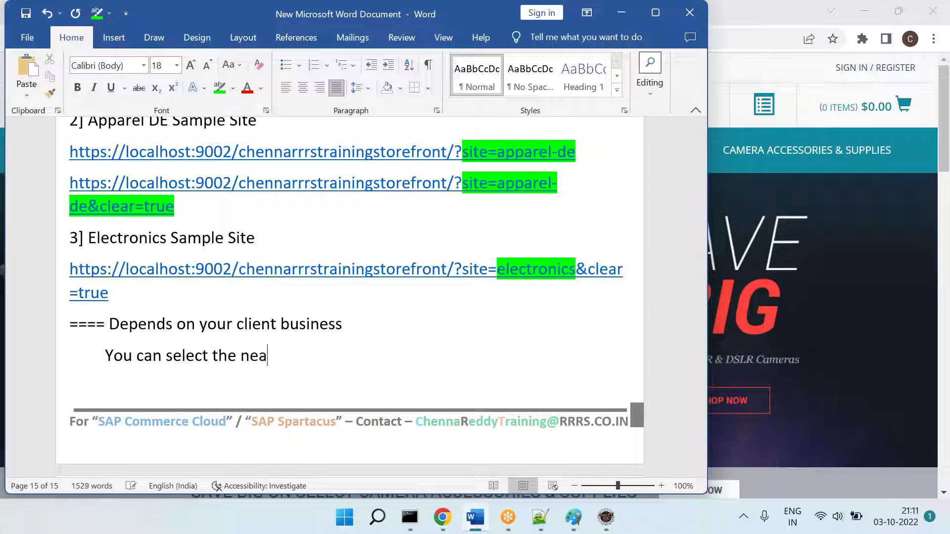
pyautogui.write('rest one.')
pyautogui.press('Return')
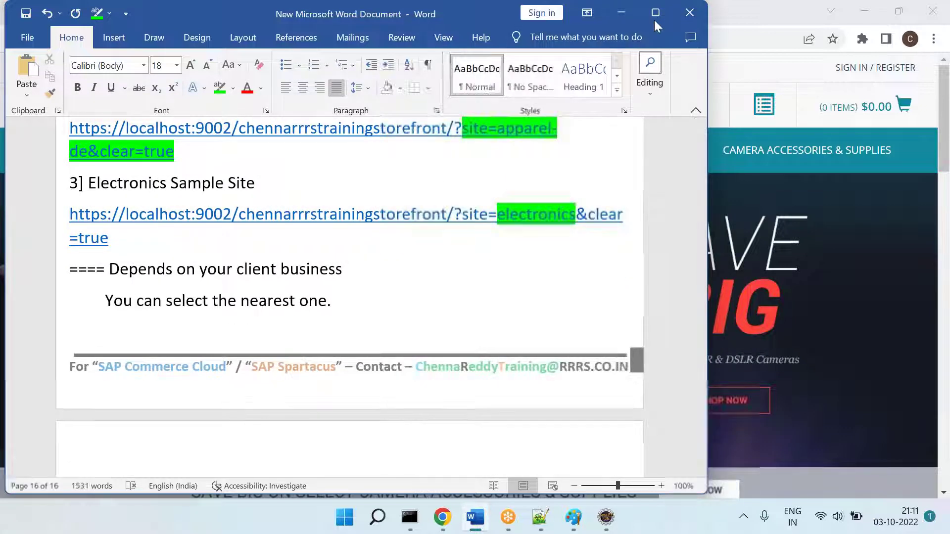
# Step: Enter the apparel-uk storefront address with '&clear=true' and retry it after it fails
pyautogui.click(449, 508)
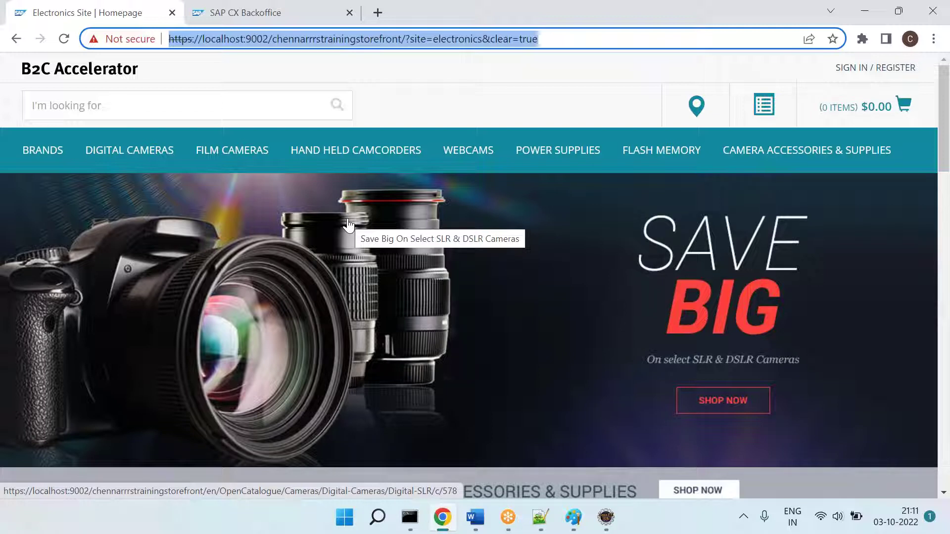
pyautogui.write('lo')
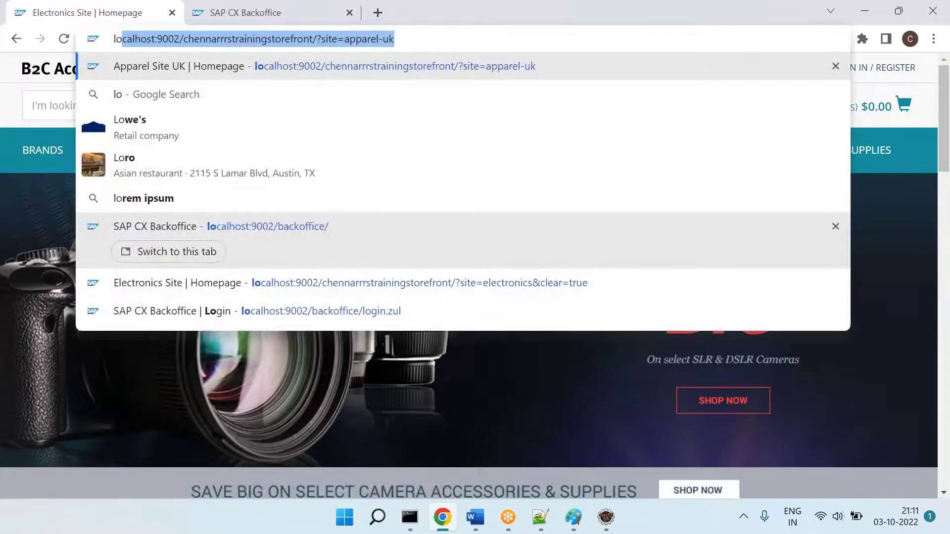
pyautogui.press('End')
pyautogui.write('&clar')
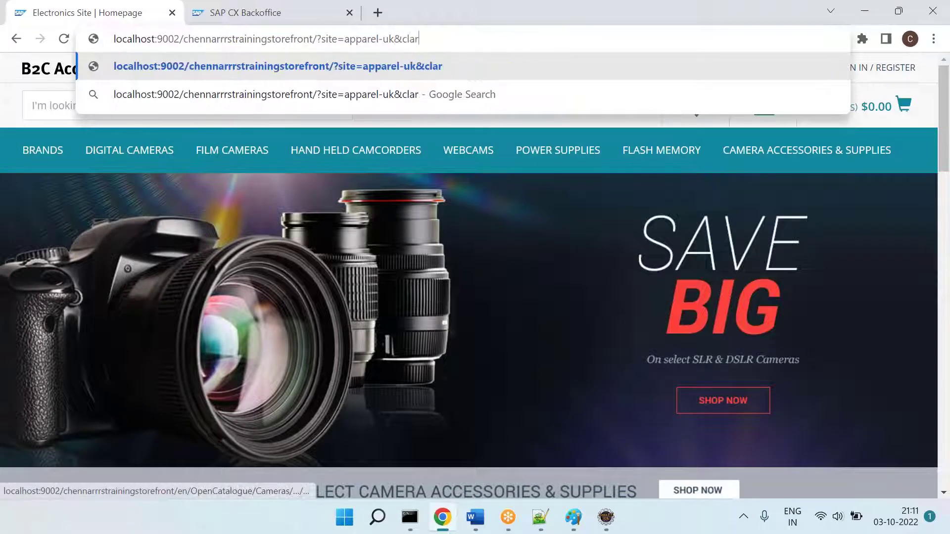
pyautogui.press('BackSpace')
pyautogui.press('BackSpace')
pyautogui.write('ear=t')
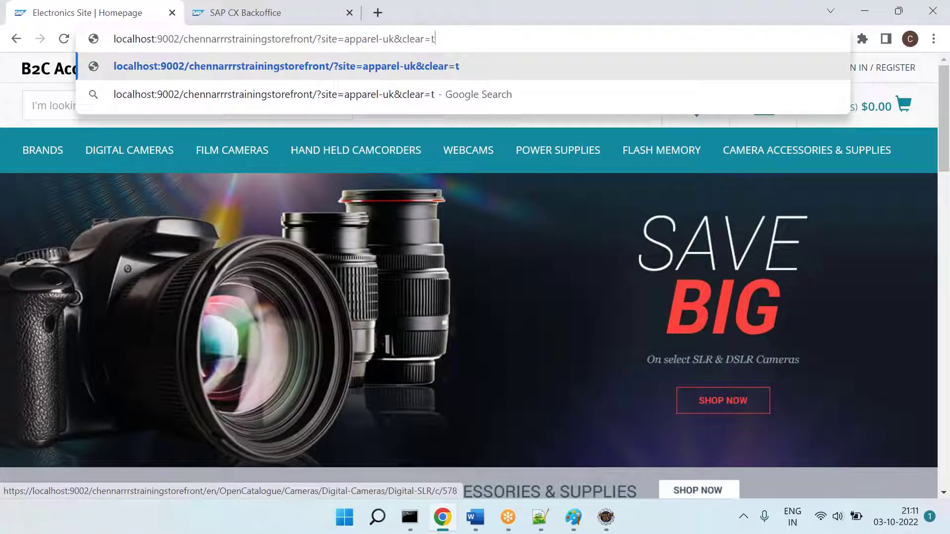
pyautogui.write('rue')
pyautogui.press('Return')
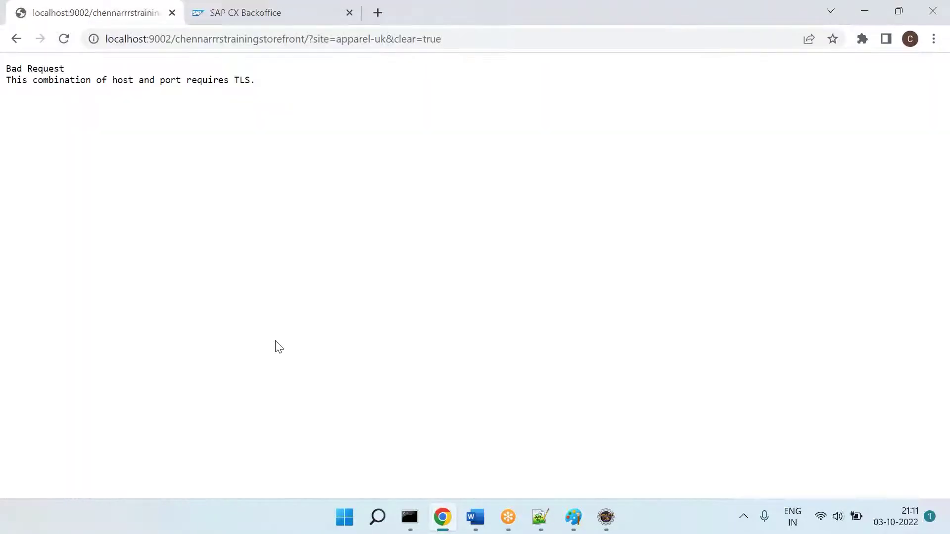
pyautogui.click(471, 45)
pyautogui.click(472, 46)
pyautogui.press('BackSpace')
pyautogui.press('BackSpace')
pyautogui.press('BackSpace')
pyautogui.press('BackSpace')
pyautogui.press('BackSpace')
pyautogui.press('BackSpace')
pyautogui.press('BackSpace')
pyautogui.press('BackSpace')
pyautogui.press('BackSpace')
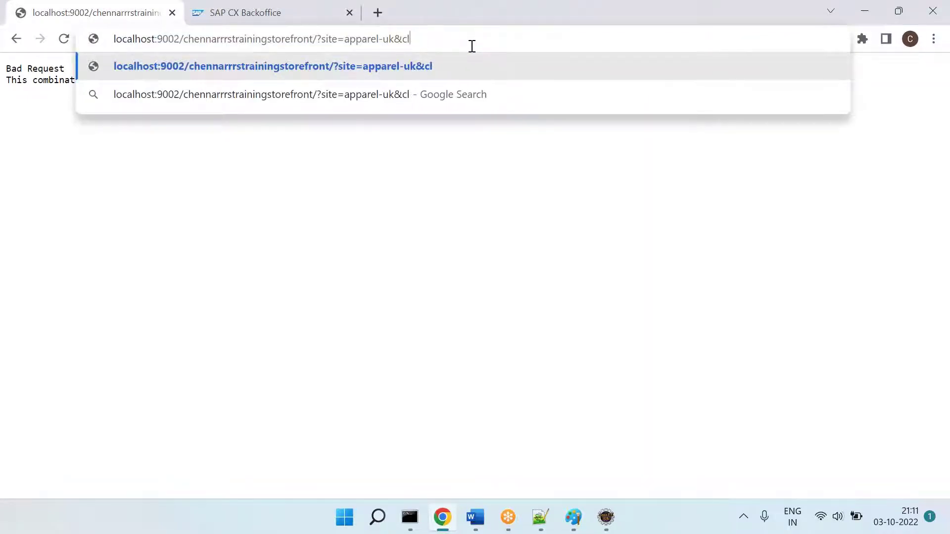
pyautogui.write('lear=true')
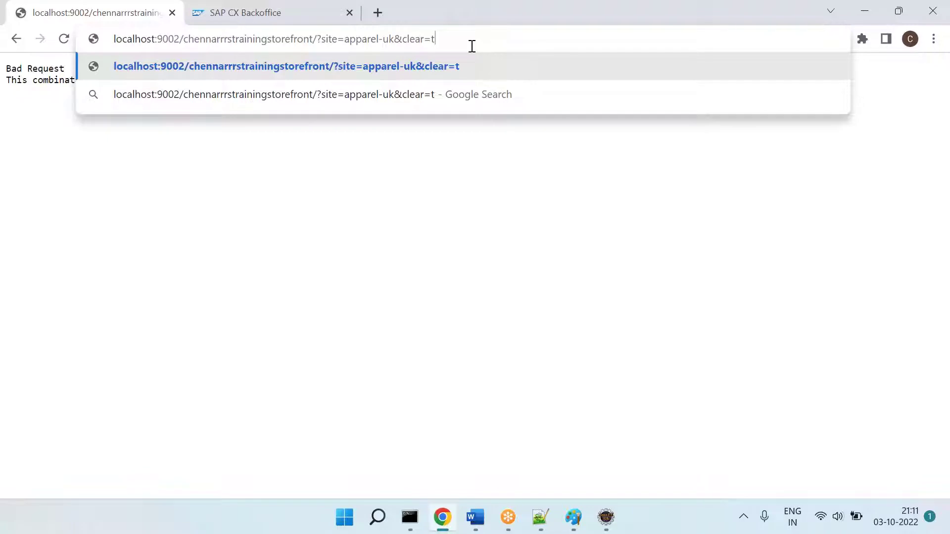
pyautogui.press('Return')
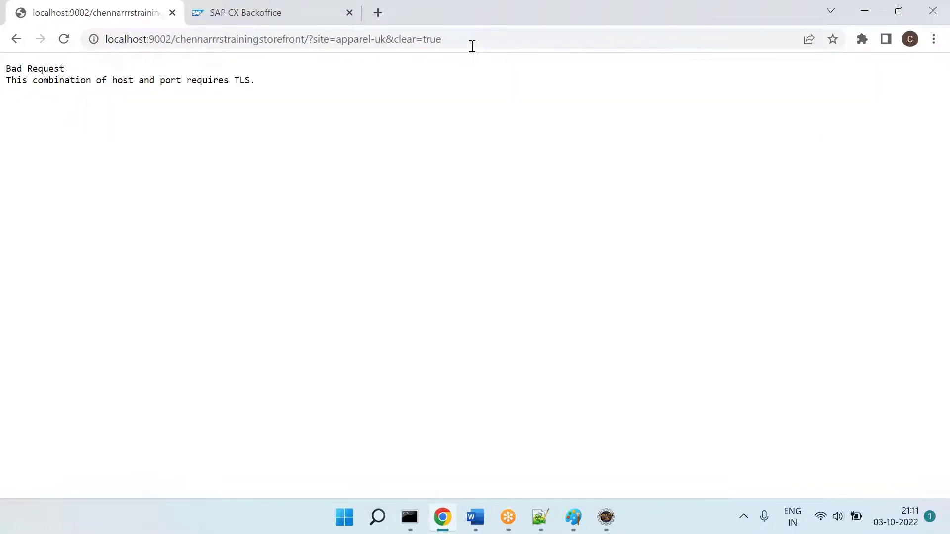
# Step: Load the https apparel-uk storefront address with '&clear=true' appended
pyautogui.click(472, 46)
pyautogui.write('lo')
pyautogui.press('Return')
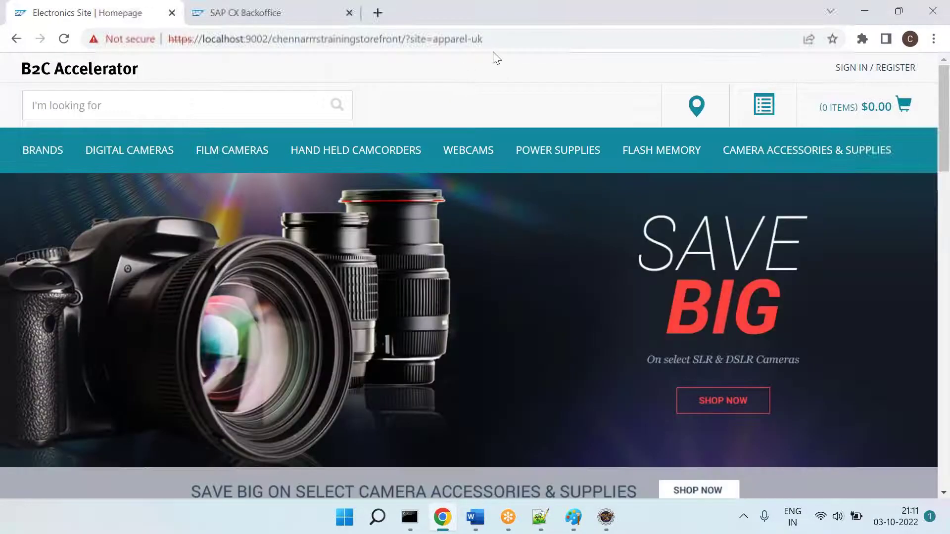
pyautogui.click(505, 38)
pyautogui.click(506, 38)
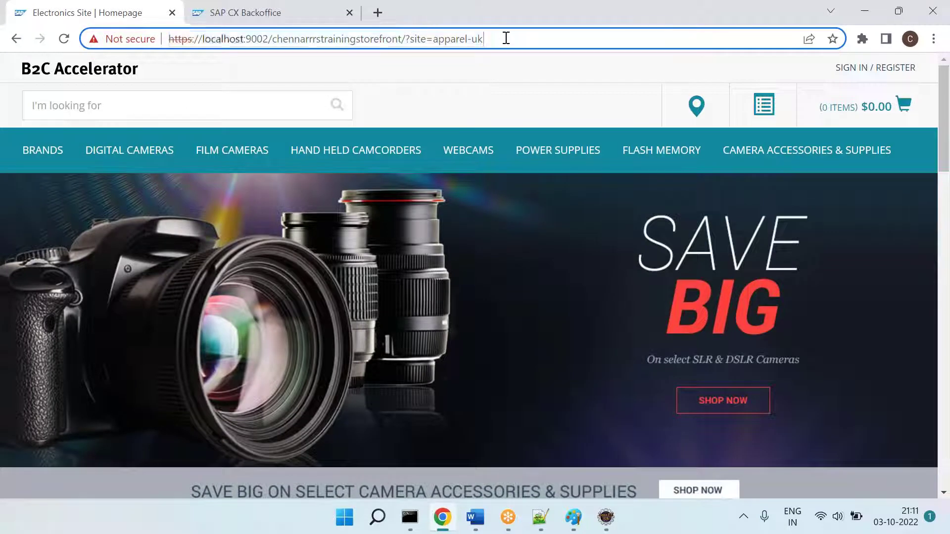
pyautogui.write('&cl')
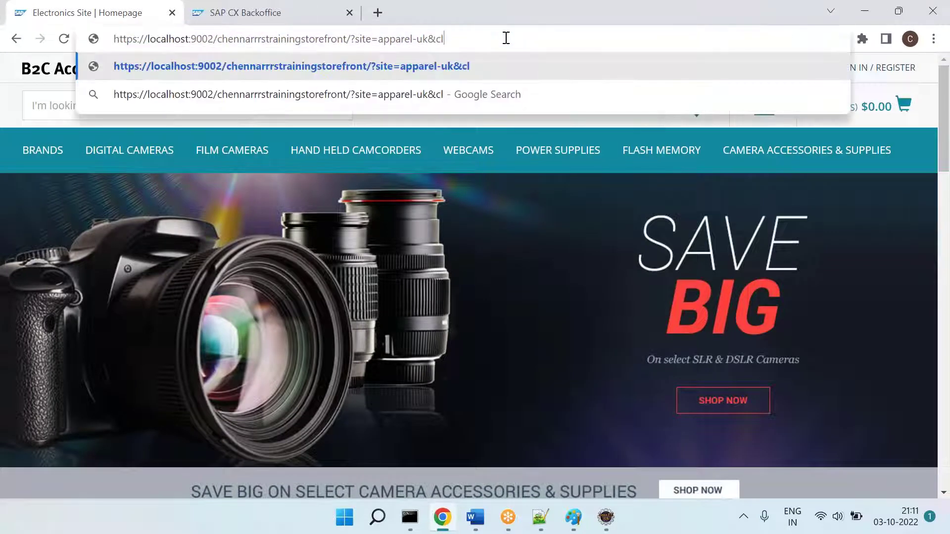
pyautogui.write('ear=true')
pyautogui.press('Return')
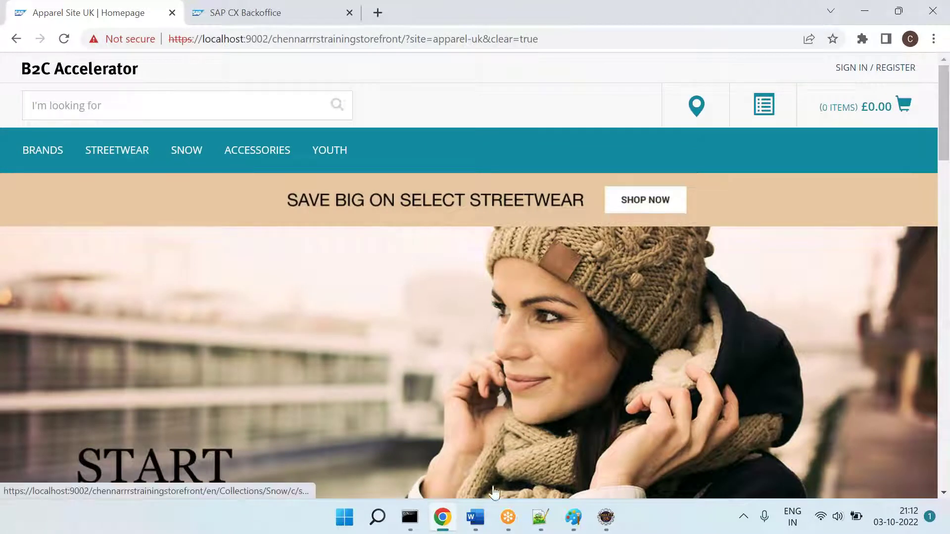
# Step: Highlight 'chennarrrstrainingstorefront' green in two of the Apparel DE URLs
pyautogui.click(475, 520)
pyautogui.scroll(5, 347, 297)
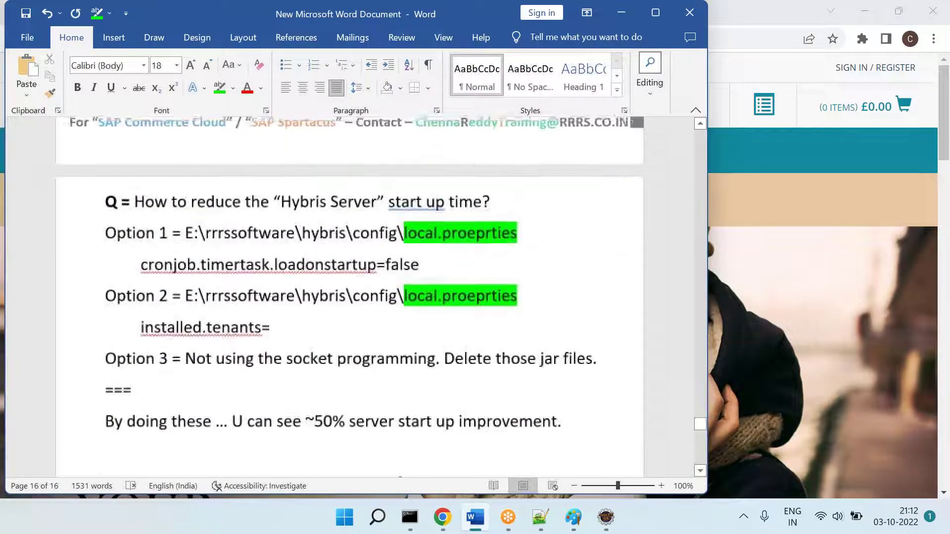
pyautogui.scroll(-5, 346, 297)
pyautogui.scroll(-5, 282, 247)
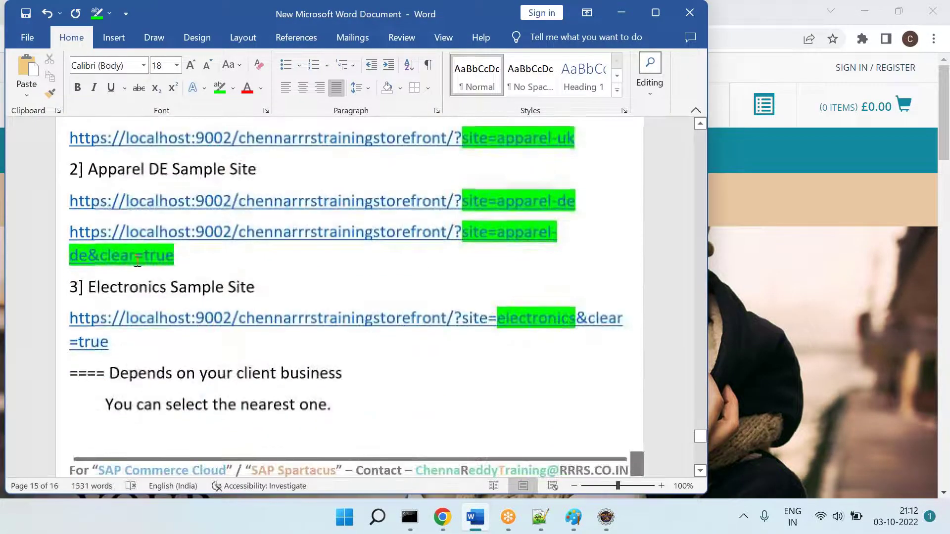
pyautogui.doubleClick(355, 203)
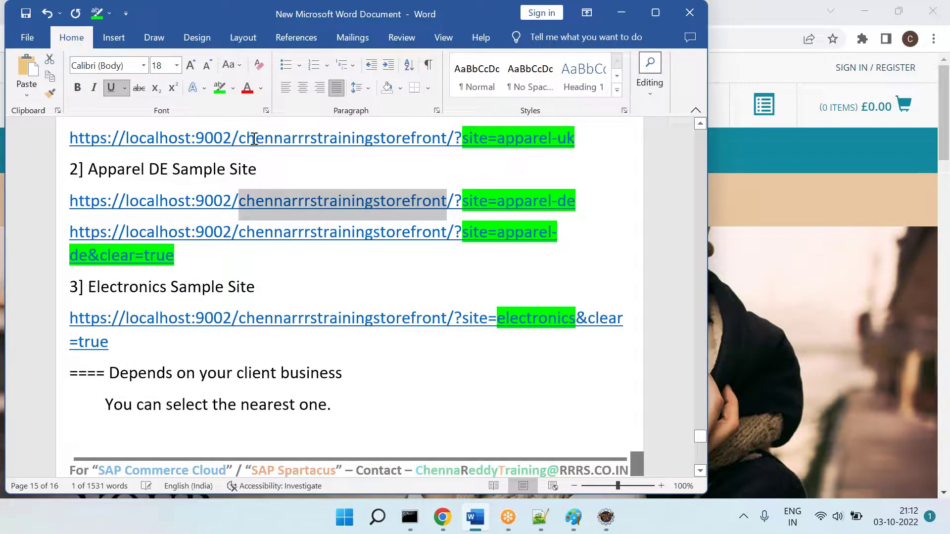
pyautogui.click(222, 90)
pyautogui.doubleClick(363, 232)
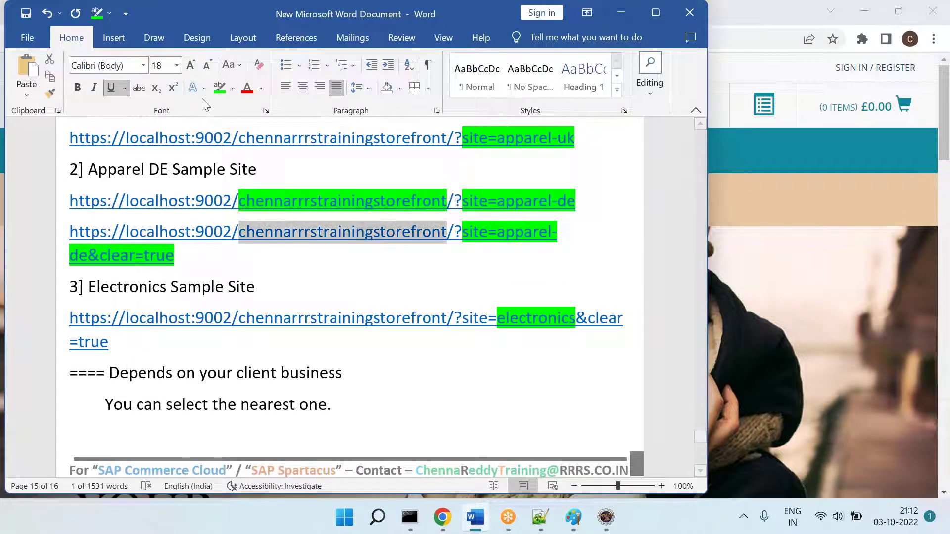
pyautogui.click(218, 90)
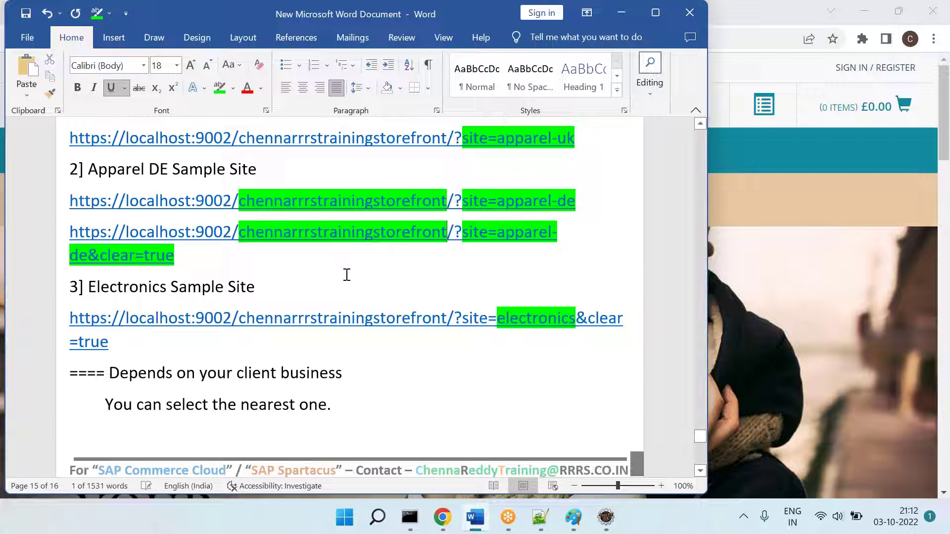
# Step: Make 'chennarrrstrainingstorefront' red with yellow highlight in the Apparel UK and Apparel DE URLs
pyautogui.scroll(1, 346, 289)
pyautogui.doubleClick(341, 183)
pyautogui.click(245, 91)
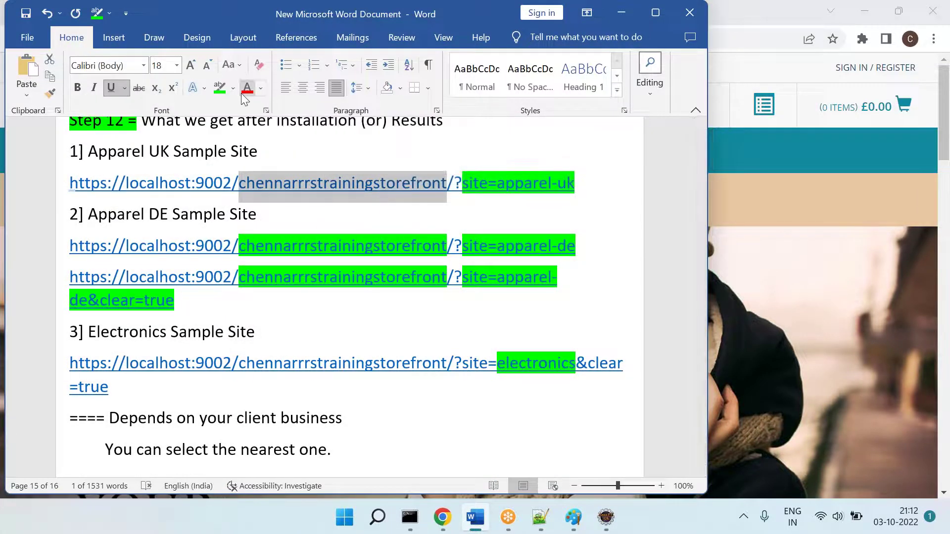
pyautogui.click(233, 88)
pyautogui.click(226, 102)
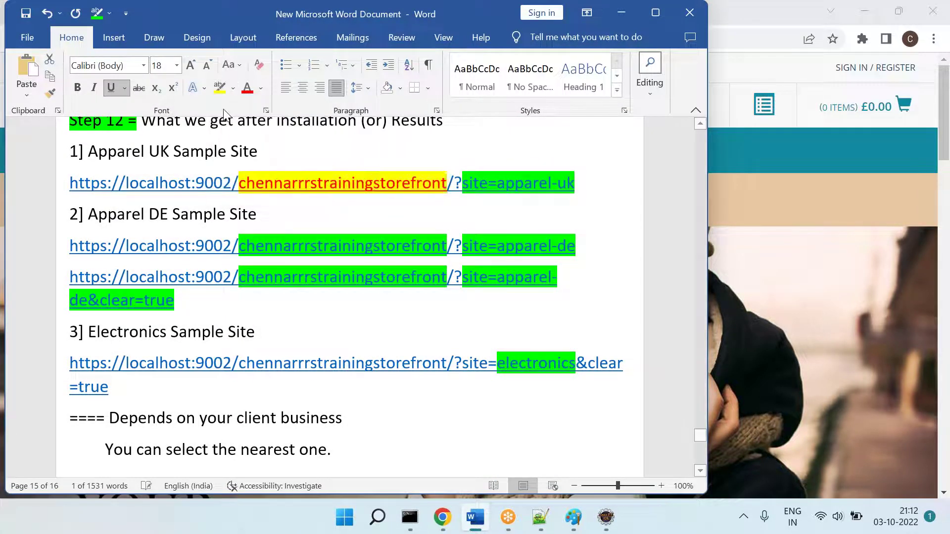
pyautogui.doubleClick(317, 246)
pyautogui.click(247, 89)
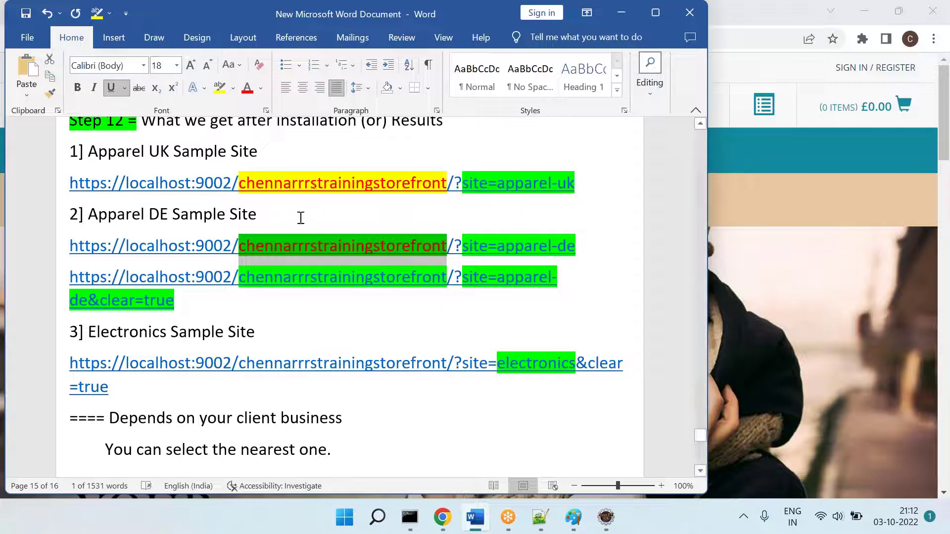
pyautogui.click(233, 88)
pyautogui.click(226, 102)
# Step: Highlight the storefront name yellow in the third URL as well
pyautogui.click(335, 285)
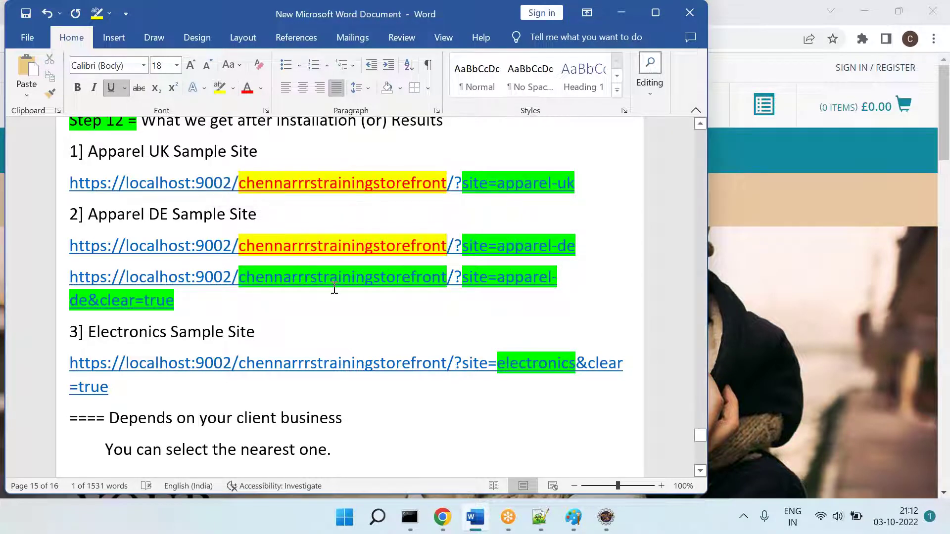
pyautogui.doubleClick(334, 285)
pyautogui.click(220, 88)
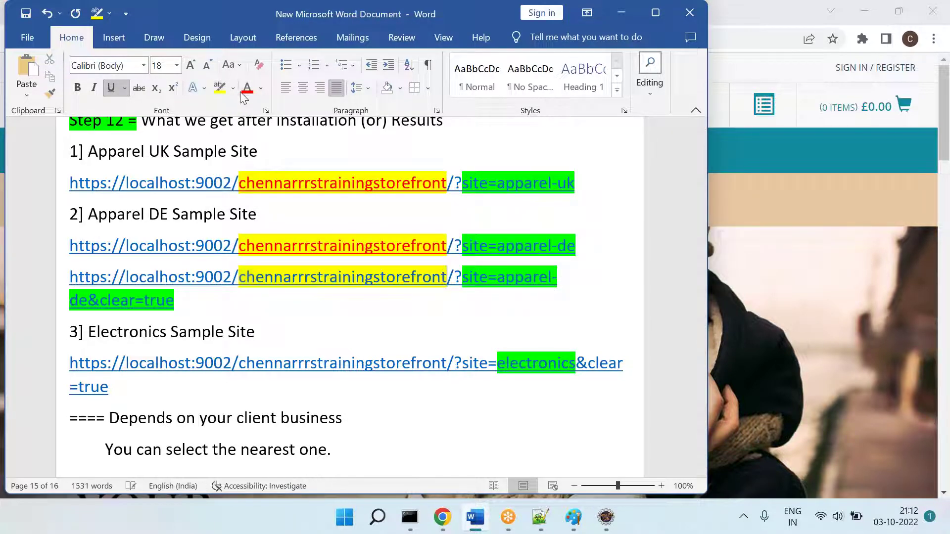
pyautogui.click(329, 274)
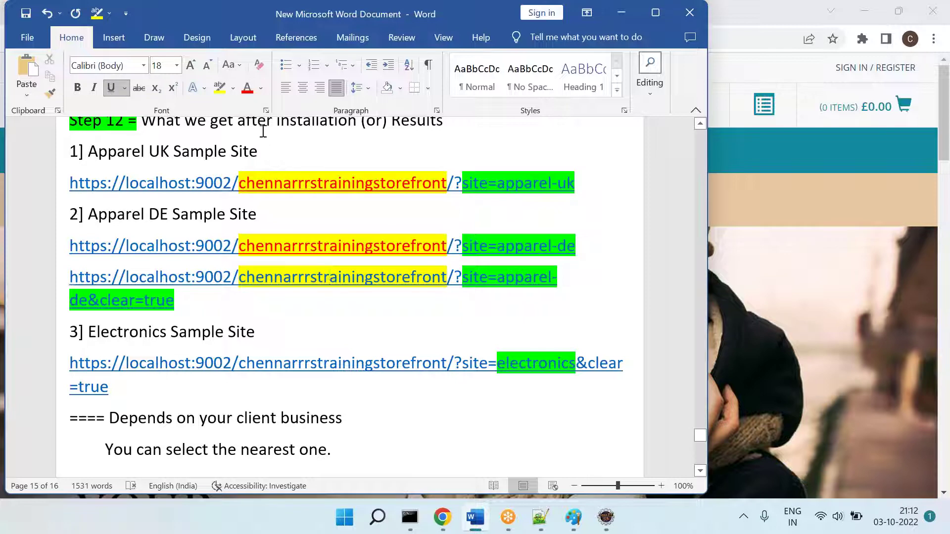
pyautogui.click(372, 302)
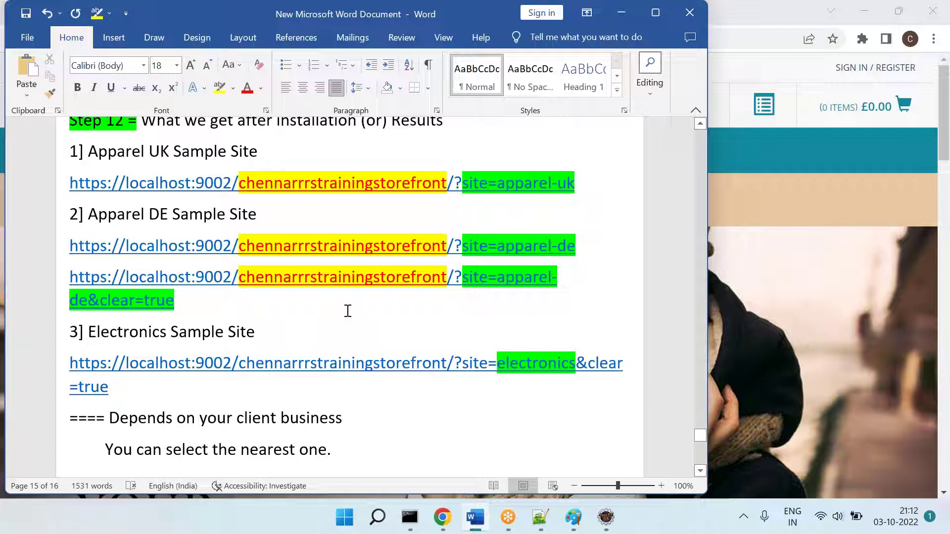
pyautogui.doubleClick(324, 248)
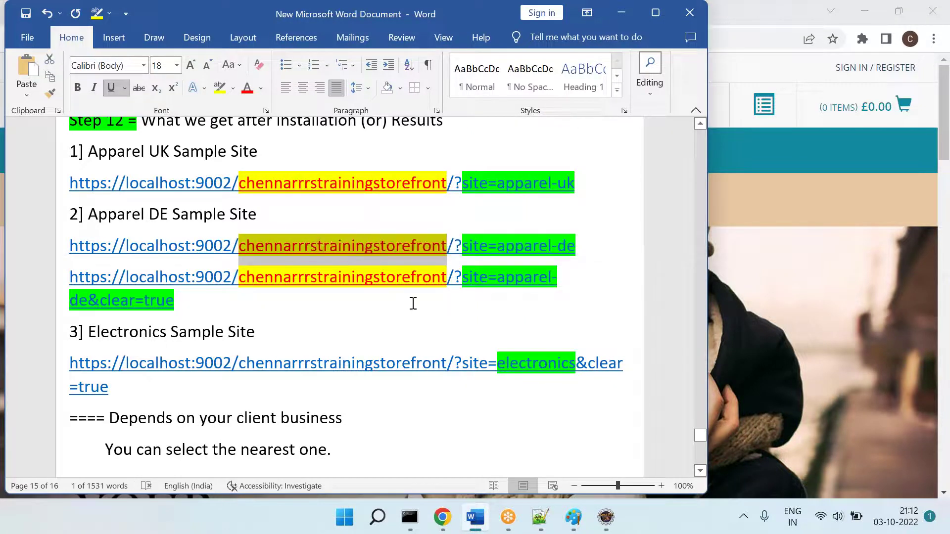
pyautogui.hotkey('ctrl', 'c')
pyautogui.hotkey('ctrl', 'End')
pyautogui.hotkey('ctrl', 'v')
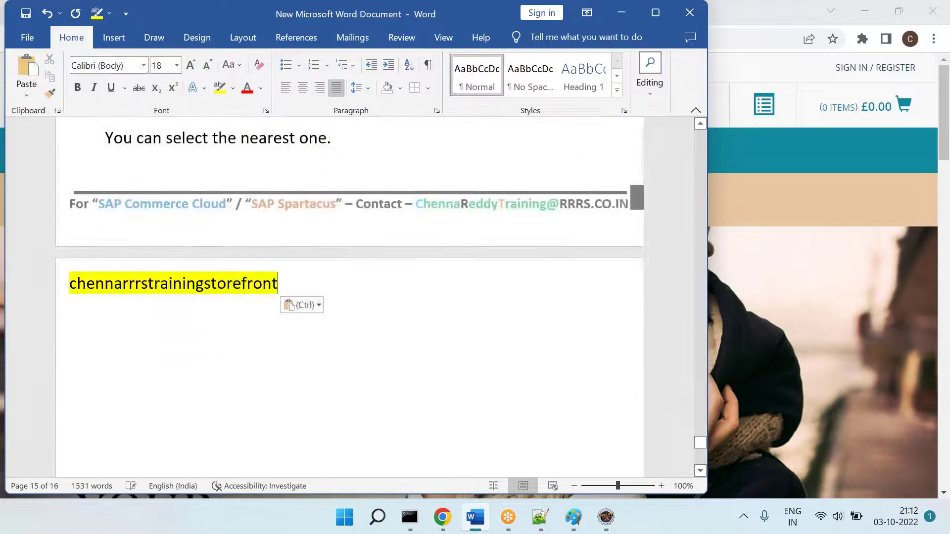
pyautogui.write('=== cromastorefront     rl          rl')
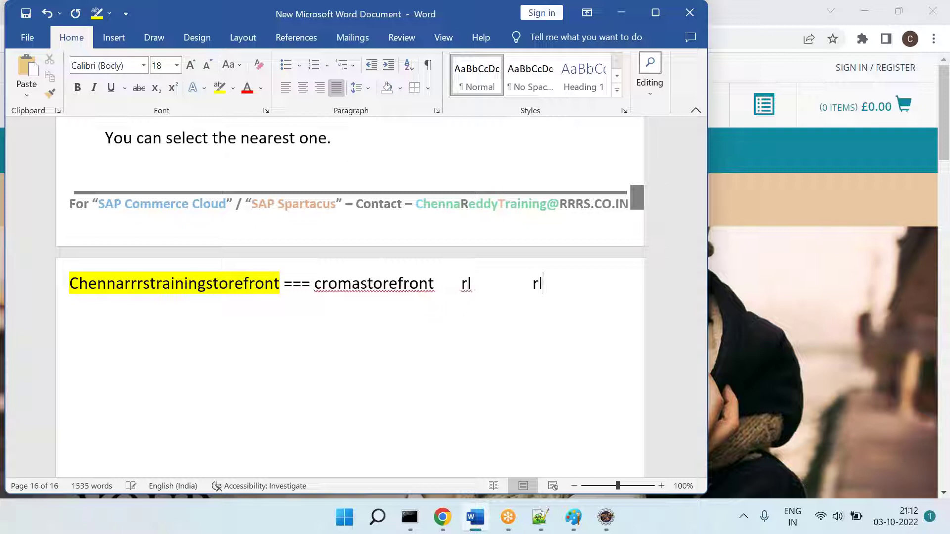
pyautogui.write('storefornt')
pyautogui.press('Return')
pyautogui.press('Tab')
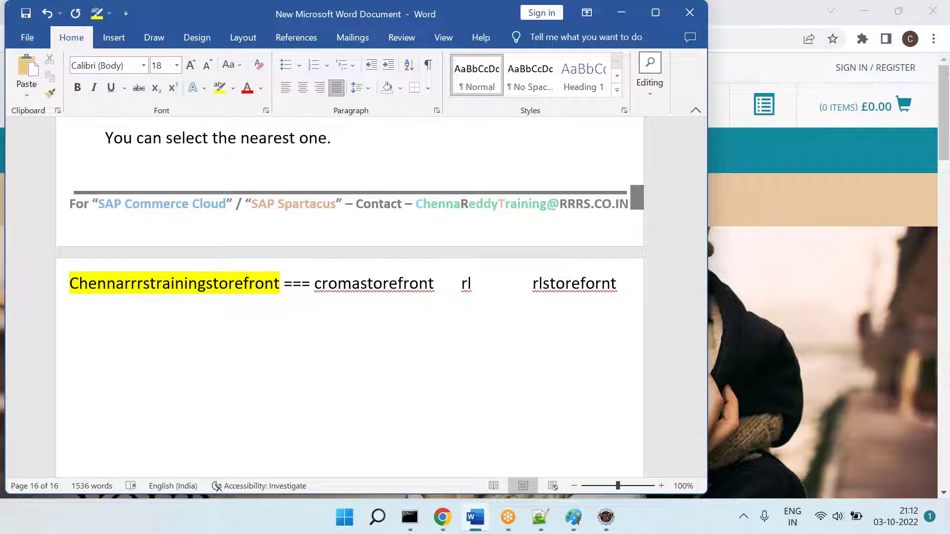
pyautogui.press('BackSpace')
pyautogui.press('BackSpace')
pyautogui.press('BackSpace')
pyautogui.write('ront')
pyautogui.press('Return')
pyautogui.press('BackSpace')
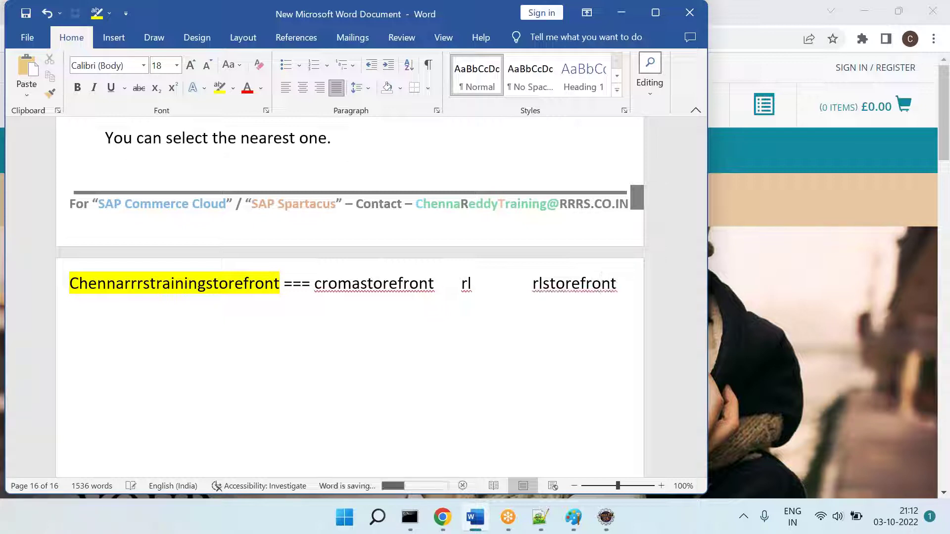
pyautogui.tripleClick(376, 288)
pyautogui.doubleClick(376, 289)
pyautogui.tripleClick(376, 288)
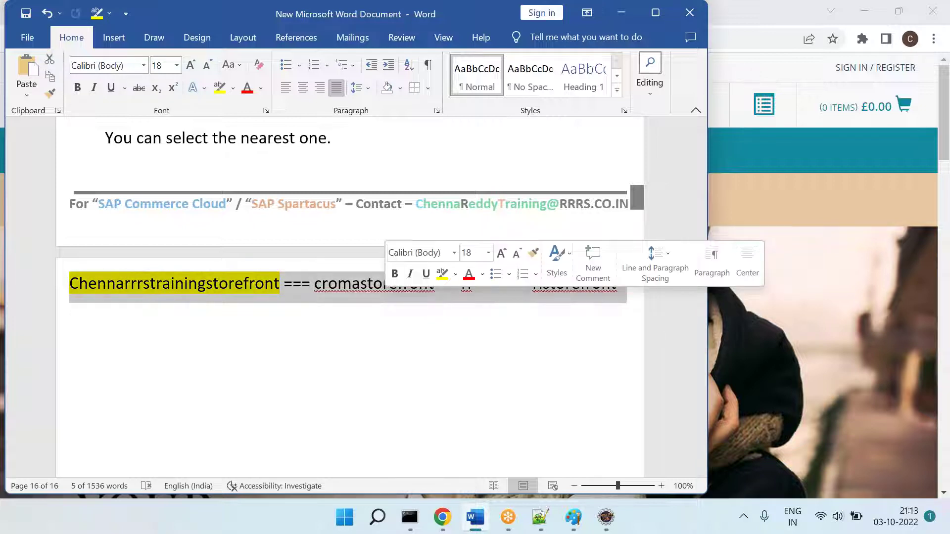
pyautogui.press('BackSpace')
pyautogui.scroll(4, 350, 297)
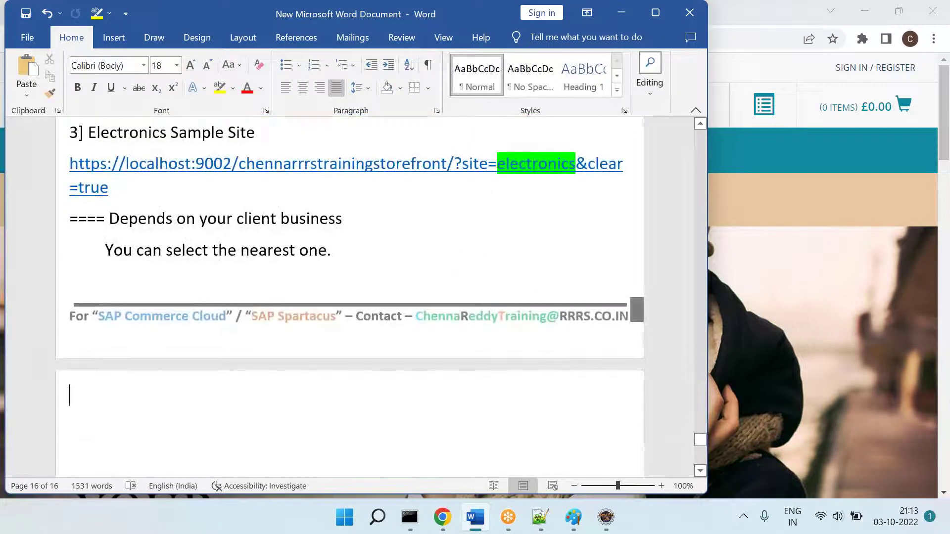
# Step: Add a '4] Backoffice' heading and paste the Backoffice URL copied from Chrome beneath it
pyautogui.write('4] Backoffice')
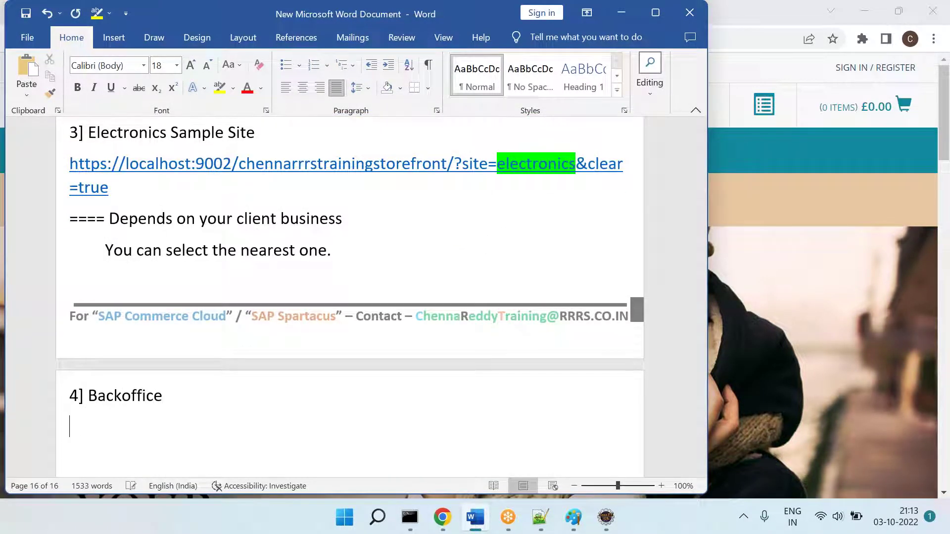
pyautogui.hotkey('alt', 'Tab')
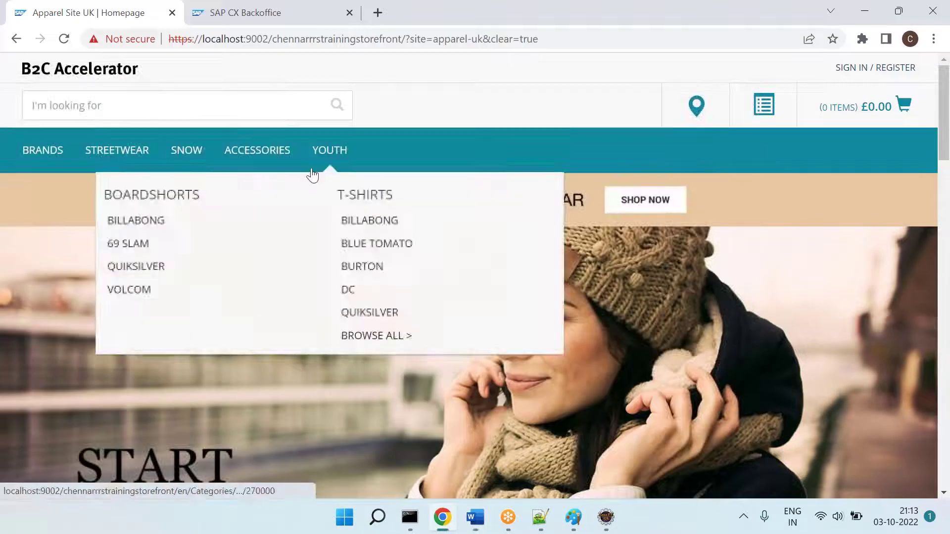
pyautogui.click(245, 13)
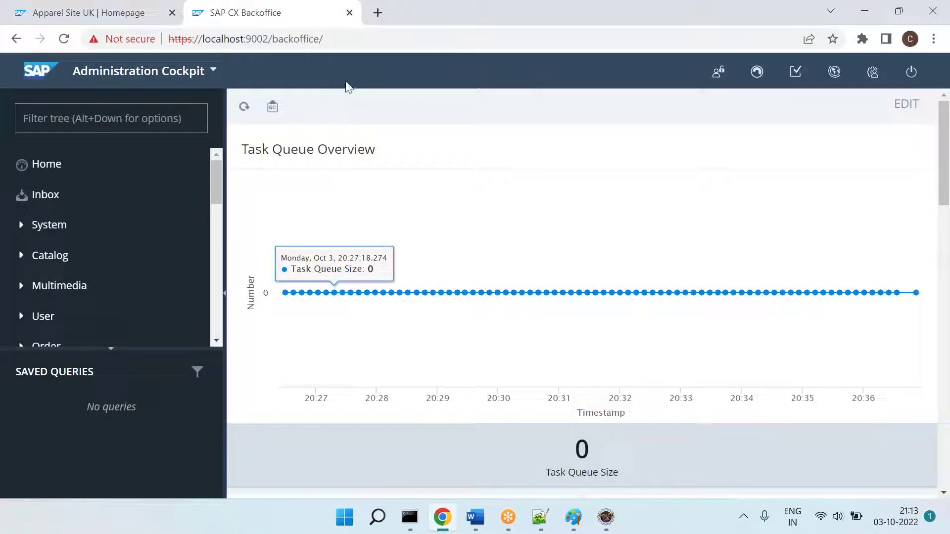
pyautogui.click(343, 40)
pyautogui.hotkey('alt', 'Tab')
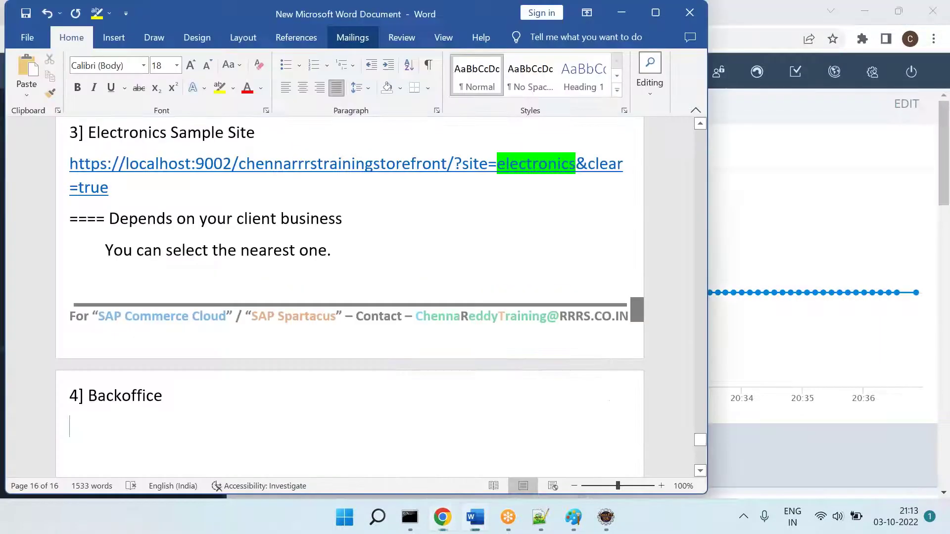
pyautogui.press('Tab')
pyautogui.hotkey('ctrl', 'v')
# Step: Add a line with the Backoffice login username and password
pyautogui.press('Return')
pyautogui.write('admin')
pyautogui.press('Tab')
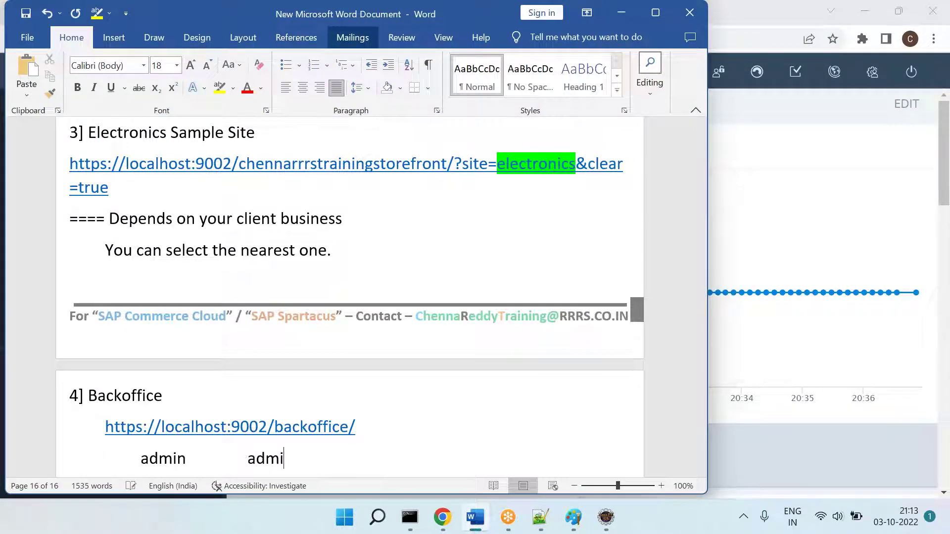
pyautogui.press('Return')
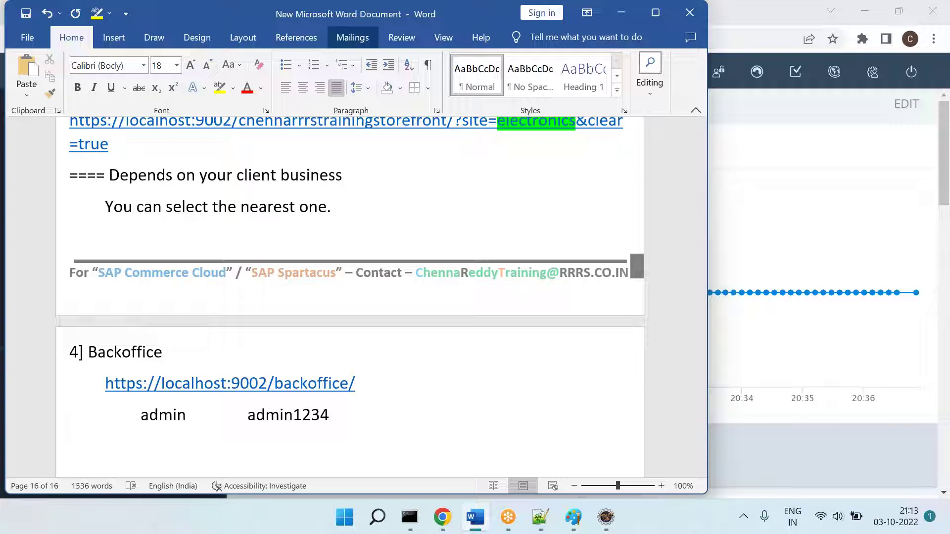
# Step: Type 'Q = What is the purpose of Backoffice?' and an indented 'Ans = UI tool for your DB.'
pyautogui.write('Q = What is th')
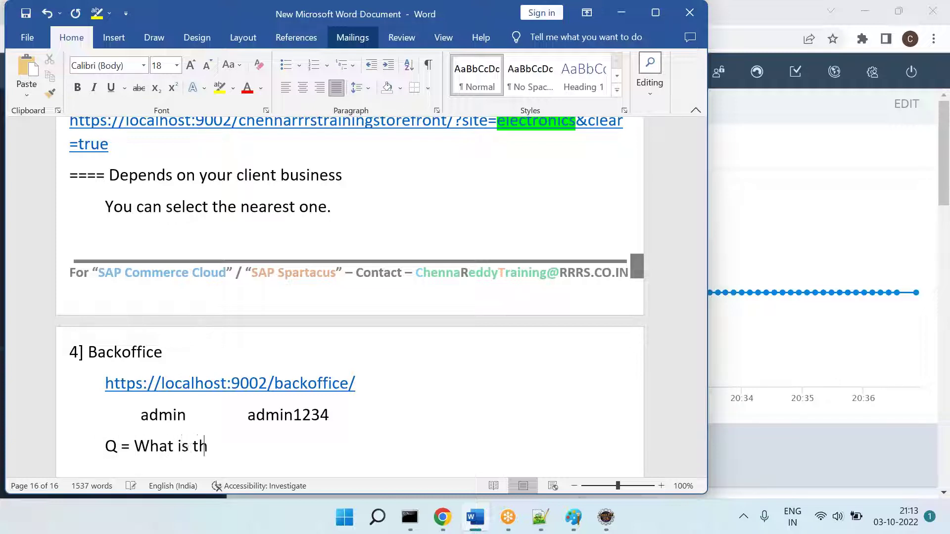
pyautogui.write('e purpose of Backoffice?')
pyautogui.press('Return')
pyautogui.press('Tab')
pyautogui.write('Ans = UI tools')
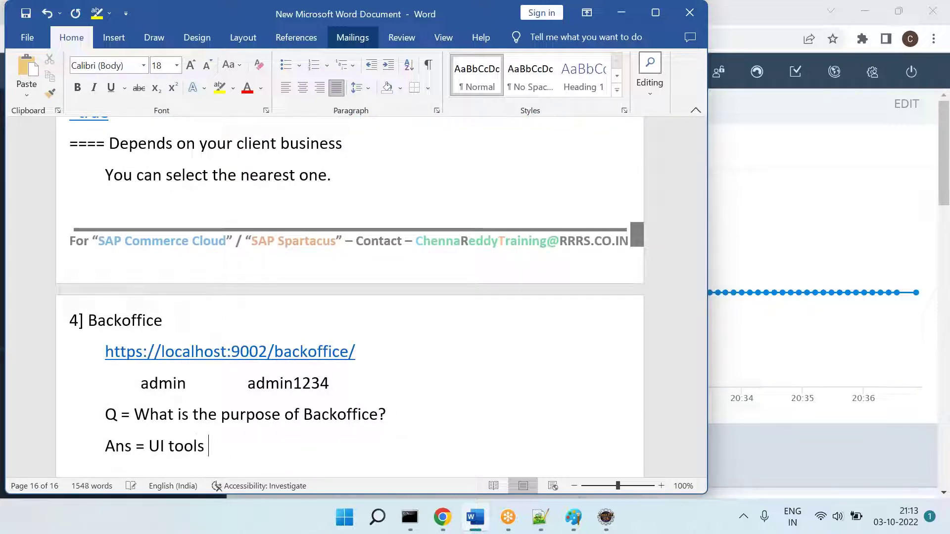
pyautogui.press('BackSpace')
pyautogui.write('for your DB.')
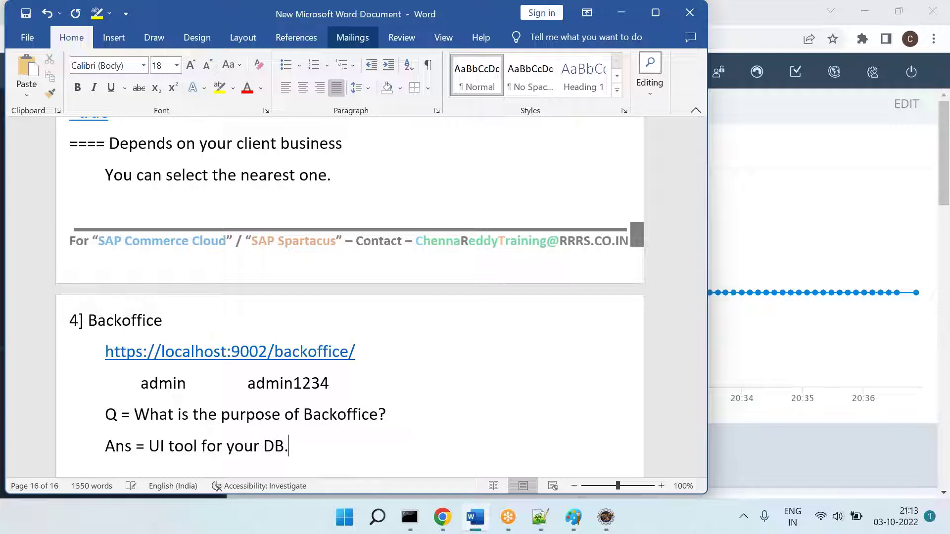
pyautogui.press('Return')
pyautogui.press('Tab')
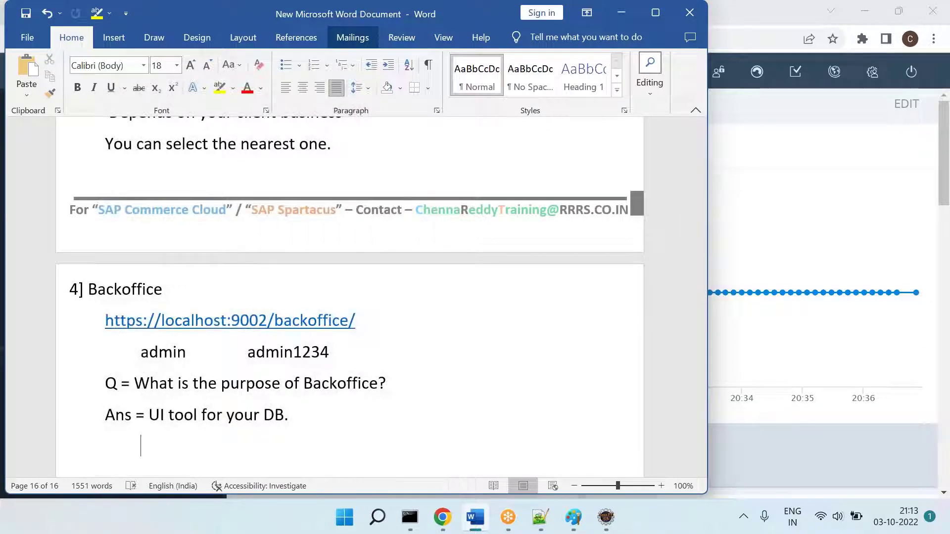
pyautogui.hotkey('alt', 'Tab')
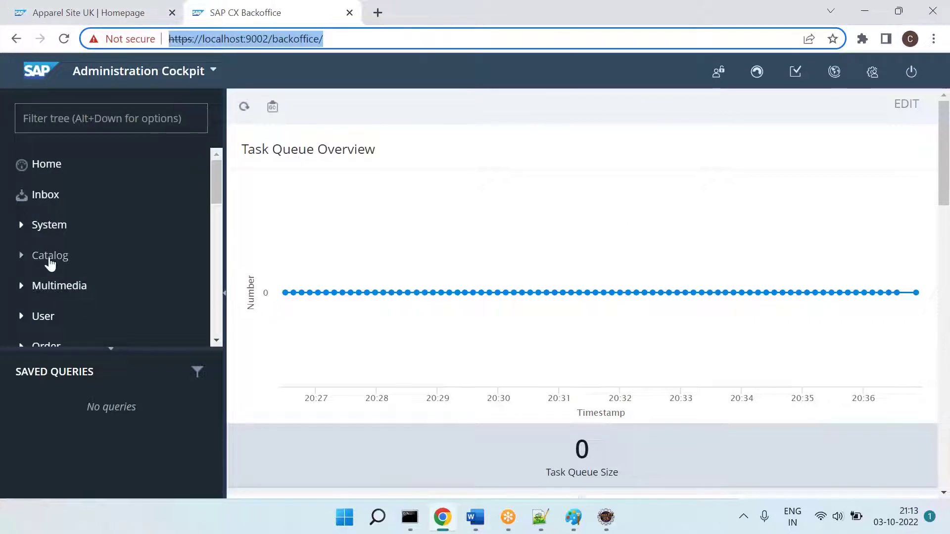
# Step: Open Backoffice's Catalogs list, select electronicsContentCatalog, and note 'From backoffice - What we can do?'
pyautogui.click(32, 263)
pyautogui.scroll(-2, 90, 325)
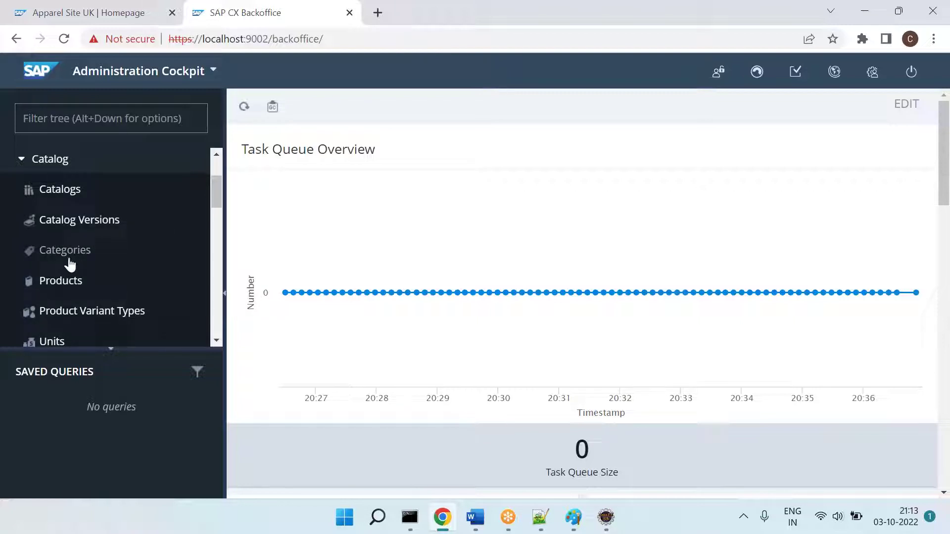
pyautogui.click(55, 201)
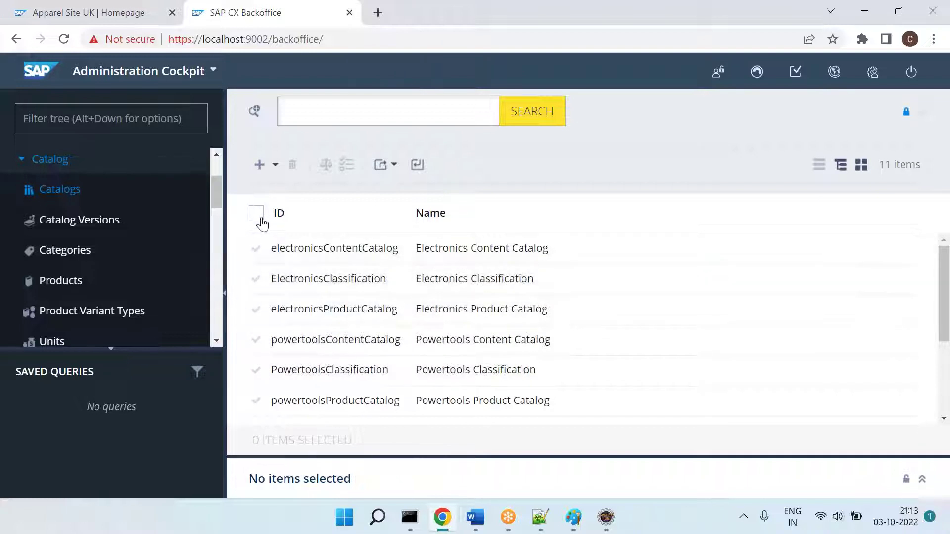
pyautogui.click(256, 250)
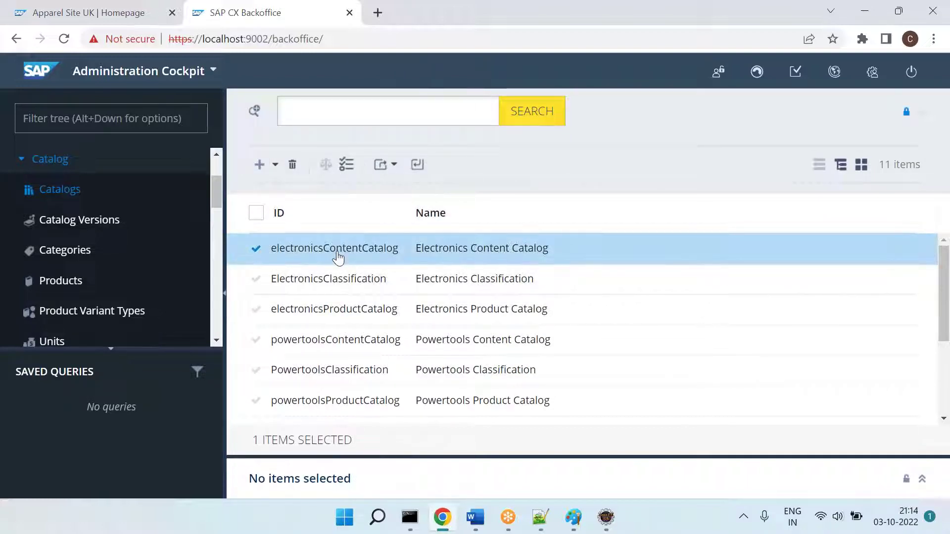
pyautogui.hotkey('alt', 'Tab')
pyautogui.write('From backoffice - What ')
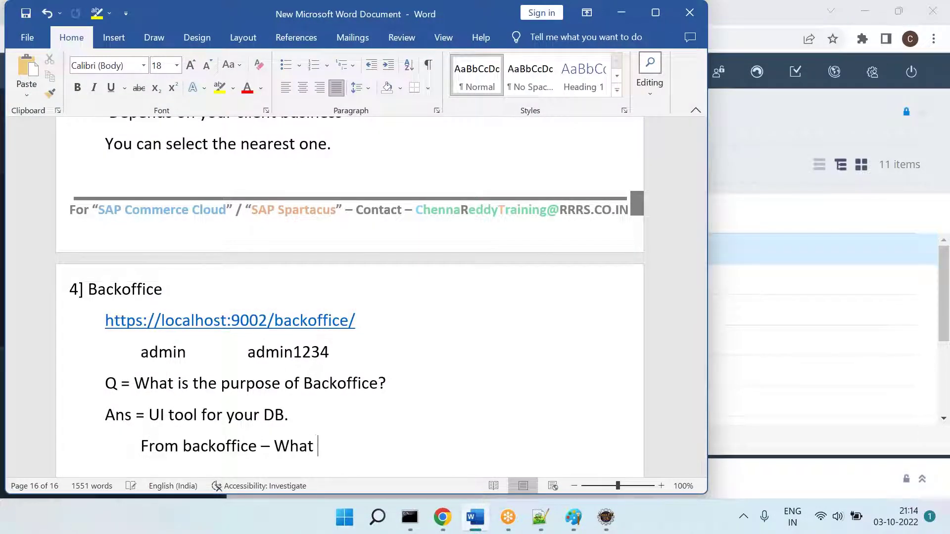
pyautogui.write('we can do')
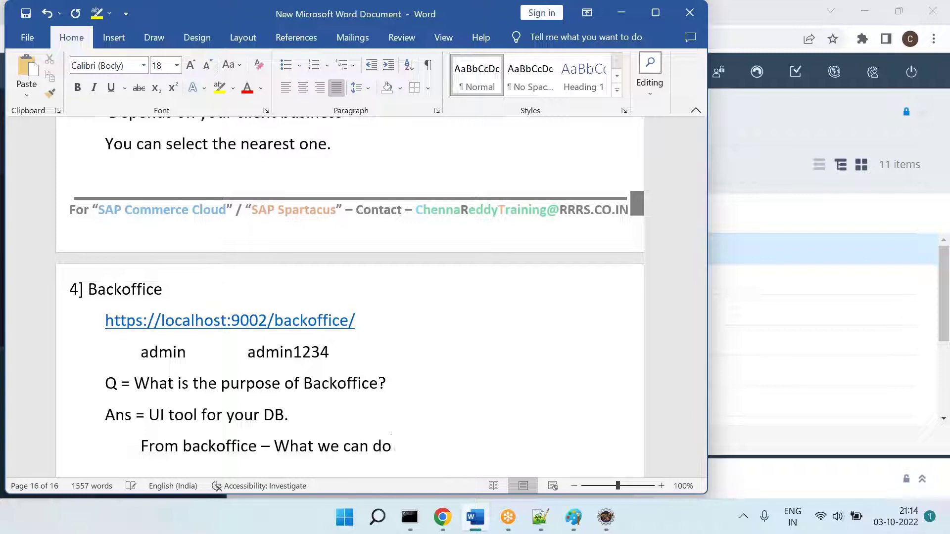
pyautogui.write('?')
# Step: Add the indented point '1] We can see the all the tables [types]'
pyautogui.press('Return')
pyautogui.press('Tab')
pyautogui.write('1] We can see the all t')
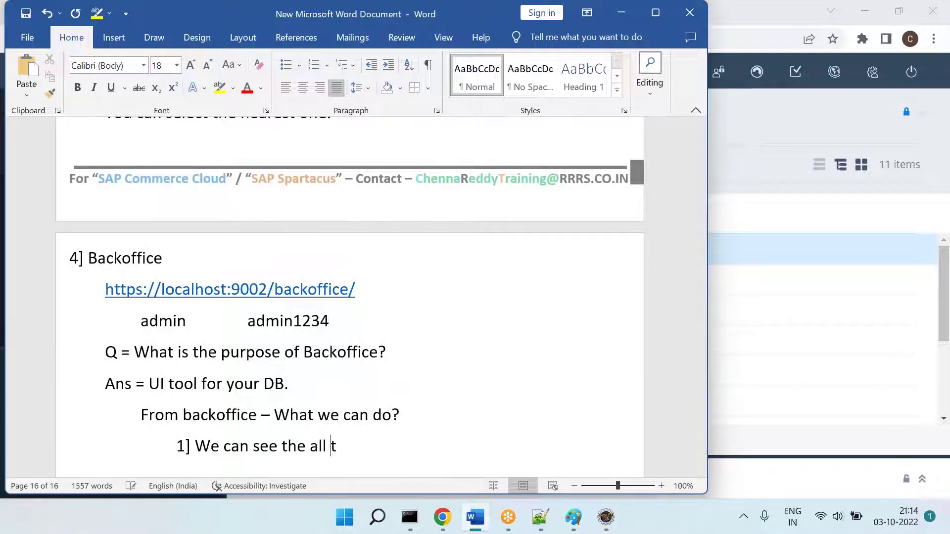
pyautogui.write('he tables / ')
pyautogui.write('dat')
pyautogui.press('BackSpace')
pyautogui.press('BackSpace')
pyautogui.press('BackSpace')
pyautogui.write('yes')
pyautogui.write('pes')
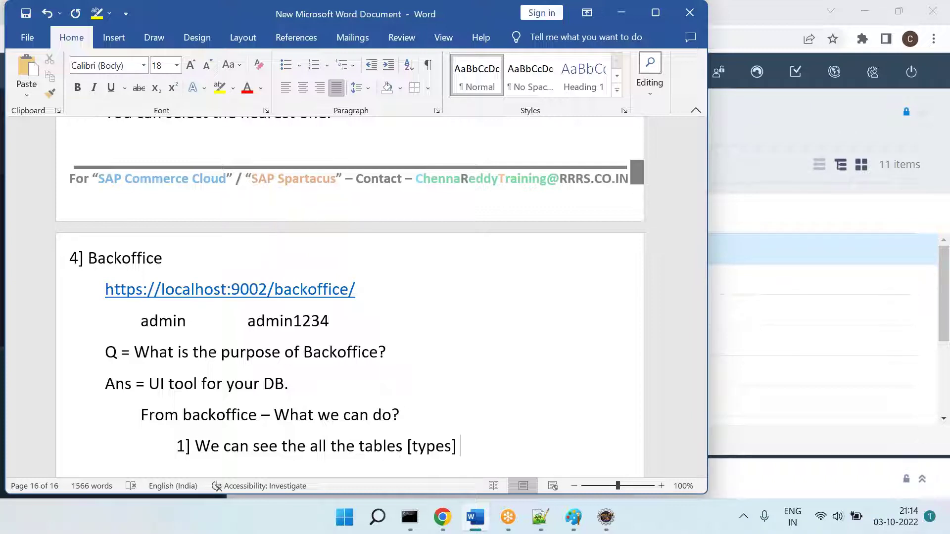
# Step: Add the indented point '2] We can perform CURD operations.'
pyautogui.press('Return')
pyautogui.press('Tab')
pyautogui.press('Tab')
pyautogui.write('2')
pyautogui.hotkey('alt', 'Tab')
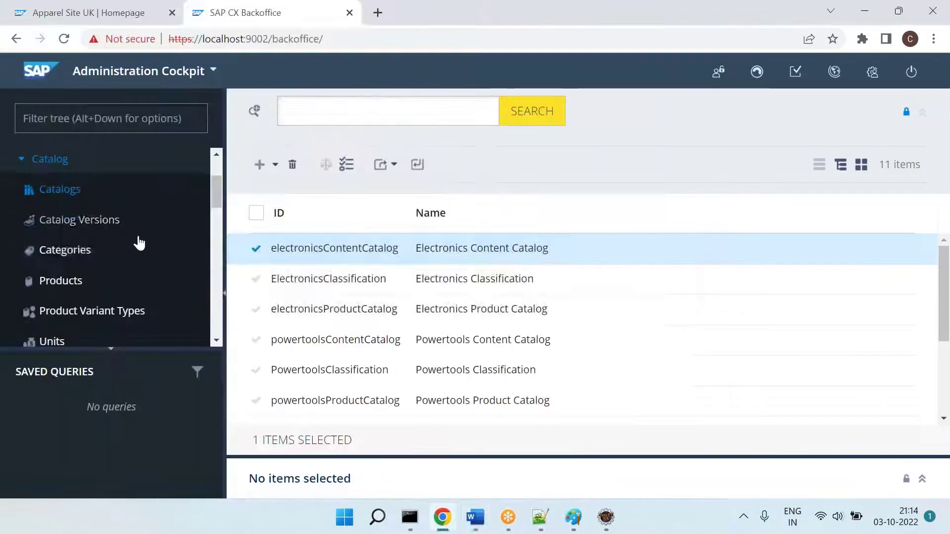
pyautogui.hotkey('alt', 'Tab')
pyautogui.write('W')
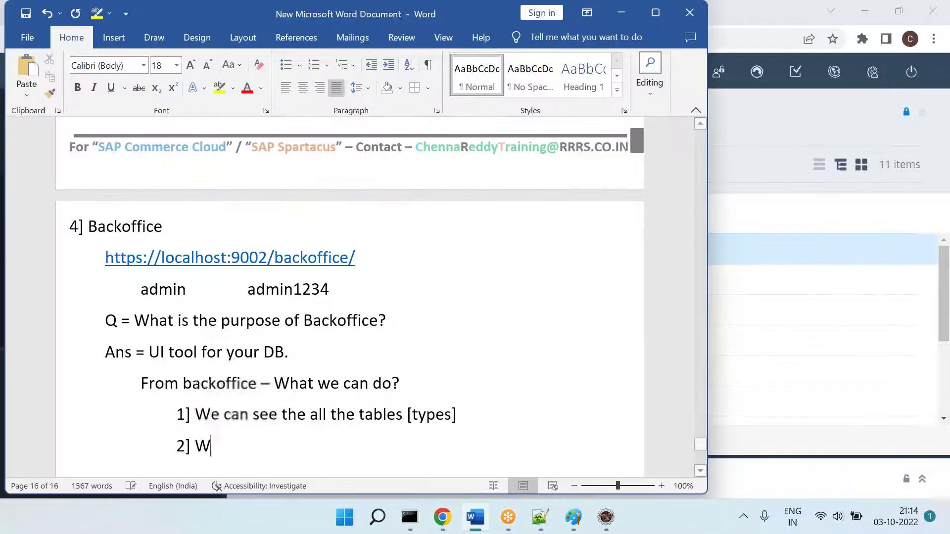
pyautogui.write('e can perform ')
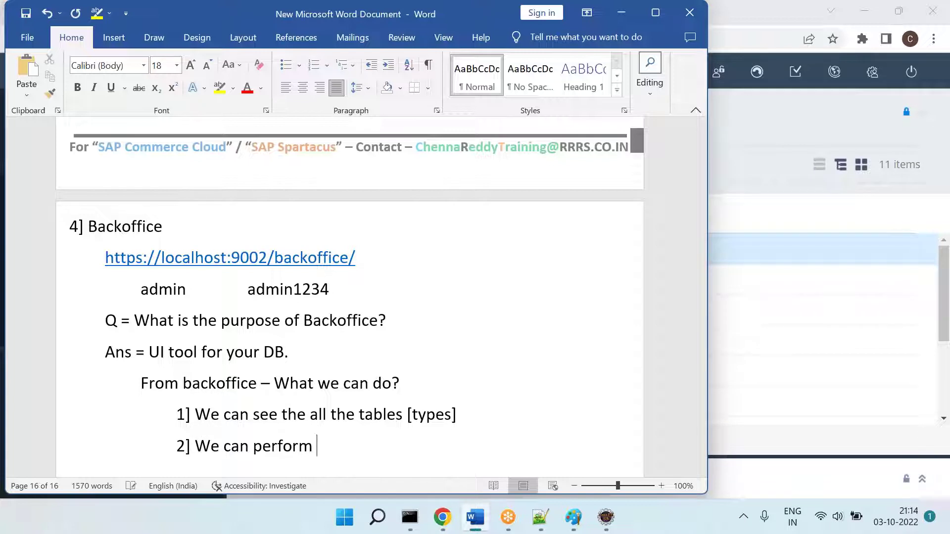
pyautogui.write('CURD operations')
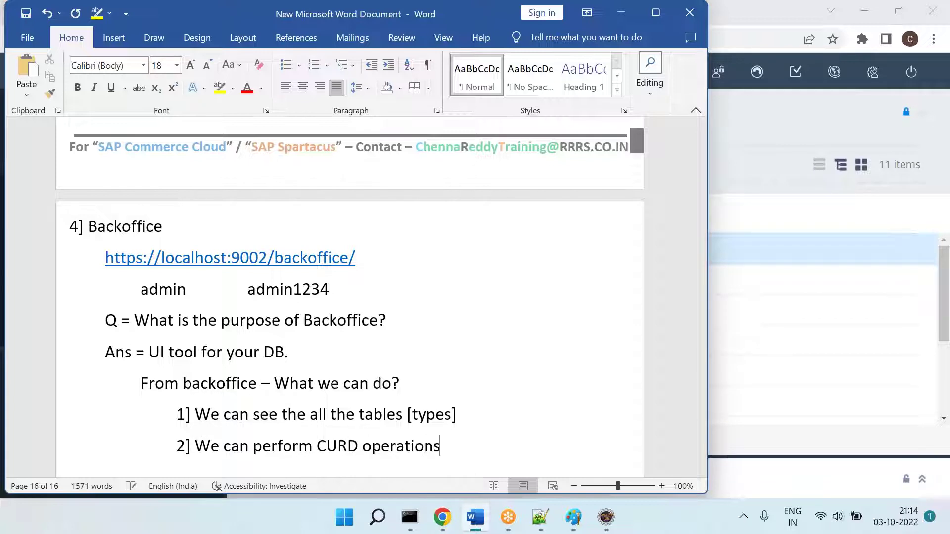
pyautogui.press('Return')
pyautogui.press('BackSpace')
pyautogui.write('.')
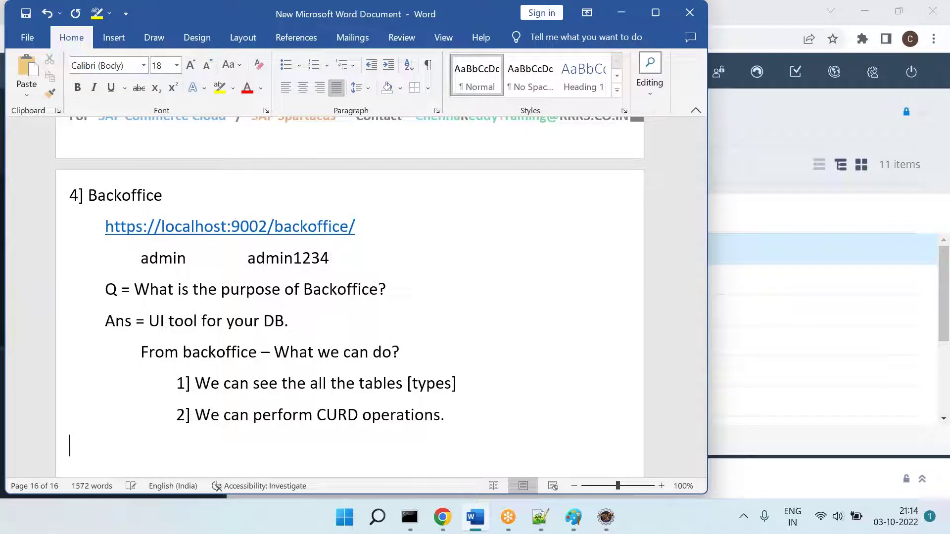
pyautogui.scroll(1, 257, 386)
pyautogui.moveTo(289, 367); pyautogui.dragTo(156, 363)
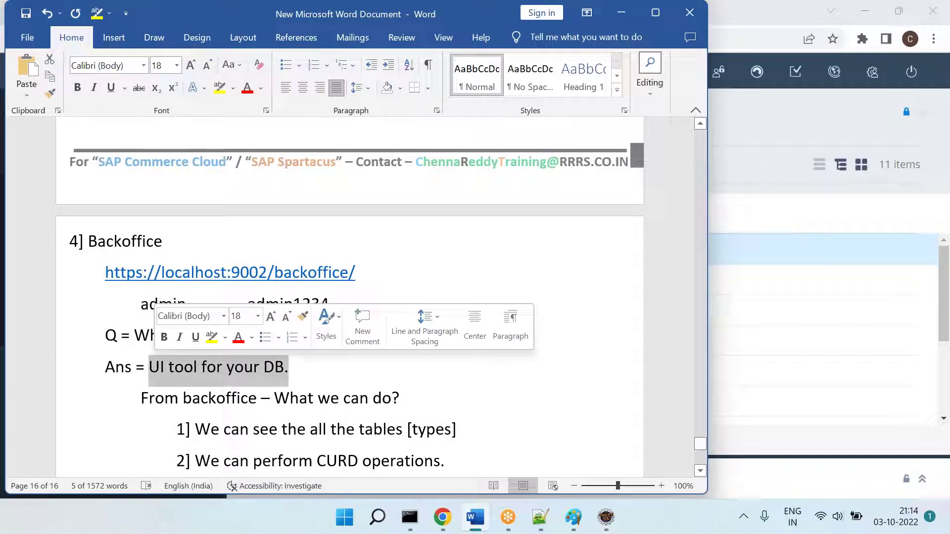
pyautogui.hotkey('alt', 'Tab')
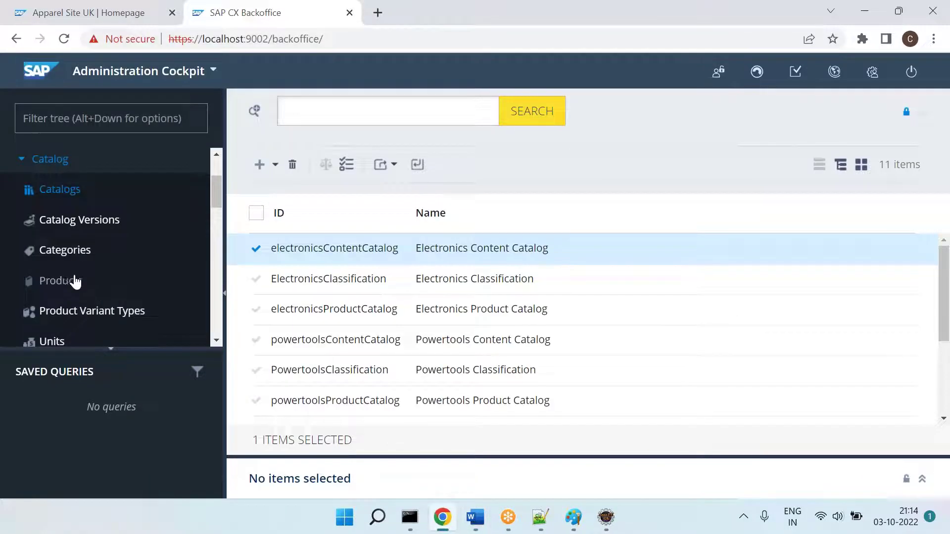
# Step: Browse Products and Catalog Versions in Backoffice, then return to the Catalogs list
pyautogui.click(75, 282)
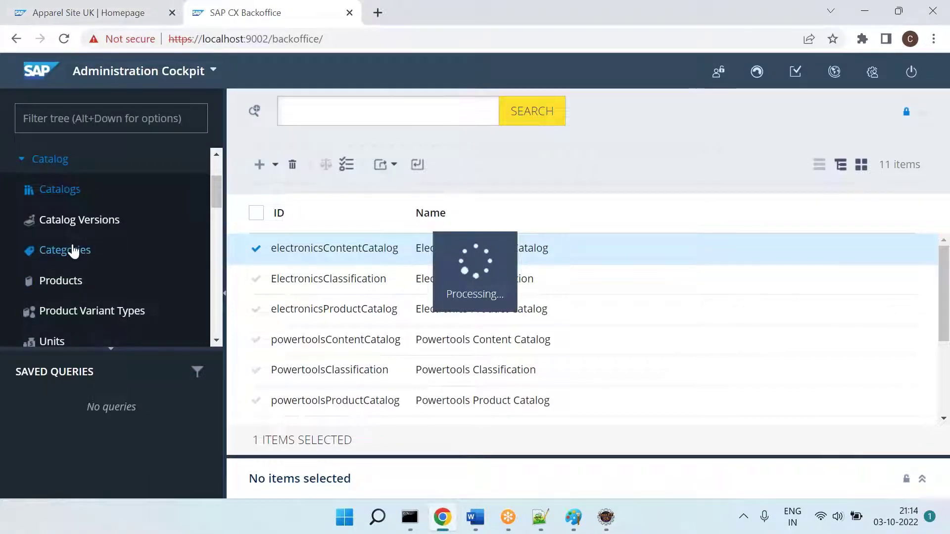
pyautogui.click(88, 230)
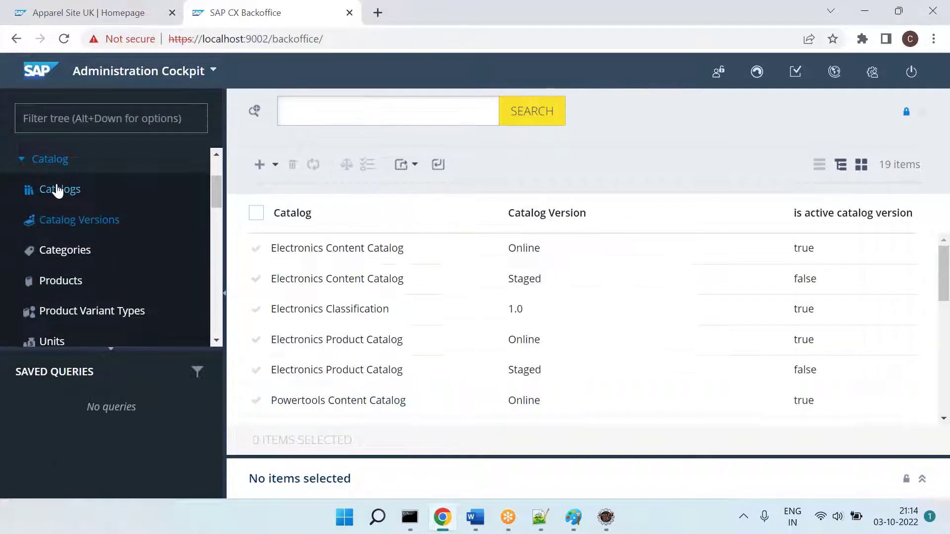
pyautogui.click(58, 191)
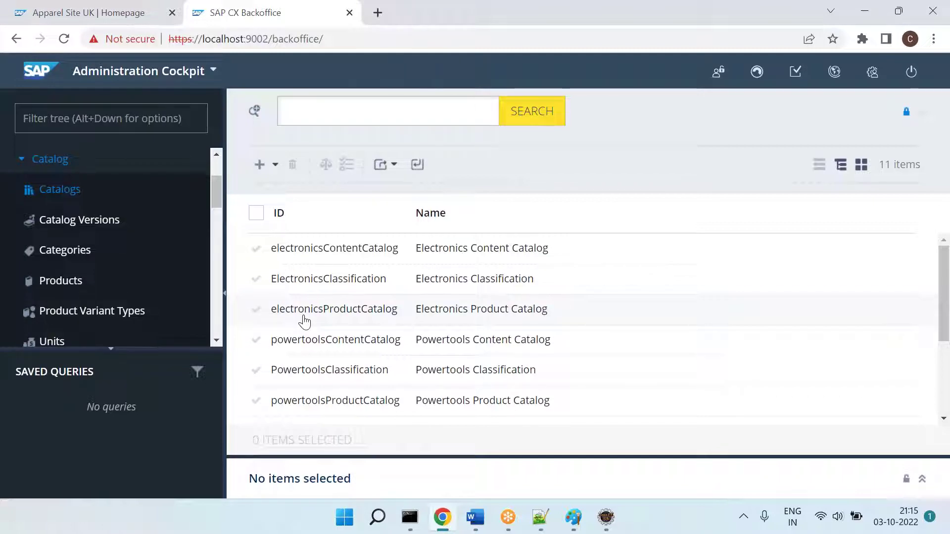
# Step: Add the heading '5] Product Cockpit' below the points and save the notes
pyautogui.click(474, 517)
pyautogui.scroll(-3, 420, 414)
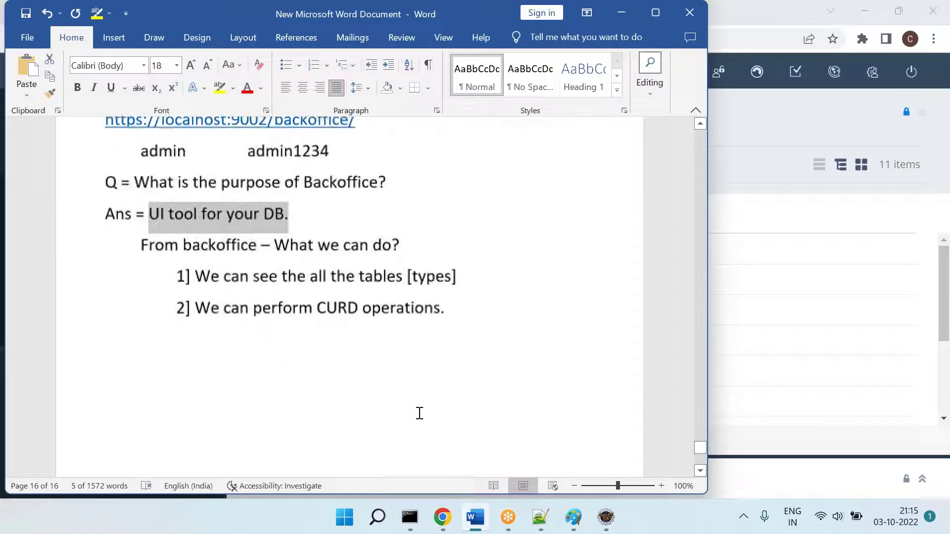
pyautogui.click(354, 379)
pyautogui.write('5] ')
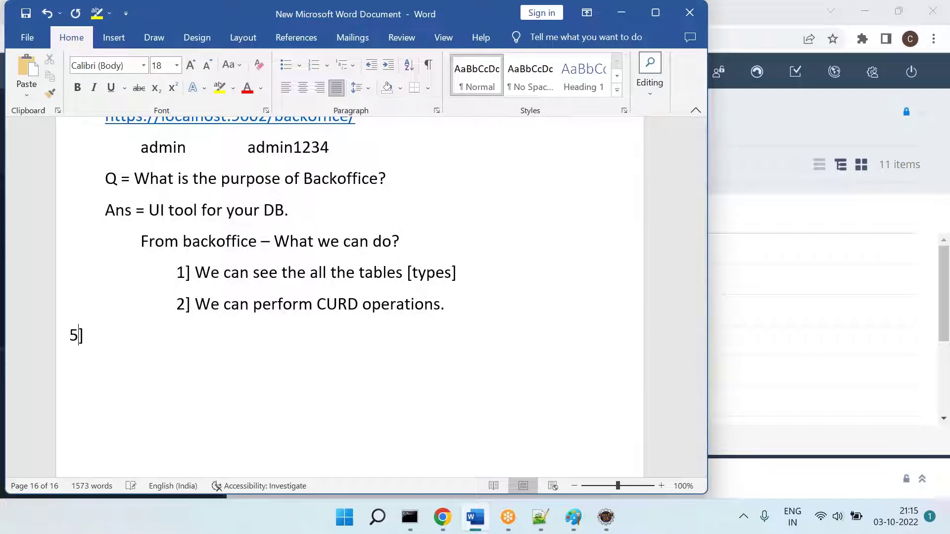
pyautogui.write('Product Cockpit')
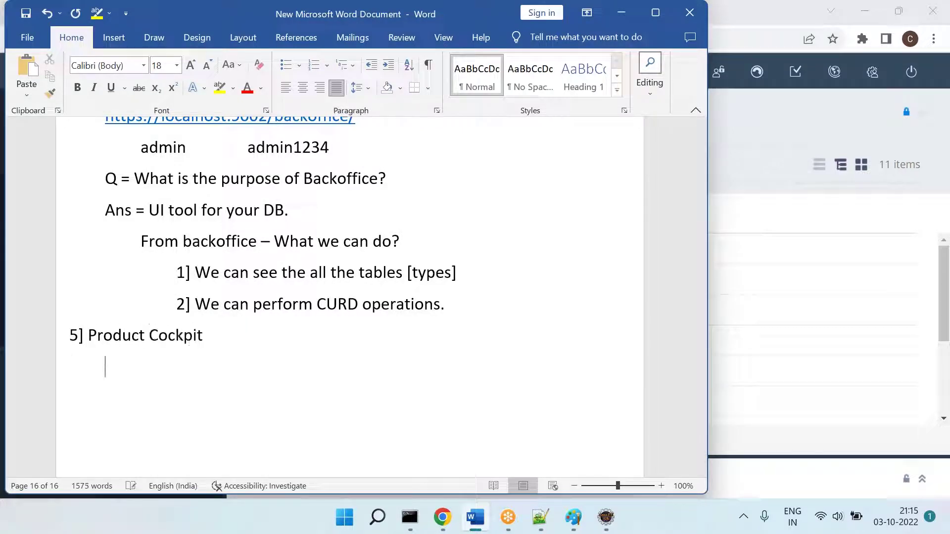
pyautogui.hotkey('ctrl', 's')
pyautogui.click(443, 517)
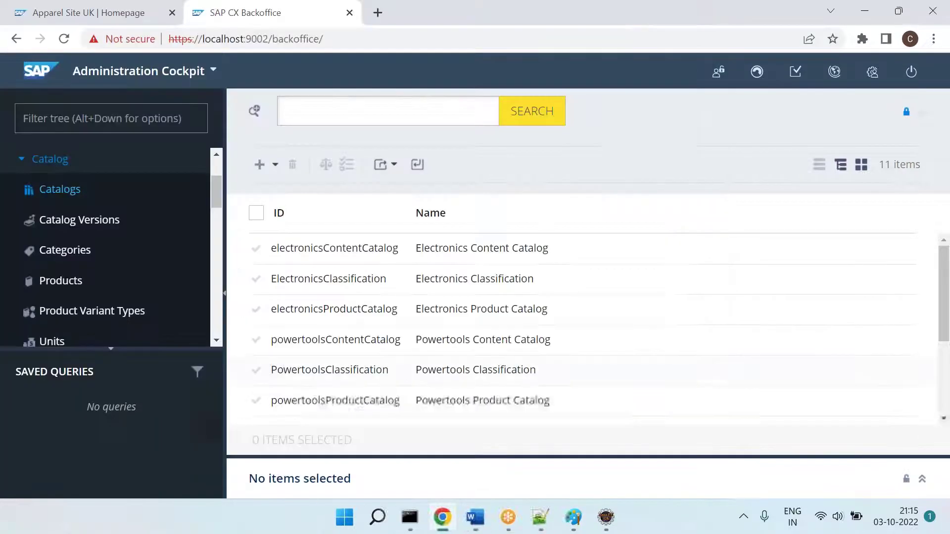
# Step: Switch the Backoffice perspective to Product Cockpit and close both 'Could not execute search' errors
pyautogui.click(187, 71)
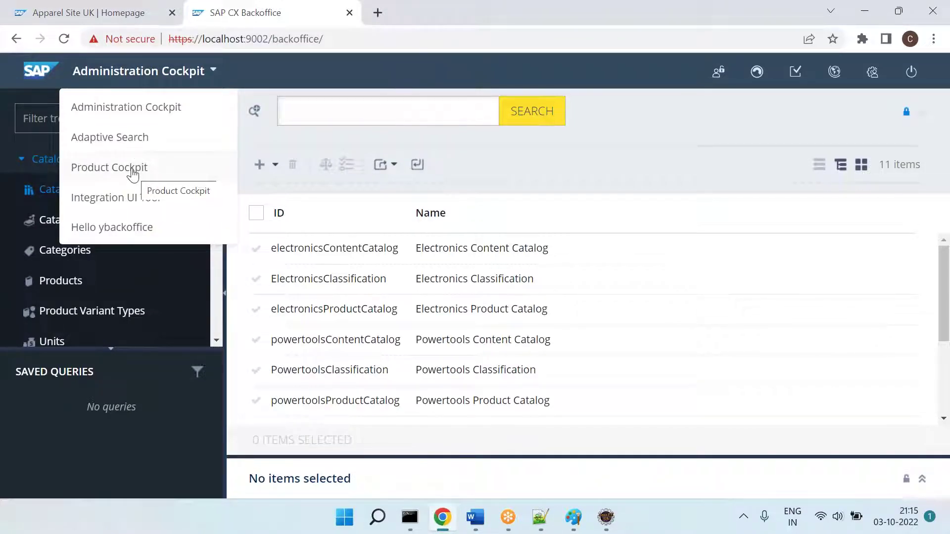
pyautogui.click(146, 174)
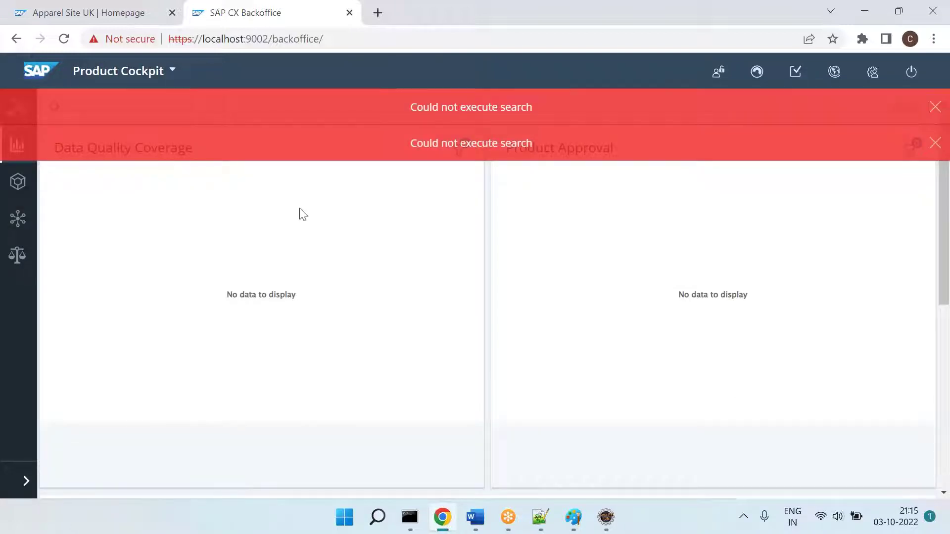
pyautogui.click(935, 112)
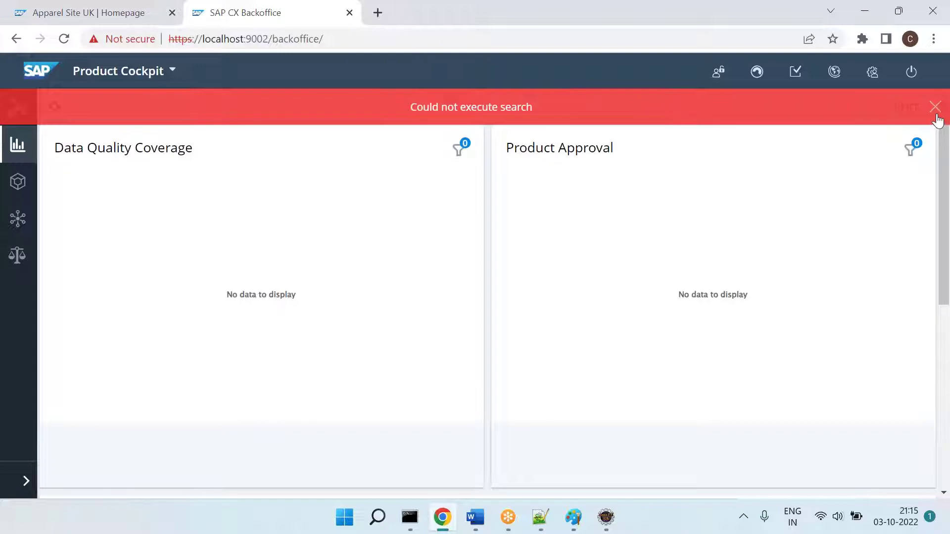
pyautogui.click(935, 115)
pyautogui.click(124, 73)
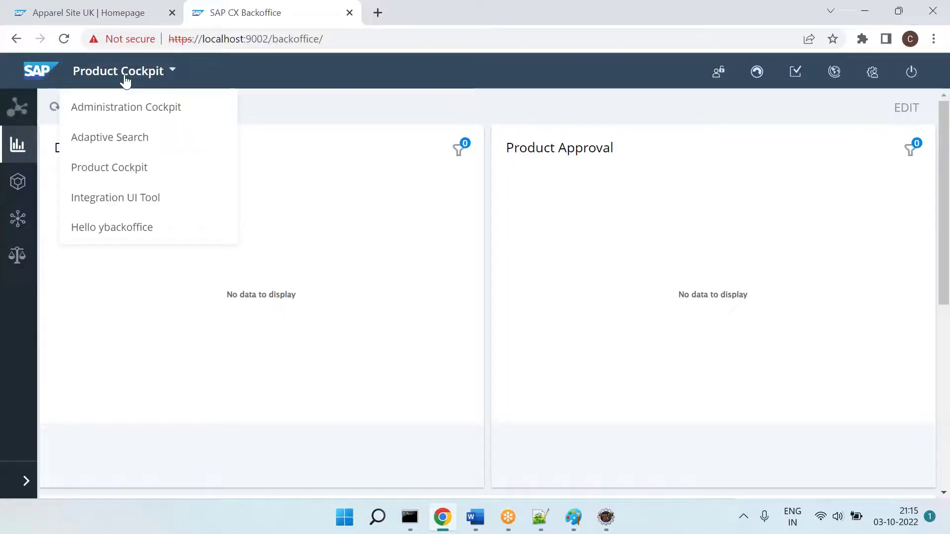
pyautogui.click(127, 167)
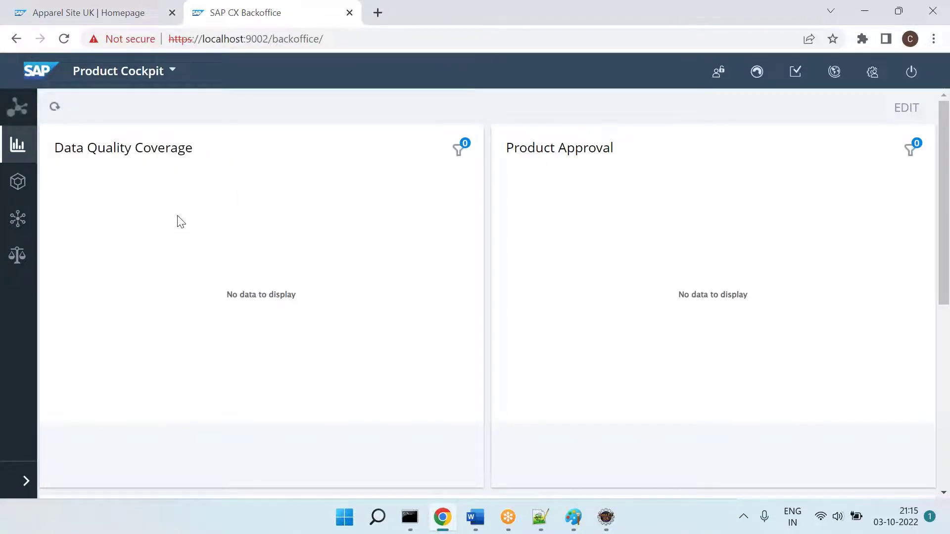
# Step: Write 'Product Manager uses "Product Cockpit" to manage the products.' and add heading '6] Smart Edit'
pyautogui.hotkey('alt', 'Tab')
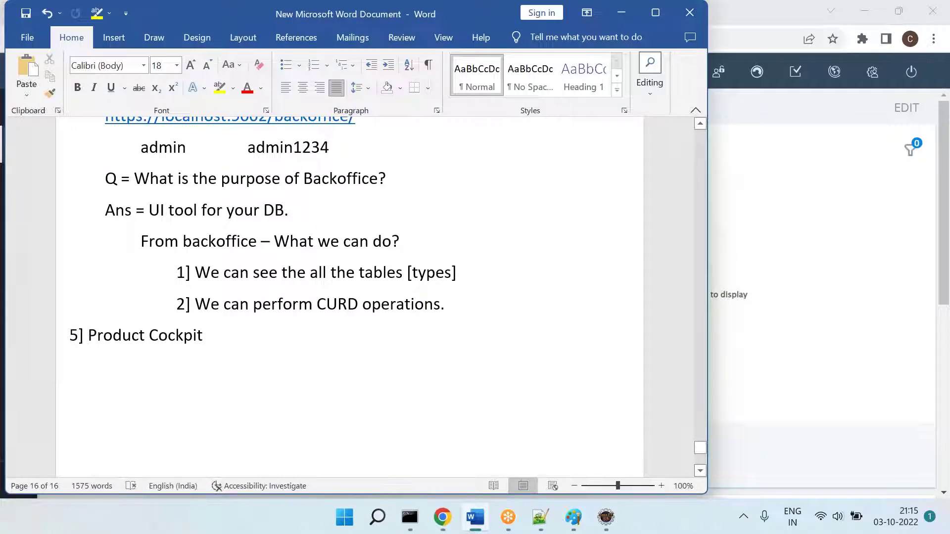
pyautogui.write('Product Man')
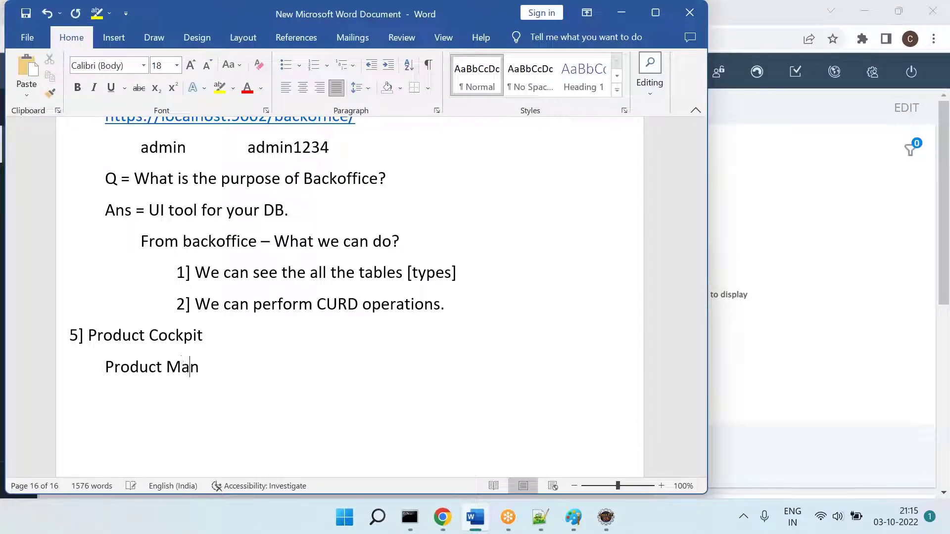
pyautogui.write('ager uses "Product Cockp')
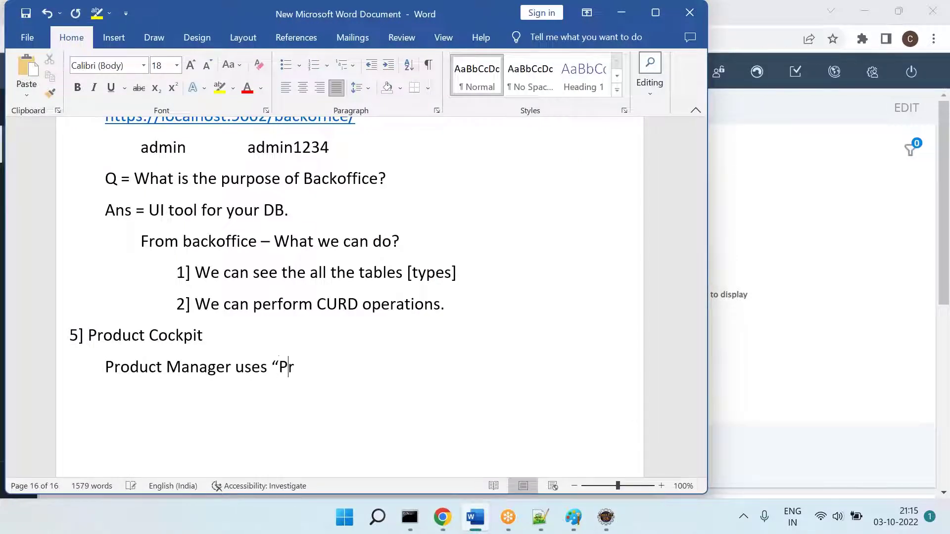
pyautogui.write('it" to amnage')
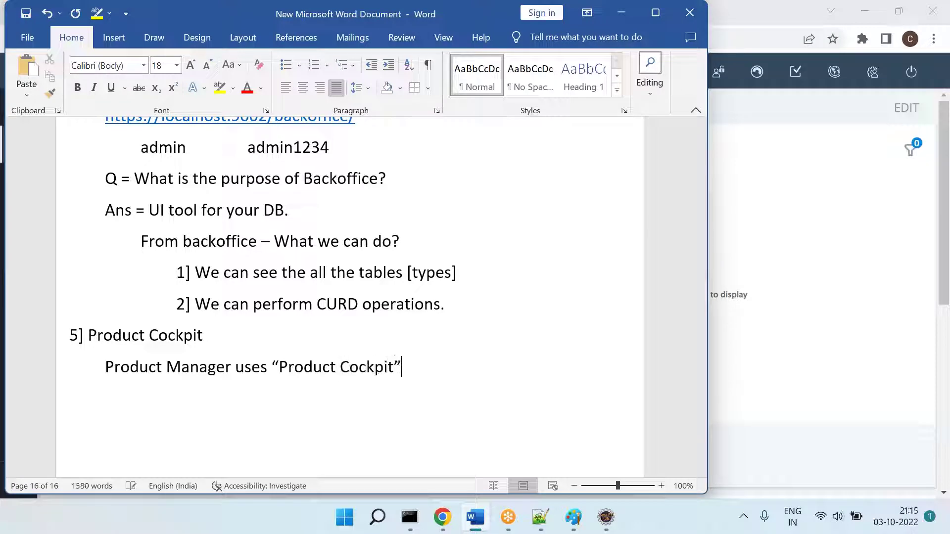
pyautogui.press('BackSpace')
pyautogui.press('BackSpace')
pyautogui.press('BackSpace')
pyautogui.press('BackSpace')
pyautogui.press('BackSpace')
pyautogui.press('BackSpace')
pyautogui.press('BackSpace')
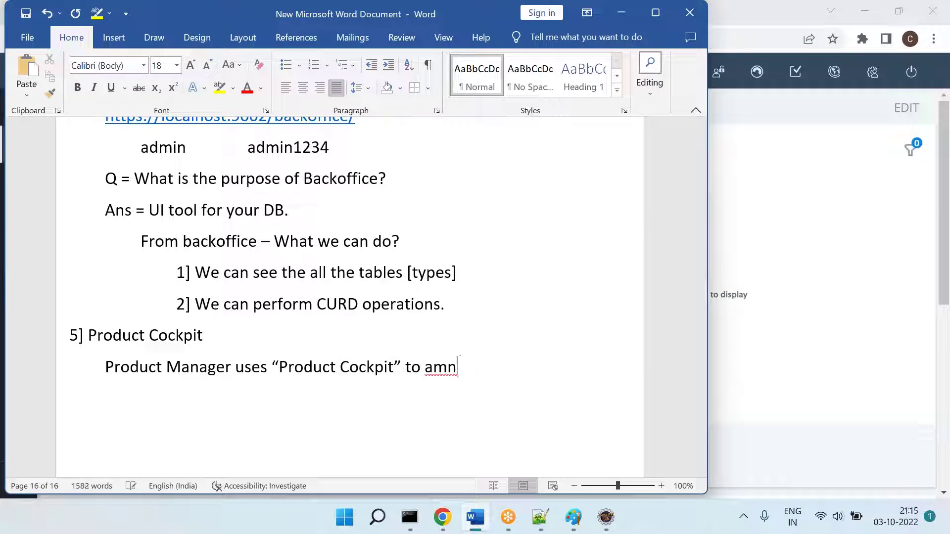
pyautogui.write('manage the products. ')
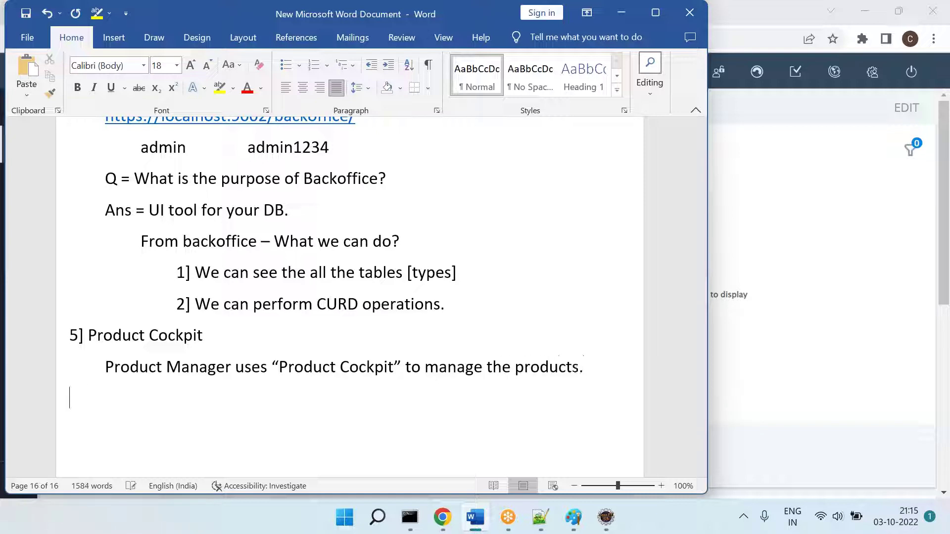
pyautogui.write('6] Smart Edit')
pyautogui.press('Return')
pyautogui.press('Tab')
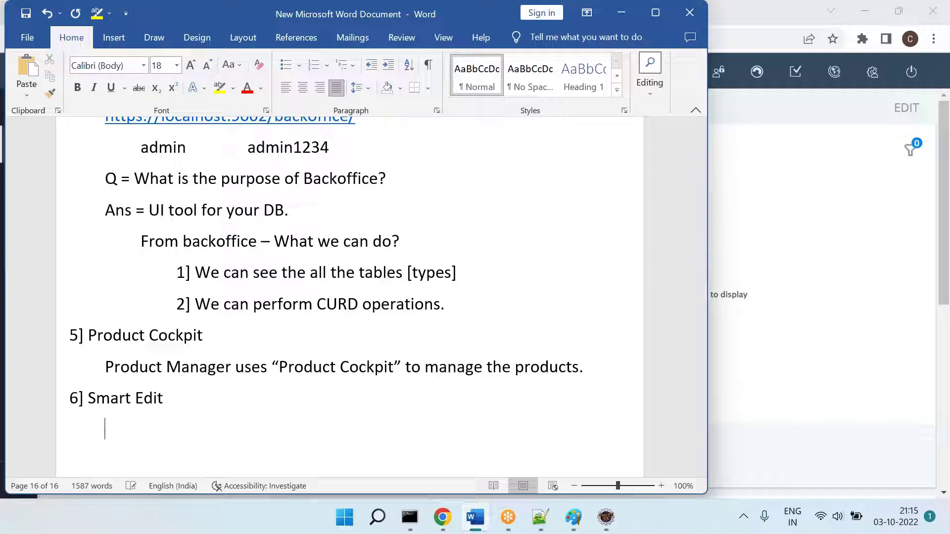
# Step: Reuse that sentence as 'Content Manager uses "SmartEdit" to manage the content.' under Smart Edit
pyautogui.moveTo(110, 366); pyautogui.dragTo(600, 367)
pyautogui.hotkey('ctrl', 'c')
pyautogui.press('Down')
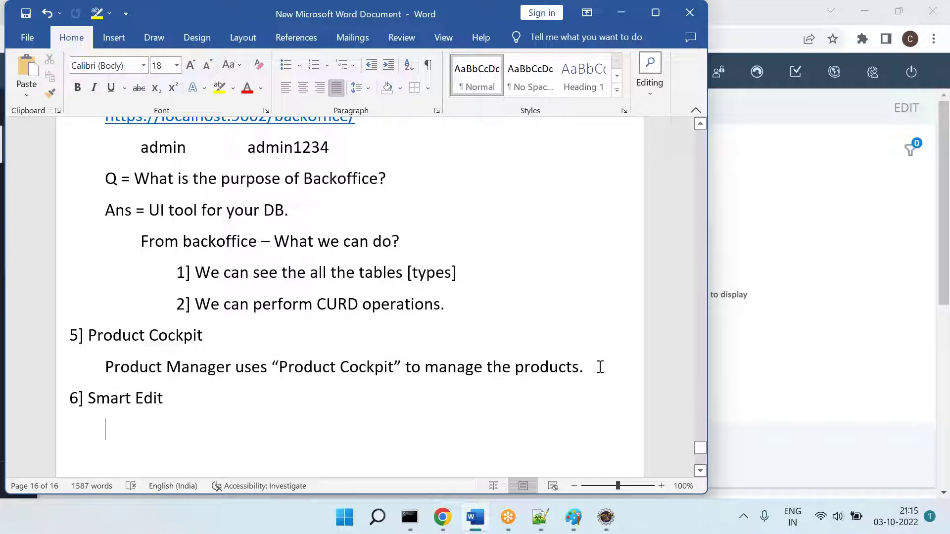
pyautogui.hotkey('ctrl', 'v')
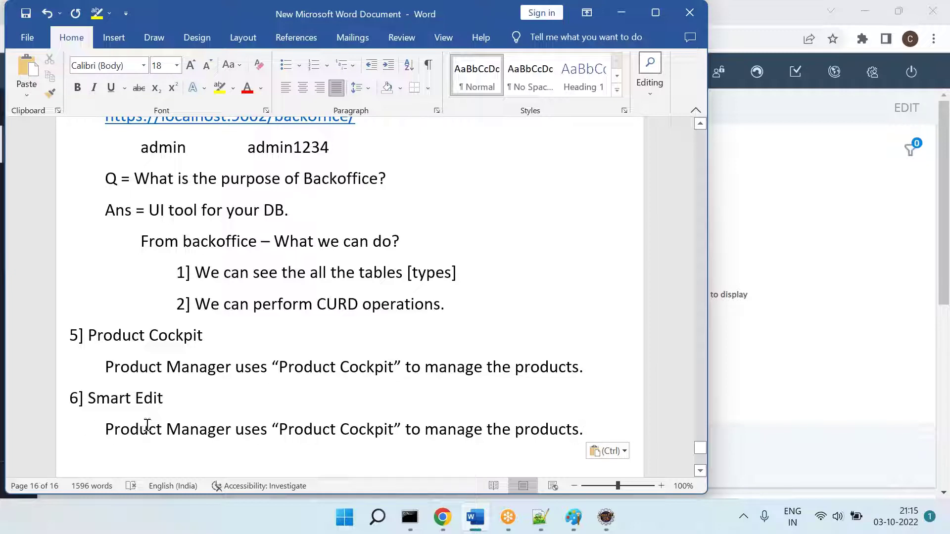
pyautogui.doubleClick(147, 426)
pyautogui.write('Content')
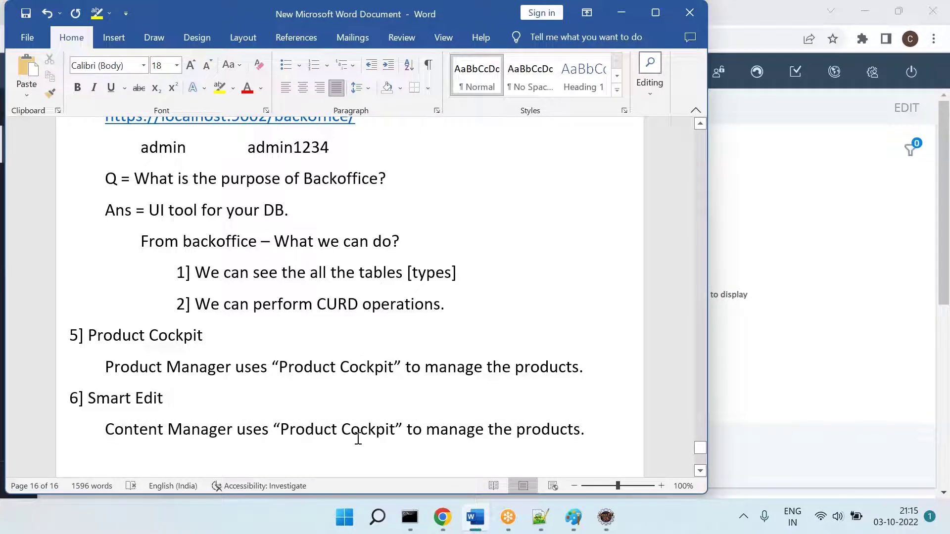
pyautogui.doubleClick(305, 427)
pyautogui.write('SmartEd')
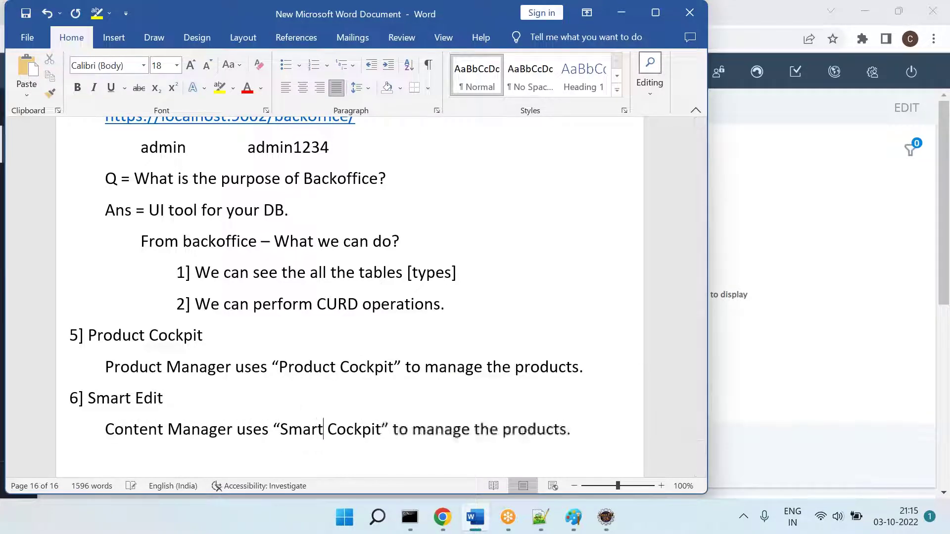
pyautogui.write('it')
pyautogui.press('Delete')
pyautogui.press('Delete')
pyautogui.press('Delete')
pyautogui.press('Delete')
pyautogui.press('Delete')
pyautogui.press('Delete')
pyautogui.press('Delete')
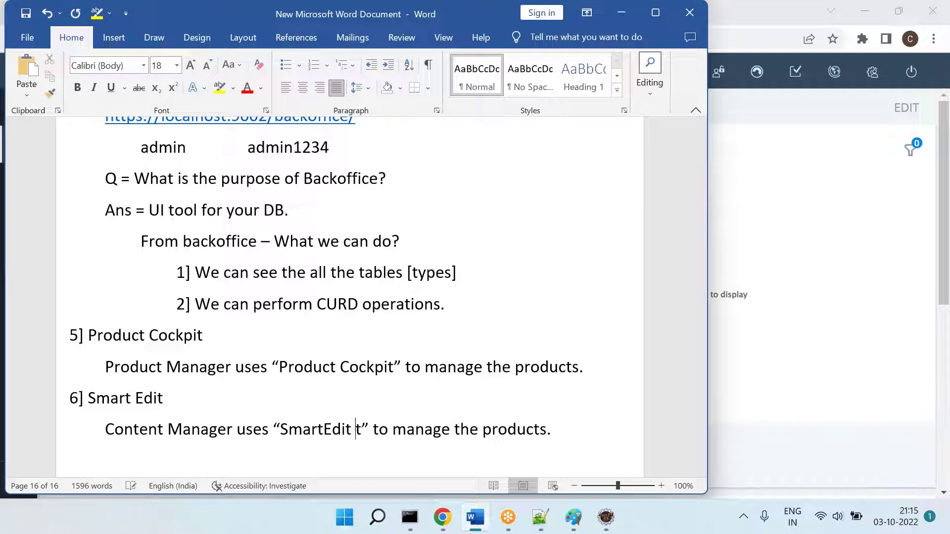
pyautogui.press('BackSpace')
pyautogui.doubleClick(505, 430)
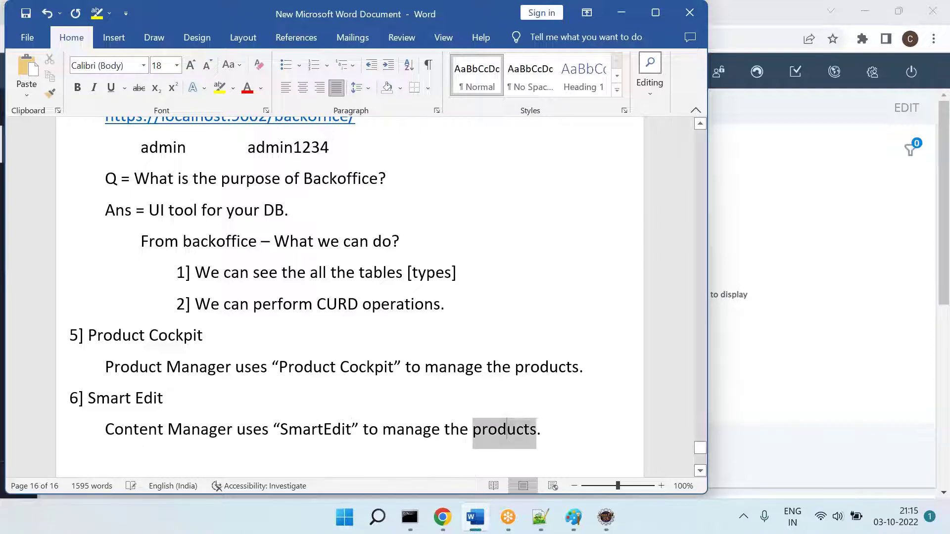
pyautogui.write('content')
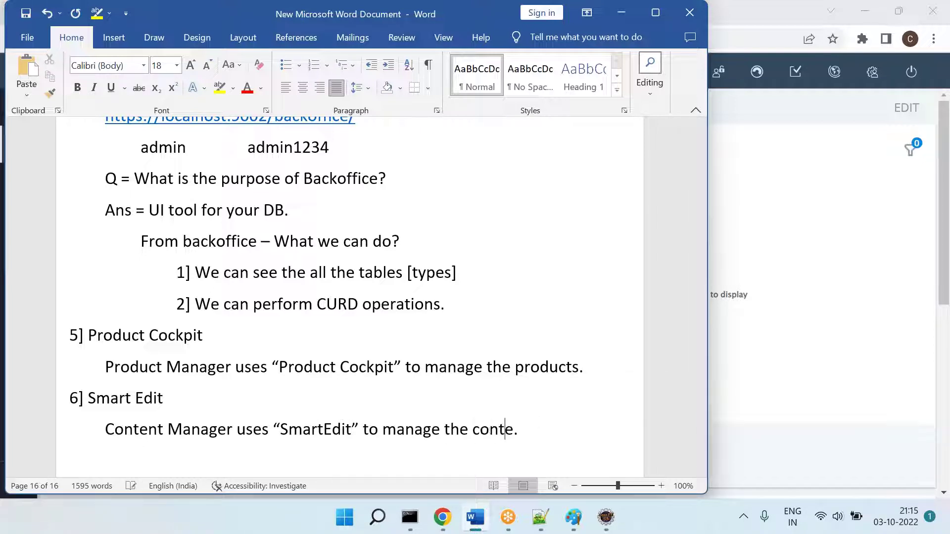
pyautogui.press('Return')
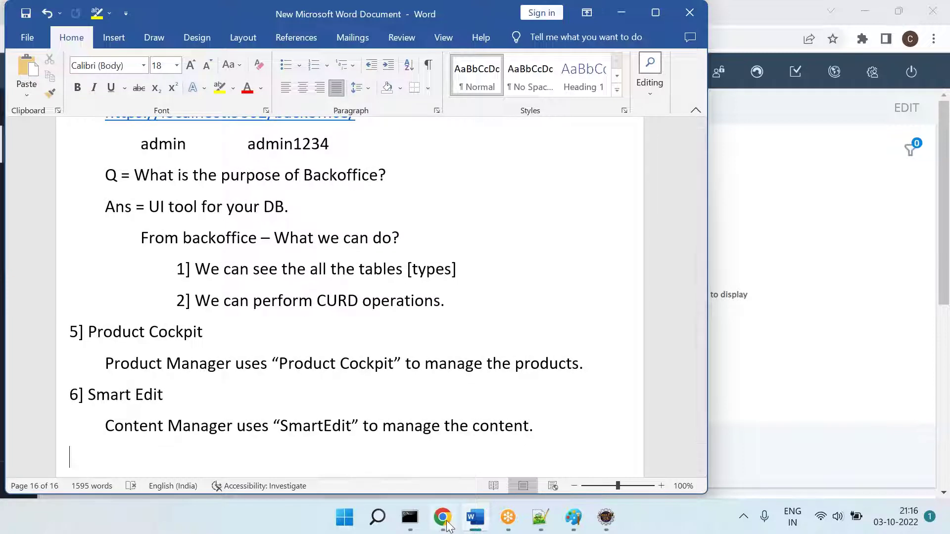
pyautogui.hotkey('alt', 'Tab')
pyautogui.click(369, 40)
pyautogui.write('lo')
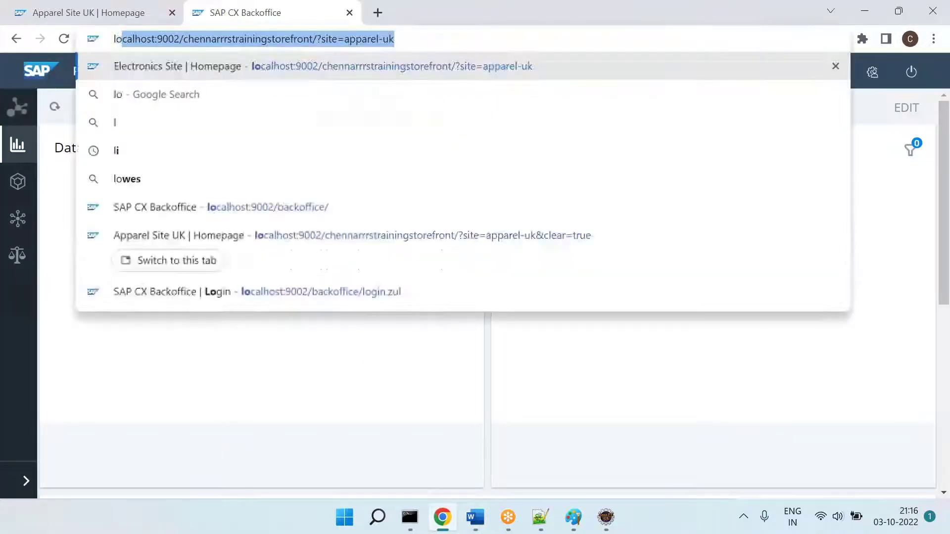
pyautogui.press('Down')
pyautogui.press('Down')
pyautogui.press('Down')
pyautogui.press('Down')
pyautogui.press('Down')
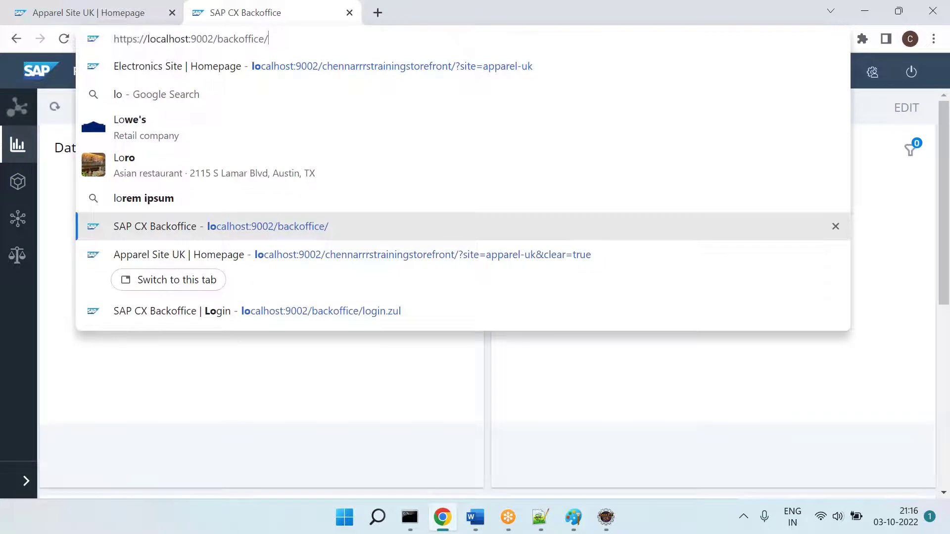
pyautogui.press('BackSpace')
pyautogui.press('BackSpace')
pyautogui.press('BackSpace')
pyautogui.press('BackSpace')
pyautogui.press('BackSpace')
pyautogui.press('BackSpace')
pyautogui.press('BackSpace')
pyautogui.press('BackSpace')
pyautogui.press('BackSpace')
pyautogui.press('BackSpace')
pyautogui.press('BackSpace')
pyautogui.write('smartedit')
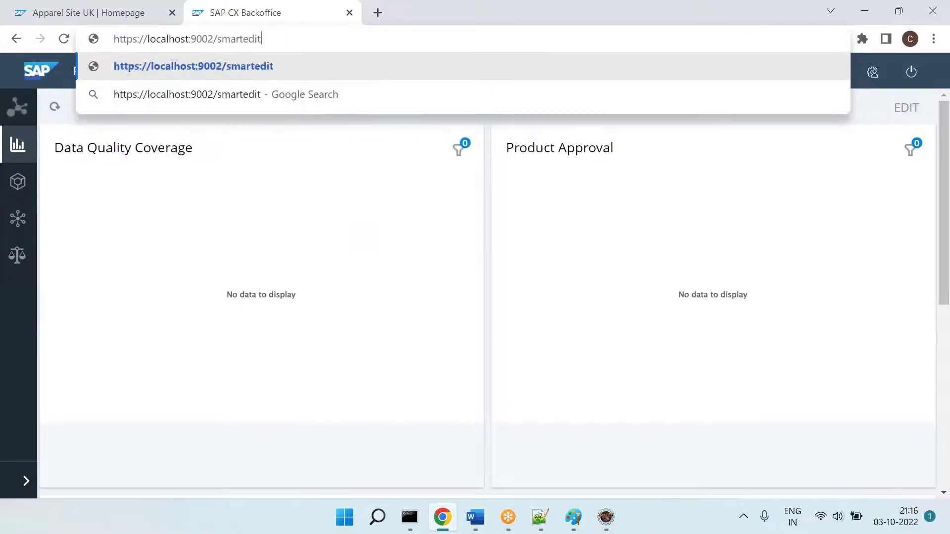
pyautogui.press('Return')
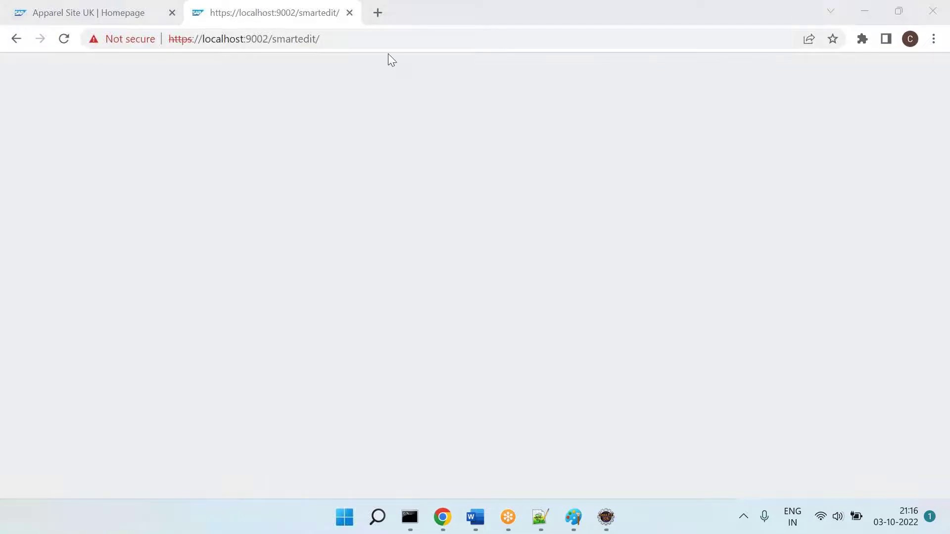
# Step: Paste the SmartEdit URL as an indented link in the Word notes
pyautogui.click(381, 48)
pyautogui.hotkey('ctrl', 'c')
pyautogui.hotkey('alt', 'Tab')
pyautogui.press('Tab')
pyautogui.hotkey('ctrl', 'v')
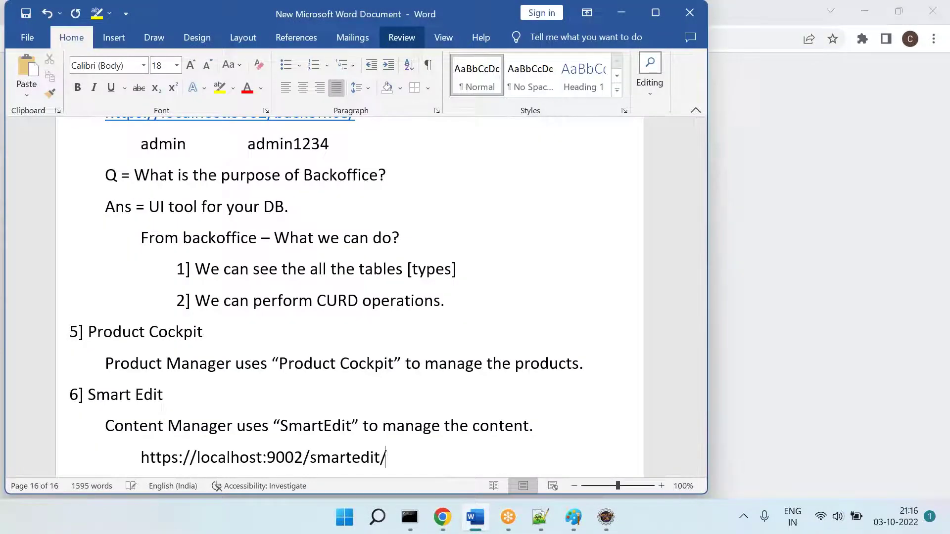
pyautogui.press('Return')
# Step: Add an indented line with the SmartEdit login username and password
pyautogui.press('Tab')
pyautogui.press('Tab')
pyautogui.press('Tab')
pyautogui.write('admin')
pyautogui.press('BackSpace')
pyautogui.write('n')
pyautogui.press('Tab')
pyautogui.press('Tab')
pyautogui.press('Return')
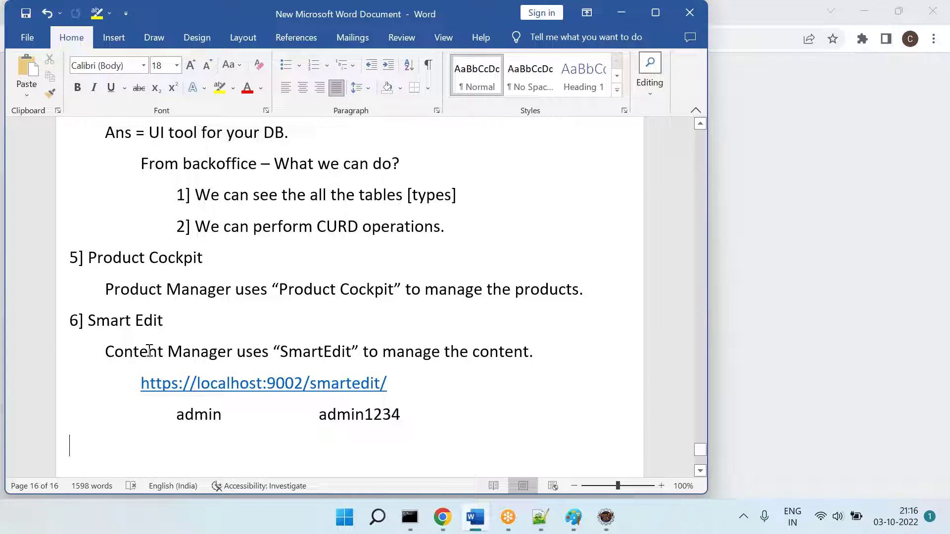
# Step: Add the heading '7] hAC' with an indented line beneath it
pyautogui.moveTo(131, 348); pyautogui.dragTo(333, 343)
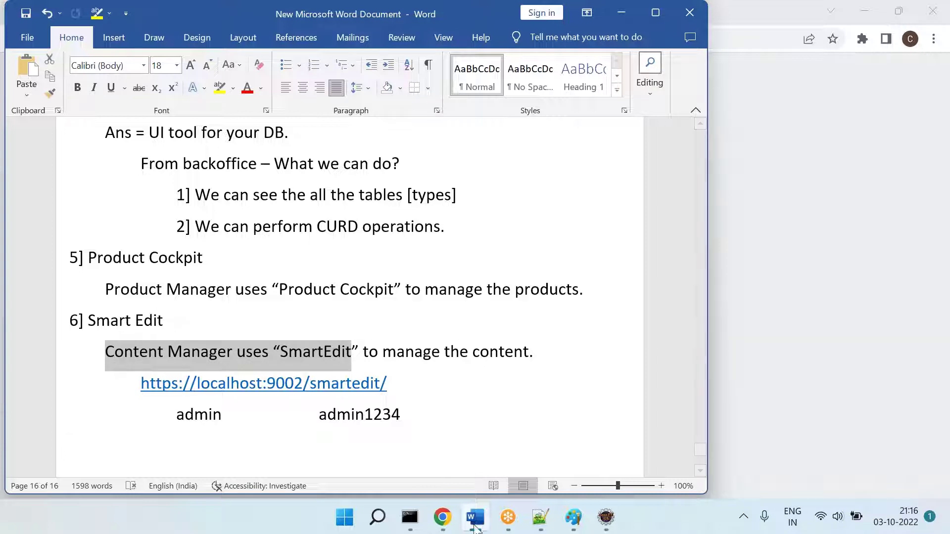
pyautogui.click(444, 522)
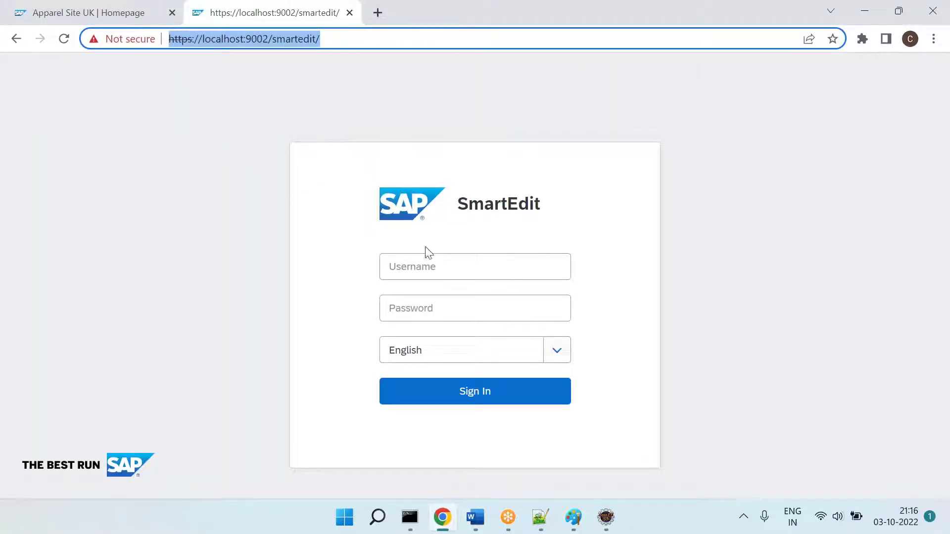
pyautogui.hotkey('alt', 'Tab')
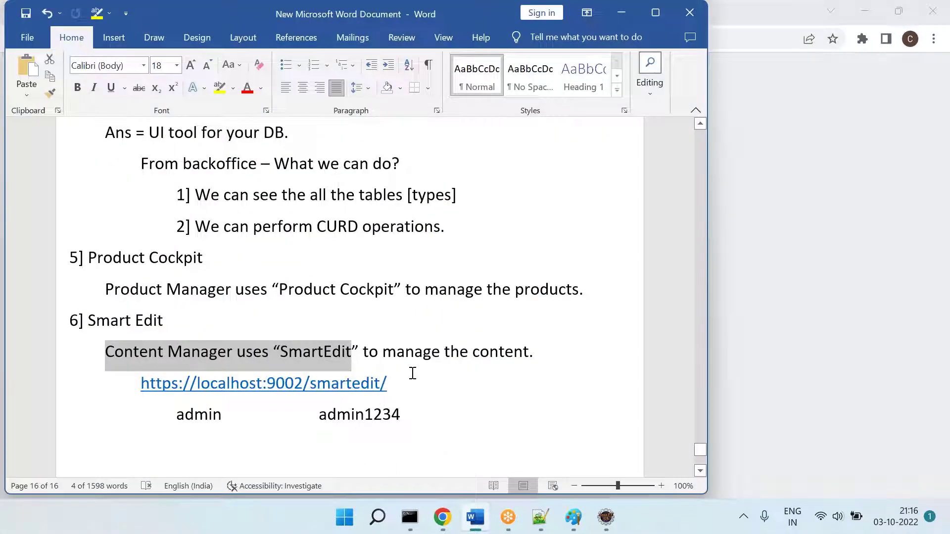
pyautogui.click(482, 366)
pyautogui.press('Return')
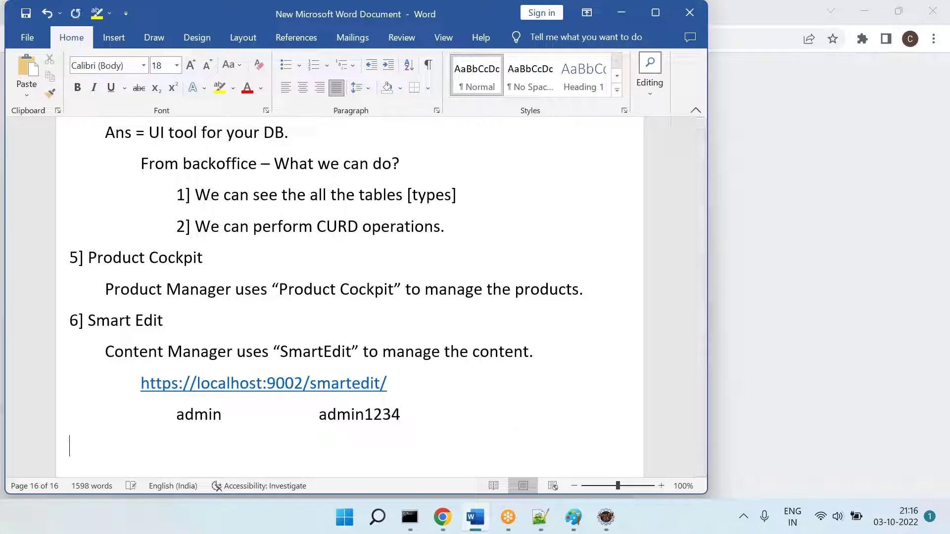
pyautogui.write('7] hAC')
pyautogui.press('Return')
pyautogui.press('Tab')
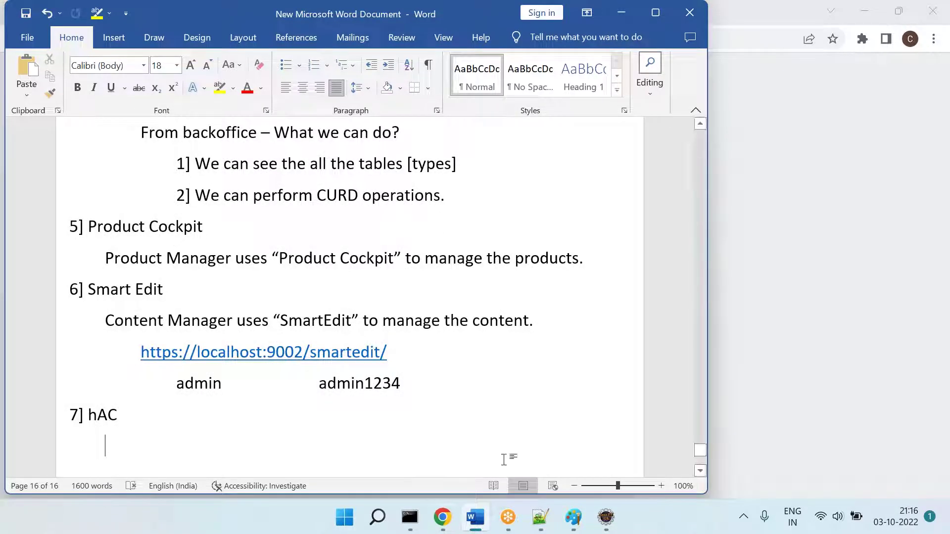
# Step: Strip 'smartedit/' from the Chrome address to load the hAC login page
pyautogui.click(442, 517)
pyautogui.click(273, 39)
pyautogui.moveTo(273, 39); pyautogui.dragTo(778, 28)
pyautogui.press('BackSpace')
pyautogui.press('BackSpace')
pyautogui.press('Return')
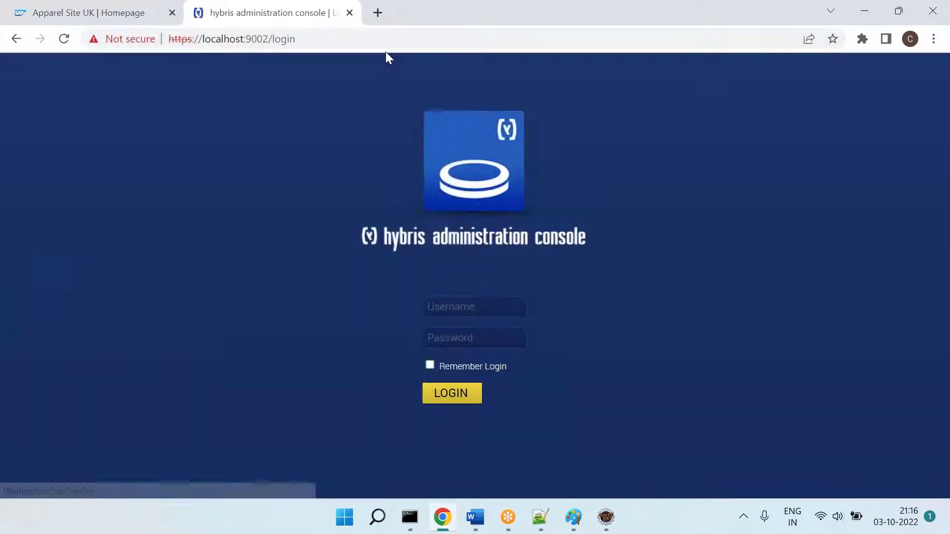
pyautogui.click(383, 44)
pyautogui.hotkey('alt', 'Tab')
pyautogui.hotkey('ctrl', 'v')
pyautogui.press('Return')
pyautogui.press('Tab')
pyautogui.write('admin\t')
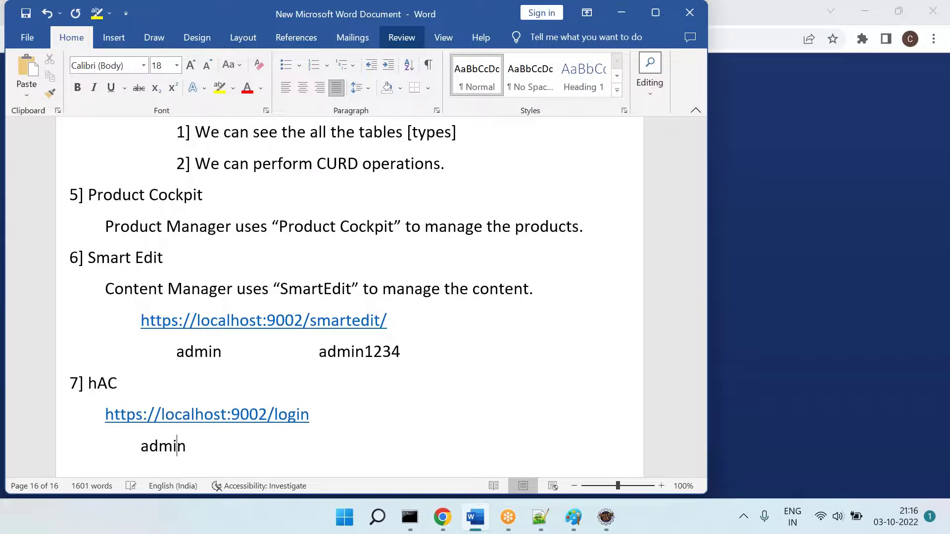
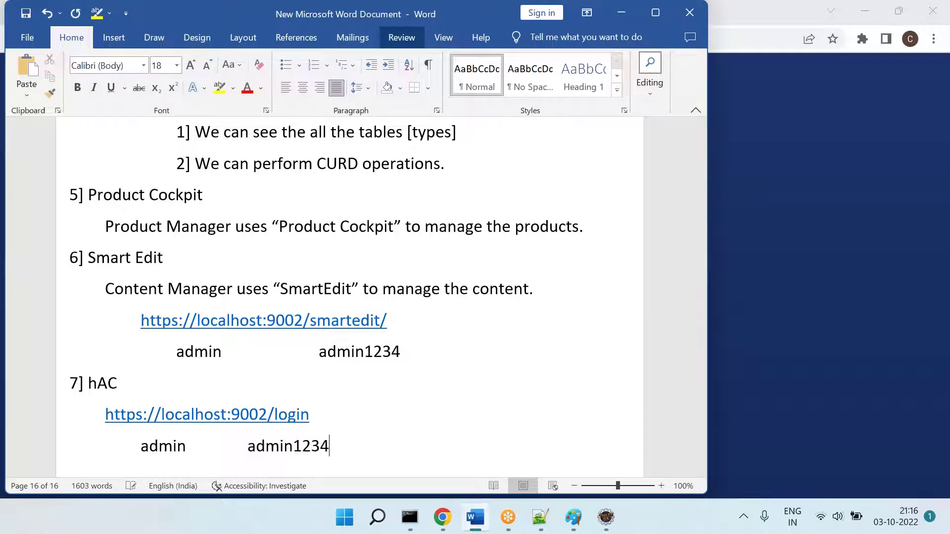
pyautogui.press('Return')
# Step: Sign in to the hybris administration console with the admin credentials
pyautogui.hotkey('alt', 'Tab')
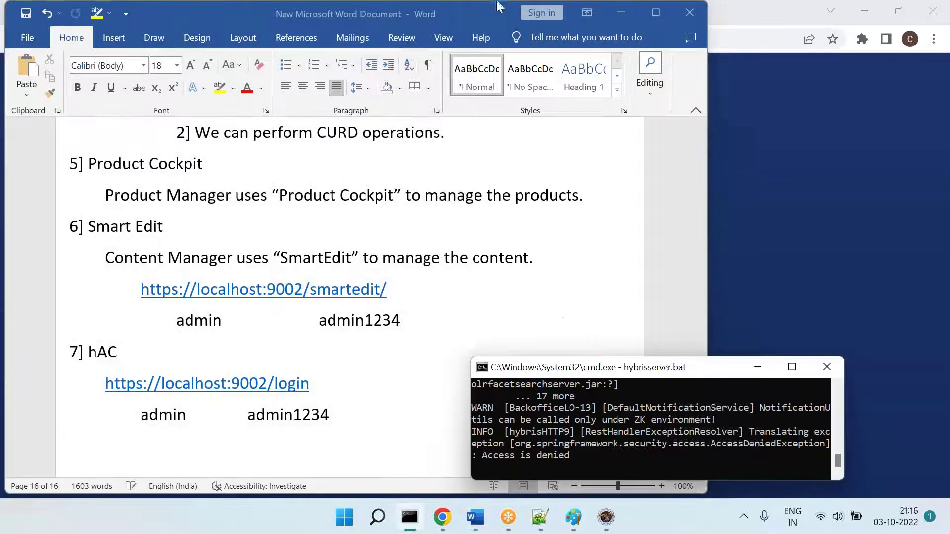
pyautogui.hotkey('alt', 'Tab')
pyautogui.click(453, 306)
pyautogui.write('admin')
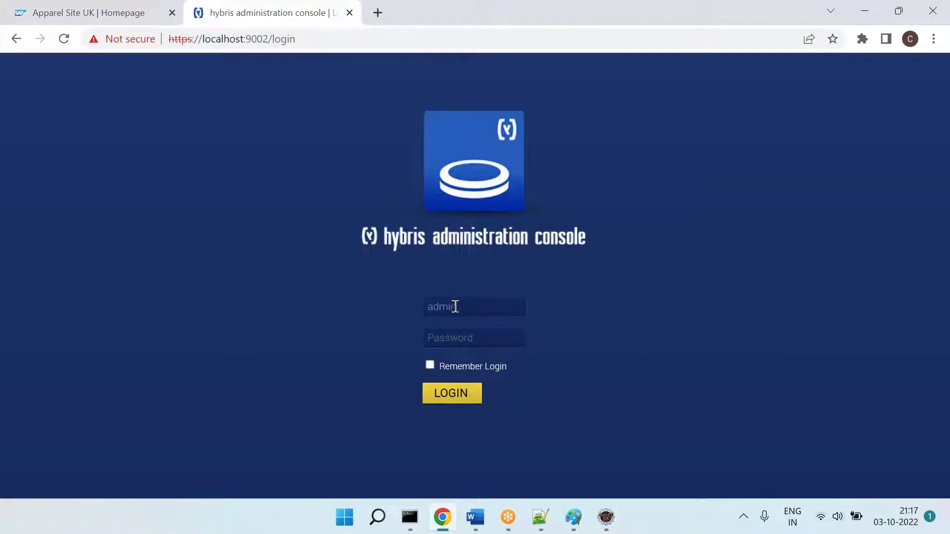
pyautogui.press('Tab')
pyautogui.write('a')
pyautogui.press('Return')
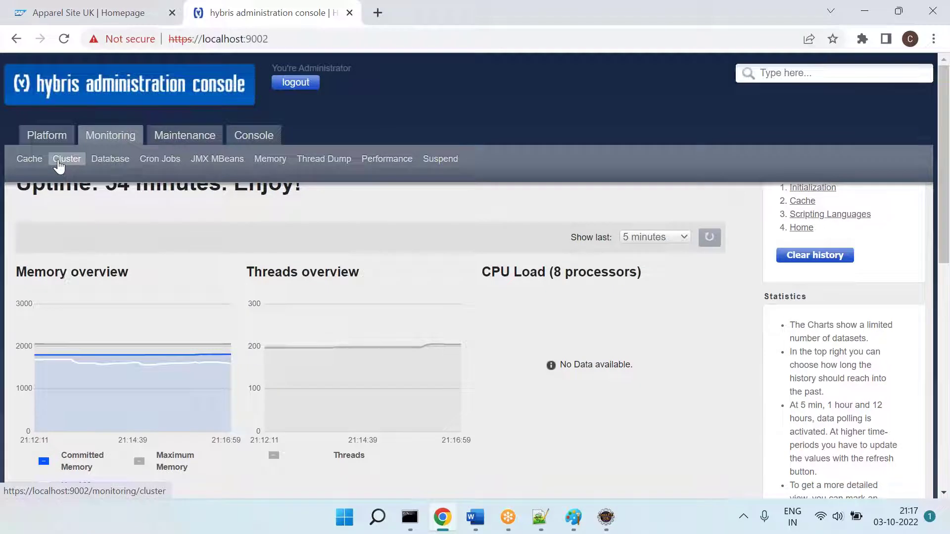
# Step: Reload the console Home page, then scroll the Word notes to the hAC section
pyautogui.moveTo(49, 141)
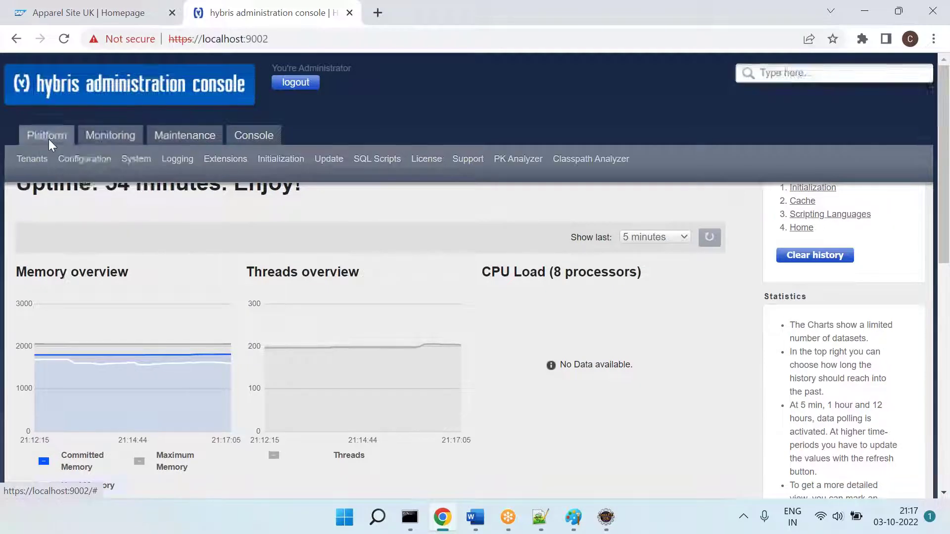
pyautogui.moveTo(191, 139)
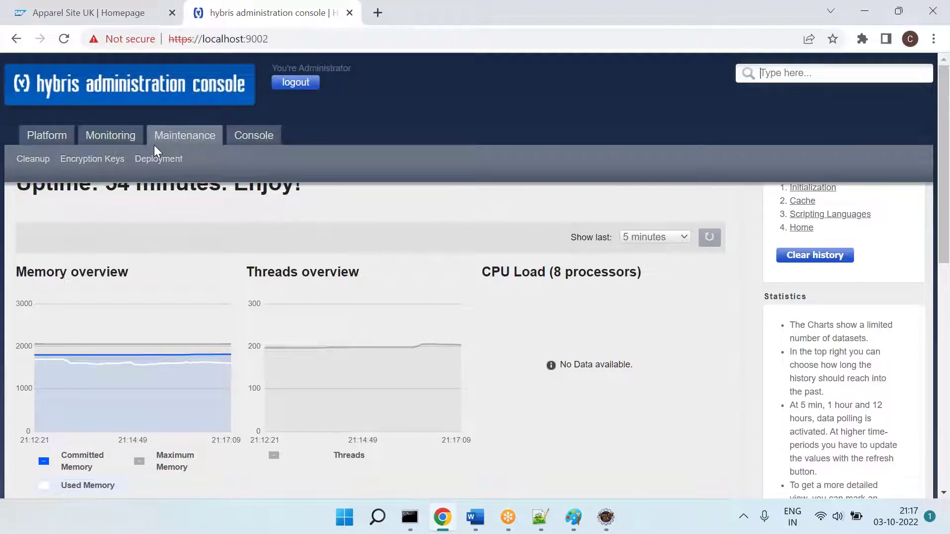
pyautogui.click(137, 98)
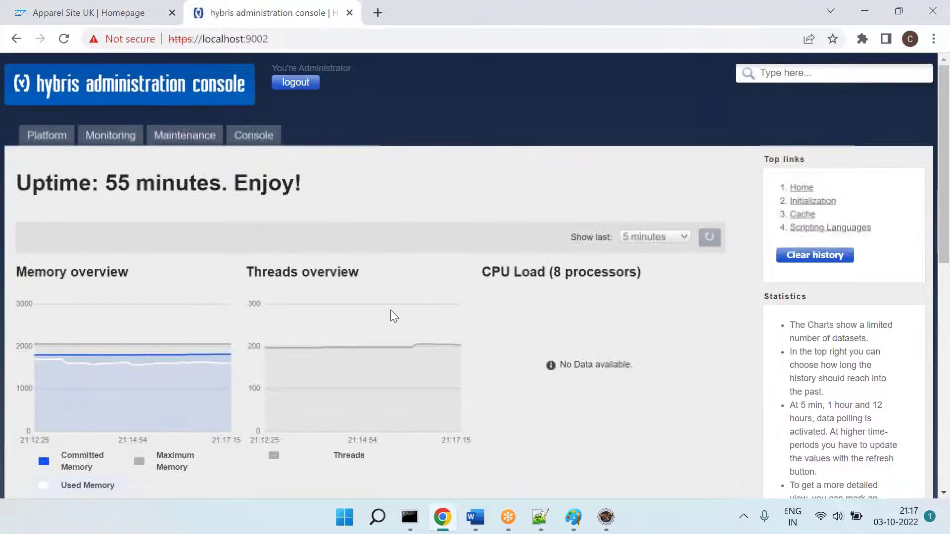
pyautogui.click(475, 517)
pyautogui.scroll(-3, 318, 391)
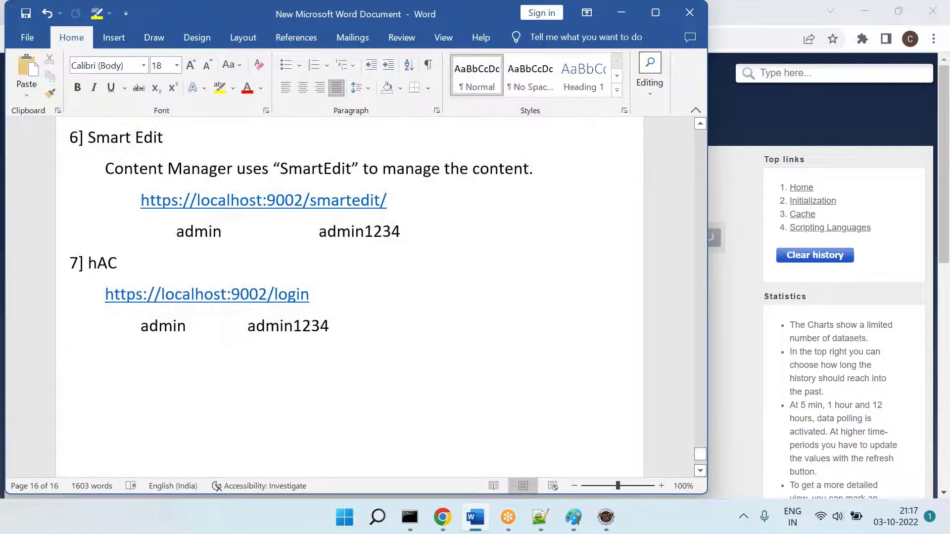
# Step: Add the headings '8] ASM' and '9] CS Cockpit' below the hAC notes
pyautogui.write('8] ASM')
pyautogui.press('Return')
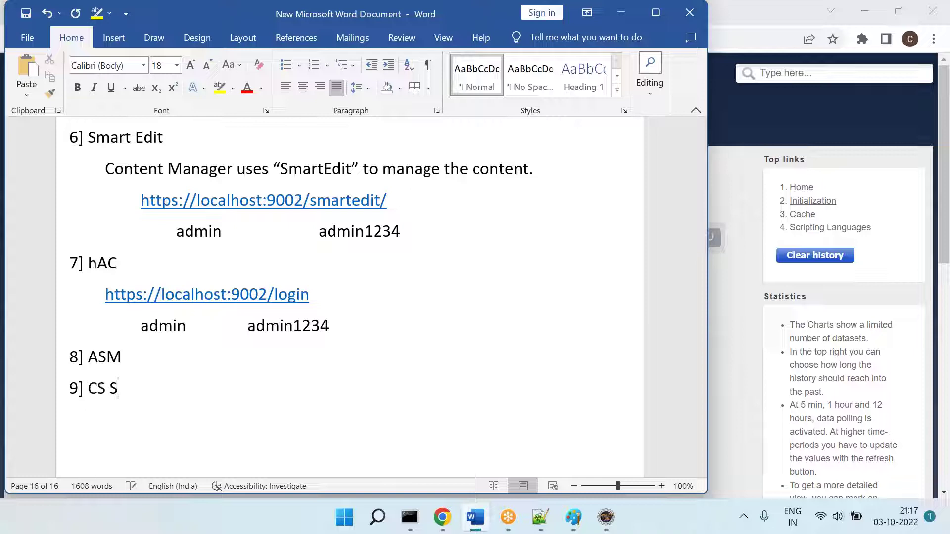
pyautogui.write('9] CS Cockpit')
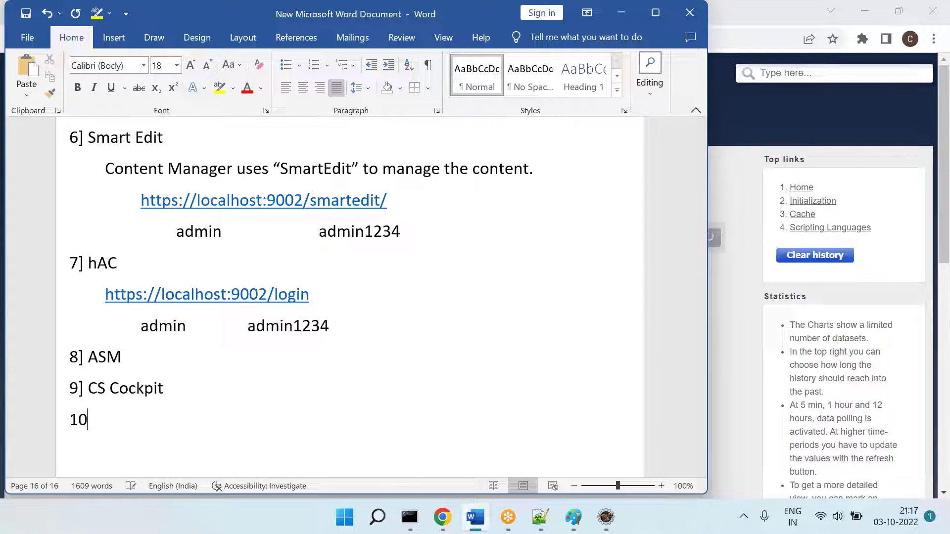
pyautogui.scroll(-3, 346, 297)
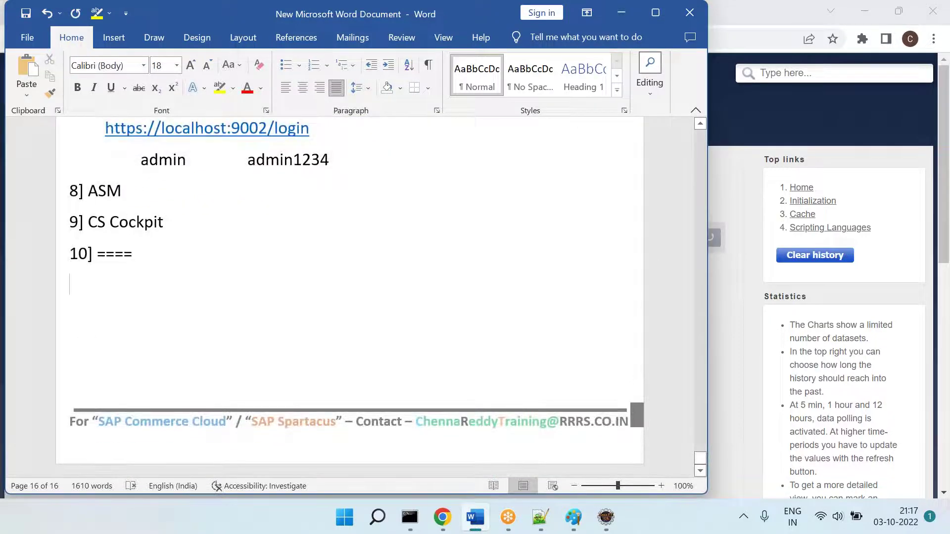
pyautogui.click(442, 517)
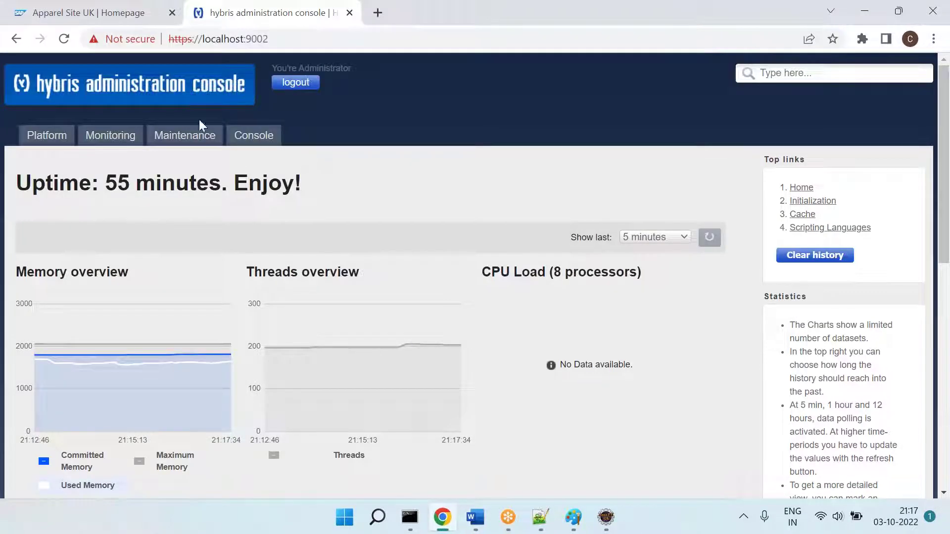
# Step: Open localhost:9002/backoffice and dismiss both 'Could not execute search' errors
pyautogui.click(299, 39)
pyautogui.click(299, 38)
pyautogui.write('/ba')
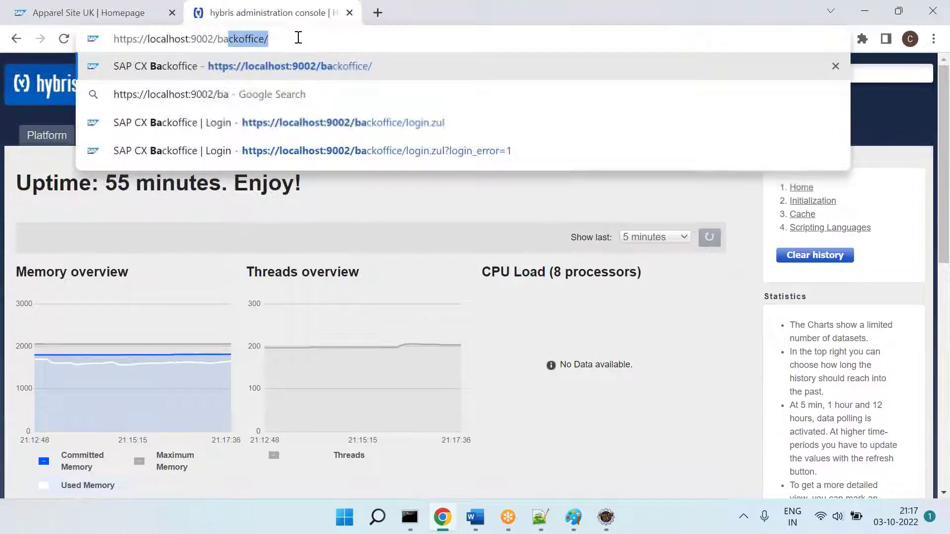
pyautogui.press('Return')
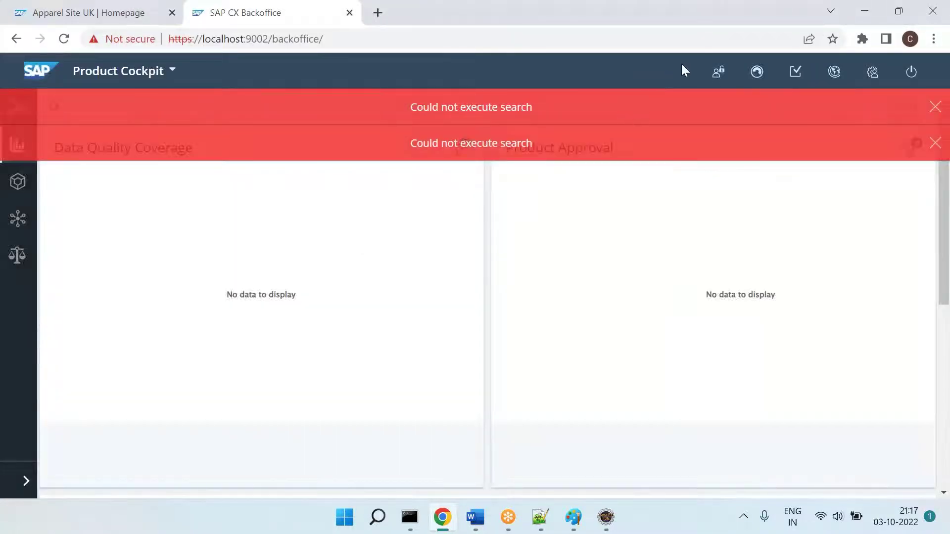
pyautogui.click(935, 107)
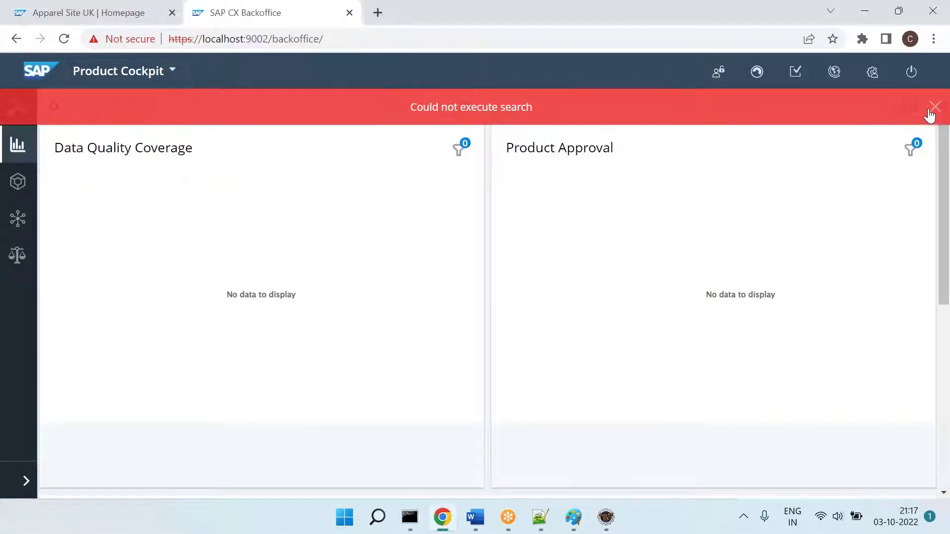
pyautogui.click(935, 107)
# Step: Switch the Backoffice perspective to Administration Cockpit
pyautogui.click(115, 76)
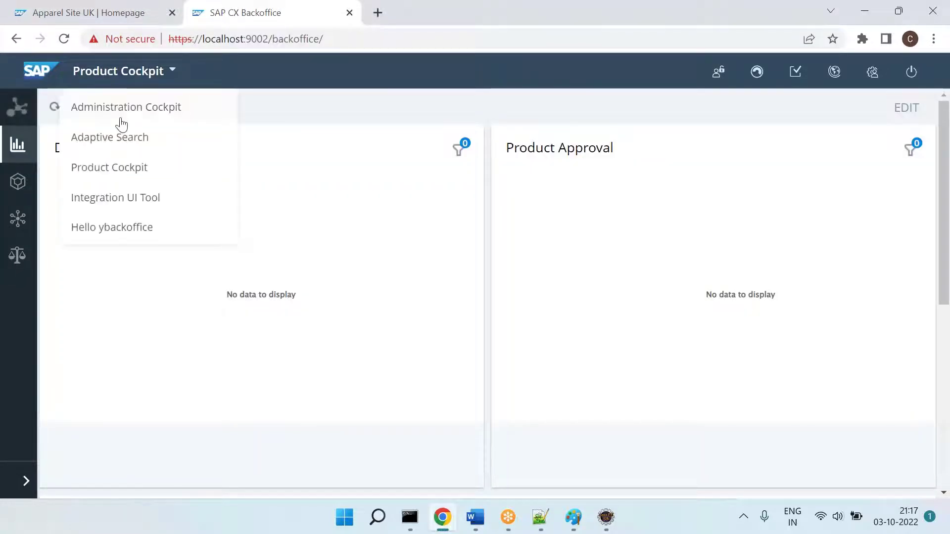
pyautogui.click(106, 110)
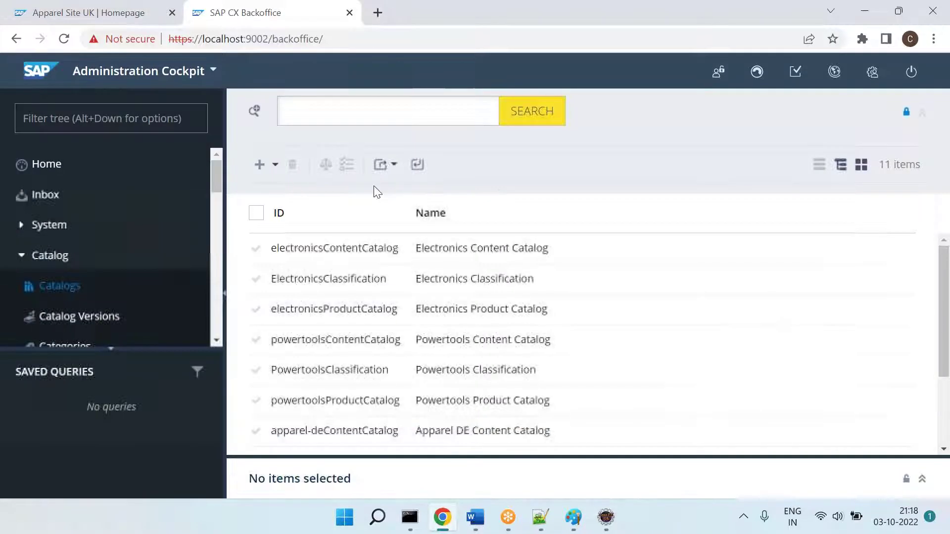
pyautogui.click(475, 517)
# Step: Scroll through the notes under 10] and briefly check the Backoffice in the browser
pyautogui.scroll(3, 403, 331)
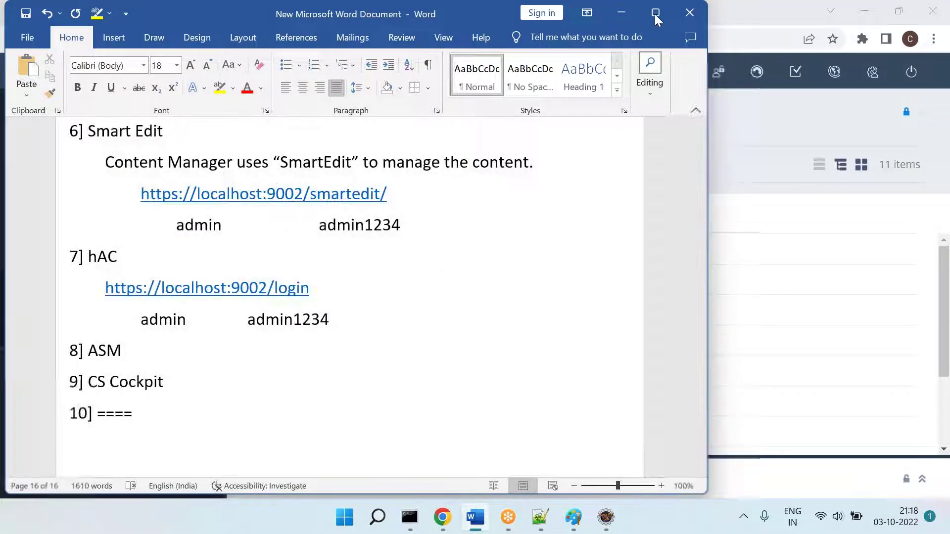
pyautogui.scroll(4, 358, 248)
pyautogui.scroll(15, 358, 248)
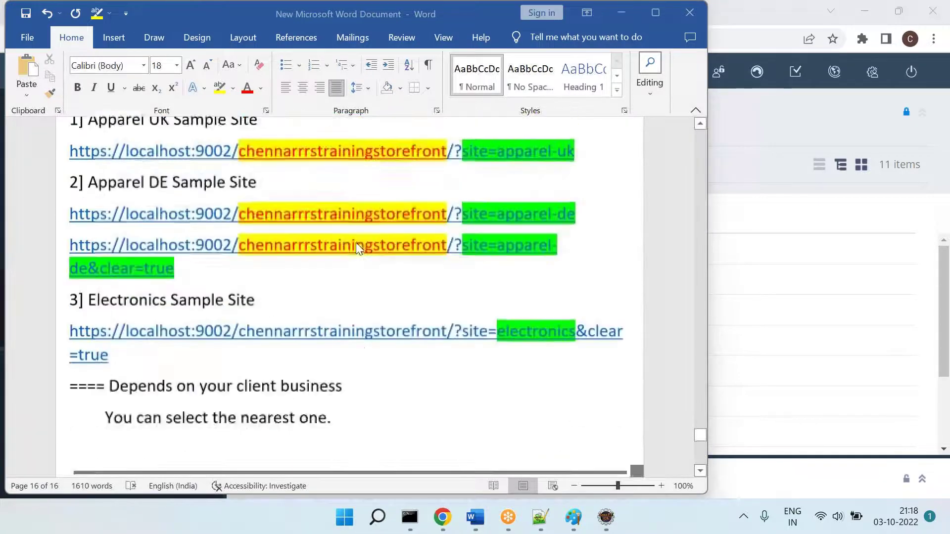
pyautogui.scroll(-15, 359, 248)
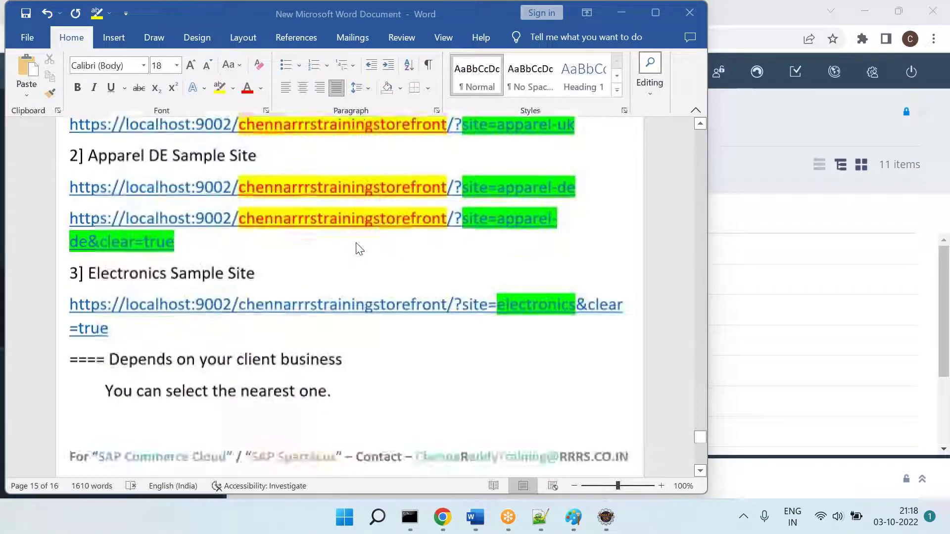
pyautogui.scroll(-5, 357, 249)
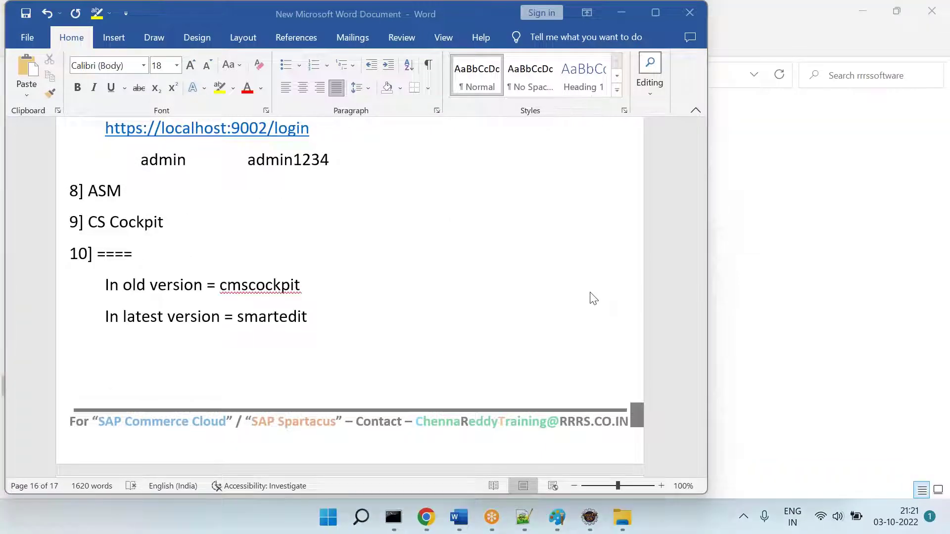
pyautogui.click(251, 393)
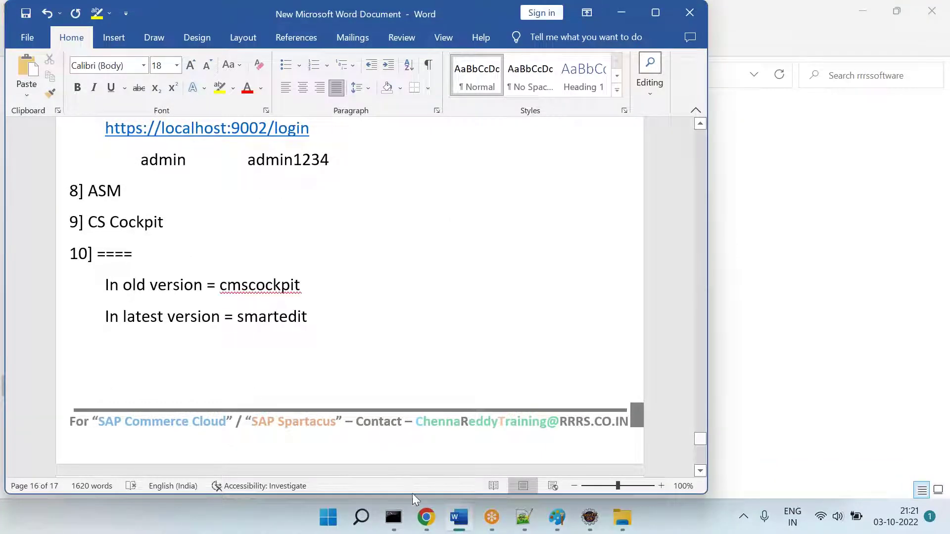
pyautogui.click(426, 518)
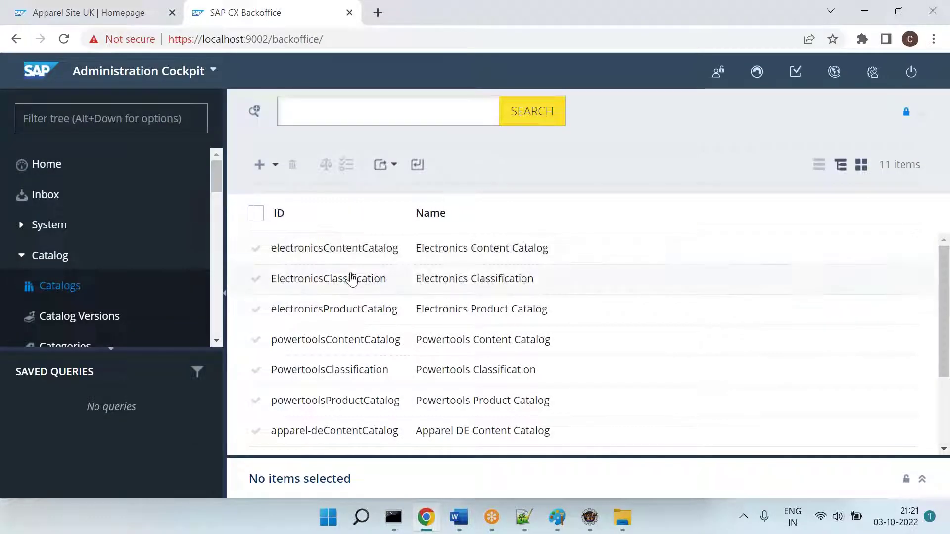
pyautogui.hotkey('alt', 'Tab')
pyautogui.scroll(15, 346, 296)
pyautogui.scroll(10, 324, 259)
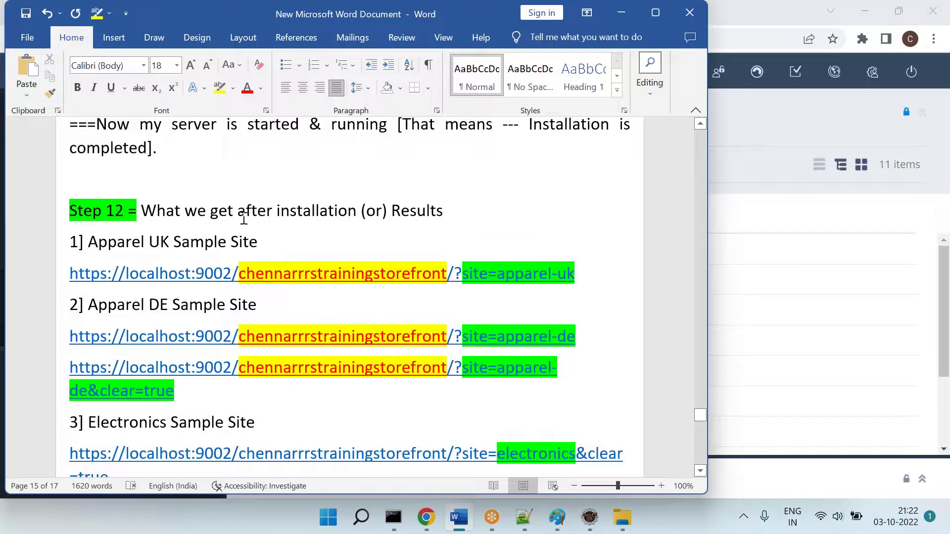
# Step: Review the 'In old version = cmscockpit' and 'In latest version = smartedit' lines under 10]
pyautogui.moveTo(161, 255); pyautogui.dragTo(179, 393)
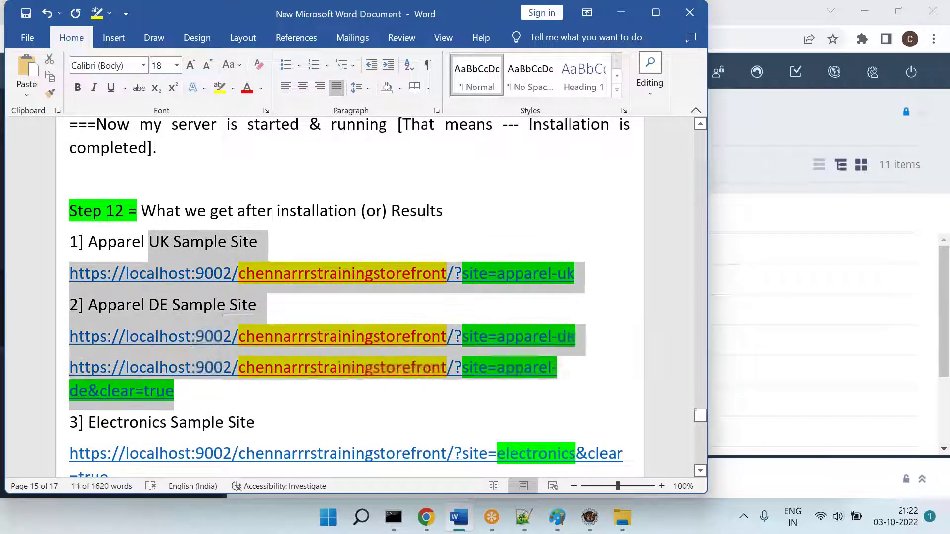
pyautogui.scroll(-5, 168, 296)
pyautogui.scroll(-10, 167, 296)
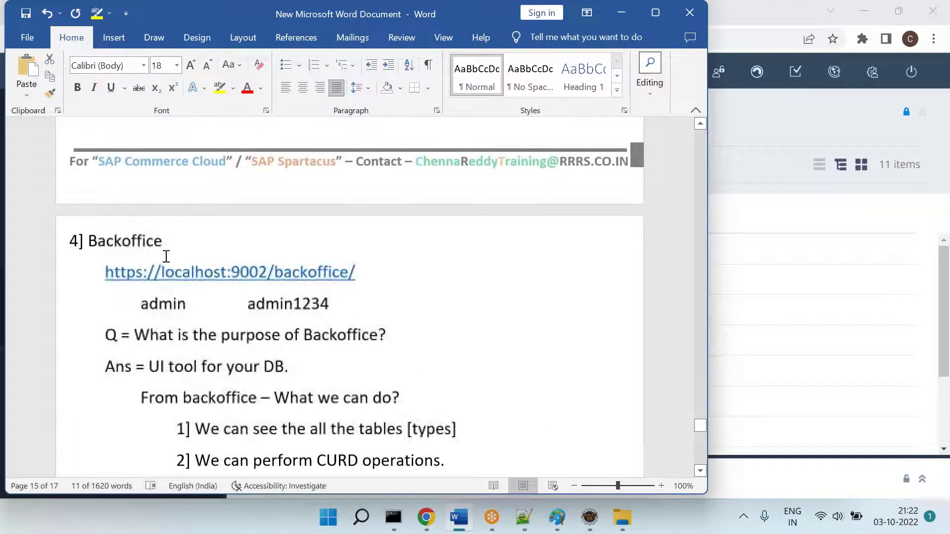
pyautogui.scroll(-3, 210, 283)
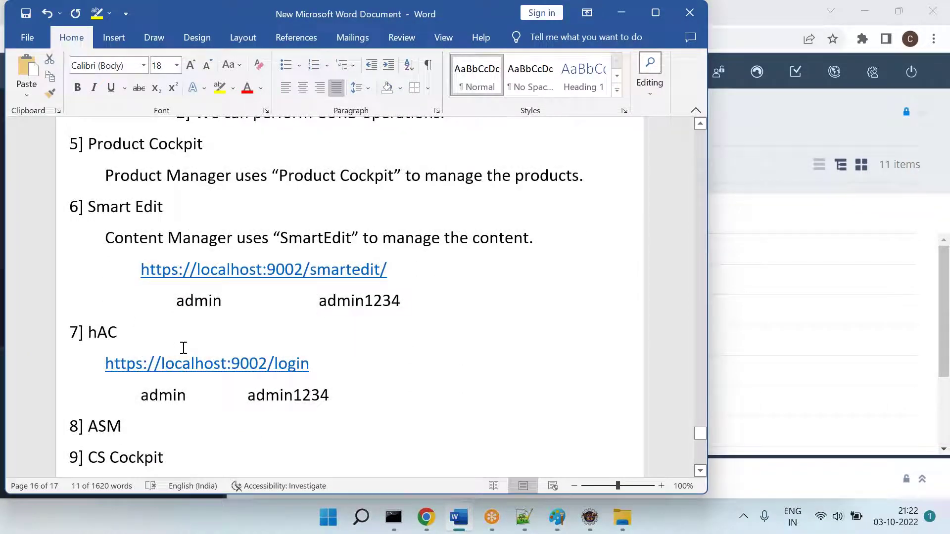
pyautogui.scroll(-4, 170, 345)
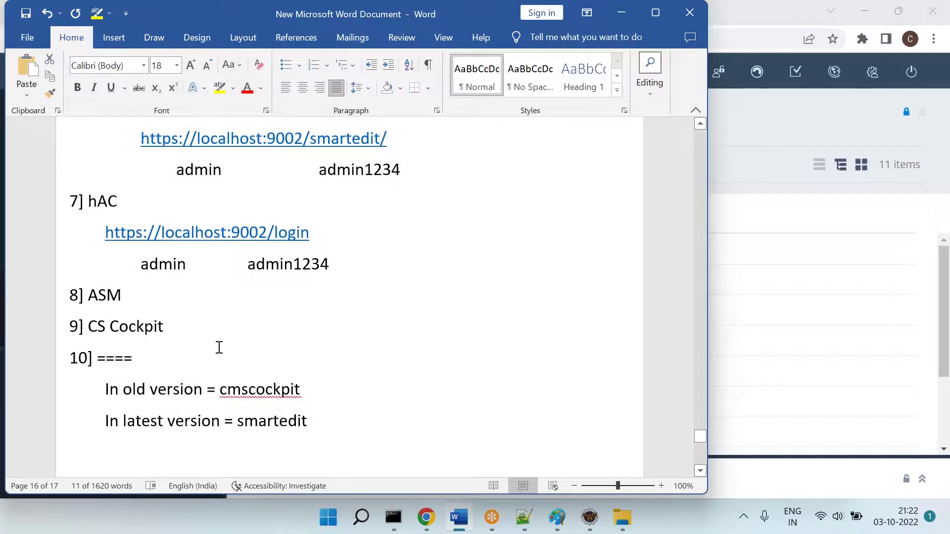
pyautogui.scroll(-4, 342, 428)
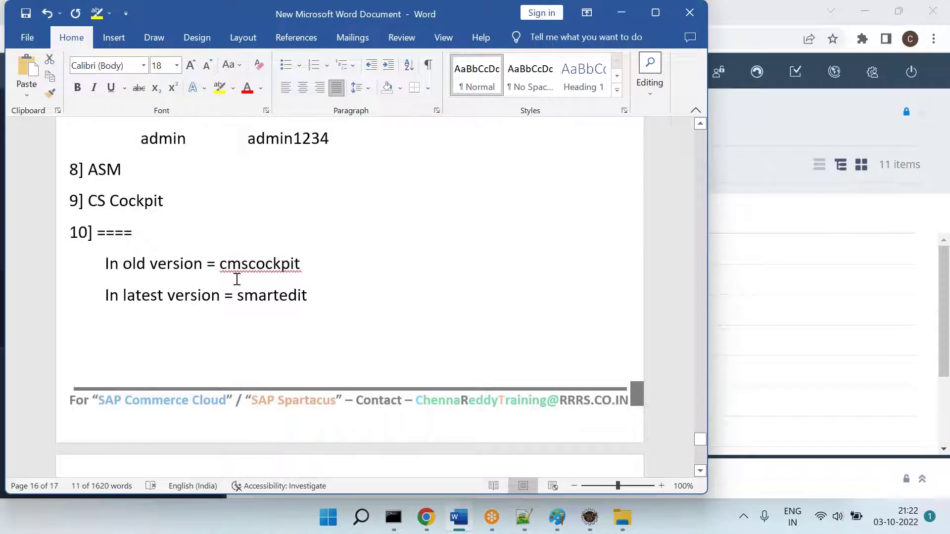
pyautogui.doubleClick(173, 281)
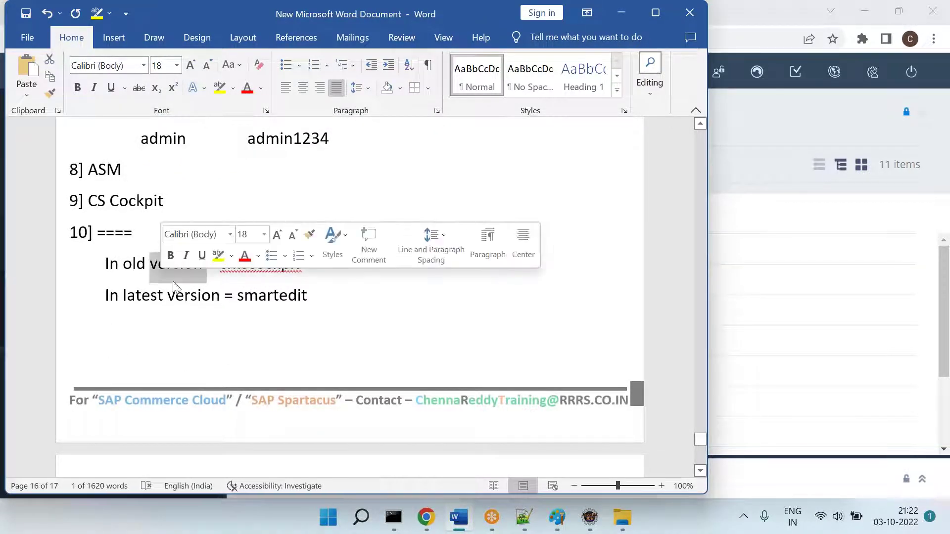
pyautogui.click(243, 304)
pyautogui.doubleClick(277, 262)
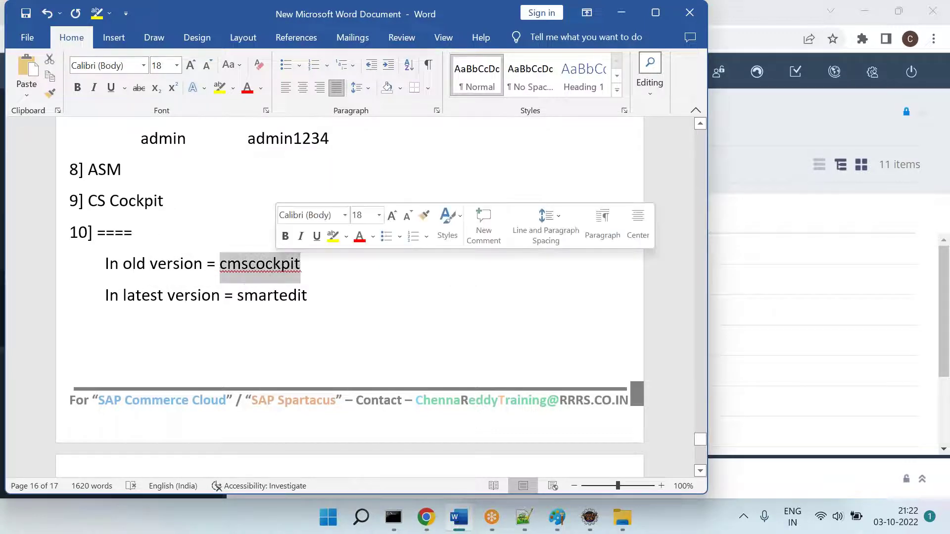
pyautogui.click(181, 293)
pyautogui.click(278, 296)
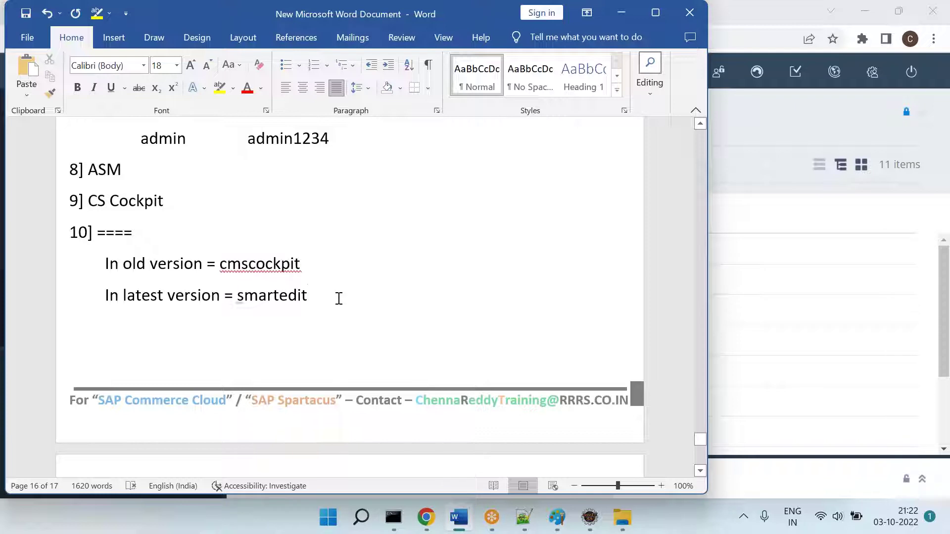
# Step: Add a blank line and a page break to start page 17, glancing at the Apparel Site UK tab
pyautogui.press('Return')
pyautogui.hotkey('ctrl', 'Return')
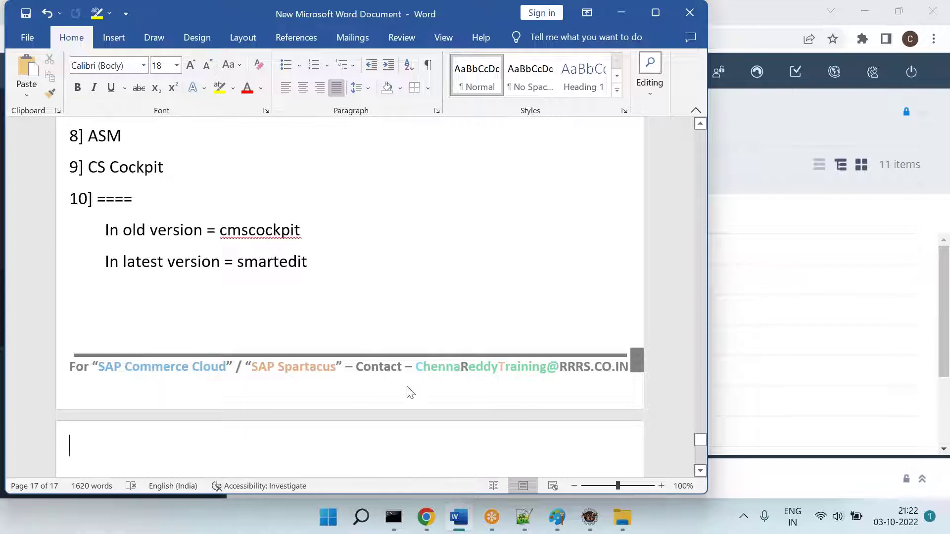
pyautogui.hotkey('alt', 'Tab')
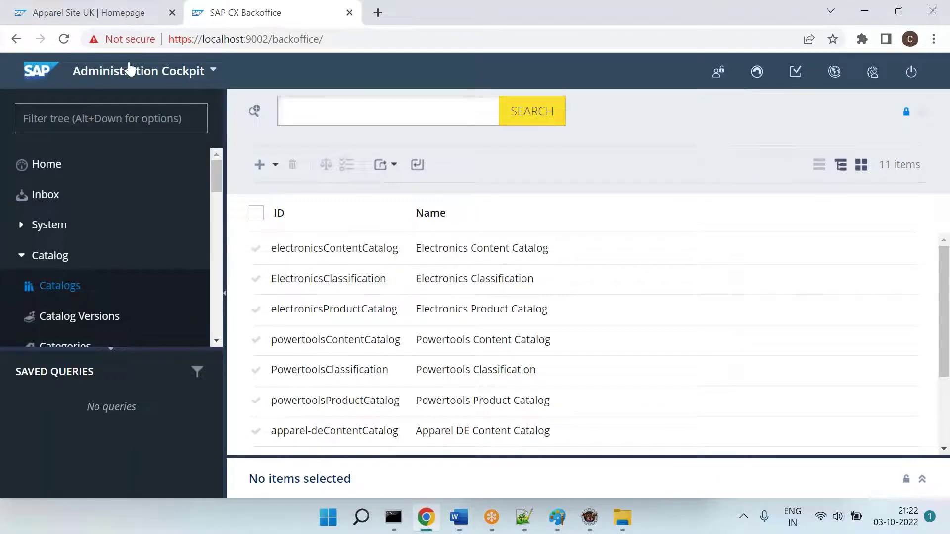
pyautogui.hotkey('ctrl', 'Tab')
pyautogui.hotkey('ctrl', 'Tab')
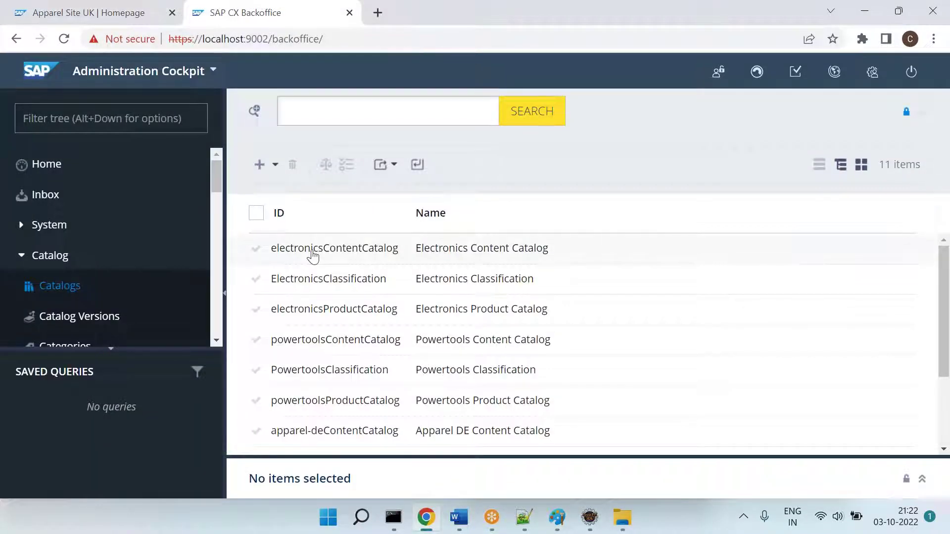
pyautogui.hotkey('alt', 'Tab')
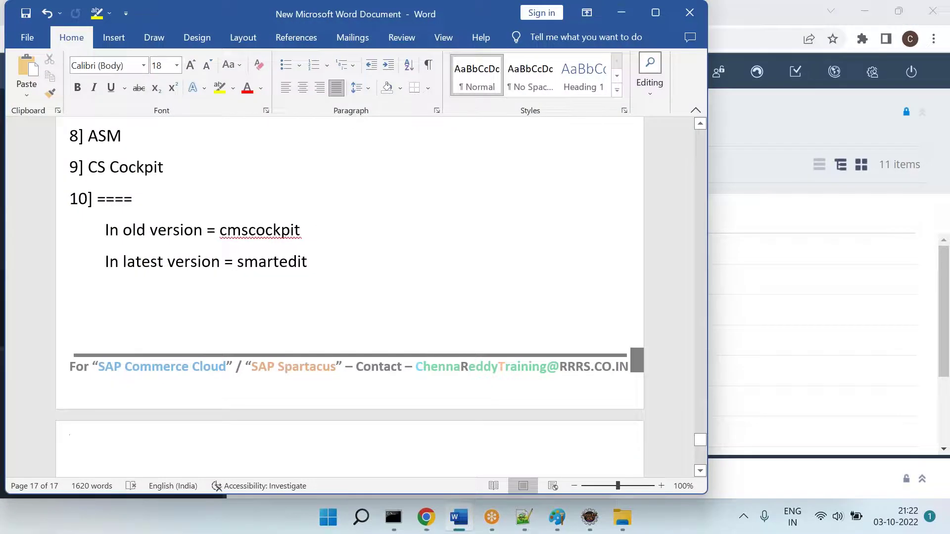
# Step: Type the note 'Yesterday -- We have used "ant modulegen" === Generated module / set of exts'
pyautogui.write('Yested')
pyautogui.press('BackSpace')
pyautogui.write('day -- W')
pyautogui.press('BackSpace')
pyautogui.press('BackSpace')
pyautogui.press('BackSpace')
pyautogui.press('BackSpace')
pyautogui.press('BackSpace')
pyautogui.press('BackSpace')
pyautogui.press('BackSpace')
pyautogui.press('BackSpace')
pyautogui.press('BackSpace')
pyautogui.press('BackSpace')
pyautogui.write('terday -- We have used ')
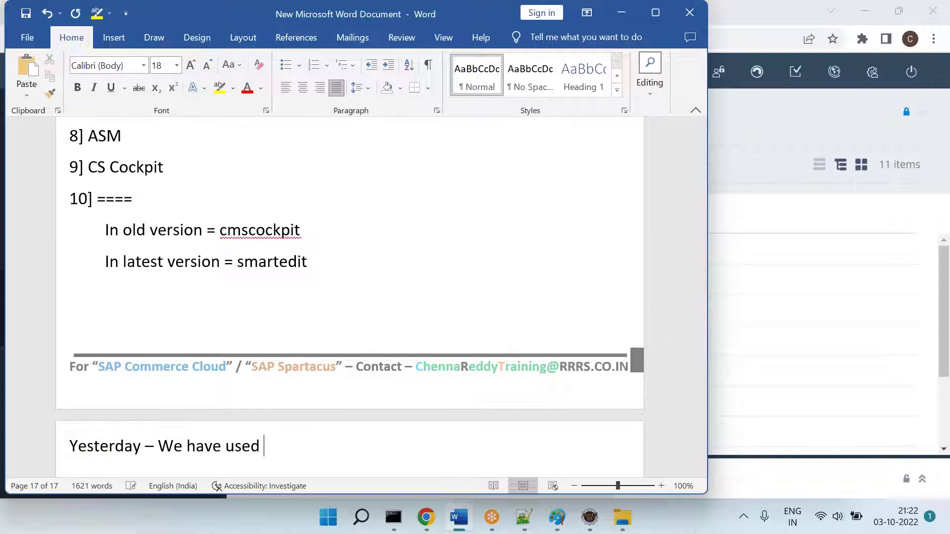
pyautogui.write('"ant modu')
pyautogui.write('lege')
pyautogui.write('n" ')
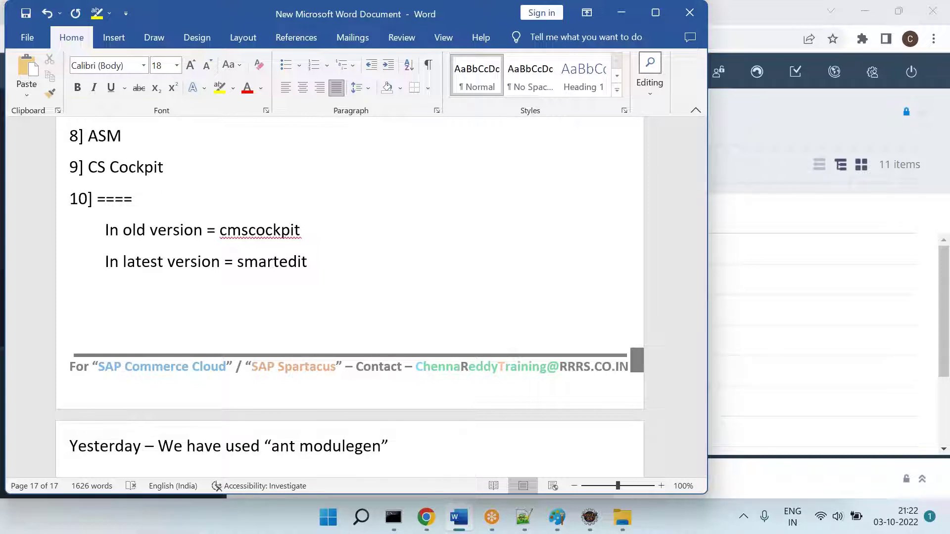
pyautogui.write('=== Genera')
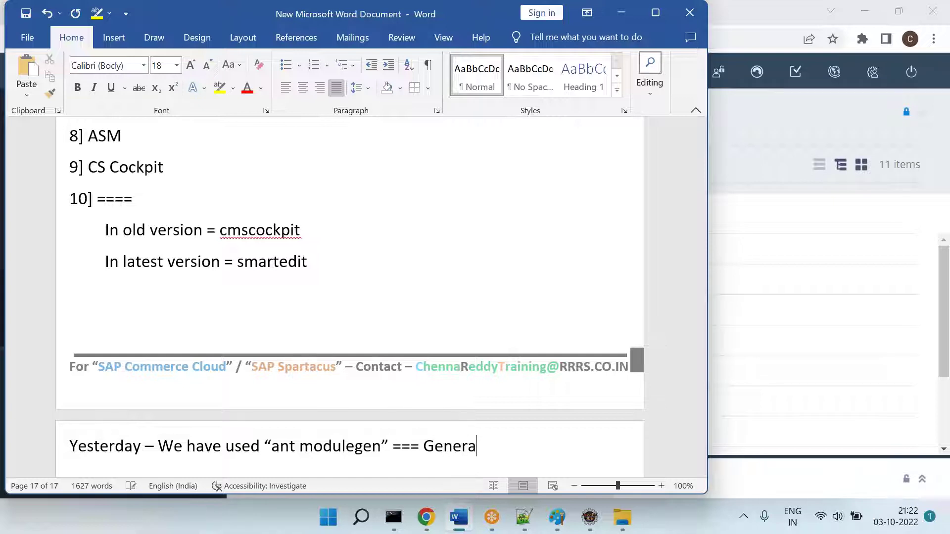
pyautogui.write('ted module /')
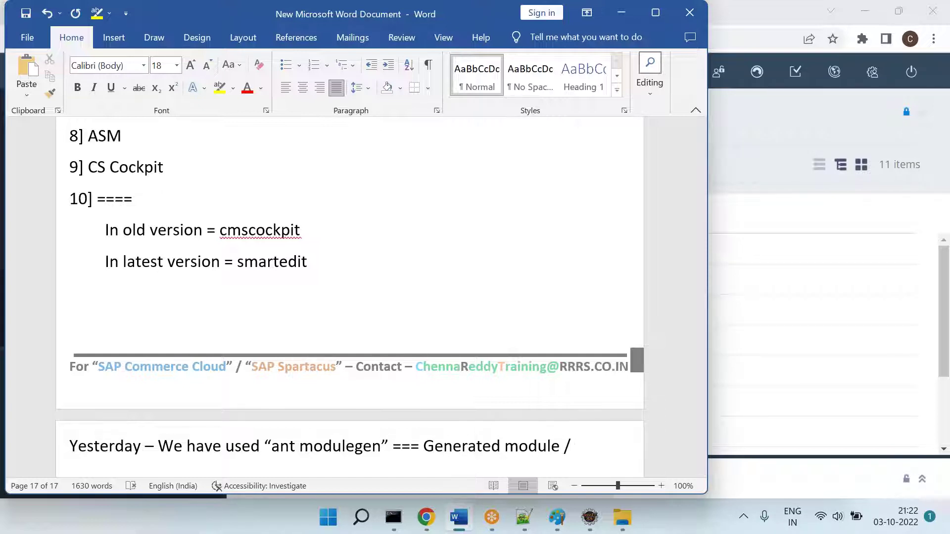
pyautogui.write(' set of exts')
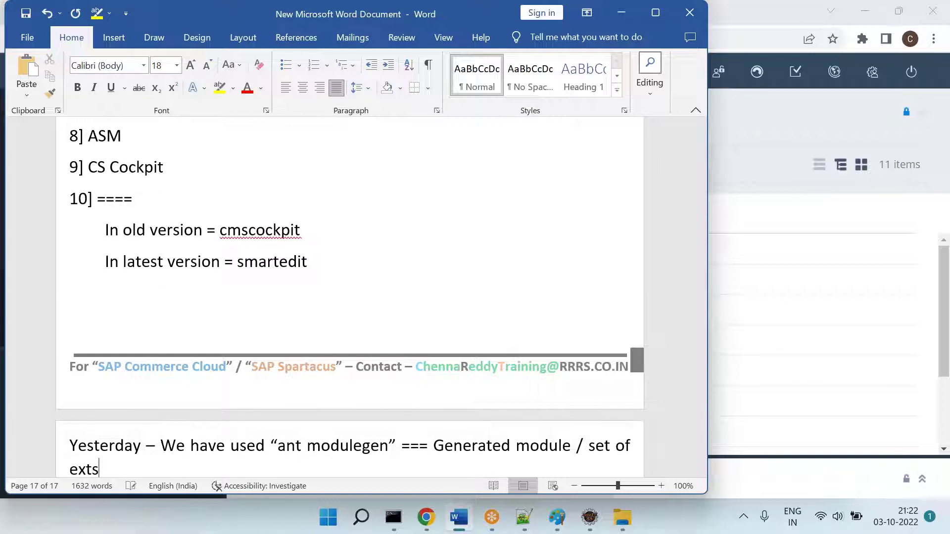
pyautogui.press('Return')
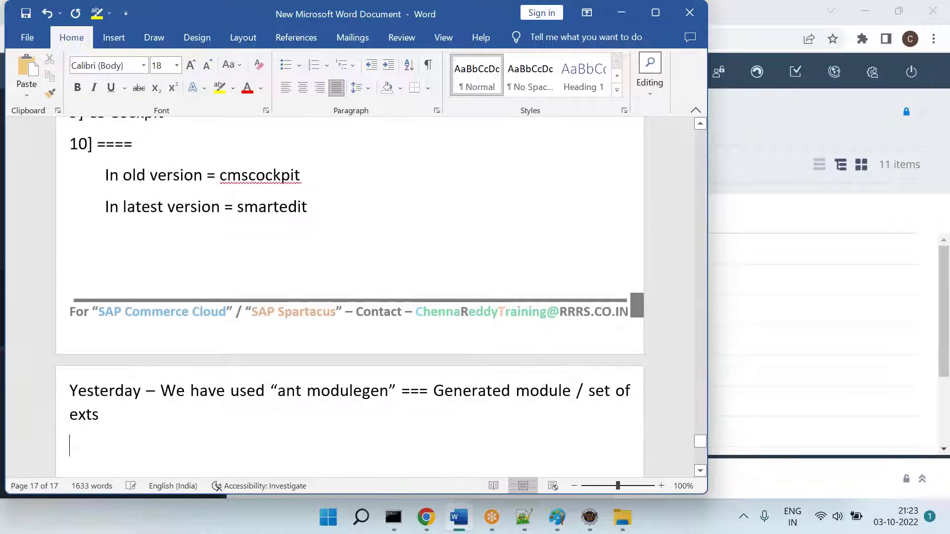
# Step: Delete 'have', highlight 'module / set of exts' yellow, and add an 'example =' line below
pyautogui.doubleClick(207, 390)
pyautogui.press('BackSpace')
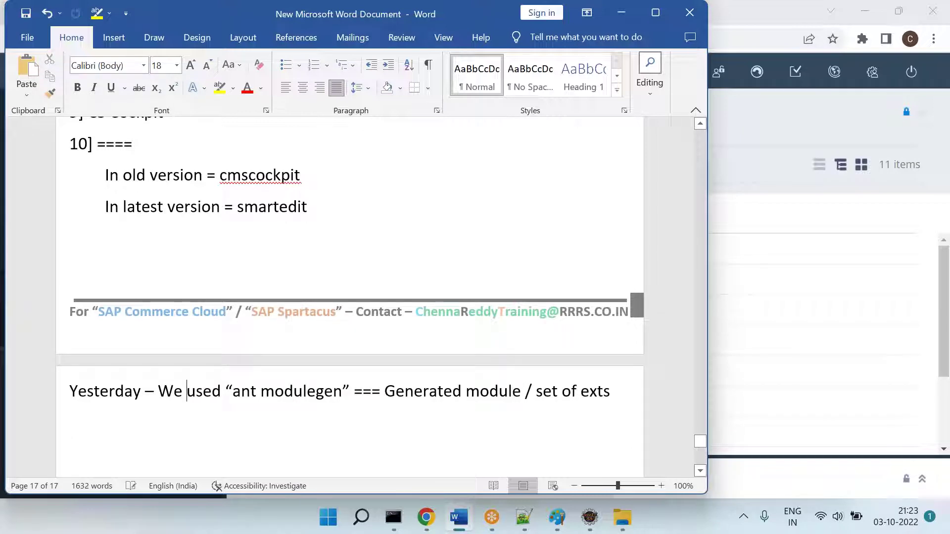
pyautogui.moveTo(468, 396); pyautogui.dragTo(607, 377)
pyautogui.click(219, 89)
pyautogui.press('Down')
pyautogui.write('example =')
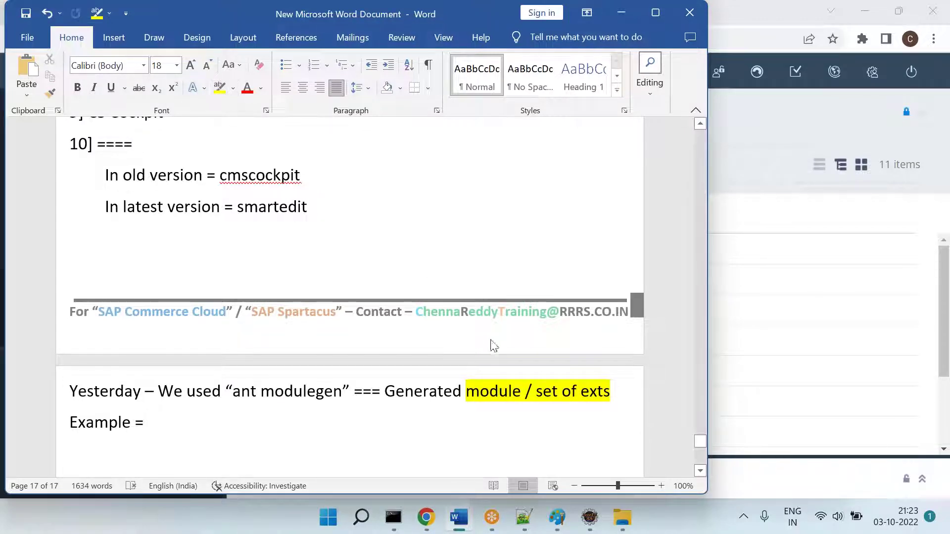
# Step: Open hybris\bin\custom\chennarrrstraining in File Explorer and reveal its full path in the address bar
pyautogui.click(621, 526)
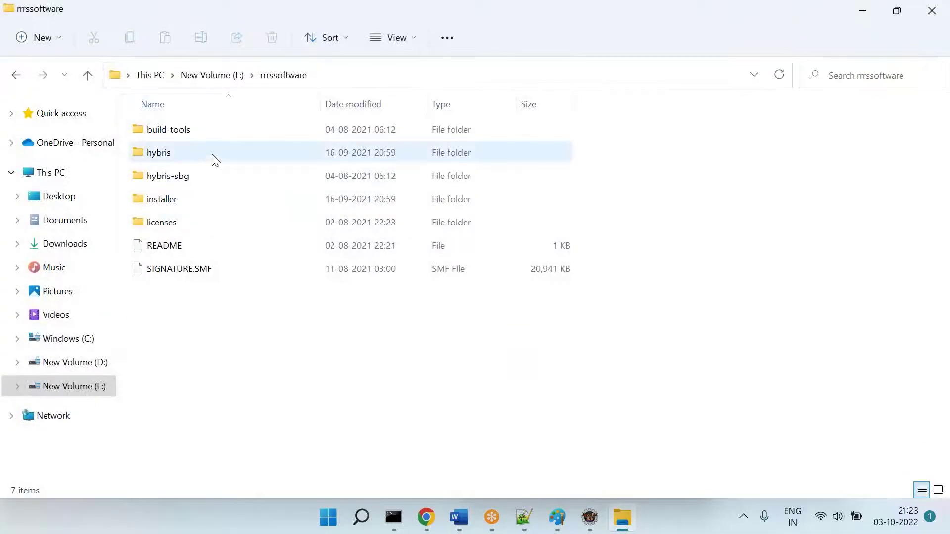
pyautogui.doubleClick(170, 154)
pyautogui.doubleClick(169, 131)
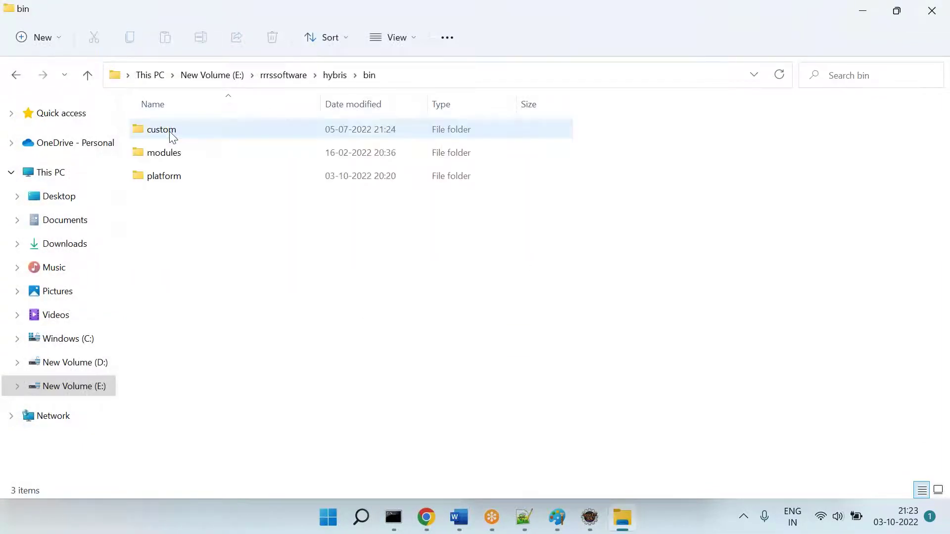
pyautogui.doubleClick(171, 132)
pyautogui.doubleClick(171, 134)
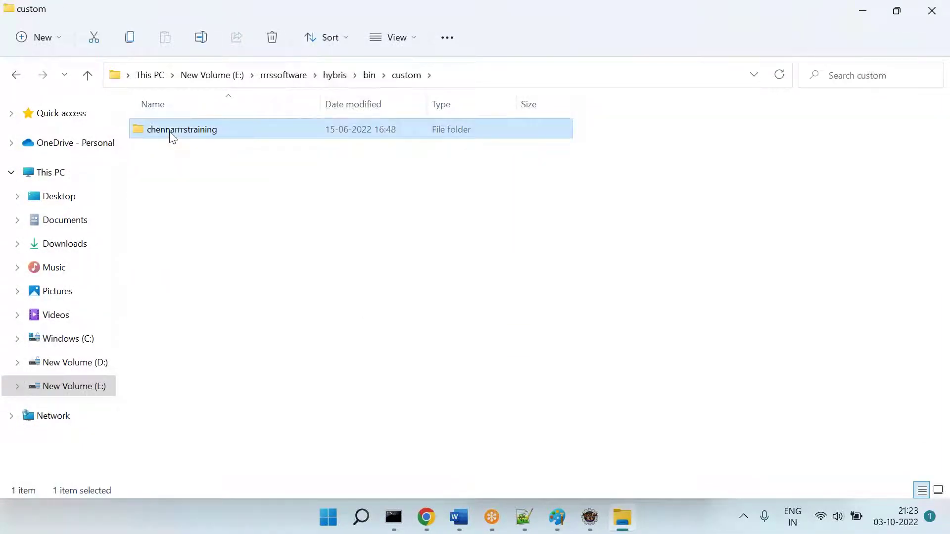
pyautogui.click(547, 76)
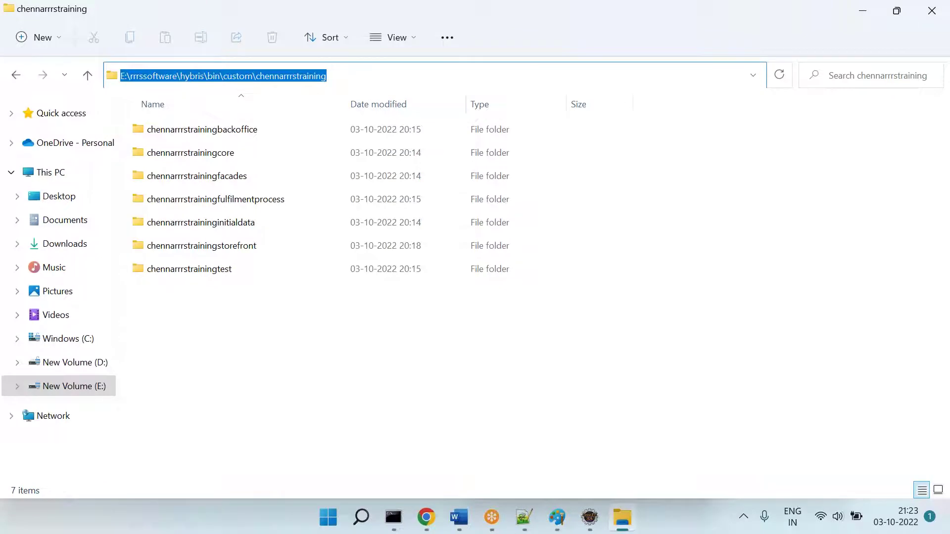
pyautogui.click(557, 517)
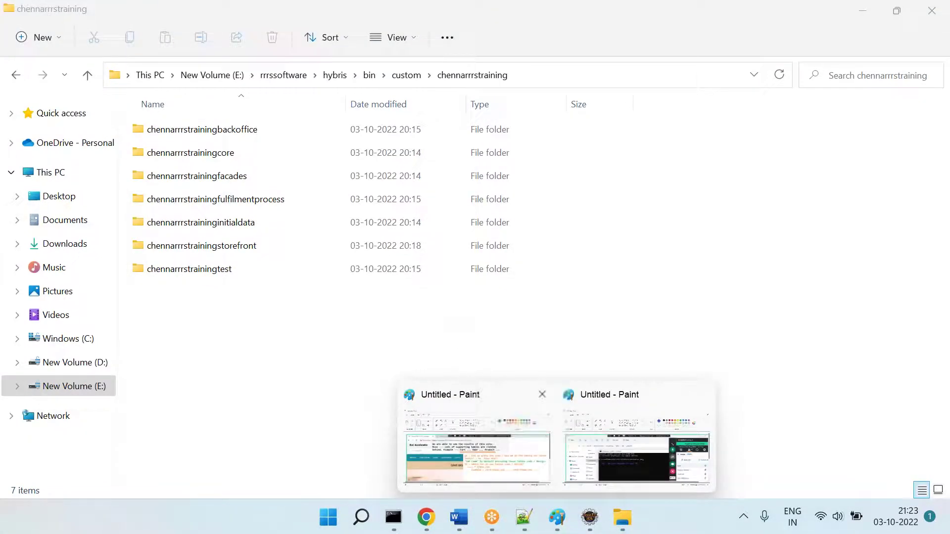
pyautogui.click(476, 435)
# Step: Paste the Explorer screenshot, cut out the path and folder list, then undo back to the storefront image
pyautogui.hotkey('ctrl', 'v')
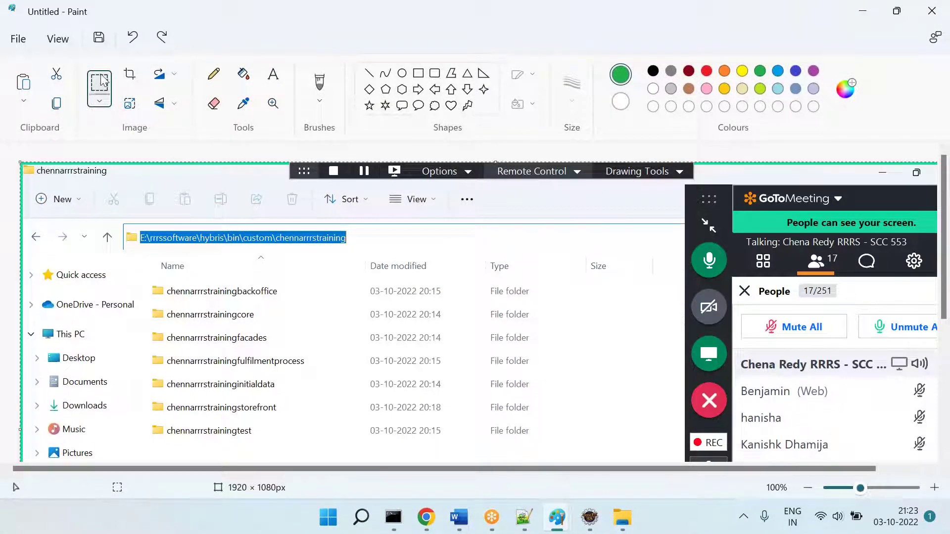
pyautogui.moveTo(143, 278); pyautogui.dragTo(617, 533)
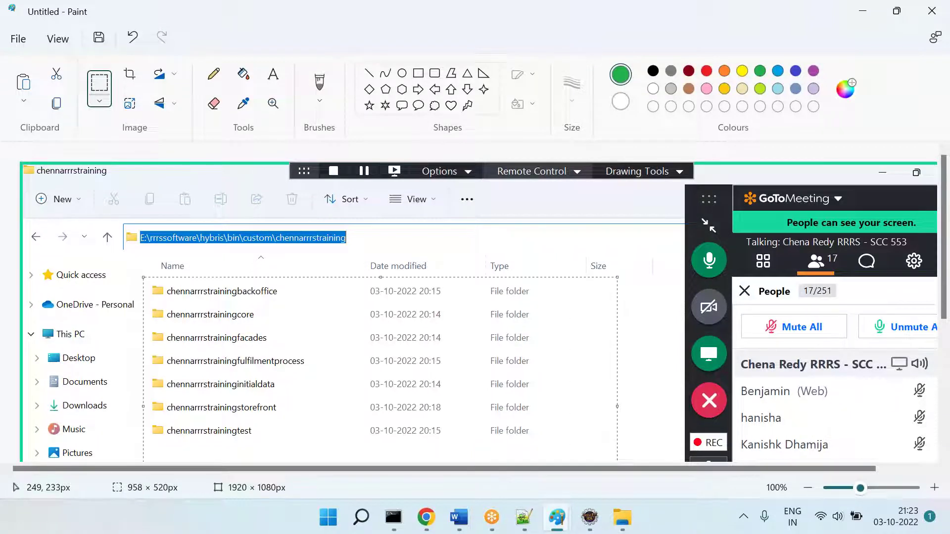
pyautogui.moveTo(144, 277)
pyautogui.mouseDown()
pyautogui.moveTo(144, 248)
pyautogui.moveTo(217, 280)
pyautogui.moveTo(349, 427)
pyautogui.moveTo(364, 415)
pyautogui.mouseUp()
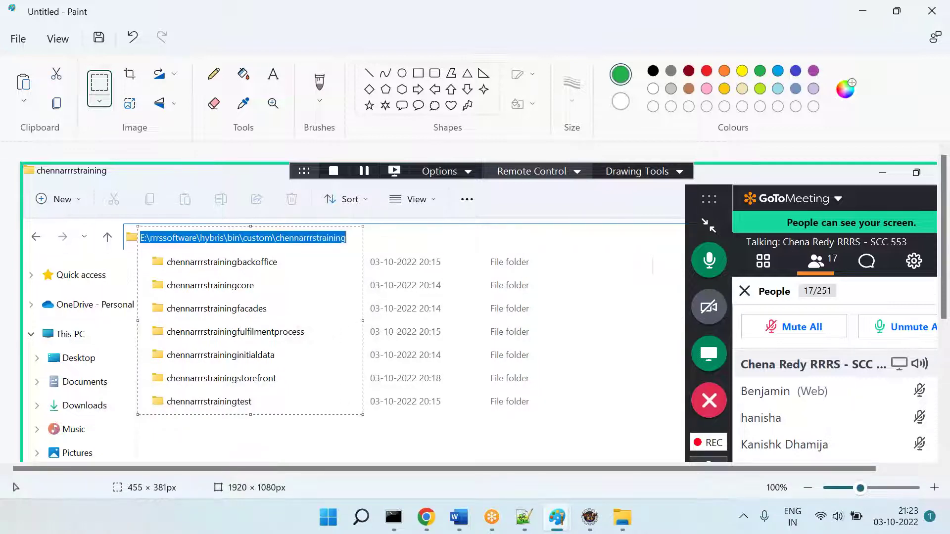
pyautogui.hotkey('ctrl', 'z')
pyautogui.hotkey('ctrl', 'z')
pyautogui.hotkey('ctrl', 'z')
pyautogui.hotkey('ctrl', 'z')
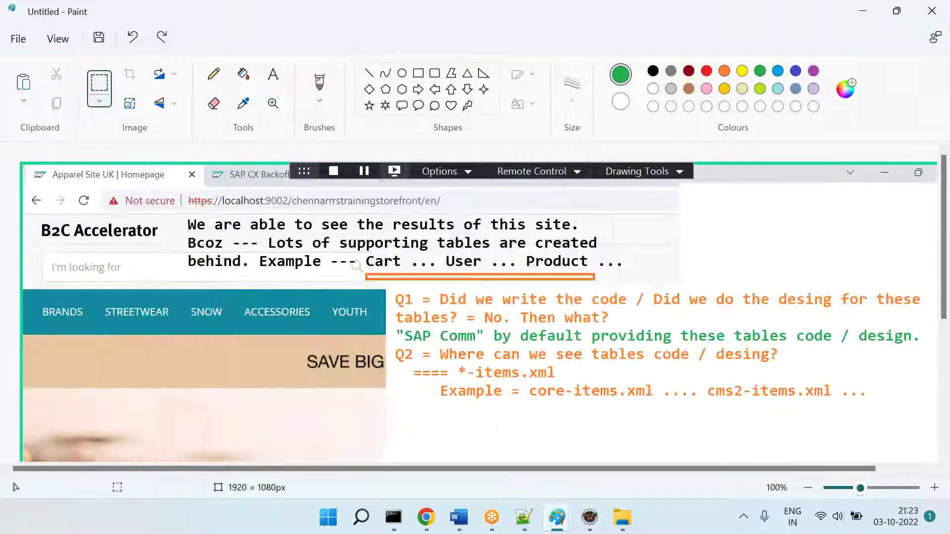
# Step: Paste the chennarrrstraining folder picture under 'Example =' and highlight 'ant modulegen' green
pyautogui.click(459, 517)
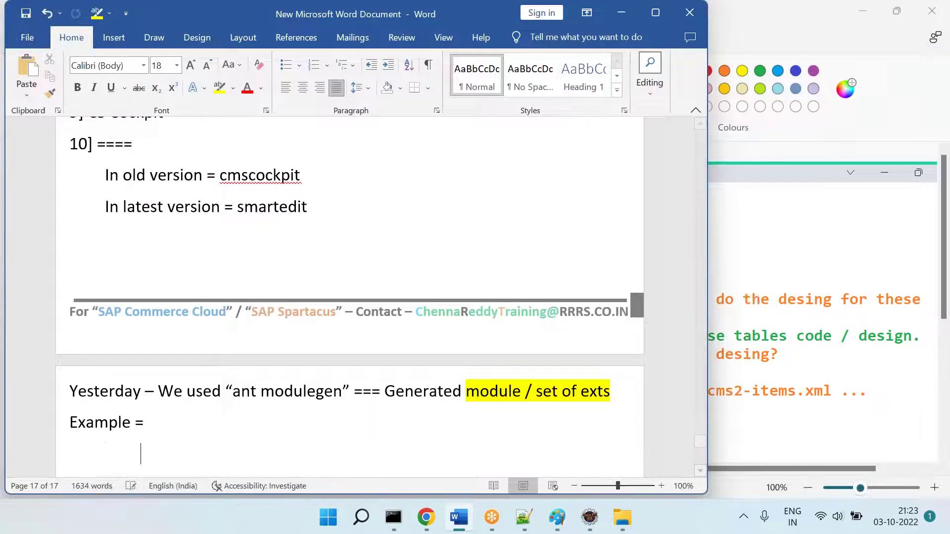
pyautogui.hotkey('ctrl', 'v')
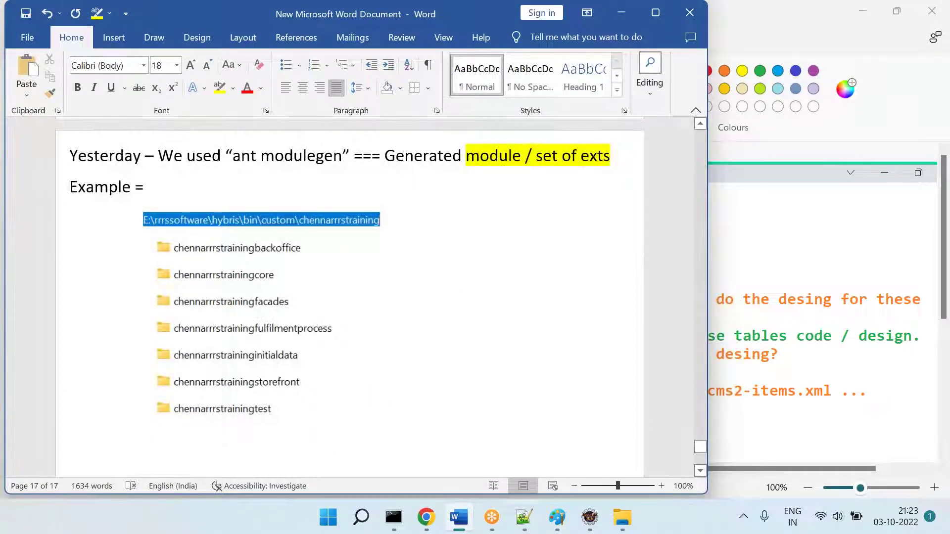
pyautogui.scroll(3, 190, 284)
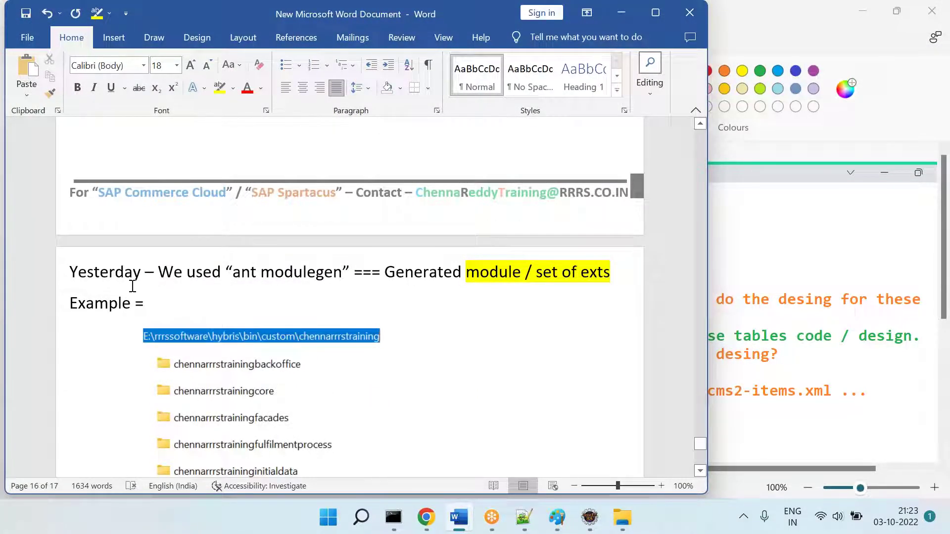
pyautogui.moveTo(246, 273); pyautogui.dragTo(342, 275)
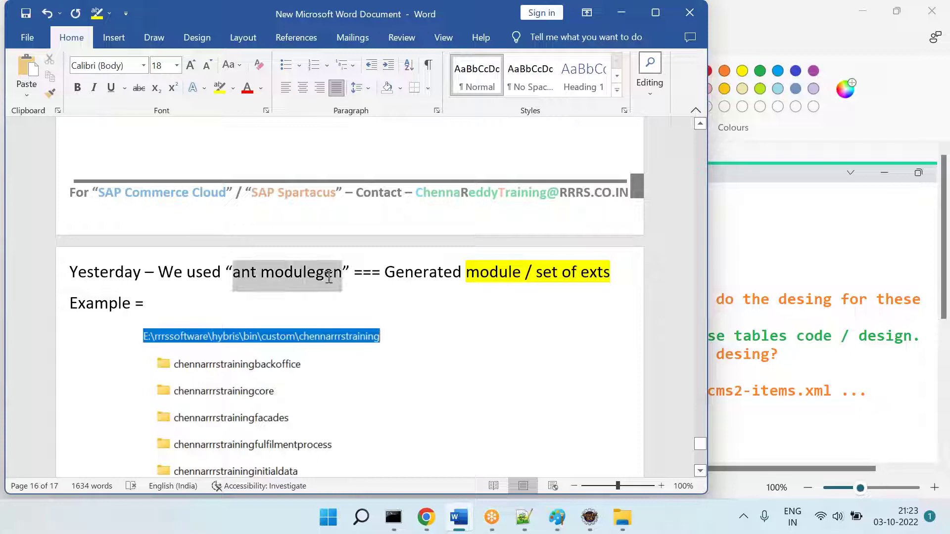
pyautogui.click(233, 87)
pyautogui.click(246, 109)
pyautogui.click(533, 287)
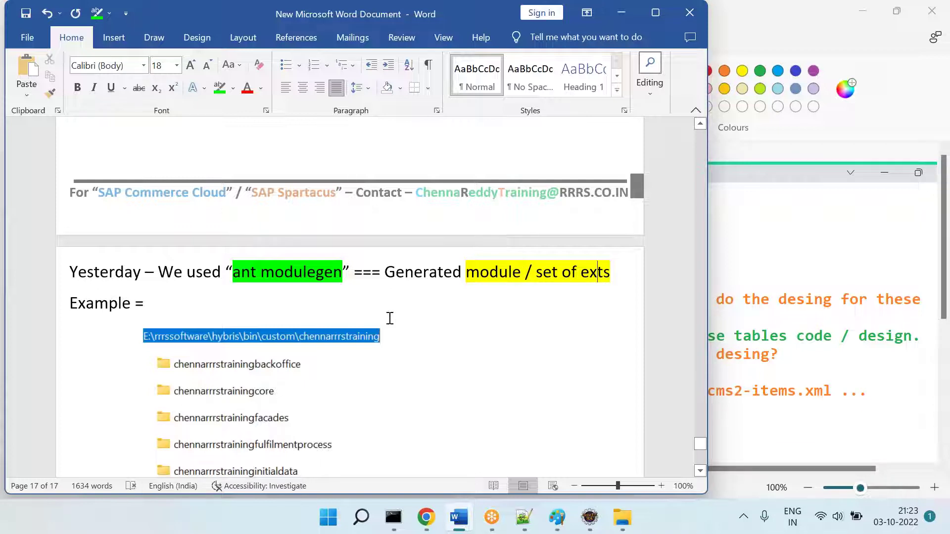
pyautogui.scroll(-3, 348, 330)
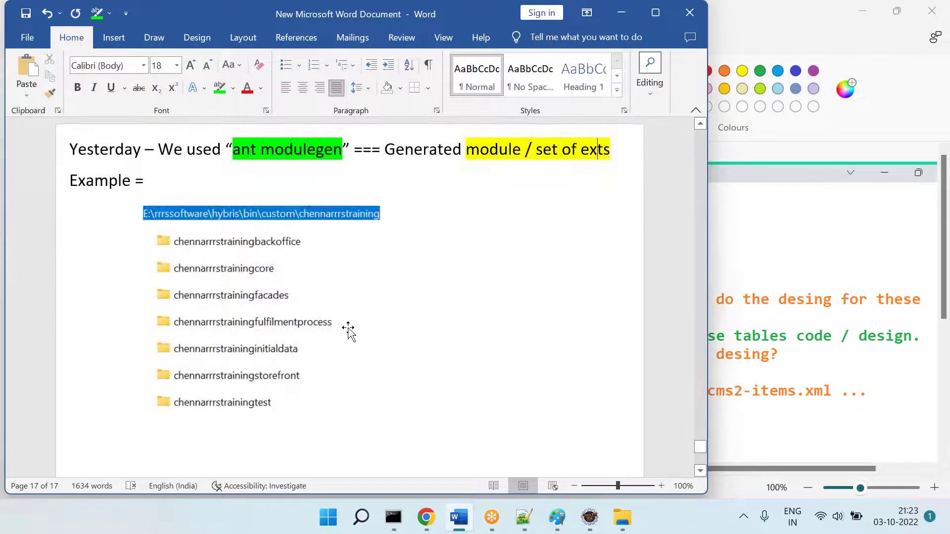
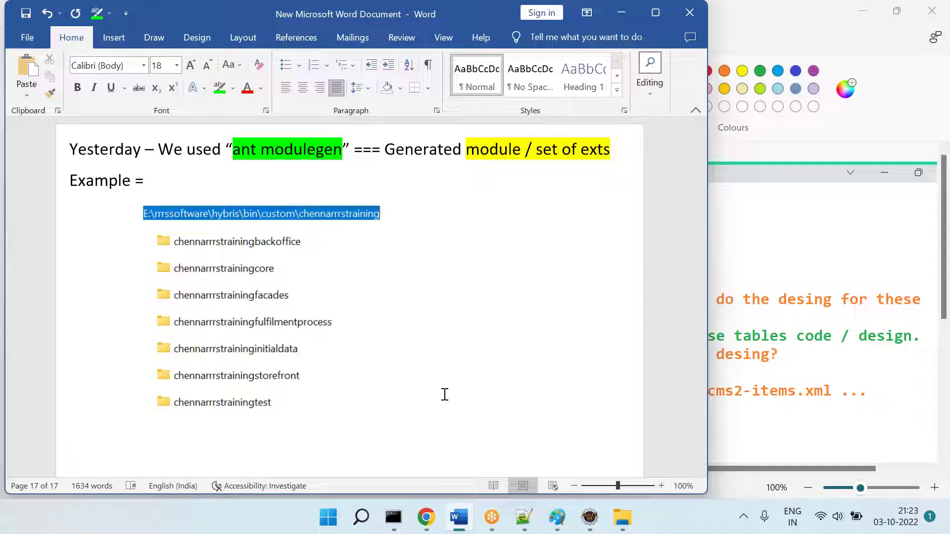
# Step: Type 'What happens if we want 1 ext copy? = ant extgen' below the folder picture
pyautogui.click(279, 301)
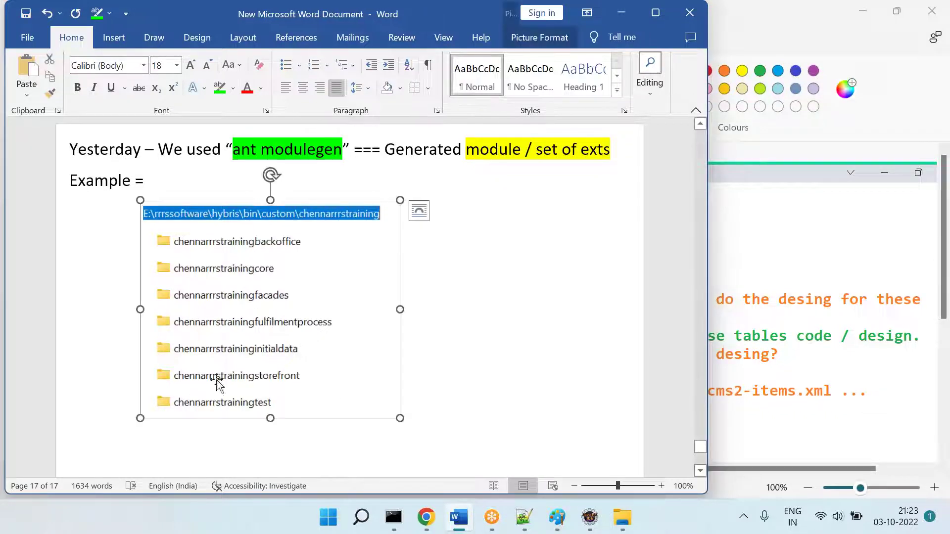
pyautogui.click(193, 440)
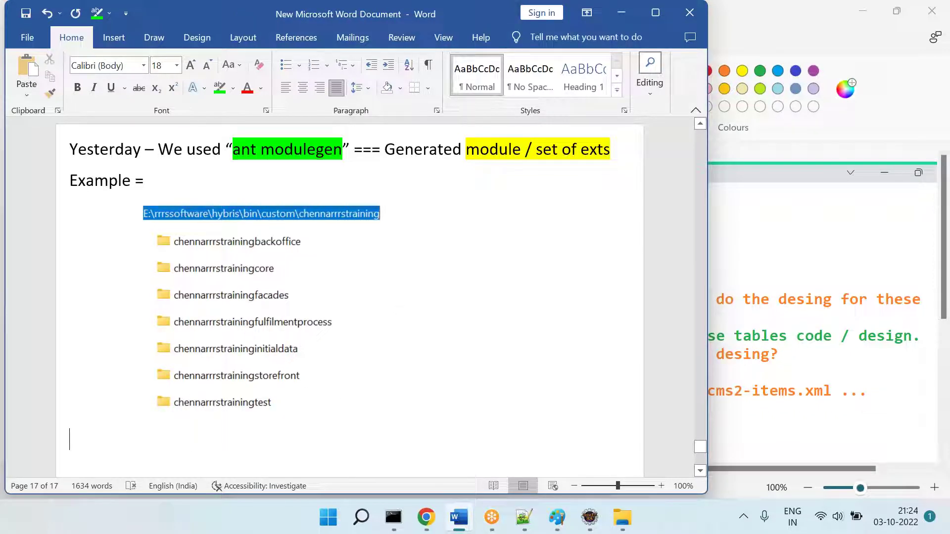
pyautogui.write('What happens if we want 1')
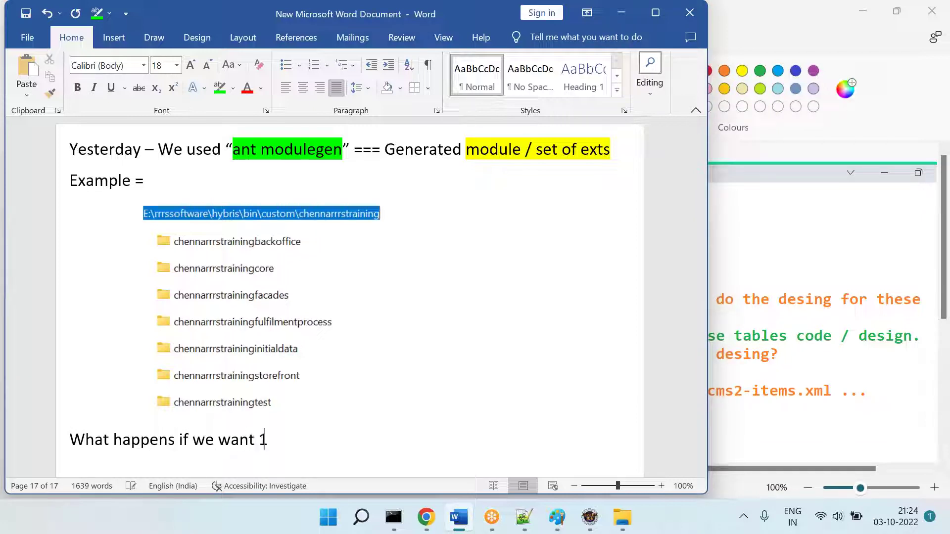
pyautogui.write(' ext copy')
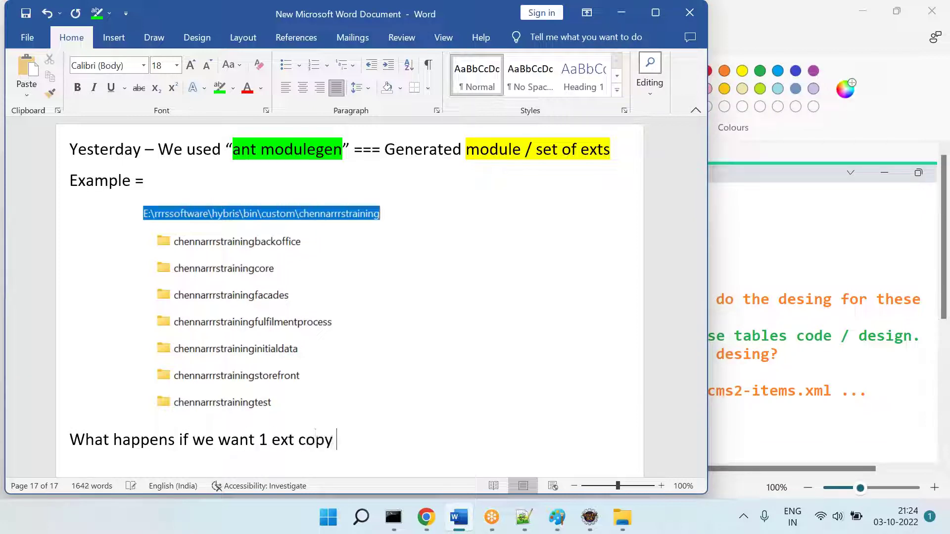
pyautogui.press('BackSpace')
pyautogui.press('BackSpace')
pyautogui.press('BackSpace')
pyautogui.press('BackSpace')
pyautogui.press('BackSpace')
pyautogui.press('BackSpace')
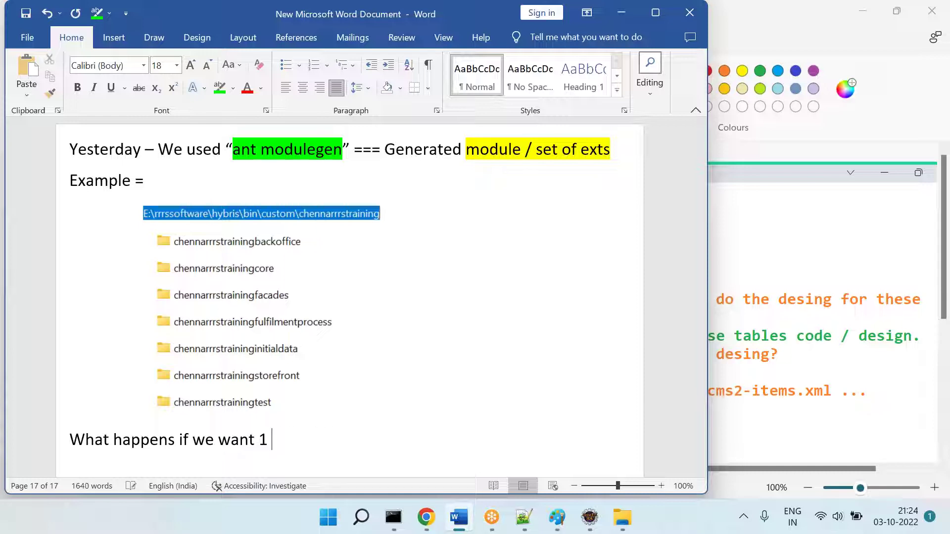
pyautogui.write('standat')
pyautogui.write('d')
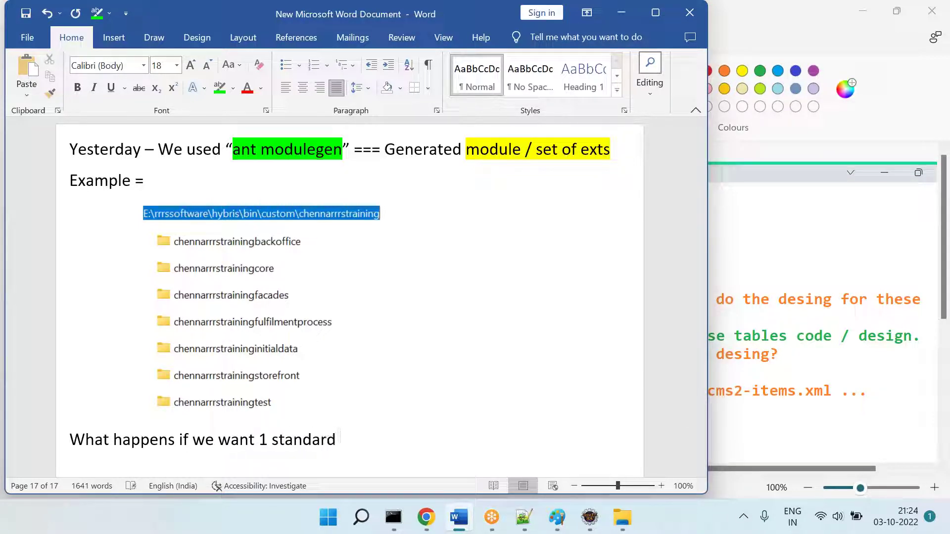
pyautogui.press('BackSpace')
pyautogui.press('BackSpace')
pyautogui.press('BackSpace')
pyautogui.press('BackSpace')
pyautogui.press('BackSpace')
pyautogui.press('BackSpace')
pyautogui.press('BackSpace')
pyautogui.write('ex')
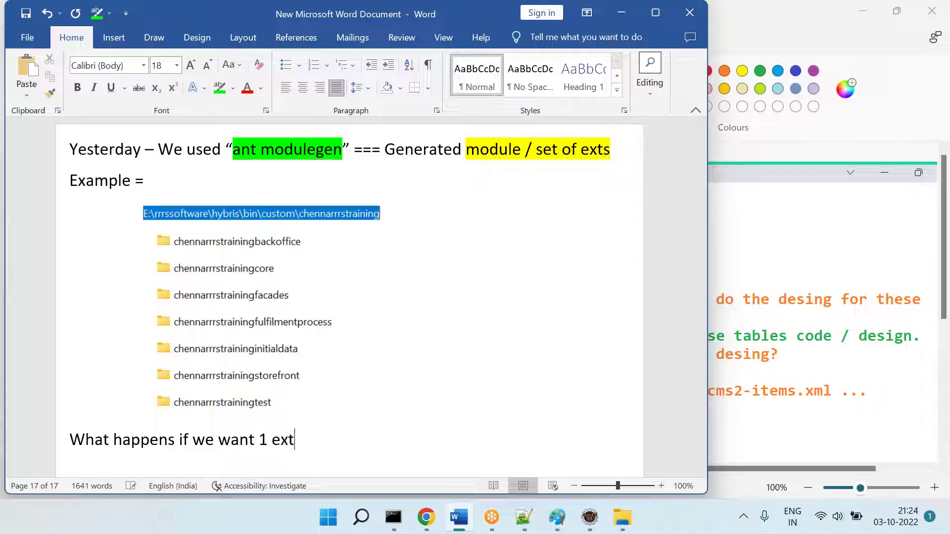
pyautogui.write('t copy?')
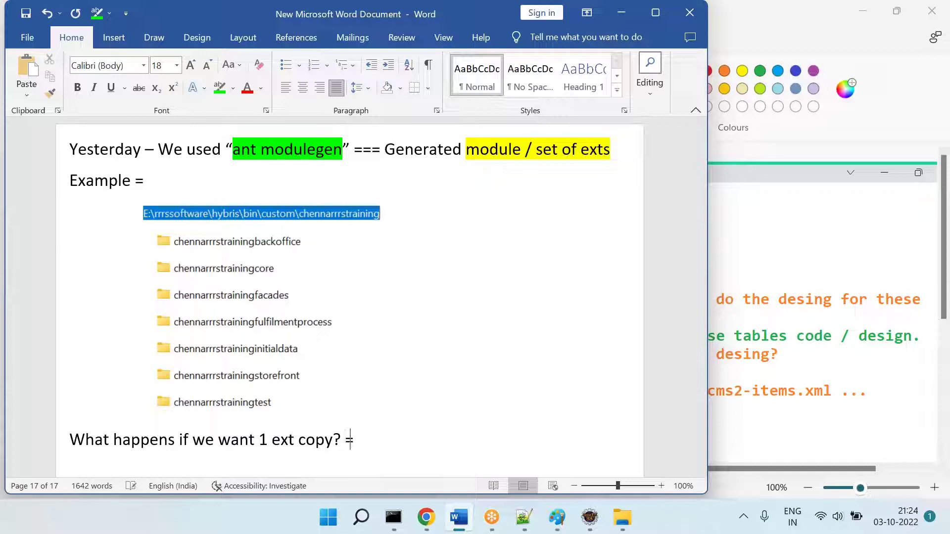
pyautogui.write(' = ant extgen')
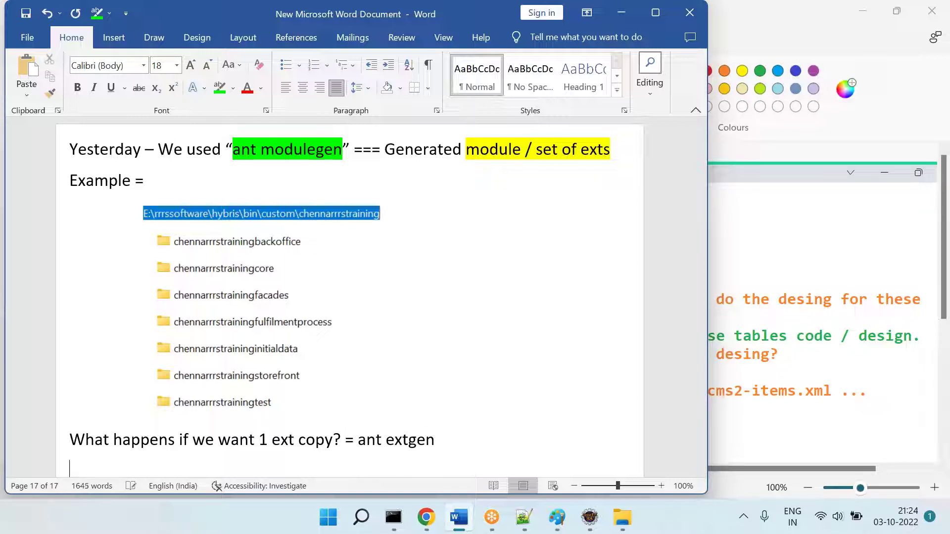
# Step: Highlight 'ant extgen' in green and start a new line below it
pyautogui.moveTo(435, 442); pyautogui.dragTo(357, 442)
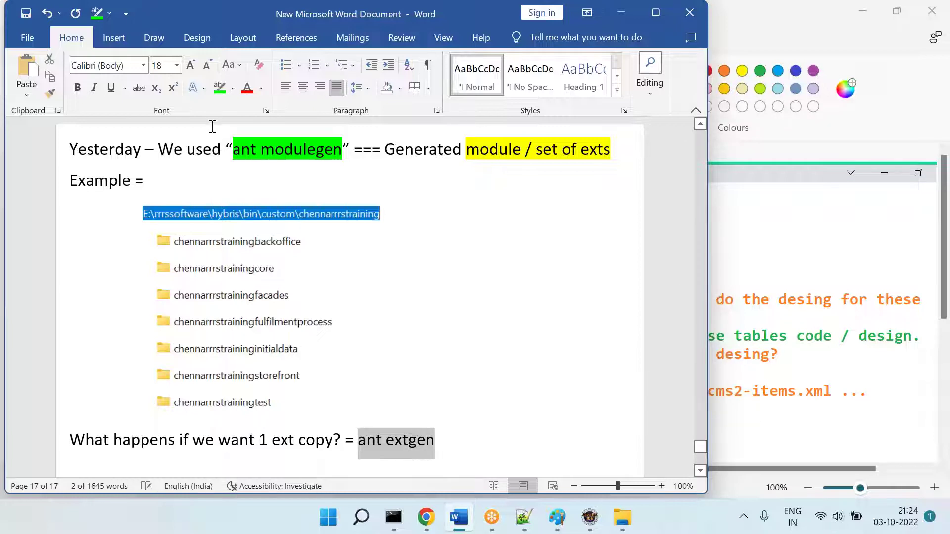
pyautogui.click(218, 85)
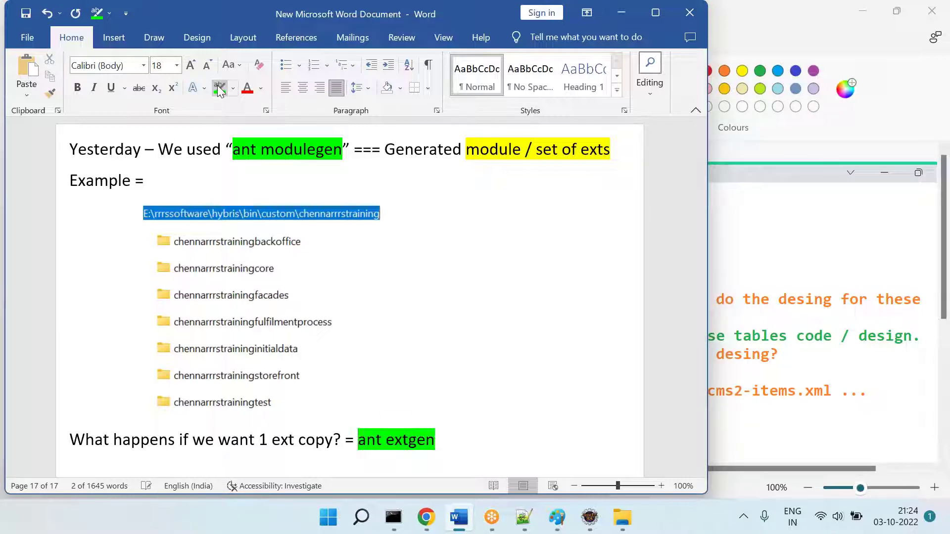
pyautogui.press('End')
pyautogui.press('Return')
# Step: Add an 'Example =' line and begin the indented line 'I have requirement ---'
pyautogui.write('Example =')
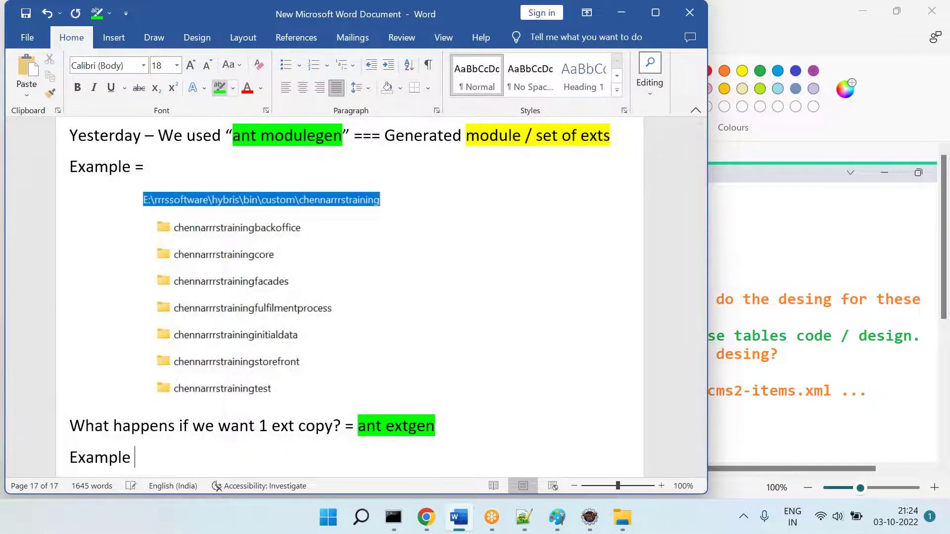
pyautogui.press('Return')
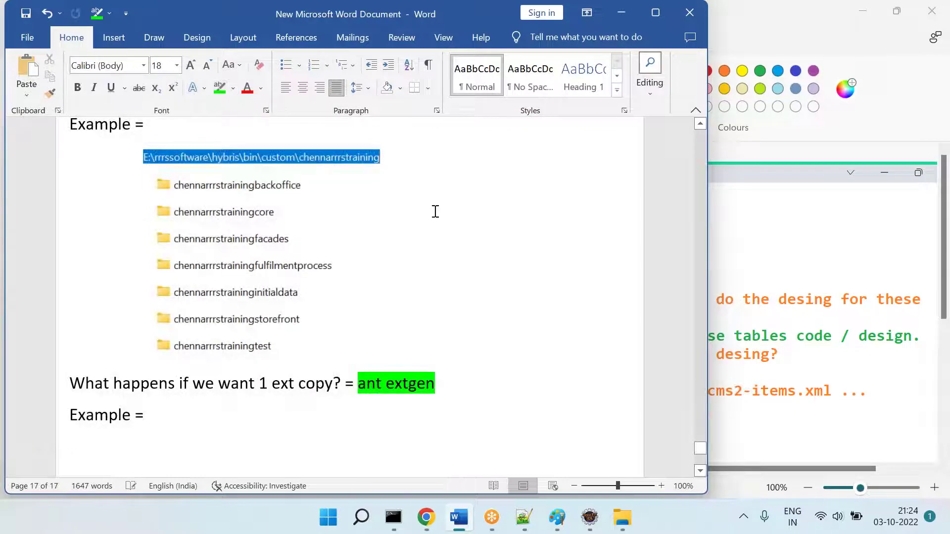
pyautogui.press('Tab')
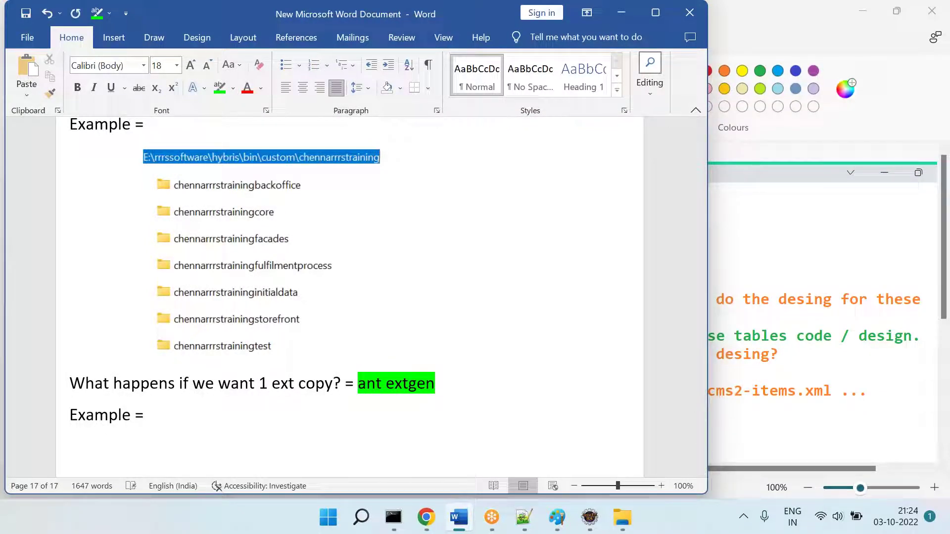
pyautogui.write('I have req')
pyautogui.write('uiemnet')
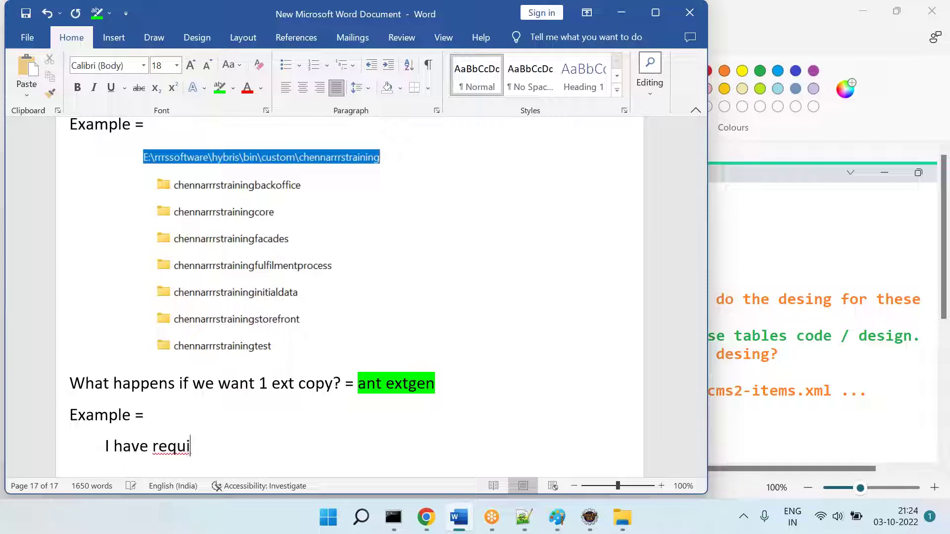
pyautogui.press('BackSpace')
pyautogui.press('BackSpace')
pyautogui.press('BackSpace')
pyautogui.press('BackSpace')
pyautogui.write('en')
pyautogui.press('BackSpace')
pyautogui.write('nt ---')
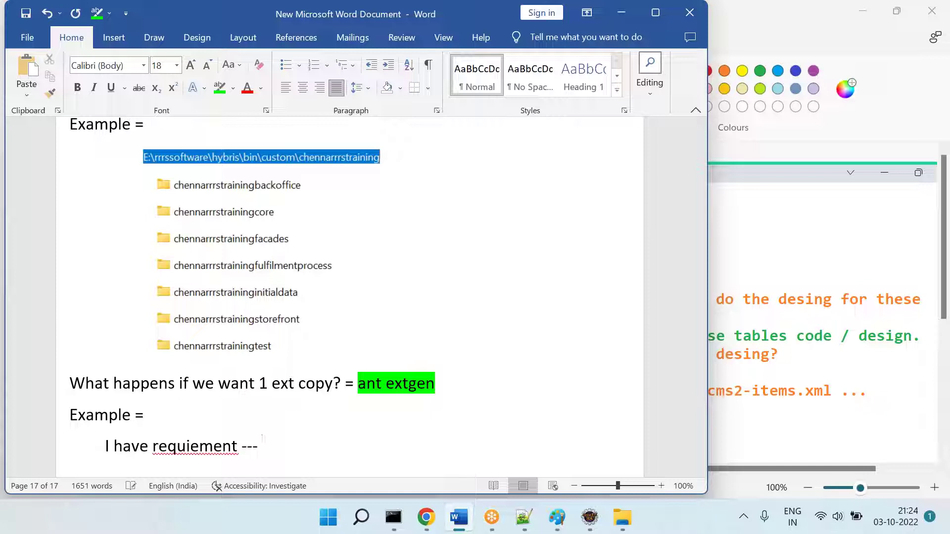
# Step: Correct 'requiement' to 'requirement' and finish with 'where want to do the payment related coding.'
pyautogui.rightClick(190, 447)
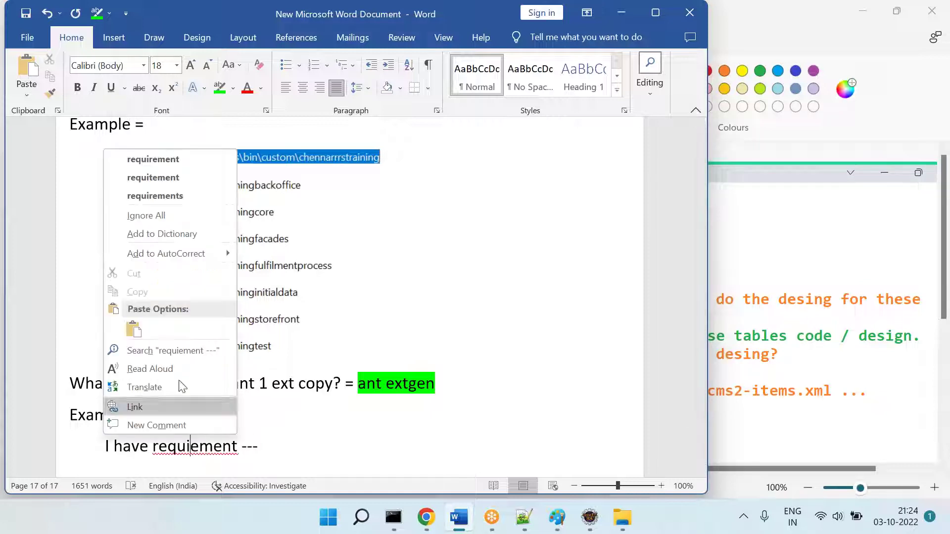
pyautogui.click(176, 173)
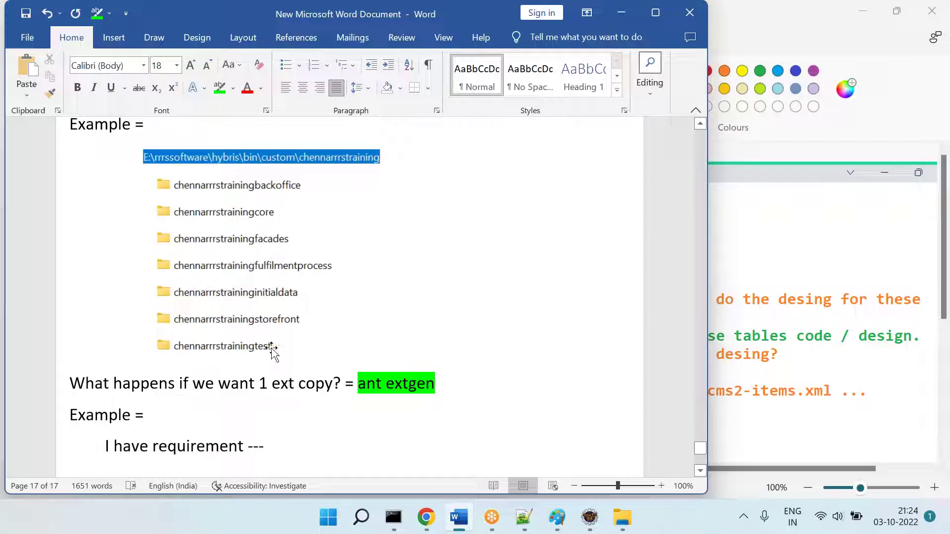
pyautogui.click(312, 435)
pyautogui.write('where w')
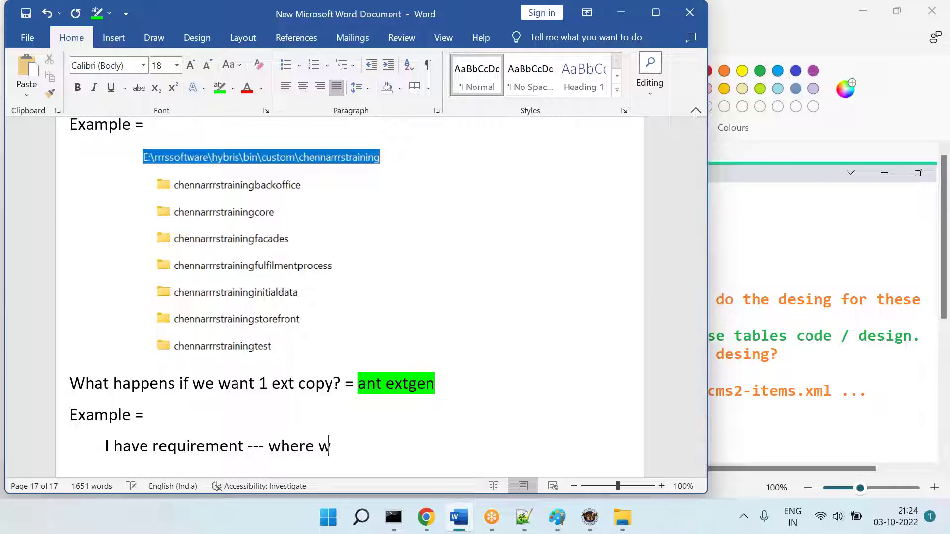
pyautogui.write('ant to do the paym')
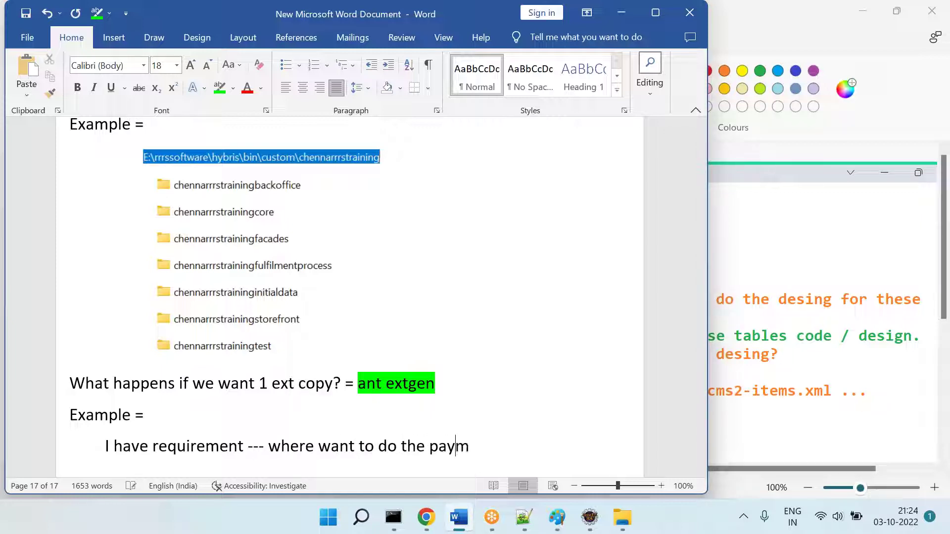
pyautogui.write('ent related coding.')
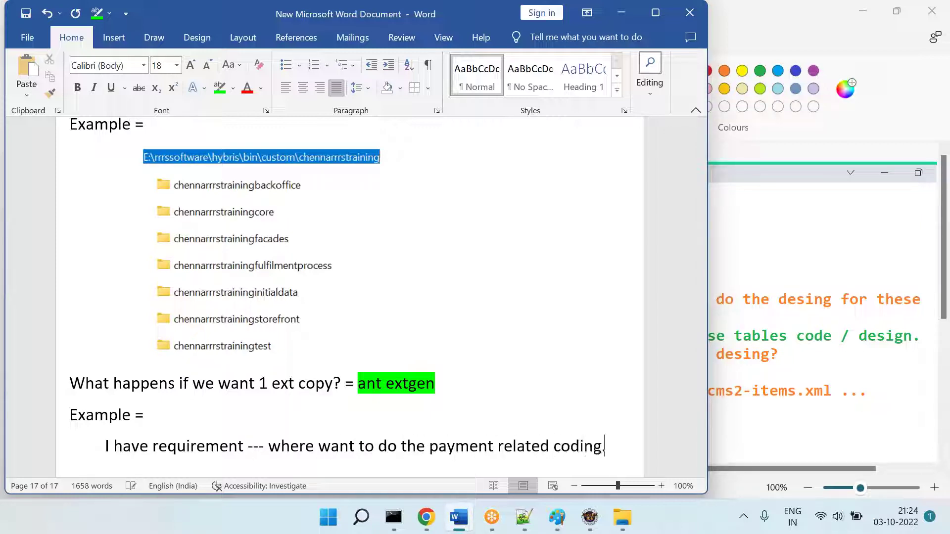
pyautogui.press('Return')
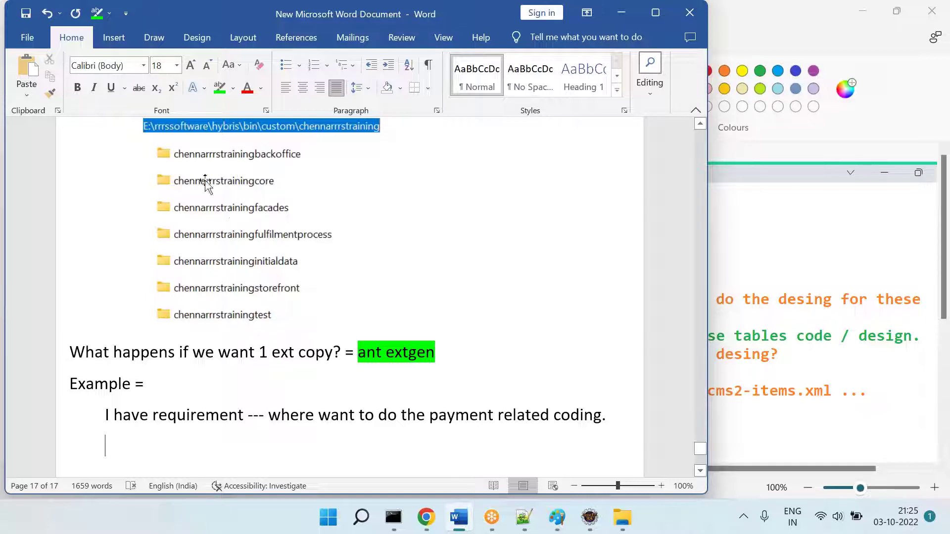
# Step: Reselect the folder listing picture and bring up the Paint notes
pyautogui.click(219, 213)
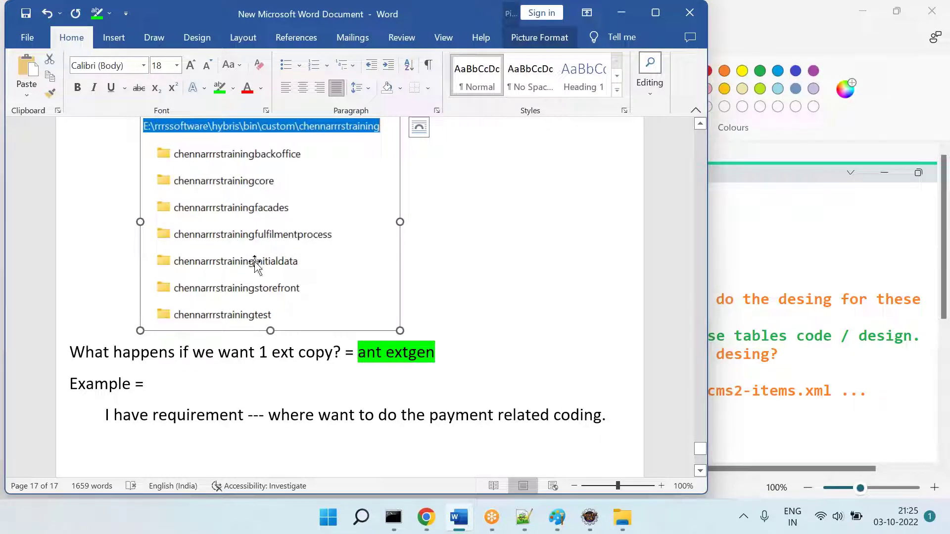
pyautogui.click(427, 407)
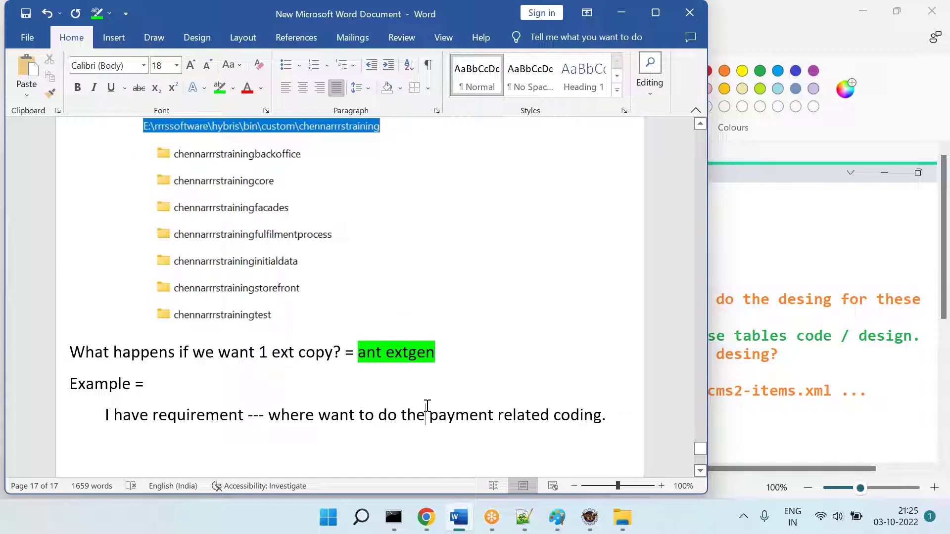
pyautogui.click(325, 257)
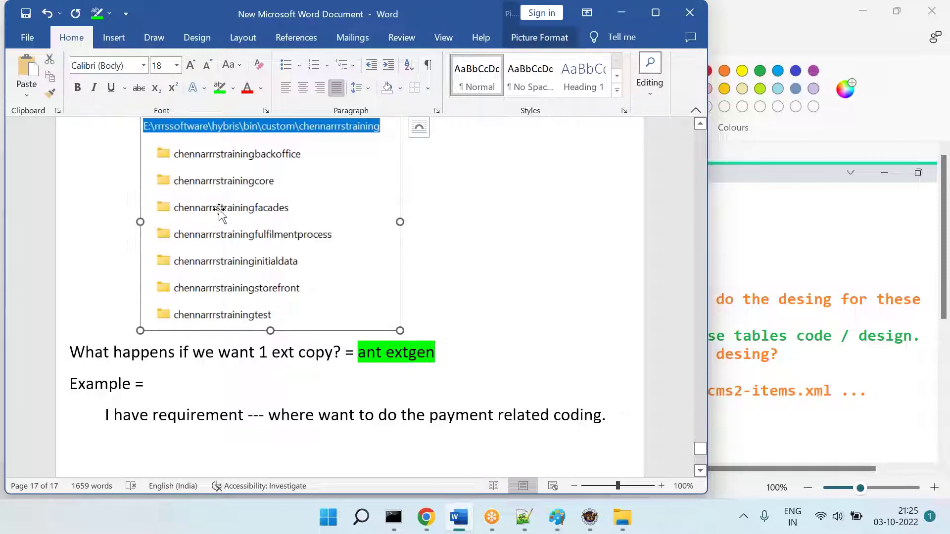
pyautogui.click(555, 529)
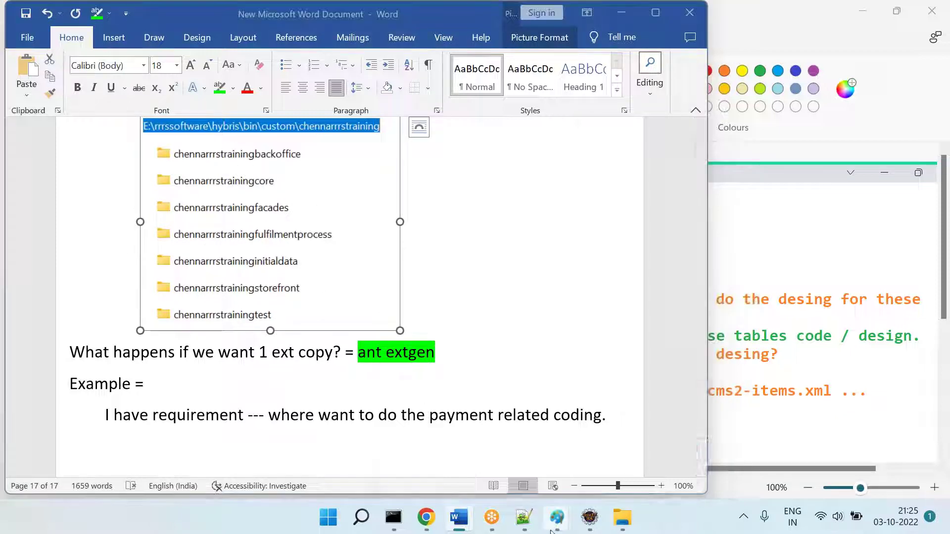
# Step: Check the Paint window with the web-page notes, then return to Word
pyautogui.click(583, 445)
pyautogui.moveTo(563, 523)
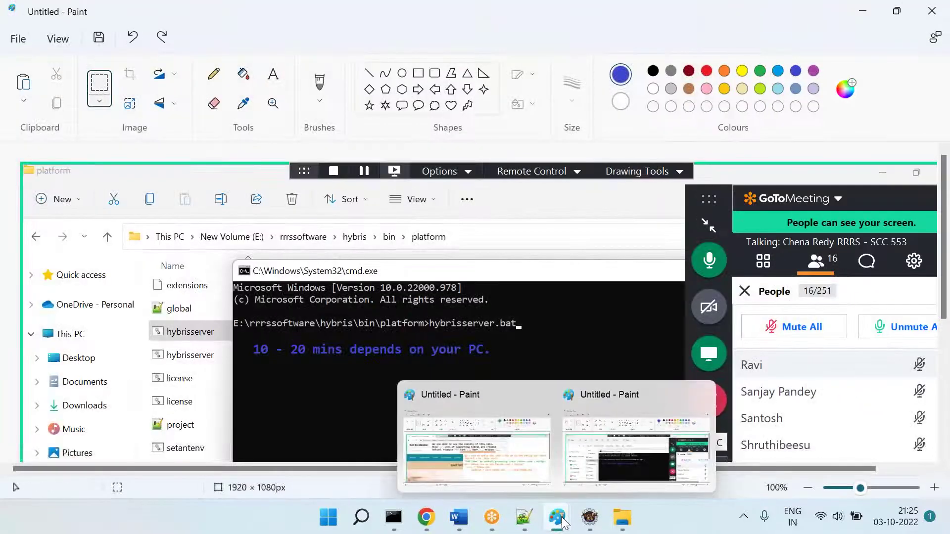
pyautogui.click(486, 410)
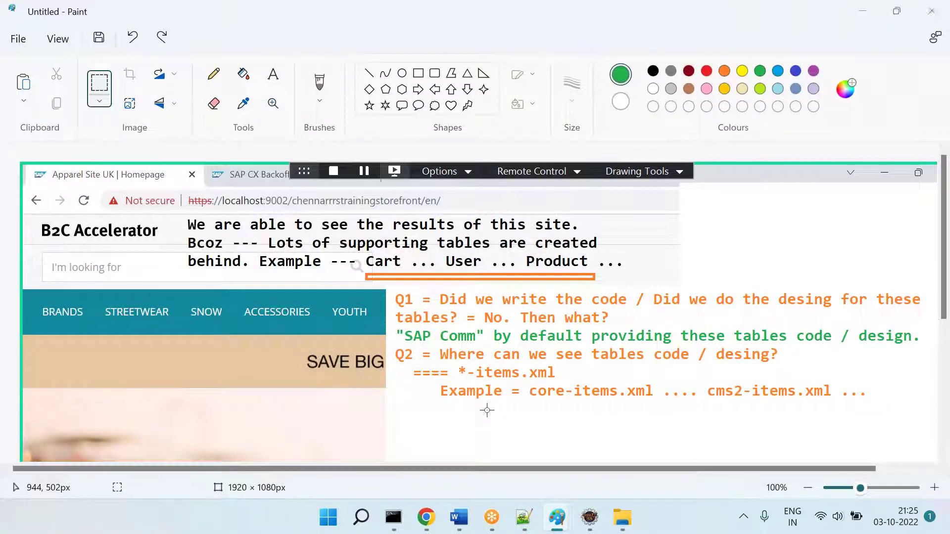
pyautogui.hotkey('alt', 'Tab')
pyautogui.hotkey('alt', 'Tab')
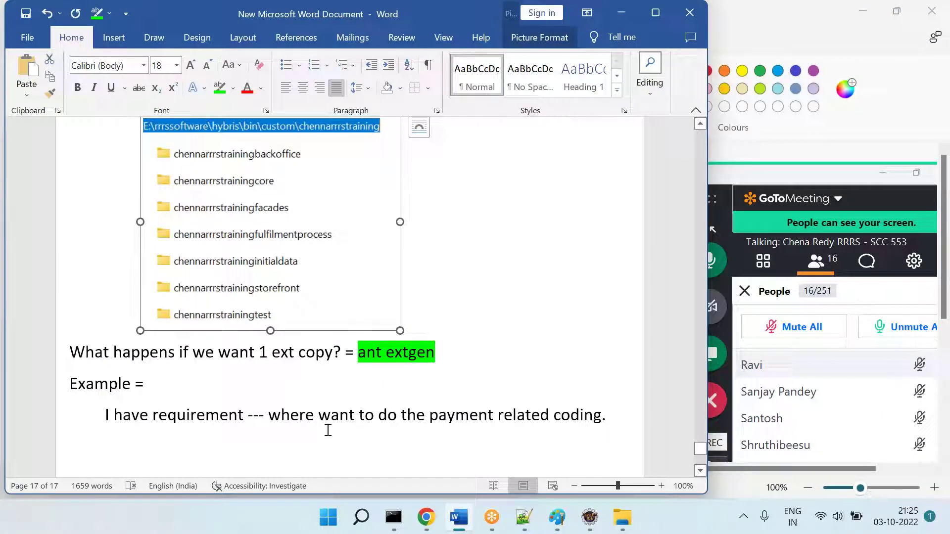
# Step: Review the payment-coding phrase and 'ant extgen', then place the caret on a new line below
pyautogui.moveTo(278, 416); pyautogui.dragTo(590, 411)
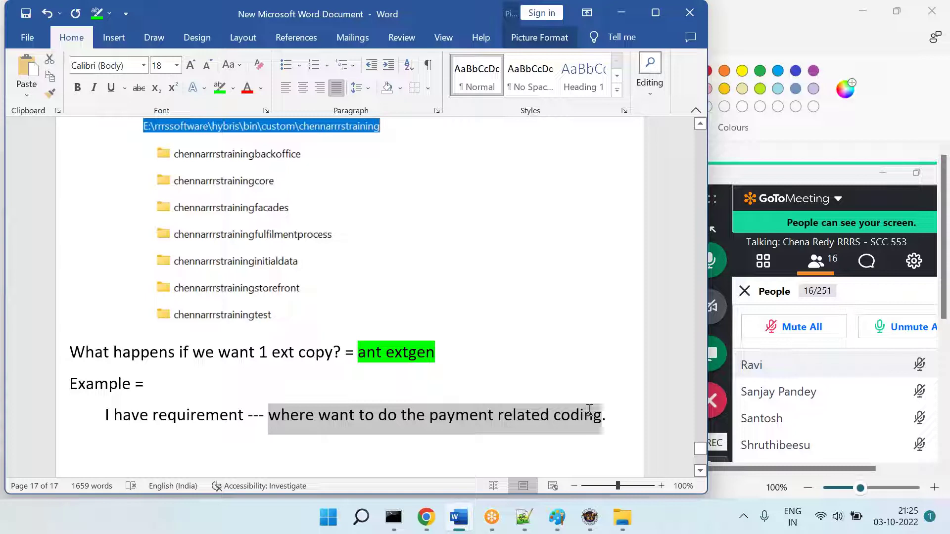
pyautogui.moveTo(589, 411); pyautogui.dragTo(599, 409)
pyautogui.click(406, 375)
pyautogui.moveTo(359, 357); pyautogui.dragTo(441, 353)
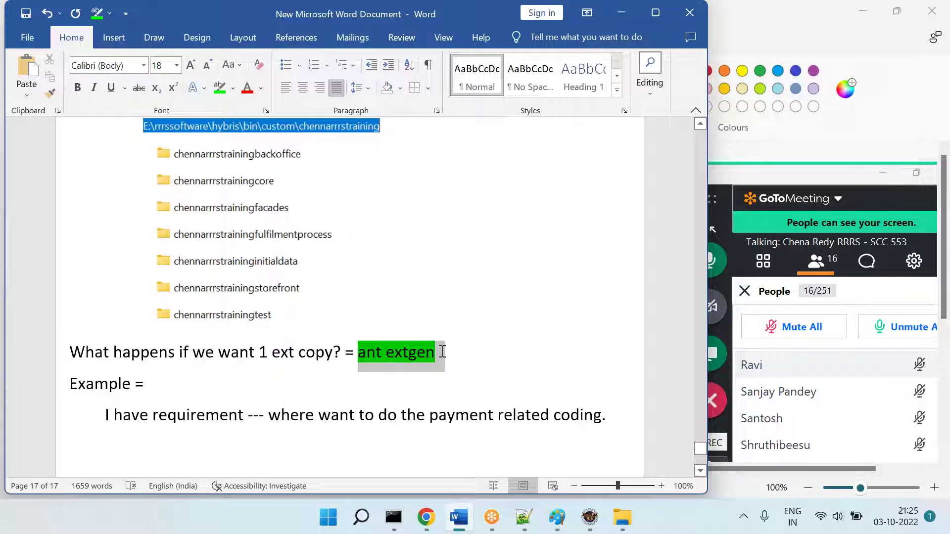
pyautogui.click(342, 446)
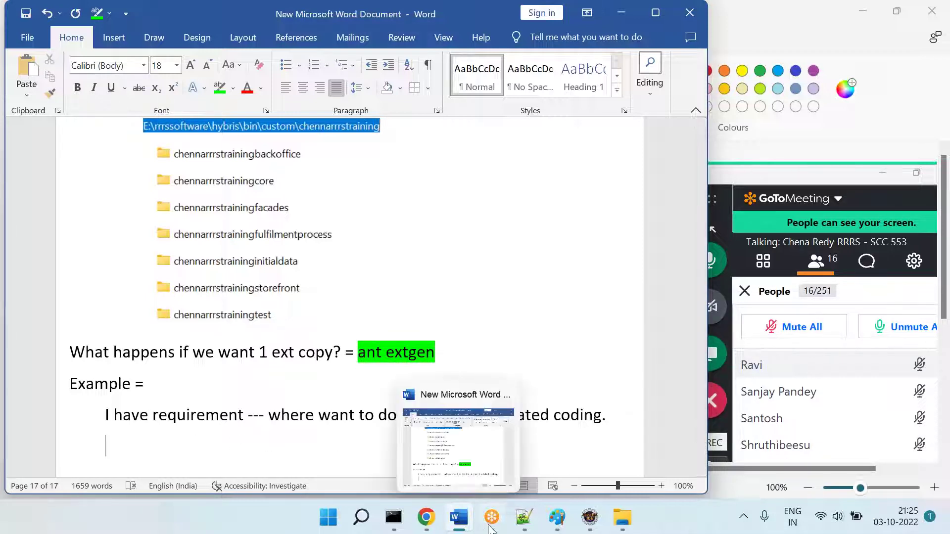
# Step: Navigate File Explorer to hybris\bin\platform
pyautogui.click(623, 517)
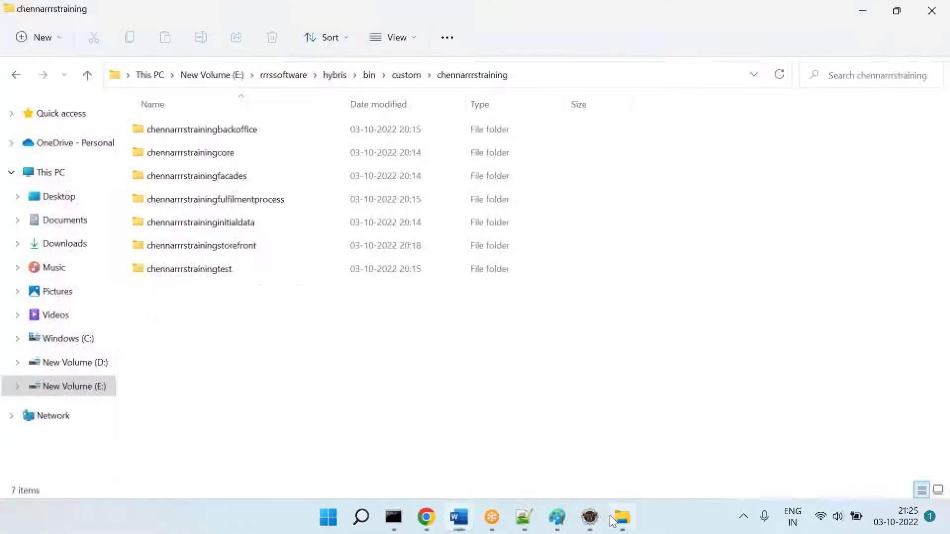
pyautogui.click(277, 75)
pyautogui.doubleClick(156, 154)
pyautogui.doubleClick(159, 131)
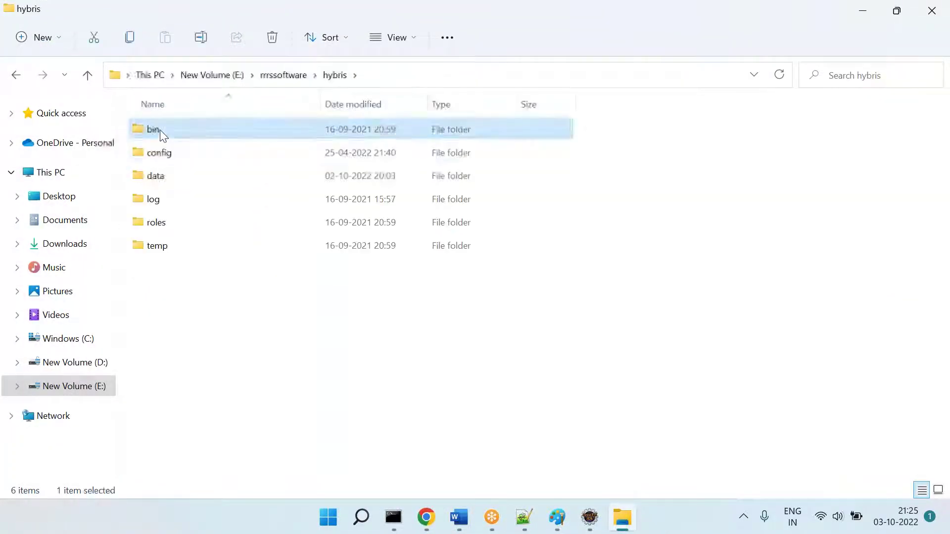
pyautogui.doubleClick(174, 176)
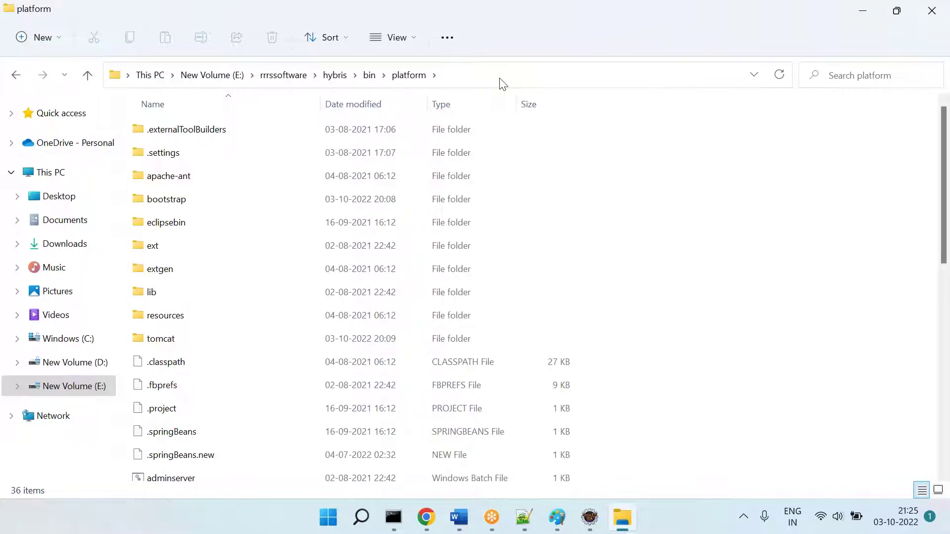
# Step: Open a command prompt in the platform folder with 'ant extgen' typed at the prompt
pyautogui.click(502, 84)
pyautogui.write('cmd')
pyautogui.press('Return')
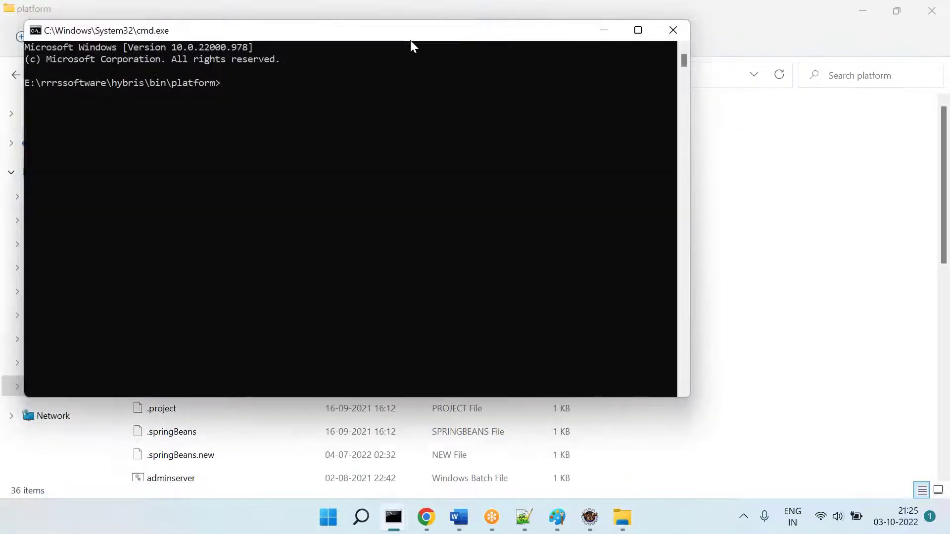
pyautogui.moveTo(411, 40); pyautogui.dragTo(429, 133)
pyautogui.write('ant extgen')
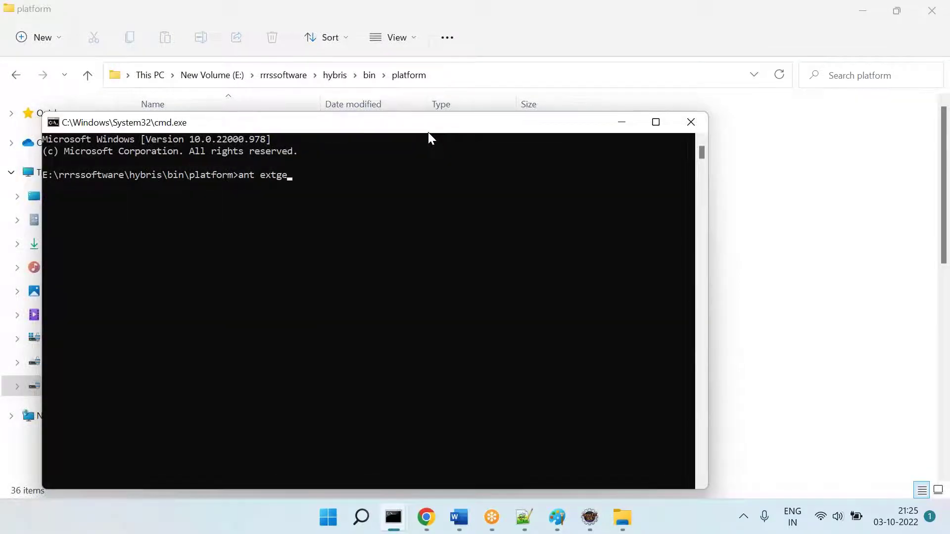
pyautogui.click(524, 518)
# Step: Write 'Step 1 = ant extgen' in the Word notes, then execute ant extgen in the command prompt
pyautogui.click(459, 518)
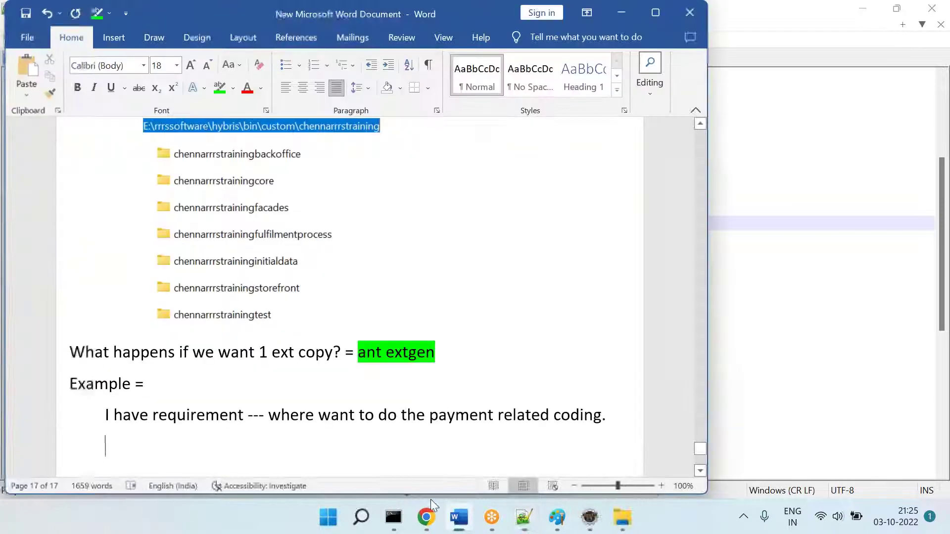
pyautogui.write('Step 1 = ')
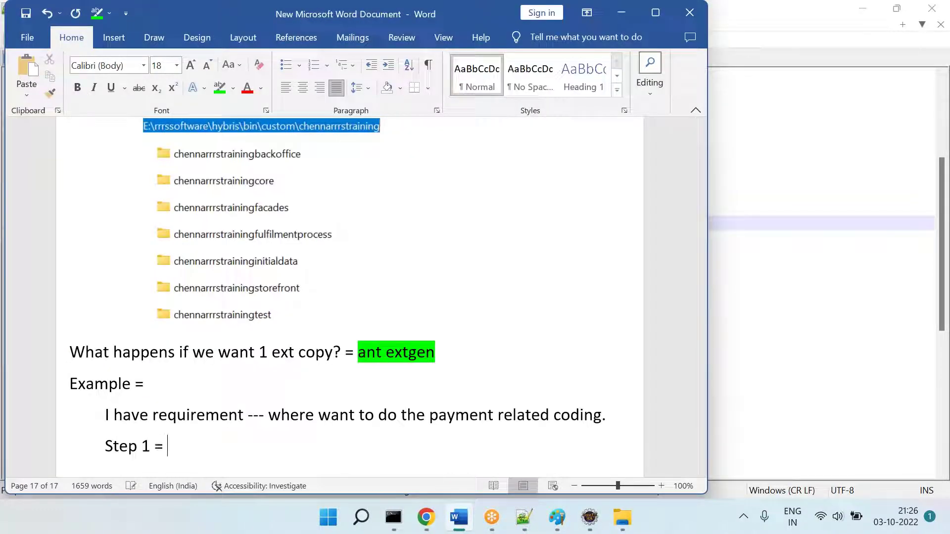
pyautogui.write('ant extgen')
pyautogui.press('Return')
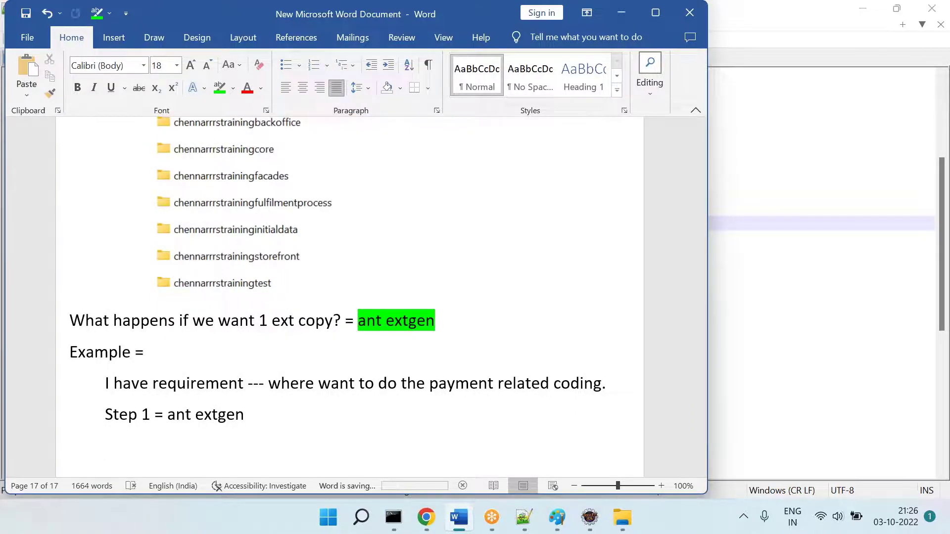
pyautogui.hotkey('alt', 'Tab')
pyautogui.hotkey('alt', 'Tab')
pyautogui.press('Return')
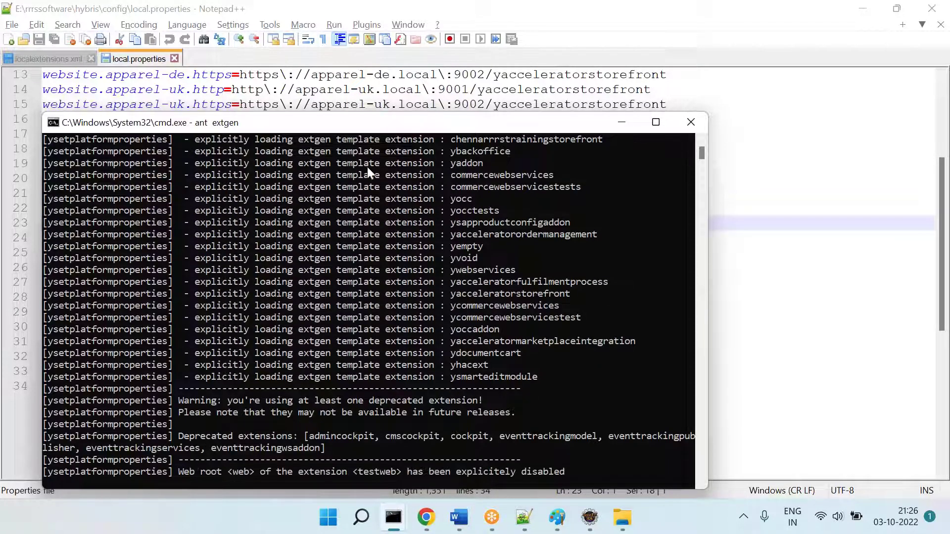
# Step: Raise the command prompt window and mark the list of available templates
pyautogui.moveTo(419, 131); pyautogui.dragTo(409, 33)
pyautogui.moveTo(313, 343); pyautogui.dragTo(494, 470)
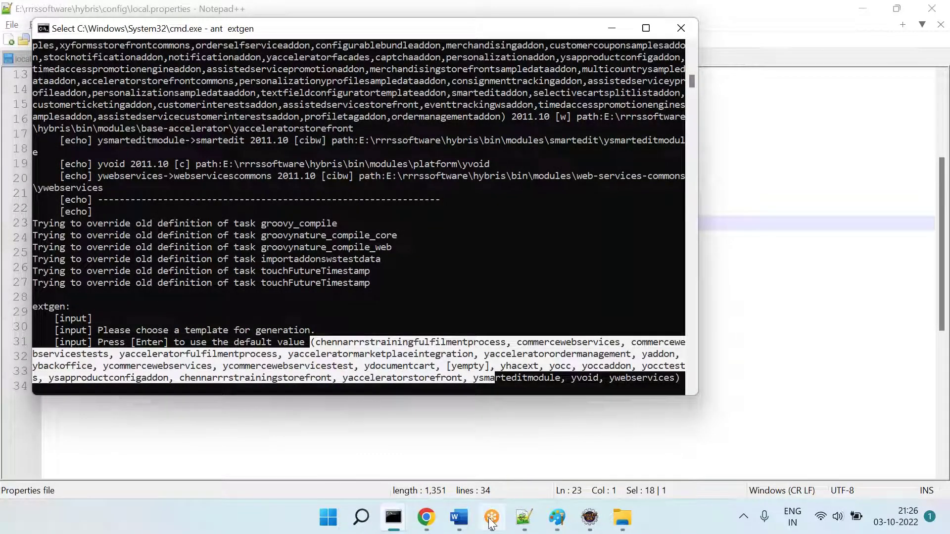
pyautogui.click(459, 518)
# Step: Write 'Step 2 = choose the template [ext]' in Word while checking the template list
pyautogui.write('Step 2 =')
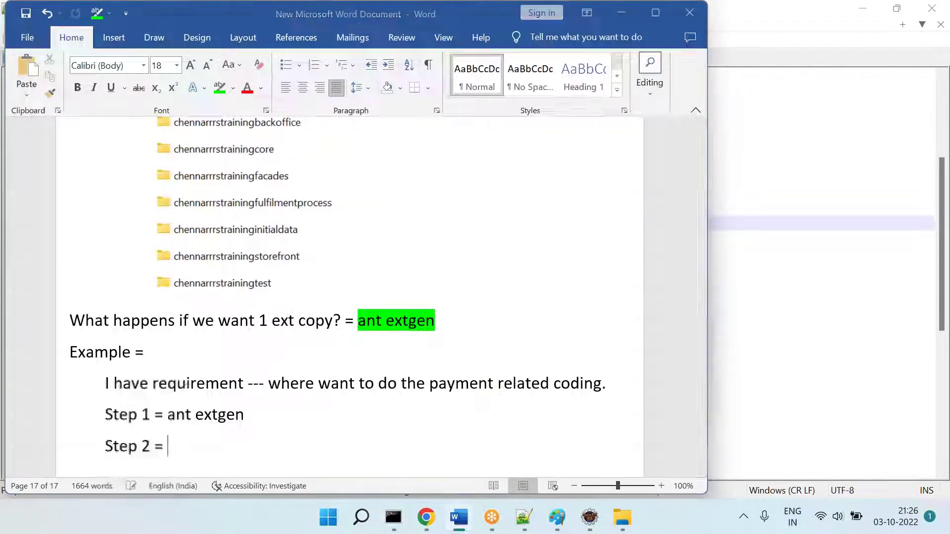
pyautogui.hotkey('alt', 'Tab')
pyautogui.hotkey('alt', 'Tab')
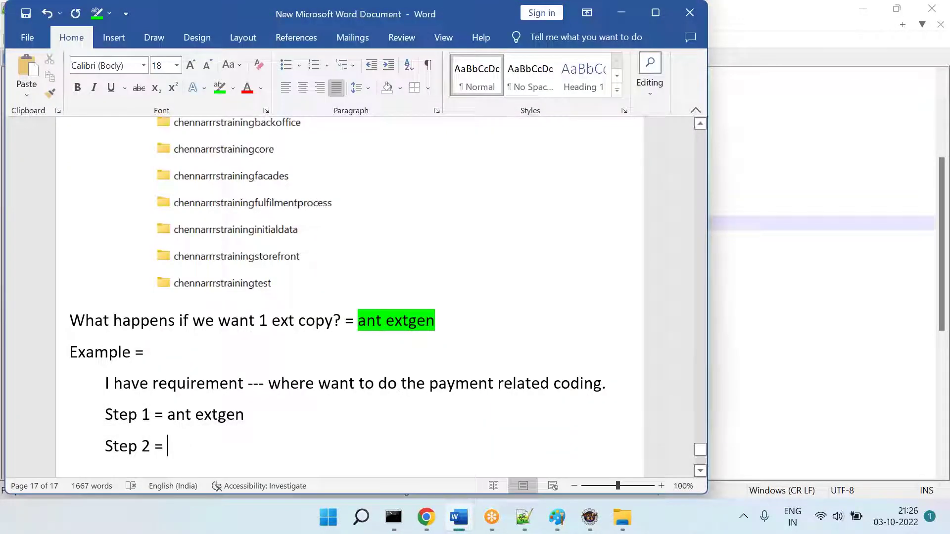
pyautogui.write('choose the')
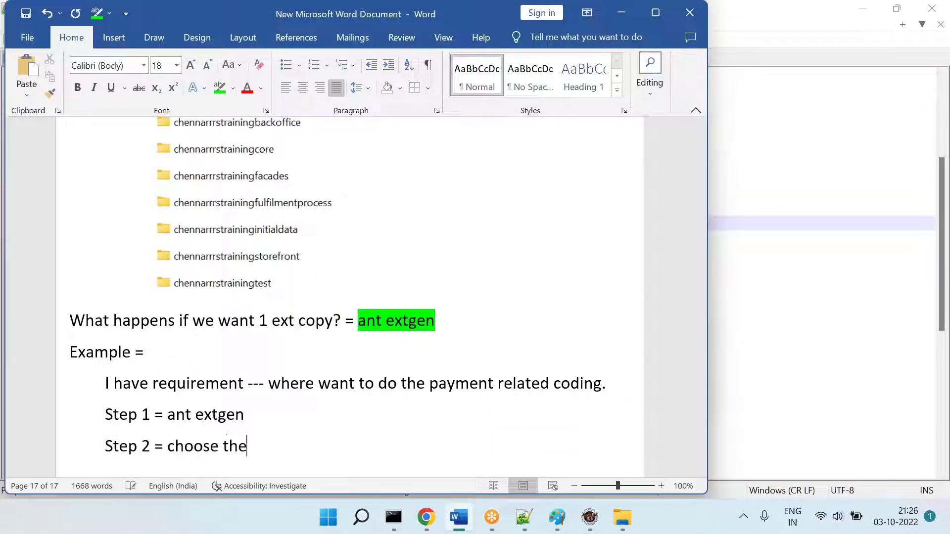
pyautogui.write(' tempalte [ext]')
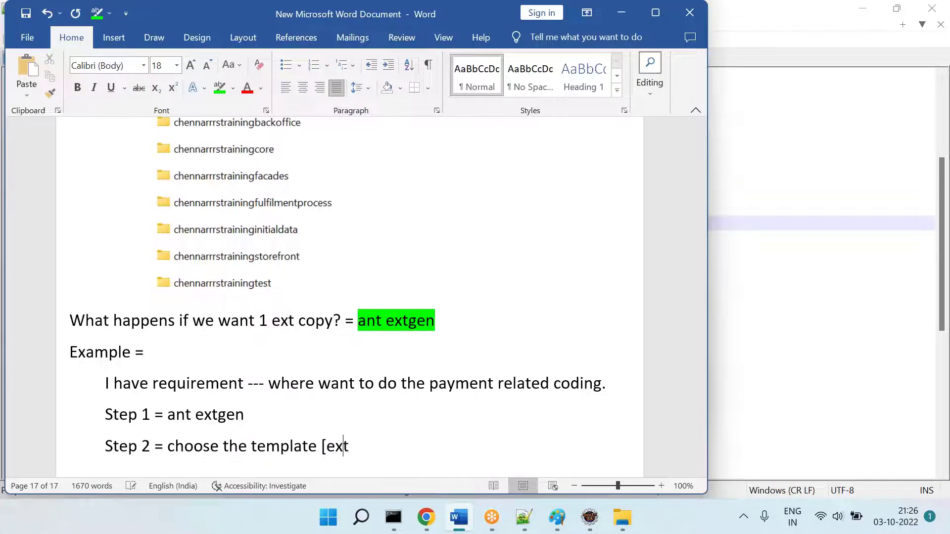
pyautogui.press('Return')
pyautogui.hotkey('alt', 'Tab')
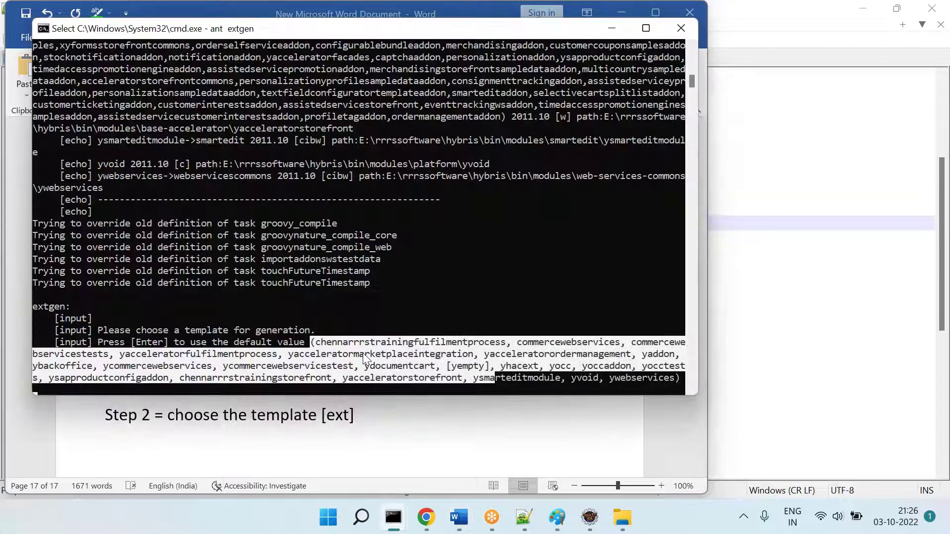
pyautogui.click(361, 353)
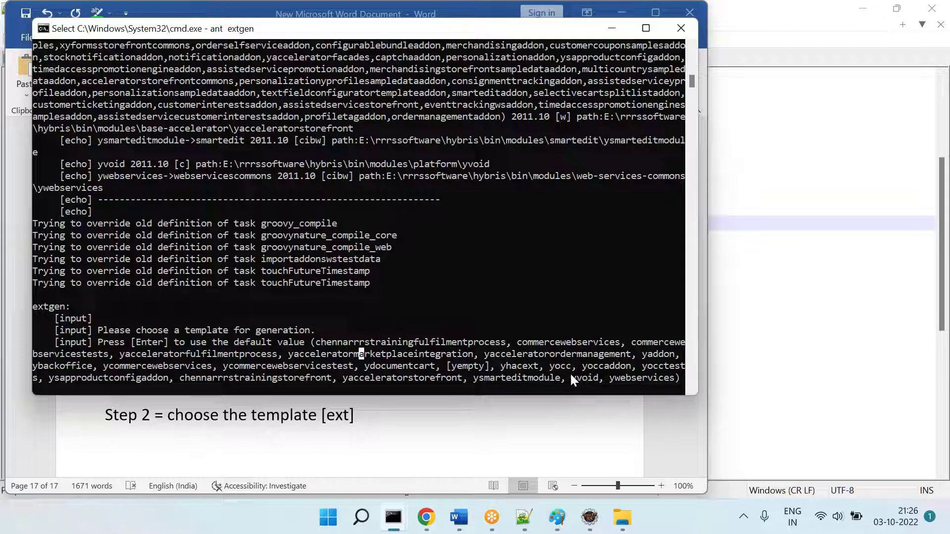
pyautogui.click(551, 367)
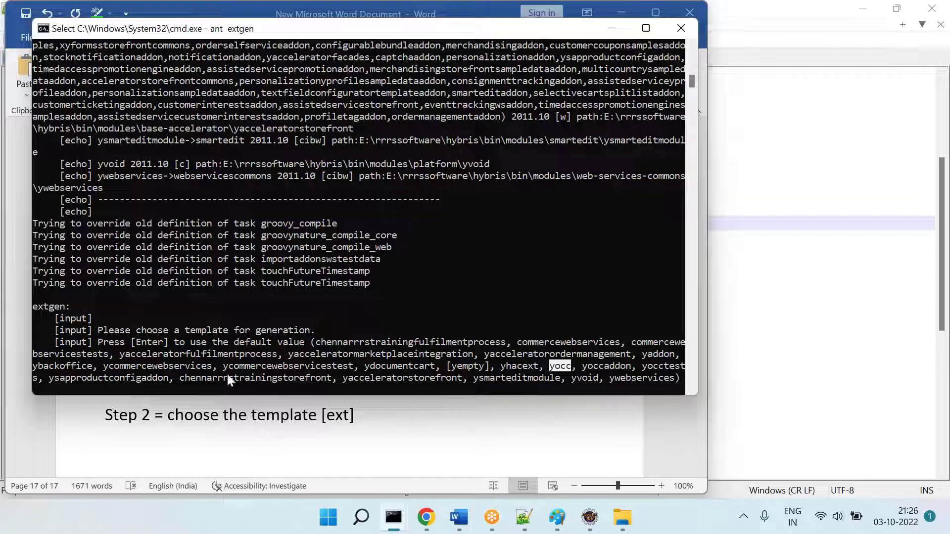
pyautogui.moveTo(223, 366); pyautogui.dragTo(309, 366)
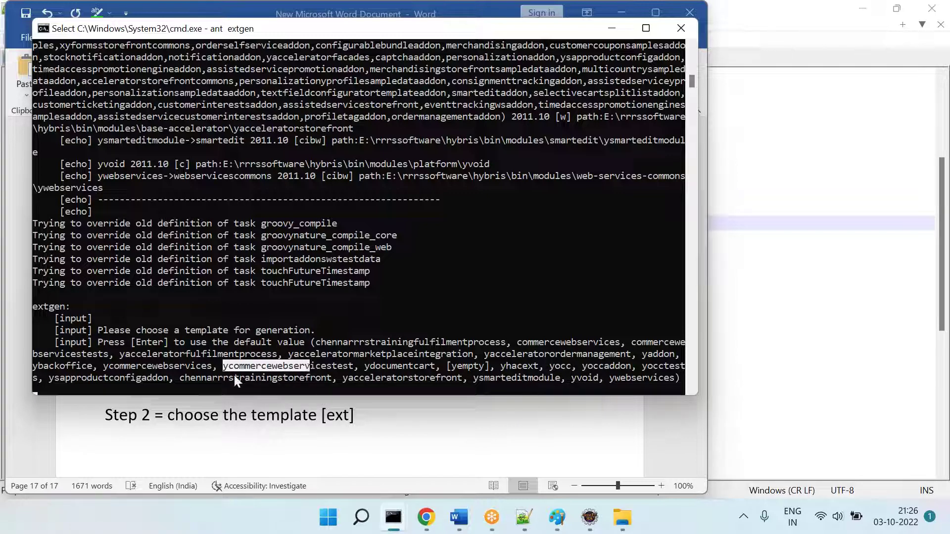
pyautogui.moveTo(105, 367); pyautogui.dragTo(186, 363)
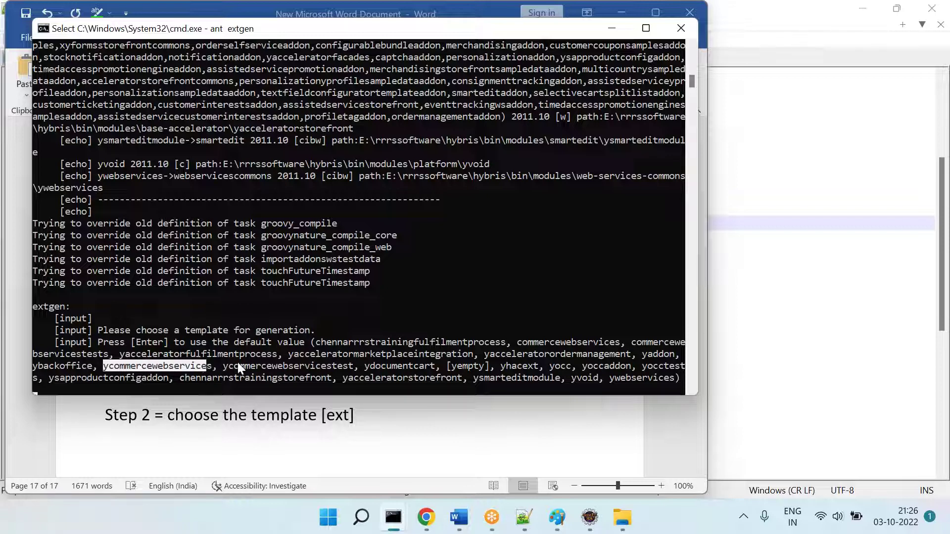
pyautogui.moveTo(237, 366); pyautogui.dragTo(303, 367)
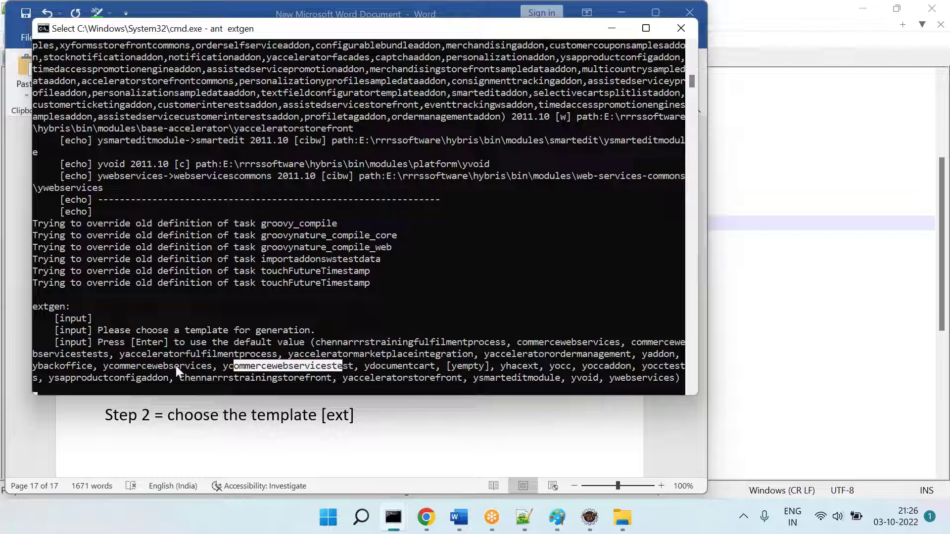
pyautogui.moveTo(92, 366); pyautogui.dragTo(46, 365)
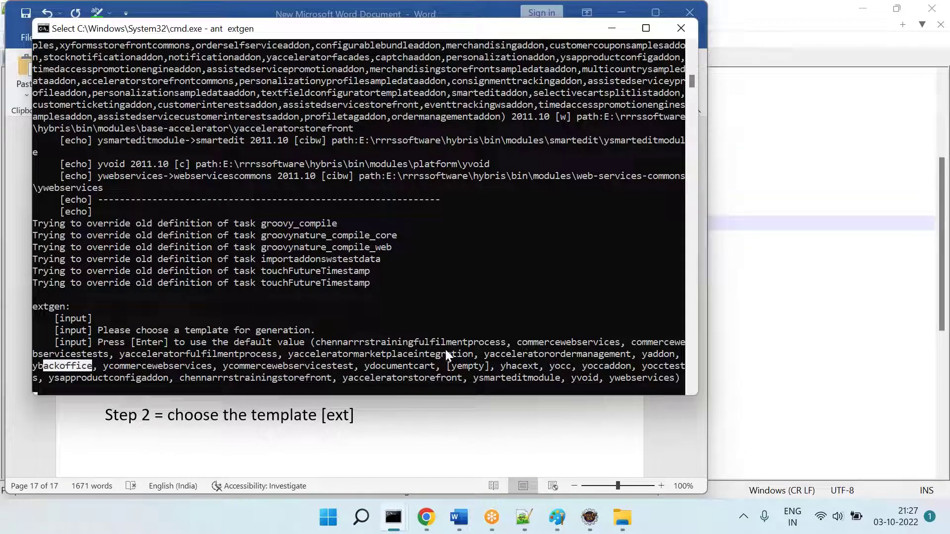
pyautogui.moveTo(351, 345); pyautogui.dragTo(489, 340)
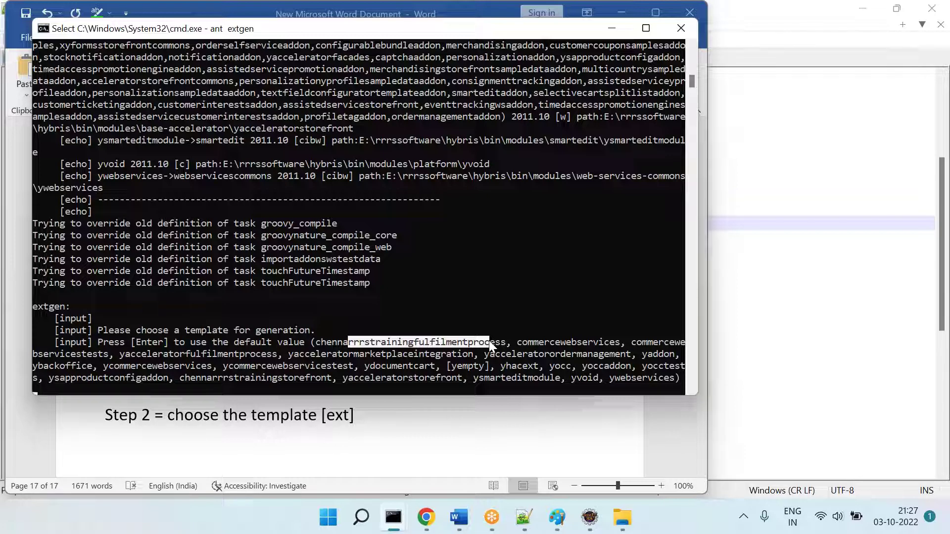
pyautogui.moveTo(445, 367); pyautogui.dragTo(488, 367)
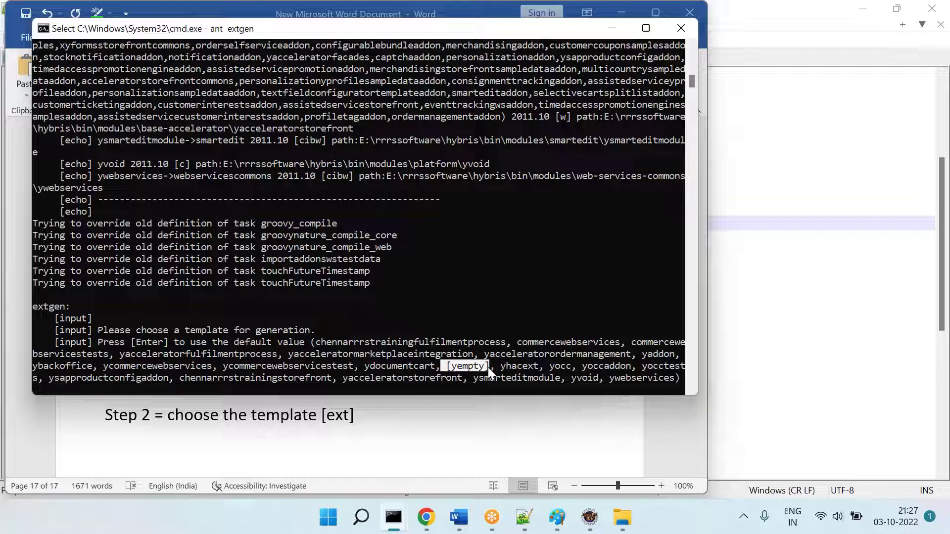
# Step: Accept the default yempty template for the new extension
pyautogui.click(488, 368)
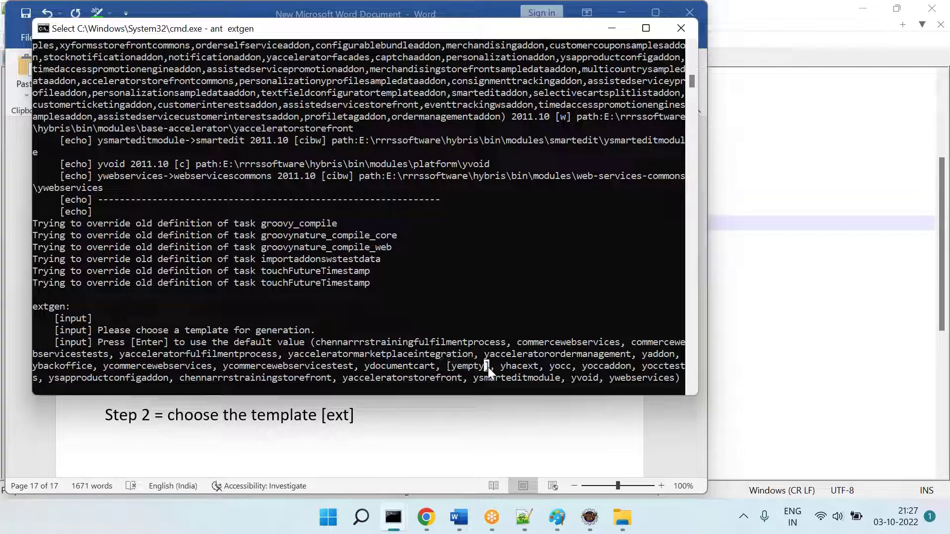
pyautogui.moveTo(447, 367); pyautogui.dragTo(491, 367)
pyautogui.click(477, 367)
pyautogui.press('Escape')
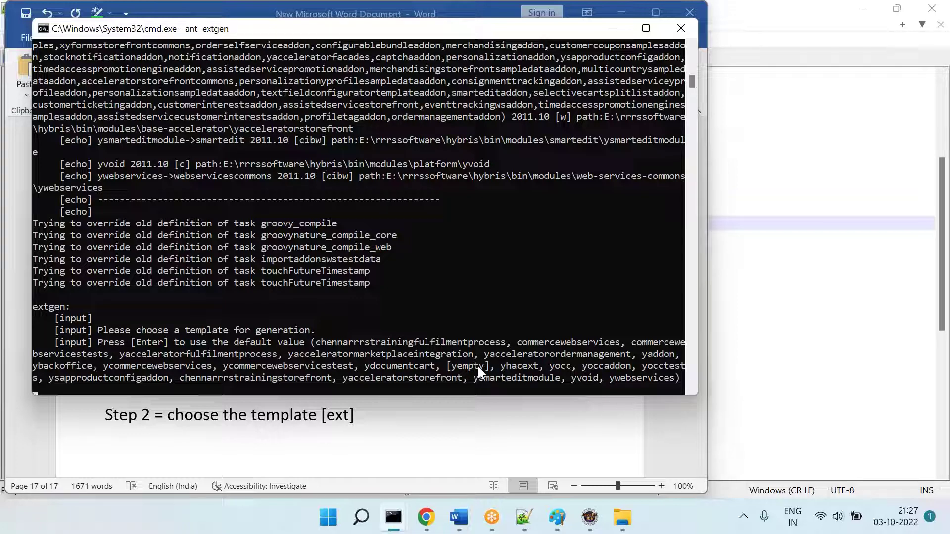
pyautogui.press('Return')
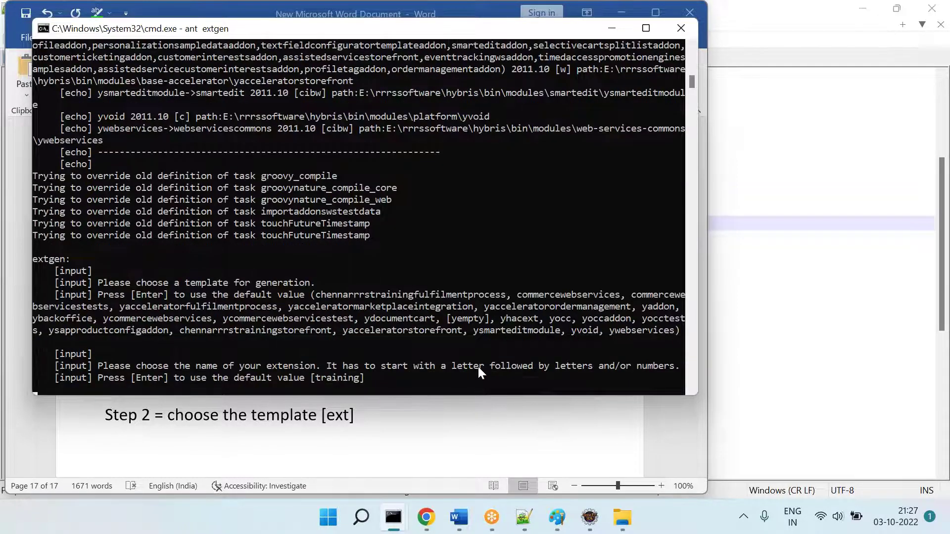
# Step: Name the extension chennapayment with package com.chenna.payment
pyautogui.write('chennapayment')
pyautogui.press('Return')
pyautogui.write('com')
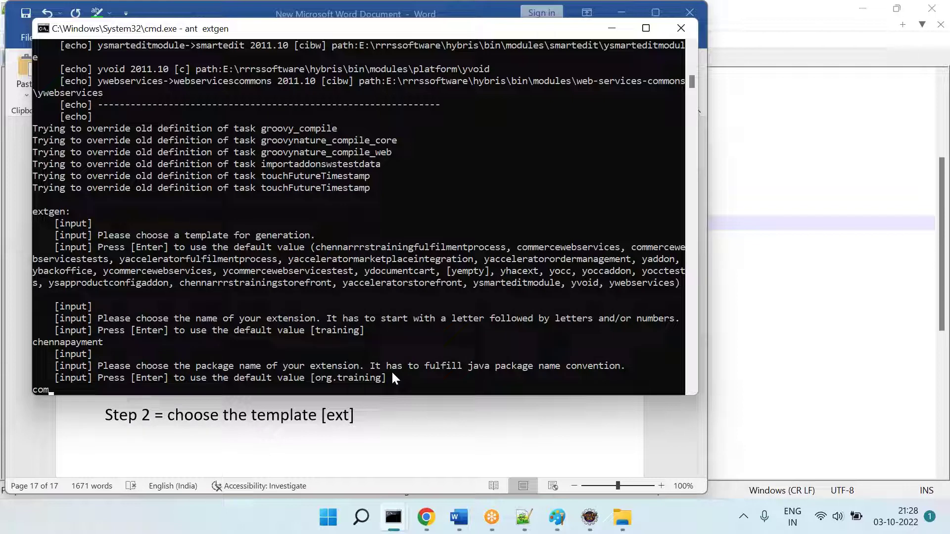
pyautogui.write('.chenna.payment')
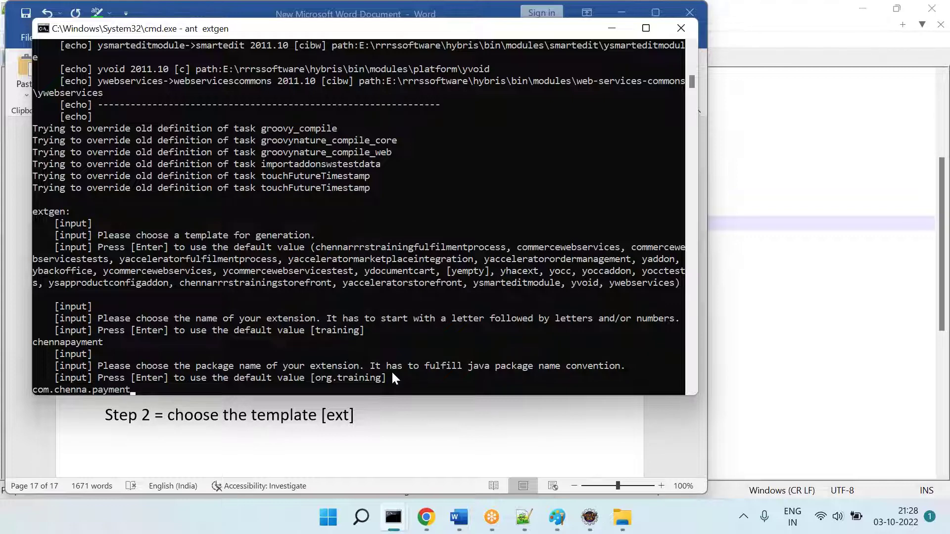
pyautogui.press('Return')
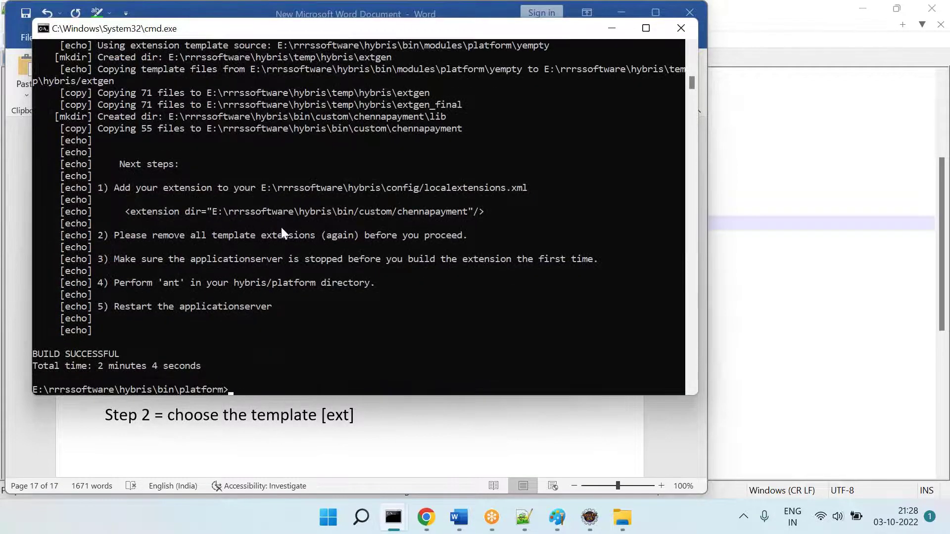
# Step: Select the hybris\config/localextensions.xml path in the next-steps output
pyautogui.moveTo(137, 187); pyautogui.dragTo(241, 319)
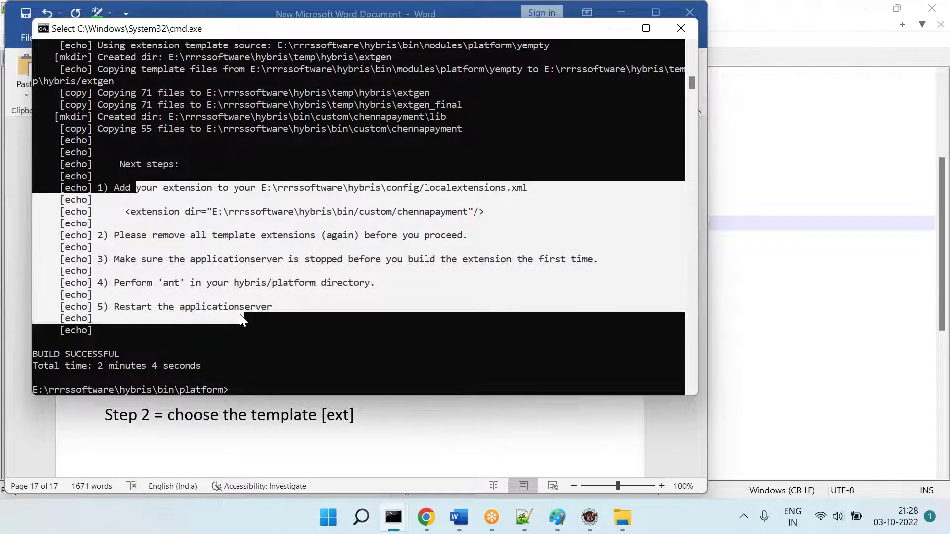
pyautogui.click(289, 294)
pyautogui.moveTo(353, 188); pyautogui.dragTo(506, 197)
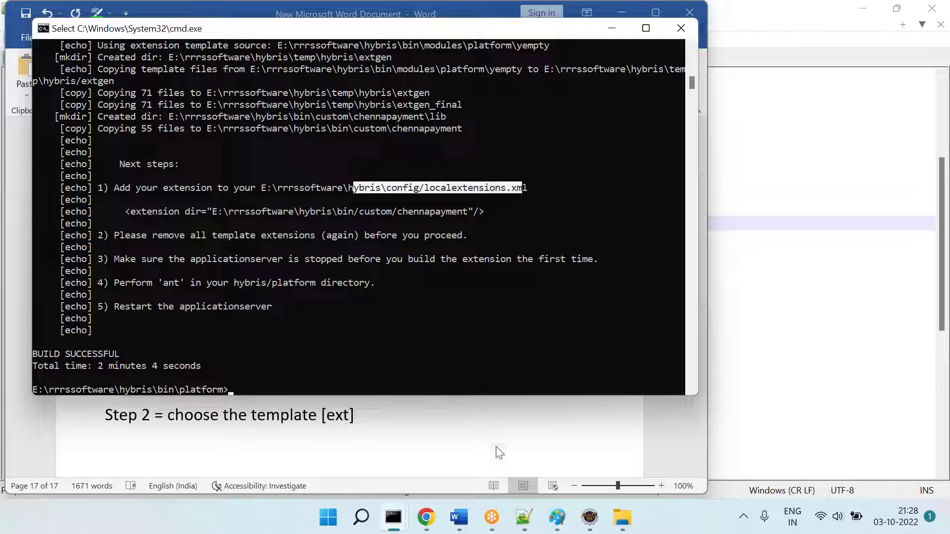
# Step: Browse the new chennapayment extension down to src\com\chenna\payment
pyautogui.click(590, 511)
pyautogui.click(623, 521)
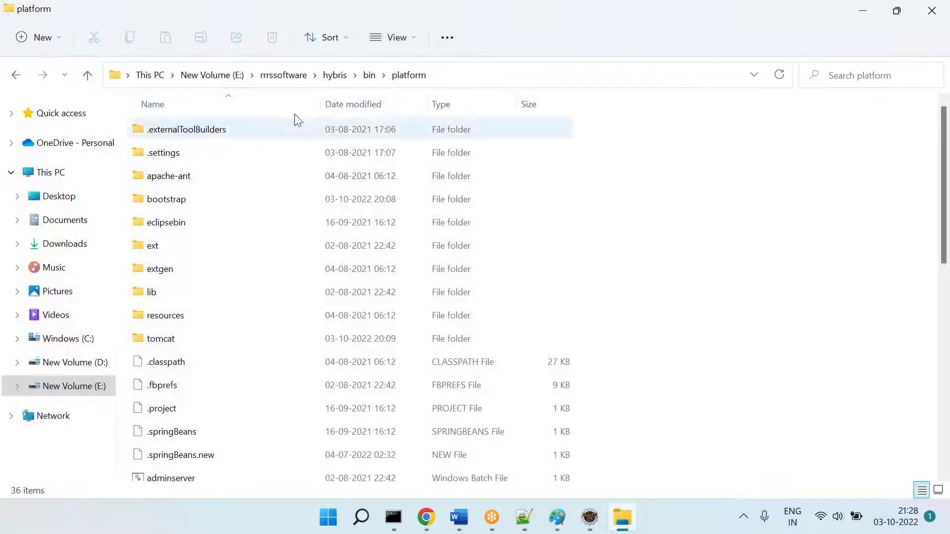
pyautogui.click(286, 75)
pyautogui.doubleClick(165, 153)
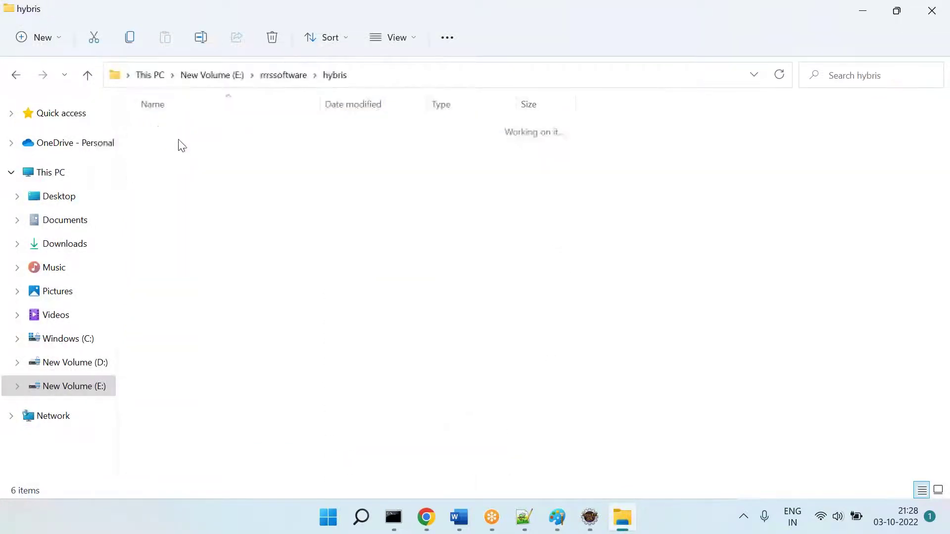
pyautogui.doubleClick(167, 132)
pyautogui.doubleClick(168, 130)
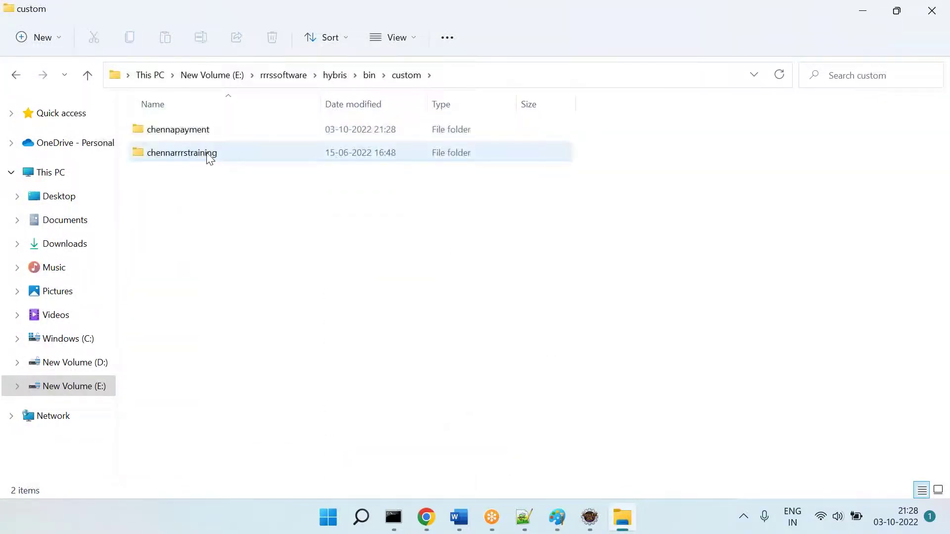
pyautogui.click(180, 131)
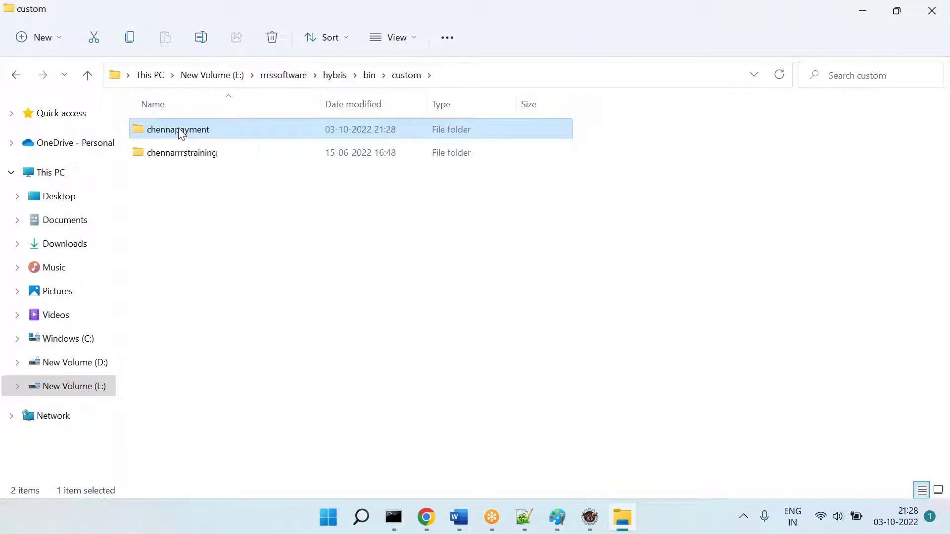
pyautogui.doubleClick(181, 132)
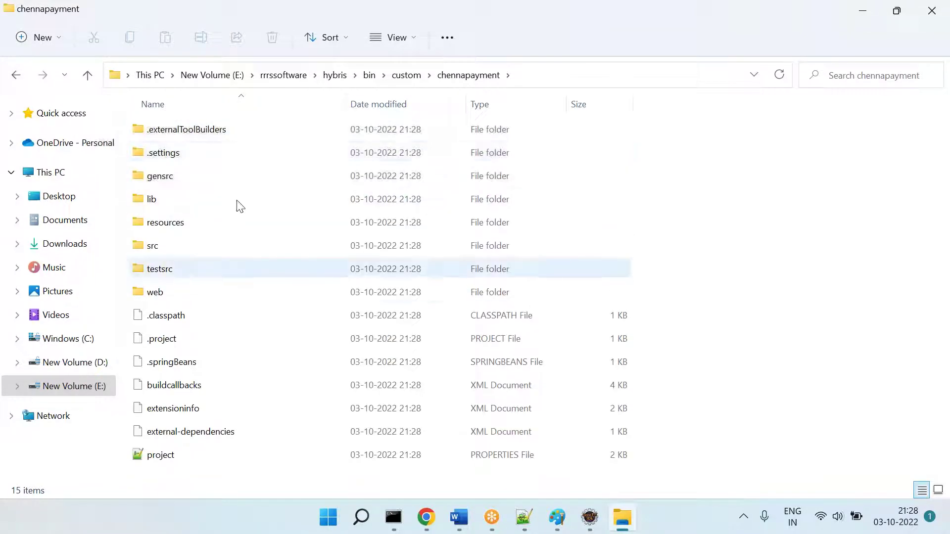
pyautogui.doubleClick(169, 245)
pyautogui.doubleClick(159, 131)
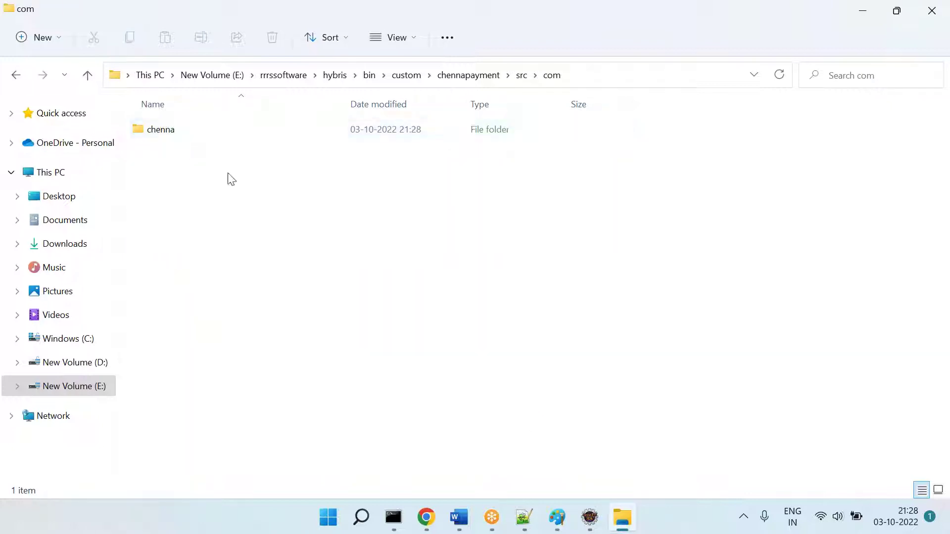
pyautogui.doubleClick(188, 135)
pyautogui.doubleClick(168, 131)
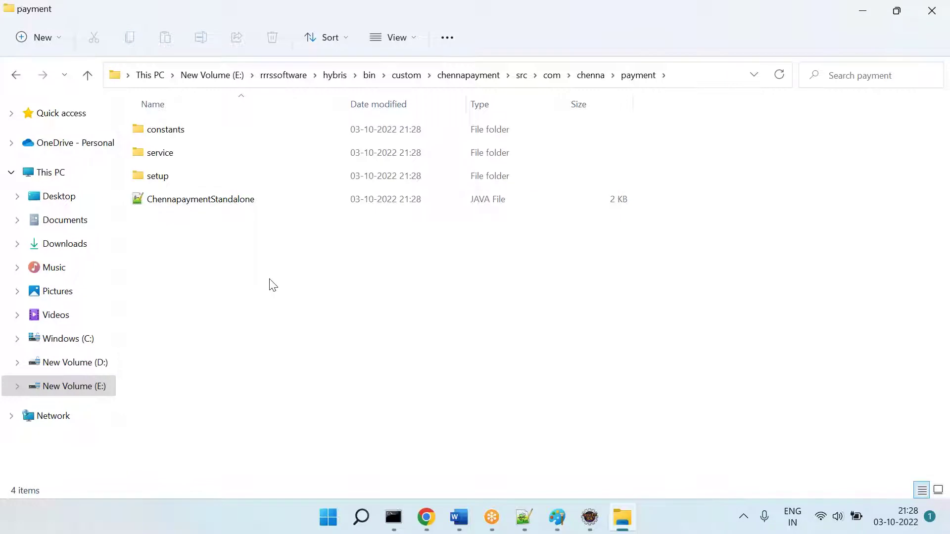
# Step: Go to hybris\config and show all context-menu options for localextensions.xml
pyautogui.click(408, 78)
pyautogui.rightClick(193, 124)
pyautogui.click(273, 138)
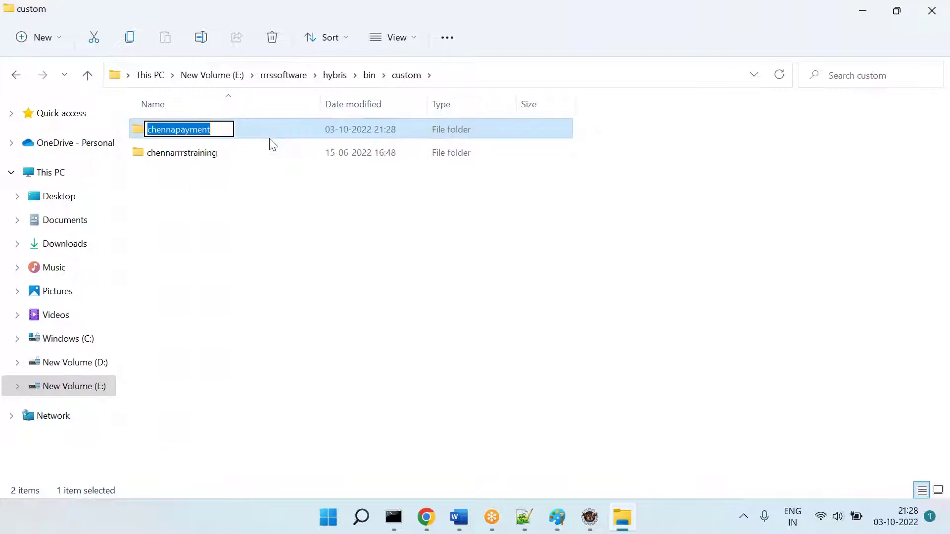
pyautogui.click(292, 75)
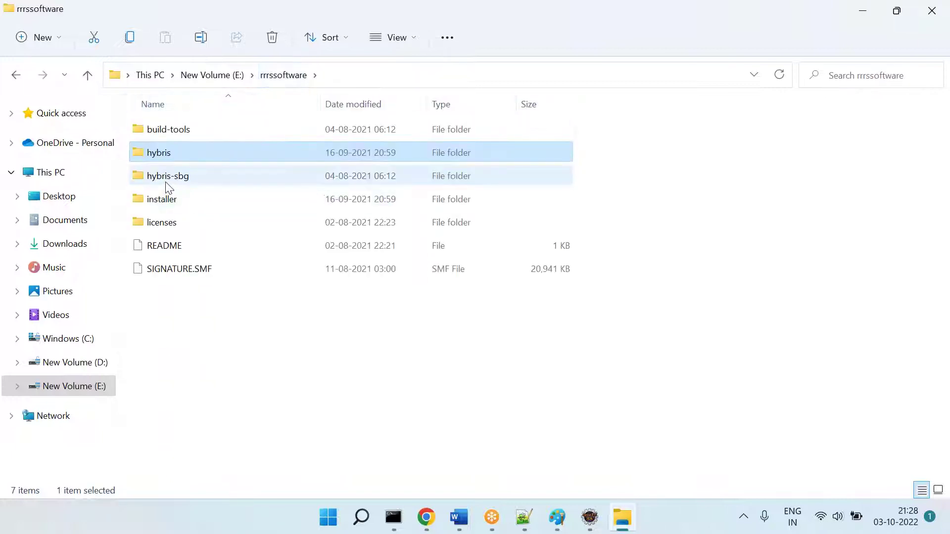
pyautogui.doubleClick(159, 154)
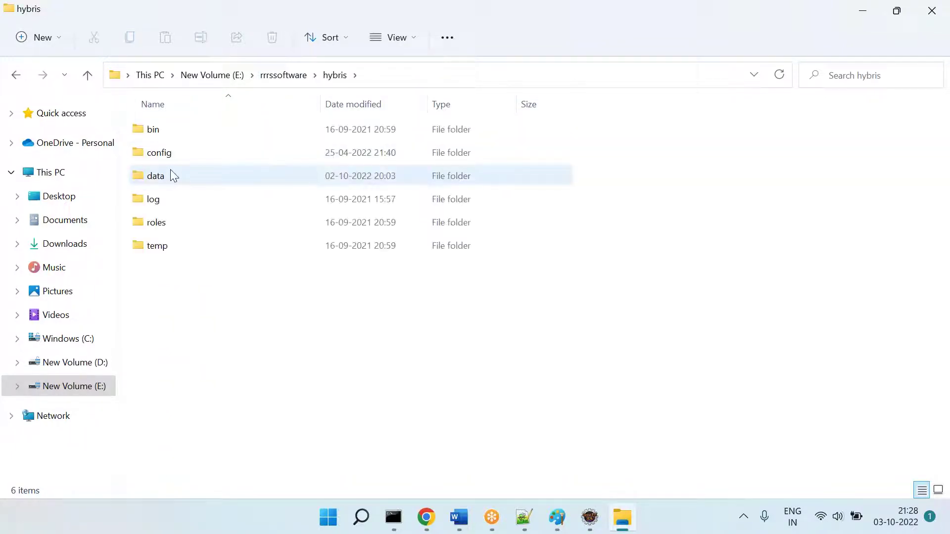
pyautogui.doubleClick(165, 163)
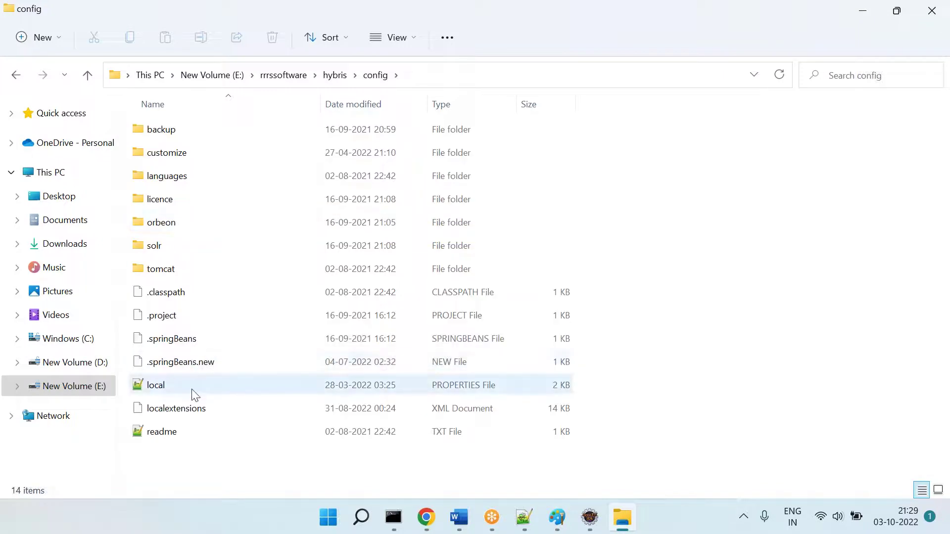
pyautogui.click(184, 408)
pyautogui.rightClick(184, 409)
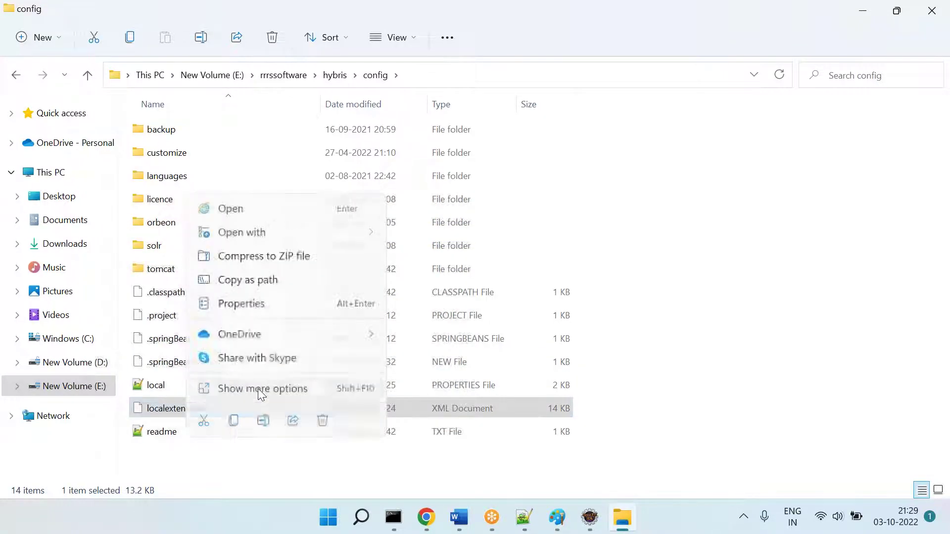
pyautogui.click(259, 389)
# Step: Open localextensions.xml in Notepad++ and start a new entry after line 19
pyautogui.click(360, 134)
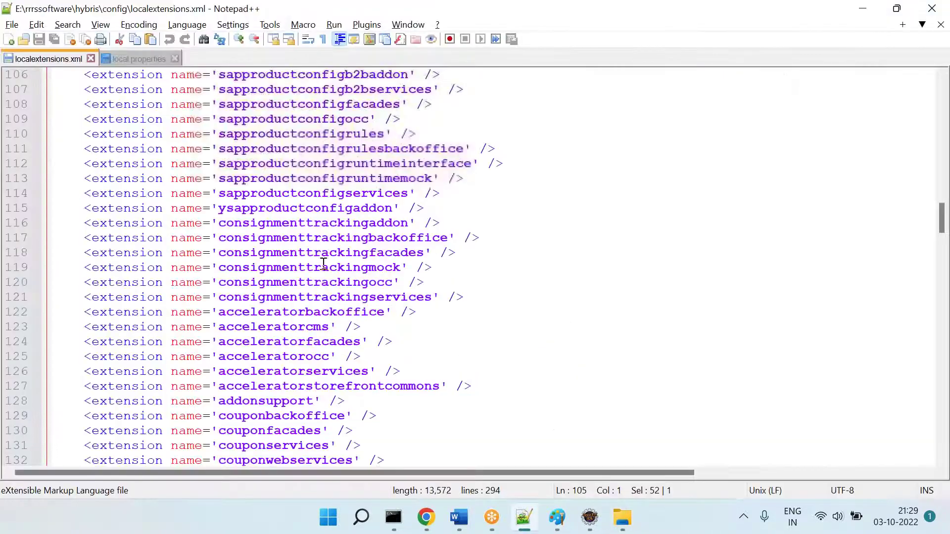
pyautogui.scroll(20, 313, 258)
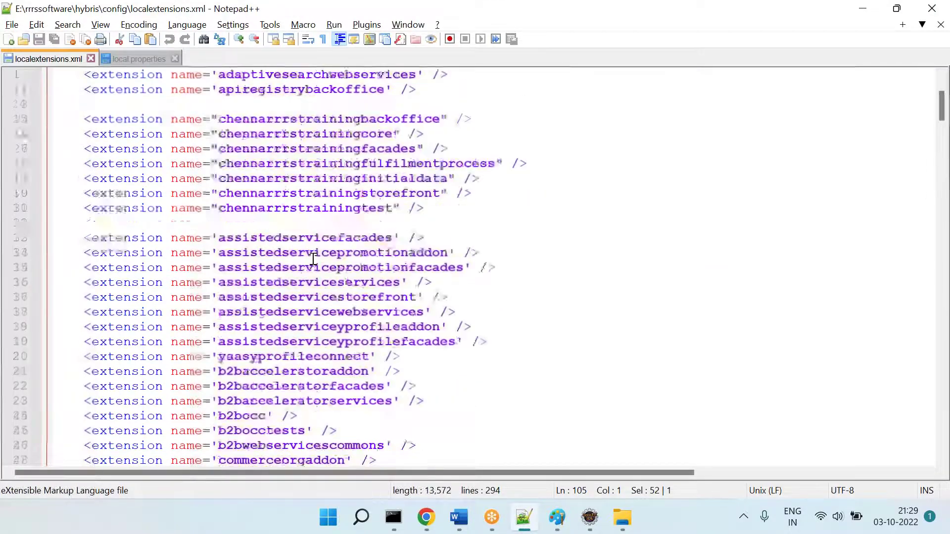
pyautogui.click(462, 341)
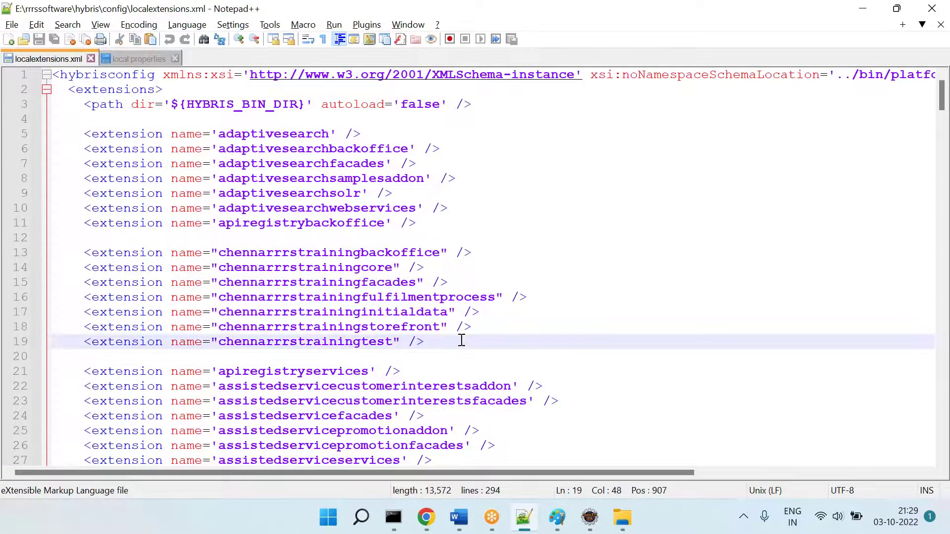
pyautogui.press('Return')
pyautogui.write('<e')
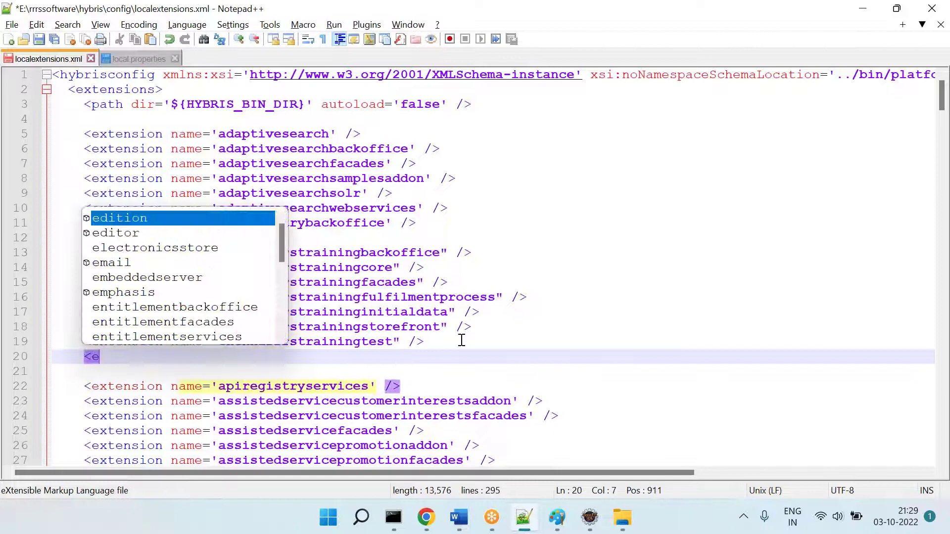
pyautogui.write('xe')
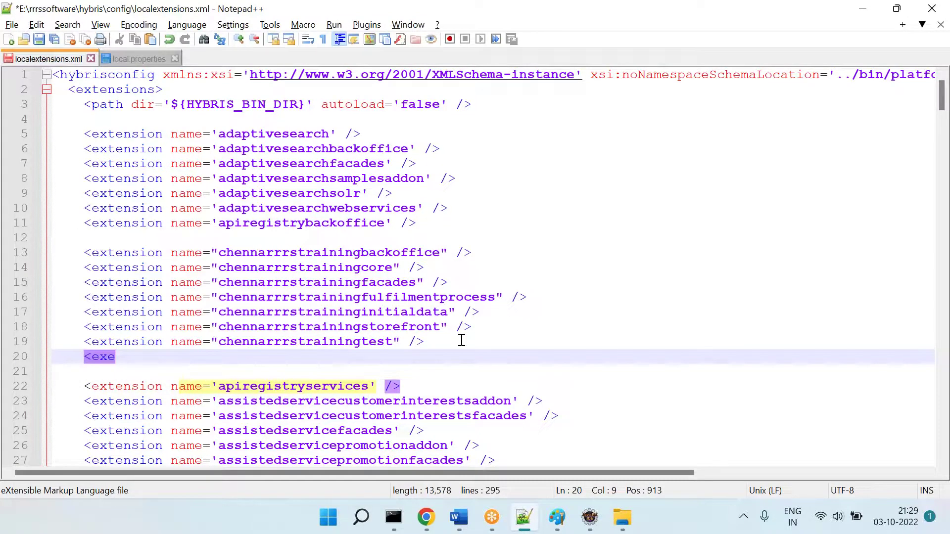
pyautogui.press('Down')
pyautogui.press('BackSpace')
pyautogui.press('BackSpace')
pyautogui.write('te')
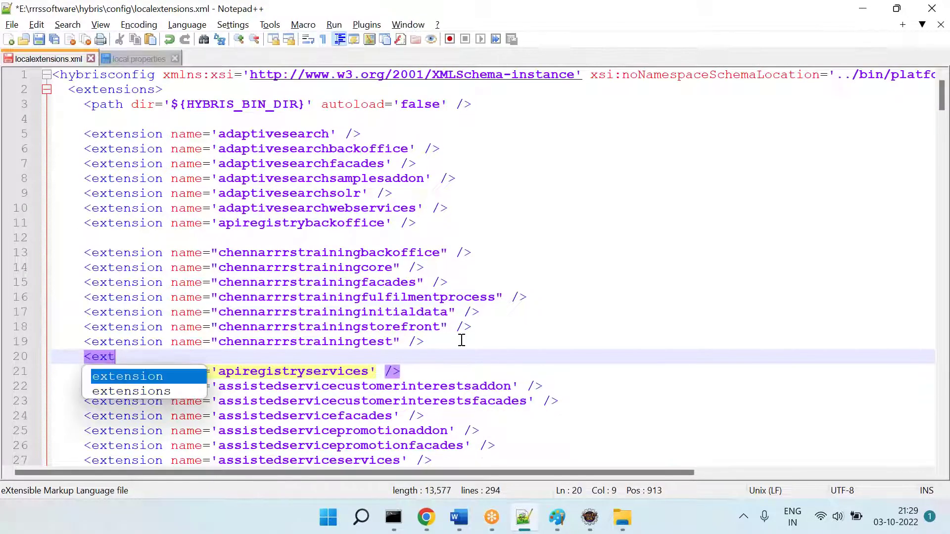
pyautogui.press('Escape')
# Step: Complete <extension name="chennapayment" />, then undo the edits, leaving the file unchanged
pyautogui.press('Return')
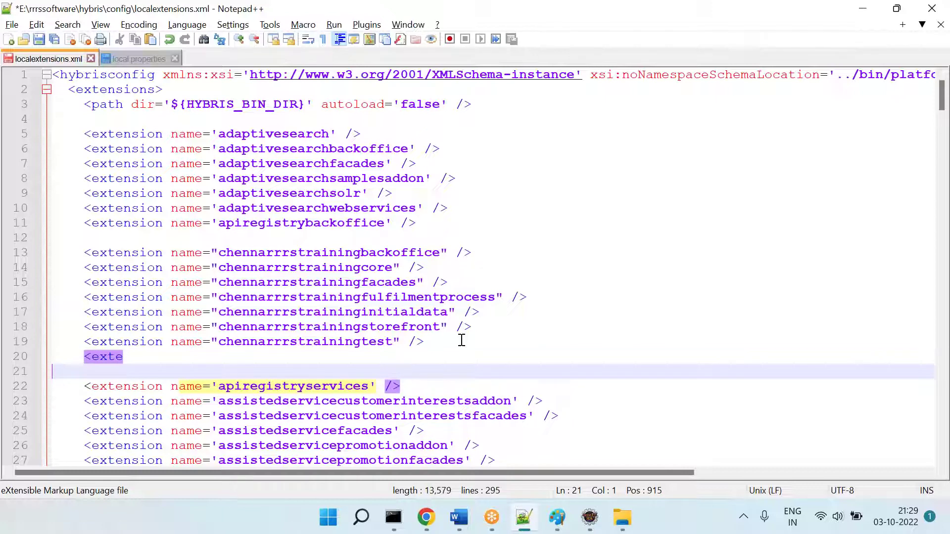
pyautogui.press('BackSpace')
pyautogui.press('Up')
pyautogui.press('Down')
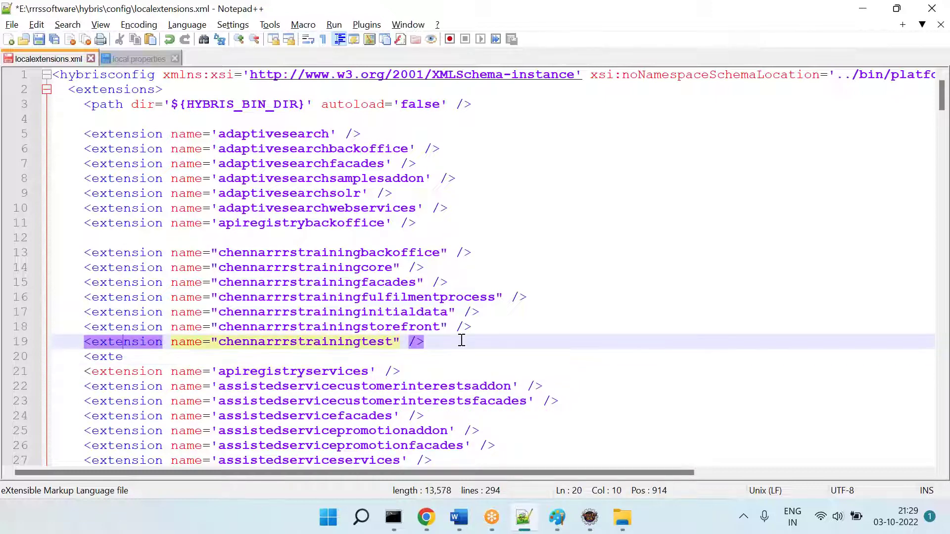
pyautogui.press('Right')
pyautogui.press('Left')
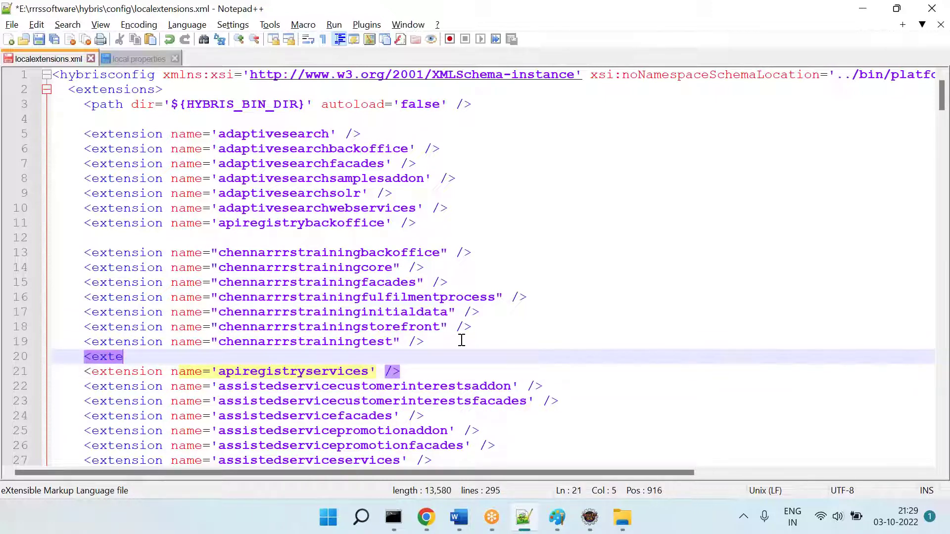
pyautogui.press('Return')
pyautogui.press('Left')
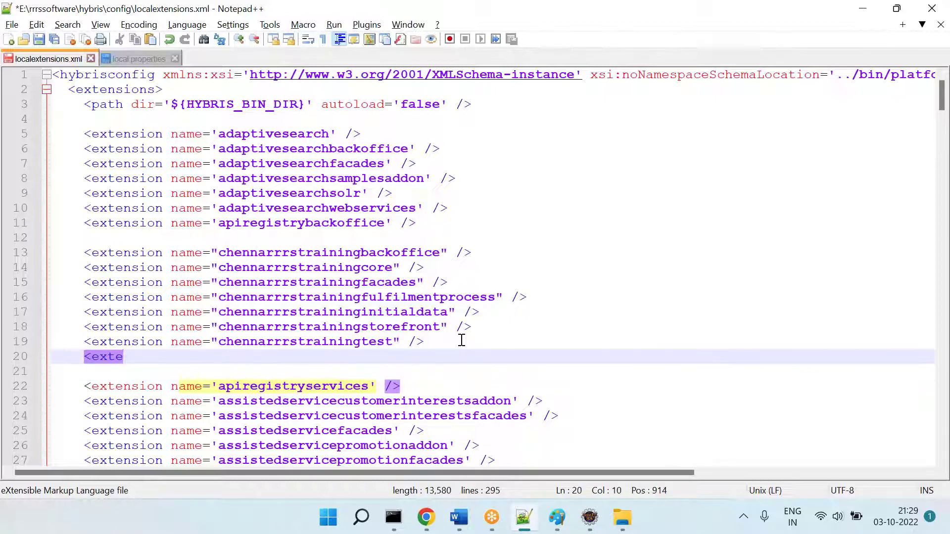
pyautogui.write('nsio')
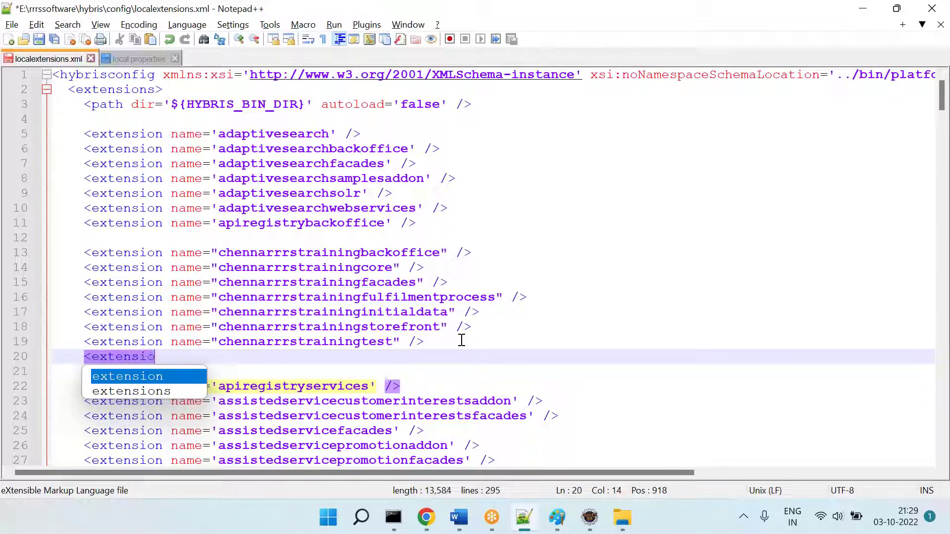
pyautogui.write('n name="chennapayment" ')
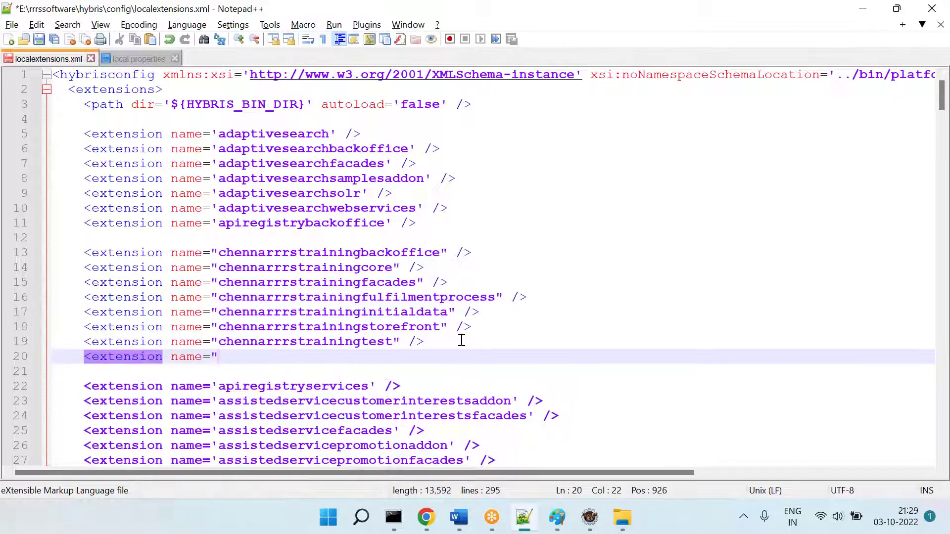
pyautogui.write('/>')
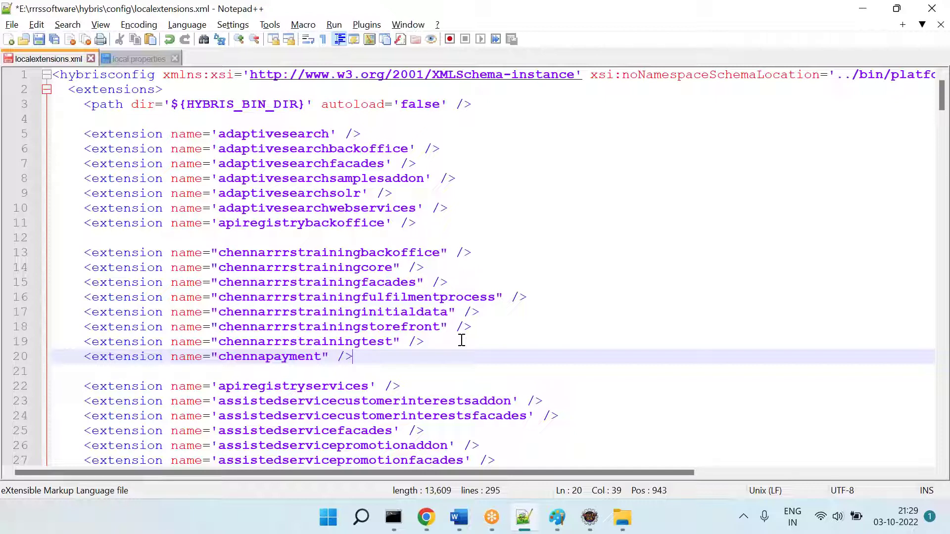
pyautogui.hotkey('ctrl', 'z')
pyautogui.hotkey('ctrl', 'z')
pyautogui.hotkey('ctrl', 'z')
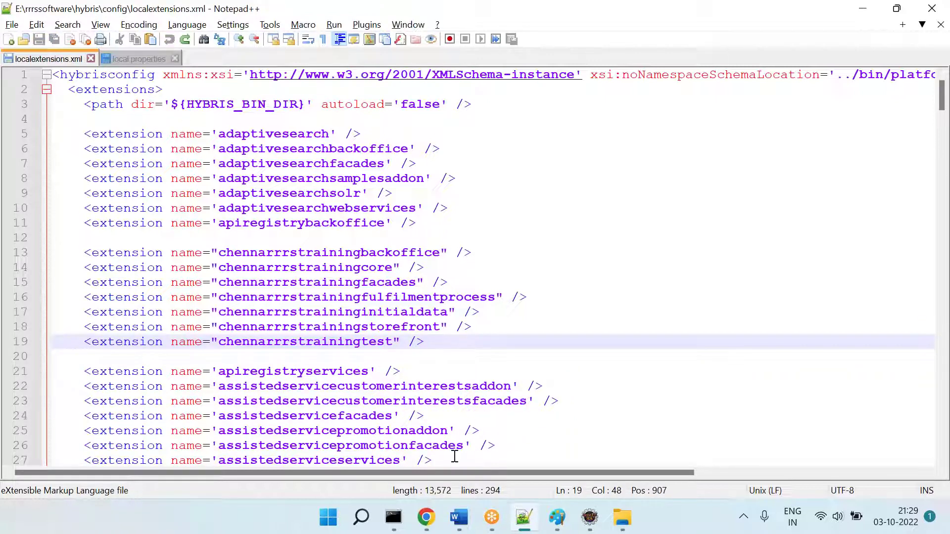
# Step: Browse from rrrssoftware through hybris\bin\custom\chennapayment\src down to the com\chenna\payment package
pyautogui.click(616, 529)
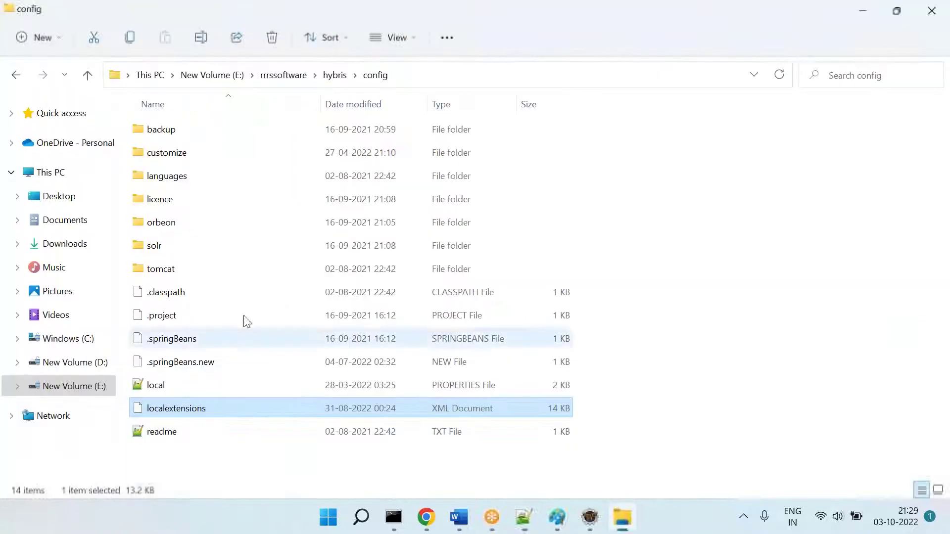
pyautogui.click(286, 75)
pyautogui.doubleClick(156, 156)
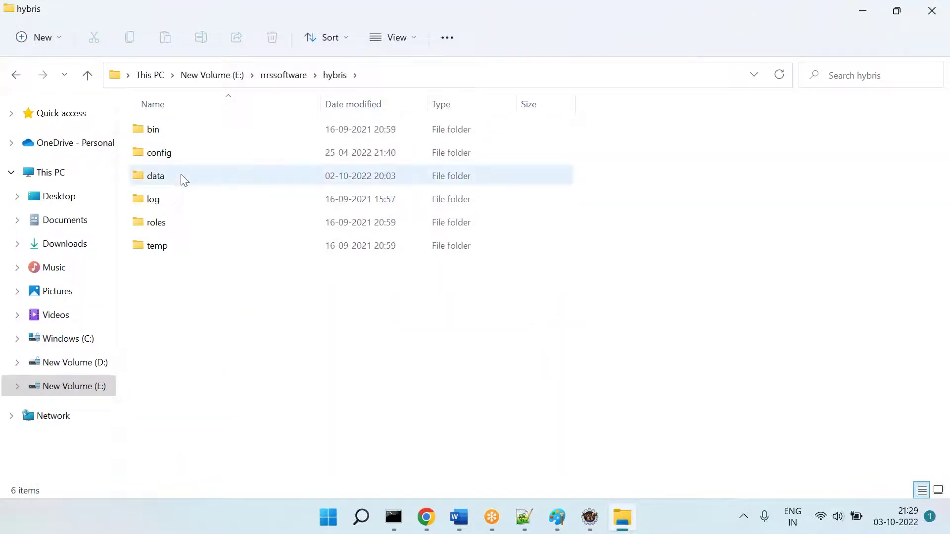
pyautogui.doubleClick(158, 132)
pyautogui.doubleClick(166, 131)
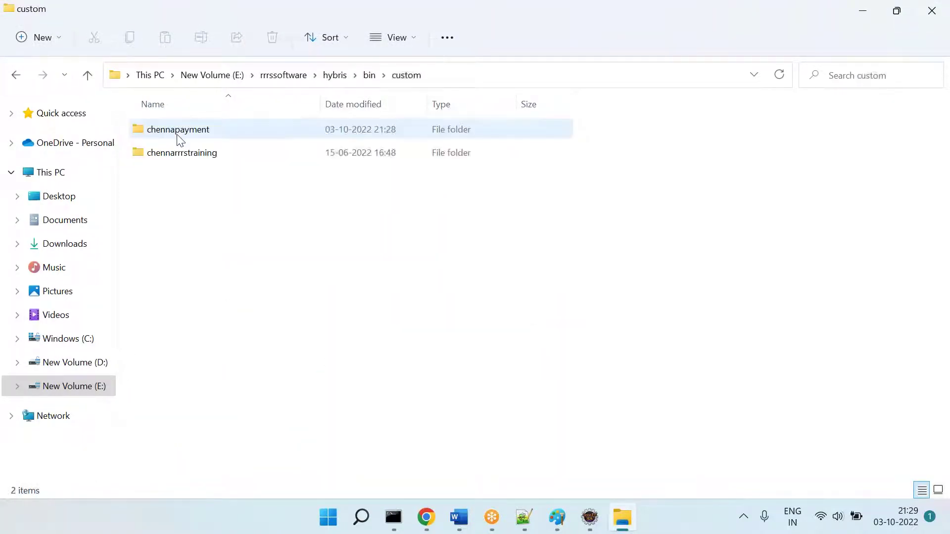
pyautogui.doubleClick(170, 132)
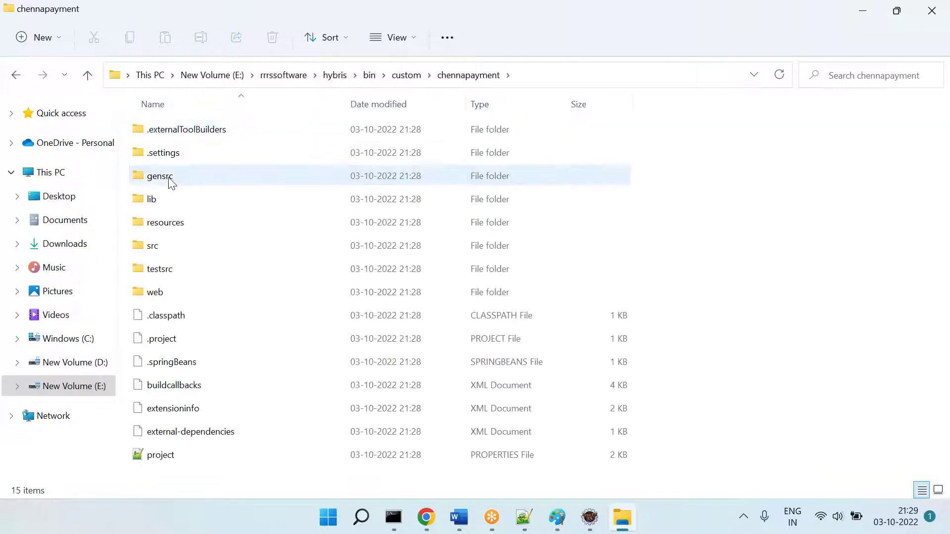
pyautogui.doubleClick(165, 243)
pyautogui.doubleClick(159, 133)
pyautogui.doubleClick(163, 136)
pyautogui.doubleClick(162, 130)
# Step: Look into the constants and service packages, then return to the custom extensions folder
pyautogui.doubleClick(163, 129)
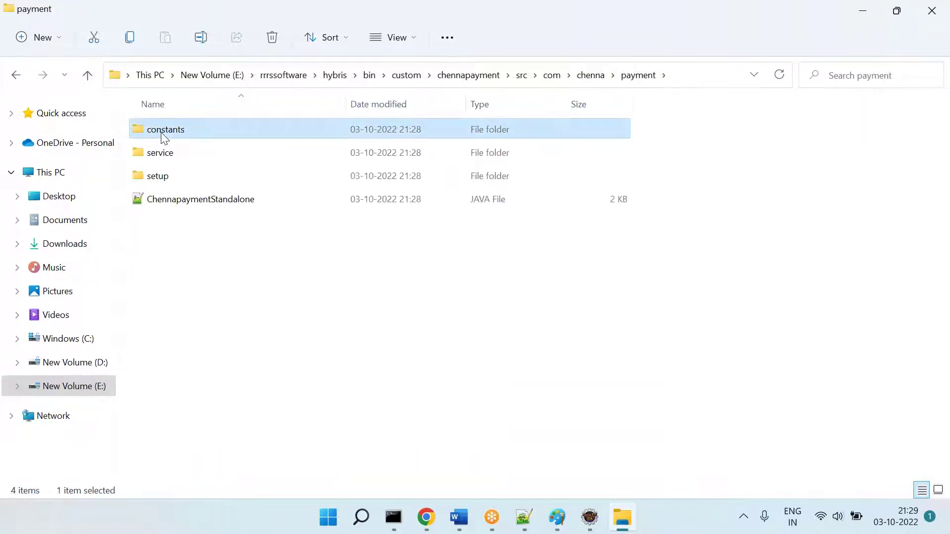
pyautogui.press('BackSpace')
pyautogui.doubleClick(161, 143)
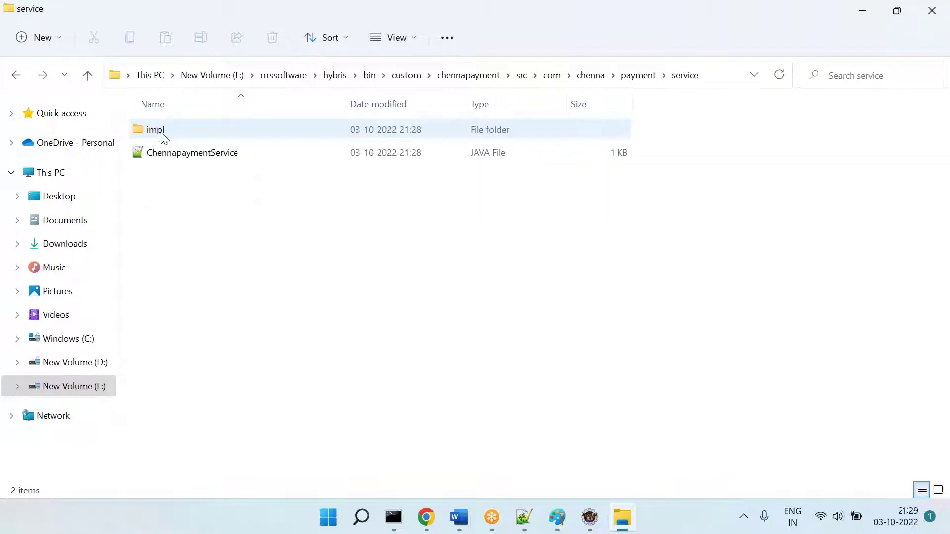
pyautogui.click(405, 76)
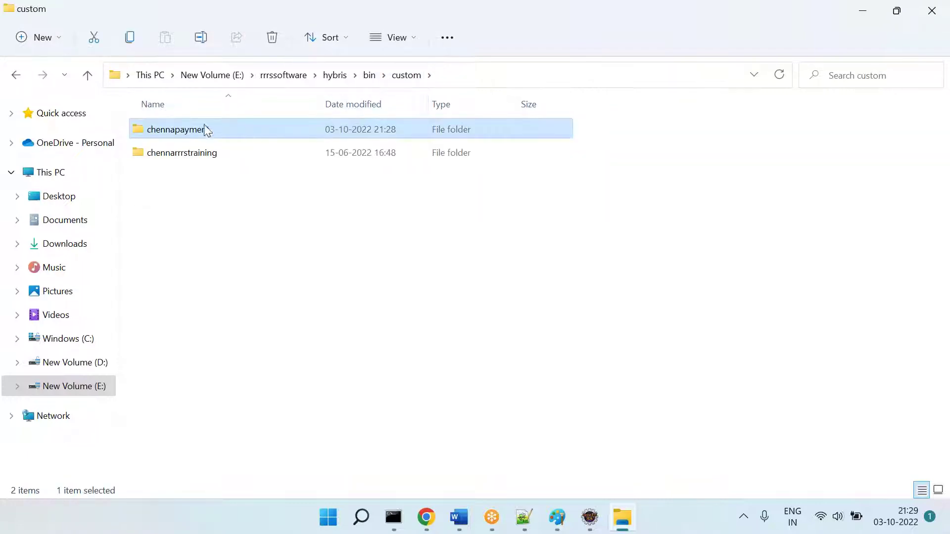
pyautogui.click(187, 127)
pyautogui.click(264, 254)
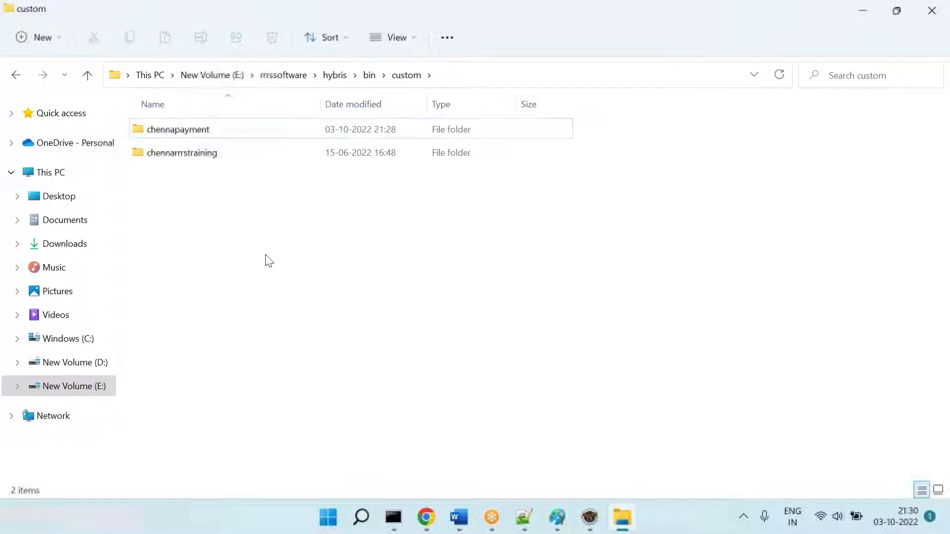
# Step: Clear the Command Prompt console with cls and start ant extgen
pyautogui.moveTo(394, 517)
pyautogui.click(470, 471)
pyautogui.press('Escape')
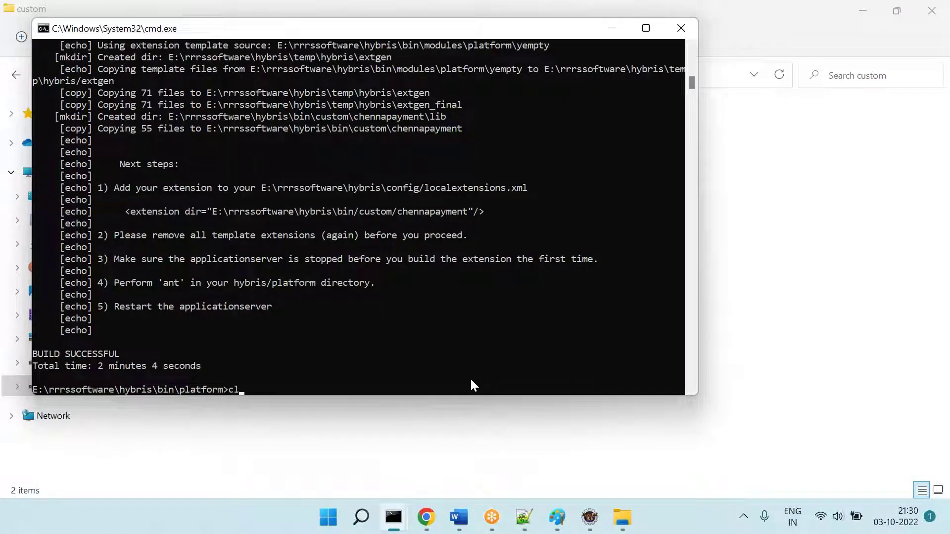
pyautogui.write('cls')
pyautogui.press('Return')
pyautogui.write('ant extgen')
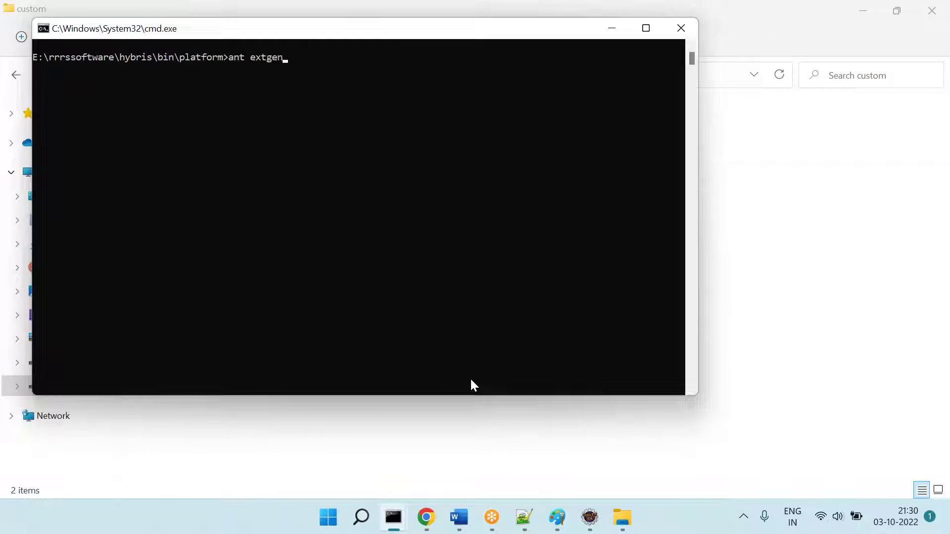
pyautogui.press('Return')
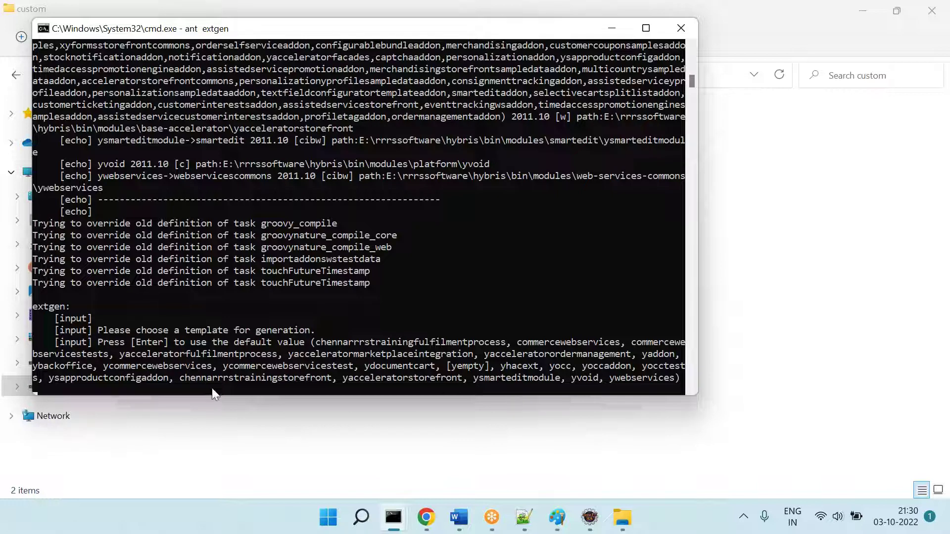
# Step: Answer the extgen prompts with template ycommercewebservices, name chennaws and package com.chenna.rrrs.ws
pyautogui.write('commercewebservices')
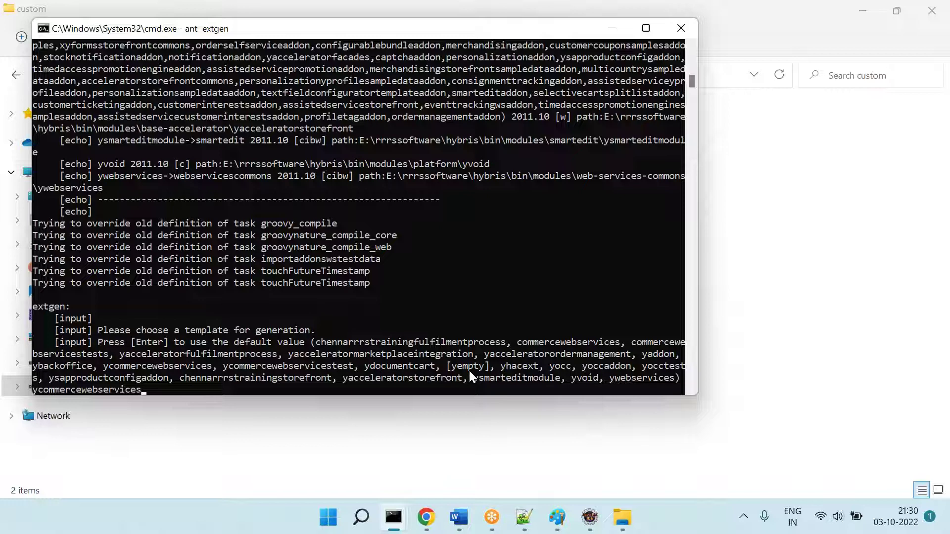
pyautogui.press('Return')
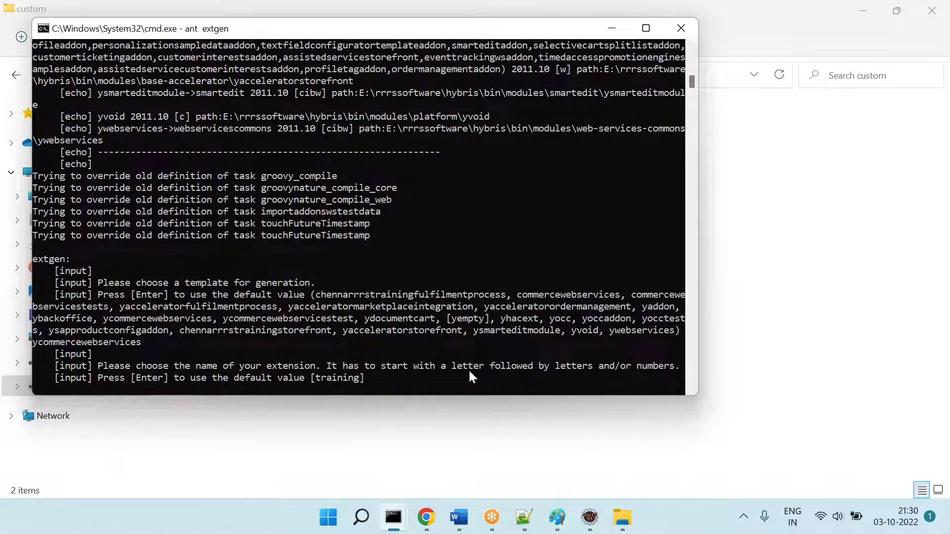
pyautogui.write('chennaws')
pyautogui.press('Return')
pyautogui.write('com.chenns')
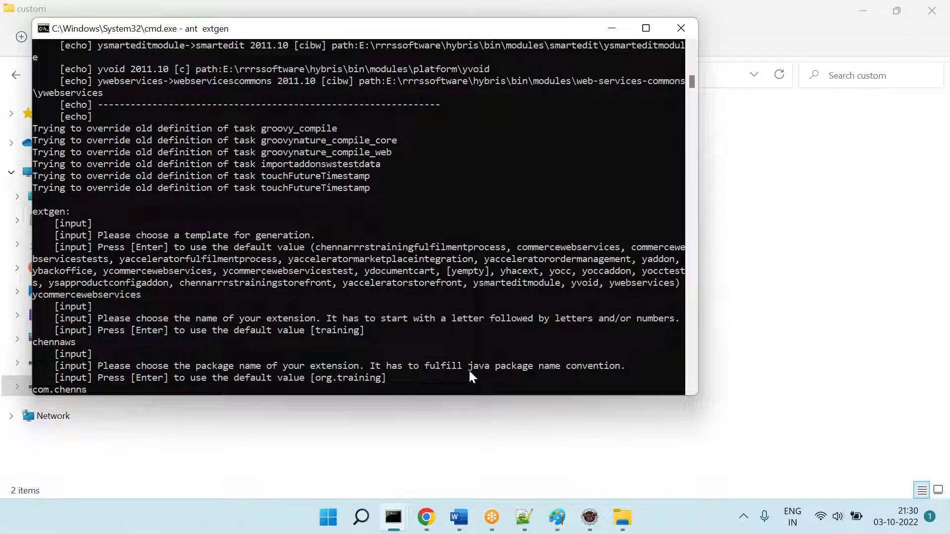
pyautogui.write('a.rrrs.ws')
pyautogui.press('Return')
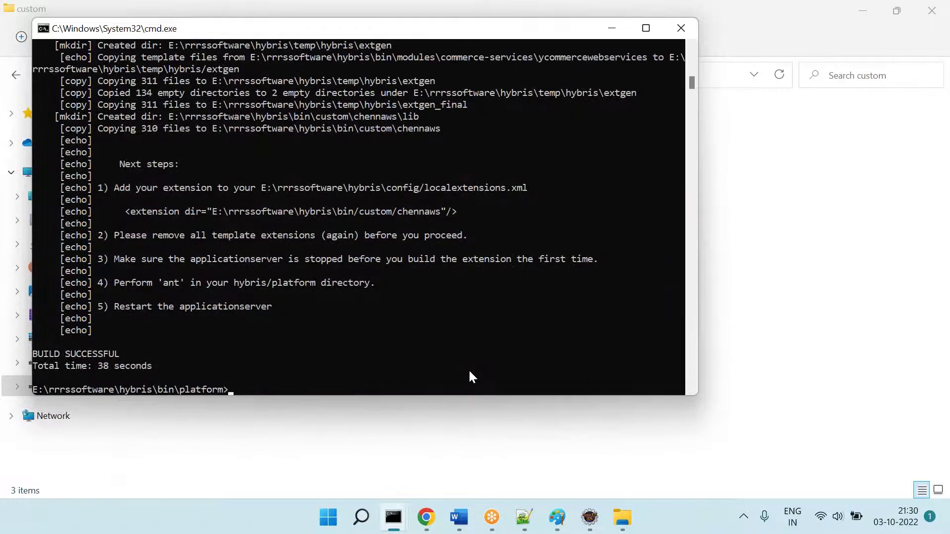
# Step: Browse into the new chennaws extension's src\com\chenna\rrrs\ws package
pyautogui.click(480, 475)
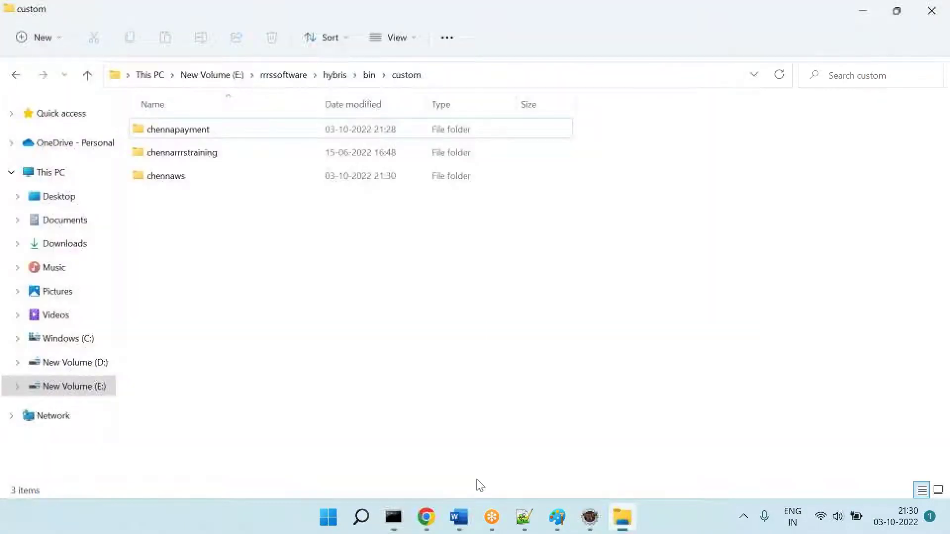
pyautogui.click(333, 75)
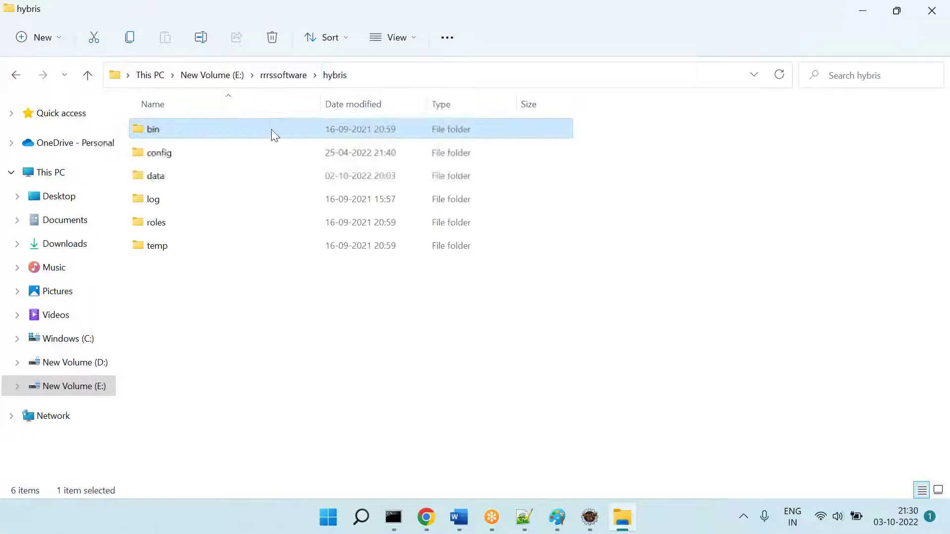
pyautogui.doubleClick(164, 131)
pyautogui.doubleClick(166, 130)
pyautogui.click(180, 176)
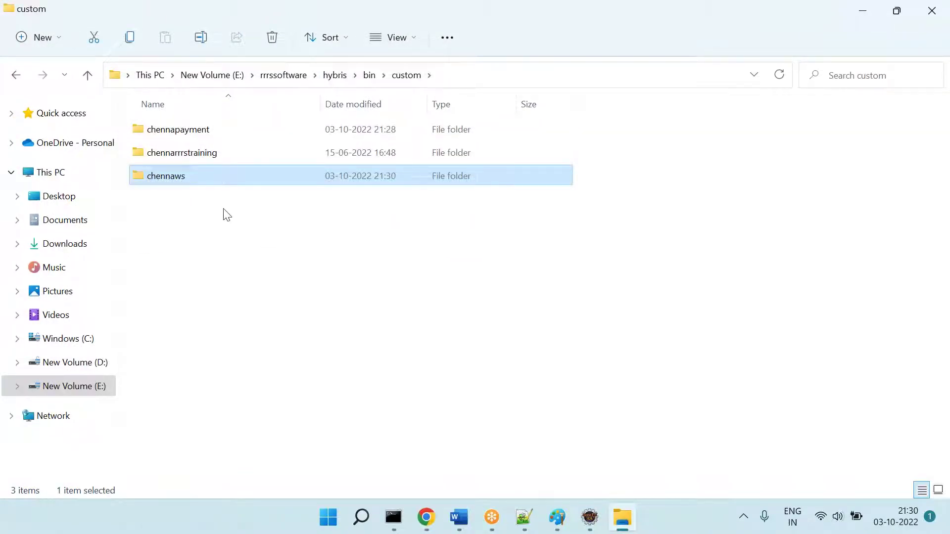
pyautogui.doubleClick(194, 181)
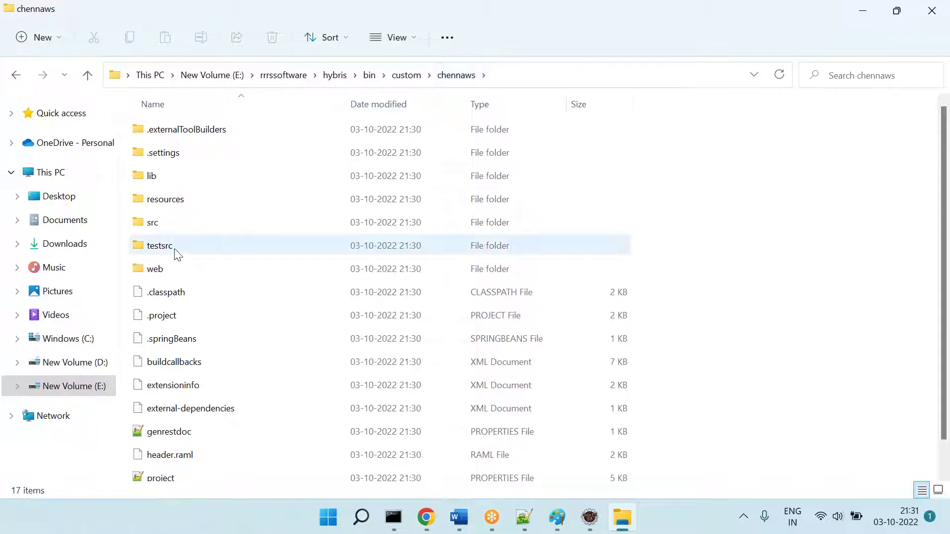
pyautogui.doubleClick(156, 228)
pyautogui.doubleClick(160, 134)
pyautogui.doubleClick(161, 134)
pyautogui.doubleClick(161, 134)
pyautogui.doubleClick(161, 135)
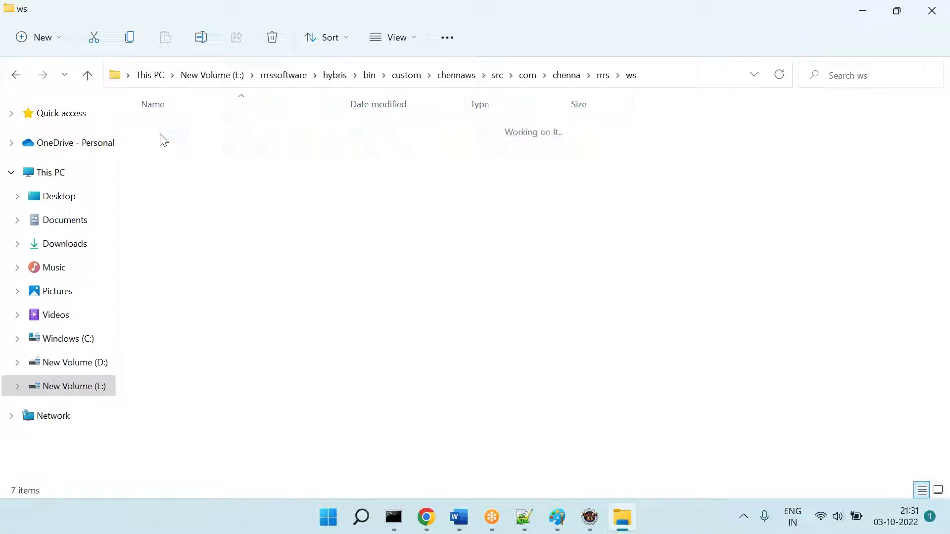
# Step: Check the cart package's hooks folder, then open impl and select CommerceWebServicesCartFacade.java
pyautogui.click(160, 134)
pyautogui.doubleClick(178, 134)
pyautogui.click(183, 132)
pyautogui.doubleClick(182, 132)
pyautogui.hotkey('alt', 'Left')
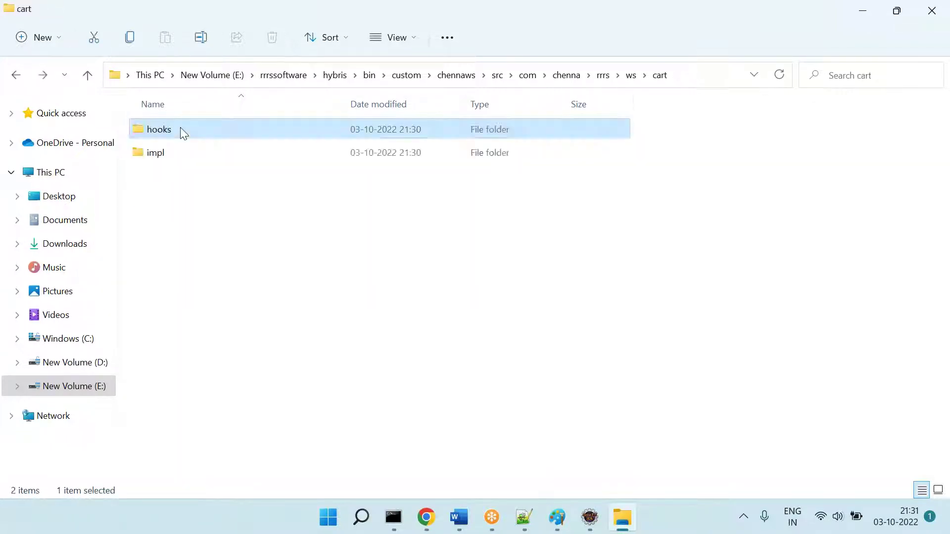
pyautogui.press('Down')
pyautogui.press('alt')
pyautogui.press('Return')
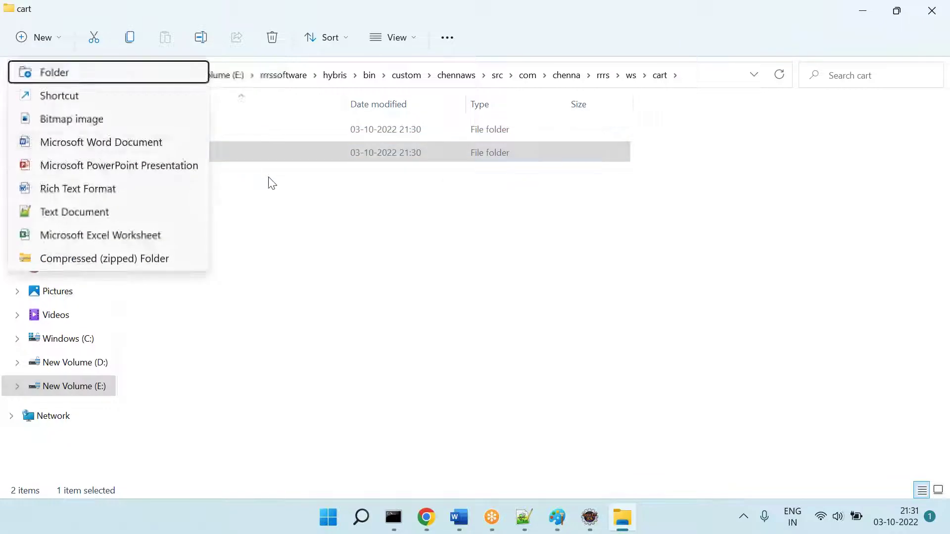
pyautogui.click(203, 159)
pyautogui.doubleClick(201, 159)
pyautogui.click(224, 130)
# Step: View CommerceWebServicesCartFacade.java in Notepad++, then close it, local.properties and localextensions.xml
pyautogui.doubleClick(224, 130)
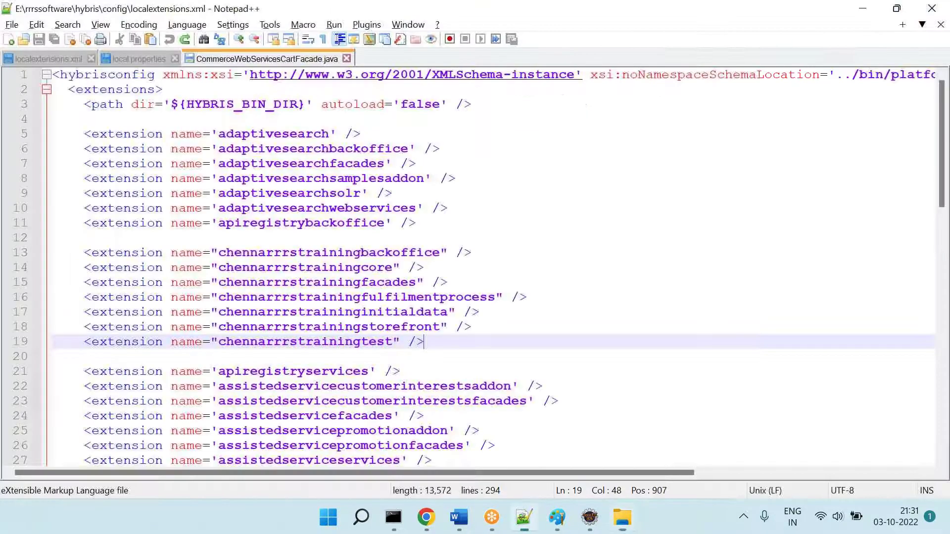
pyautogui.scroll(-15, 332, 239)
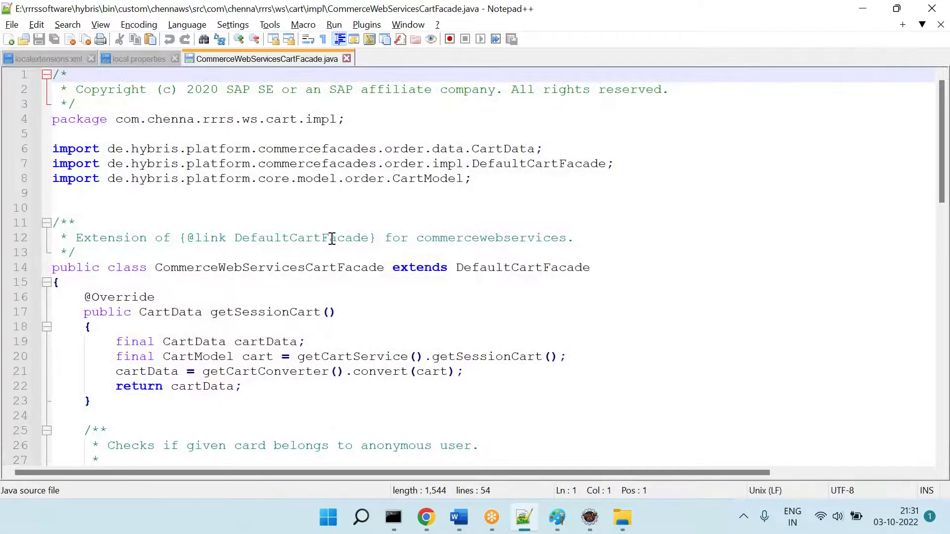
pyautogui.click(346, 58)
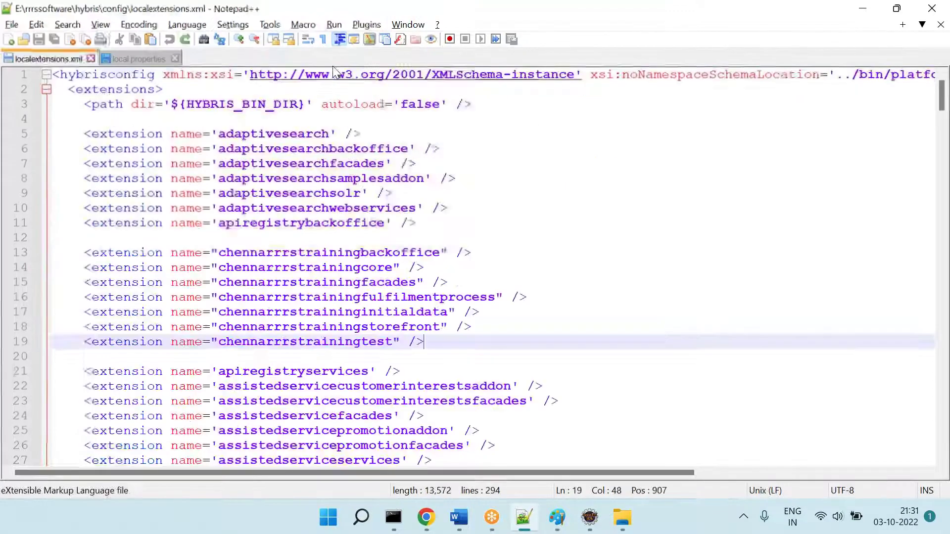
pyautogui.click(175, 59)
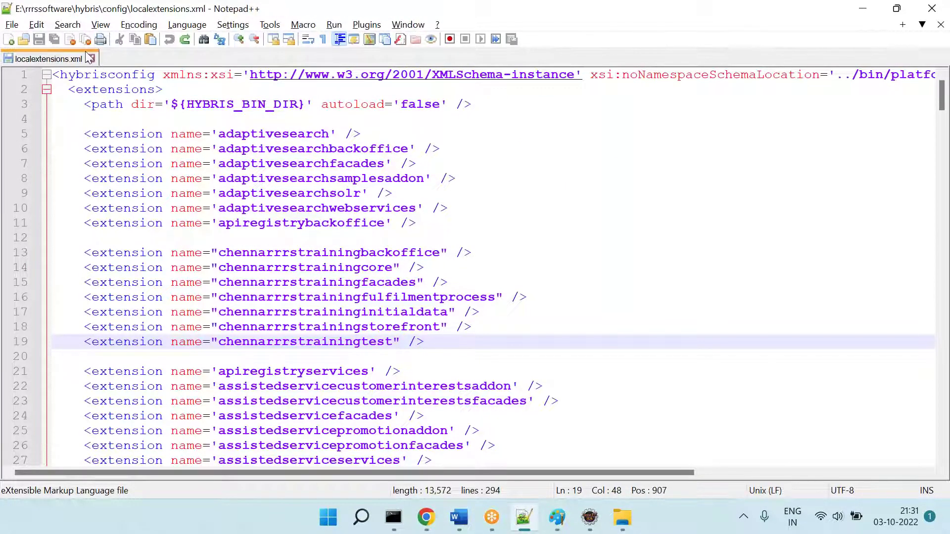
pyautogui.click(91, 58)
pyautogui.hotkey('alt', 'Tab')
# Step: Open DefaultBaseStoreForSiteSelectorStrategy.java from the ws\strategies\impl package
pyautogui.hotkey('alt', 'Up')
pyautogui.hotkey('alt', 'Up')
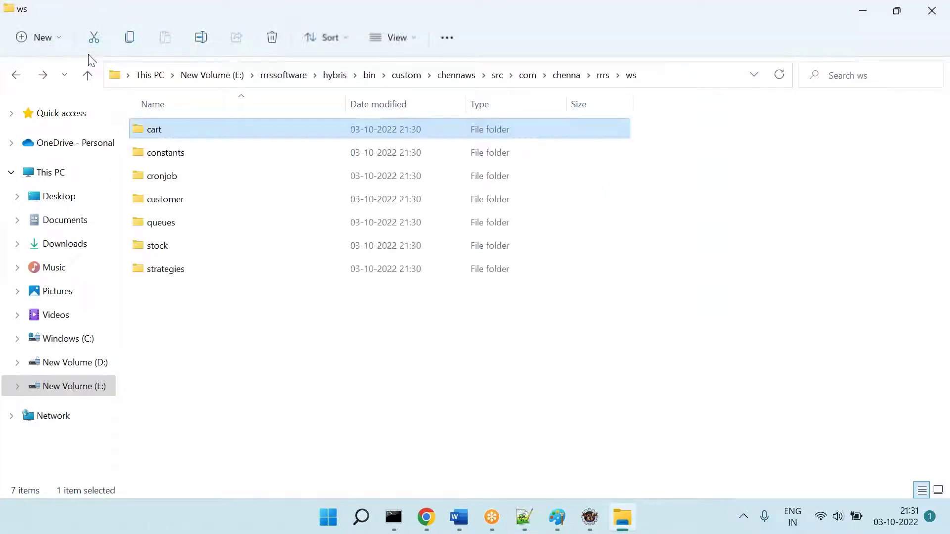
pyautogui.press('Down')
pyautogui.press('Down')
pyautogui.press('Down')
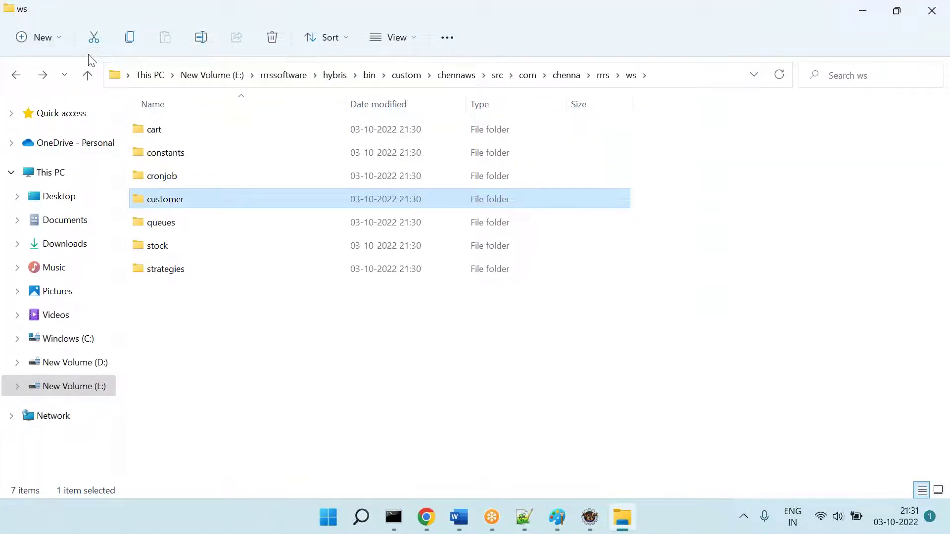
pyautogui.press('Down')
pyautogui.press('Down')
pyautogui.press('Down')
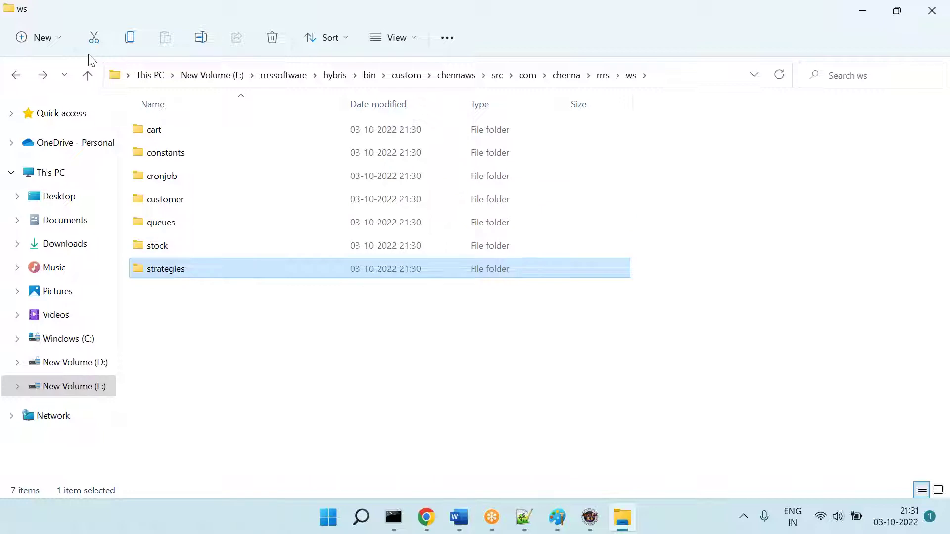
pyautogui.press('Return')
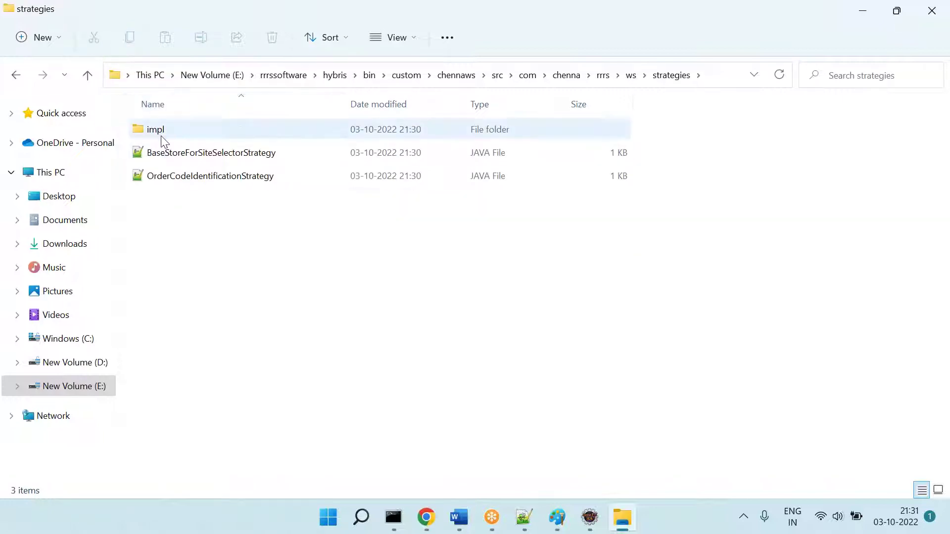
pyautogui.doubleClick(163, 138)
pyautogui.doubleClick(228, 138)
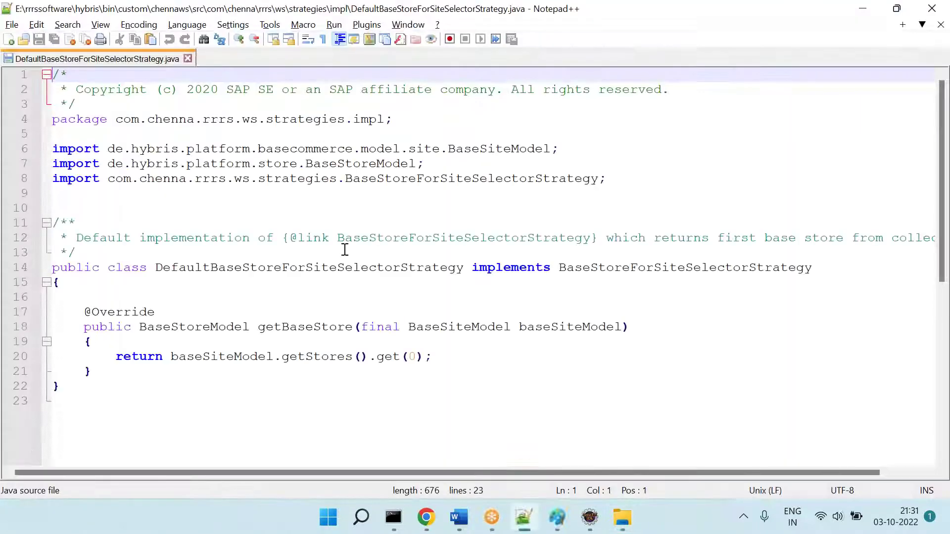
# Step: Close the strategy file tab and then the Notepad++ window
pyautogui.click(188, 59)
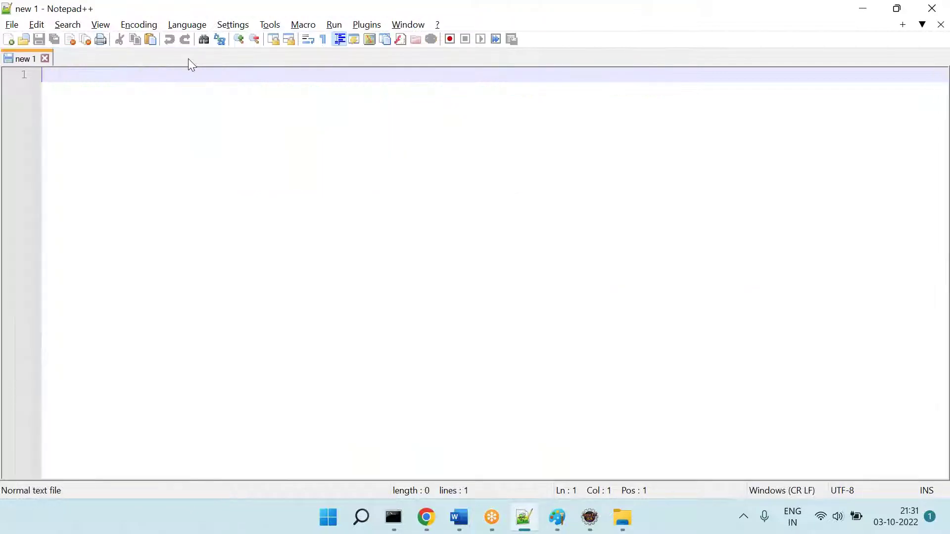
pyautogui.doubleClick(213, 10)
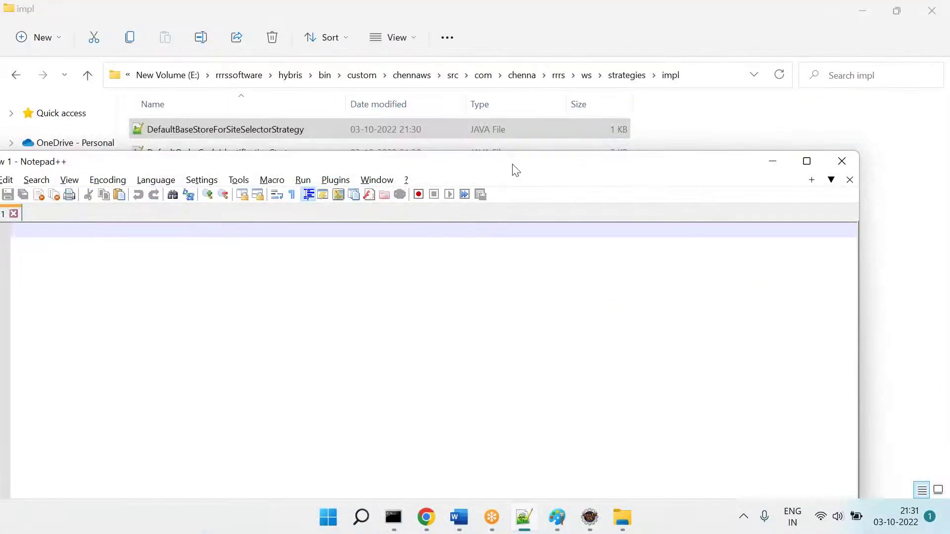
pyautogui.moveTo(513, 168); pyautogui.dragTo(239, 165)
pyautogui.click(569, 157)
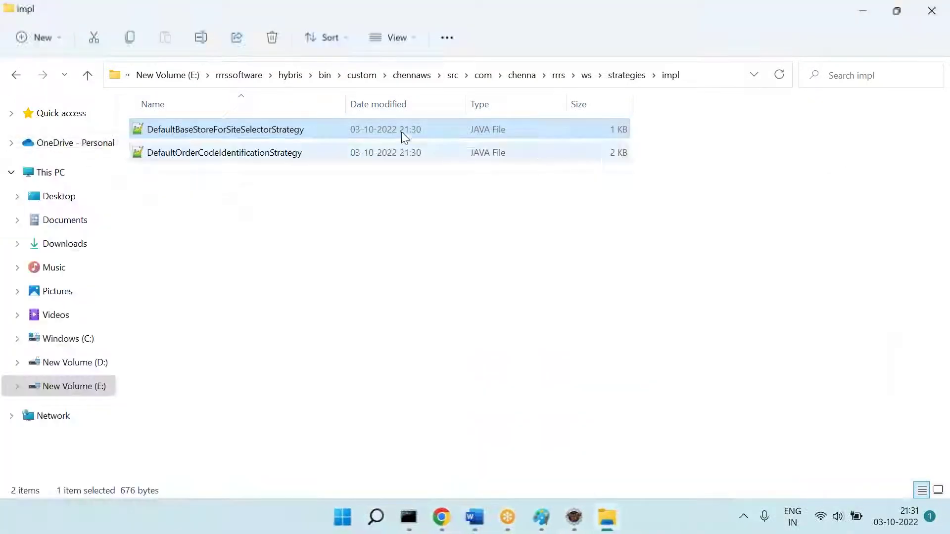
# Step: In the custom extensions folder, start renaming chennaws and cancel, leaving its name unchanged
pyautogui.click(360, 76)
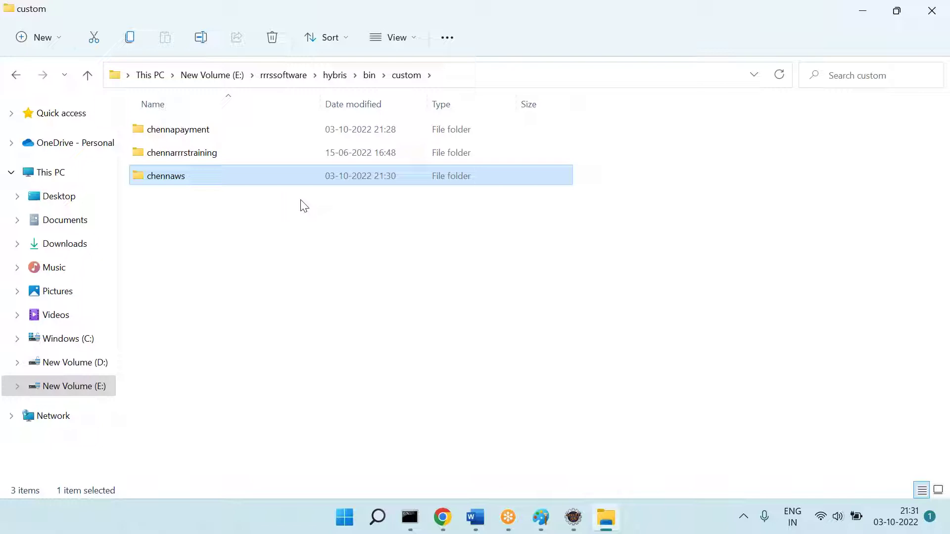
pyautogui.rightClick(168, 177)
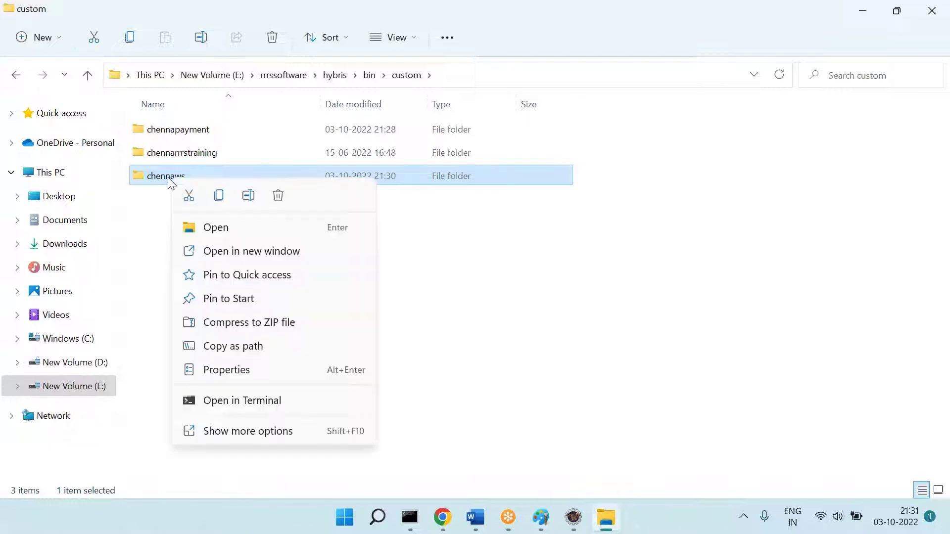
pyautogui.click(249, 196)
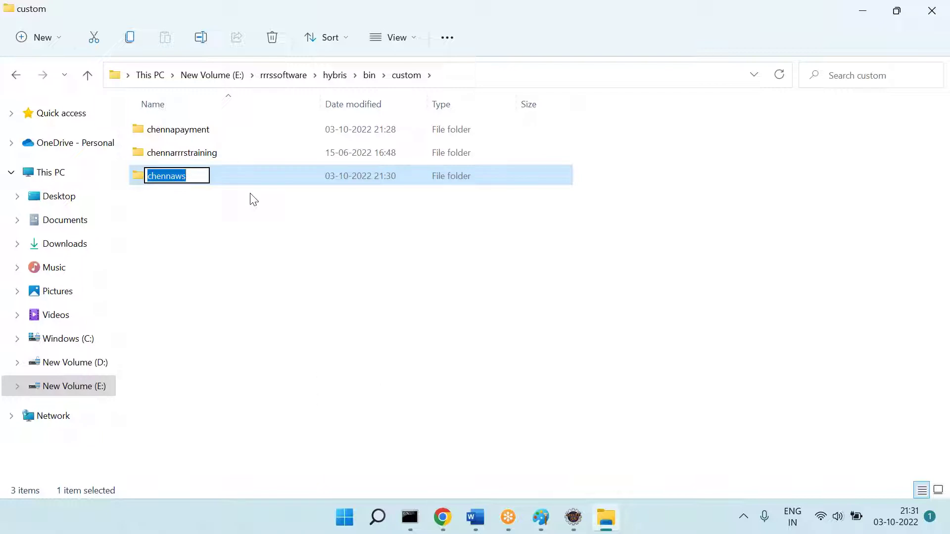
pyautogui.click(273, 243)
# Step: Open hybris\config\localextensions.xml with Edit with Notepad++
pyautogui.click(288, 81)
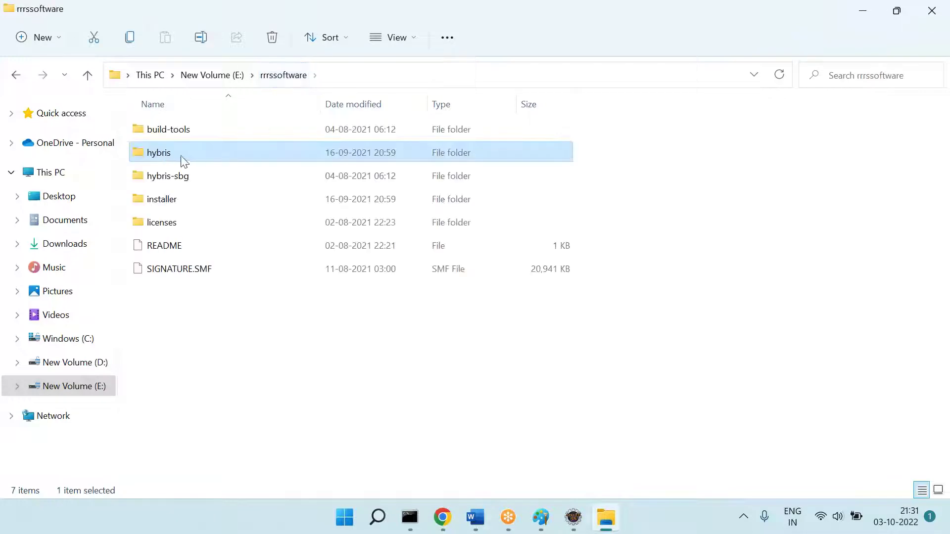
pyautogui.doubleClick(186, 153)
pyautogui.doubleClick(189, 152)
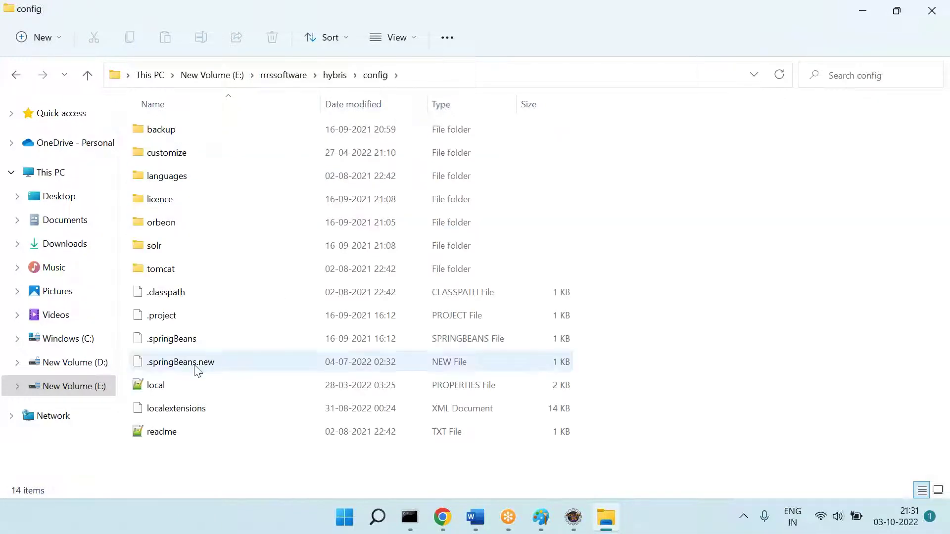
pyautogui.rightClick(170, 408)
pyautogui.click(225, 391)
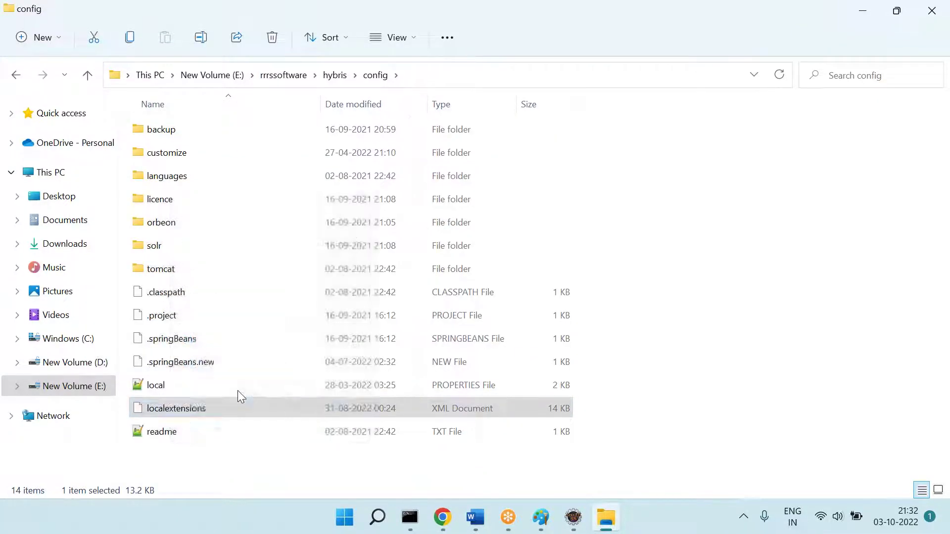
pyautogui.click(360, 147)
# Step: Add <extension name="chennaws" /> on a new line 12 of localextensions.xml
pyautogui.click(435, 224)
pyautogui.press('Return')
pyautogui.write('<ex')
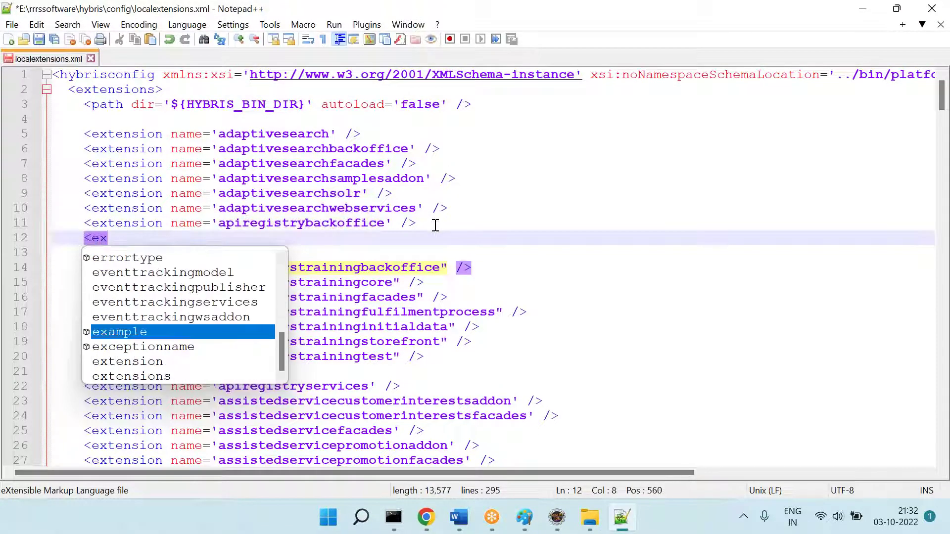
pyautogui.write('te')
pyautogui.press('BackSpace')
pyautogui.write('ten')
pyautogui.press('Return')
pyautogui.press('BackSpace')
pyautogui.press('BackSpace')
pyautogui.press('BackSpace')
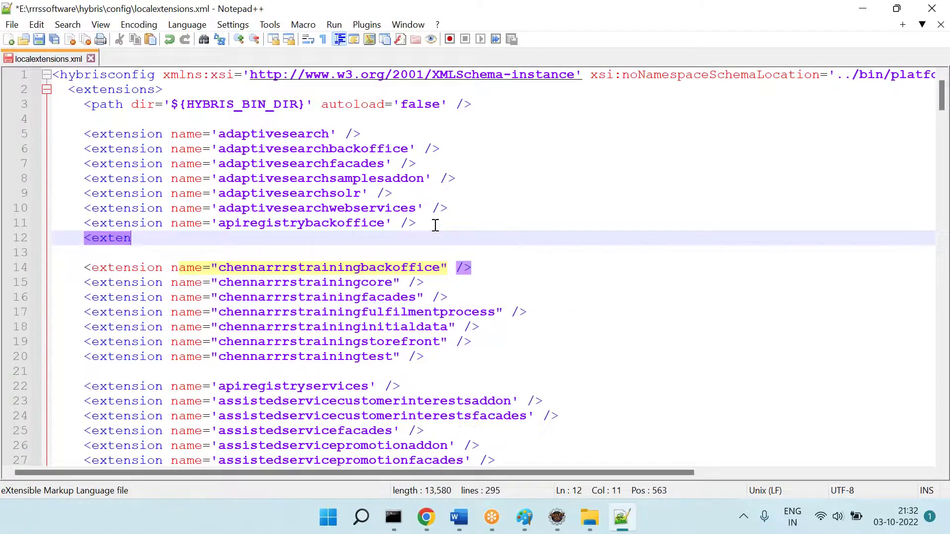
pyautogui.write('sion name')
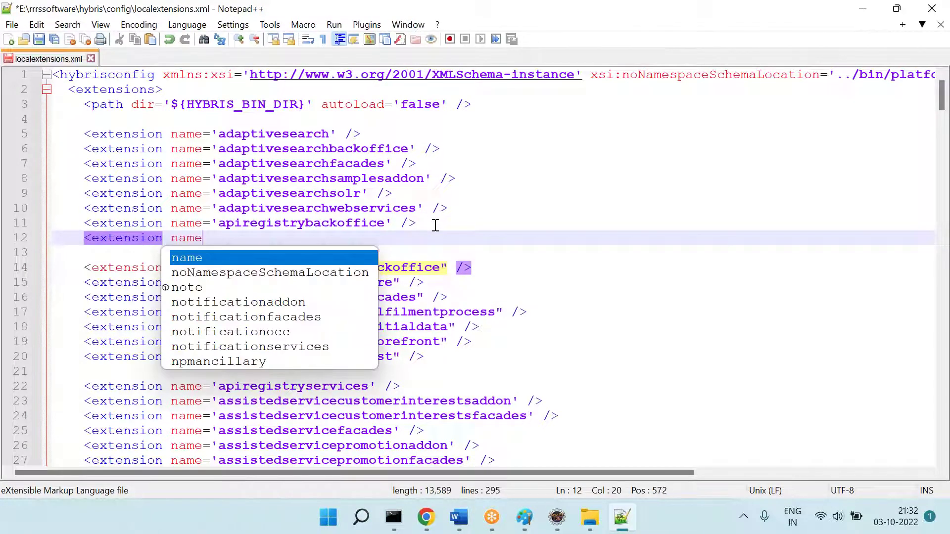
pyautogui.write('="chennaws" />')
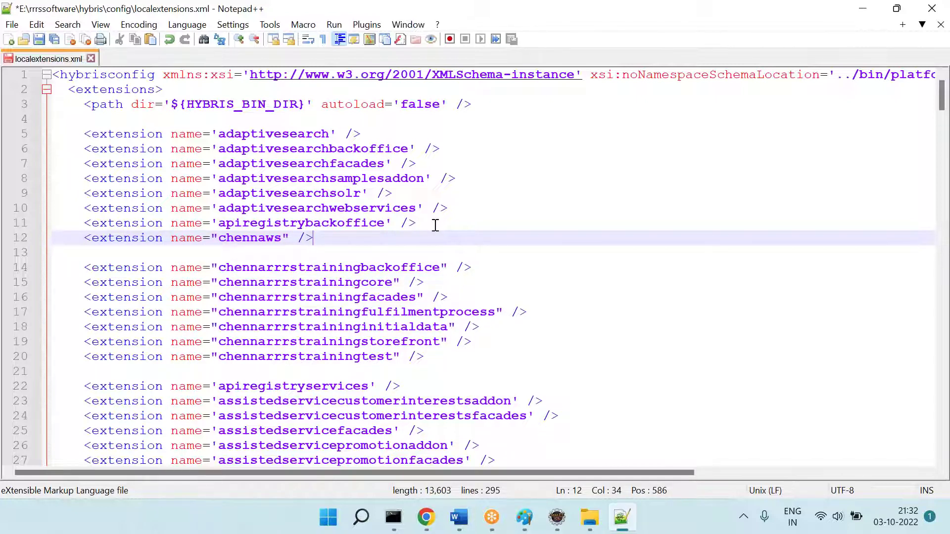
# Step: Undo the chennaws extension entry and its added empty line
pyautogui.press('Home')
pyautogui.press('Home')
pyautogui.hotkey('shift', 'Down')
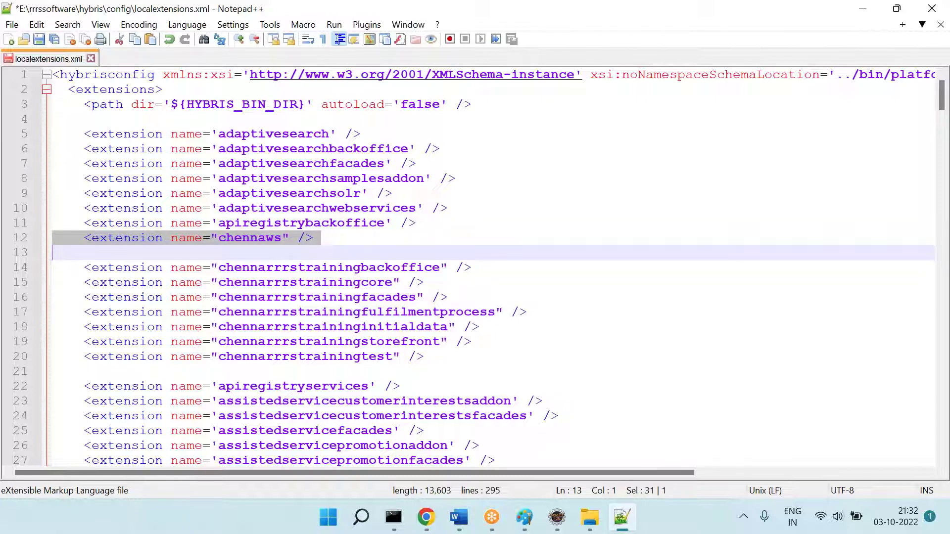
pyautogui.hotkey('ctrl', 'z')
pyautogui.hotkey('ctrl', 'z')
pyautogui.hotkey('ctrl', 'z')
pyautogui.hotkey('ctrl', 'z')
pyautogui.hotkey('ctrl', 'z')
pyautogui.hotkey('ctrl', 'z')
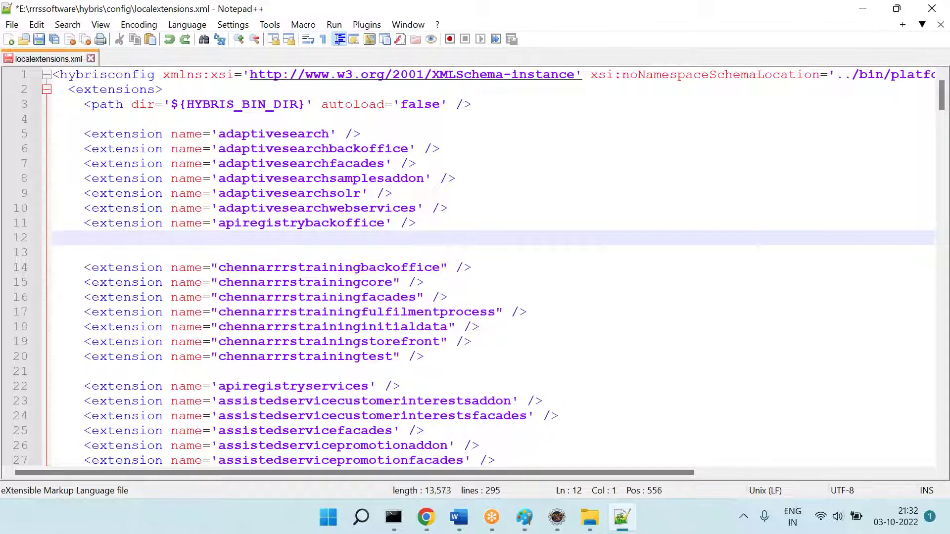
pyautogui.hotkey('ctrl', 'z')
# Step: Delete the chennaws and chennapayment folders from hybris\bin\custom
pyautogui.hotkey('alt', 'Tab')
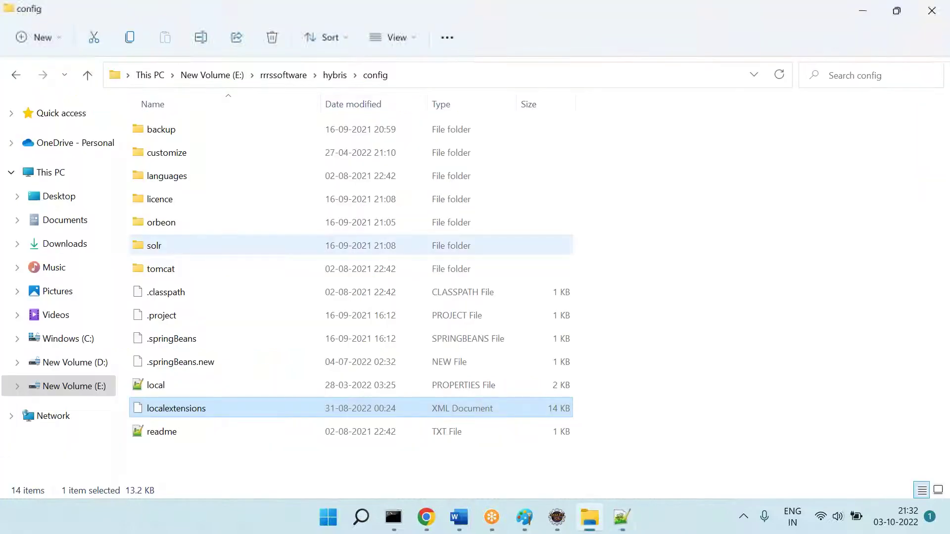
pyautogui.click(334, 75)
pyautogui.doubleClick(154, 132)
pyautogui.click(156, 136)
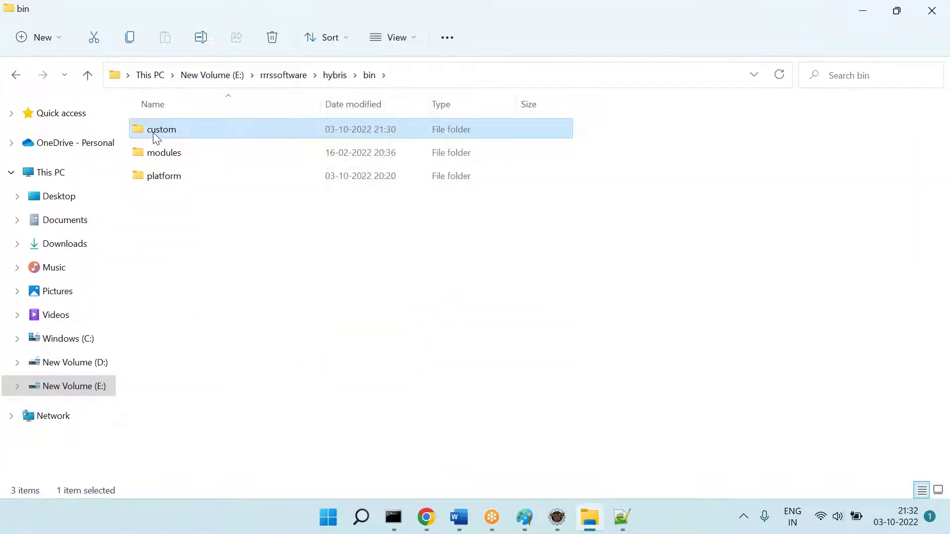
pyautogui.doubleClick(154, 132)
pyautogui.click(185, 179)
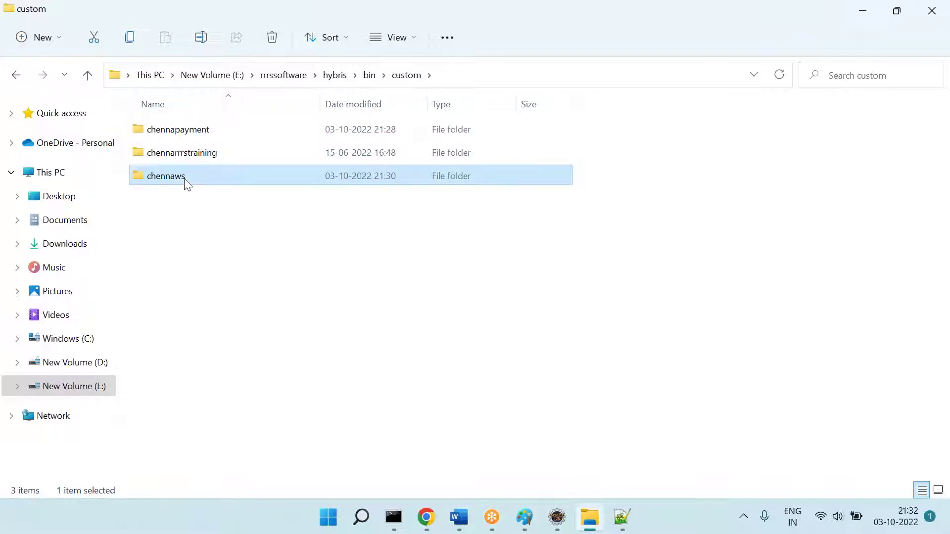
pyautogui.keyDown('ctrl'); pyautogui.click(191, 133); pyautogui.keyUp('ctrl')
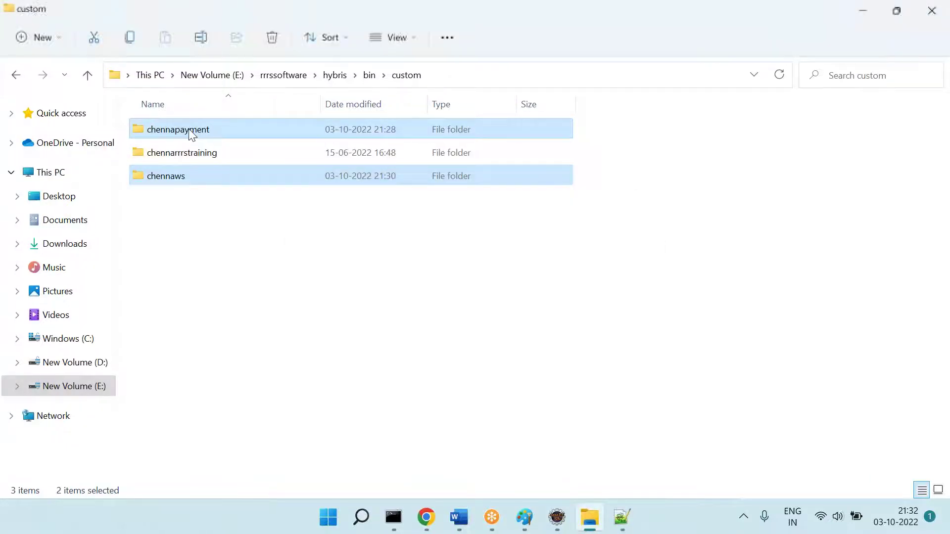
pyautogui.press('Delete')
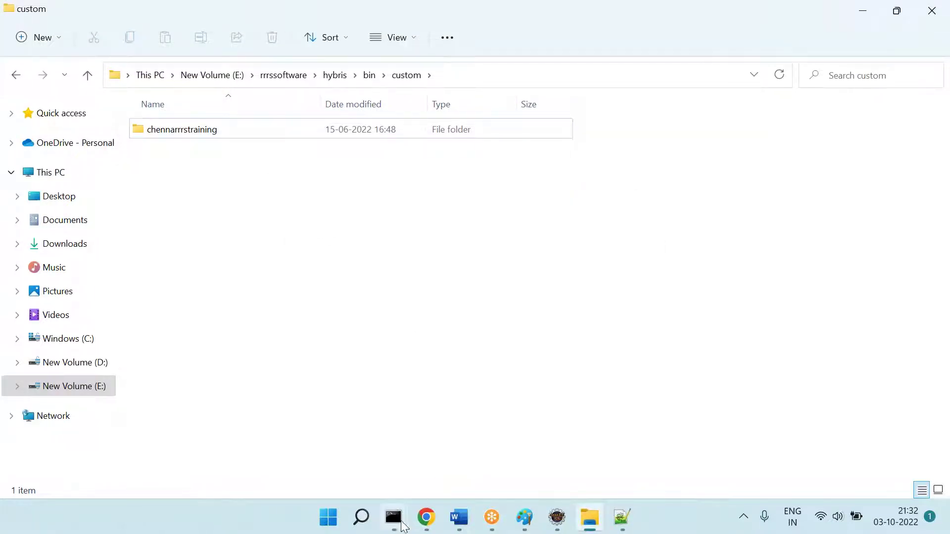
# Step: Clear the second Command Prompt with cls, begin the ant command, then bring up untitled Paint
pyautogui.moveTo(404, 527)
pyautogui.click(444, 446)
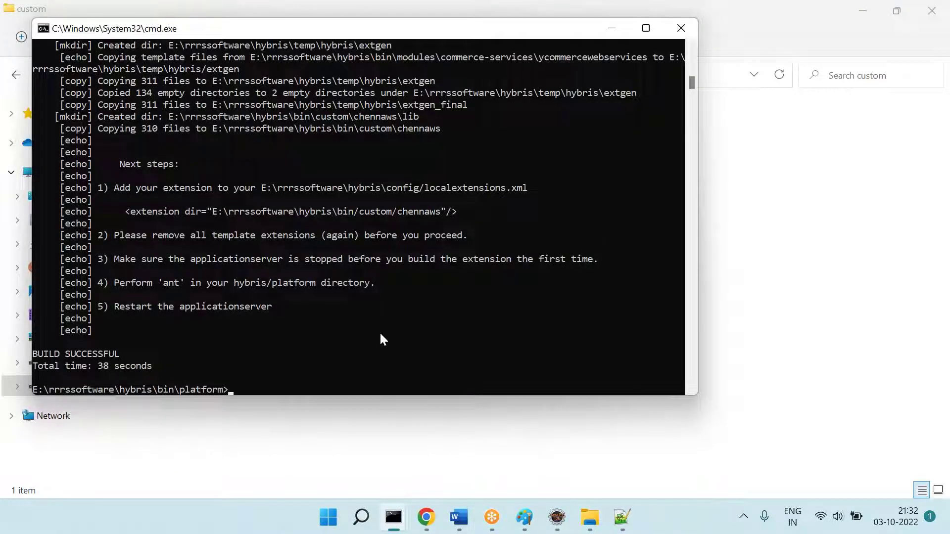
pyautogui.write('cls')
pyautogui.press('Return')
pyautogui.write('an')
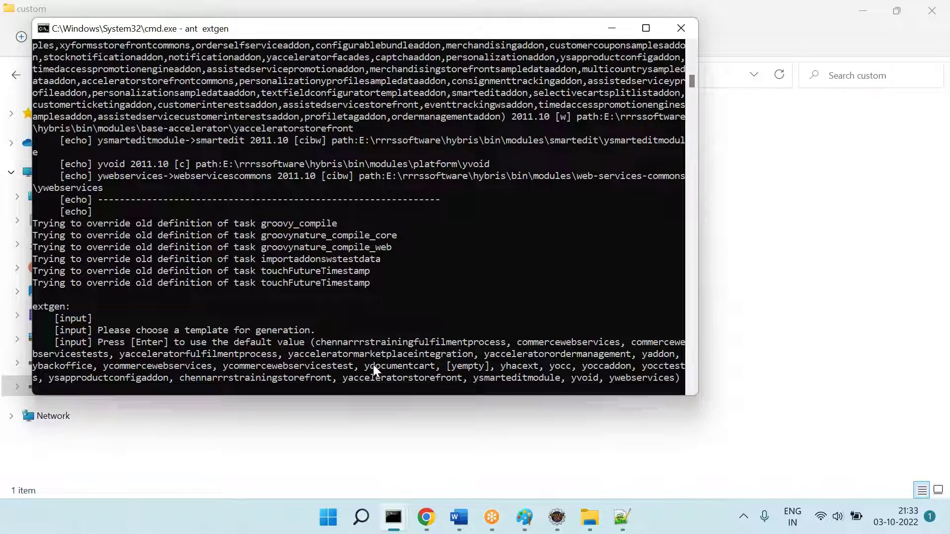
pyautogui.click(526, 515)
pyautogui.click(464, 440)
# Step: Paste the console screenshot and add a green note equating a participant's name with 'abc ext [logic]'
pyautogui.hotkey('ctrl', 'v')
pyautogui.moveTo(436, 402); pyautogui.dragTo(406, 223)
pyautogui.click(273, 74)
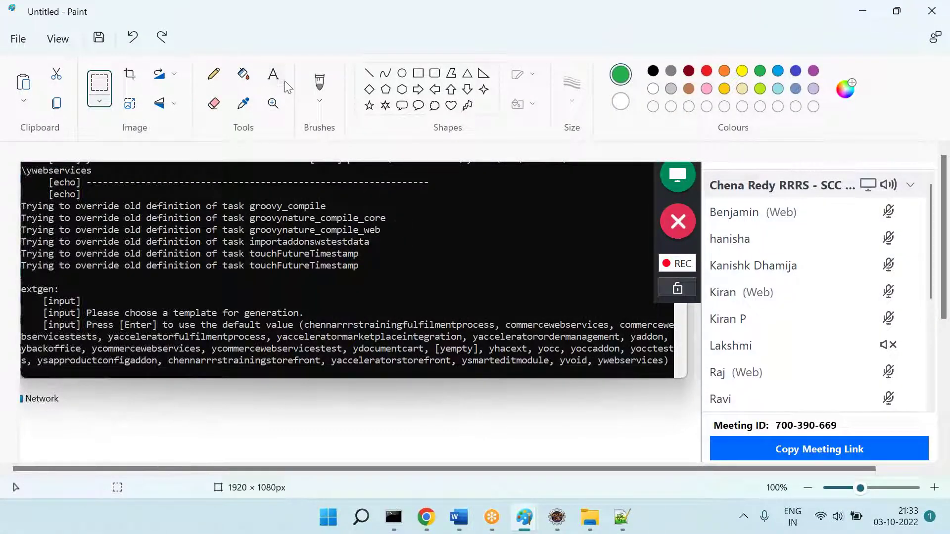
pyautogui.click(411, 209)
pyautogui.moveTo(482, 241); pyautogui.dragTo(615, 280)
pyautogui.write('Kr')
pyautogui.write('iran ')
pyautogui.write('== abc')
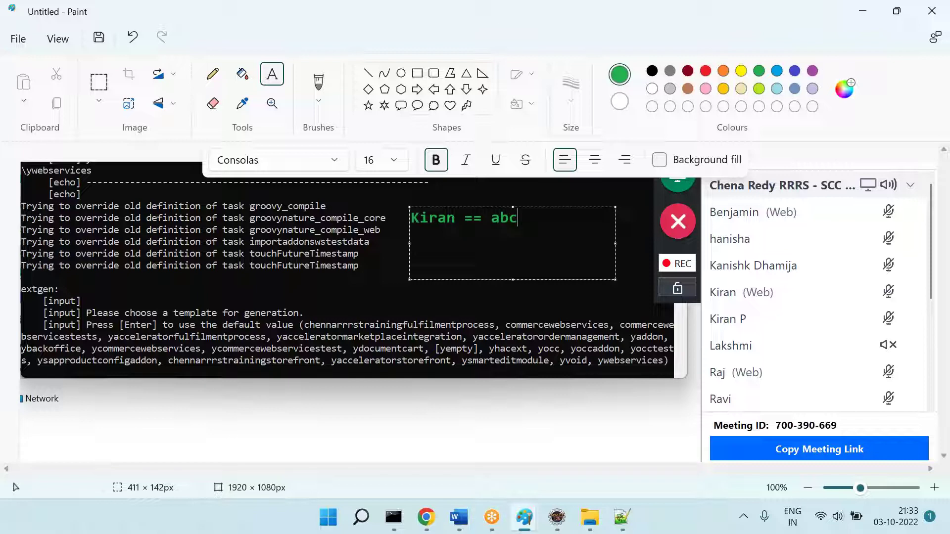
pyautogui.write(' ext [logic')
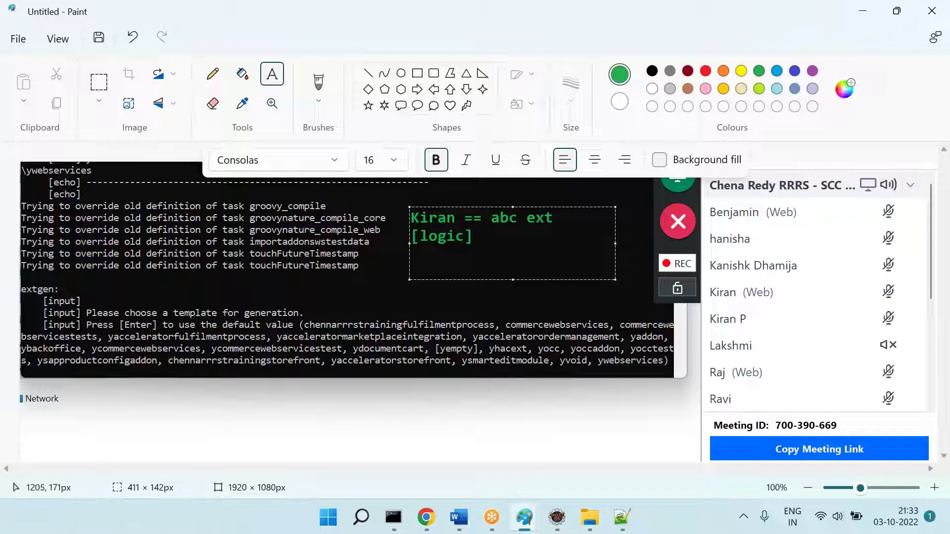
pyautogui.moveTo(615, 243); pyautogui.dragTo(635, 244)
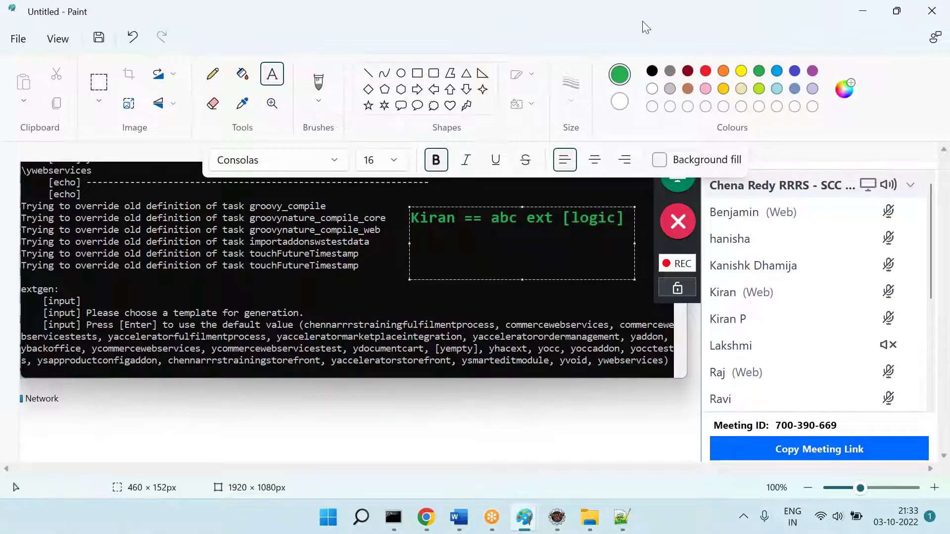
# Step: Erase the meeting participant panel from the screenshot
pyautogui.click(99, 82)
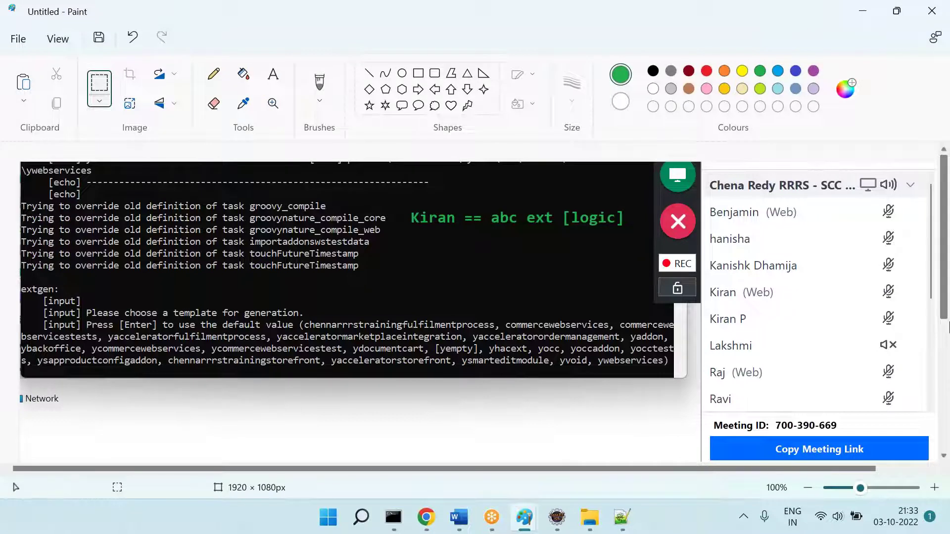
pyautogui.moveTo(651, 162)
pyautogui.mouseDown()
pyautogui.moveTo(890, 304)
pyautogui.moveTo(921, 359)
pyautogui.moveTo(935, 482)
pyautogui.mouseUp()
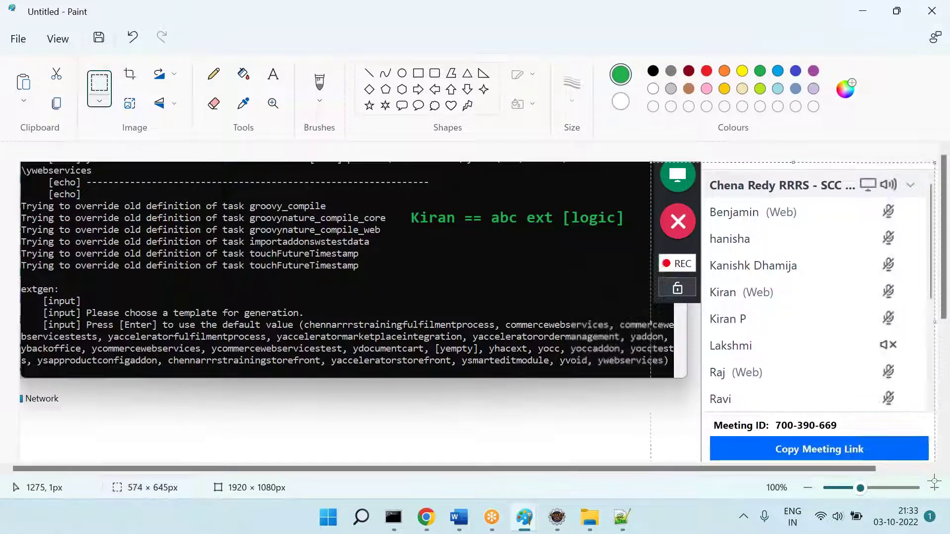
pyautogui.press('Delete')
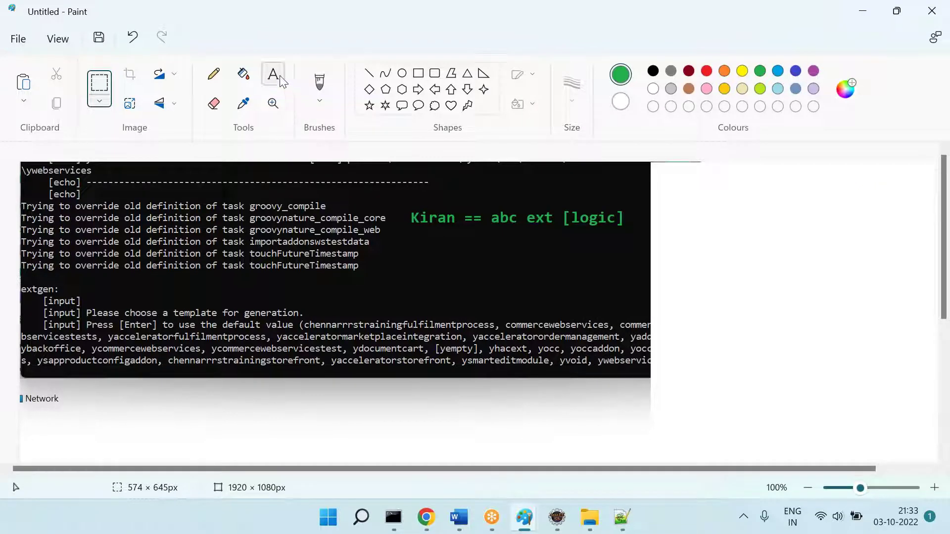
# Step: Add a green note below the first: 'Req = I want to use that logic & write some more on top of it for my portfolio. ===='
pyautogui.moveTo(405, 230); pyautogui.dragTo(921, 310)
pyautogui.write('Req = I want to us')
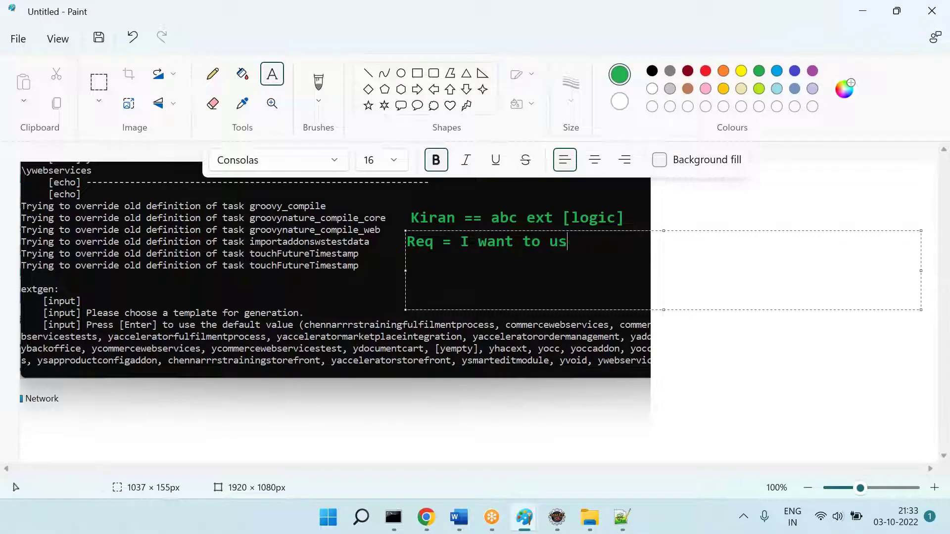
pyautogui.write('e that logic ')
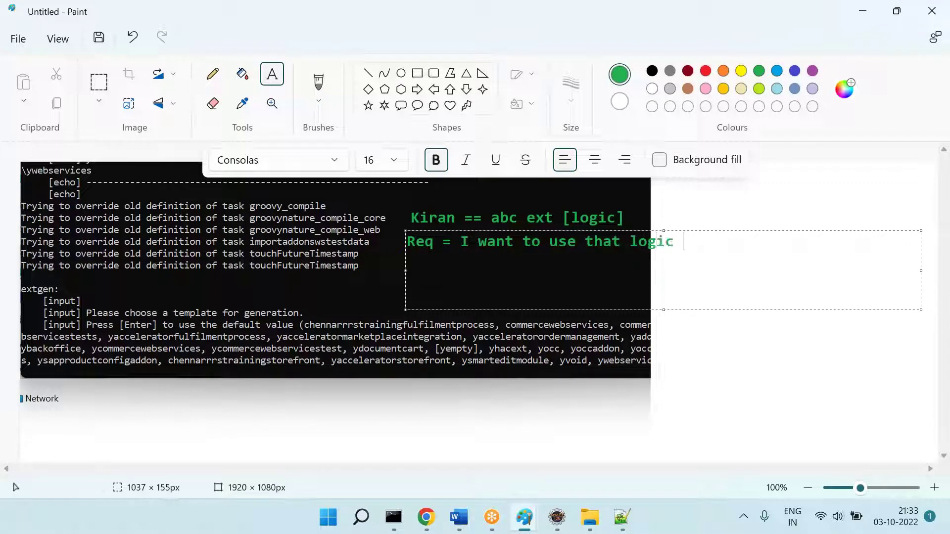
pyautogui.write('& write some ')
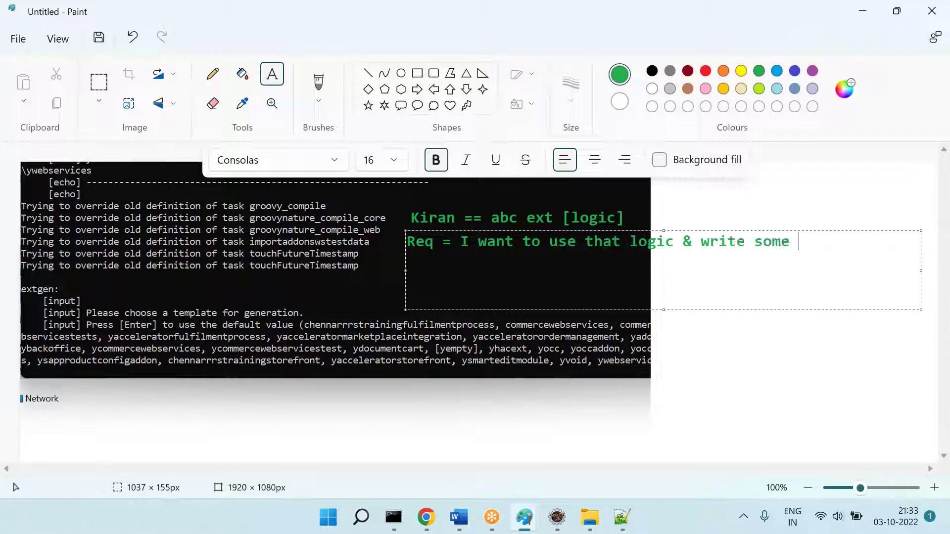
pyautogui.write('more on top of it for my ')
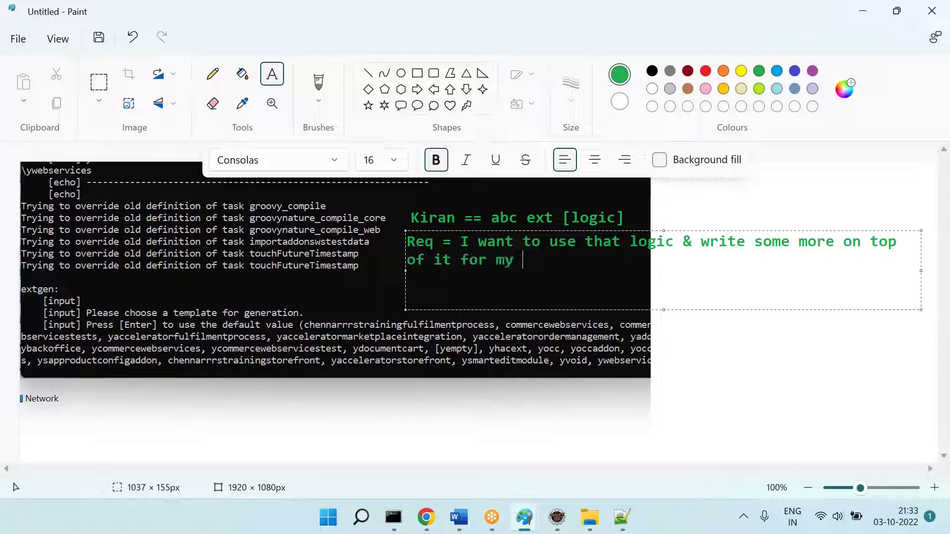
pyautogui.write('portfolio.')
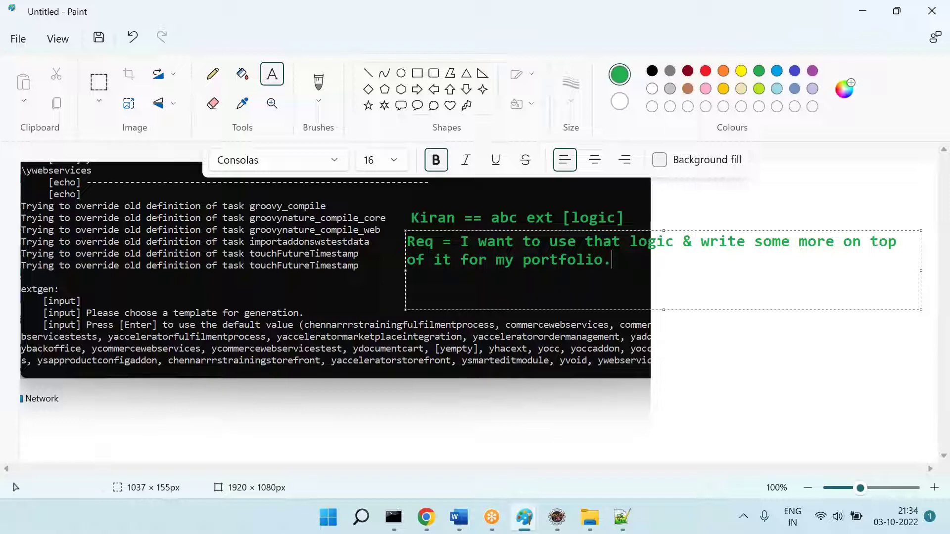
pyautogui.press('BackSpace')
pyautogui.press('BackSpace')
pyautogui.press('BackSpace')
pyautogui.write('olio. ====')
pyautogui.press('Return')
# Step: In orange, note wanting a copy of a participant's extension 'abc', and ask: 'ABC ext === Should come in this list?'
pyautogui.click(724, 71)
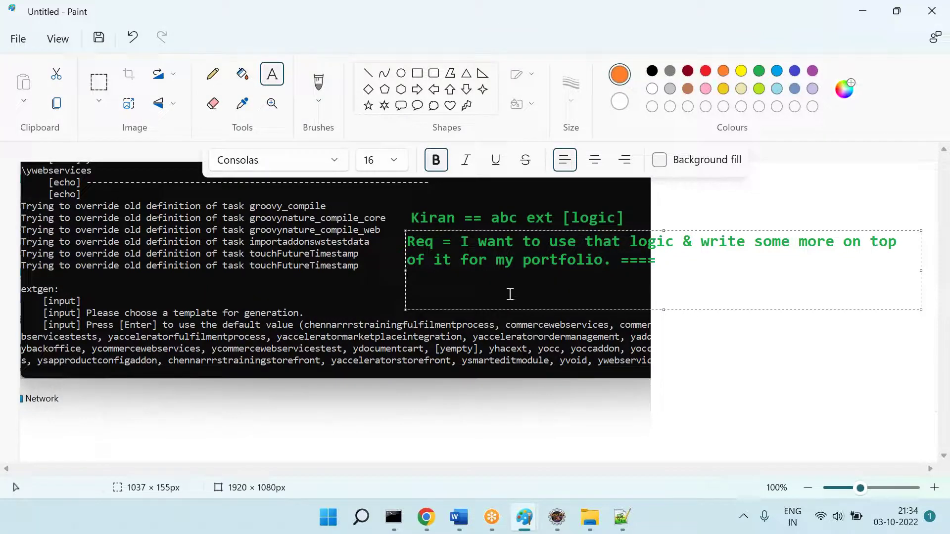
pyautogui.write('I want to make  a ocpy')
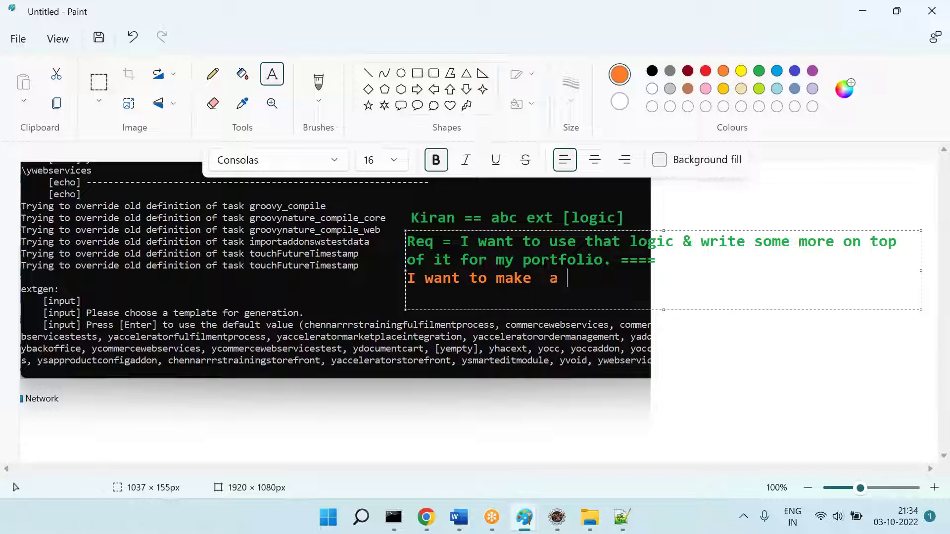
pyautogui.press('BackSpace')
pyautogui.press('BackSpace')
pyautogui.press('BackSpace')
pyautogui.press('BackSpace')
pyautogui.write('copy of whatever kir')
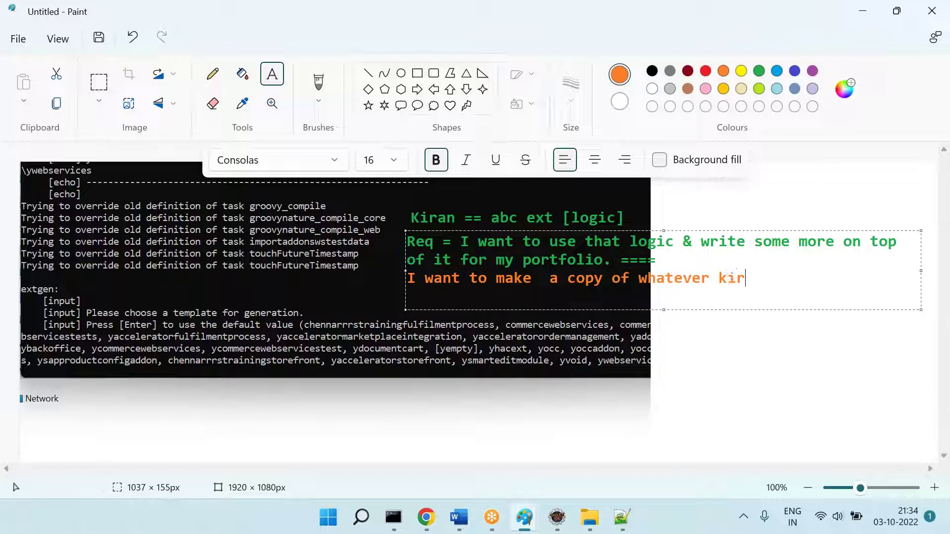
pyautogui.write('an develop = abc')
pyautogui.press('Return')
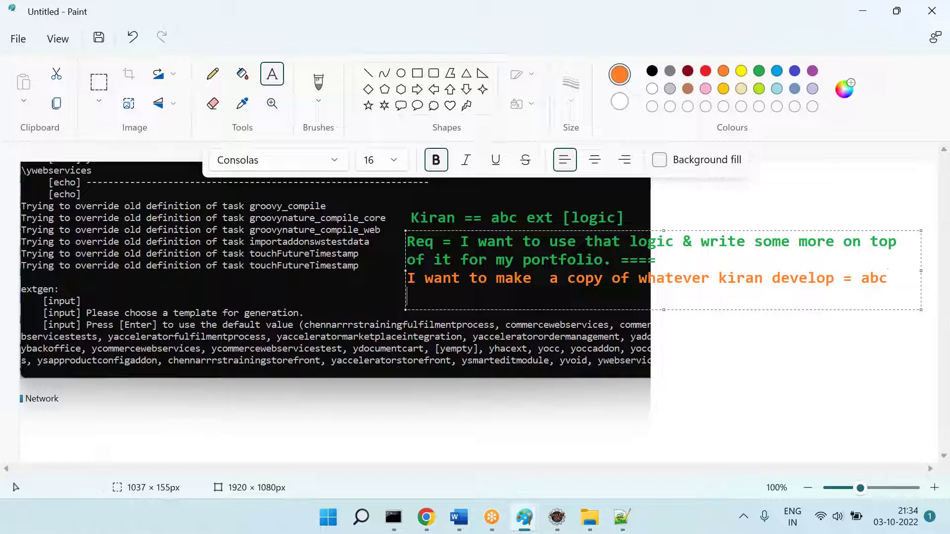
pyautogui.write('Abc')
pyautogui.press('BackSpace')
pyautogui.press('BackSpace')
pyautogui.write('A')
pyautogui.press('BackSpace')
pyautogui.press('BackSpace')
pyautogui.write('ABC ext ')
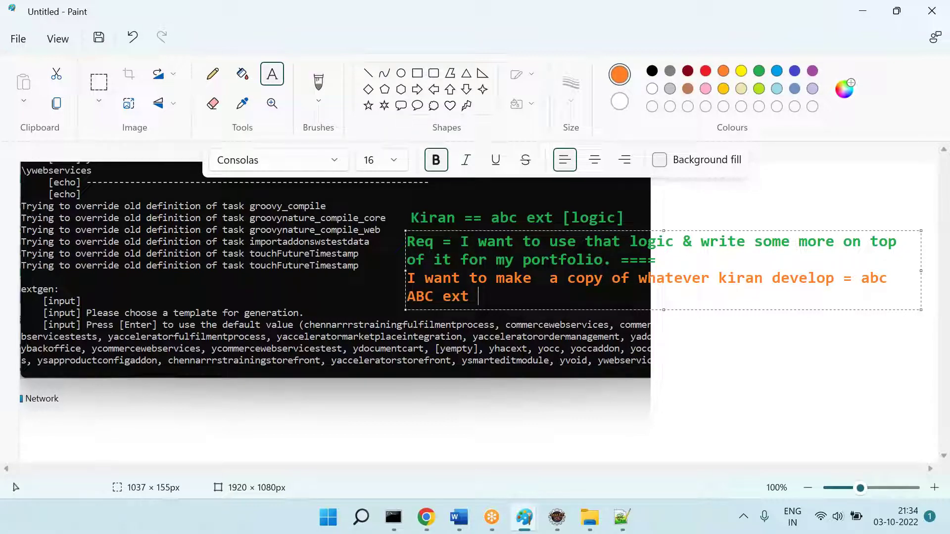
pyautogui.write('=== SHould')
pyautogui.press('BackSpace')
pyautogui.press('BackSpace')
pyautogui.press('BackSpace')
pyautogui.press('BackSpace')
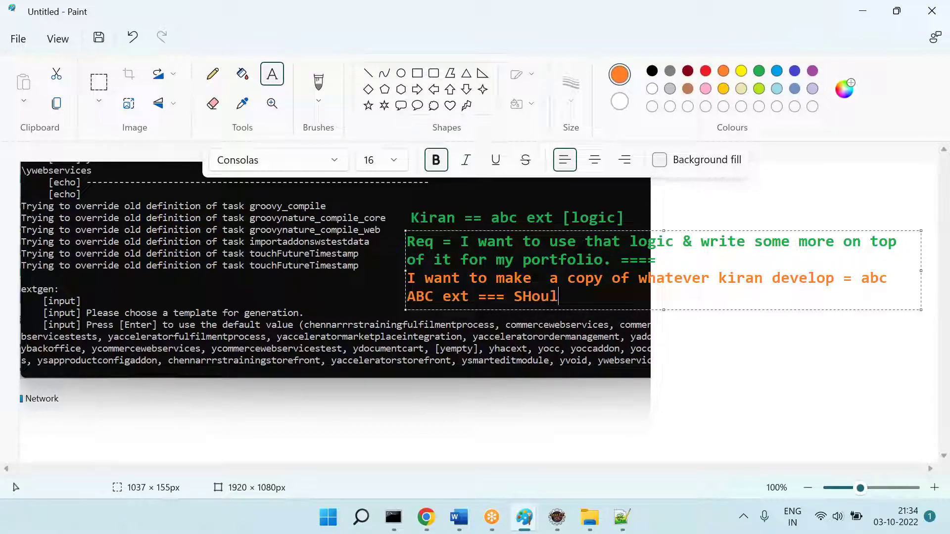
pyautogui.press('BackSpace')
pyautogui.write('hould come in this list?')
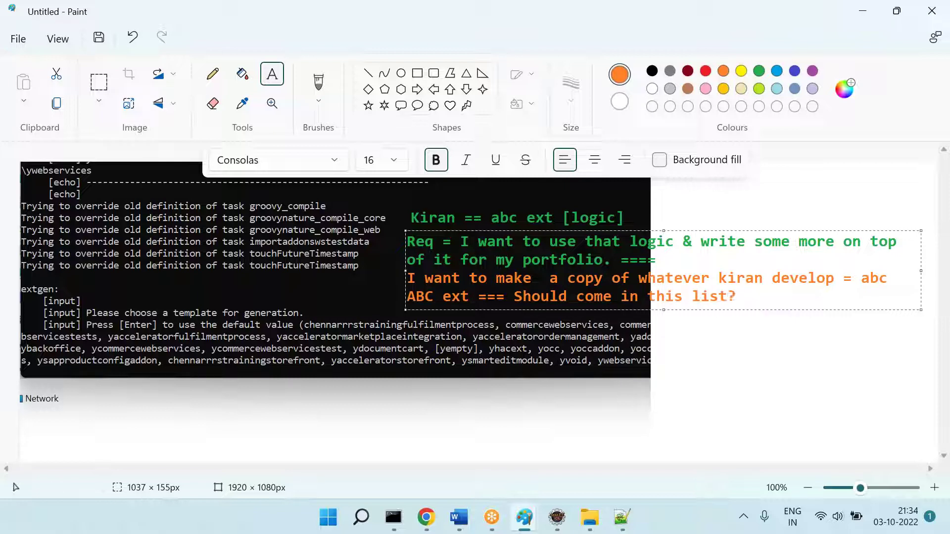
pyautogui.click(487, 375)
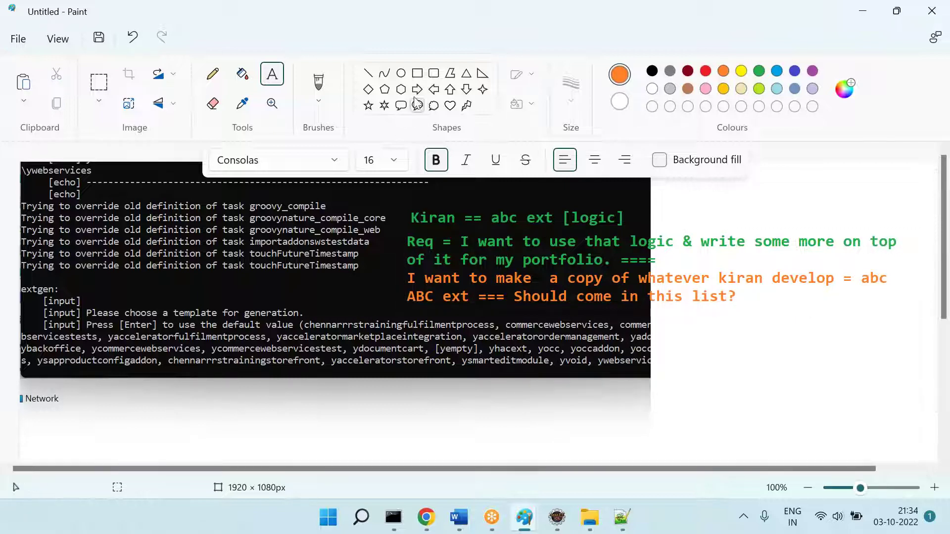
# Step: Draw an orange up-arrow at the template list, then add a Q asking how to get ext [abc] into this list
pyautogui.click(449, 91)
pyautogui.moveTo(375, 282); pyautogui.dragTo(397, 373)
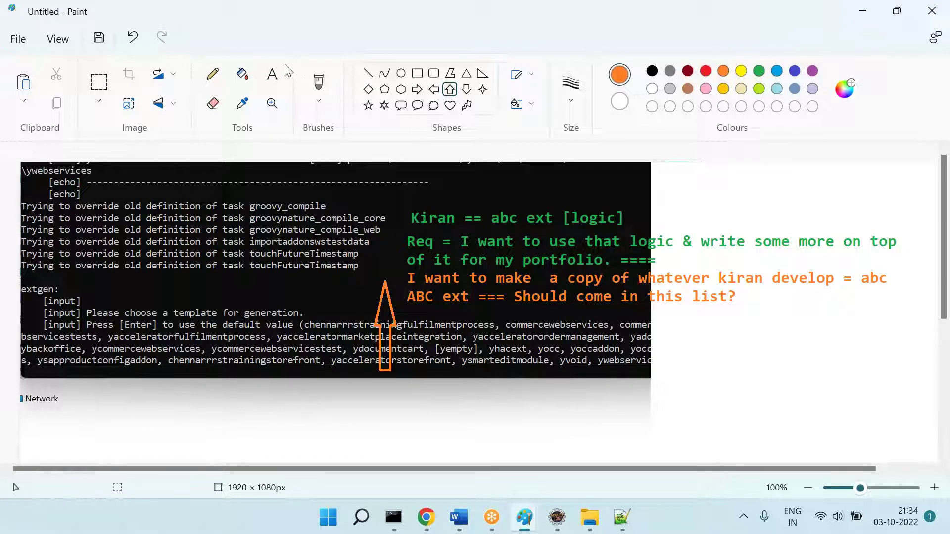
pyautogui.click(272, 74)
pyautogui.moveTo(338, 386); pyautogui.dragTo(936, 449)
pyautogui.write('Q = W')
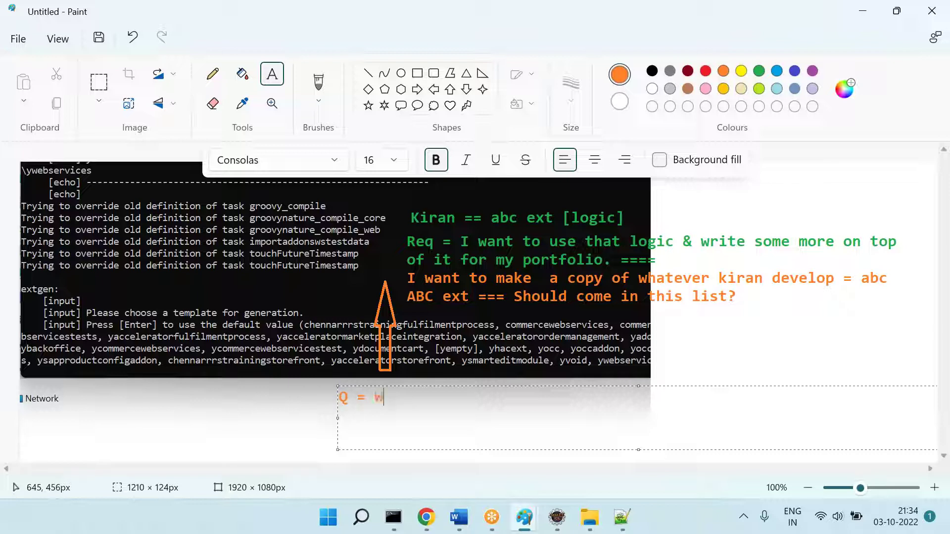
pyautogui.write('hat')
pyautogui.press('BackSpace')
pyautogui.press('BackSpace')
pyautogui.write('hat kiran should do ')
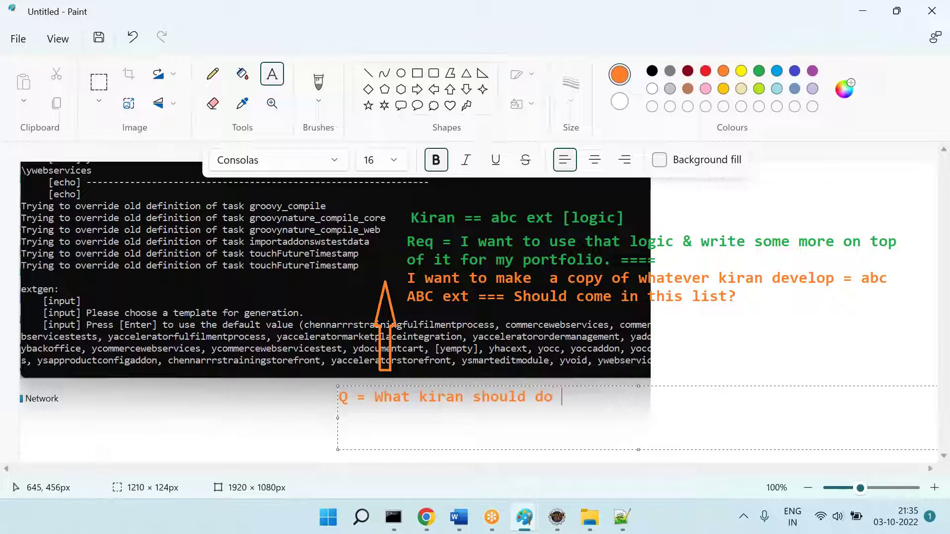
pyautogui.write('to bring that ')
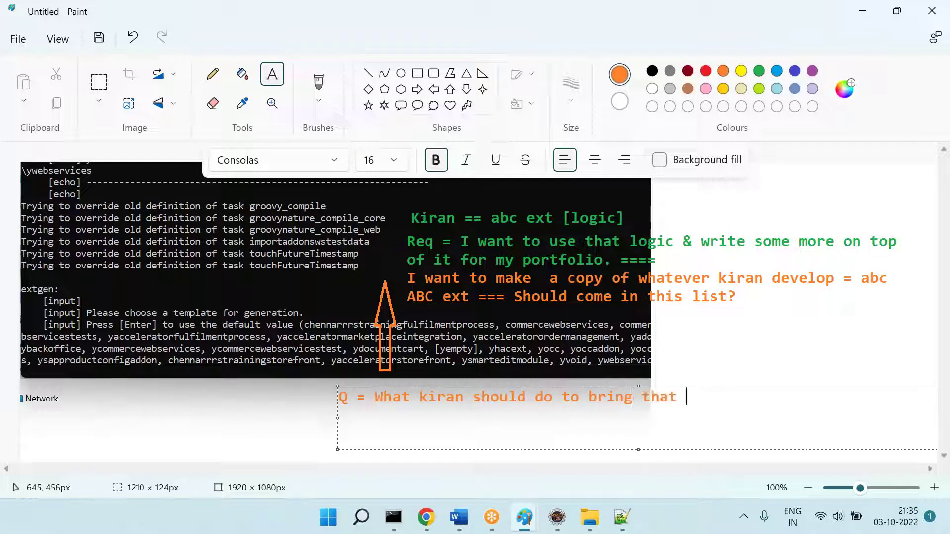
pyautogui.write('ext [abc] in this ')
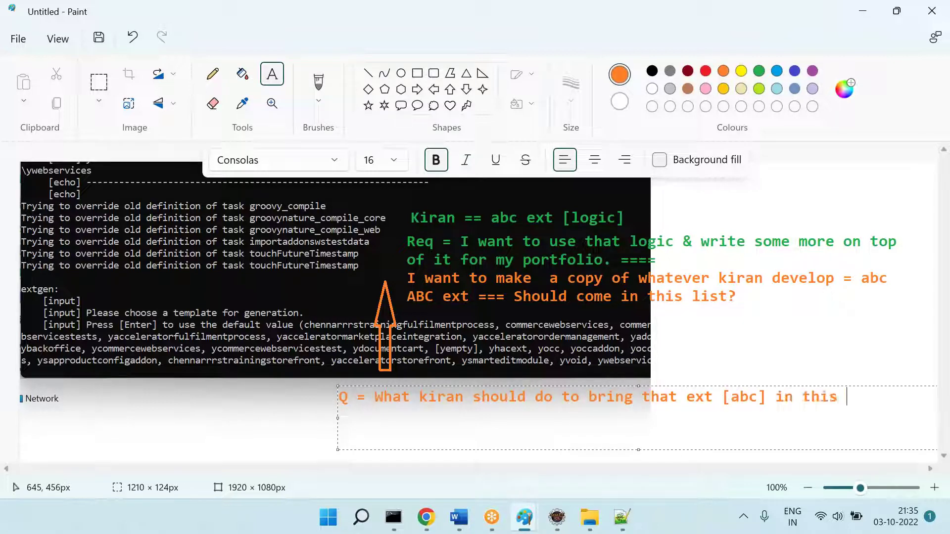
pyautogui.write('list?')
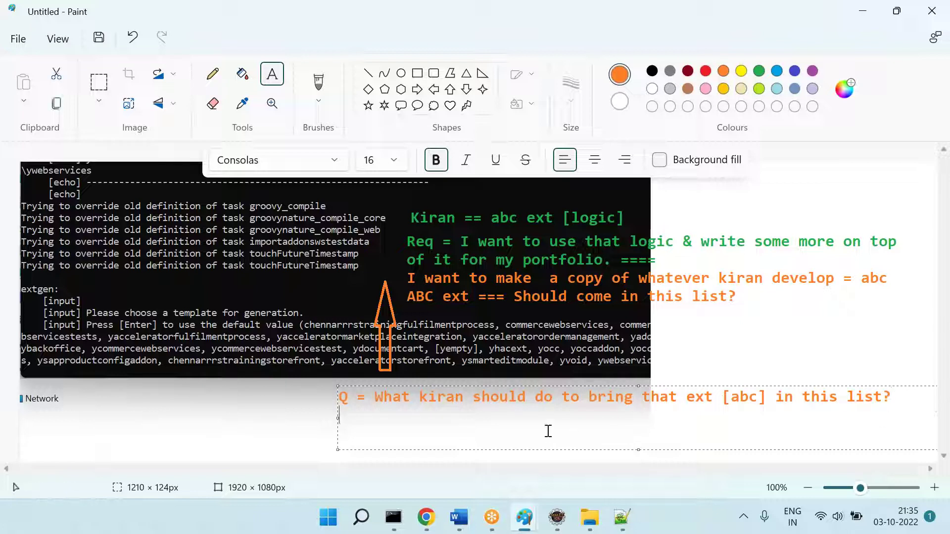
# Step: Open extensioninfo from chennarrrstraining\chennarrrstrainingfulfilmentprocess with Edit with Notepad++
pyautogui.click(590, 518)
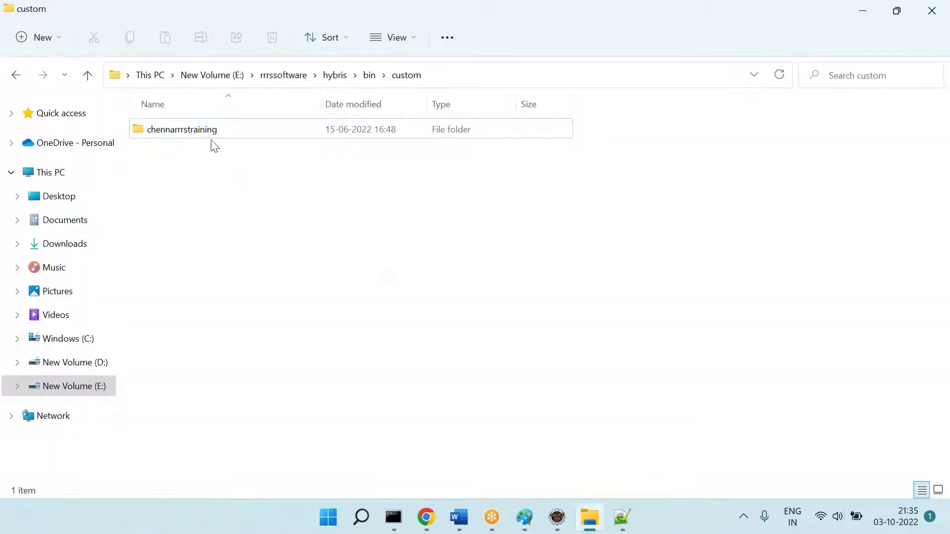
pyautogui.doubleClick(187, 129)
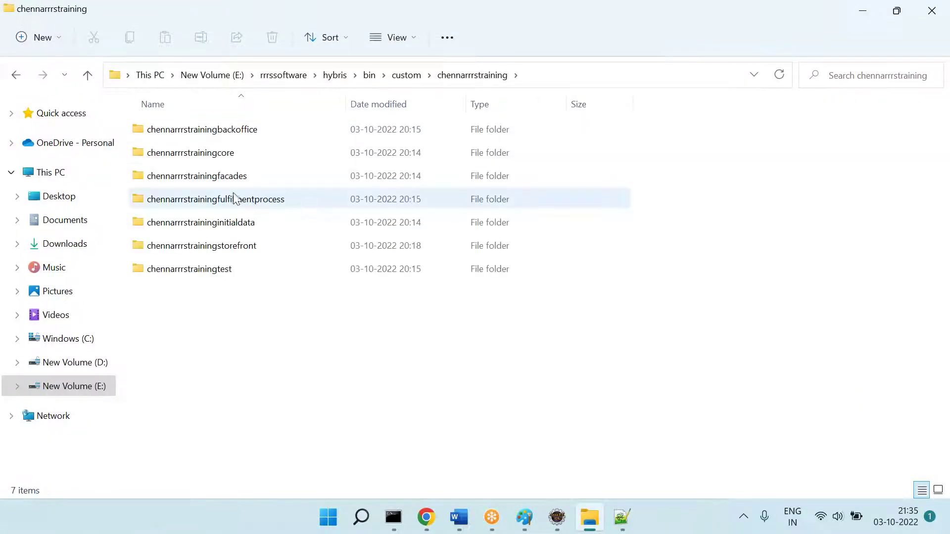
pyautogui.doubleClick(231, 200)
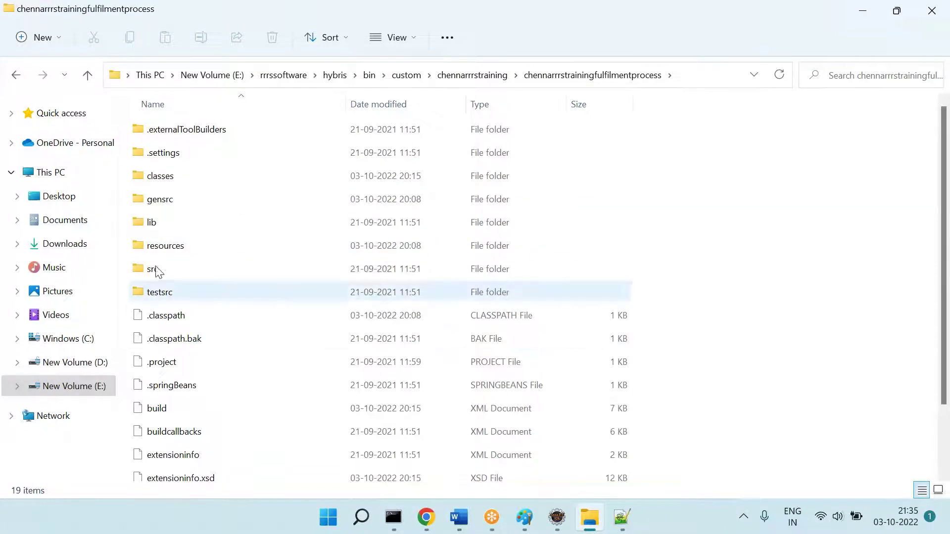
pyautogui.scroll(-2, 275, 304)
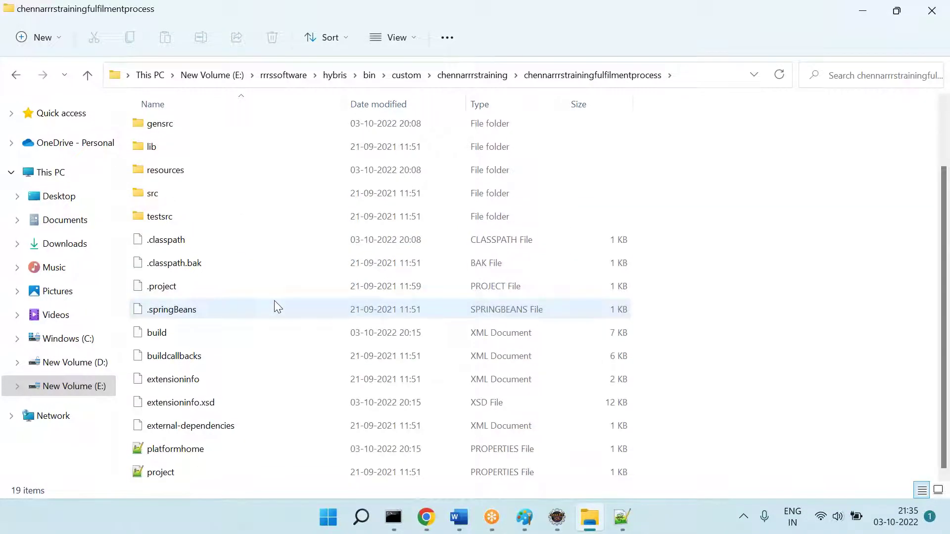
pyautogui.rightClick(181, 386)
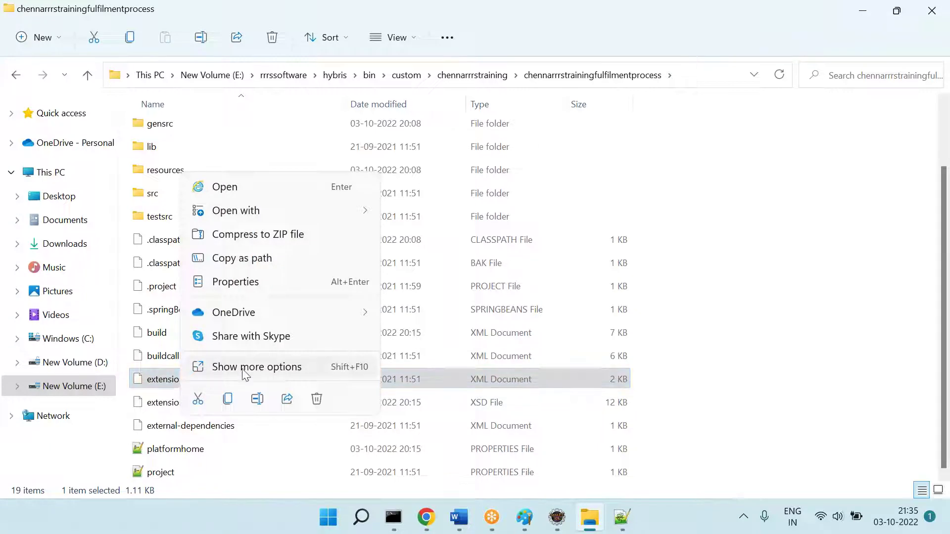
pyautogui.click(247, 366)
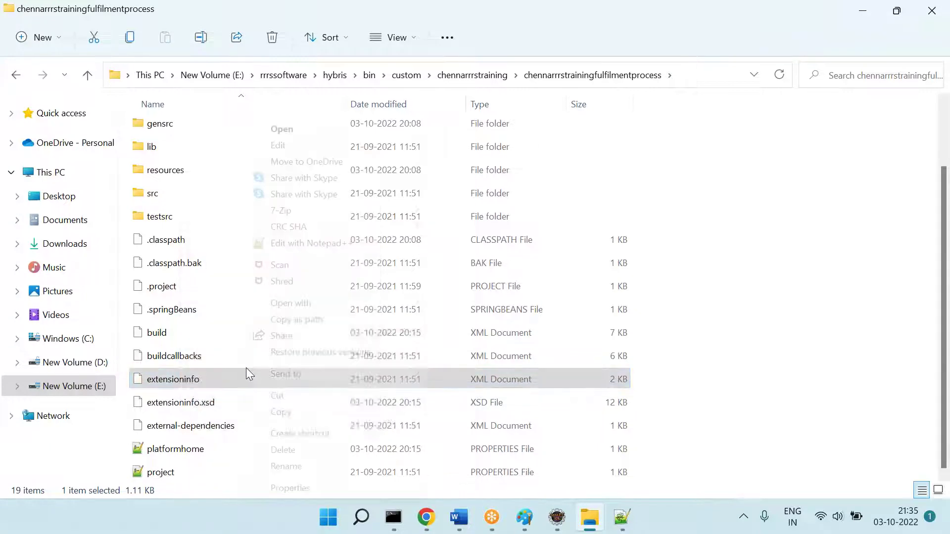
pyautogui.click(341, 243)
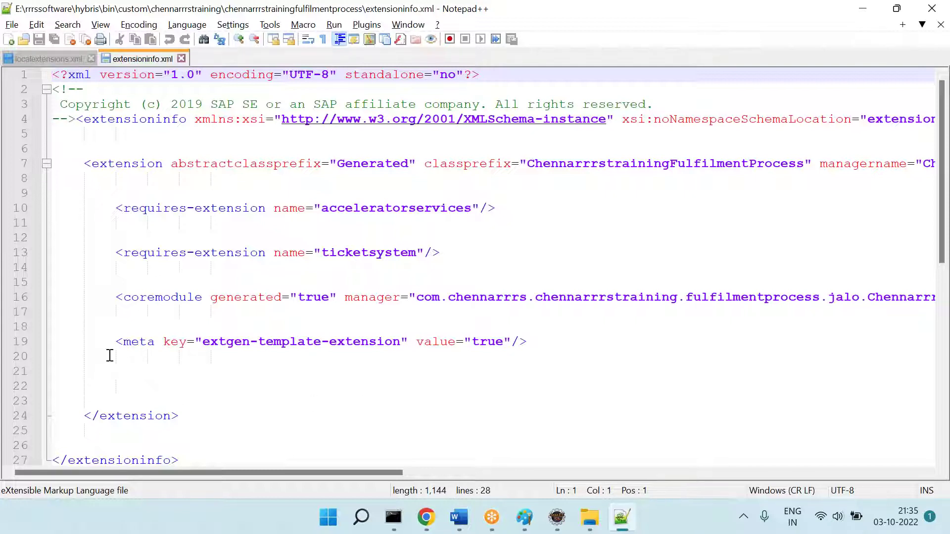
# Step: Highlight the extgen-template-extension meta line (line 19), then close extensioninfo.xml
pyautogui.moveTo(108, 350); pyautogui.dragTo(531, 348)
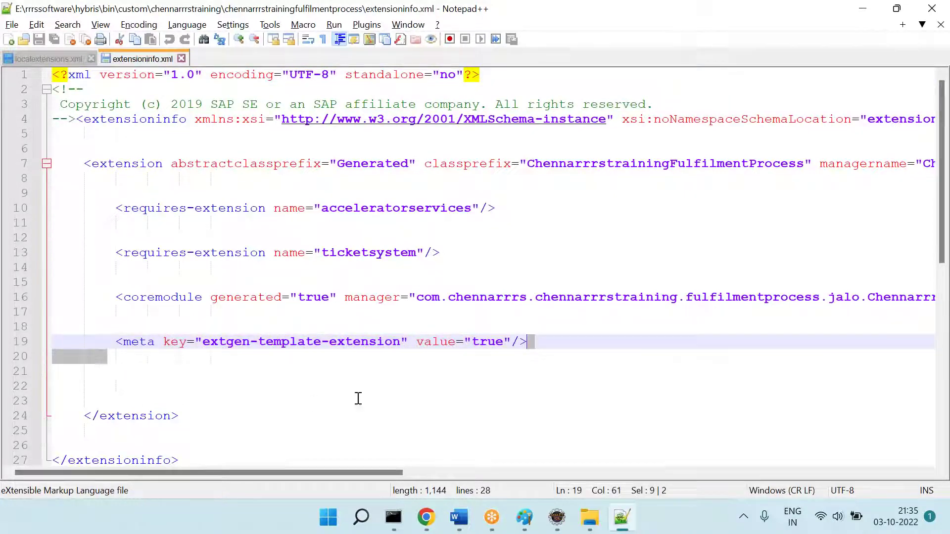
pyautogui.click(358, 400)
pyautogui.moveTo(113, 341); pyautogui.dragTo(553, 349)
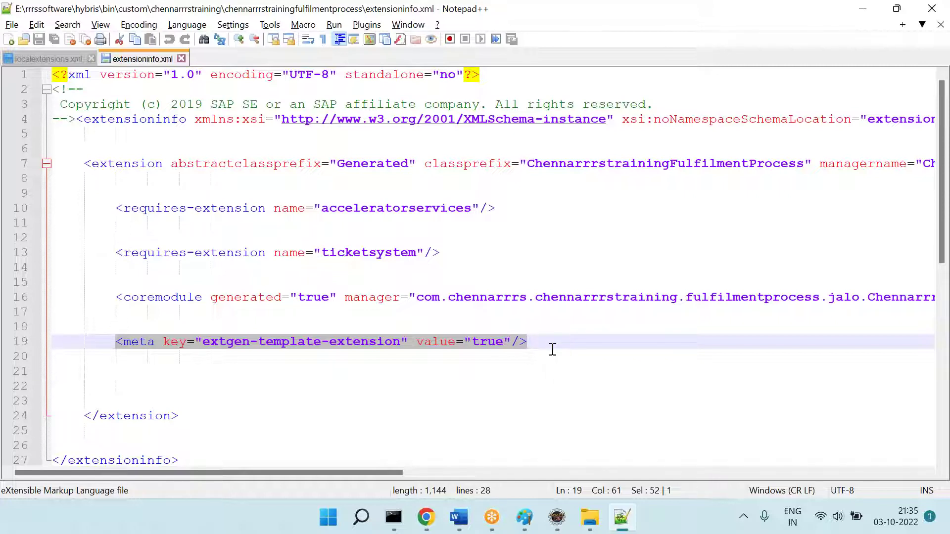
pyautogui.click(527, 371)
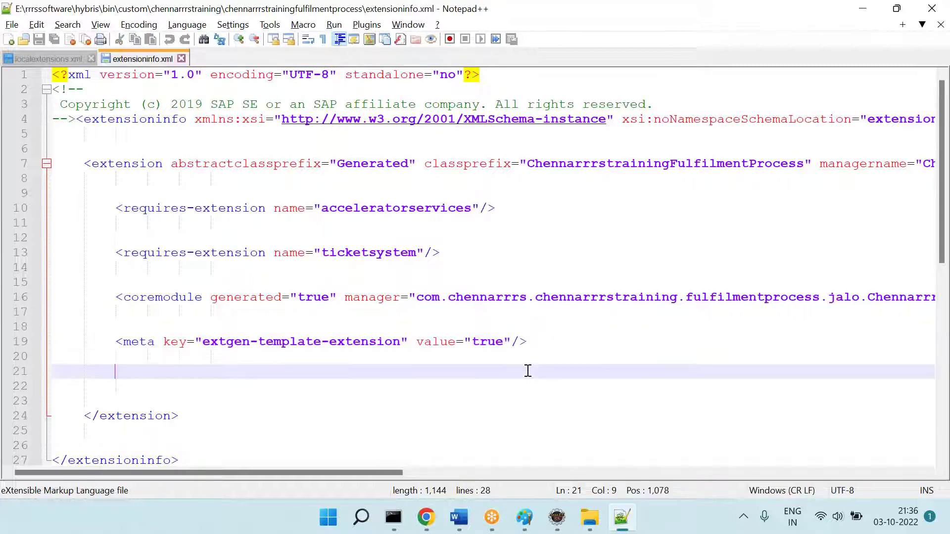
pyautogui.moveTo(119, 341); pyautogui.dragTo(534, 341)
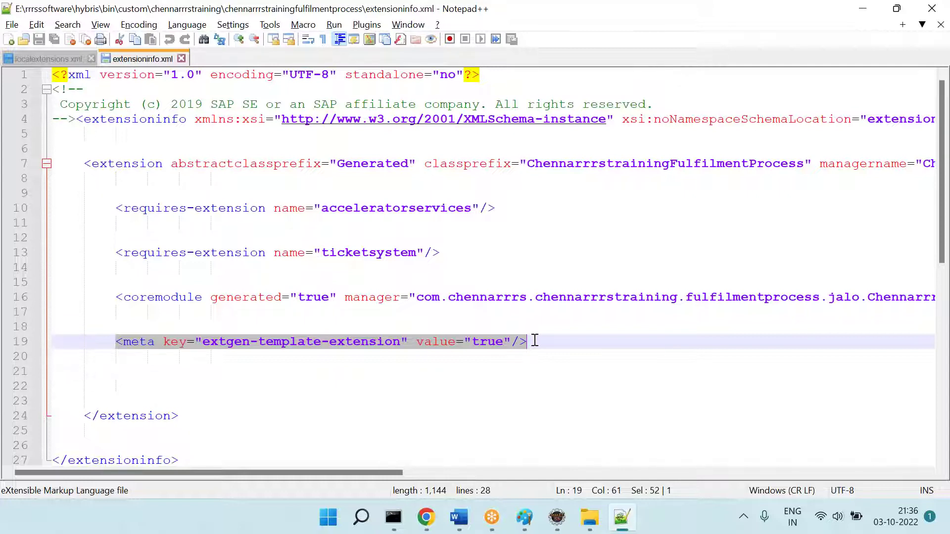
pyautogui.click(182, 59)
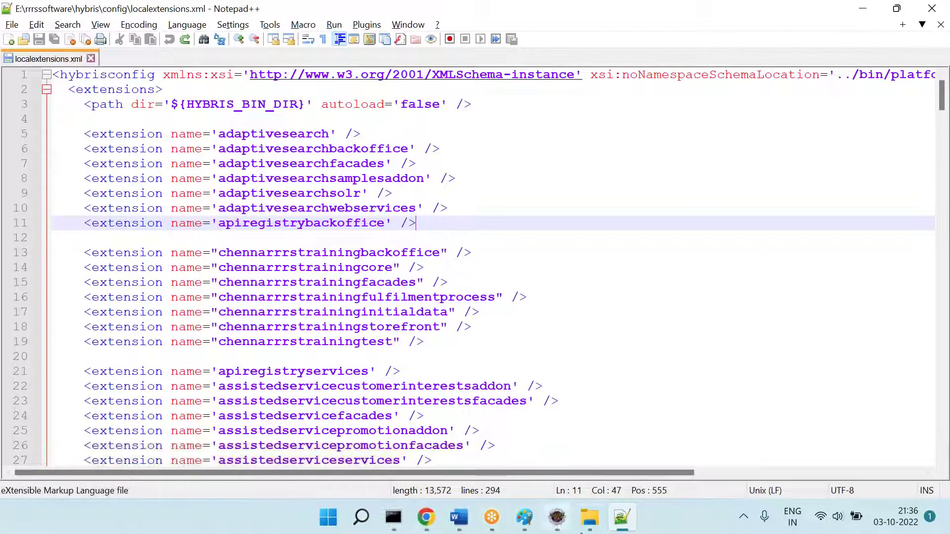
# Step: Reopen extensioninfo in Notepad++, select its meta line again, and close extensioninfo.xml
pyautogui.click(581, 532)
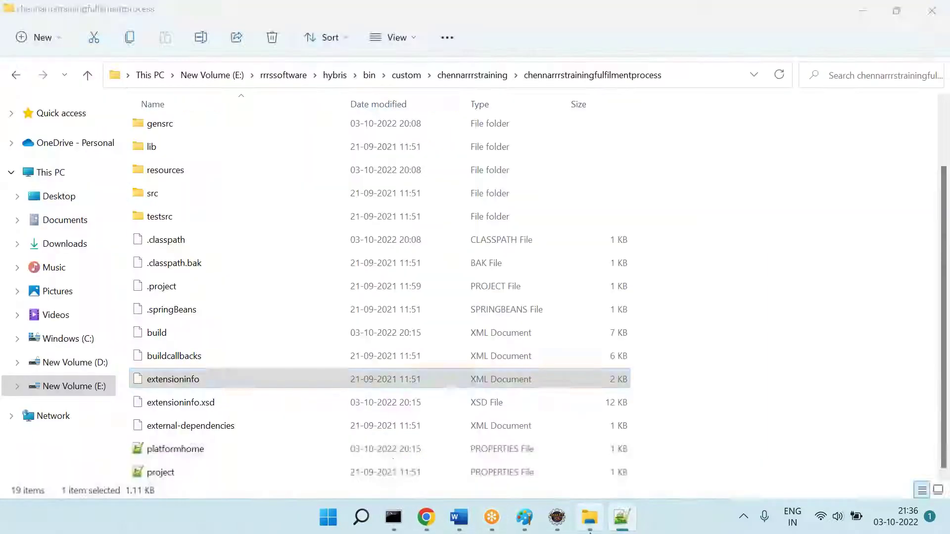
pyautogui.rightClick(183, 377)
pyautogui.click(228, 357)
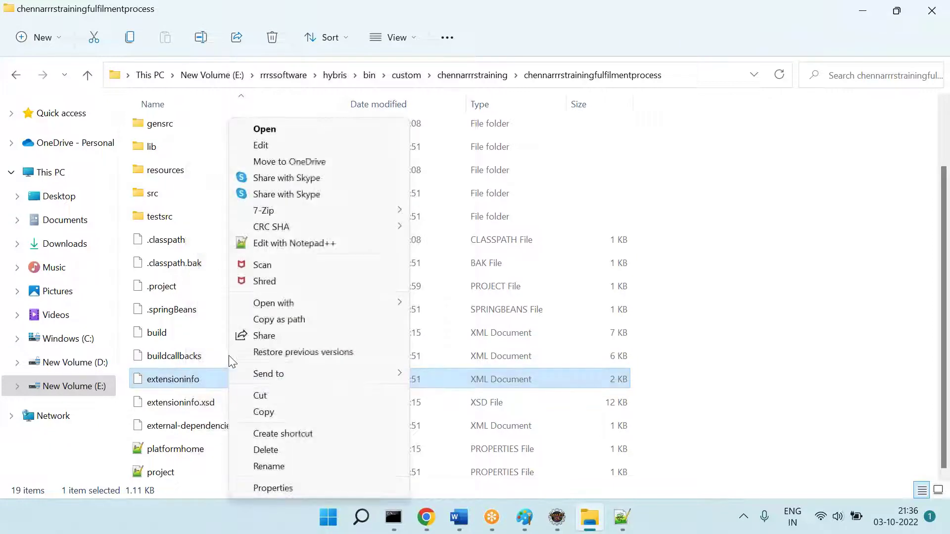
pyautogui.click(294, 243)
pyautogui.moveTo(111, 348); pyautogui.dragTo(542, 349)
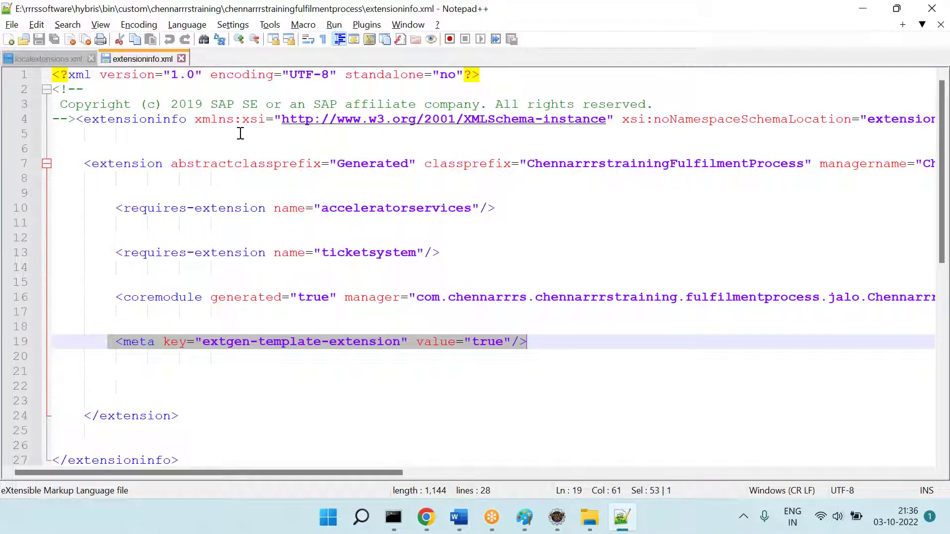
pyautogui.click(182, 59)
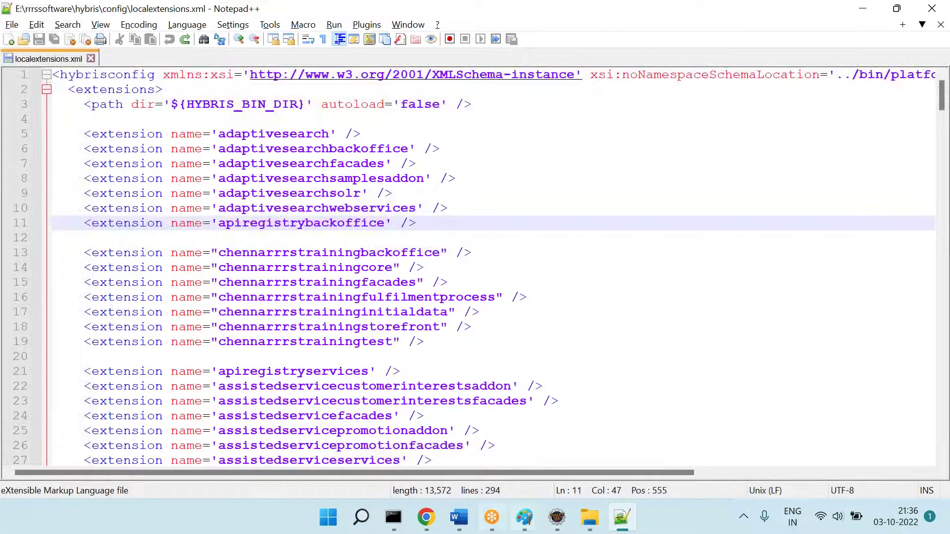
# Step: Close the ant extgen command prompt window
pyautogui.moveTo(394, 517)
pyautogui.click(466, 428)
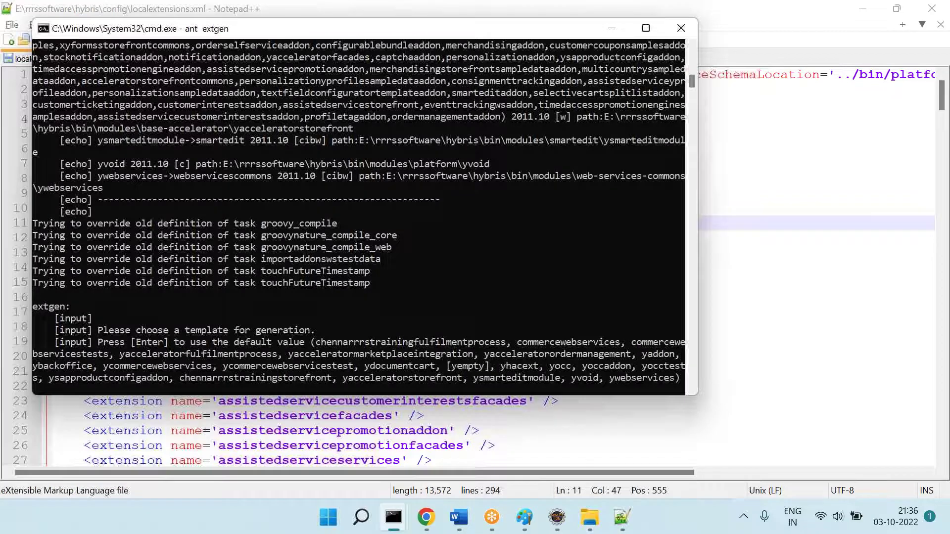
pyautogui.moveTo(579, 32); pyautogui.dragTo(553, 116)
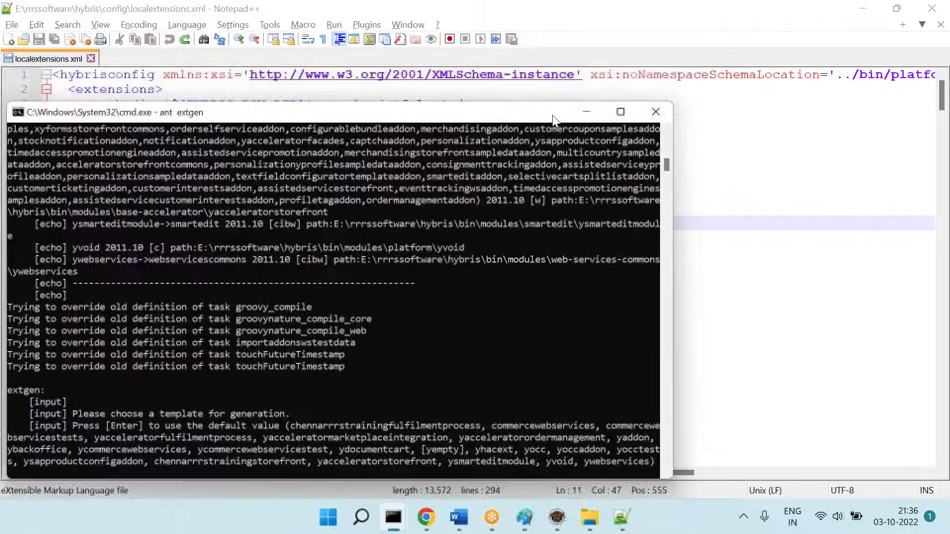
pyautogui.click(653, 119)
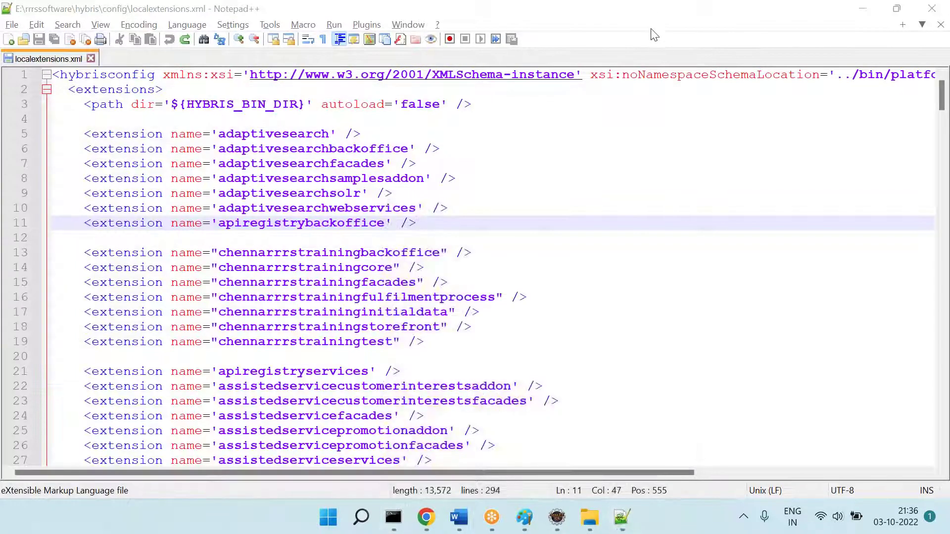
# Step: Add the Word line '=== We can use the "ant extgen" & "ant modulegen"'
pyautogui.click(459, 517)
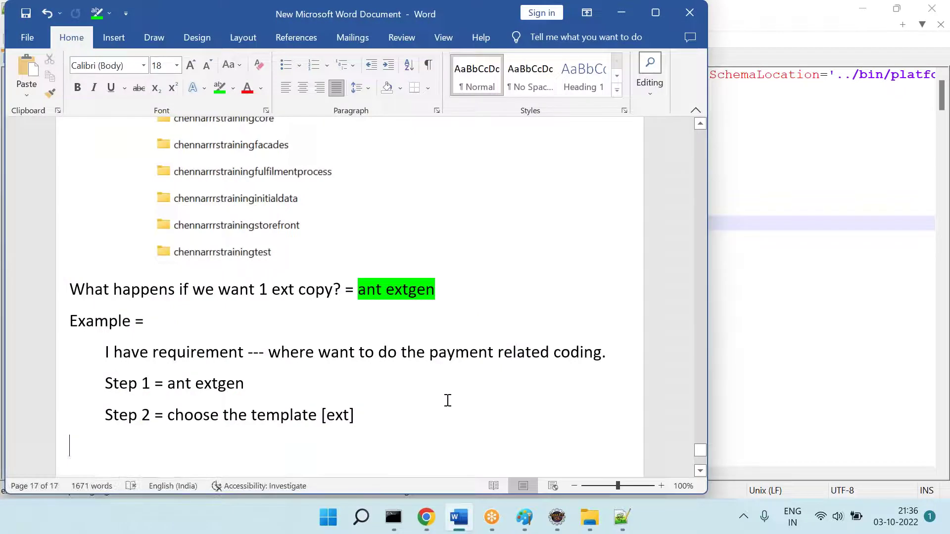
pyautogui.scroll(-3, 447, 401)
pyautogui.scroll(5, 447, 400)
pyautogui.write('==')
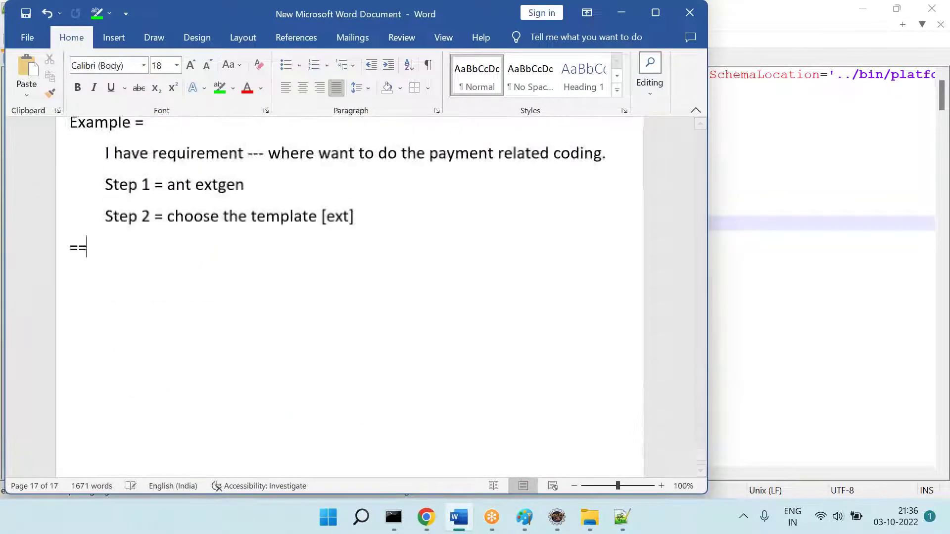
pyautogui.write('= We can use the ')
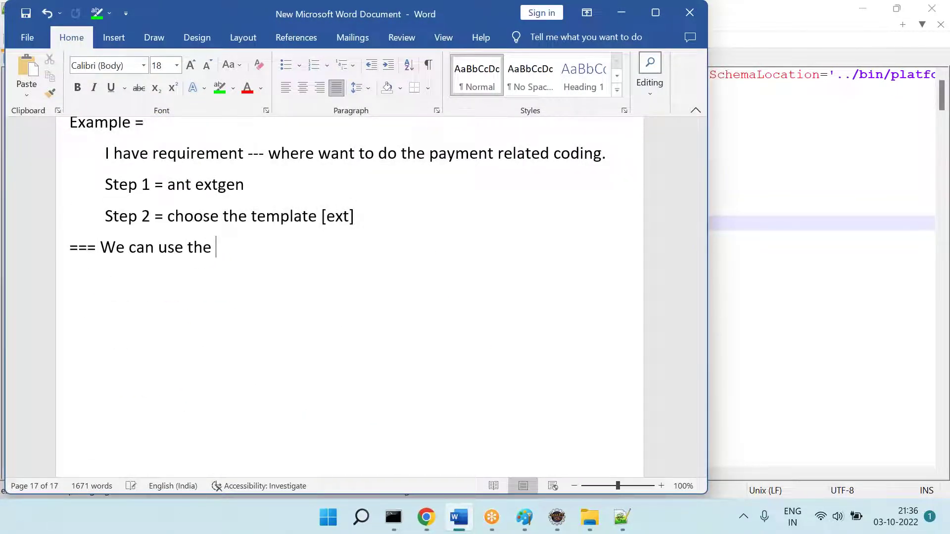
pyautogui.write('“at')
pyautogui.press('BackSpace')
pyautogui.press('BackSpace')
pyautogui.write('"at')
pyautogui.press('BackSpace')
pyautogui.write('nt extgen')
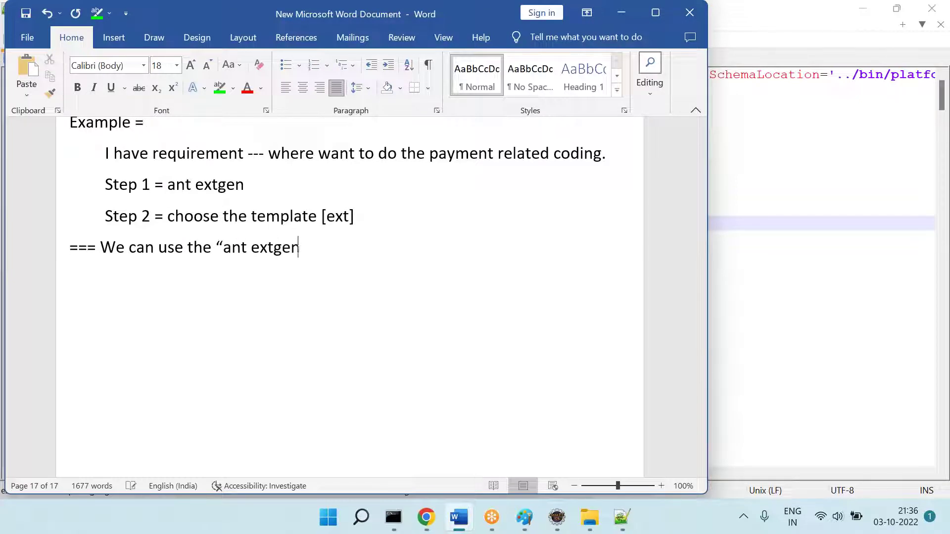
pyautogui.write('" & "nat')
pyautogui.press('BackSpace')
pyautogui.press('BackSpace')
pyautogui.press('BackSpace')
pyautogui.write('ant modu')
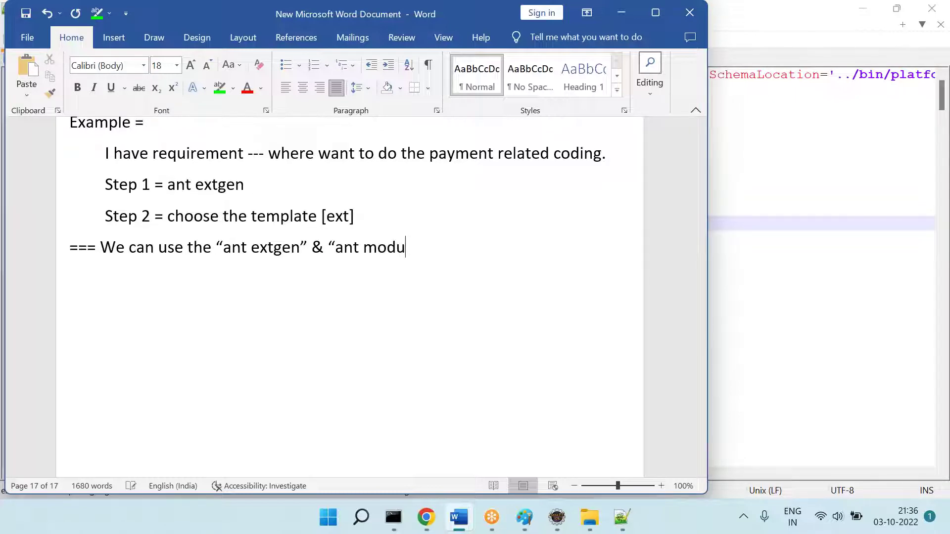
pyautogui.write('legen"')
pyautogui.press('Return')
pyautogui.scroll(-3, 347, 297)
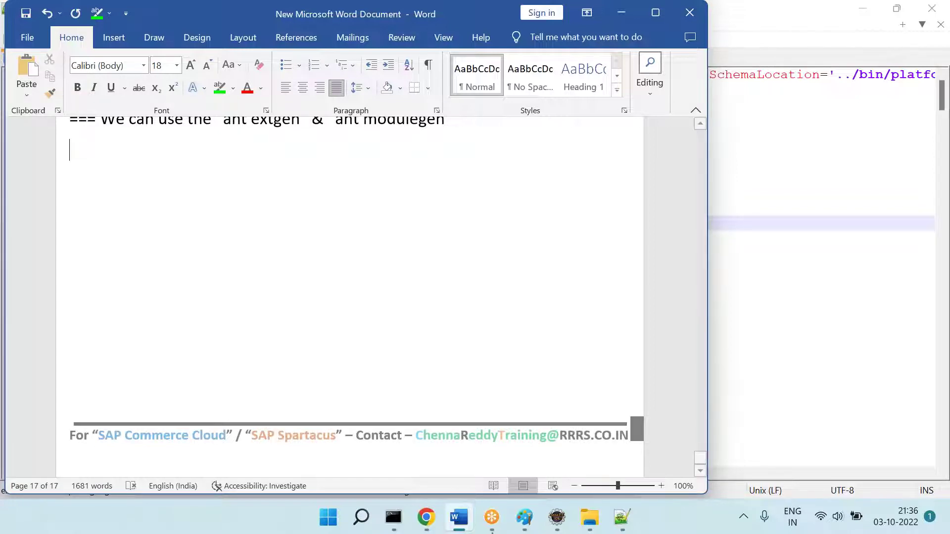
pyautogui.click(558, 518)
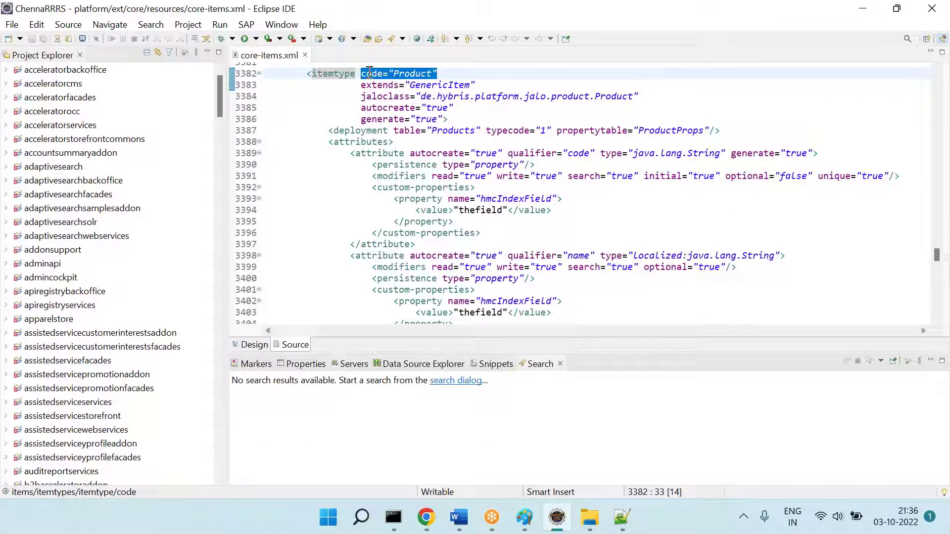
# Step: Add '=== "SAP Comm" provides lots of code.' with indented 'Q1 = How to see the code?'
pyautogui.click(305, 55)
pyautogui.hotkey('alt', 'Tab')
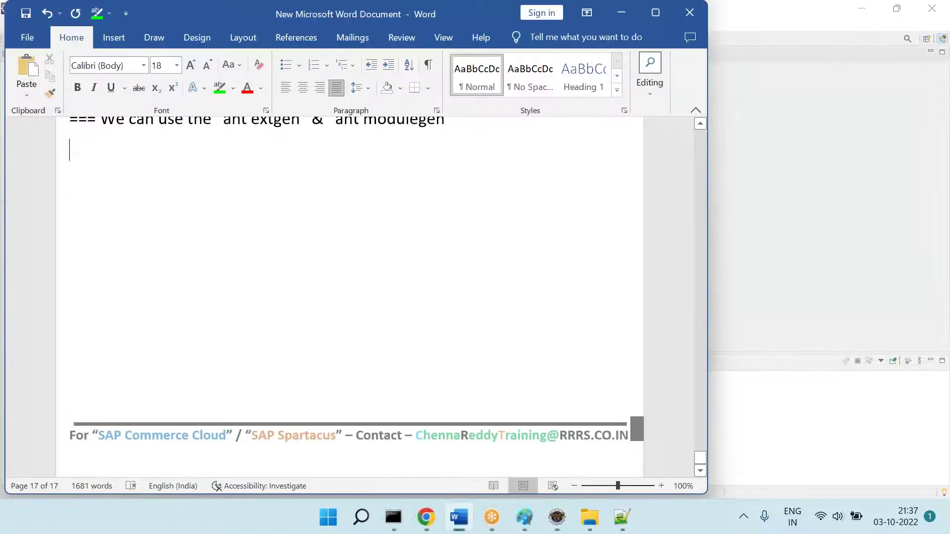
pyautogui.write('=== ')
pyautogui.write('"SAP COmm')
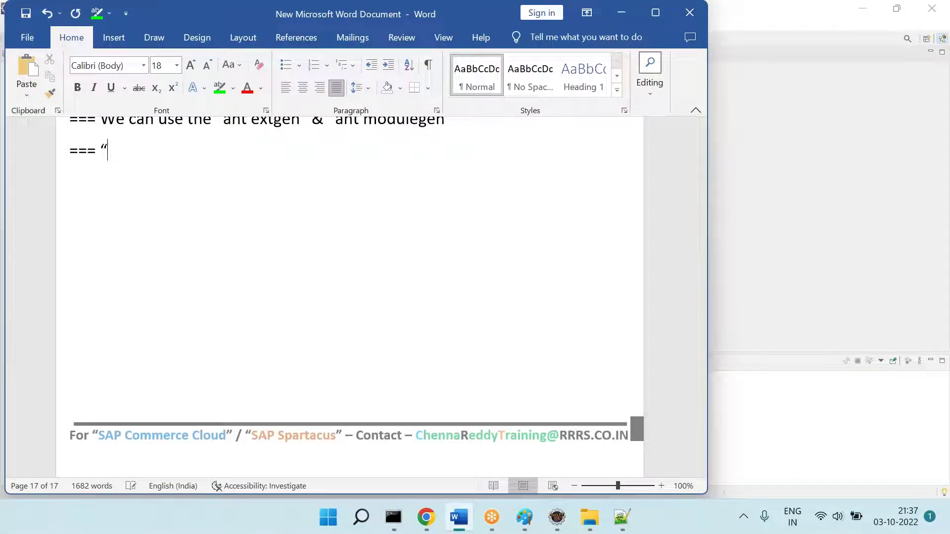
pyautogui.write('" provie')
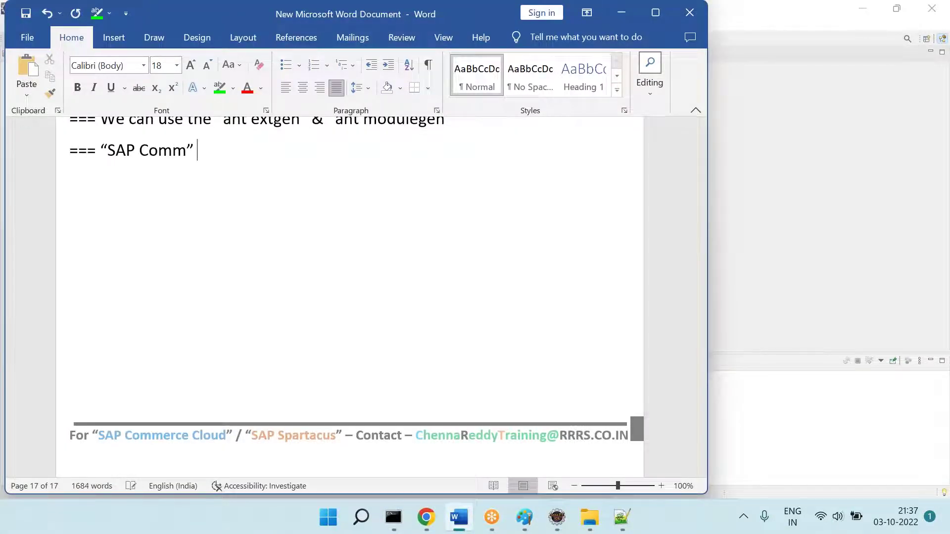
pyautogui.press('BackSpace')
pyautogui.write('des lots of code.')
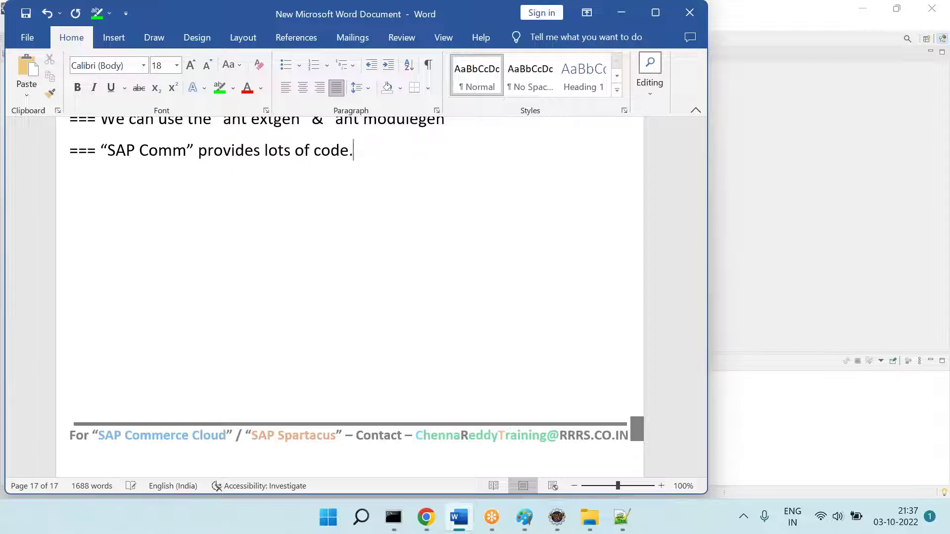
pyautogui.press('Return')
pyautogui.press('Tab')
pyautogui.write('Q1 = How to ')
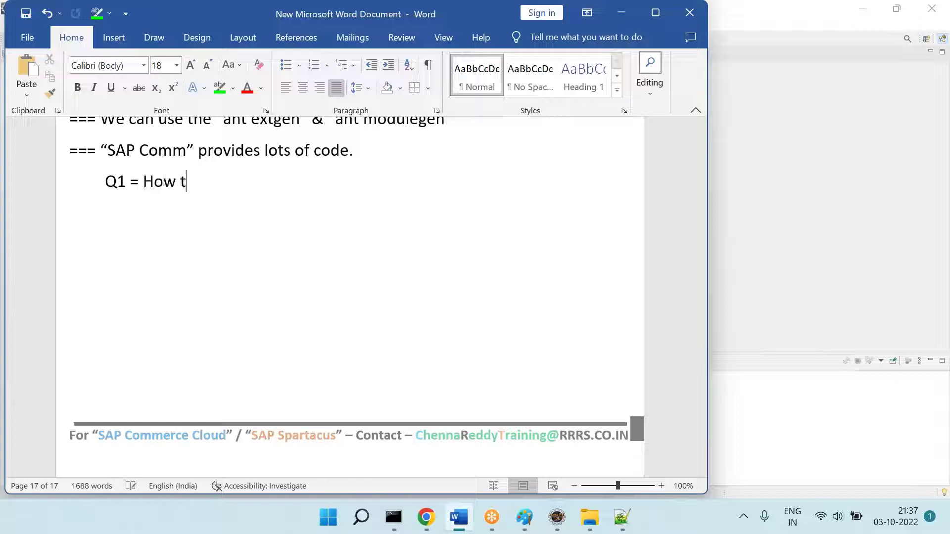
pyautogui.write('see the')
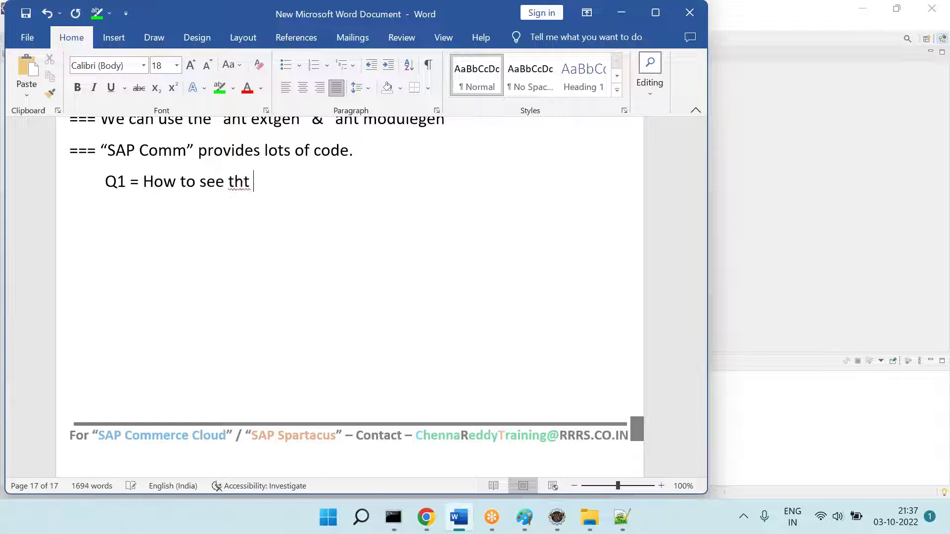
pyautogui.write(' code?')
pyautogui.press('Return')
# Step: Add Q2 about writing code on top of what "SAP Comm" provides, and highlight the SAP Comm line green
pyautogui.press('Tab')
pyautogui.write('Q1')
pyautogui.press('BackSpace')
pyautogui.press('BackSpace')
pyautogui.write('2 = How to ')
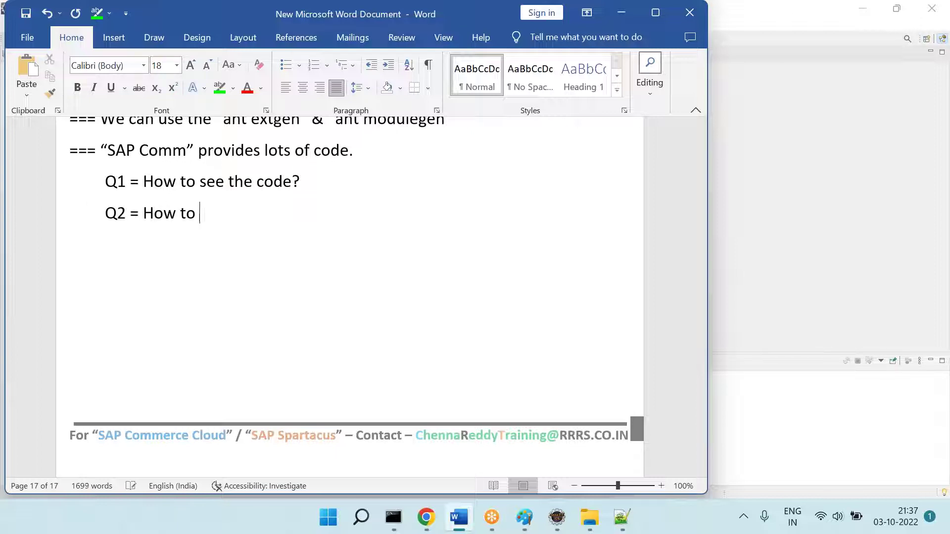
pyautogui.write('write the code ')
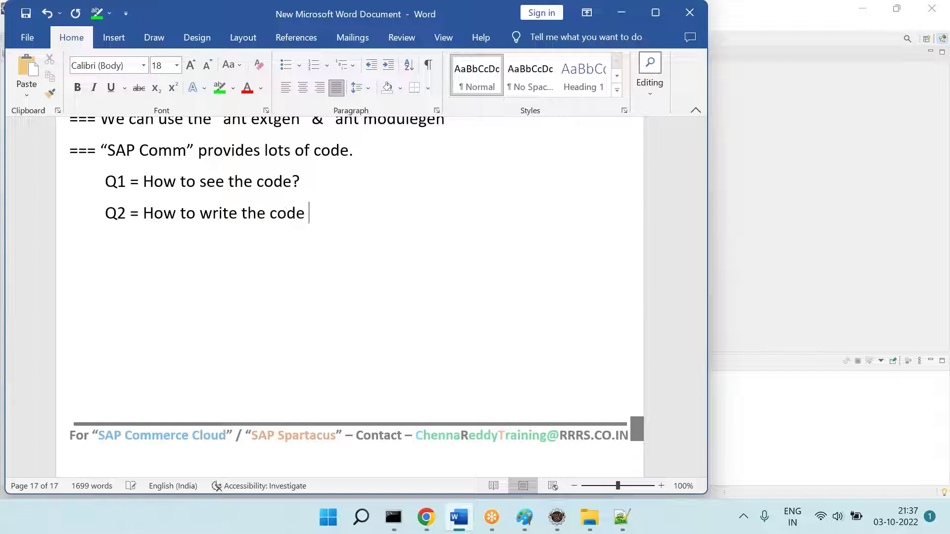
pyautogui.write('on top of the ')
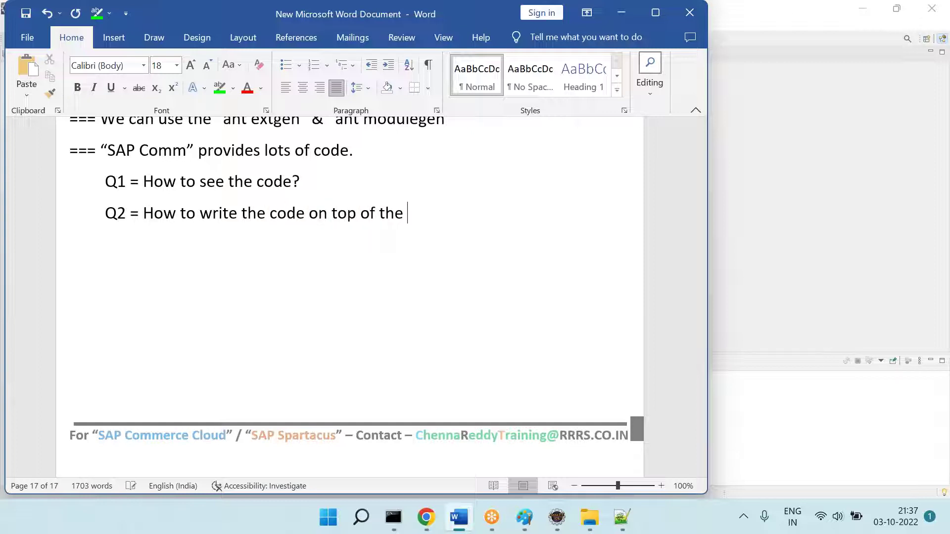
pyautogui.write('"SAP Comm" provided.')
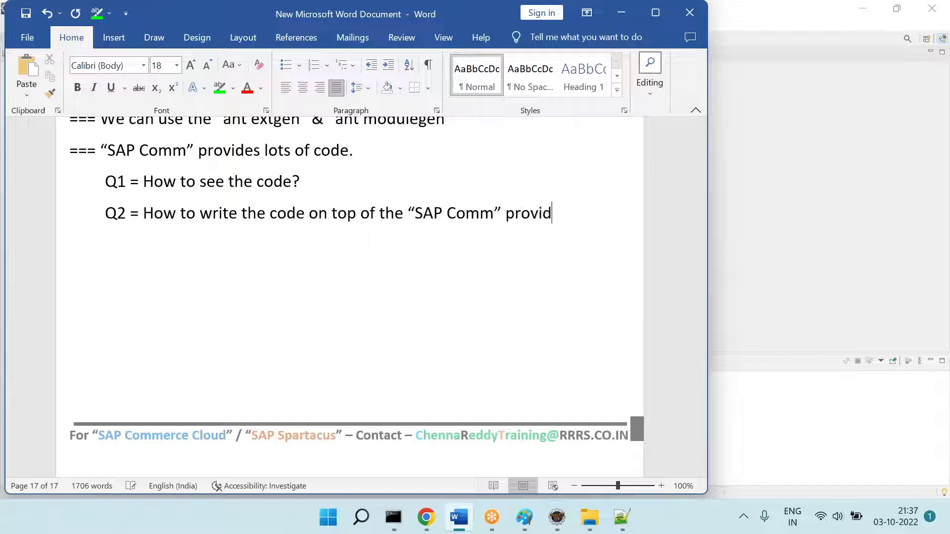
pyautogui.press('Return')
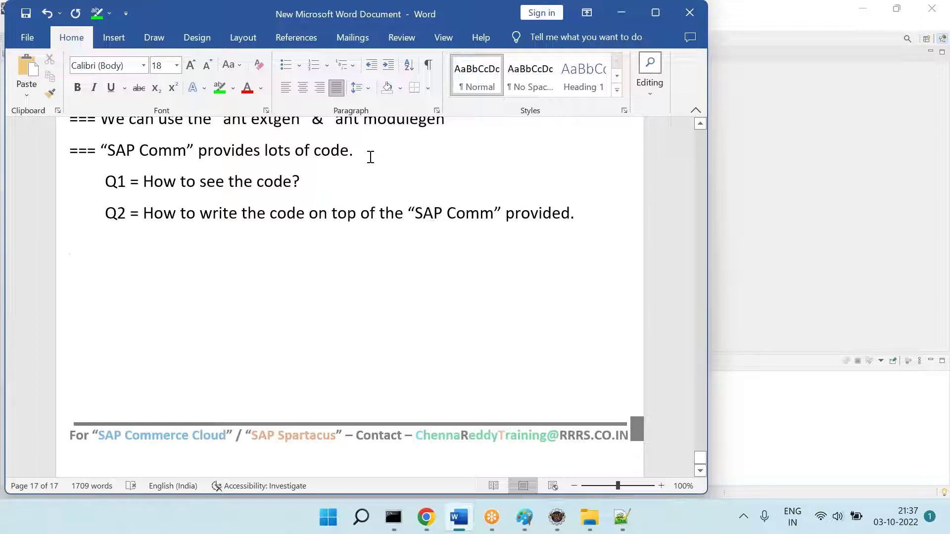
pyautogui.click(33, 141)
pyautogui.click(220, 88)
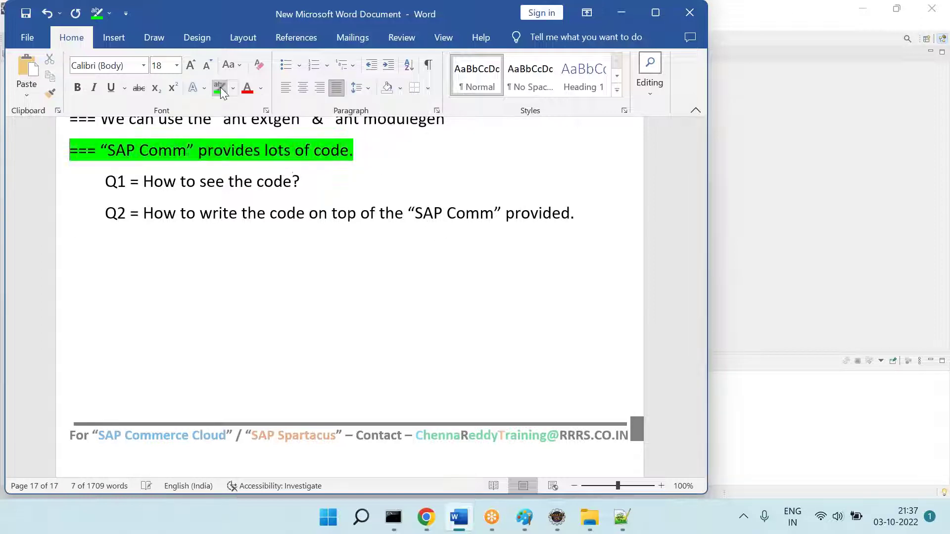
pyautogui.click(361, 332)
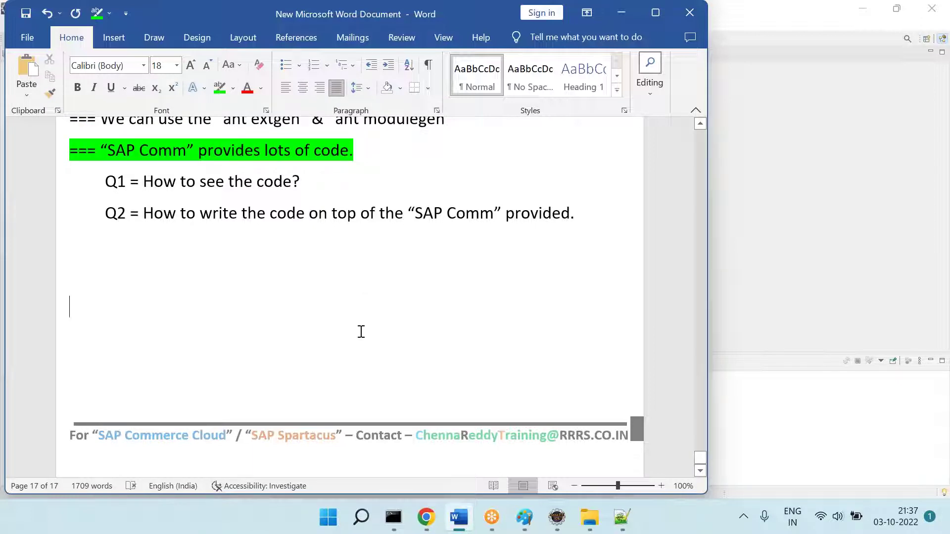
# Step: Add 'C Lang === Turbo C Editor ....' and '"SAP Comm" === We can write code == Notepad ++ / Eclipse'
pyautogui.press('BackSpace')
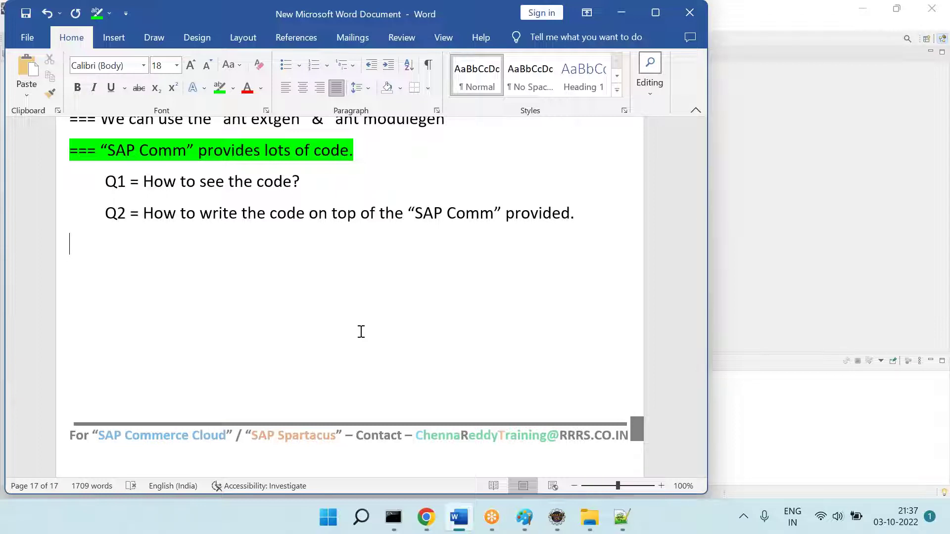
pyautogui.write('C Lang === ')
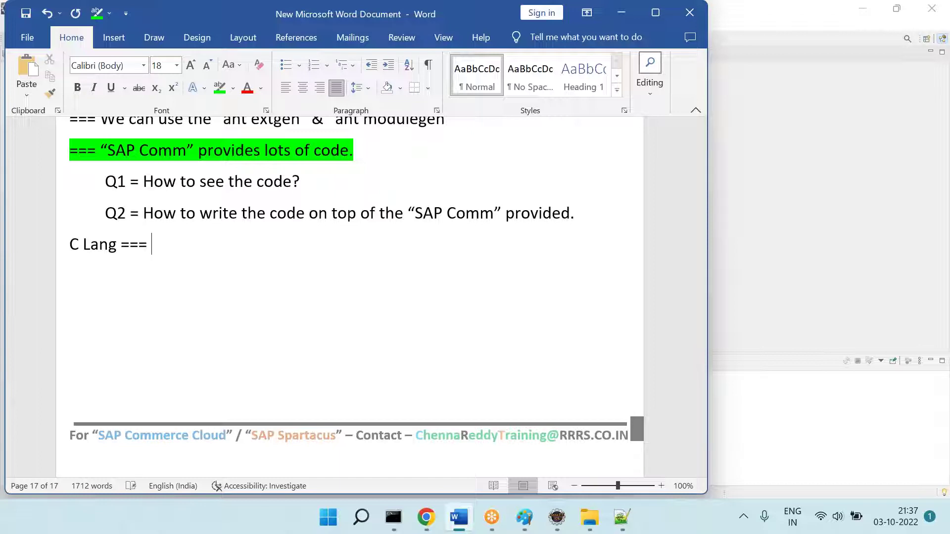
pyautogui.write('Tub')
pyautogui.press('BackSpace')
pyautogui.press('BackSpace')
pyautogui.write('u')
pyautogui.press('BackSpace')
pyautogui.write('rbo C E')
pyautogui.press('BackSpace')
pyautogui.write('C Editor ....')
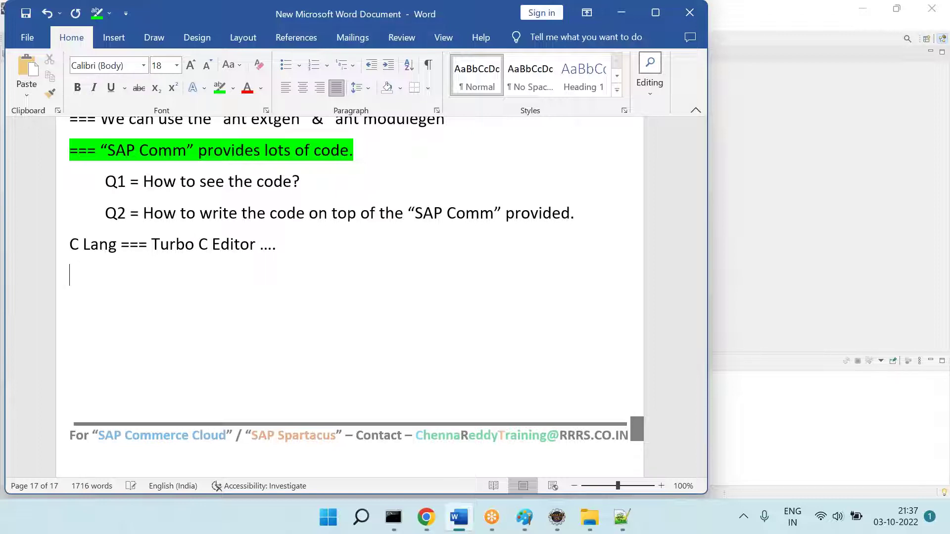
pyautogui.press('Tab')
pyautogui.write('"SAP')
pyautogui.write('m" === We can ')
pyautogui.write('write ')
pyautogui.write('code == Notepad')
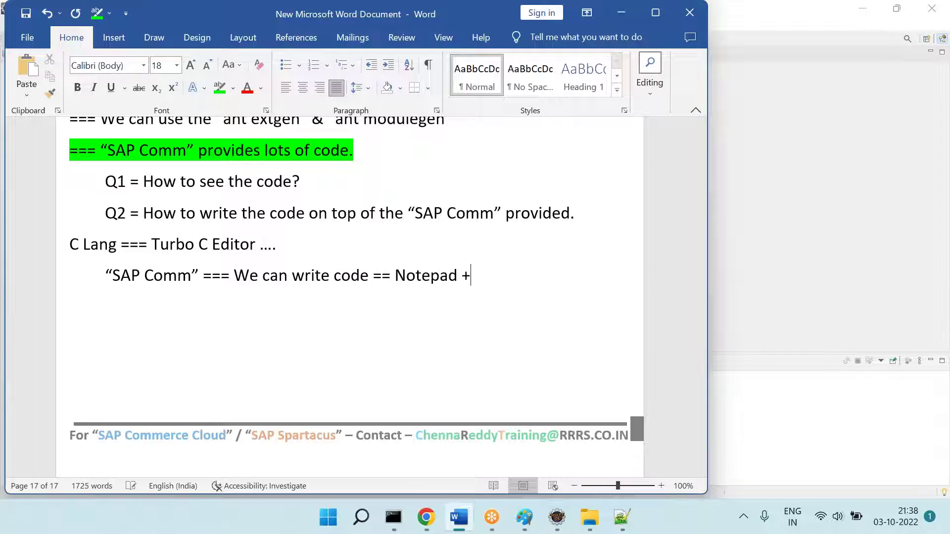
pyautogui.write(' ++ / Eclispe /')
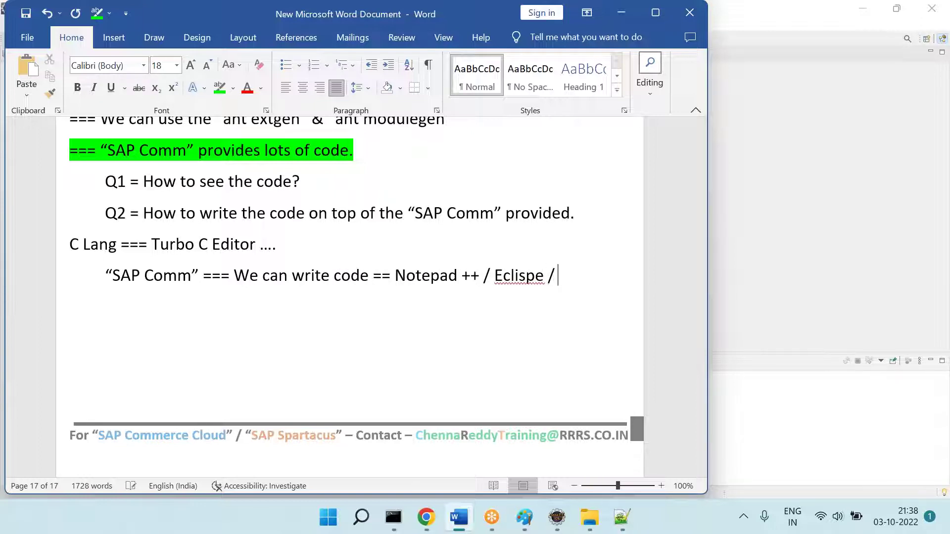
pyautogui.press('BackSpace')
pyautogui.press('BackSpace')
pyautogui.press('BackSpace')
pyautogui.write('pse')
# Step: Highlight the word Eclipse green in the editors line and dismiss the Translator pane
pyautogui.doubleClick(521, 283)
pyautogui.click(218, 88)
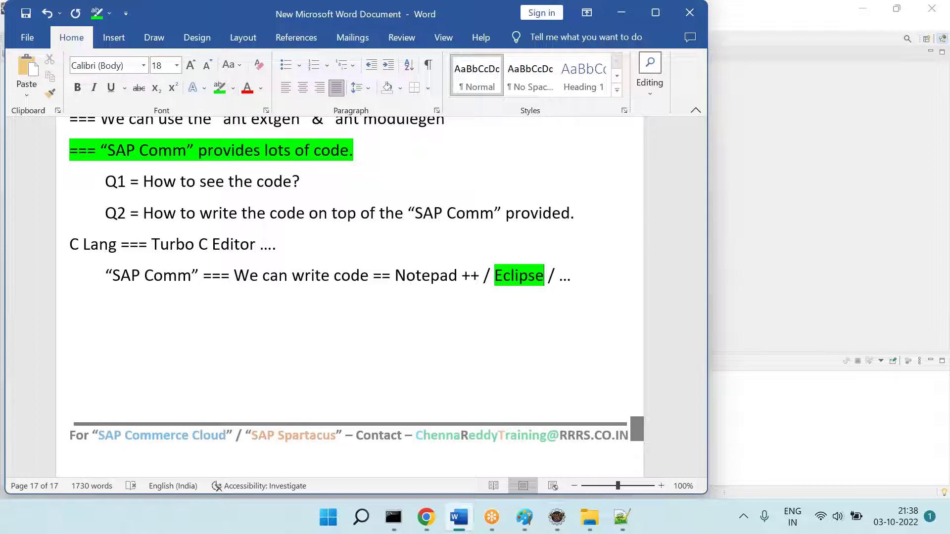
pyautogui.rightClick(134, 344)
pyautogui.click(134, 321)
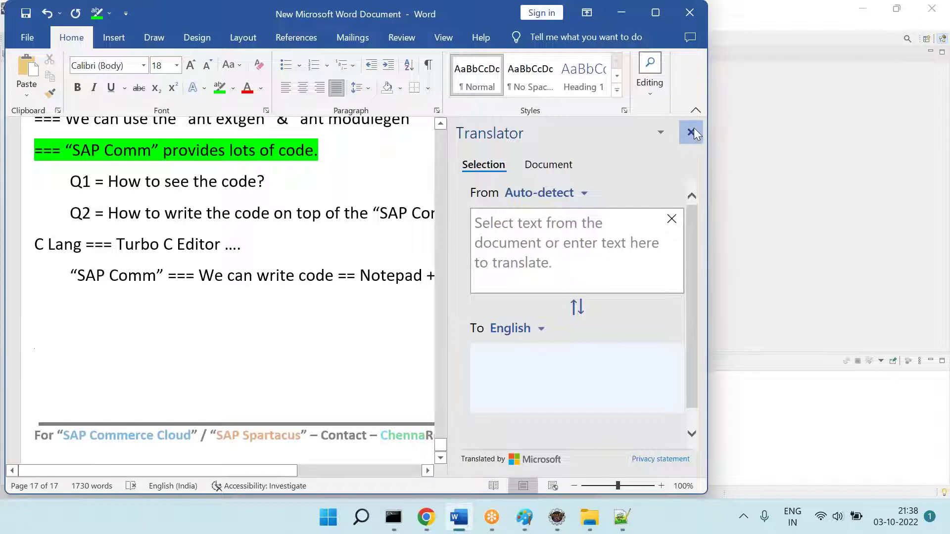
pyautogui.click(692, 132)
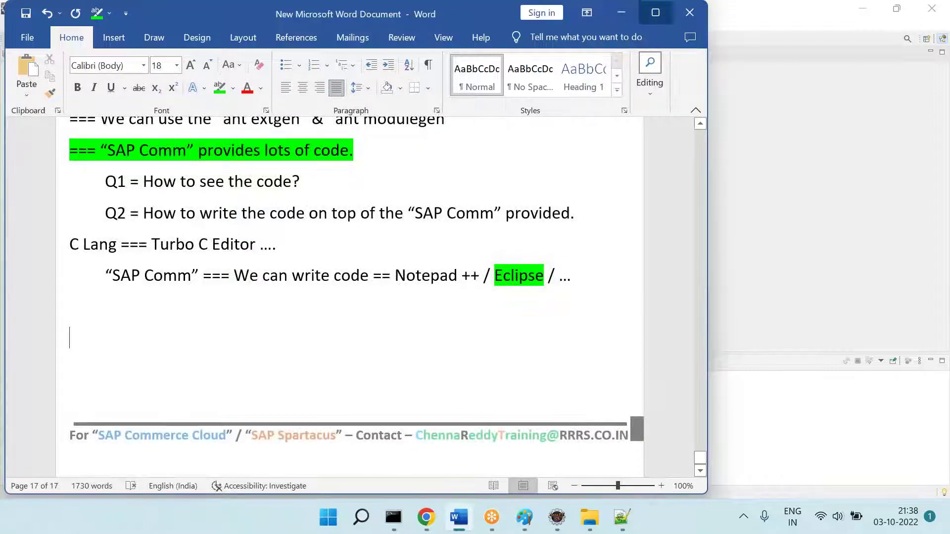
# Step: Add the line '=== Install Eclipse if you don't have'
pyautogui.write('=== ')
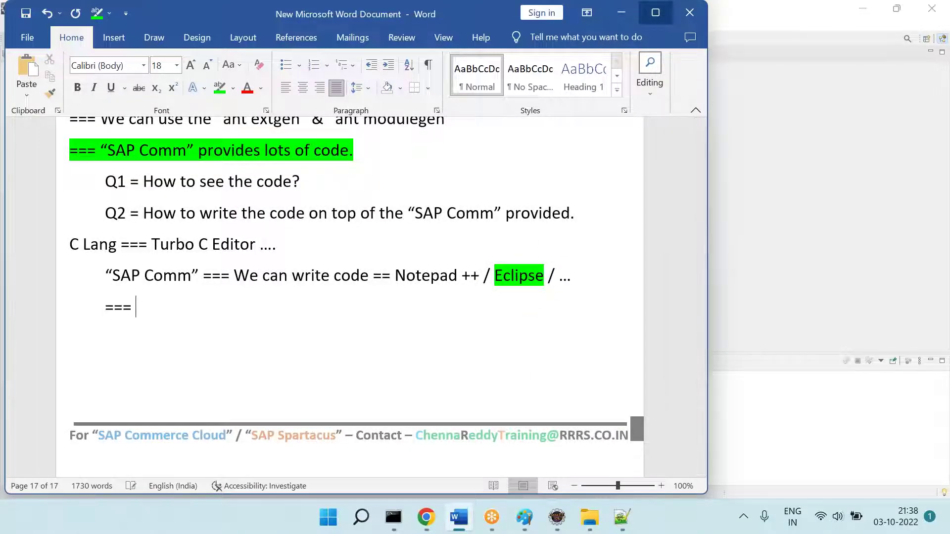
pyautogui.write("Install Eclipse if you don't' ahv")
pyautogui.press('BackSpace')
pyautogui.press('BackSpace')
pyautogui.press('BackSpace')
pyautogui.press('BackSpace')
pyautogui.press('BackSpace')
pyautogui.write('have')
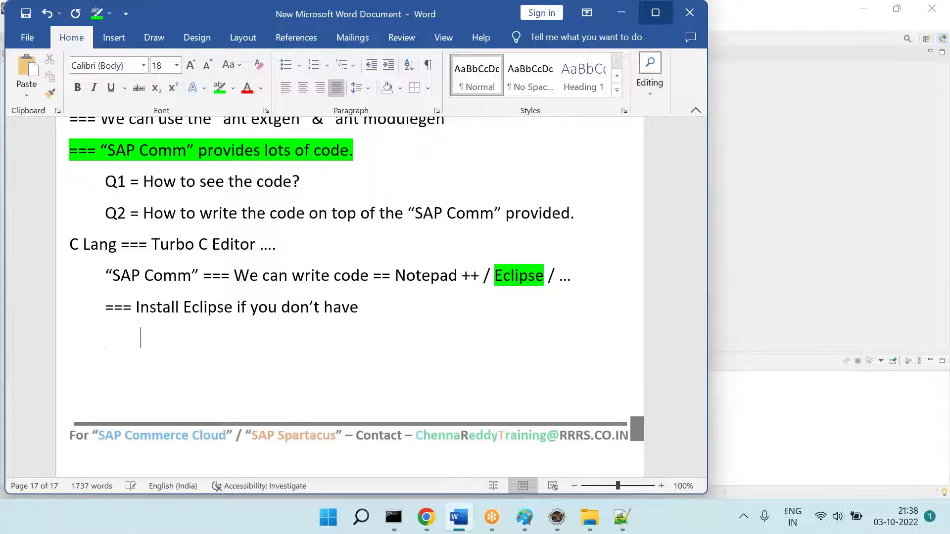
# Step: Google 'download eclipse' in a new Chrome tab
pyautogui.click(426, 517)
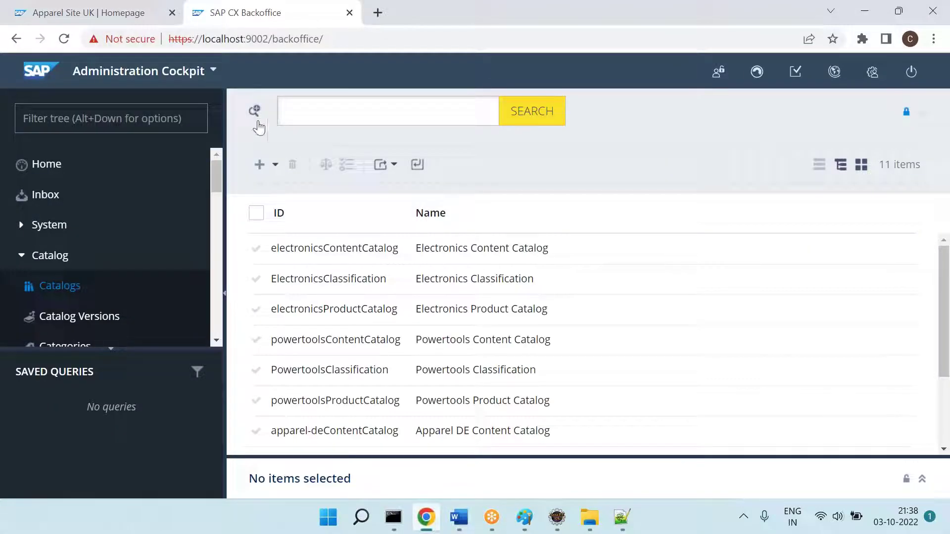
pyautogui.click(378, 19)
pyautogui.write('google.com')
pyautogui.press('Return')
pyautogui.write('download eclp')
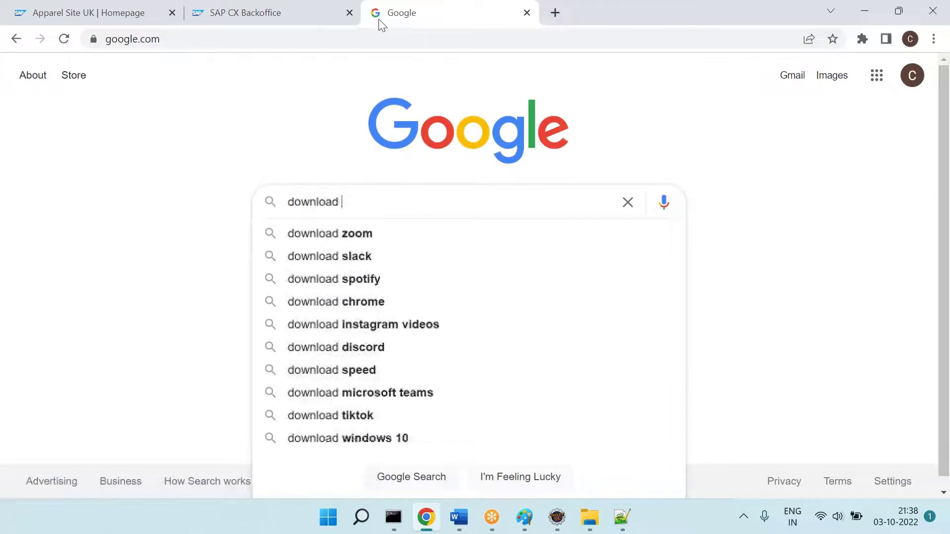
pyautogui.press('BackSpace')
pyautogui.press('BackSpace')
pyautogui.write('lipse')
pyautogui.press('Return')
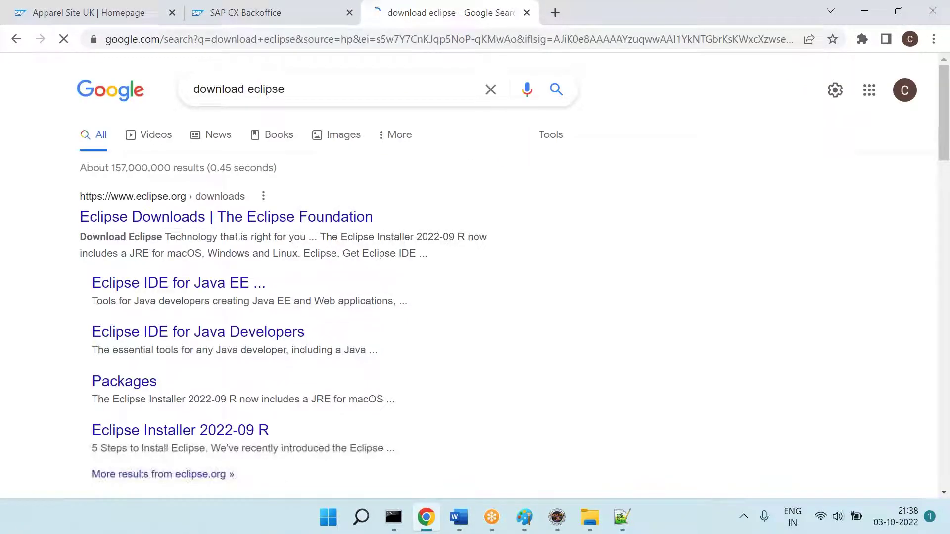
pyautogui.click(195, 221)
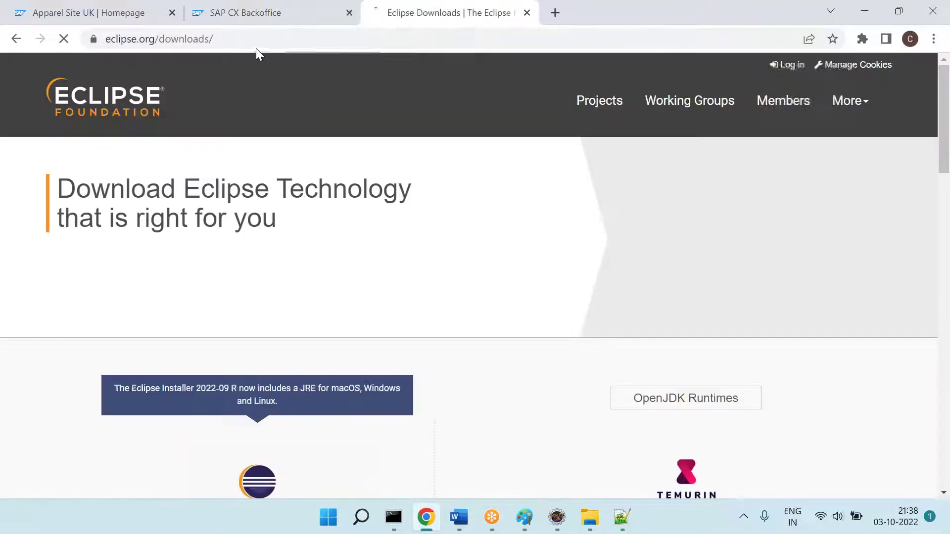
pyautogui.click(256, 46)
pyautogui.hotkey('ctrl', 'c')
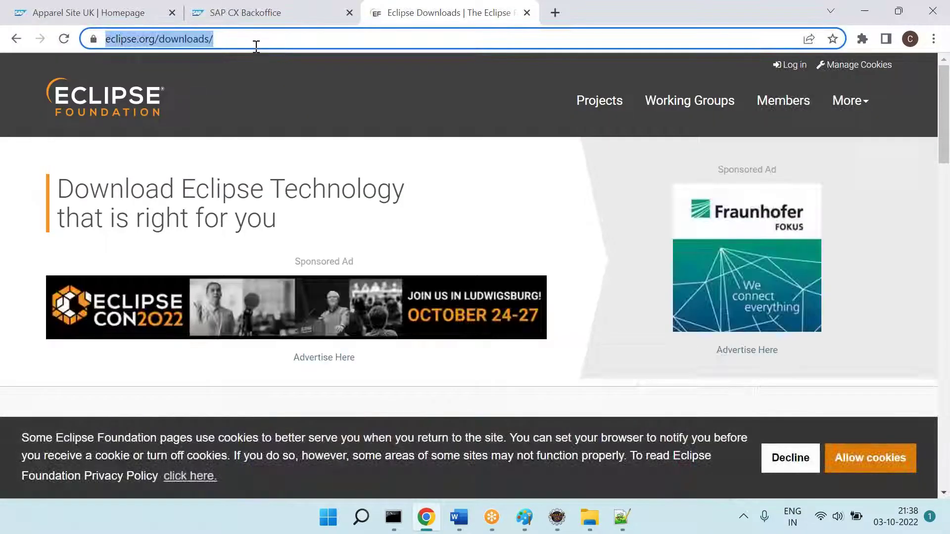
pyautogui.hotkey('alt', 'Tab')
pyautogui.hotkey('ctrl', 'v')
# Step: Add the line '=== Any latest version you can download & install.' below the downloads link
pyautogui.press('Return')
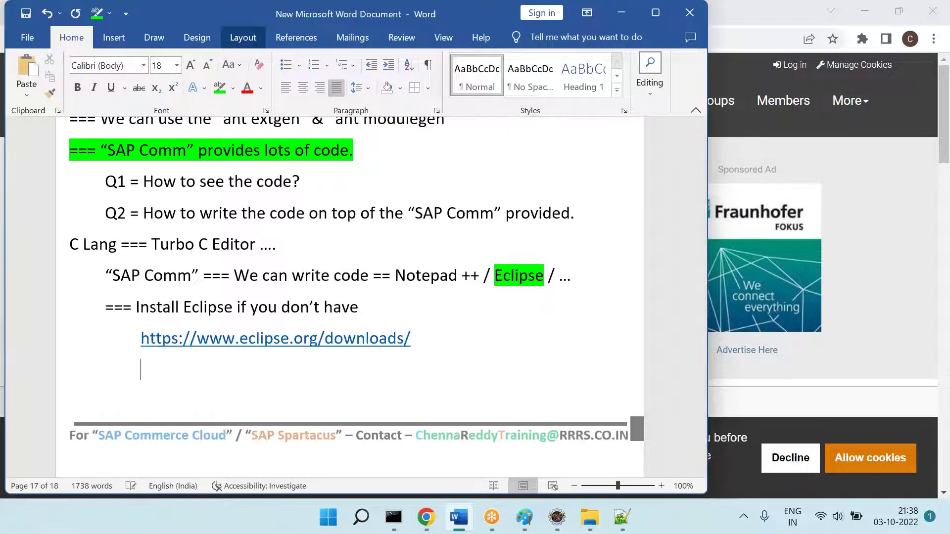
pyautogui.write('=== Any latest version youc an')
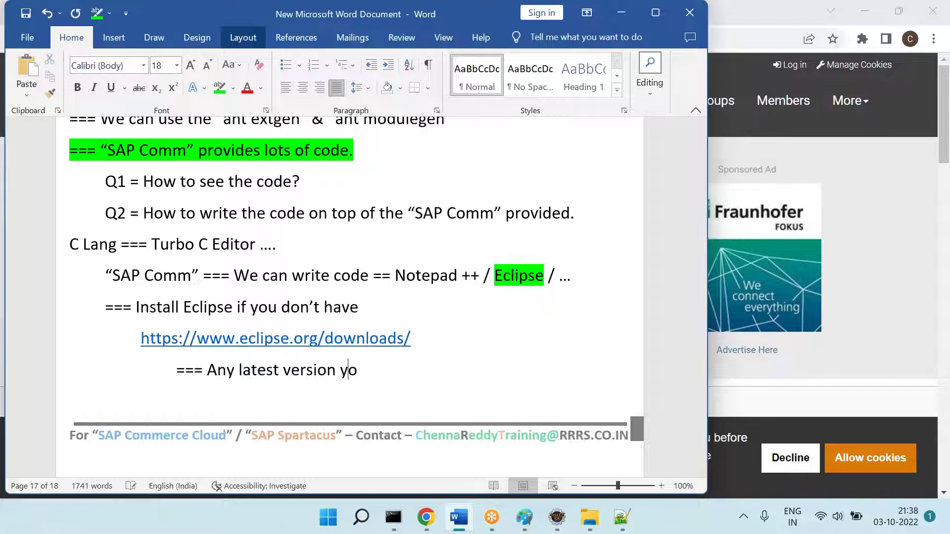
pyautogui.press('BackSpace')
pyautogui.press('BackSpace')
pyautogui.press('BackSpace')
pyautogui.press('BackSpace')
pyautogui.press('BackSpace')
pyautogui.write('donwload ')
pyautogui.write('& install.')
pyautogui.press('Return')
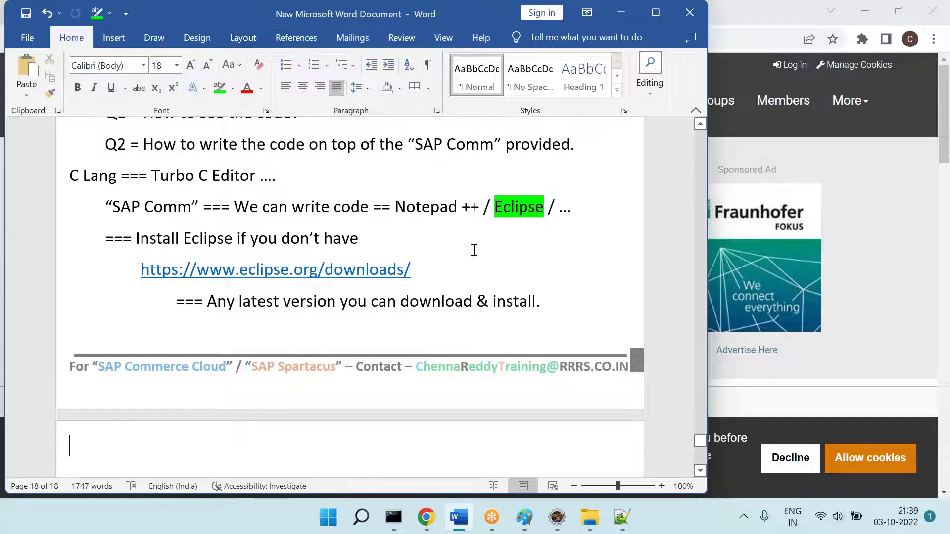
# Step: Minimize the browser, Eclipse, Notepad++ and both Paint windows, then bring Word back to the front
pyautogui.click(697, 66)
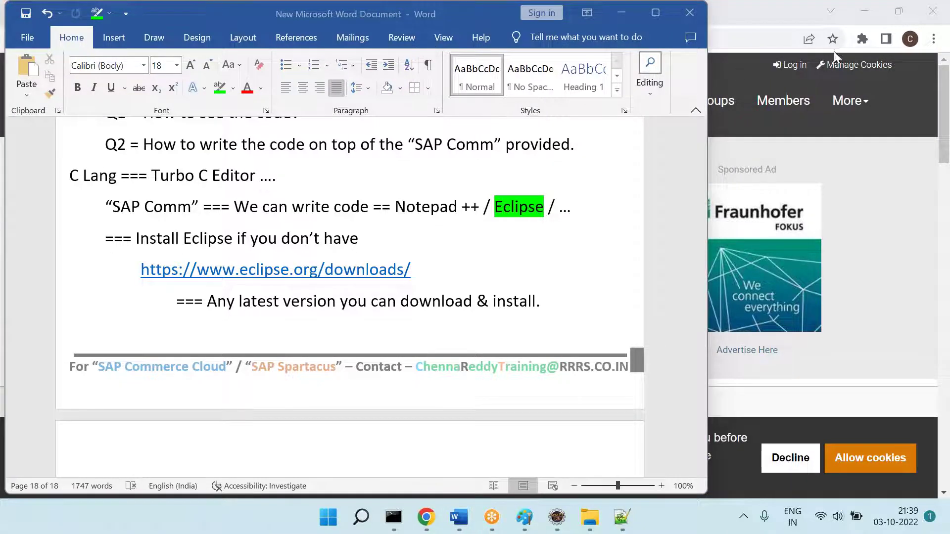
pyautogui.click(866, 10)
pyautogui.click(867, 11)
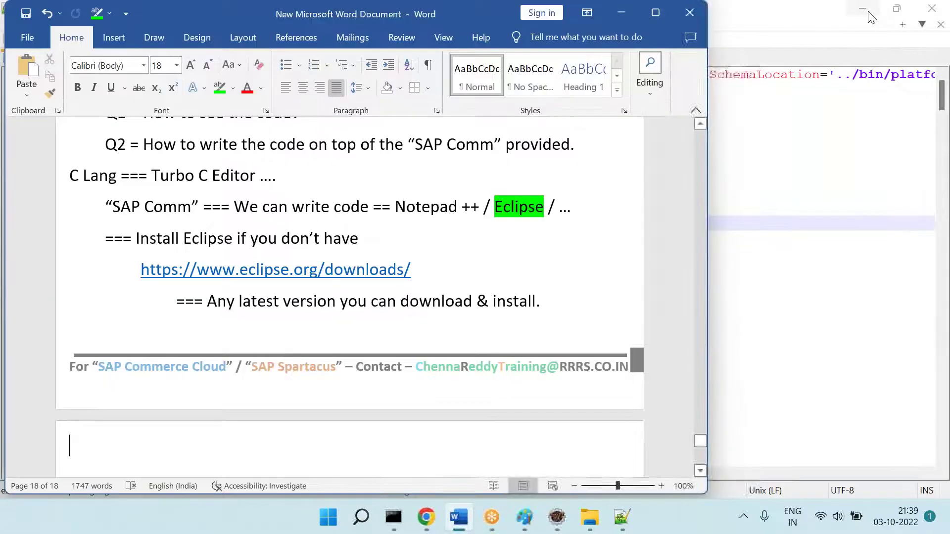
pyautogui.click(868, 11)
pyautogui.click(868, 11)
pyautogui.click(868, 11)
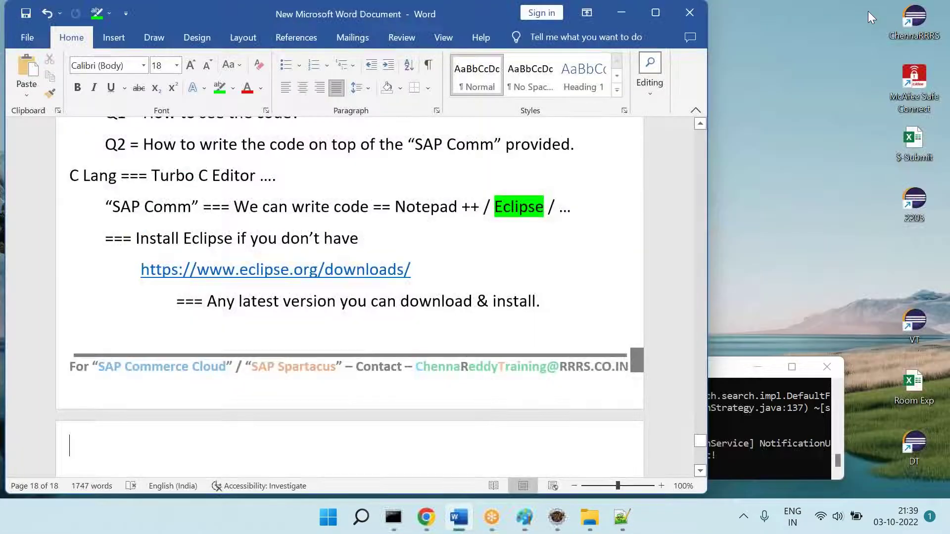
pyautogui.click(921, 25)
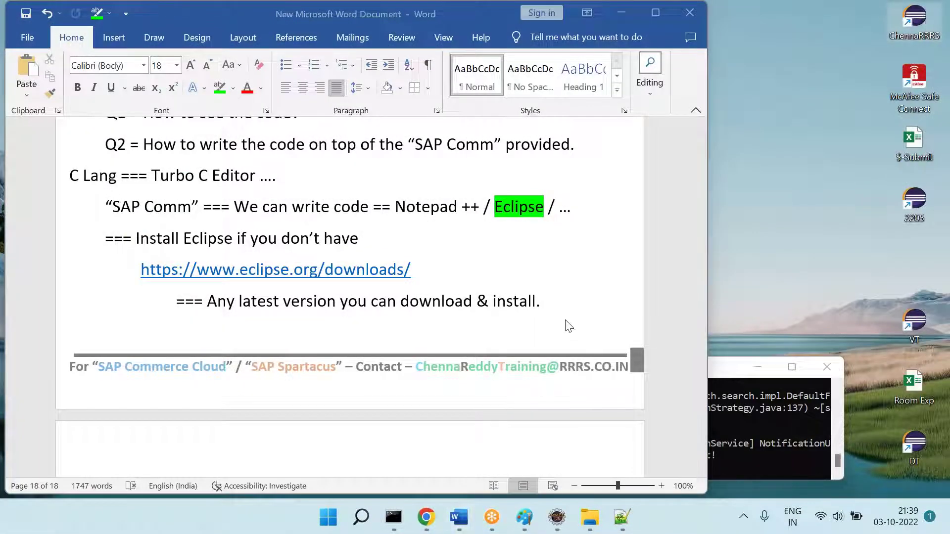
pyautogui.click(426, 518)
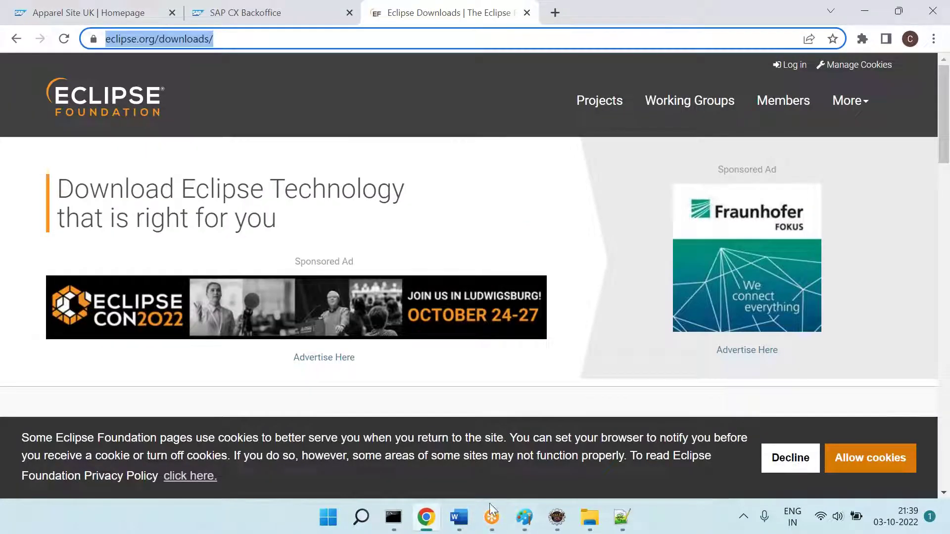
pyautogui.click(557, 518)
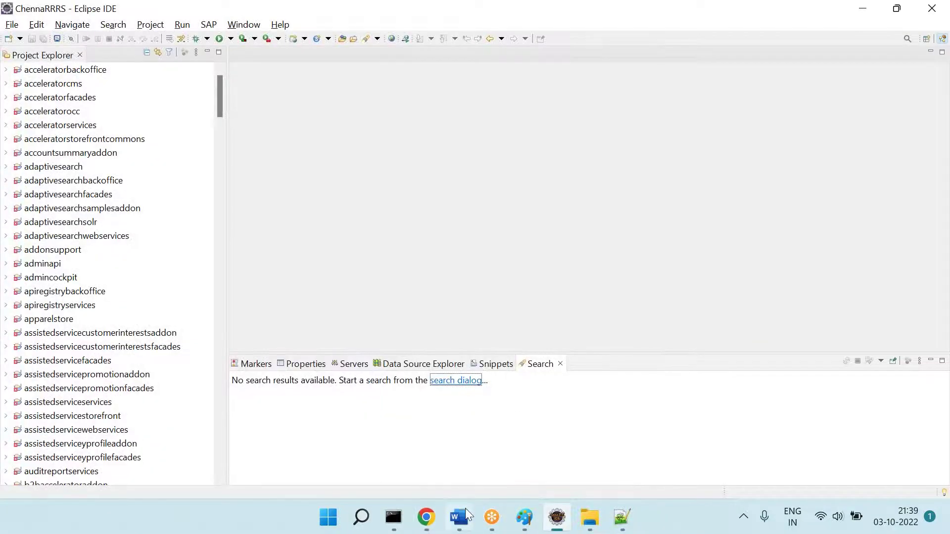
pyautogui.click(459, 517)
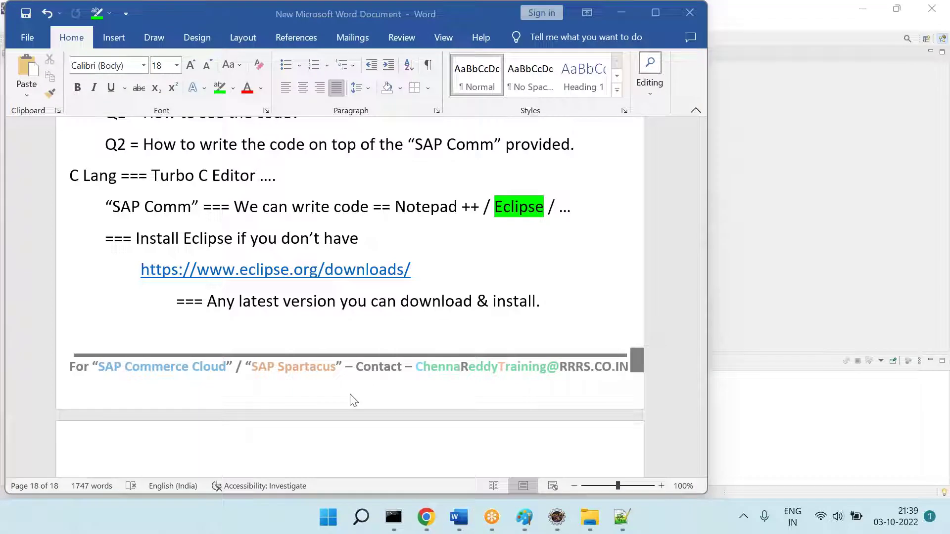
# Step: Write the heading 'How to import the code into eclipse?' with an indented line below, then switch to Eclipse
pyautogui.click(236, 444)
pyautogui.write('How to ')
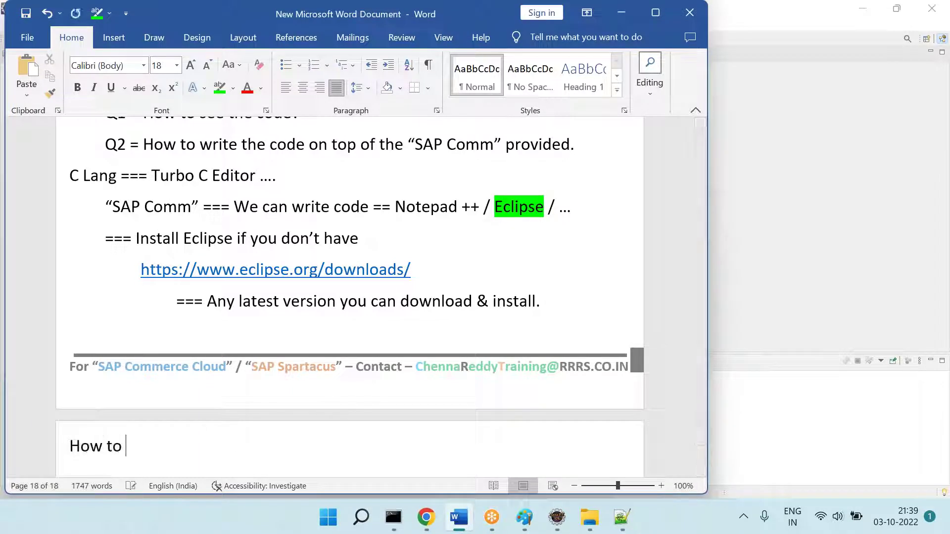
pyautogui.write('import th ec ')
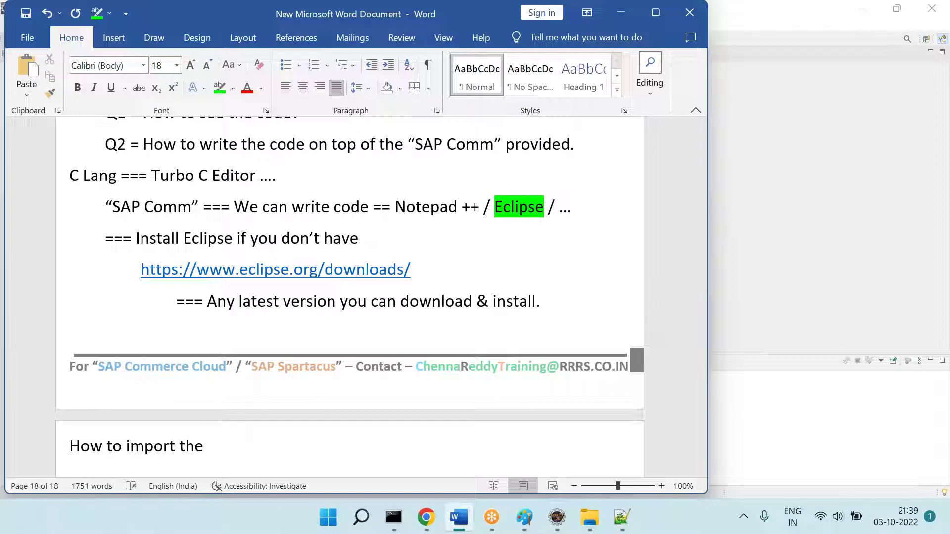
pyautogui.write(' code inot ')
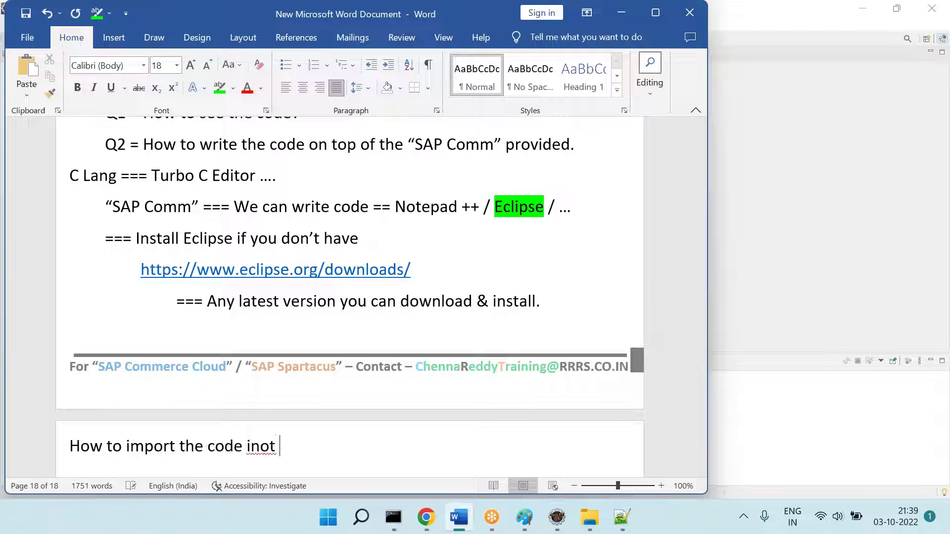
pyautogui.write(' eclipse?')
pyautogui.press('Return')
pyautogui.press('Tab')
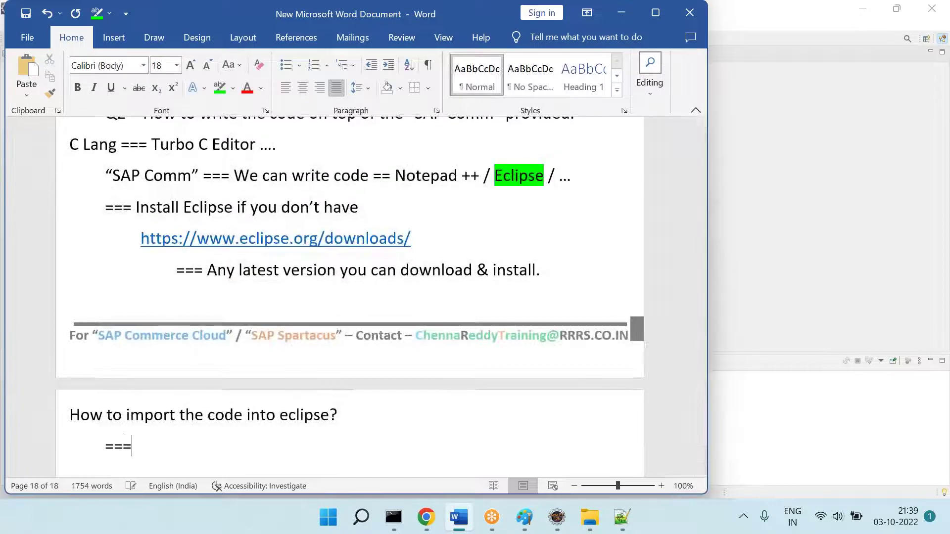
pyautogui.click(557, 517)
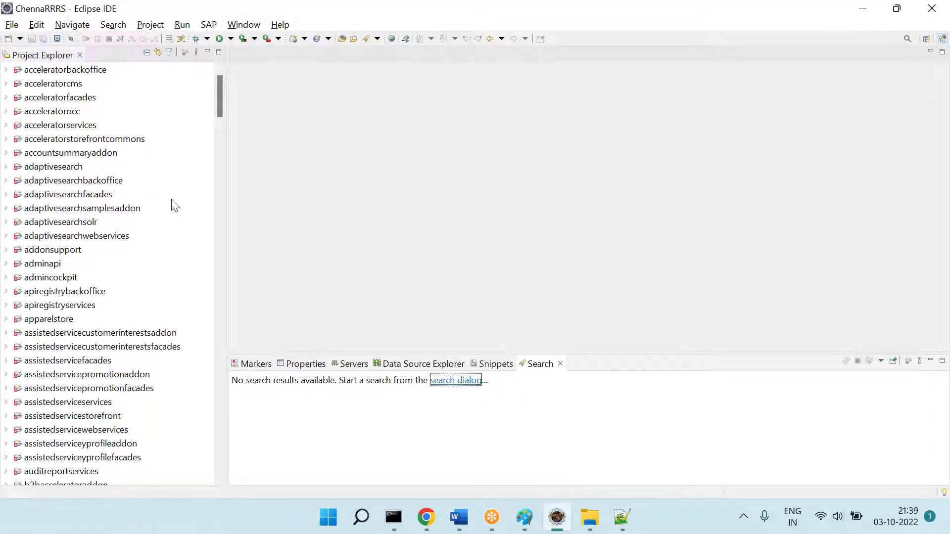
# Step: Delete all 282 projects from the Eclipse workspace, keeping contents on disk despite out-of-sync warnings
pyautogui.click(63, 214)
pyautogui.hotkey('ctrl', 'a')
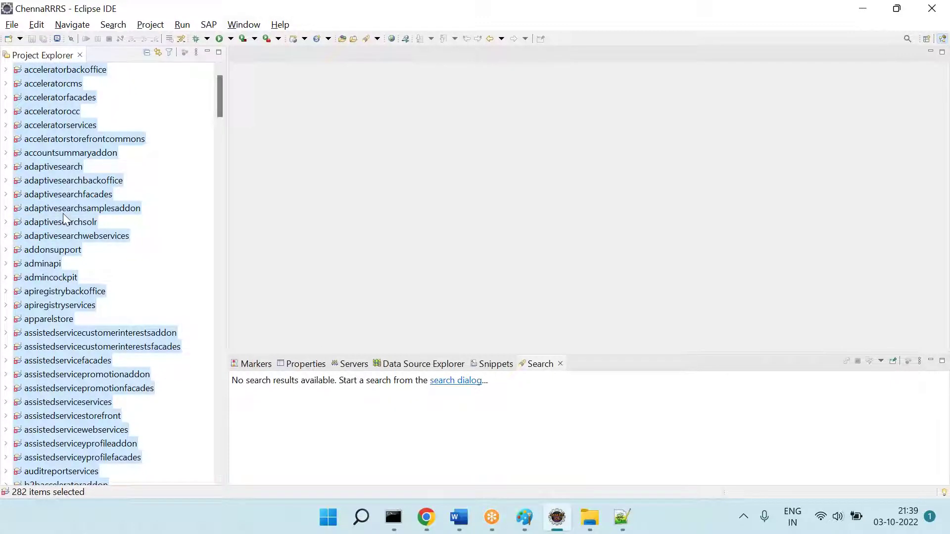
pyautogui.rightClick(66, 219)
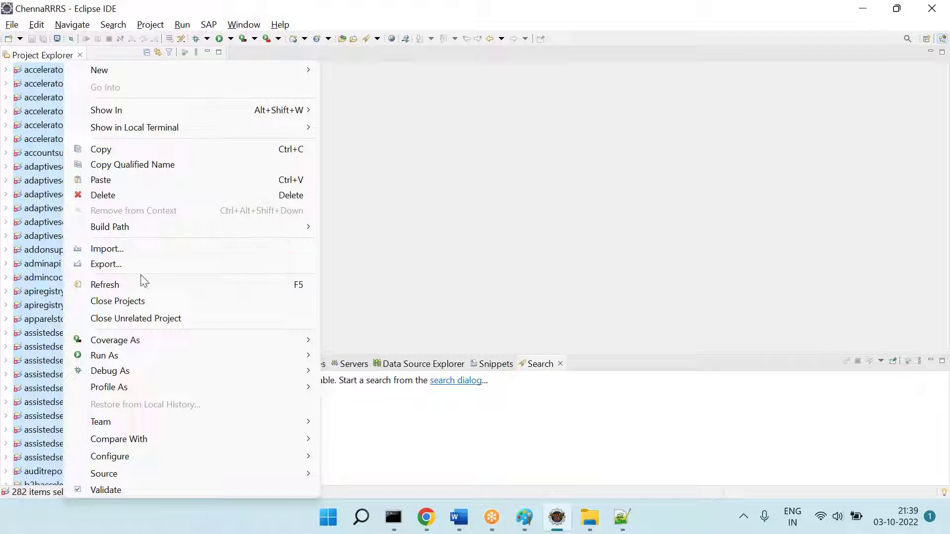
pyautogui.click(122, 191)
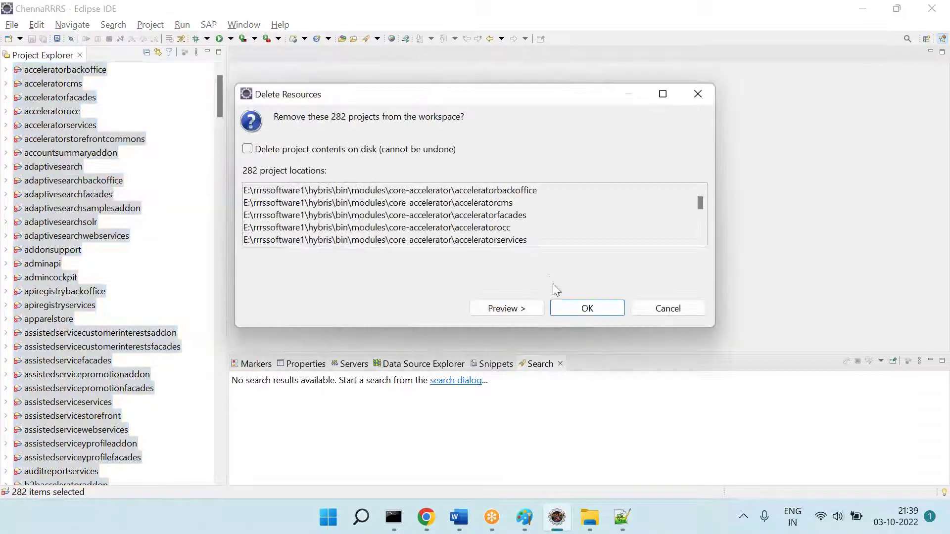
pyautogui.click(559, 307)
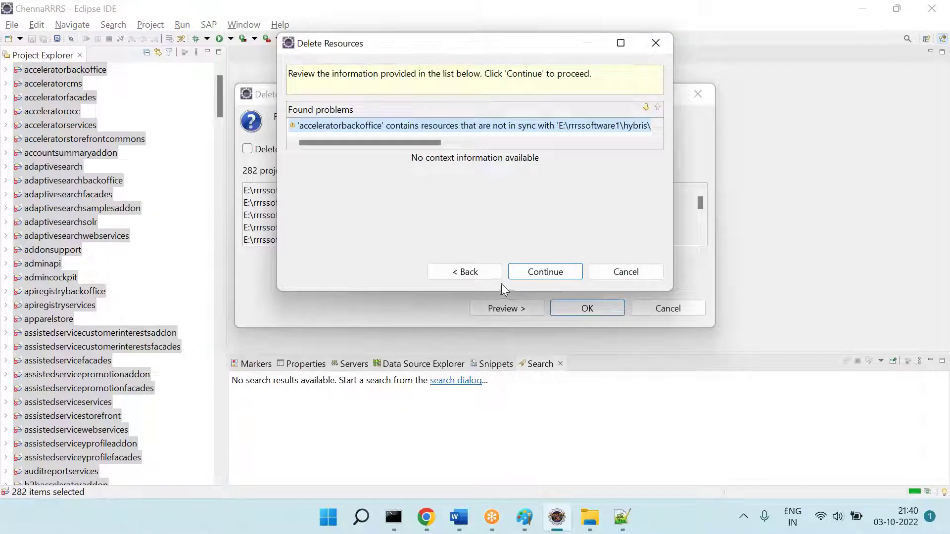
pyautogui.click(558, 271)
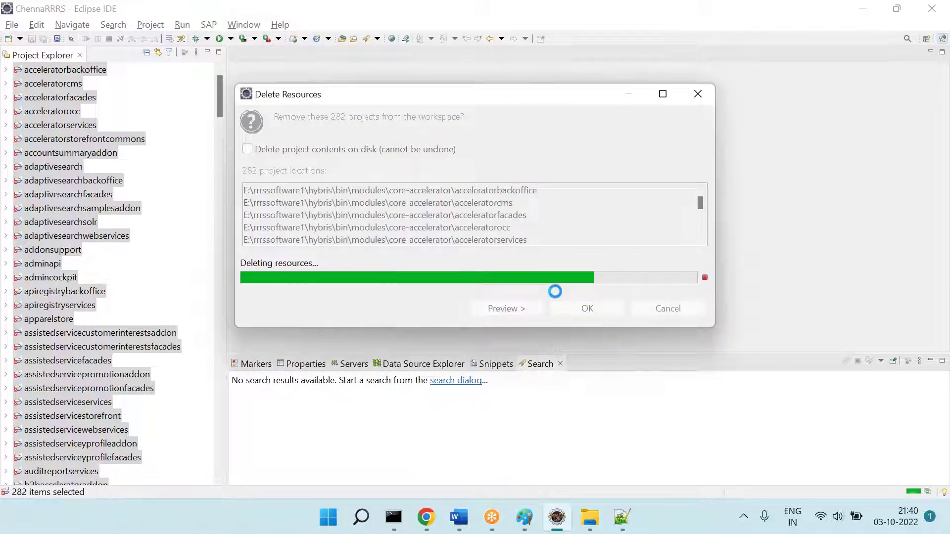
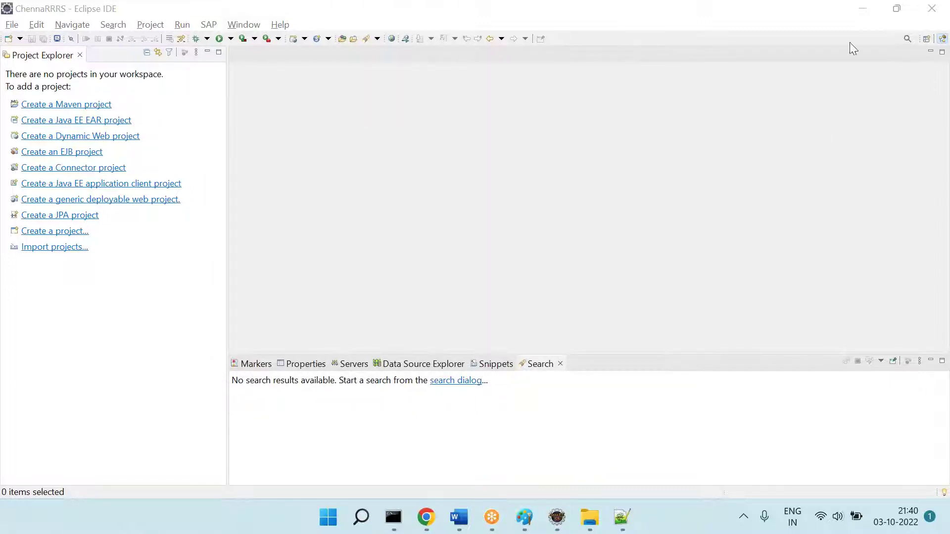
# Step: Launch the ChennaRRRS Eclipse workspace from the desktop and return to the Eclipse window
pyautogui.click(932, 9)
pyautogui.click(865, 10)
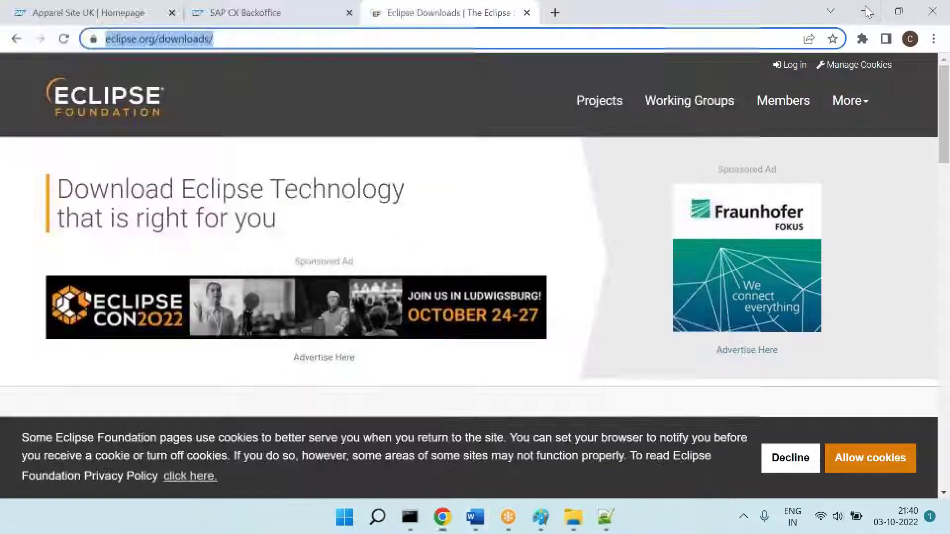
pyautogui.click(865, 7)
pyautogui.doubleClick(926, 13)
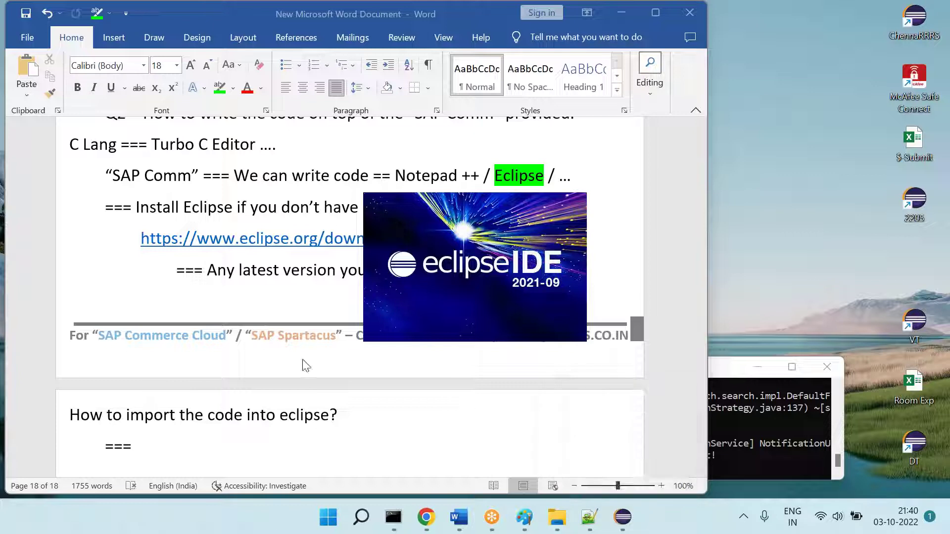
pyautogui.click(426, 517)
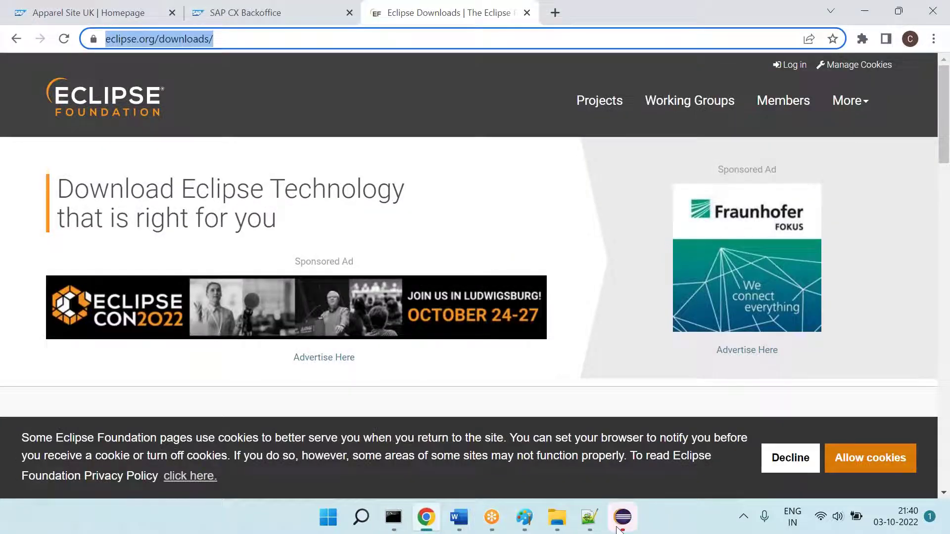
pyautogui.click(464, 525)
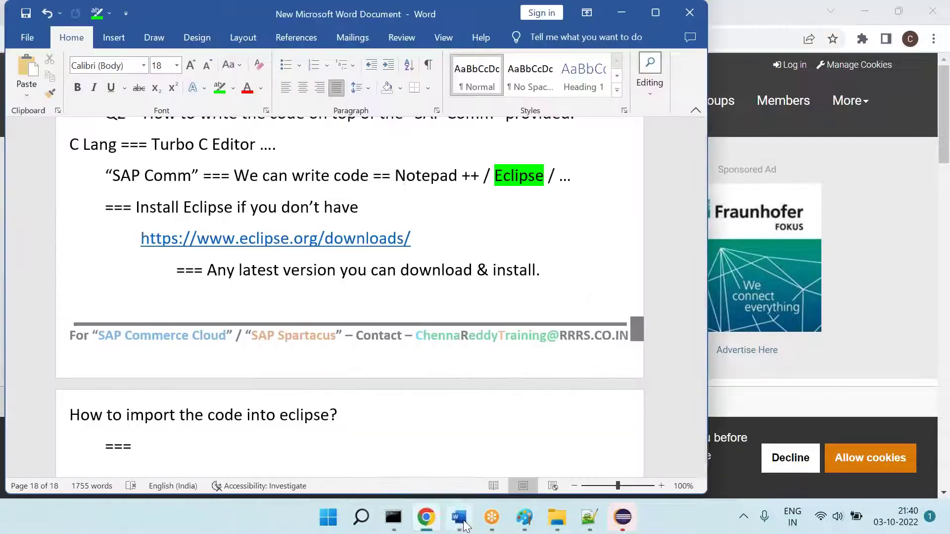
pyautogui.click(621, 520)
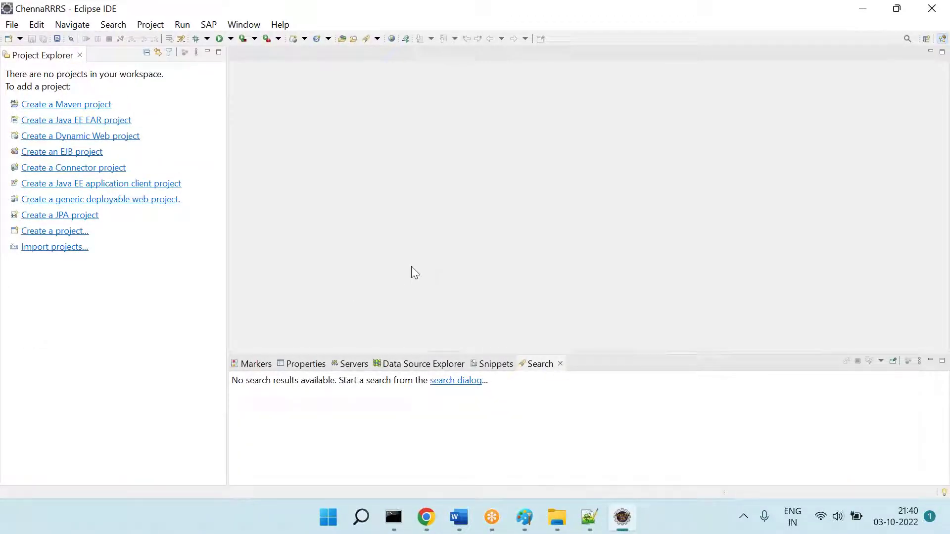
# Step: Import all existing projects from E:\rrrssoftware\hybris\bin into the workspace
pyautogui.click(69, 251)
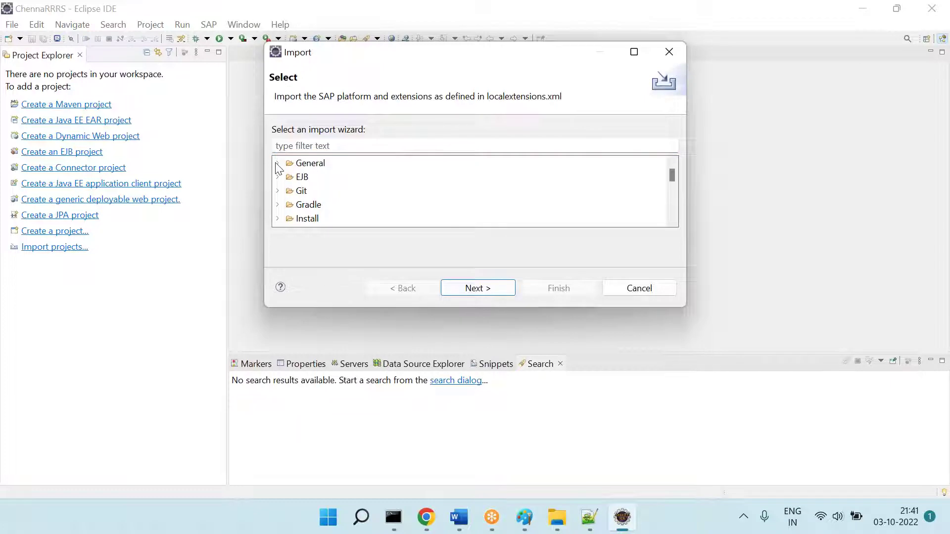
pyautogui.click(278, 164)
pyautogui.click(375, 191)
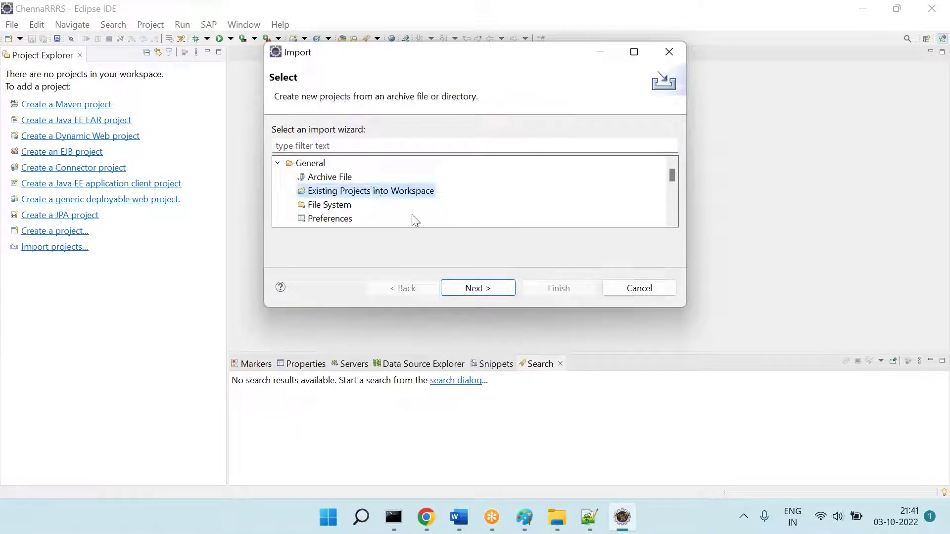
pyautogui.click(492, 291)
pyautogui.click(625, 90)
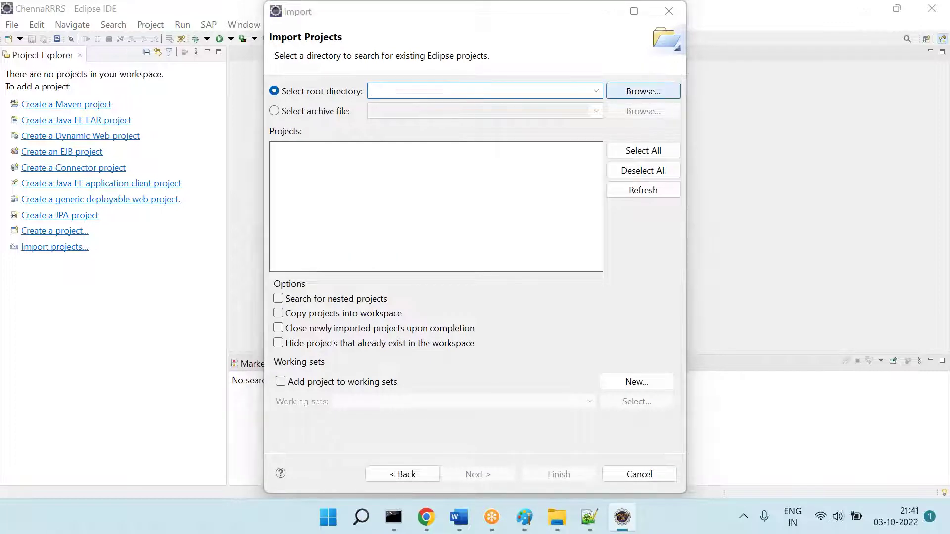
pyautogui.click(362, 292)
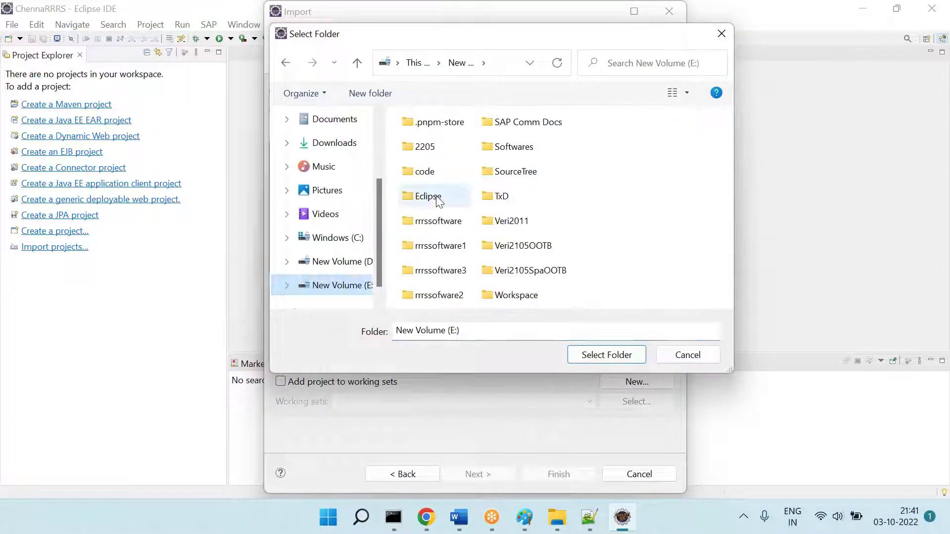
pyautogui.doubleClick(450, 227)
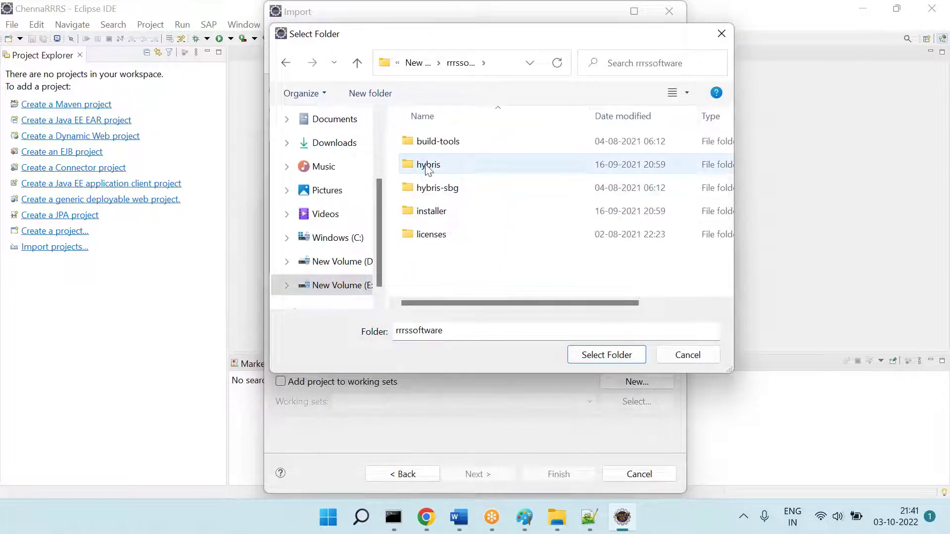
pyautogui.doubleClick(426, 165)
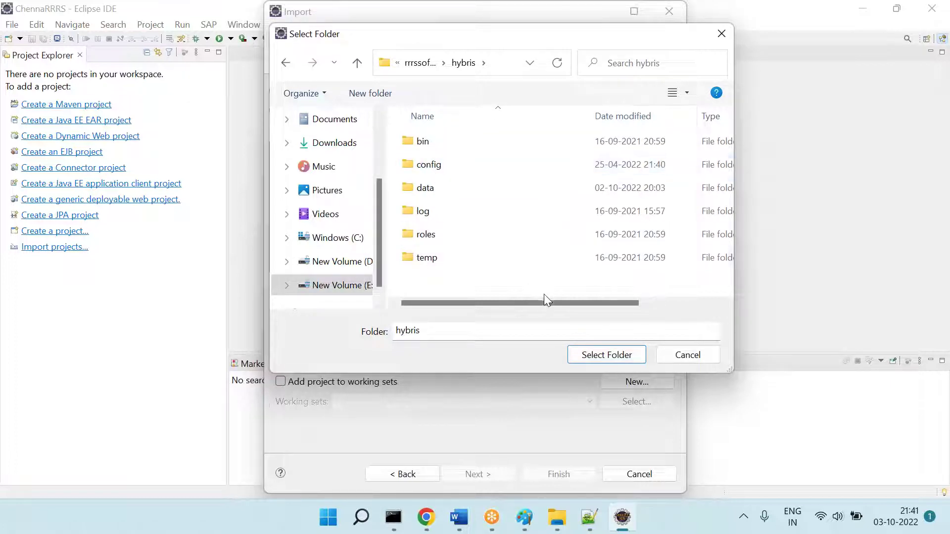
pyautogui.click(421, 144)
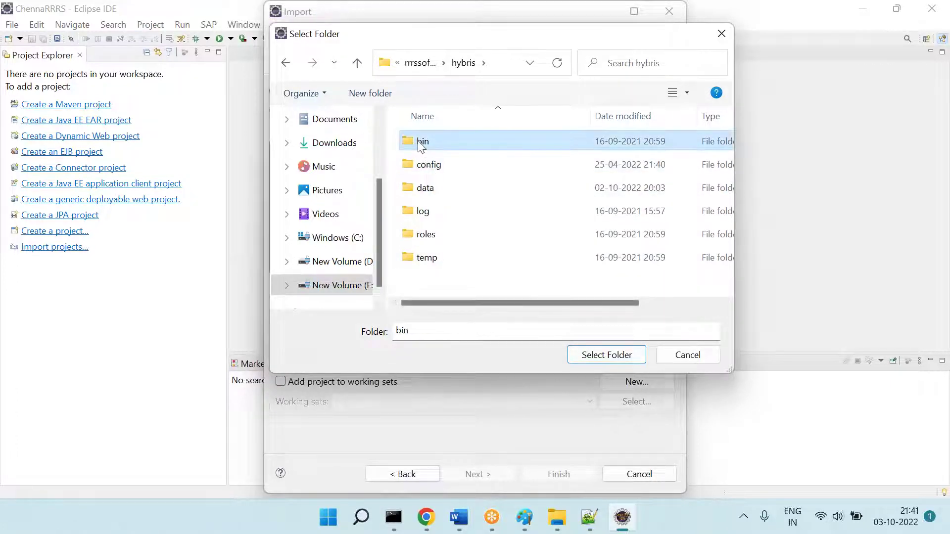
pyautogui.click(599, 354)
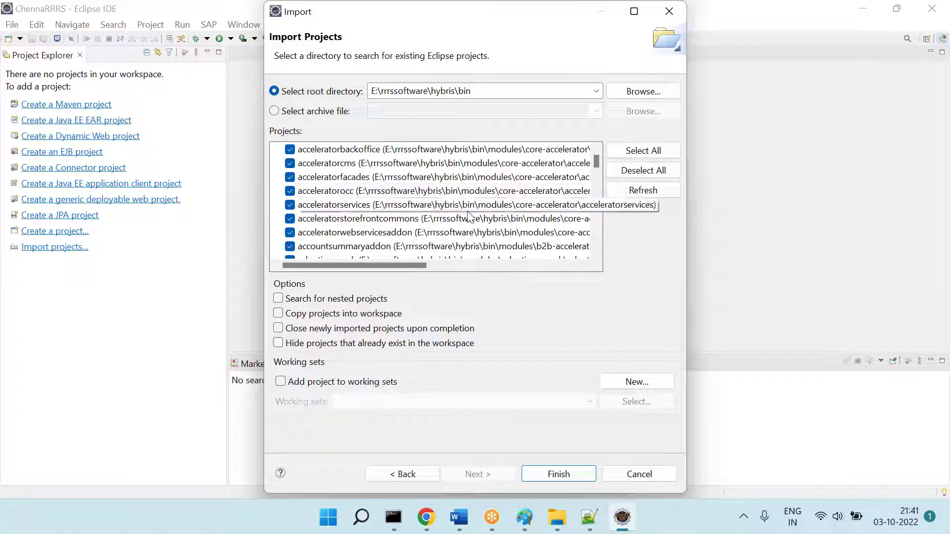
pyautogui.click(556, 474)
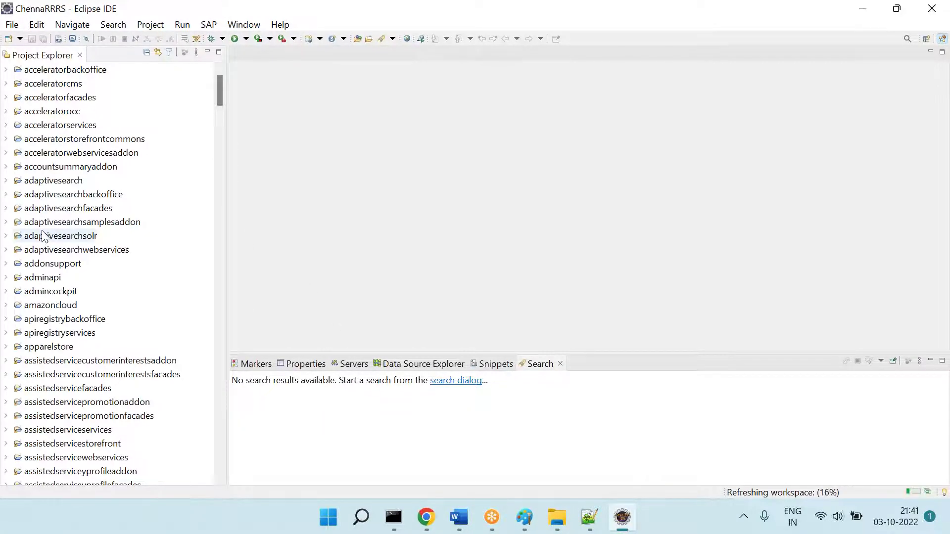
# Step: Open the New wizard list from the Project Explorer context menu, then cancel it
pyautogui.scroll(-20, 42, 231)
pyautogui.scroll(-20, 41, 230)
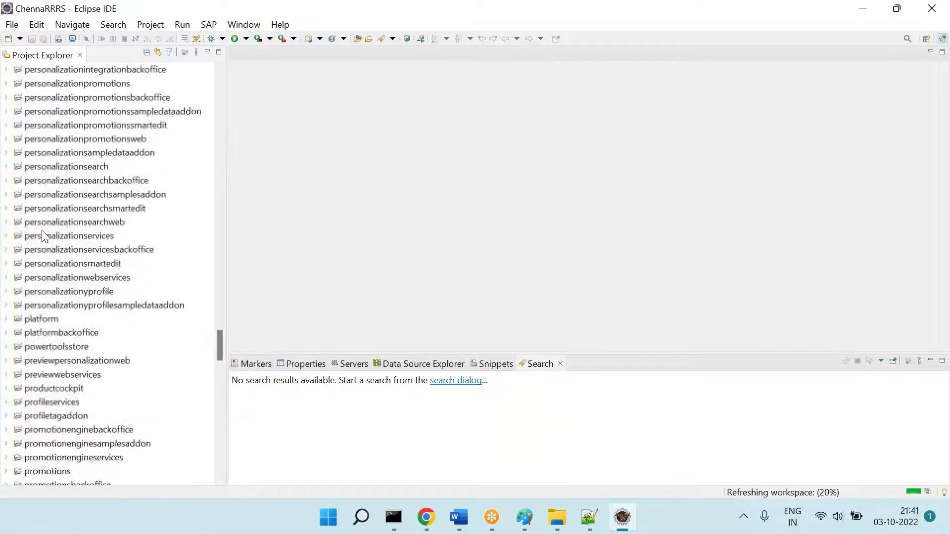
pyautogui.rightClick(148, 298)
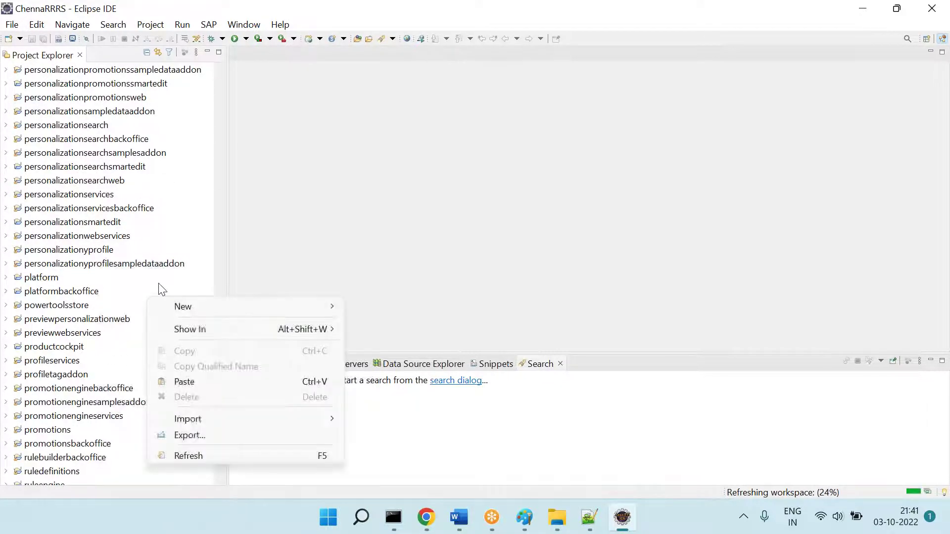
pyautogui.moveTo(190, 305)
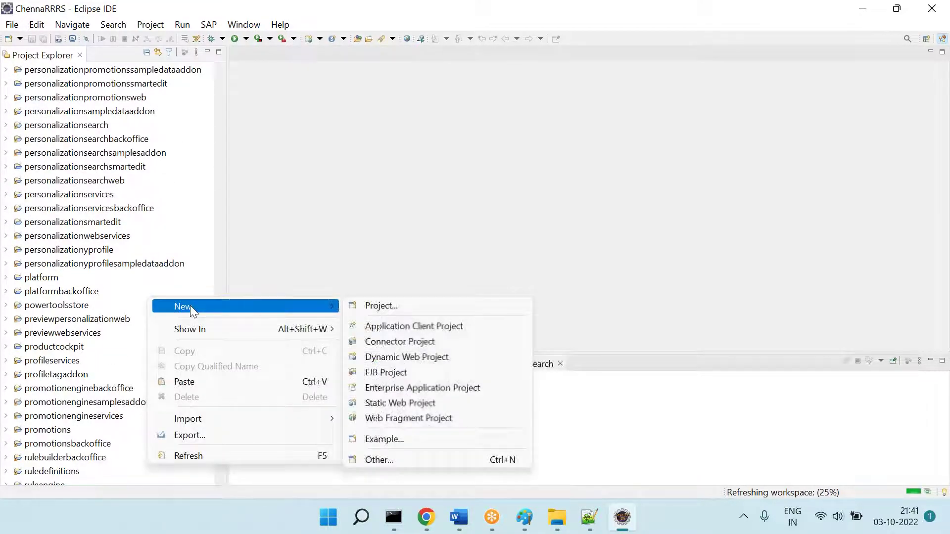
pyautogui.click(381, 457)
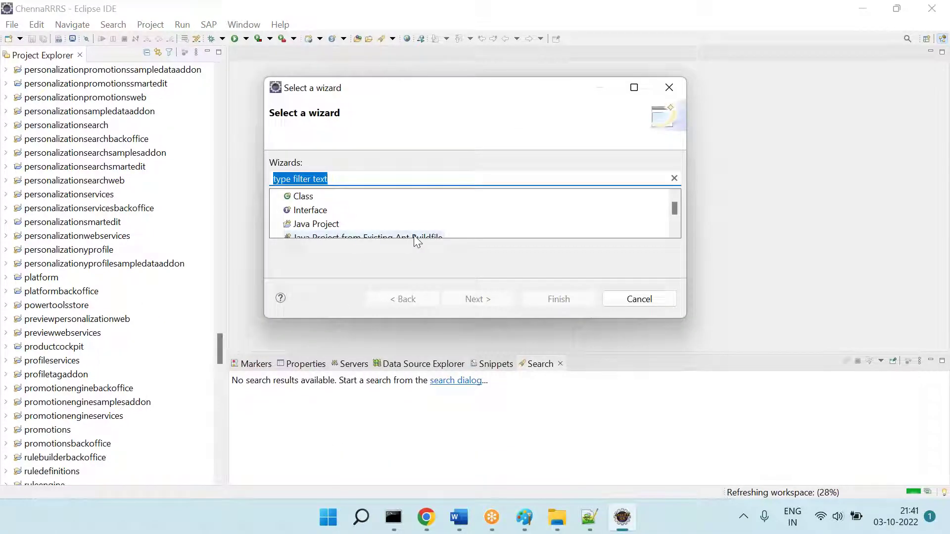
pyautogui.moveTo(446, 98); pyautogui.dragTo(261, 106)
pyautogui.click(444, 313)
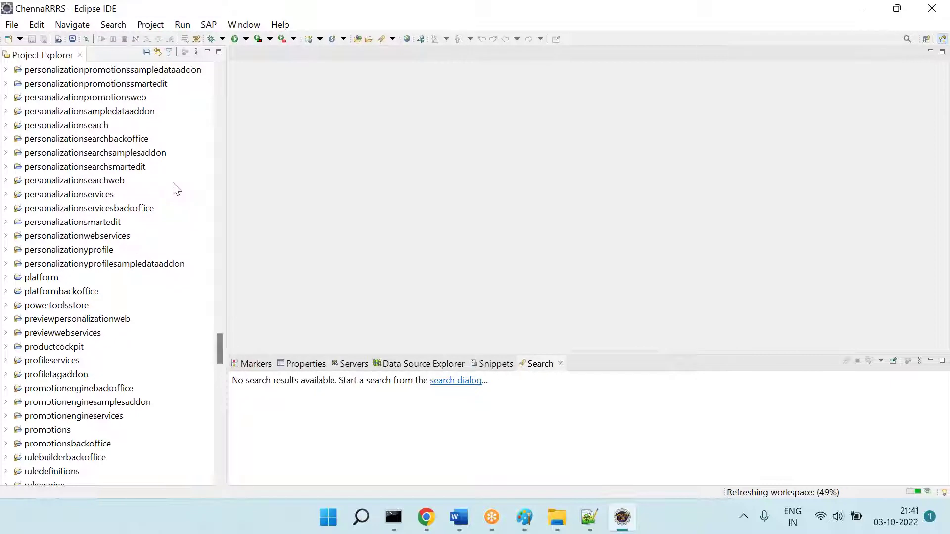
# Step: Import the existing project from E:\rrrssoftware\hybris\config into the workspace
pyautogui.rightClick(173, 184)
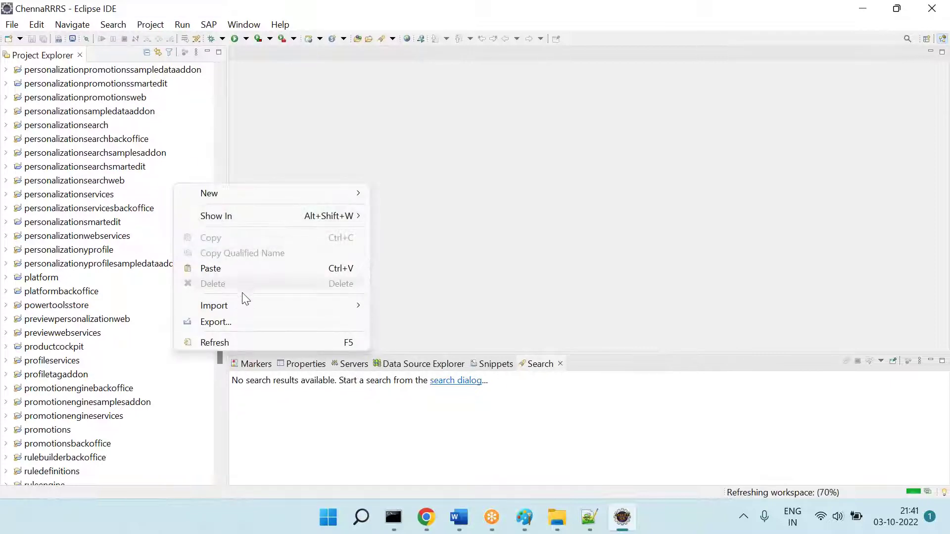
pyautogui.moveTo(245, 301)
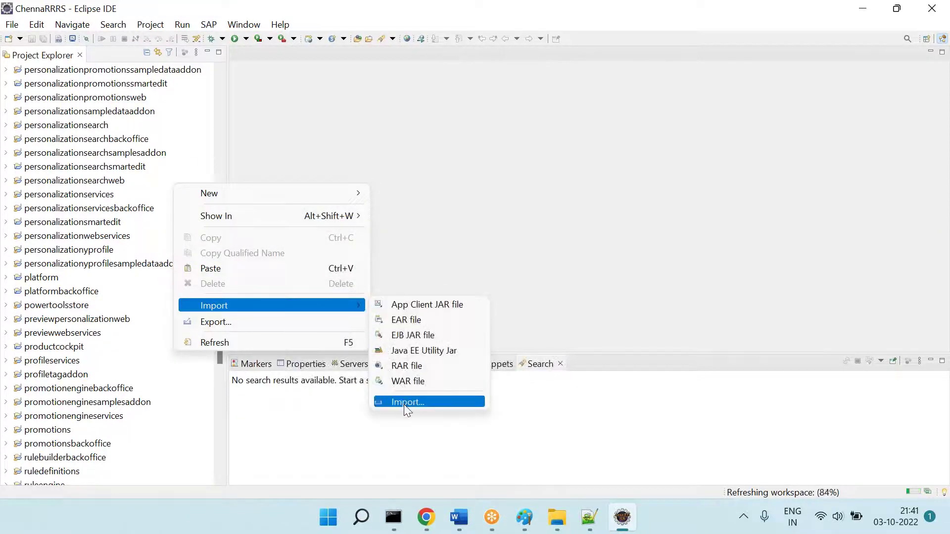
pyautogui.click(404, 404)
pyautogui.click(478, 288)
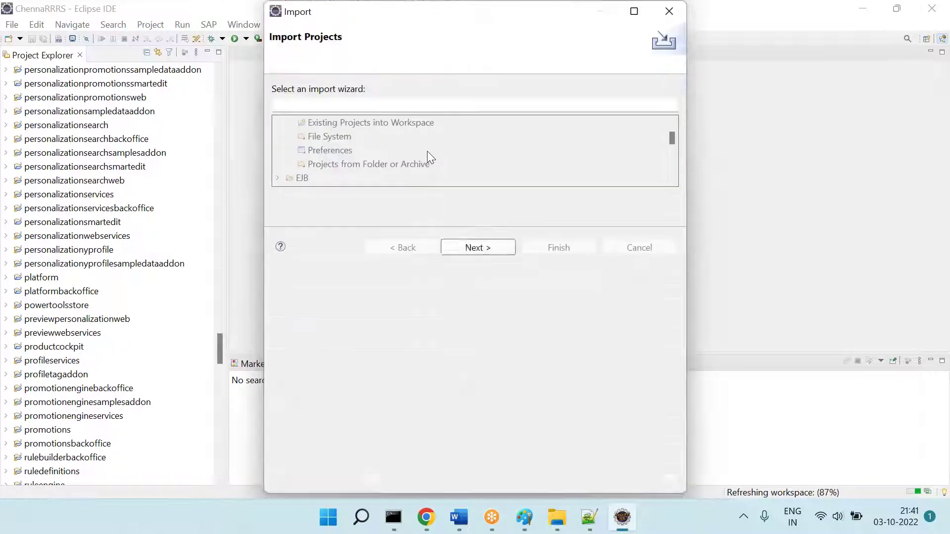
pyautogui.click(642, 92)
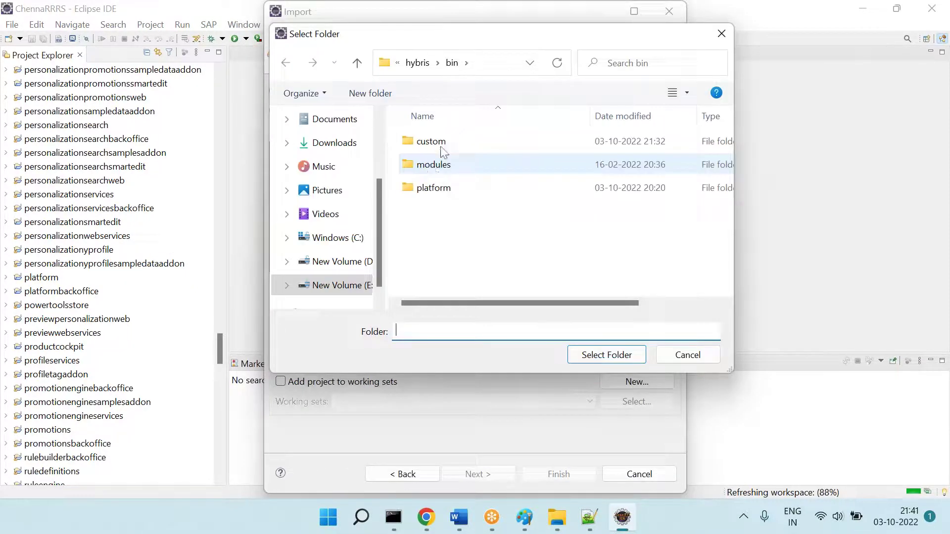
pyautogui.click(416, 63)
pyautogui.click(443, 163)
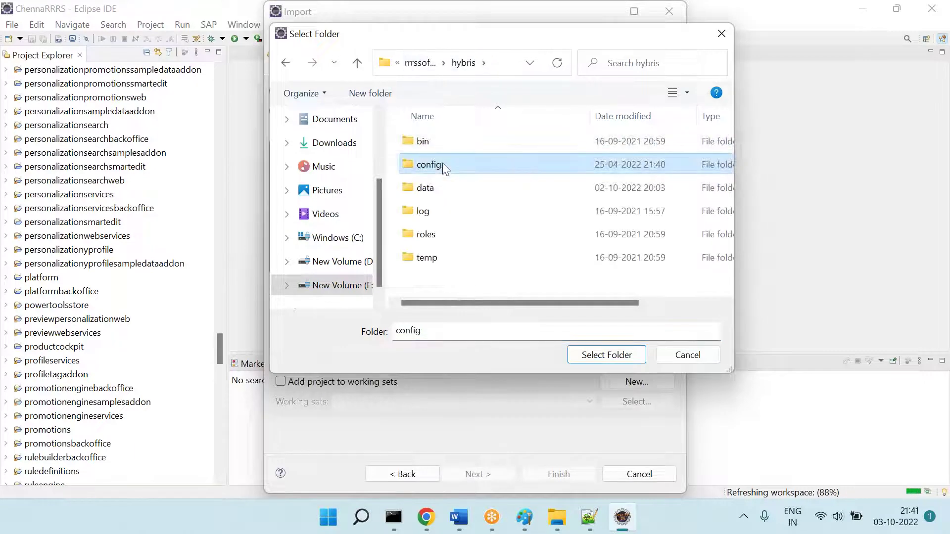
pyautogui.click(582, 354)
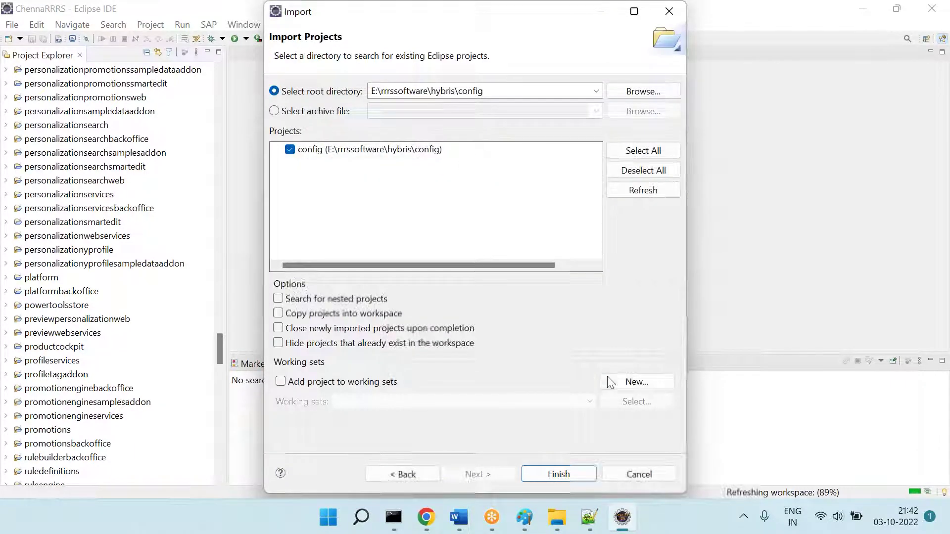
pyautogui.click(559, 474)
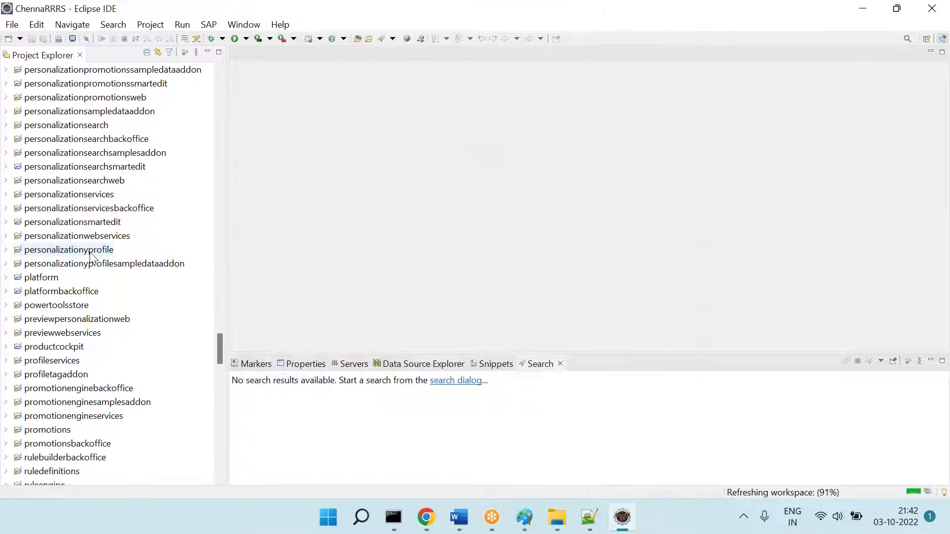
# Step: Scroll through the Project Explorer to locate the chennarrrstraining extension projects
pyautogui.scroll(-20, 90, 251)
pyautogui.scroll(20, 90, 252)
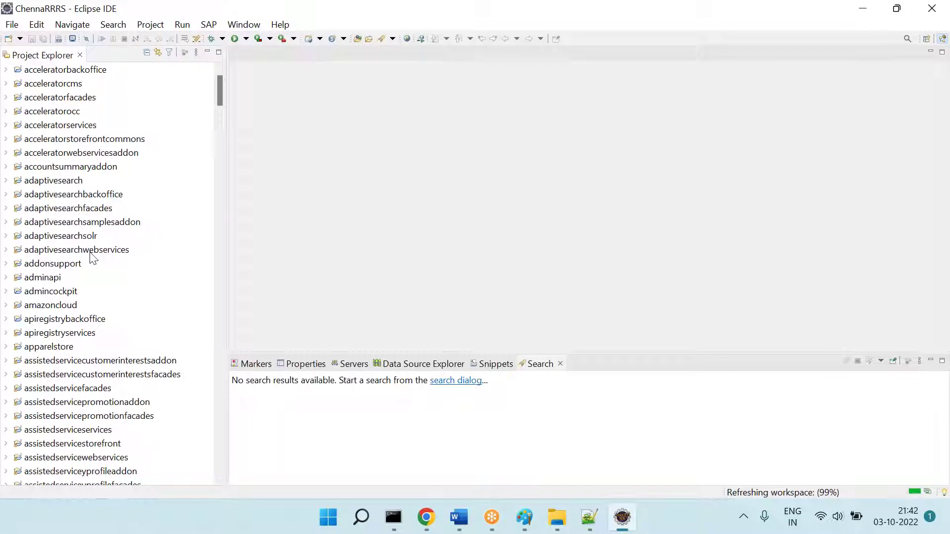
pyautogui.scroll(-20, 91, 256)
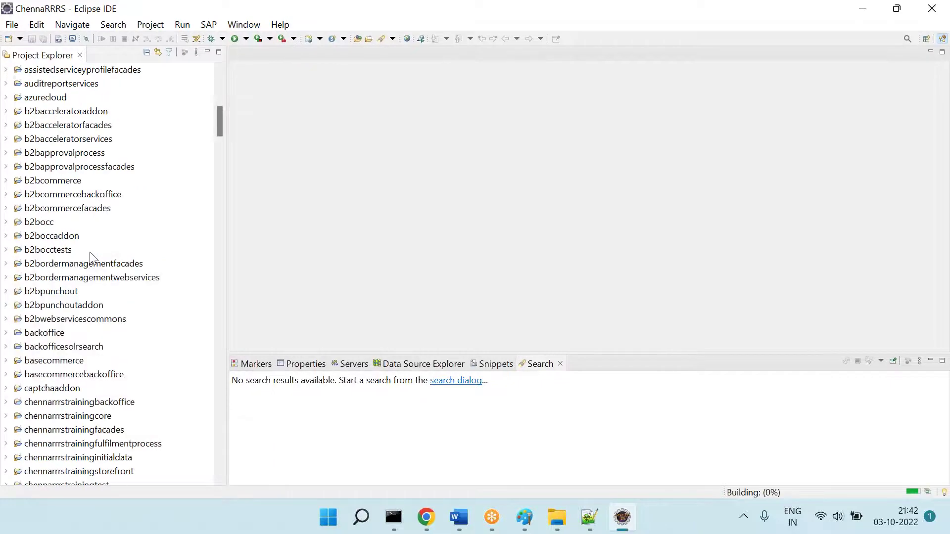
pyautogui.scroll(-2, 91, 257)
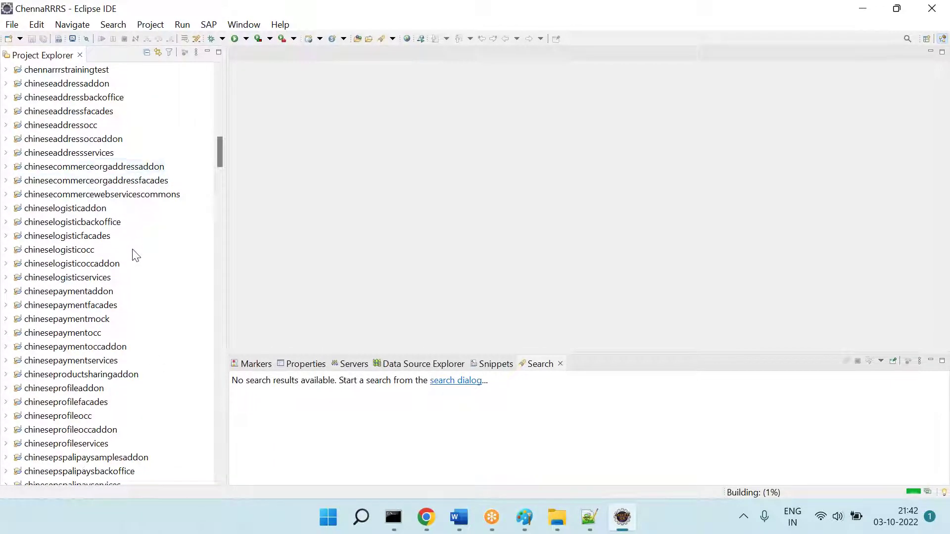
pyautogui.scroll(-6, 133, 254)
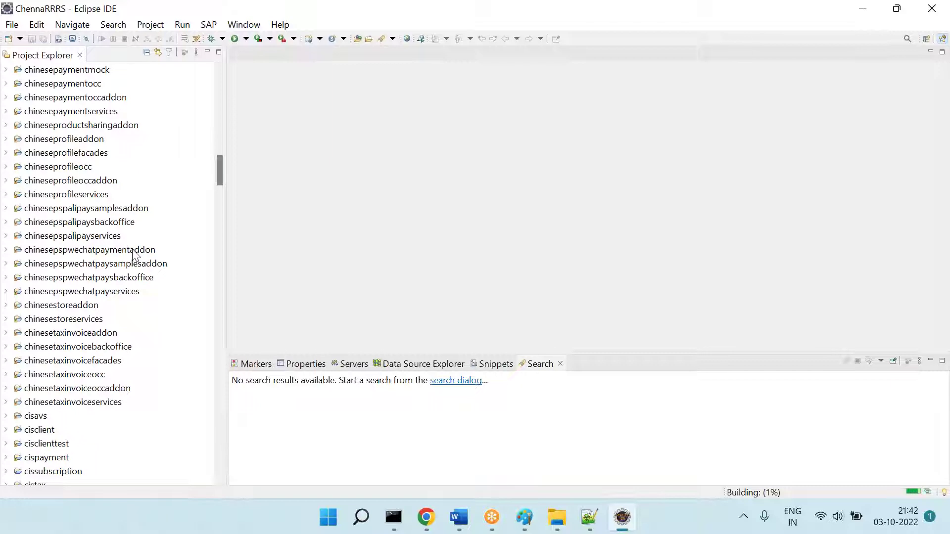
pyautogui.scroll(-13, 133, 254)
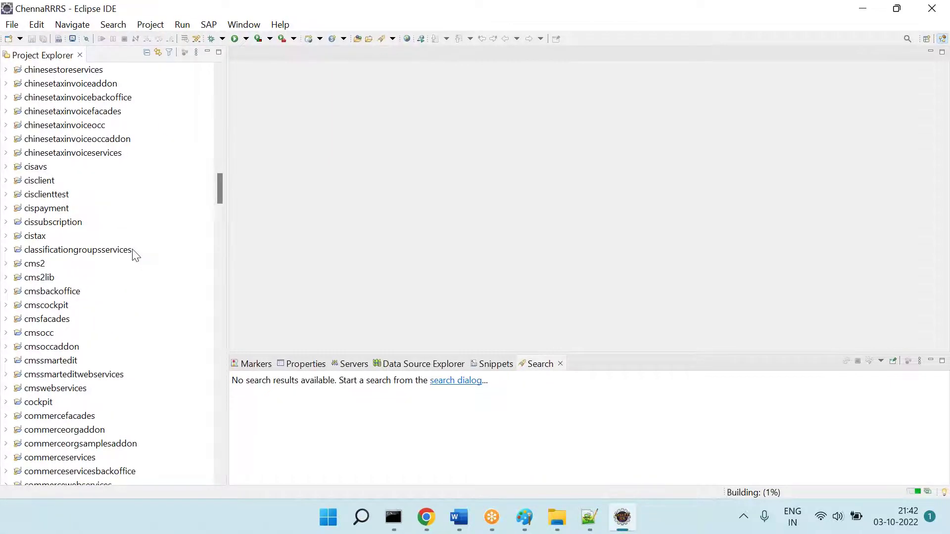
pyautogui.scroll(-15, 133, 254)
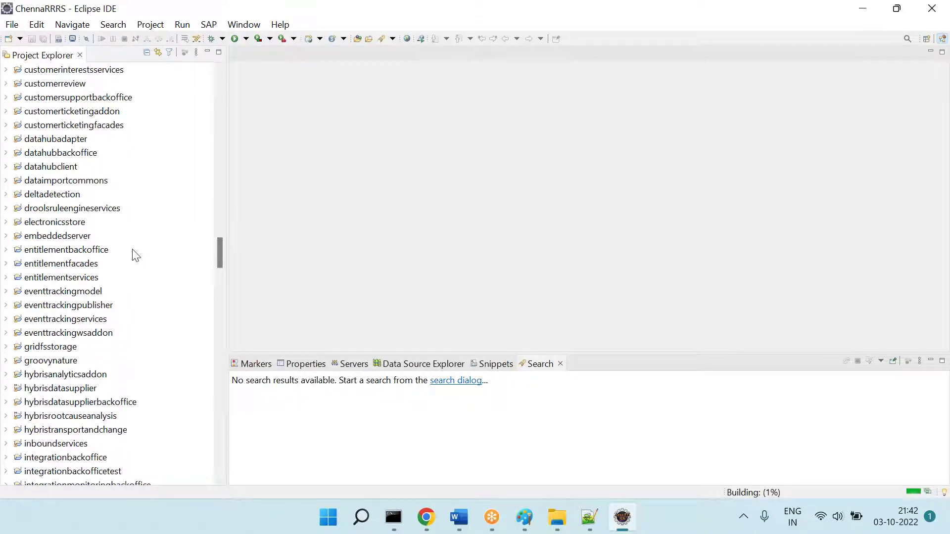
pyautogui.scroll(-4, 135, 255)
pyautogui.scroll(11, 135, 255)
pyautogui.scroll(15, 135, 256)
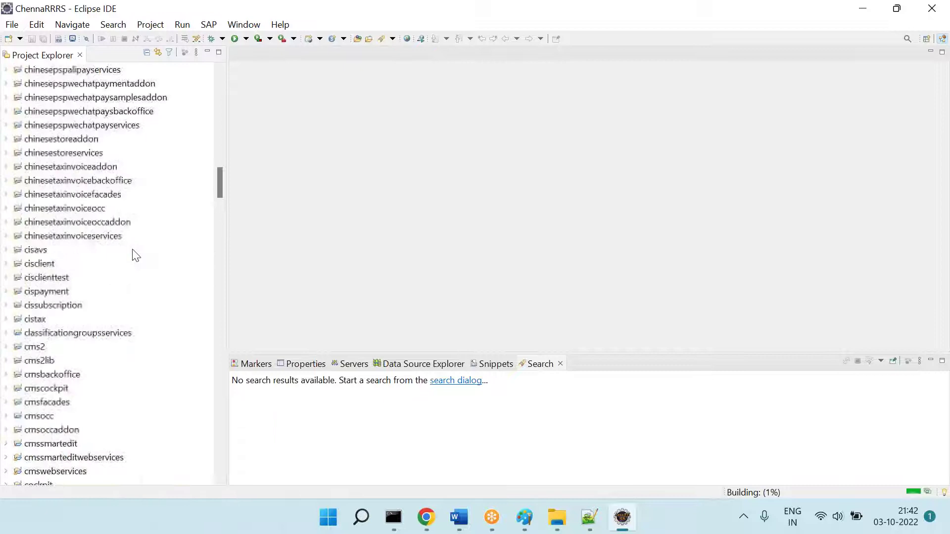
pyautogui.scroll(3, 135, 255)
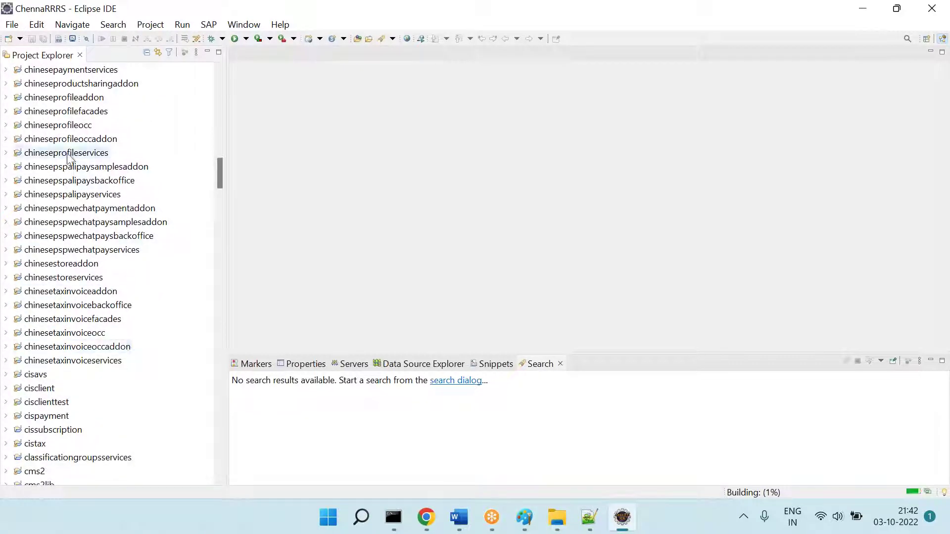
pyautogui.scroll(4, 76, 184)
# Step: Select the seven projects from chennarrrstrainingbackoffice through chennarrrstrainingtest
pyautogui.scroll(11, 75, 184)
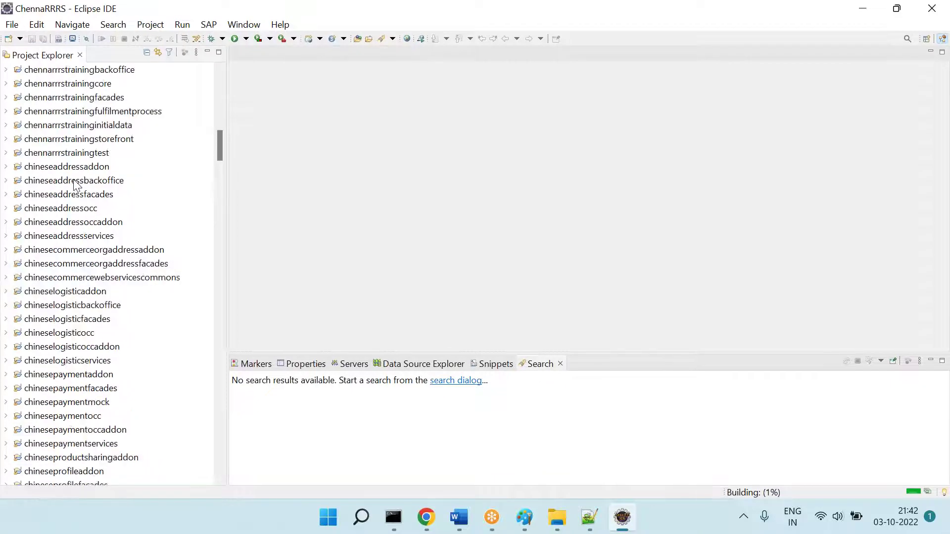
pyautogui.scroll(-2, 75, 184)
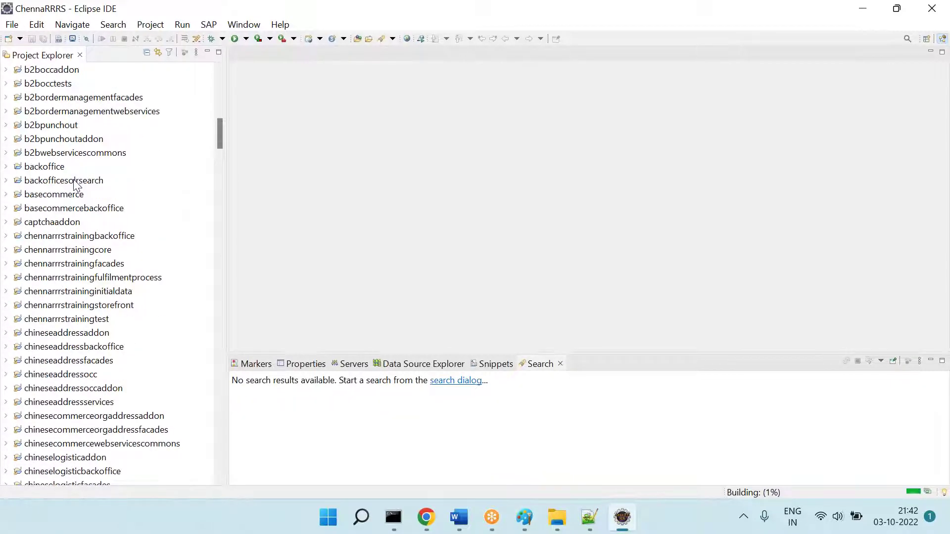
pyautogui.click(88, 253)
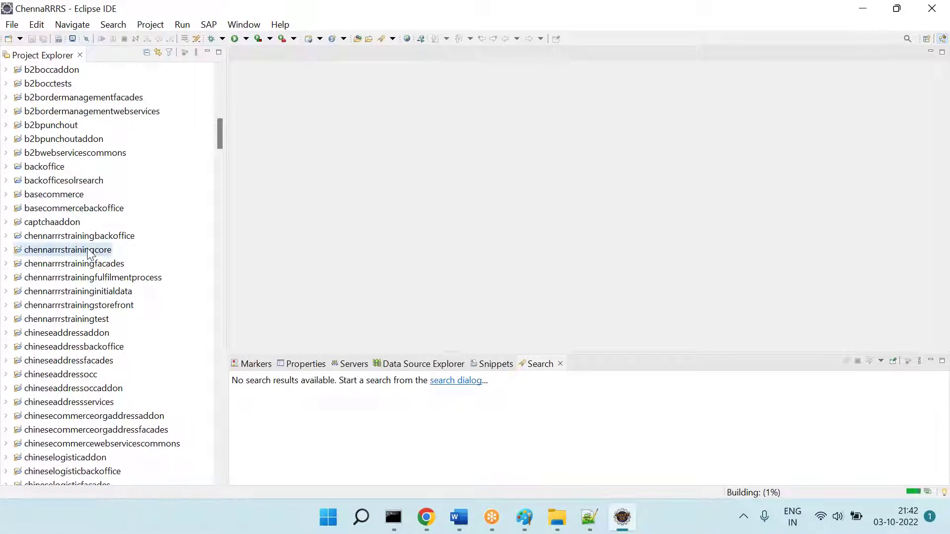
pyautogui.click(89, 242)
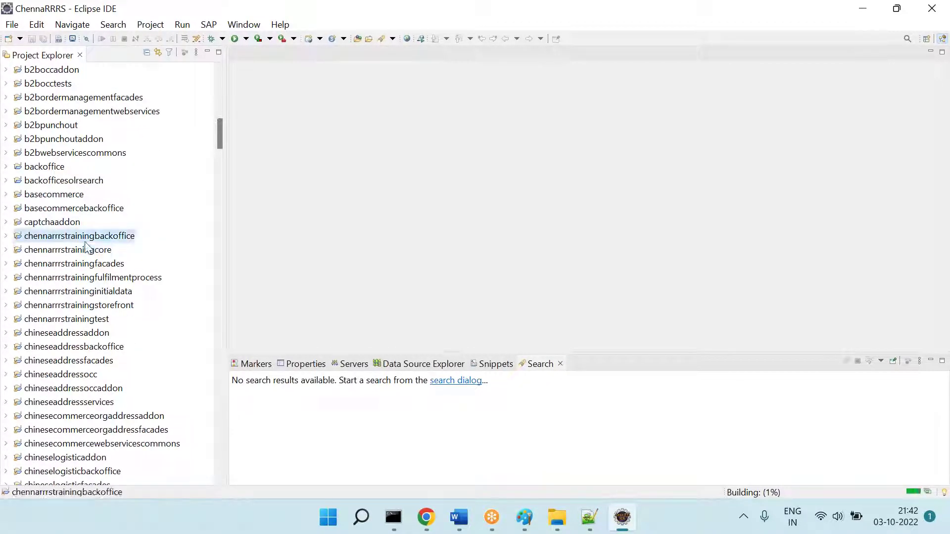
pyautogui.keyDown('shift'); pyautogui.click(104, 321); pyautogui.keyUp('shift')
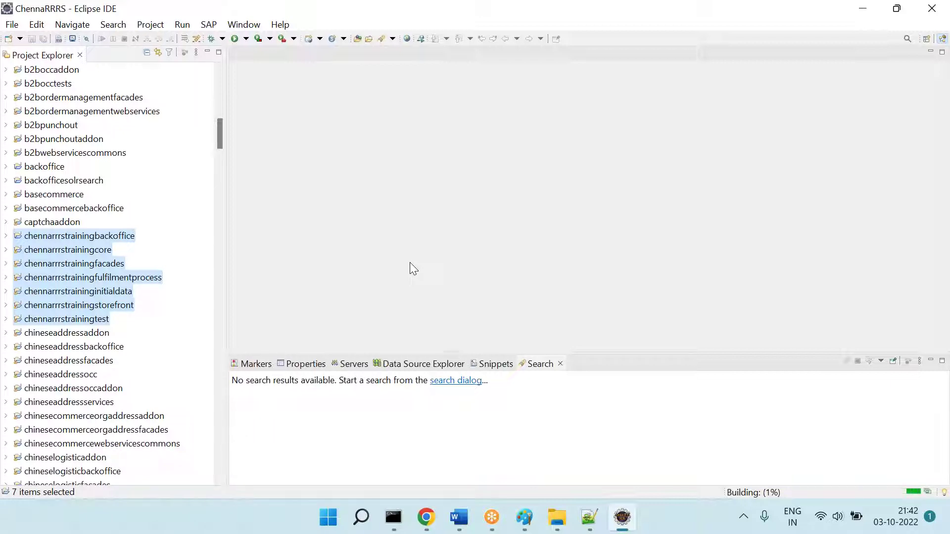
# Step: Expand chennarrrstrainingfacades > src > first package and open ChennarrrstrainingFacadesConstants.java
pyautogui.click(69, 264)
pyautogui.scroll(-2, 198, 272)
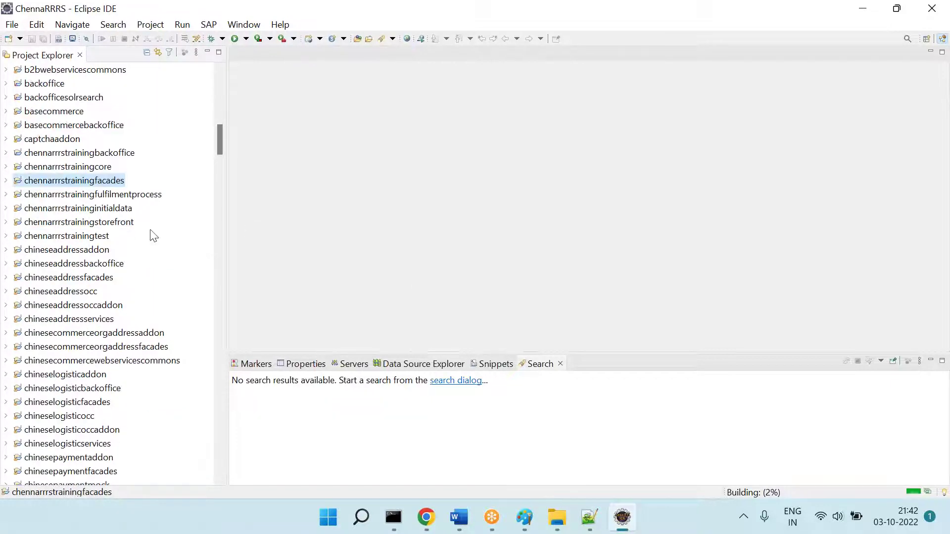
pyautogui.click(6, 180)
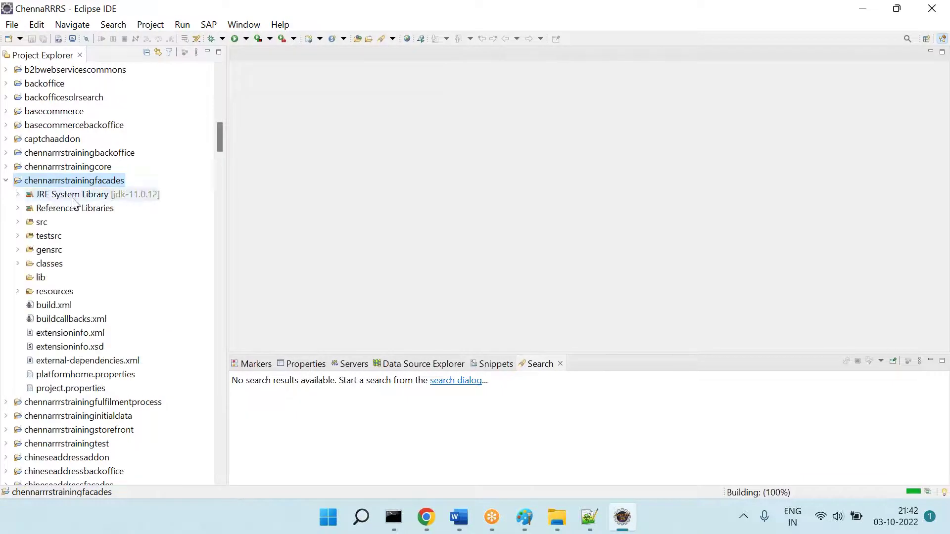
pyautogui.click(18, 222)
pyautogui.click(30, 236)
pyautogui.click(97, 251)
pyautogui.doubleClick(96, 251)
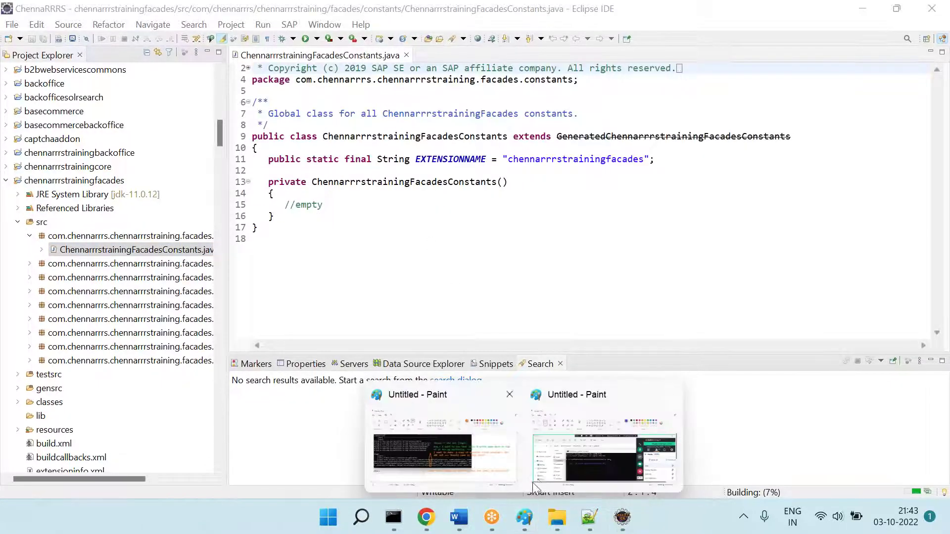
# Step: Paste the Eclipse screenshot into the Untitled Paint canvas and place a text box beside the constructor
pyautogui.click(462, 459)
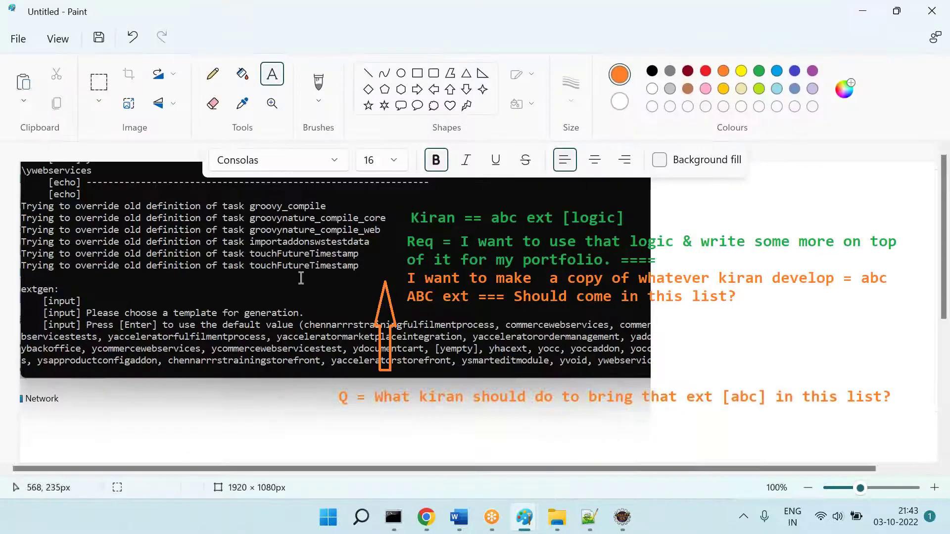
pyautogui.hotkey('ctrl', 'v')
pyautogui.click(274, 74)
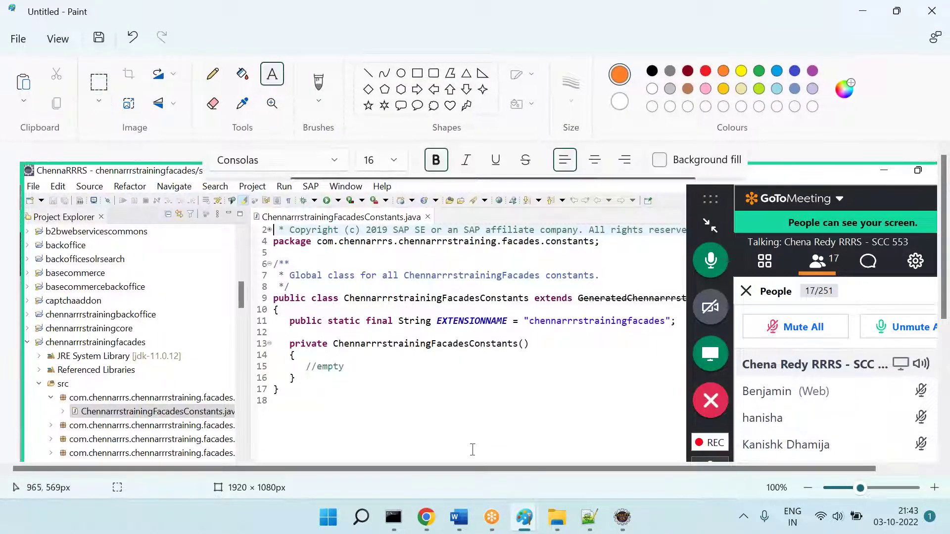
pyautogui.moveTo(638, 411); pyautogui.dragTo(648, 414)
# Step: Type 'Some code wrote here', 'Then what to do next' and 'Compile & Start the server to see result'
pyautogui.write('Sime')
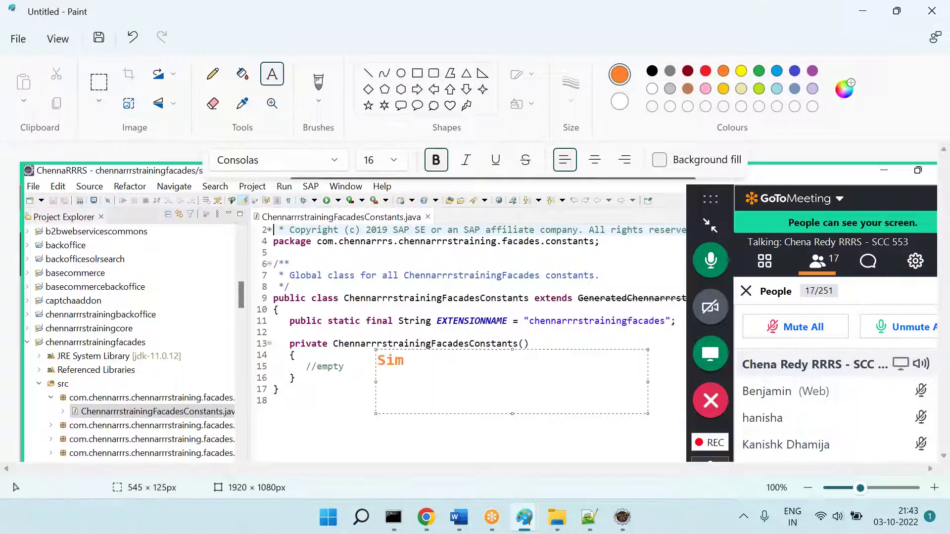
pyautogui.press('BackSpace')
pyautogui.press('BackSpace')
pyautogui.write('ne')
pyautogui.press('BackSpace')
pyautogui.press('BackSpace')
pyautogui.press('Left')
pyautogui.press('BackSpace')
pyautogui.write('ome code writ')
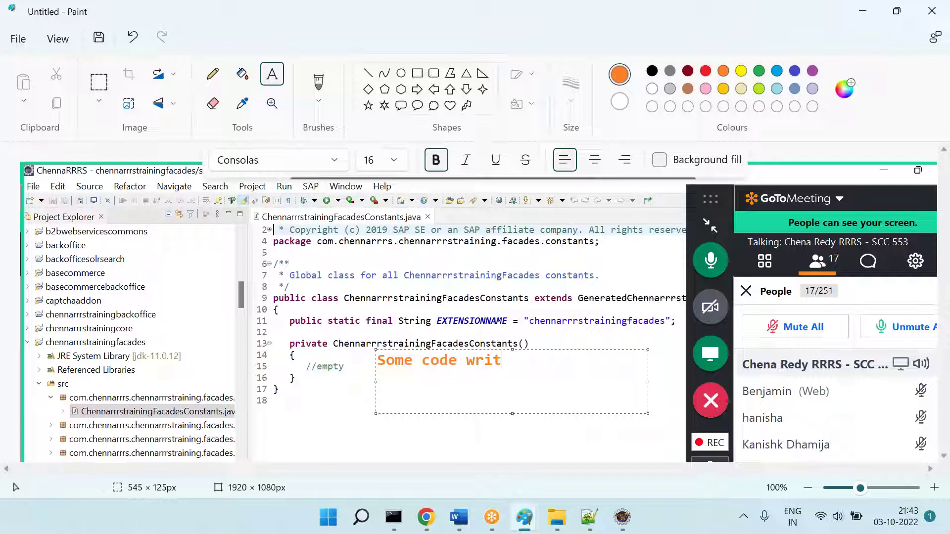
pyautogui.write('ote here')
pyautogui.press('Return')
pyautogui.write('-- Then wha to')
pyautogui.press('BackSpace')
pyautogui.press('BackSpace')
pyautogui.press('BackSpace')
pyautogui.write('t to do ne')
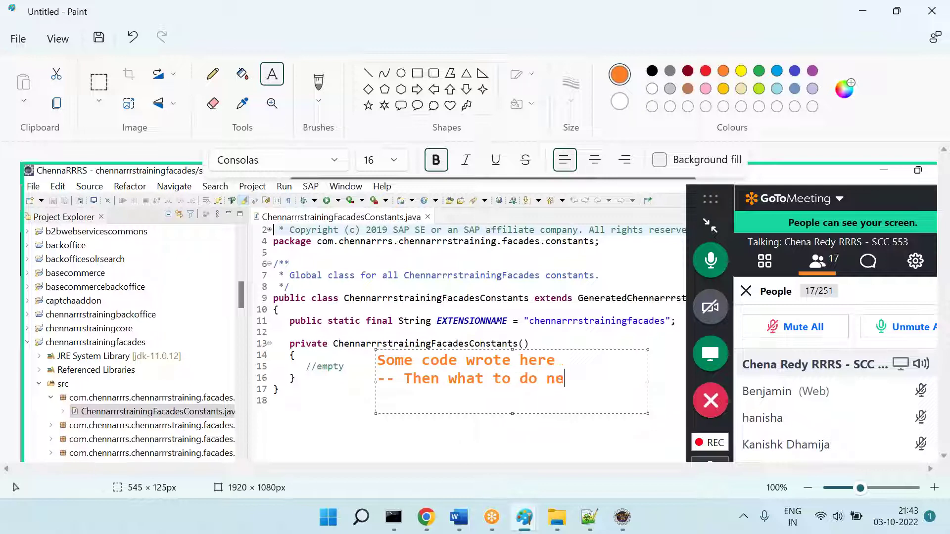
pyautogui.write('xt====')
pyautogui.press('BackSpace')
pyautogui.write('Complete')
pyautogui.press('BackSpace')
pyautogui.press('BackSpace')
pyautogui.press('BackSpace')
pyautogui.write('ile & Start the se')
pyautogui.press('BackSpace')
pyautogui.press('BackSpace')
pyautogui.write('e server ')
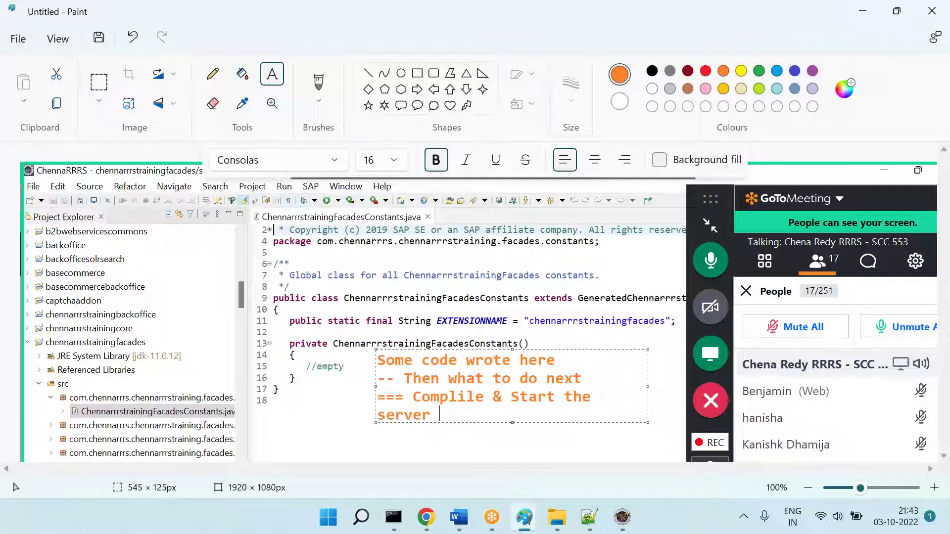
pyautogui.write('to see result')
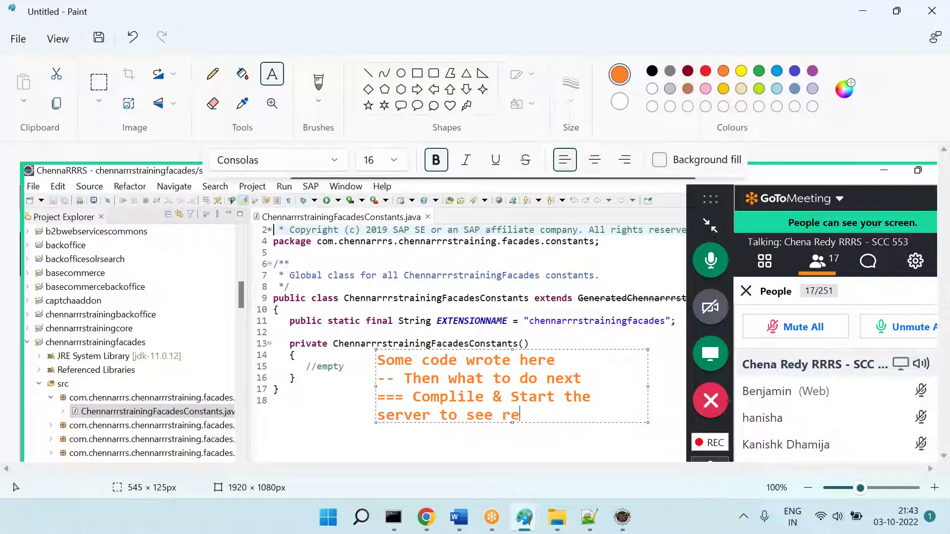
# Step: Shrink the note text to size 11 and widen the text box
pyautogui.hotkey('ctrl', 'a')
pyautogui.hotkey('ctrl', 'shift', ',')
pyautogui.hotkey('ctrl', 'shift', ',')
pyautogui.hotkey('ctrl', 'shift', ',')
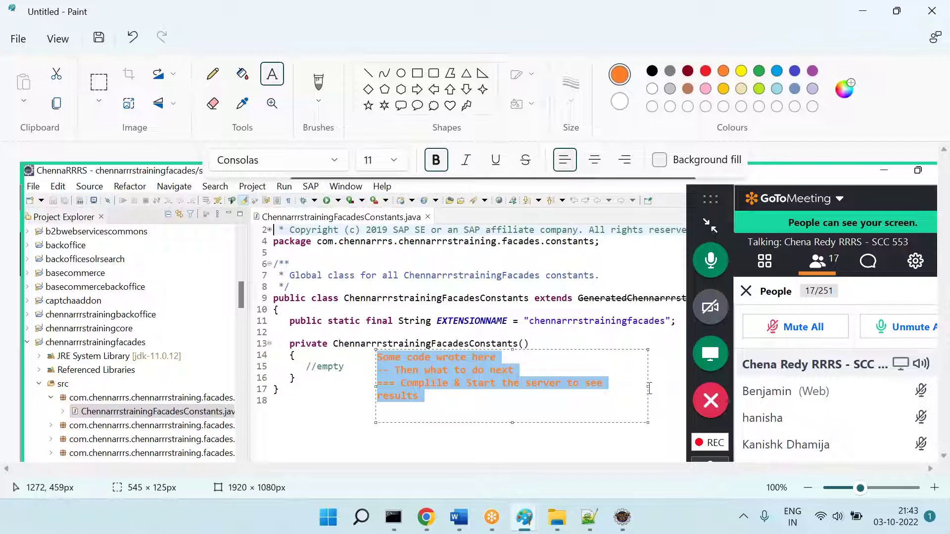
pyautogui.moveTo(648, 388); pyautogui.dragTo(682, 391)
pyautogui.click(661, 391)
# Step: Add lines 'Compile = 20 mins', 'Server = 20 mins' and the ~40 mins developer wait total
pyautogui.press('Return')
pyautogui.write('Com')
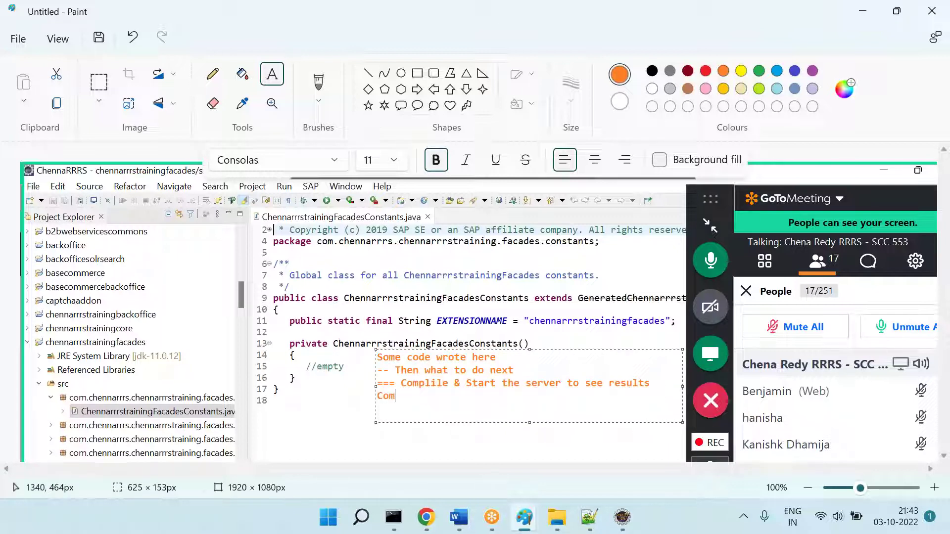
pyautogui.write('pile = 20 mins')
pyautogui.press('Return')
pyautogui.write('Server = 20 mins')
pyautogui.press('Return')
pyautogui.write('=== To resul')
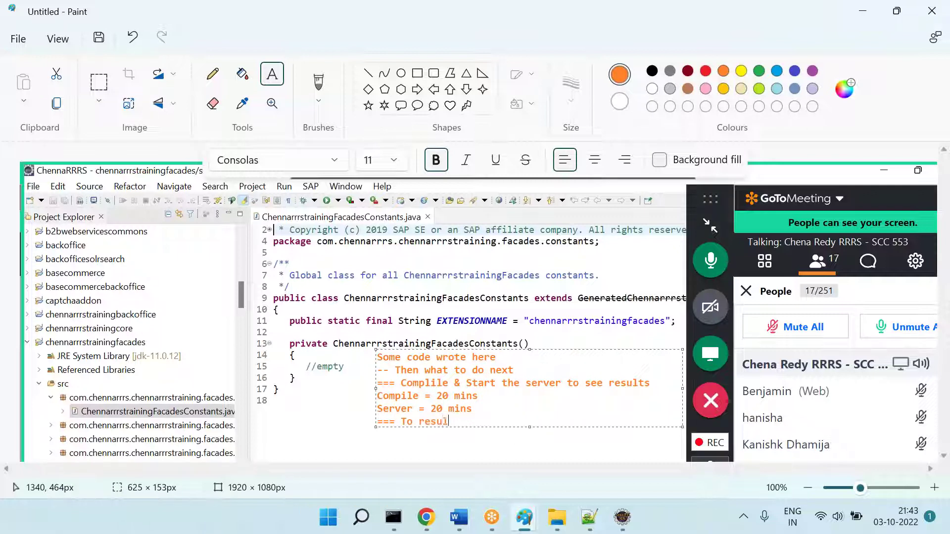
pyautogui.write('ts ... How much tim edevelop')
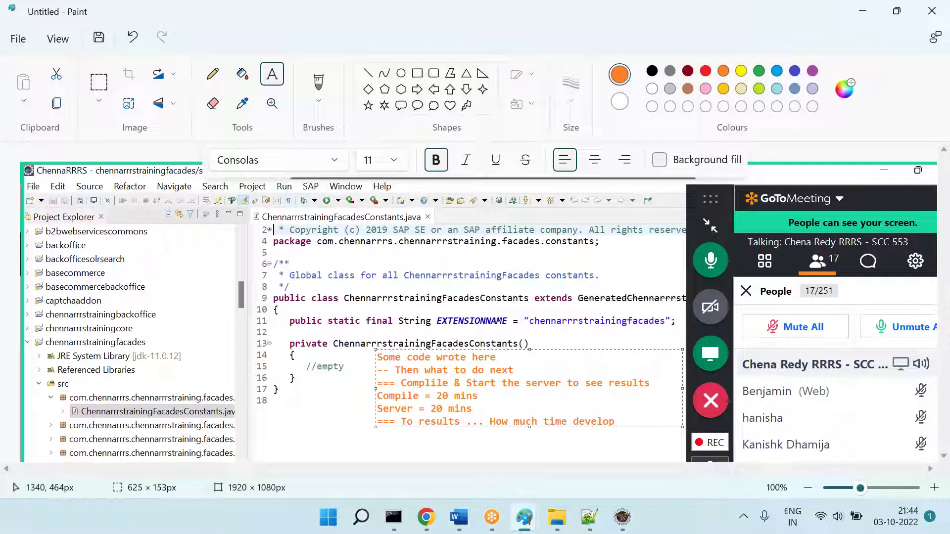
pyautogui.write('er needs to wait =')
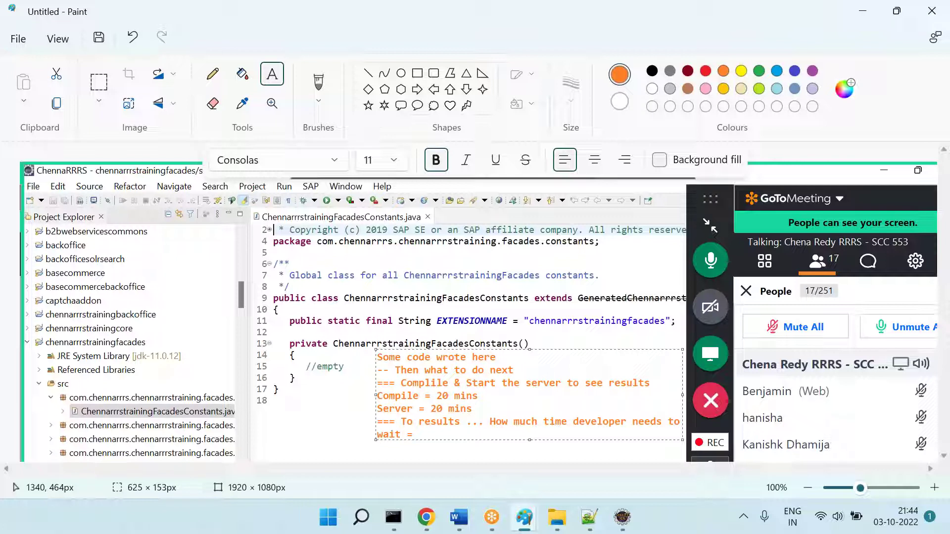
pyautogui.write(' ~40 mins')
pyautogui.write('====')
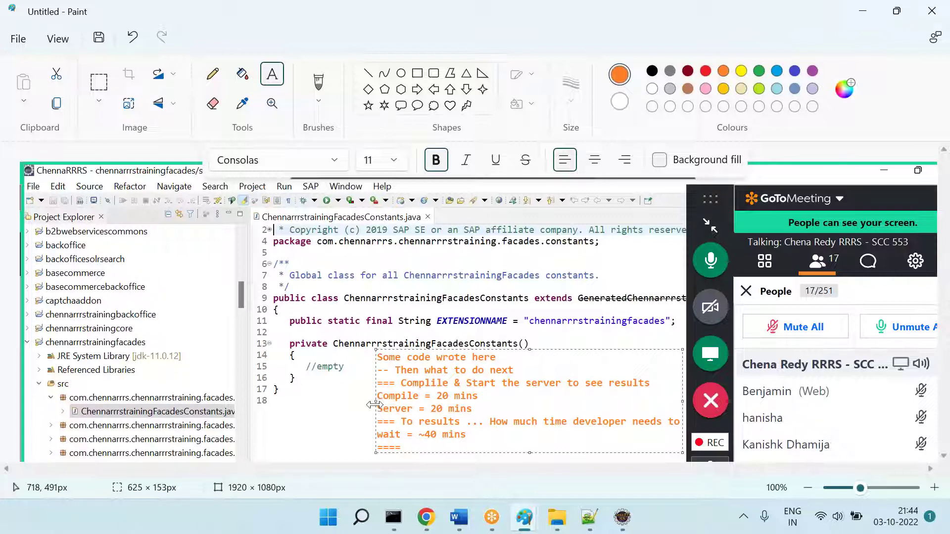
pyautogui.moveTo(374, 412); pyautogui.dragTo(329, 412)
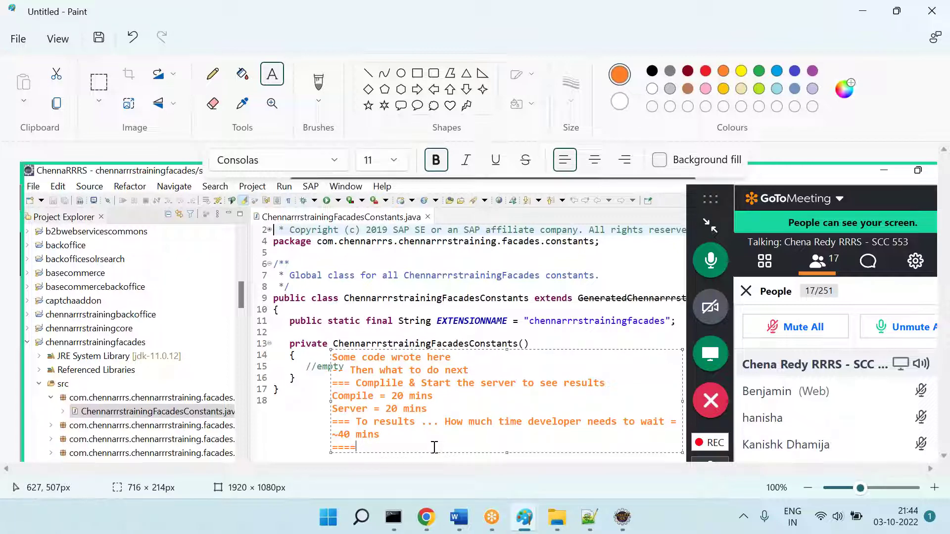
# Step: Add black text suggesting asking your company to allow hot deployment tools, then enlarge and commit the note
pyautogui.click(652, 72)
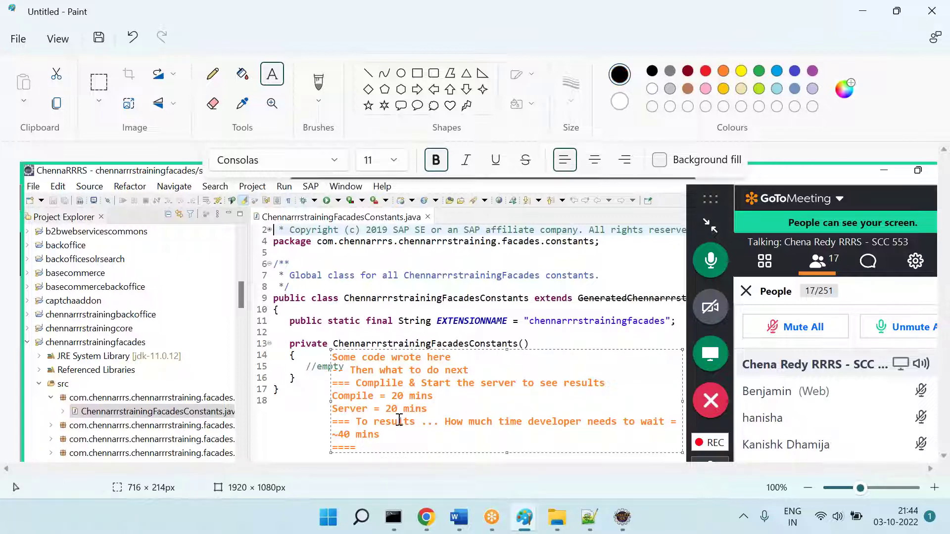
pyautogui.write('Then what to do? ===')
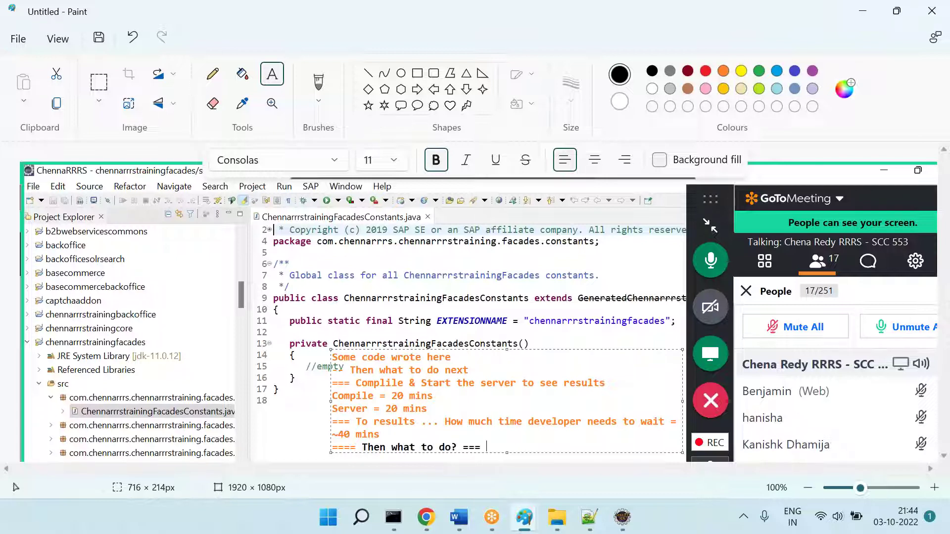
pyautogui.write(' Ask your company to provide')
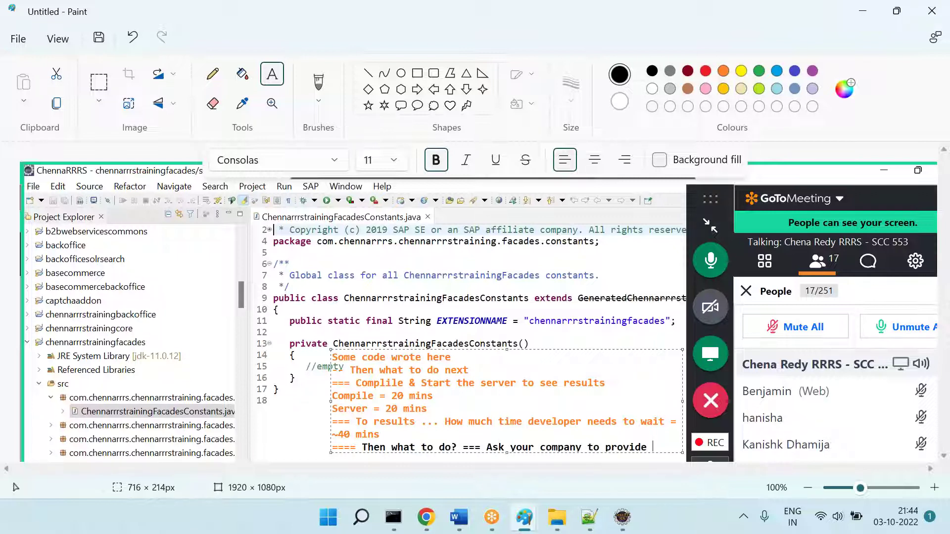
pyautogui.write('allow to use hot ')
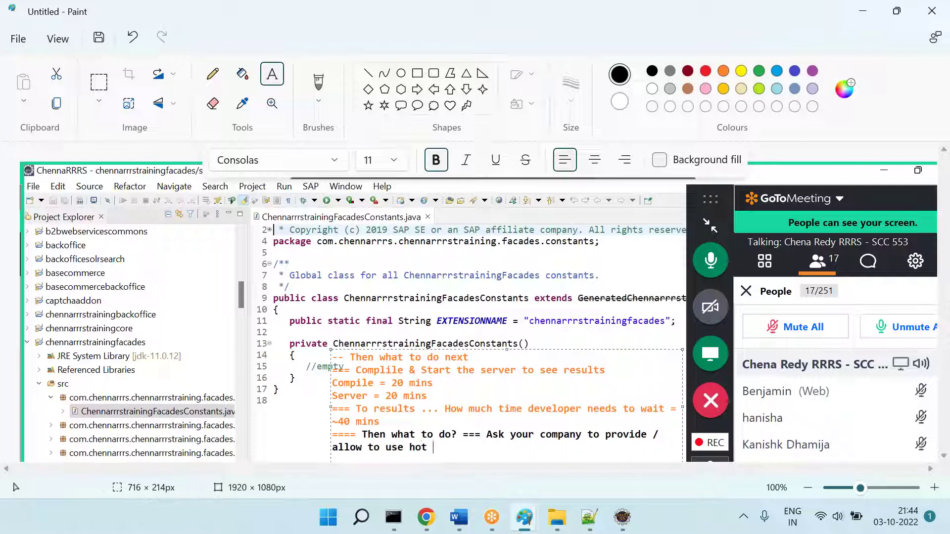
pyautogui.write('deployment tools [JRebel')
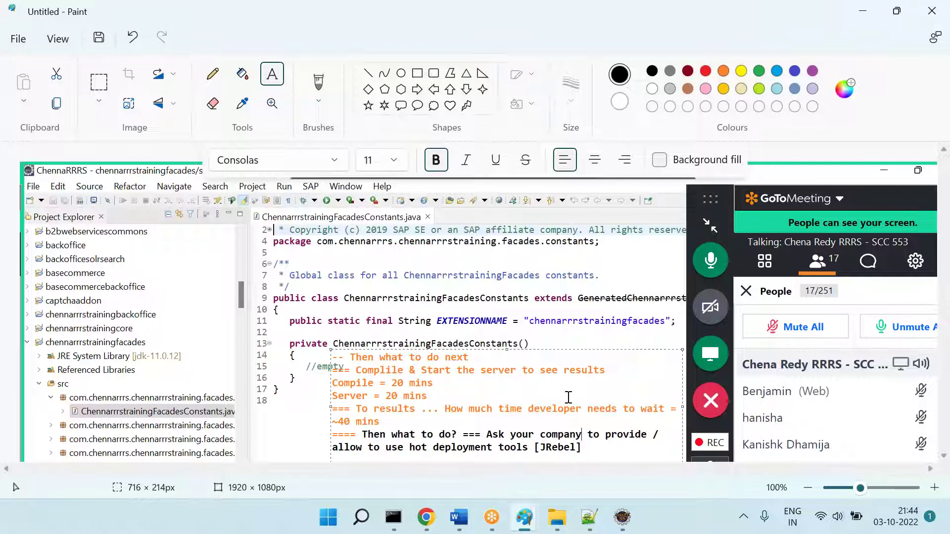
pyautogui.press('Up')
pyautogui.press('Up')
pyautogui.press('Up')
pyautogui.press('Up')
pyautogui.press('Up')
pyautogui.press('Up')
pyautogui.press('Up')
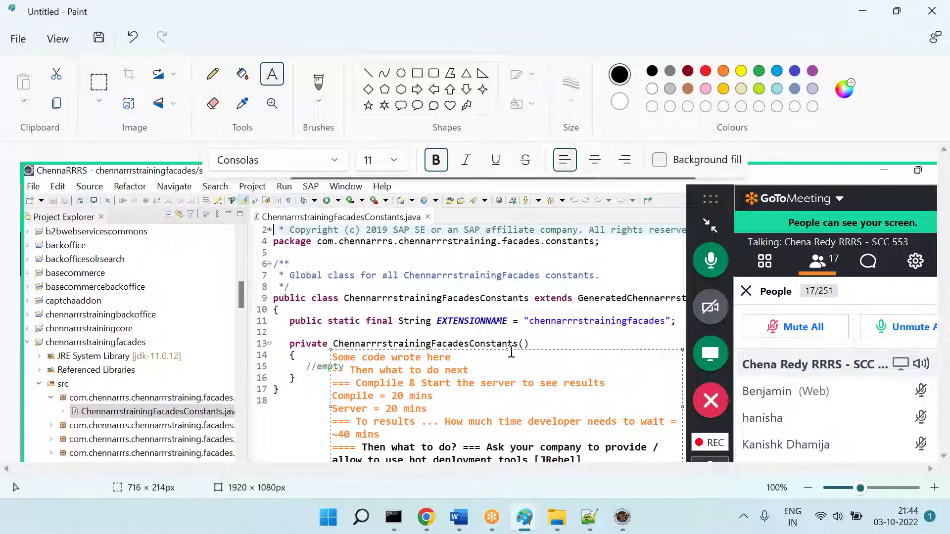
pyautogui.moveTo(507, 349); pyautogui.dragTo(508, 342)
pyautogui.click(250, 354)
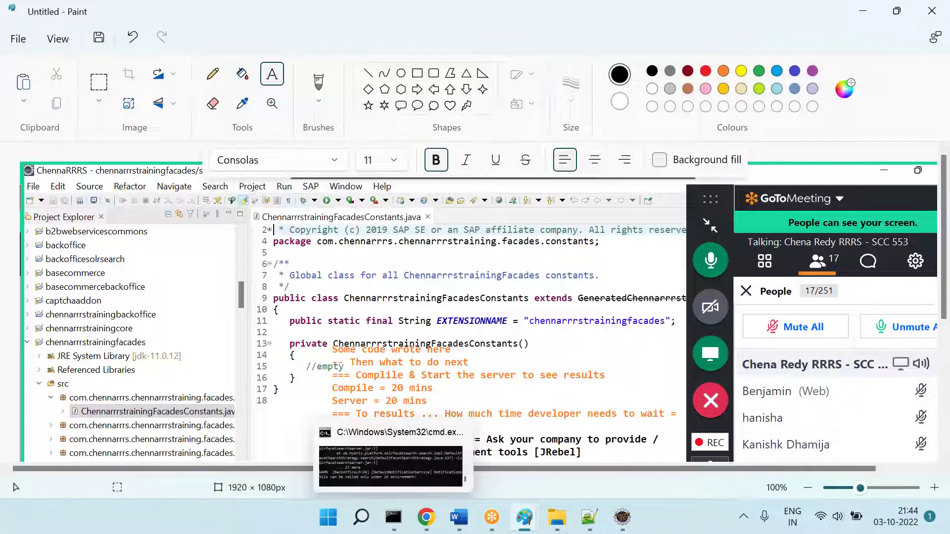
# Step: Type and undo junk after line 16 of the constants file, close it, and show the Apparel Site UK storefront
pyautogui.click(623, 517)
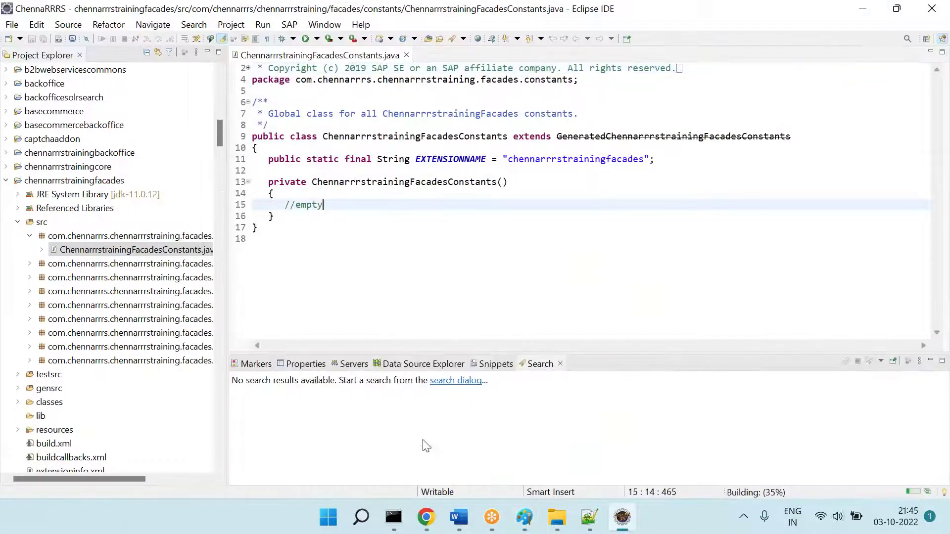
pyautogui.click(427, 517)
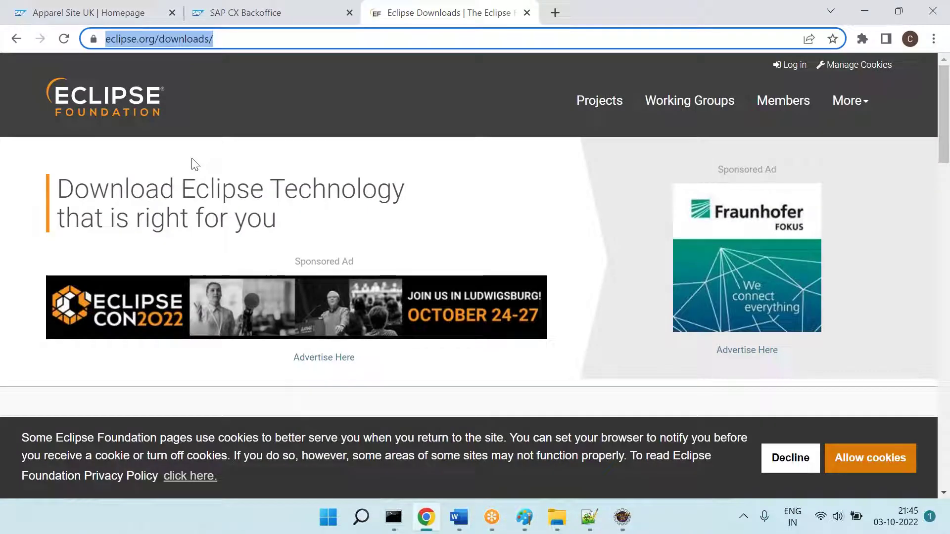
pyautogui.hotkey('alt', 'Tab')
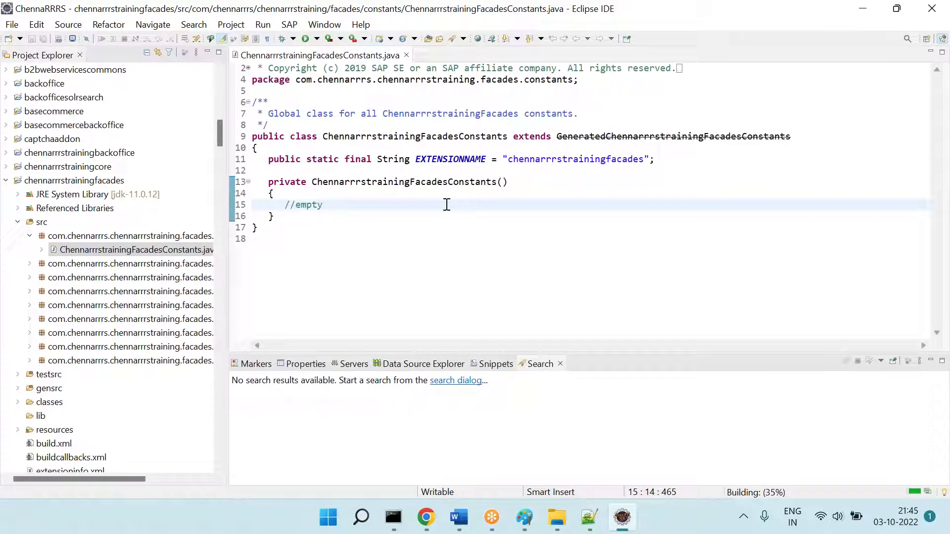
pyautogui.click(348, 216)
pyautogui.write('fj;k')
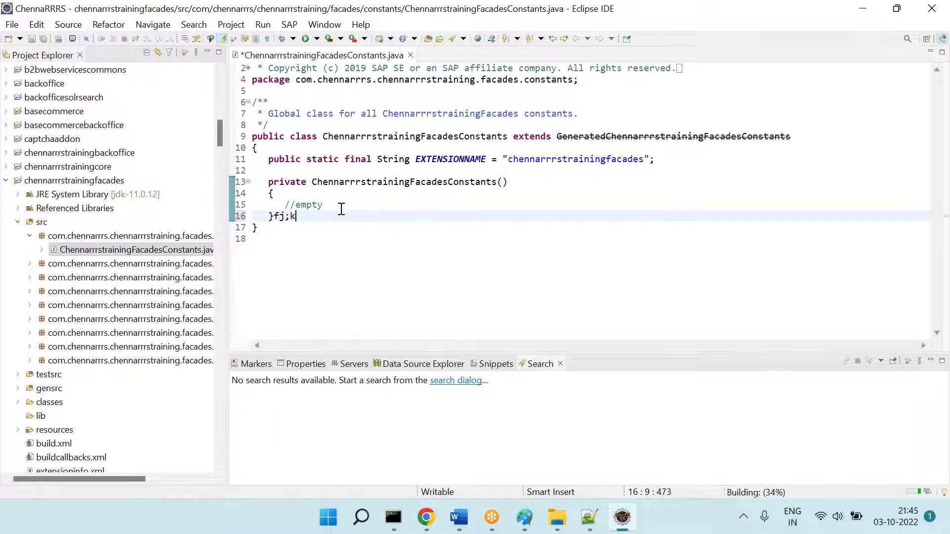
pyautogui.write('asfkj;klasjdfkja;sdfjasdfas;d')
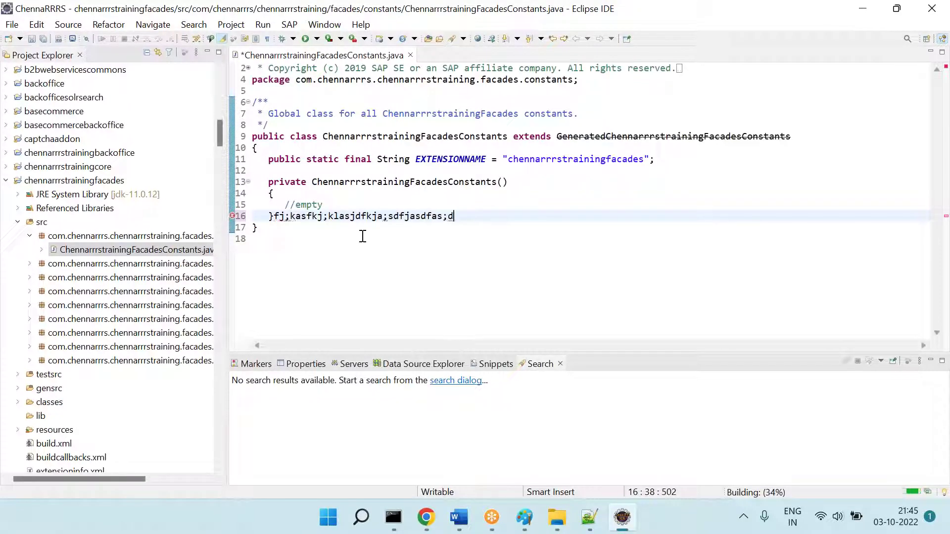
pyautogui.hotkey('ctrl', 'z')
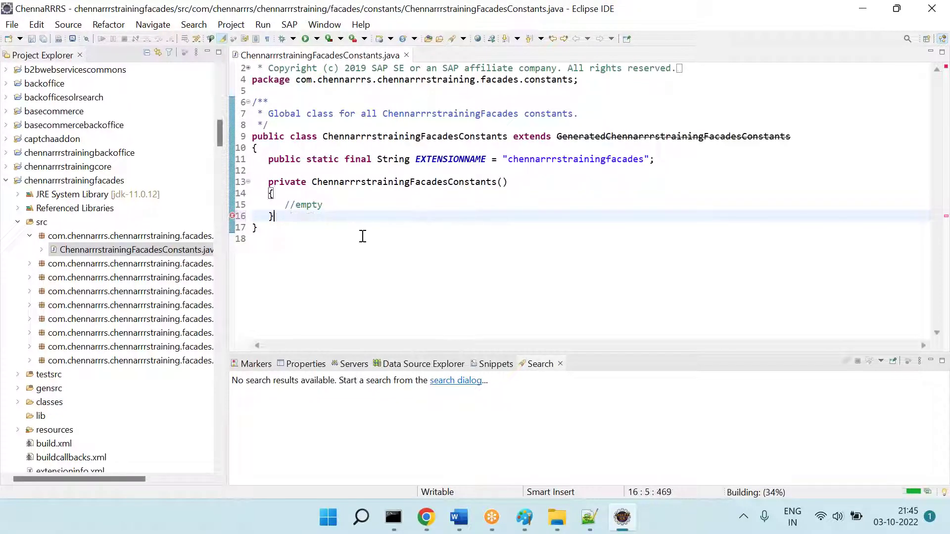
pyautogui.click(406, 55)
pyautogui.click(426, 517)
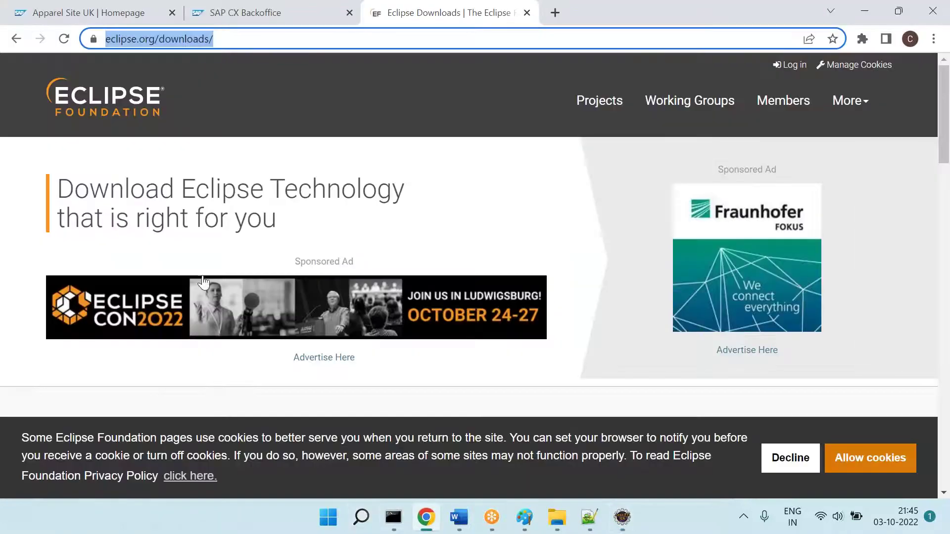
pyautogui.click(147, 5)
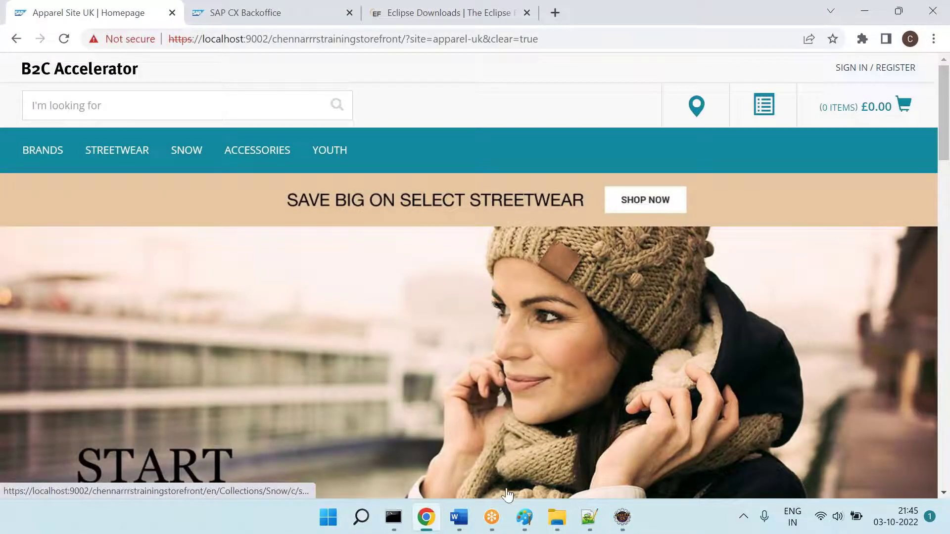
# Step: Bring the Word notes in front of the Chrome storefront, showing the Eclipse import question
pyautogui.click(459, 517)
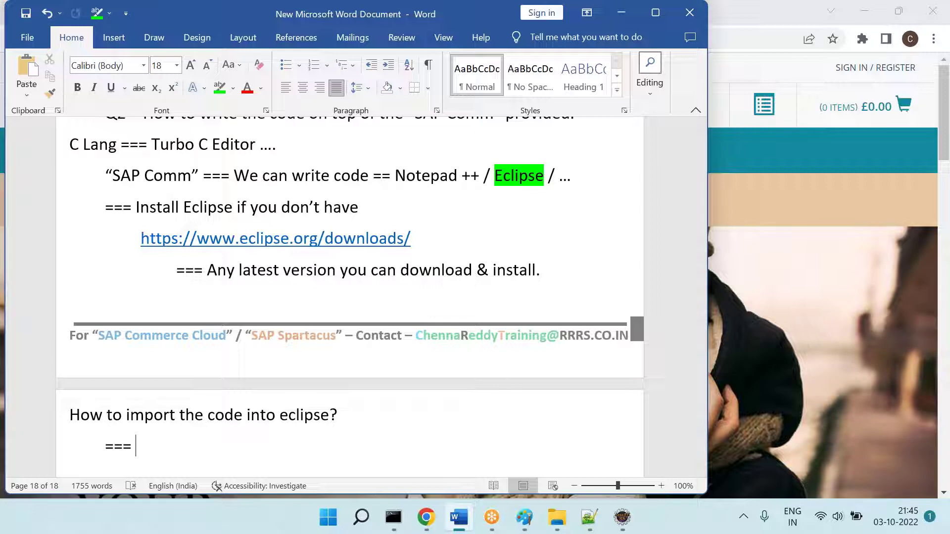
# Step: Check the command-prompt and Eclipse screenshot Paint windows, then return to the Word notes
pyautogui.hotkey('alt', 'Tab')
pyautogui.click(524, 518)
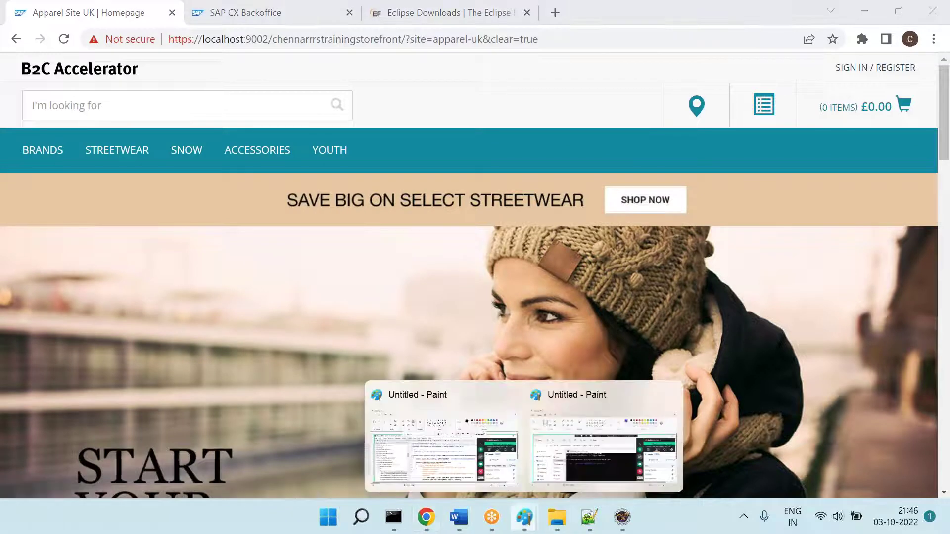
pyautogui.click(603, 446)
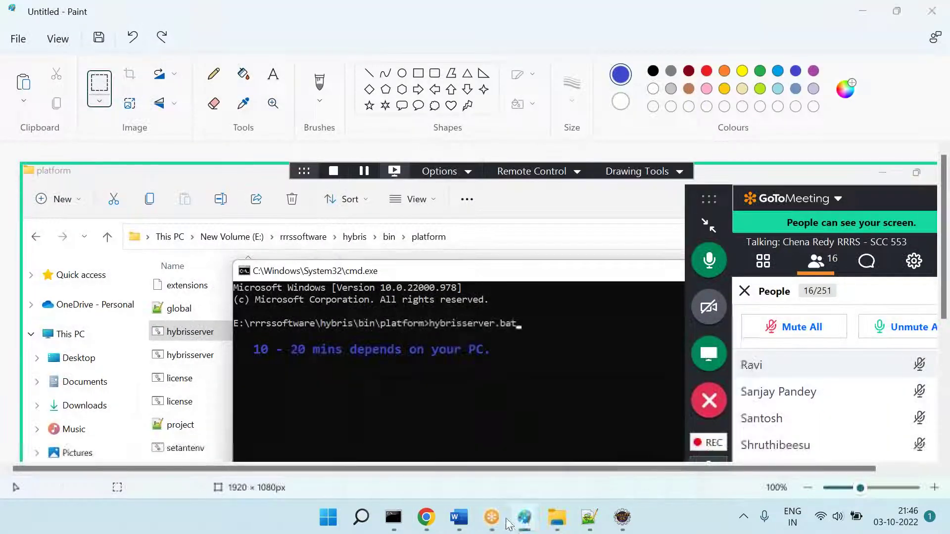
pyautogui.moveTo(523, 520)
pyautogui.click(579, 431)
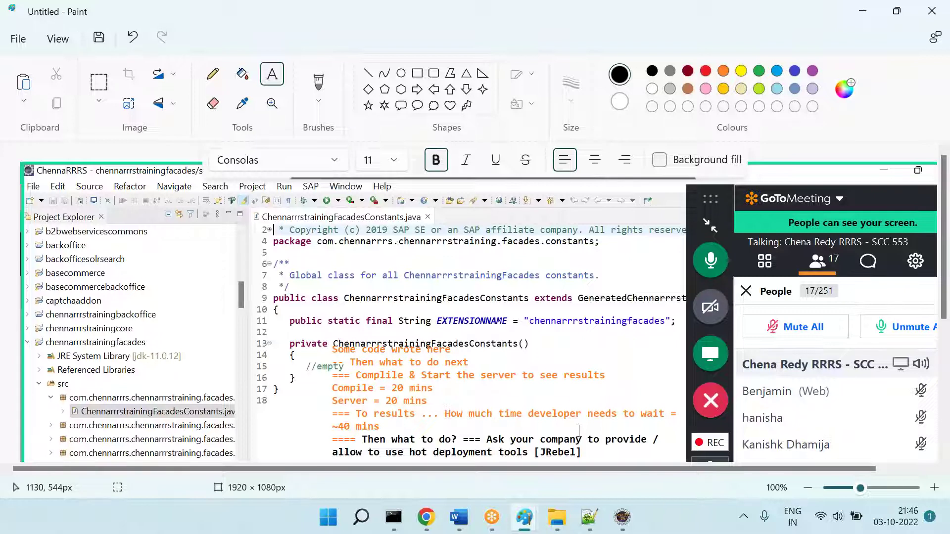
pyautogui.hotkey('alt', 'Tab')
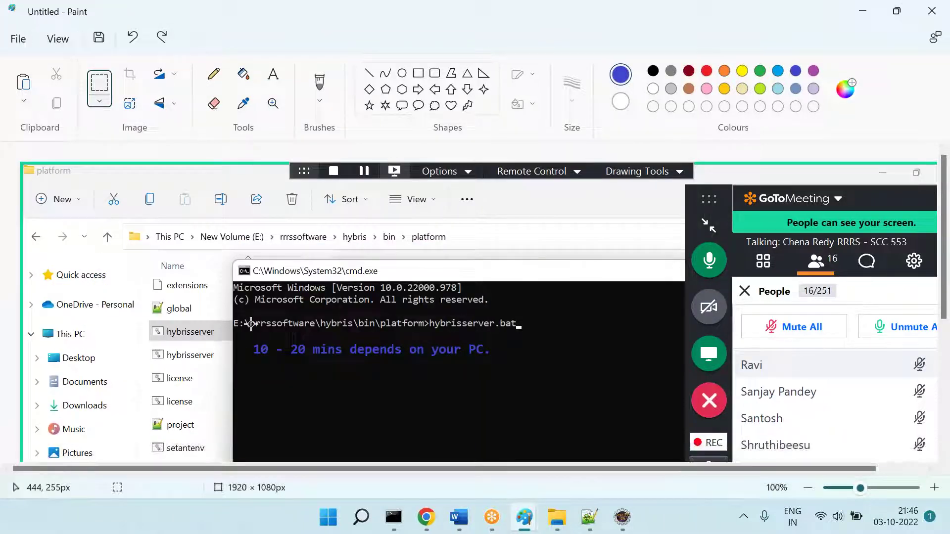
pyautogui.click(420, 515)
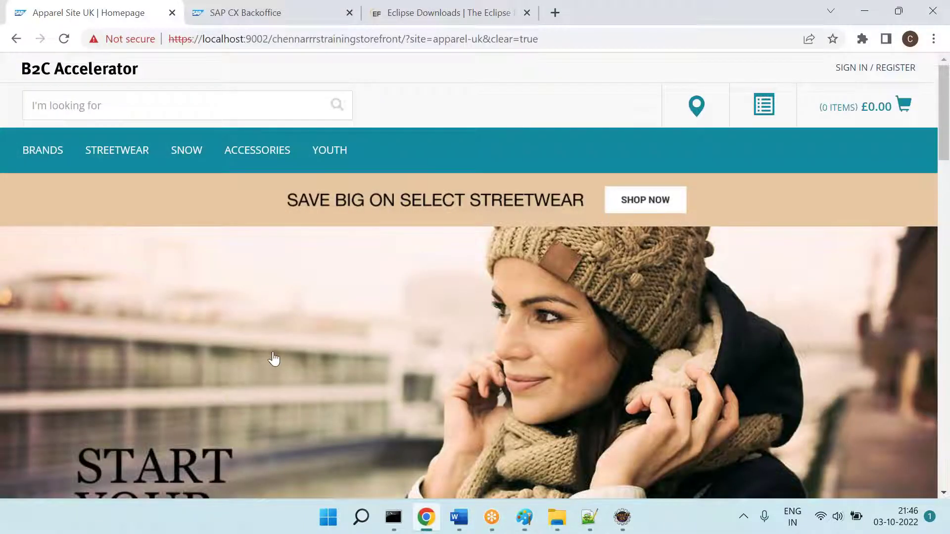
pyautogui.click(458, 517)
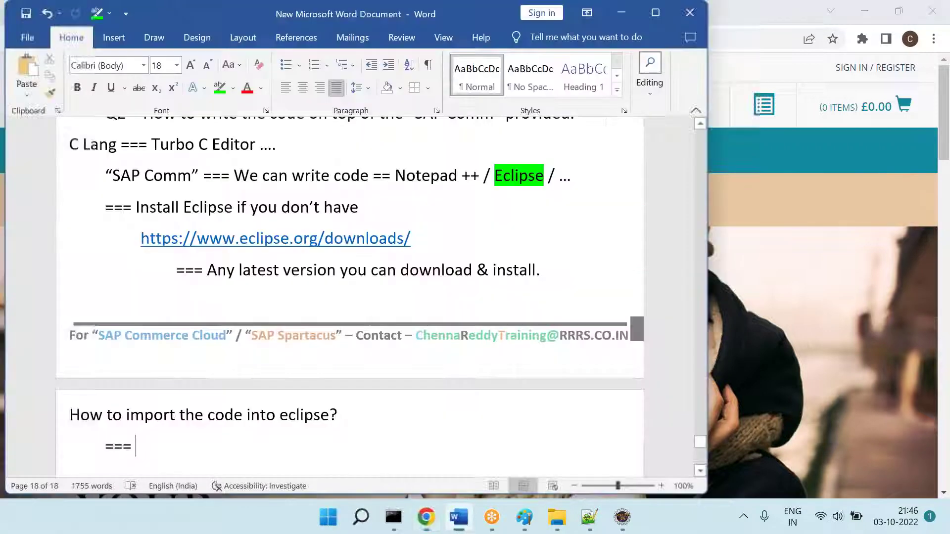
# Step: Replace the === line with 'Hot deployment tools [Free ... LIC [JRebel]]' under the import question
pyautogui.scroll(-3, 333, 354)
pyautogui.press('BackSpace')
pyautogui.press('BackSpace')
pyautogui.press('BackSpace')
pyautogui.press('BackSpace')
pyautogui.press('BackSpace')
pyautogui.press('BackSpace')
pyautogui.press('BackSpace')
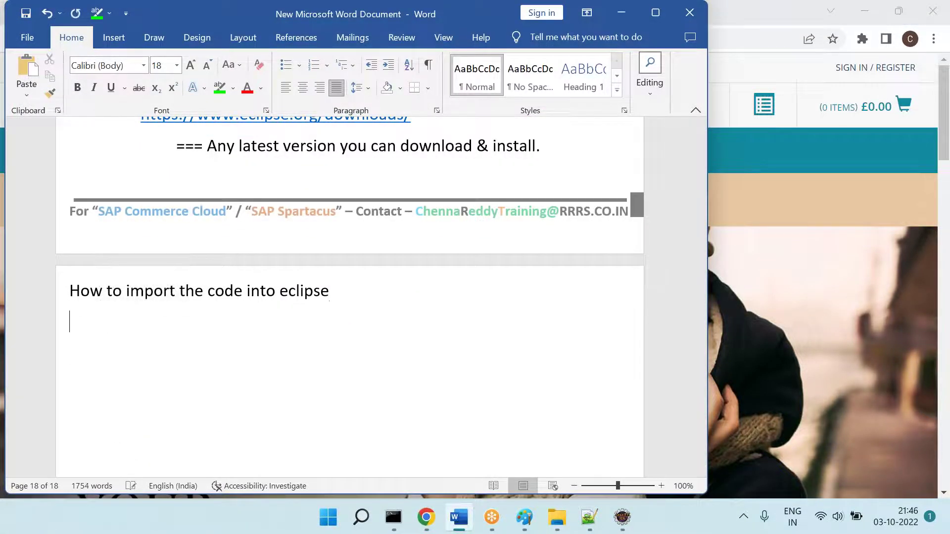
pyautogui.write('?')
pyautogui.press('Return')
pyautogui.write('How to write the co')
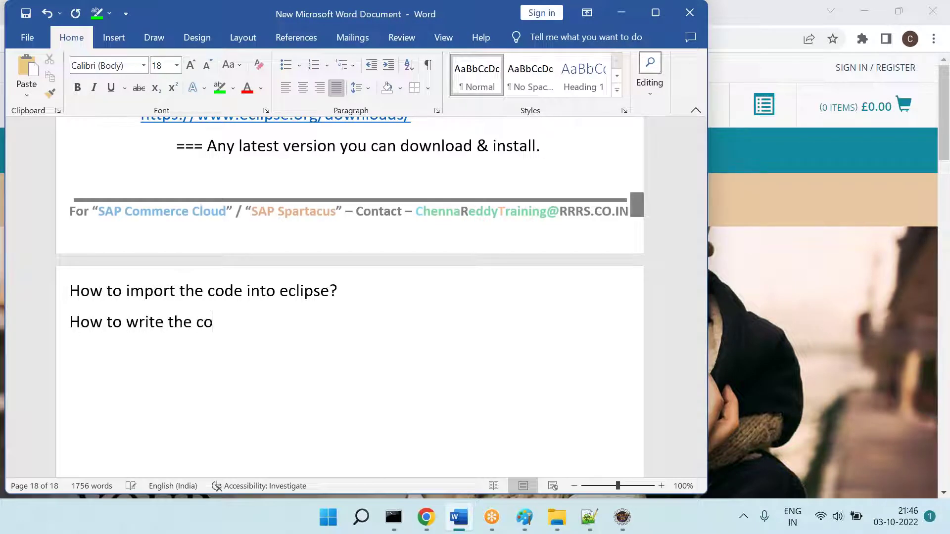
pyautogui.press('BackSpace')
pyautogui.press('BackSpace')
pyautogui.press('BackSpace')
pyautogui.press('BackSpace')
pyautogui.press('BackSpace')
pyautogui.press('BackSpace')
pyautogui.press('BackSpace')
pyautogui.press('BackSpace')
pyautogui.press('BackSpace')
pyautogui.press('BackSpace')
pyautogui.press('BackSpace')
pyautogui.press('BackSpace')
pyautogui.press('BackSpace')
pyautogui.press('BackSpace')
pyautogui.press('BackSpace')
pyautogui.press('BackSpace')
pyautogui.press('BackSpace')
pyautogui.press('BackSpace')
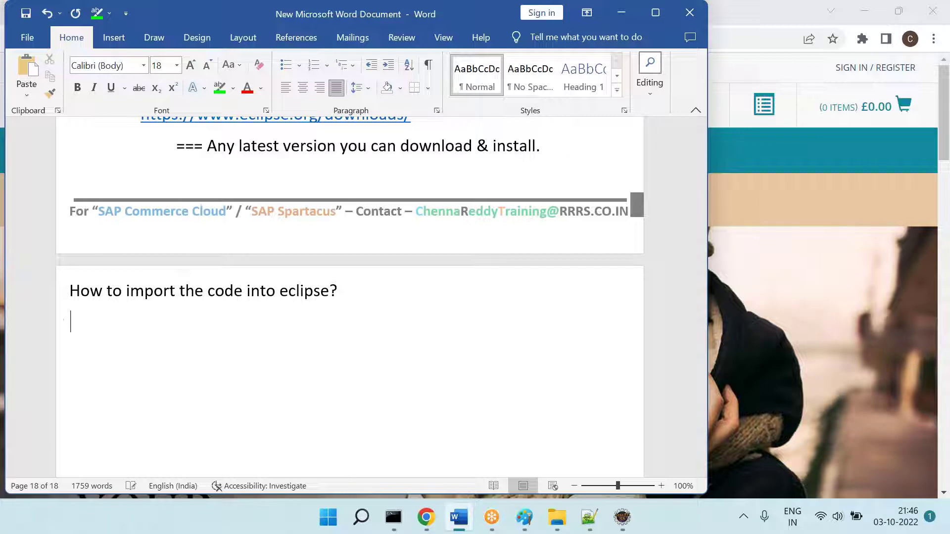
pyautogui.write('Hot deploye')
pyautogui.write('nt tools')
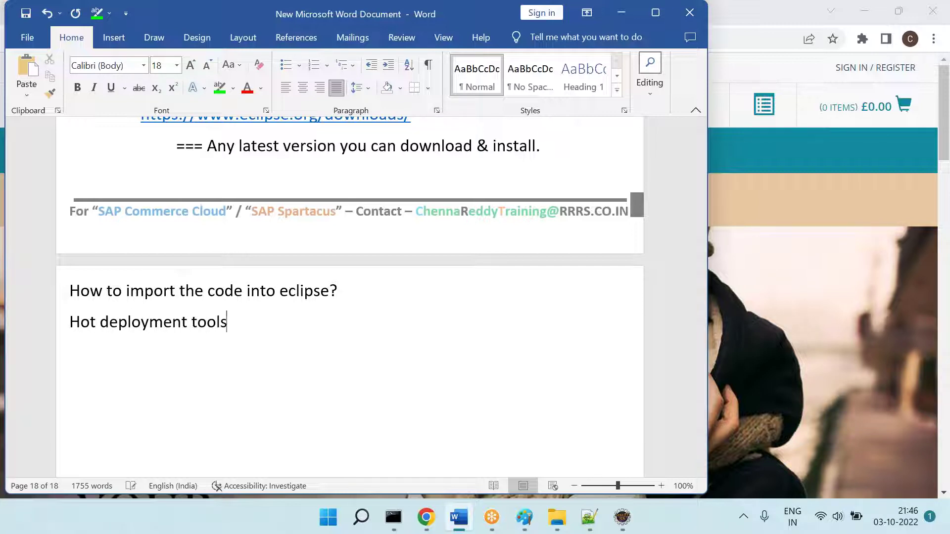
pyautogui.write(' [Free ')
pyautogui.write('... LIC .')
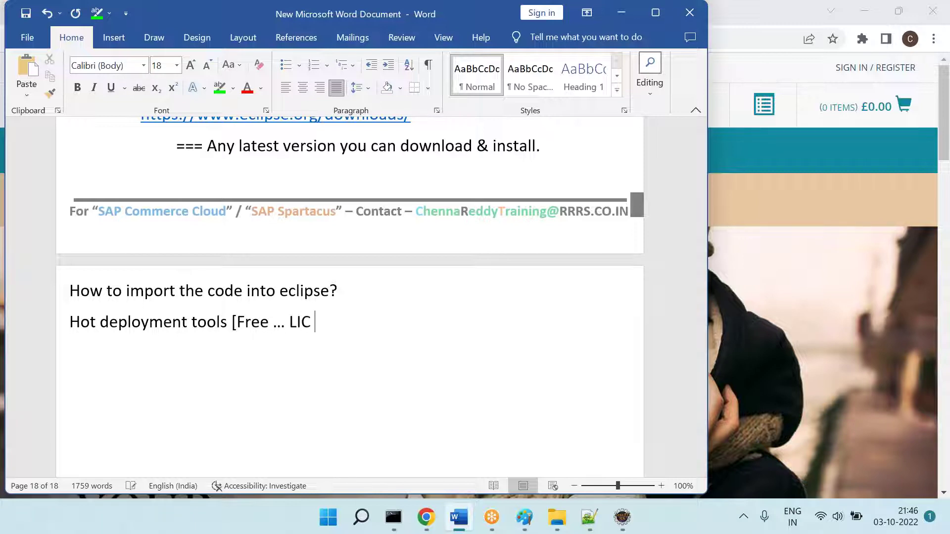
pyautogui.press('BackSpace')
pyautogui.write('[JB')
pyautogui.press('BackSpace')
pyautogui.write('Rebel')
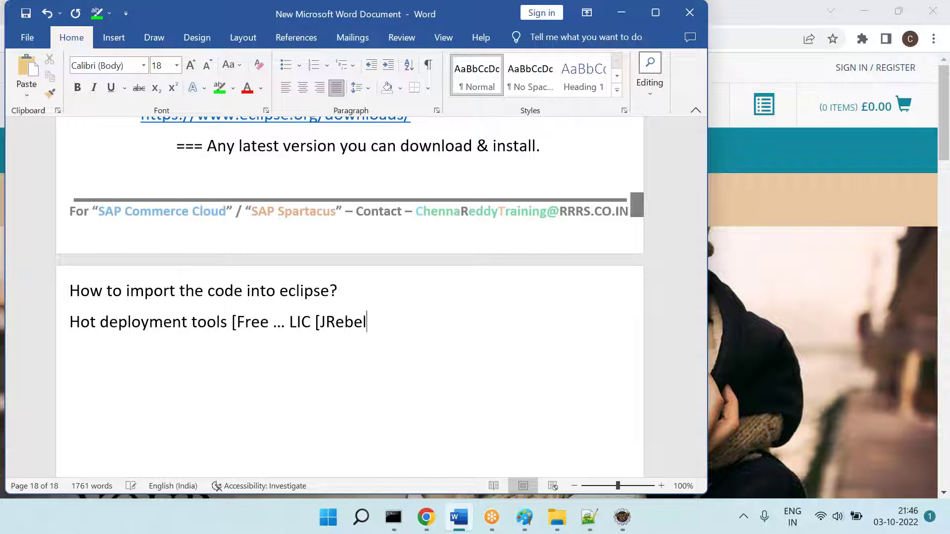
pyautogui.write(']].')
# Step: Search Google for 'java hot deployment tools'
pyautogui.click(426, 517)
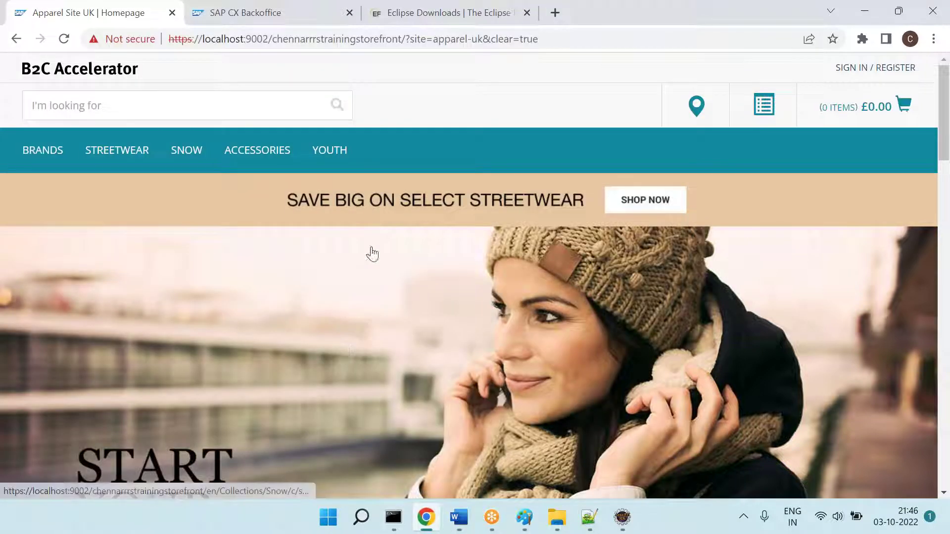
pyautogui.click(376, 19)
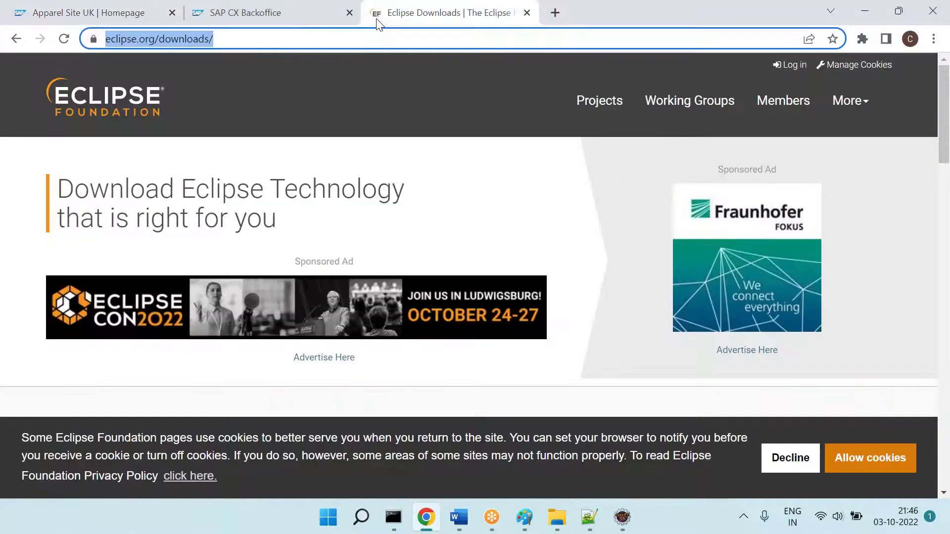
pyautogui.write('g')
pyautogui.press('Return')
pyautogui.write('ja')
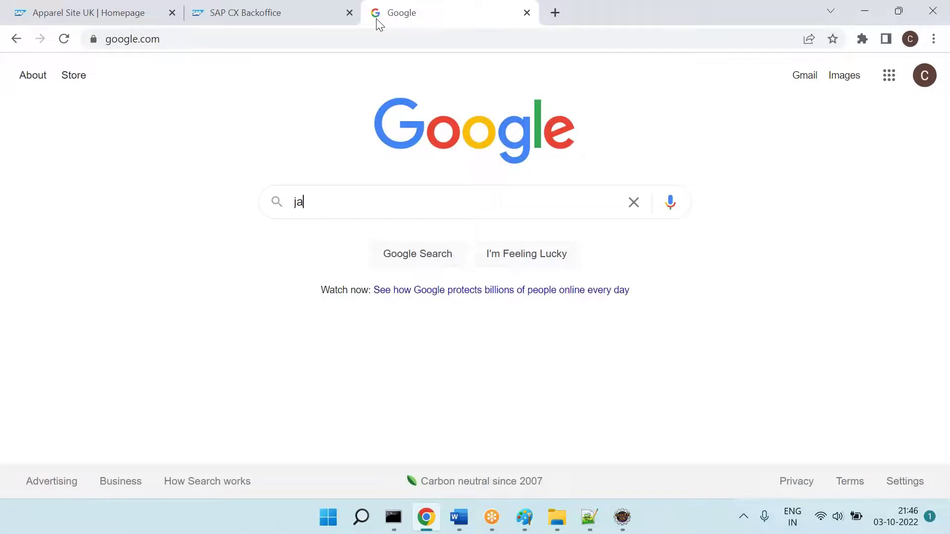
pyautogui.write('va hot dep')
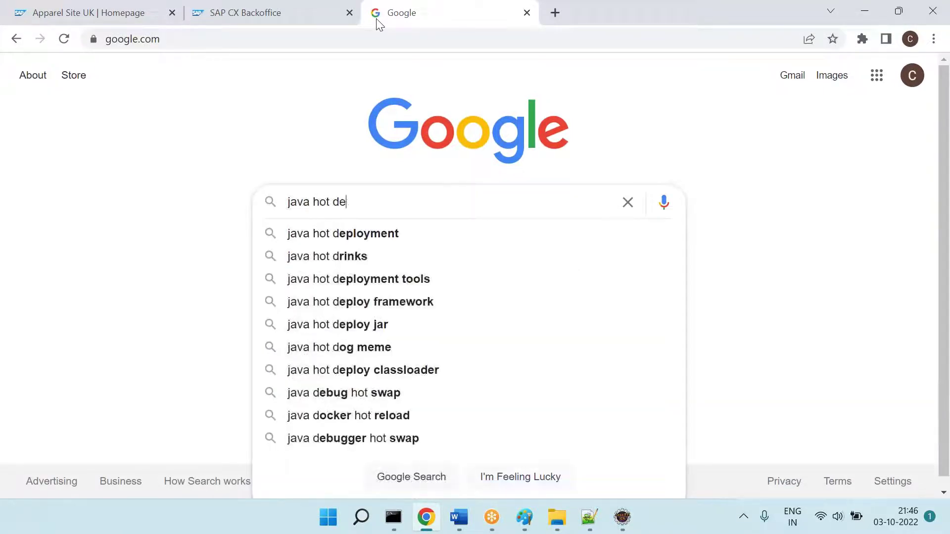
pyautogui.press('Down')
pyautogui.press('Down')
pyautogui.press('Return')
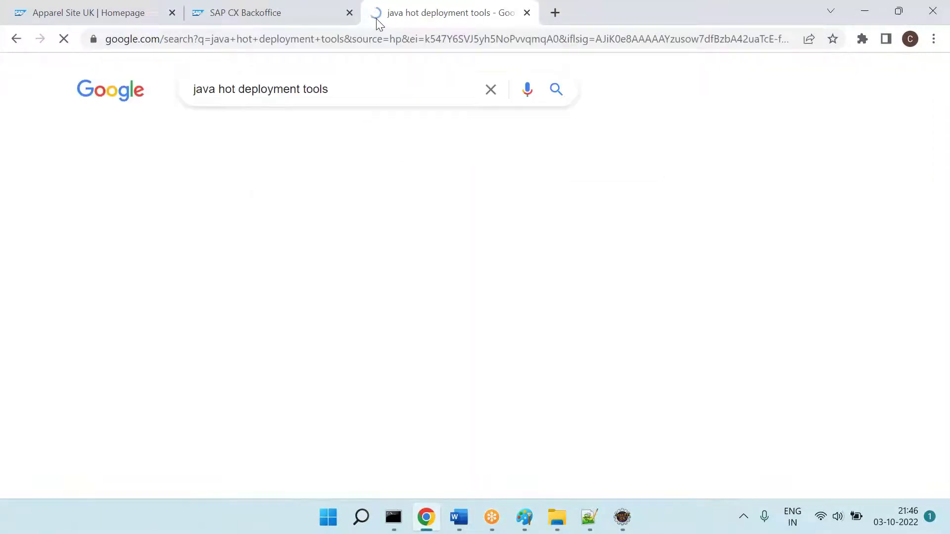
# Step: Scroll the results and open the eduCBA article on Java deployment tools
pyautogui.scroll(-3, 193, 253)
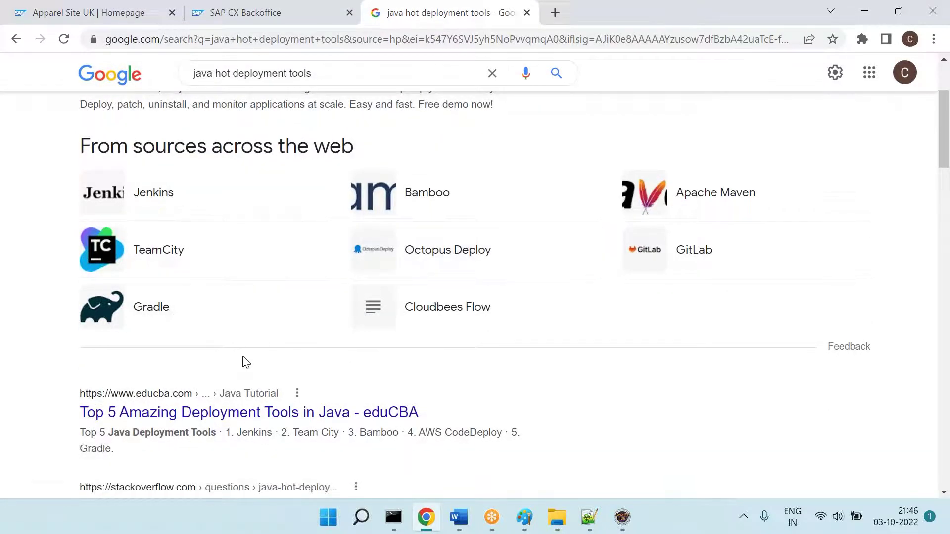
pyautogui.scroll(-1, 581, 309)
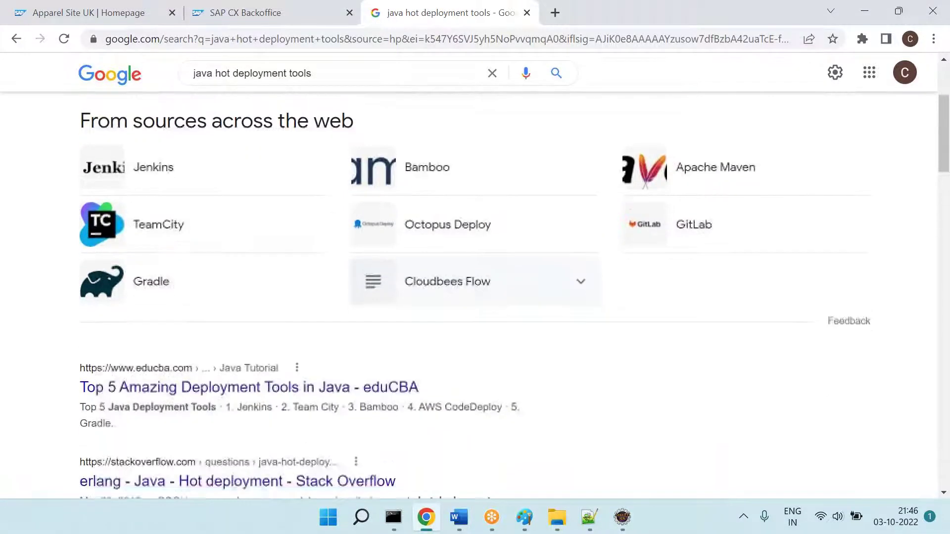
pyautogui.scroll(-2, 217, 322)
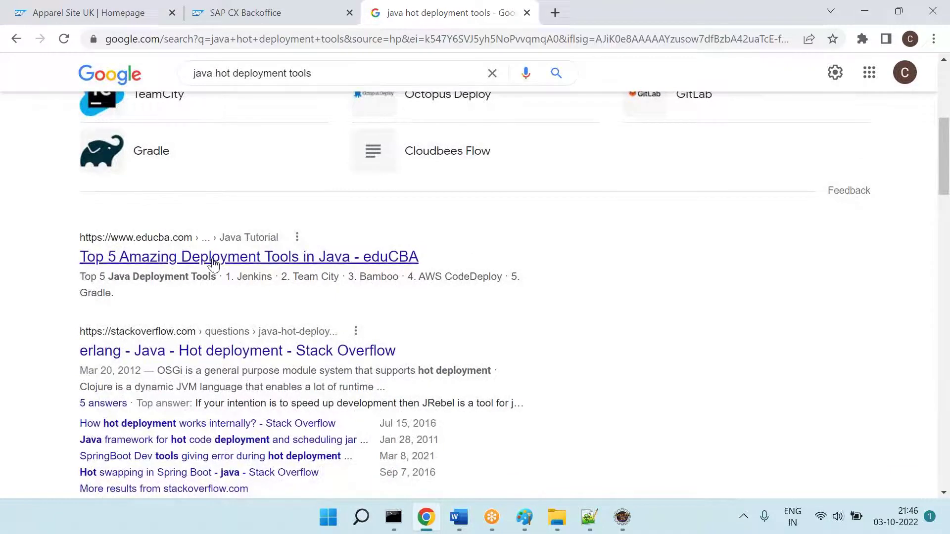
pyautogui.click(337, 262)
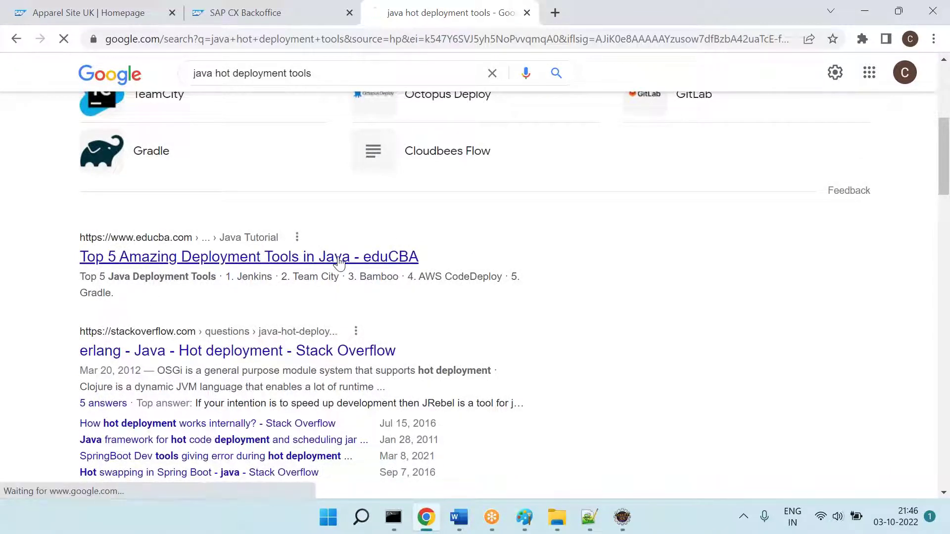
# Step: Read through the eduCBA article, then close its tab
pyautogui.scroll(-6, 337, 263)
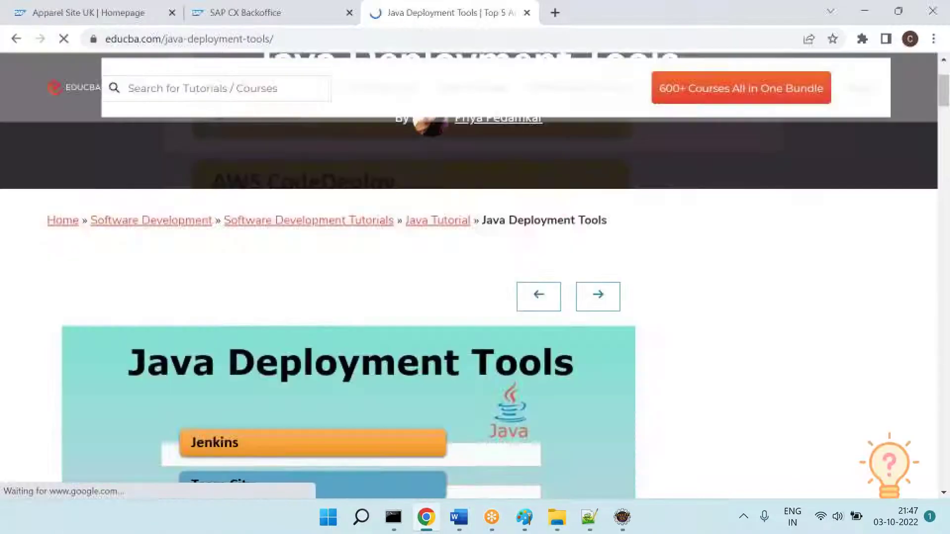
pyautogui.scroll(-3, 325, 254)
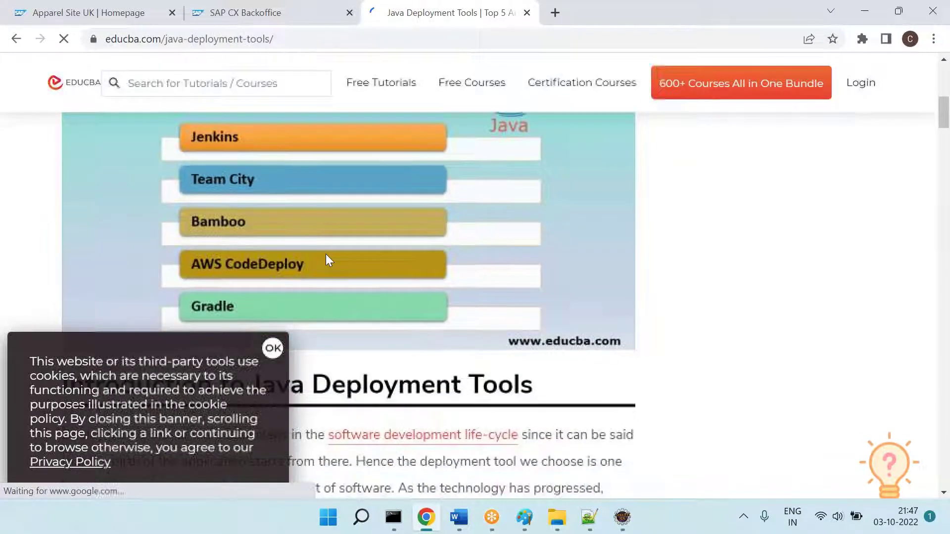
pyautogui.scroll(-1, 340, 241)
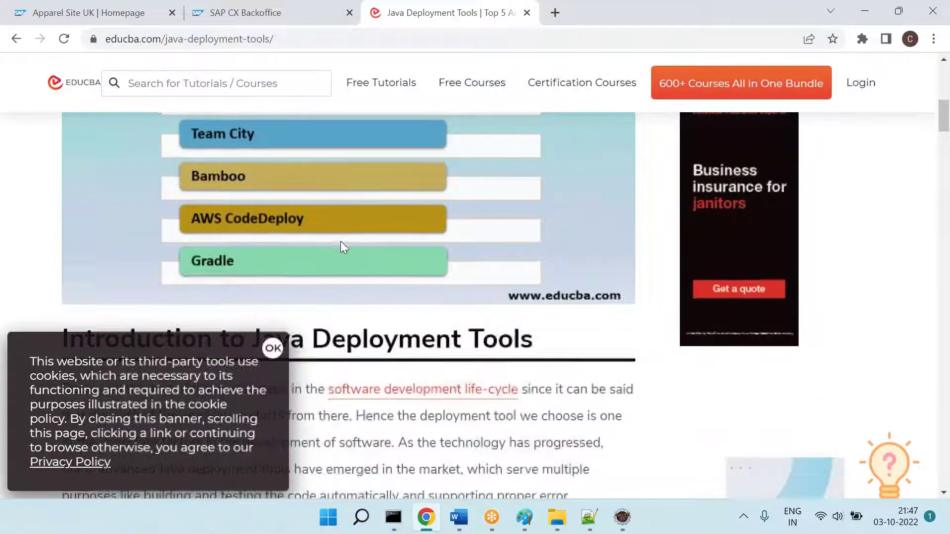
pyautogui.scroll(-10, 368, 248)
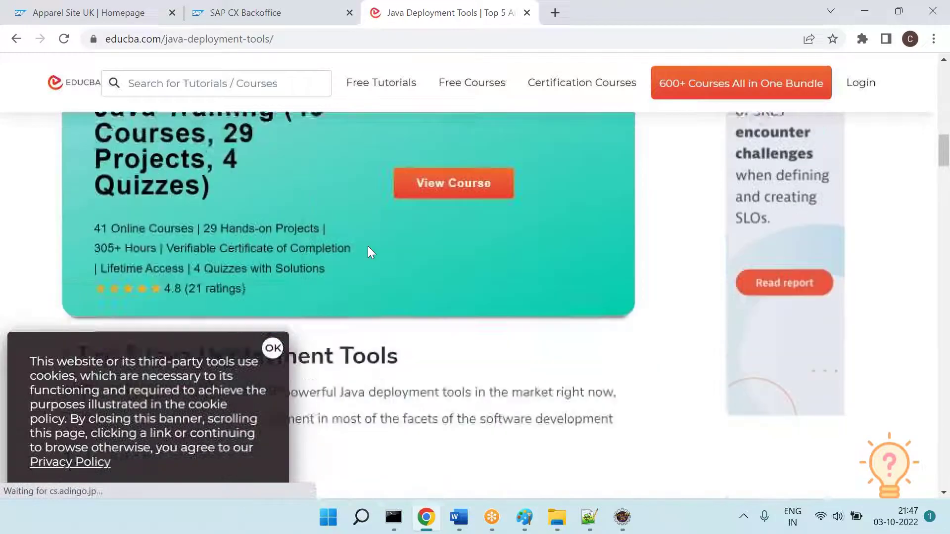
pyautogui.scroll(-4, 367, 248)
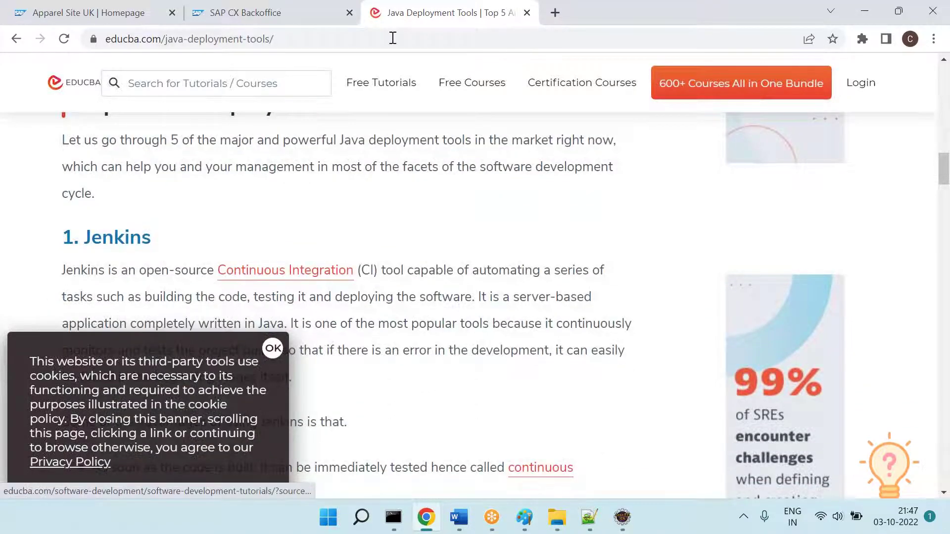
pyautogui.rightClick(378, 23)
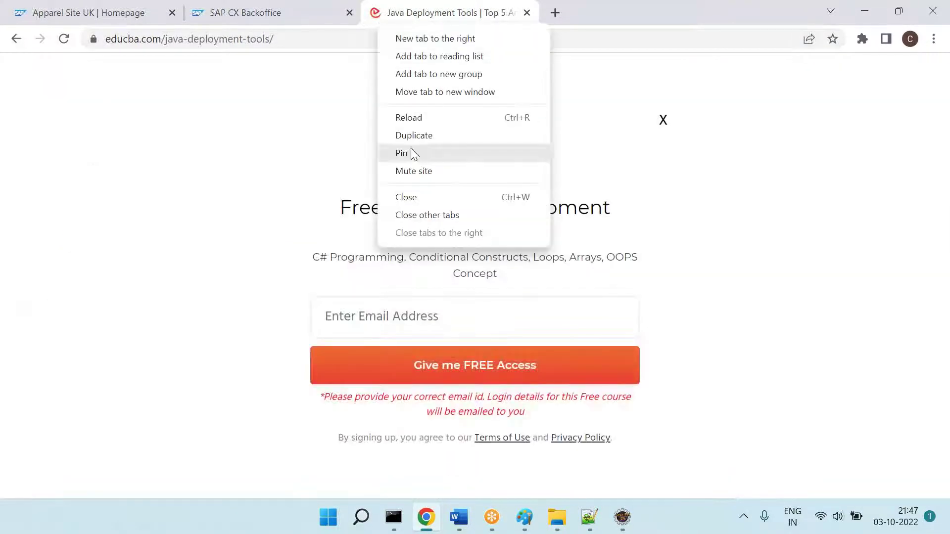
pyautogui.click(409, 197)
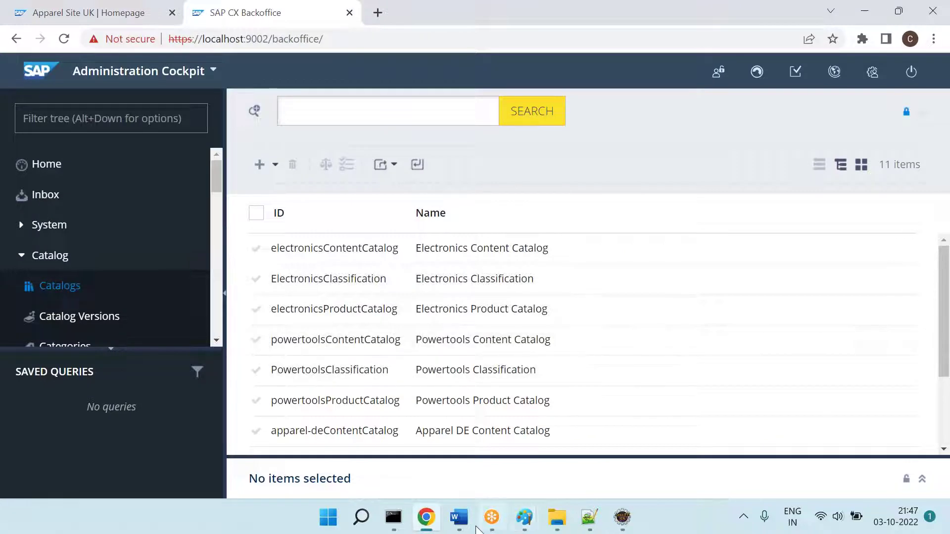
# Step: Highlight JRebel in green and add an 'After installation --' line below it
pyautogui.click(463, 519)
pyautogui.doubleClick(344, 322)
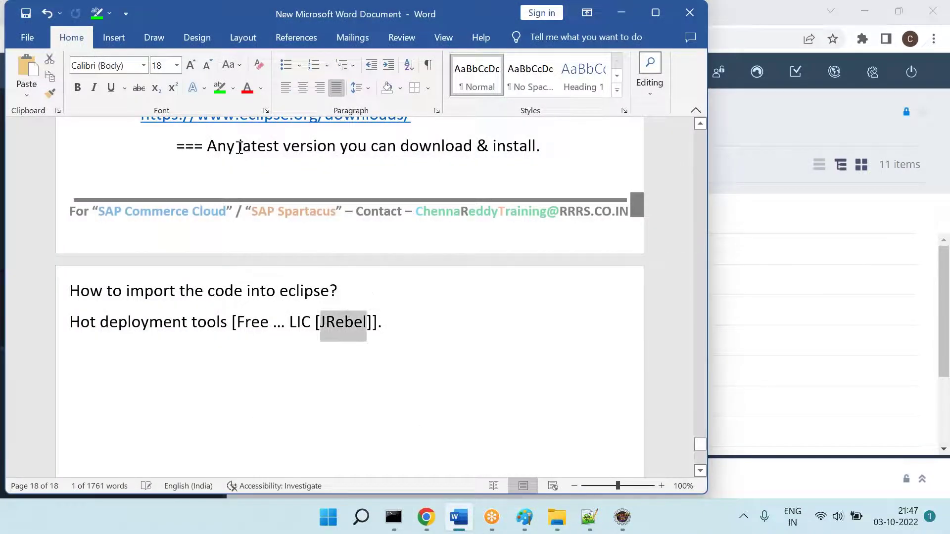
pyautogui.click(220, 89)
pyautogui.press('Down')
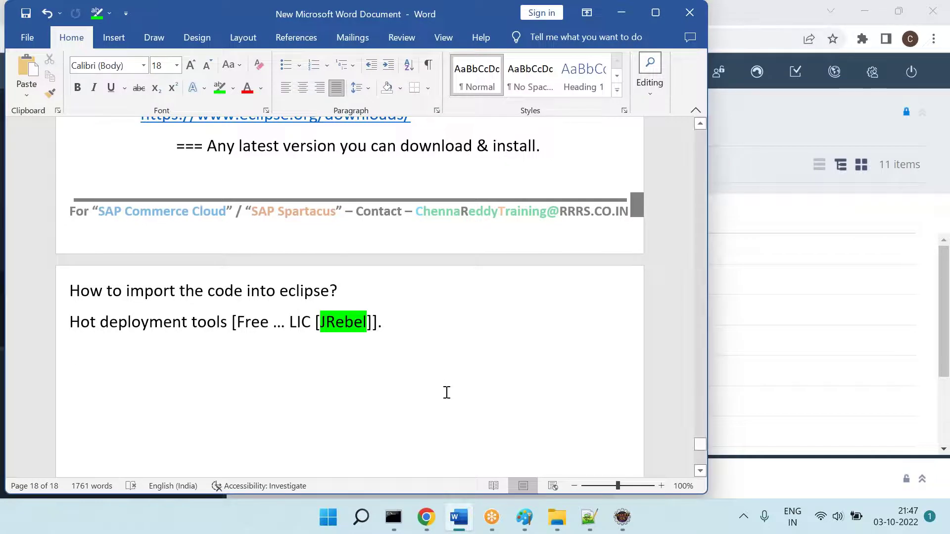
pyautogui.write('After installation --')
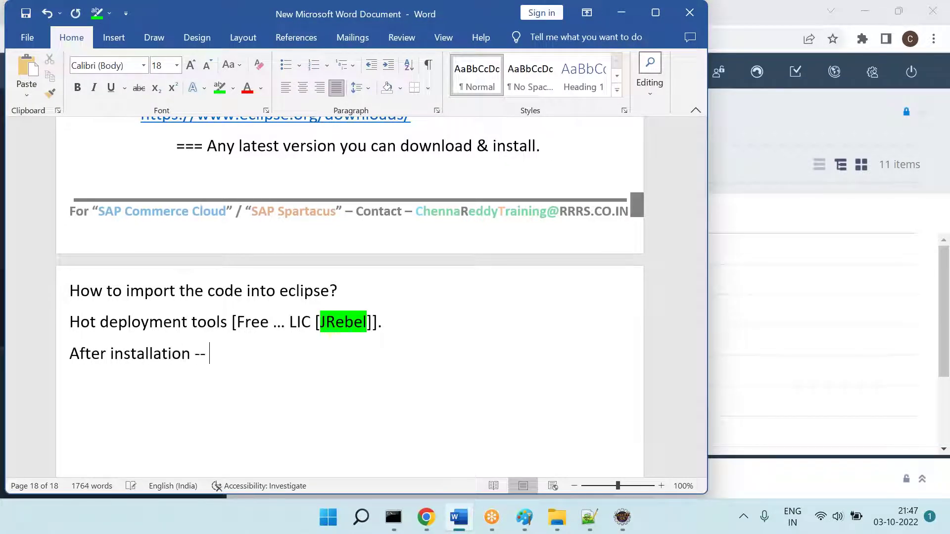
# Step: Check the Apparel Site UK storefront, then note 'We get sample site [B2C]'
pyautogui.hotkey('alt', 'Tab')
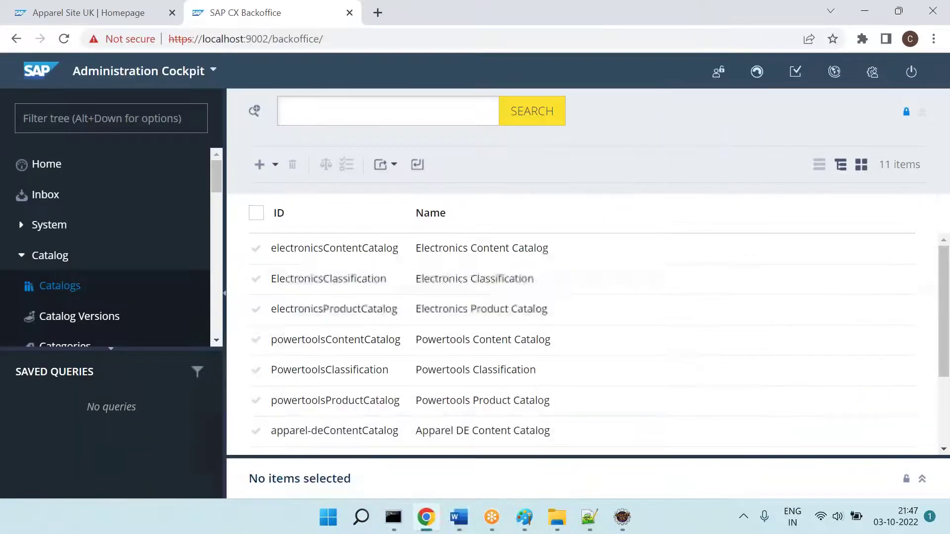
pyautogui.click(122, 12)
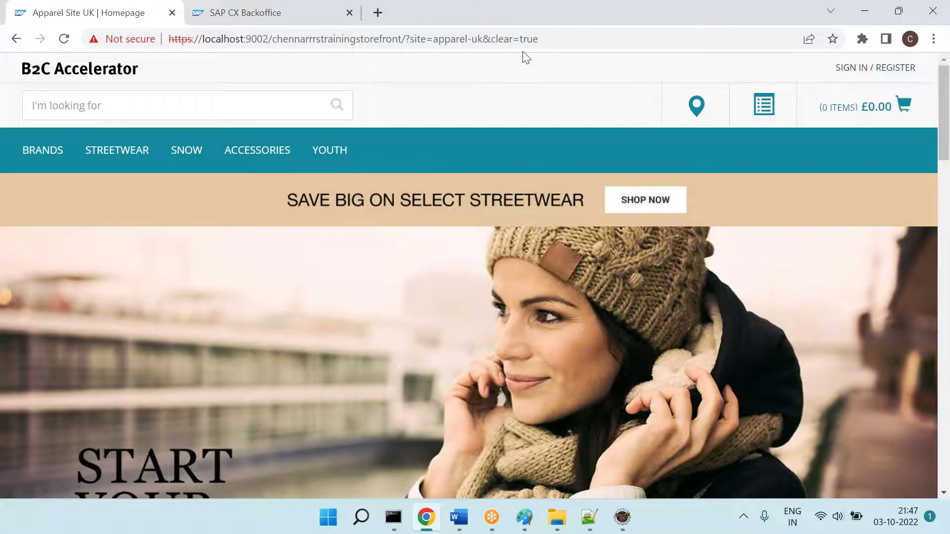
pyautogui.hotkey('alt', 'Tab')
pyautogui.write('We g')
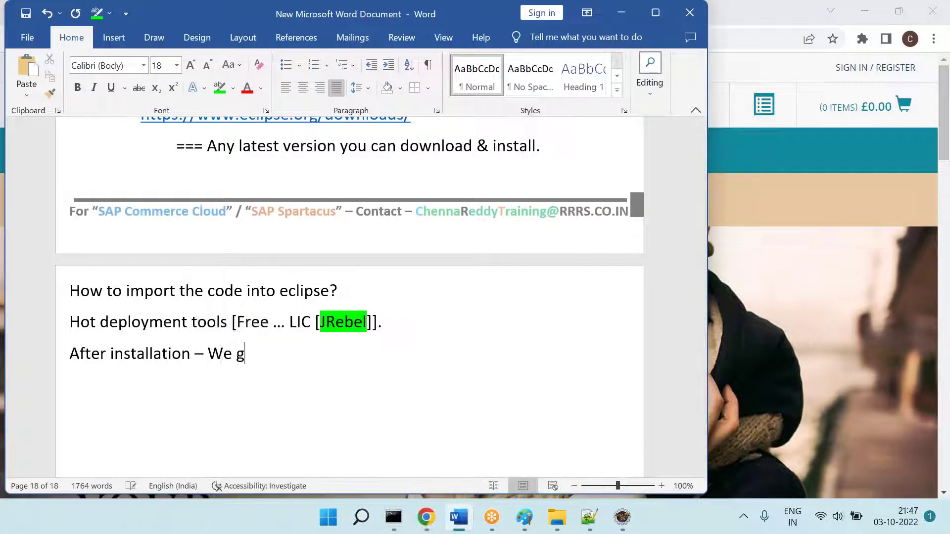
pyautogui.write('et sample s')
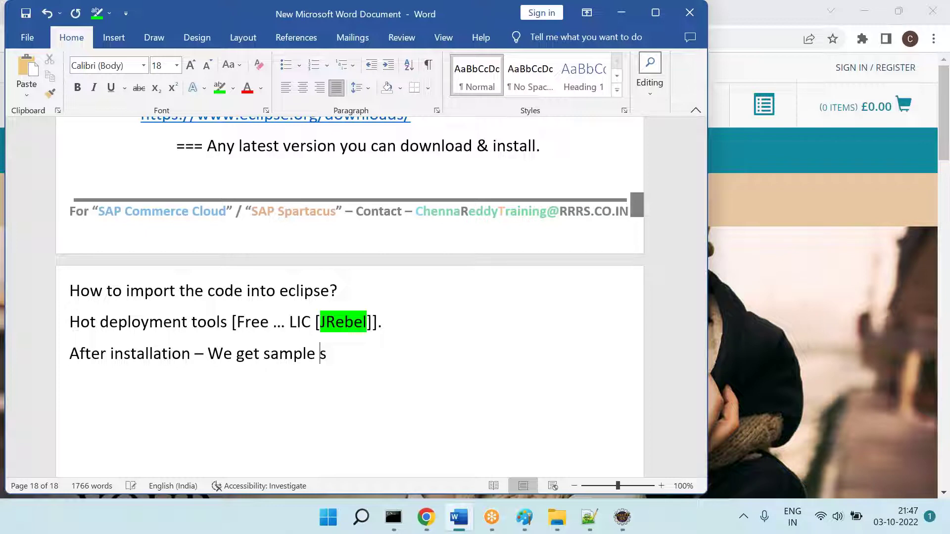
pyautogui.write('ite [B2C]')
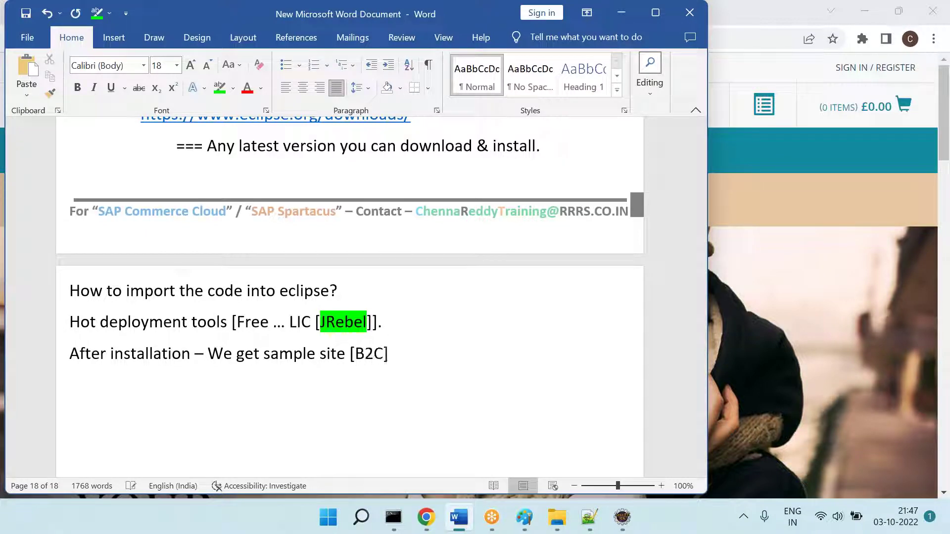
pyautogui.press('Return')
# Step: Add the indented question 'What functionalities / features are there in that?' with corrected spelling
pyautogui.write('Qhat s')
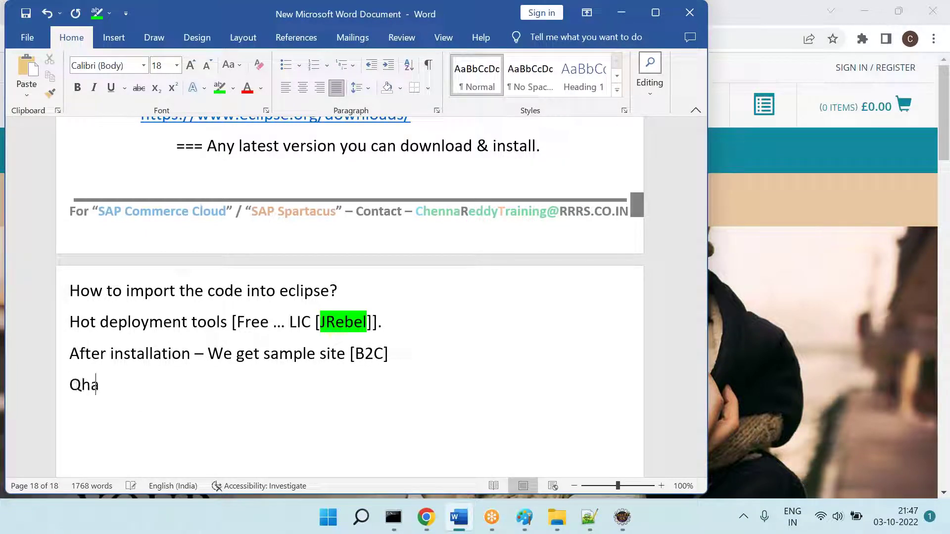
pyautogui.press('BackSpace')
pyautogui.press('BackSpace')
pyautogui.press('BackSpace')
pyautogui.press('BackSpace')
pyautogui.press('BackSpace')
pyautogui.press('BackSpace')
pyautogui.press('Tab')
pyautogui.write('What func')
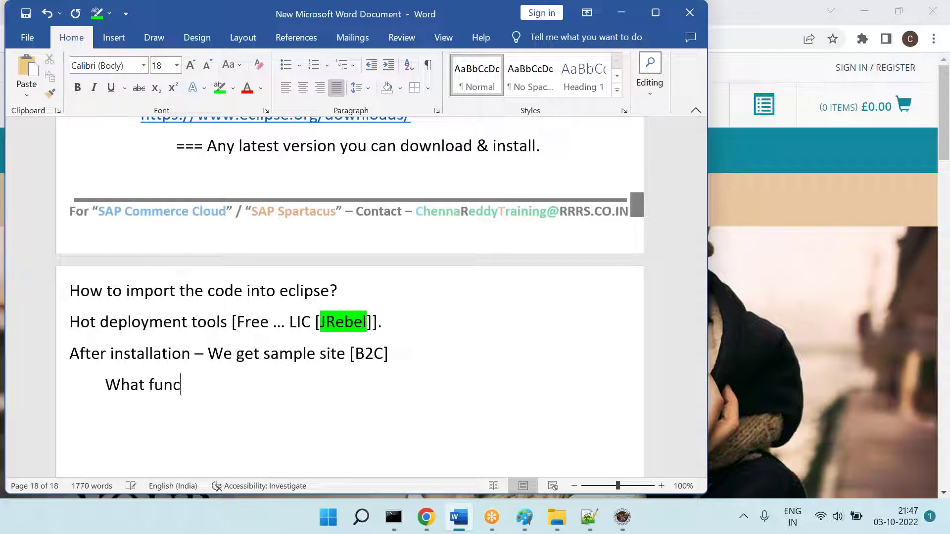
pyautogui.write('tionalties / featu')
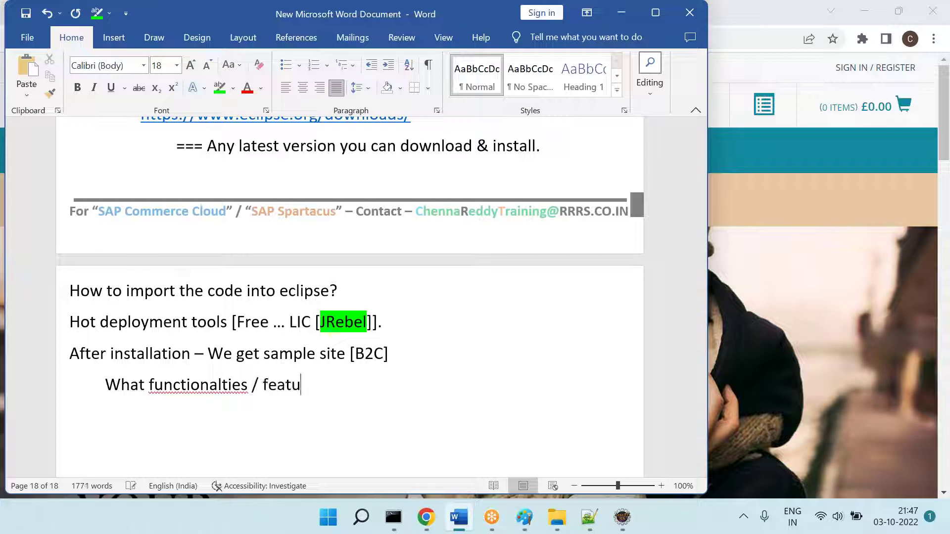
pyautogui.write('res are there in ')
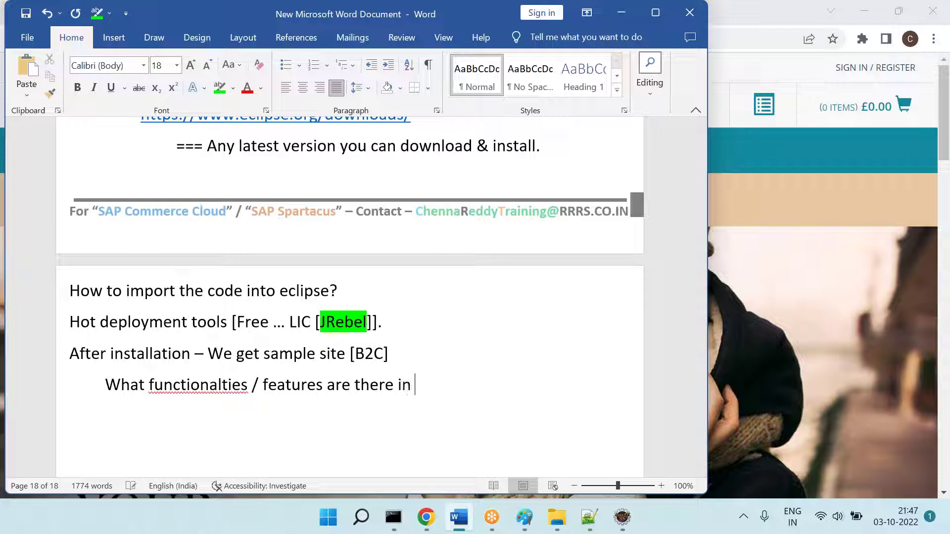
pyautogui.write('that?')
pyautogui.press('Return')
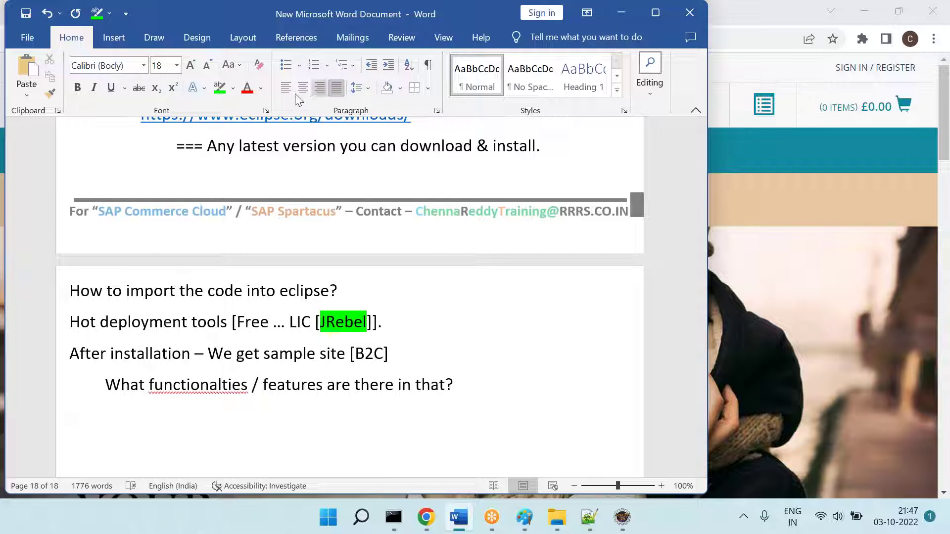
pyautogui.rightClick(211, 389)
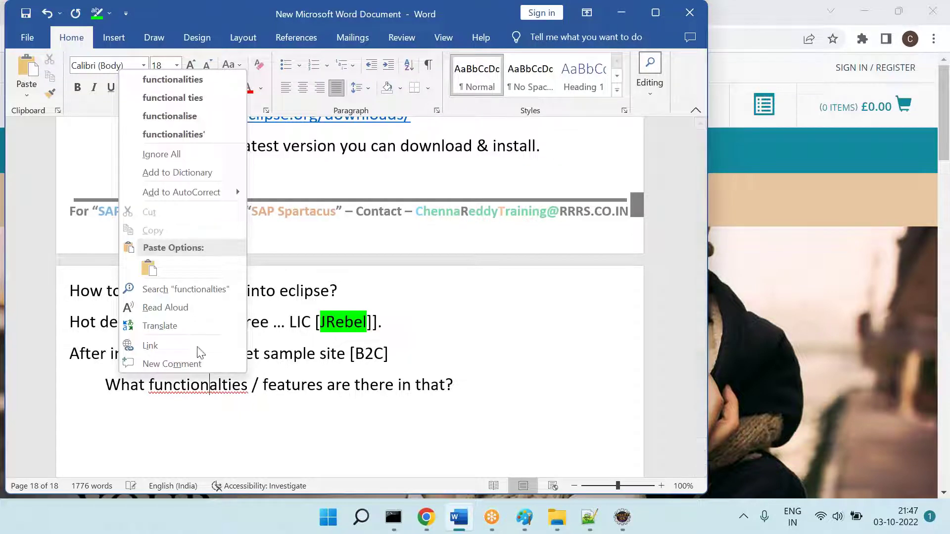
pyautogui.click(211, 85)
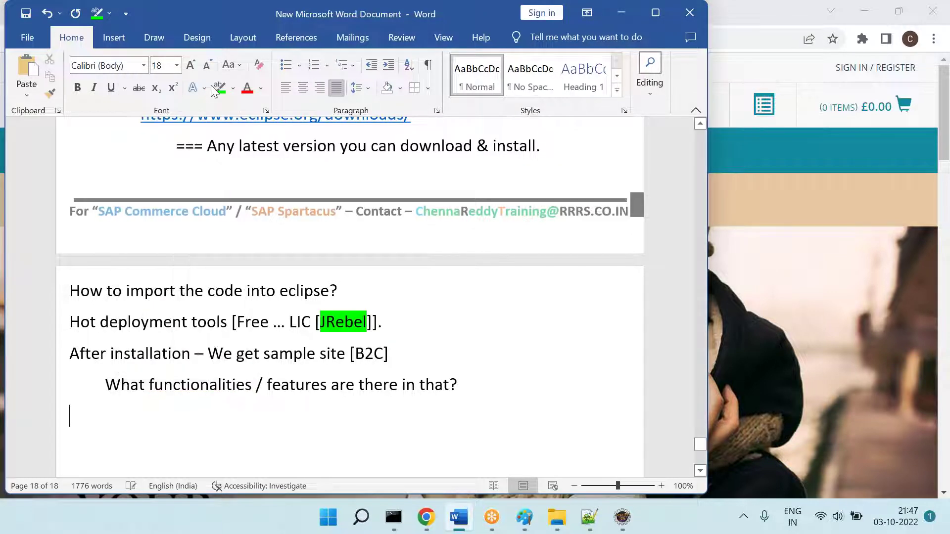
pyautogui.press('Tab')
pyautogui.press('Tab')
# Step: Highlight the 'We get sample site [B2C]' sentence in green
pyautogui.moveTo(226, 350); pyautogui.dragTo(409, 354)
pyautogui.click(219, 88)
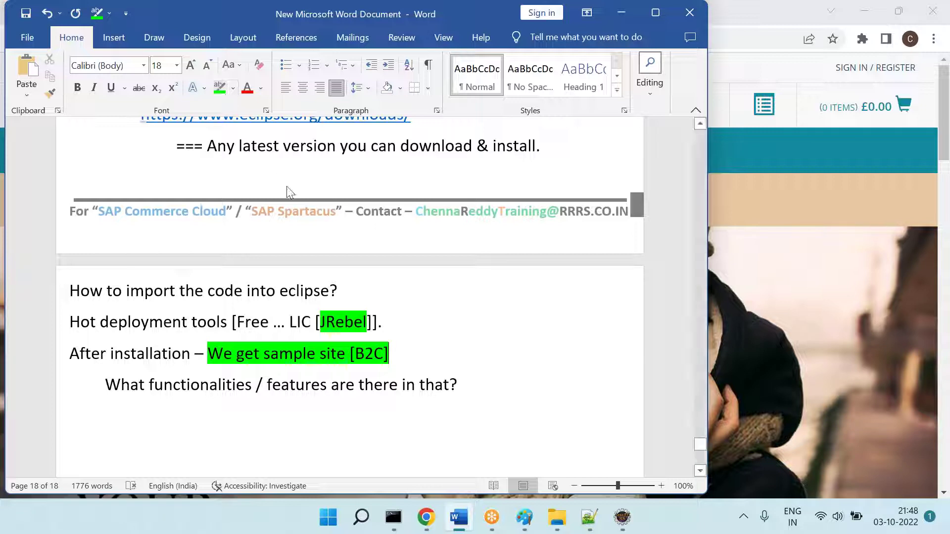
pyautogui.hotkey('alt', 'Tab')
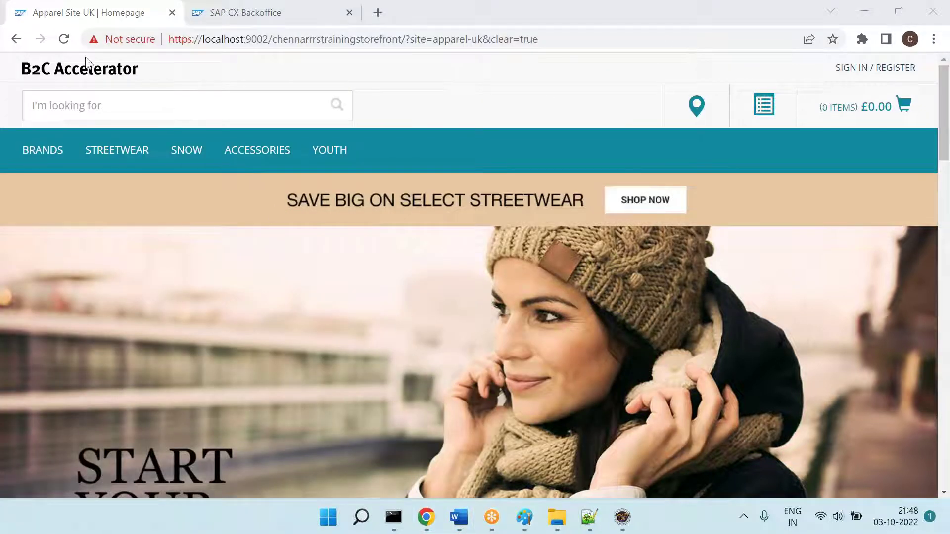
pyautogui.hotkey('alt', 'Tab')
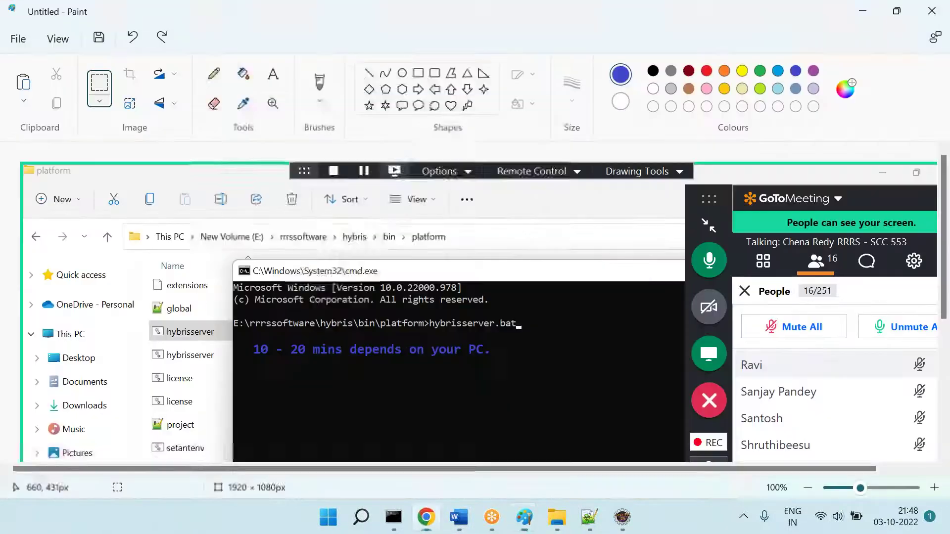
pyautogui.click(465, 520)
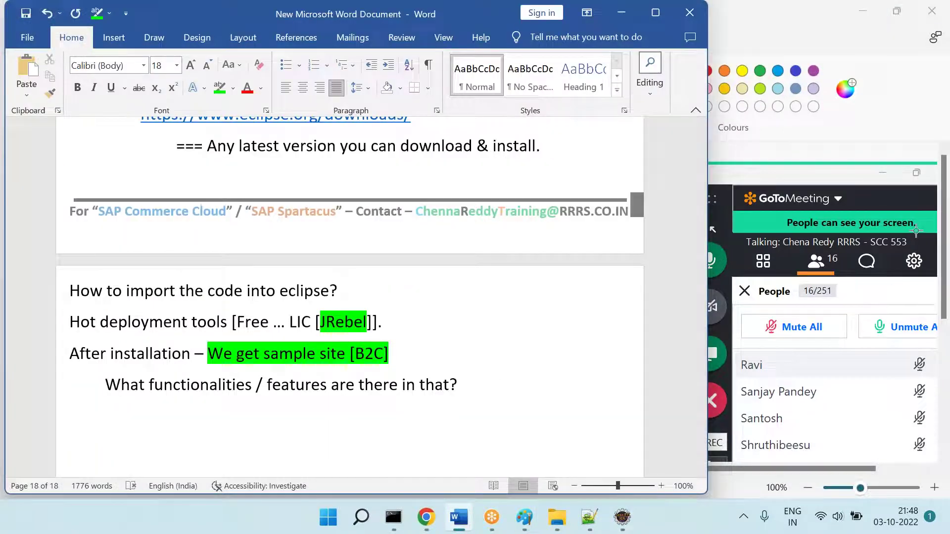
# Step: White out the meeting panel area of the Paint screenshot
pyautogui.click(786, 287)
pyautogui.click(99, 87)
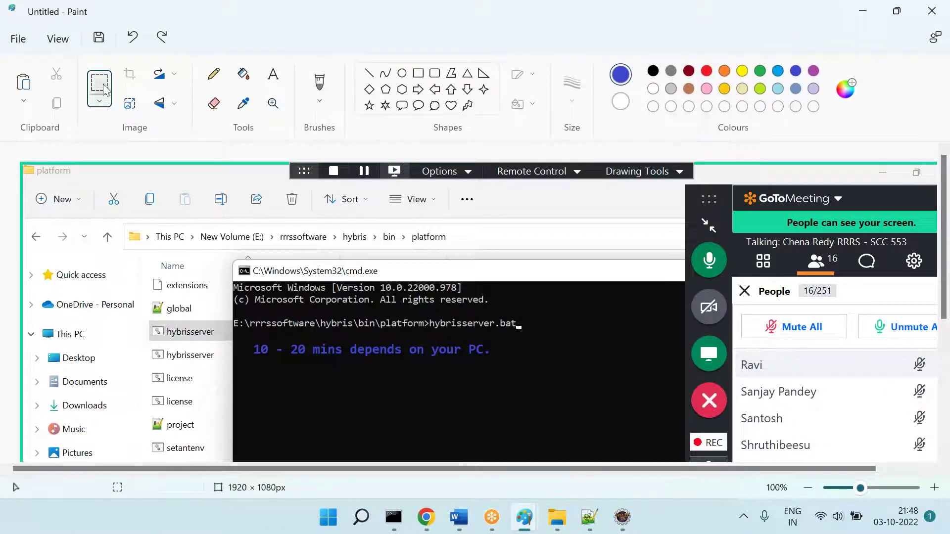
pyautogui.moveTo(682, 181); pyautogui.dragTo(947, 446)
pyautogui.press('Delete')
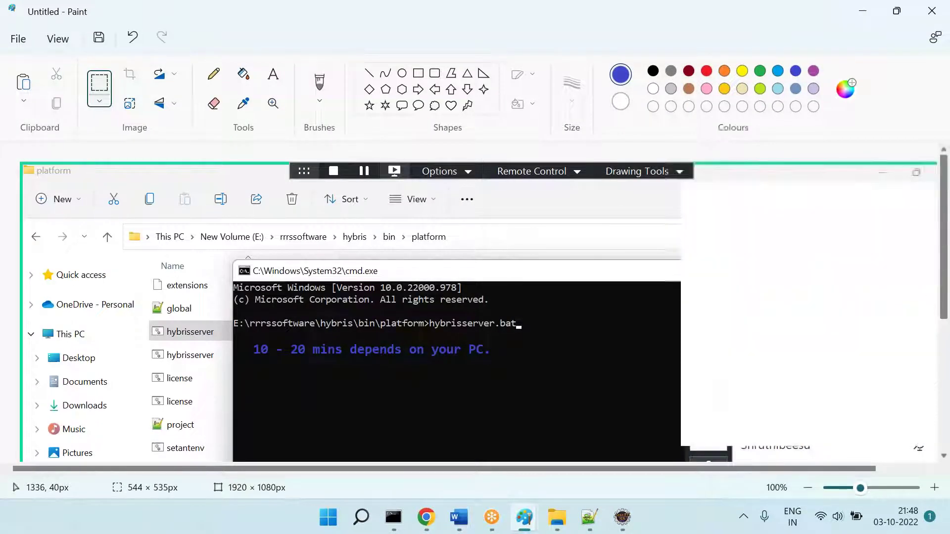
# Step: Type 'Home Page' under the features question and bring up the storefront
pyautogui.hotkey('alt', 'Tab')
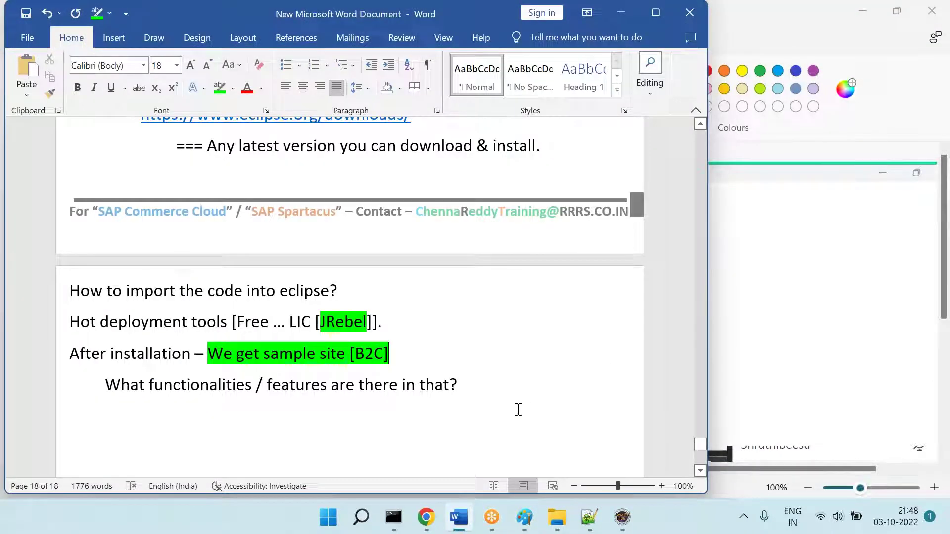
pyautogui.write('Home Page')
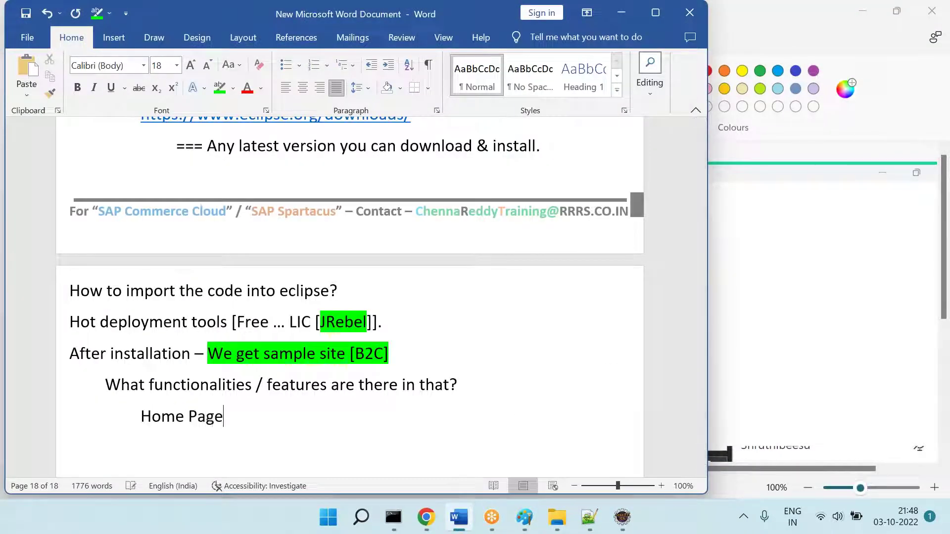
pyautogui.click(466, 517)
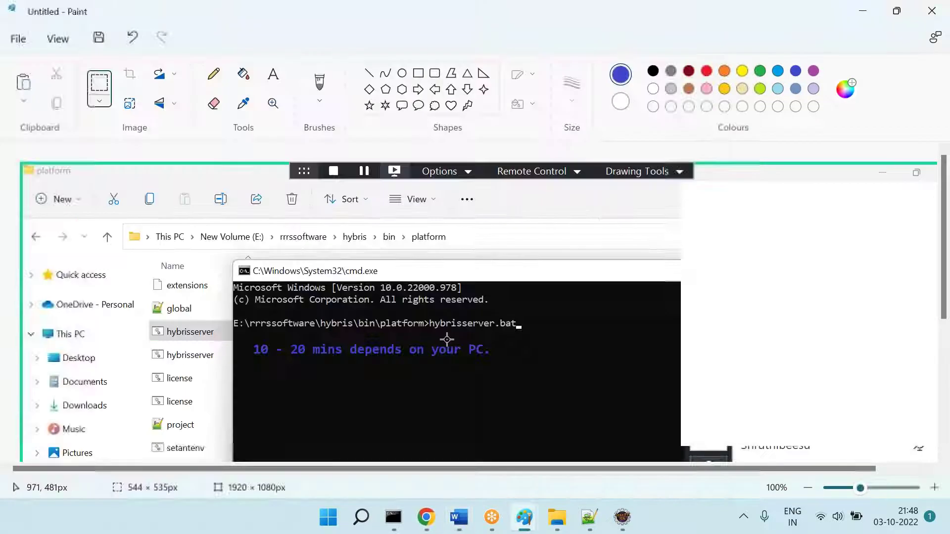
pyautogui.click(426, 517)
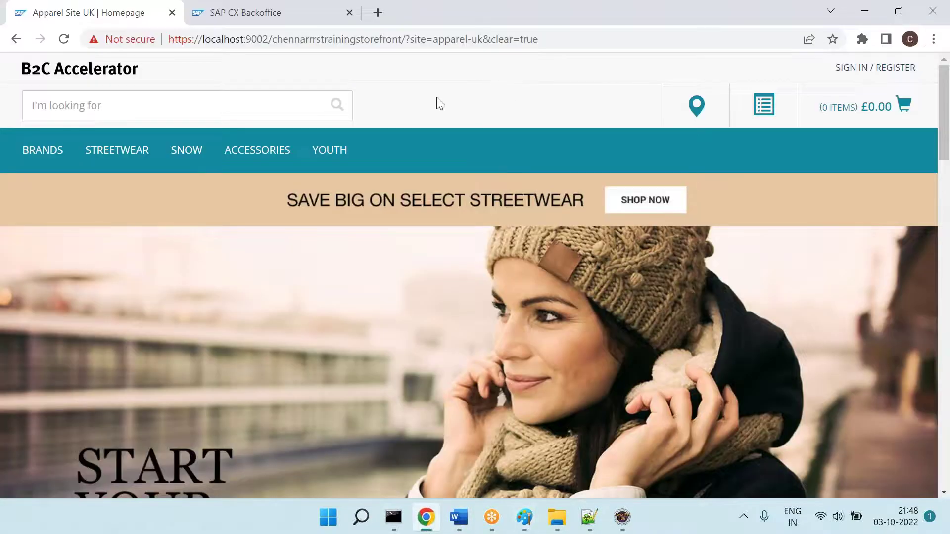
# Step: Open the storefront homepage from the B2C Accelerator logo and reload it four times
pyautogui.click(93, 73)
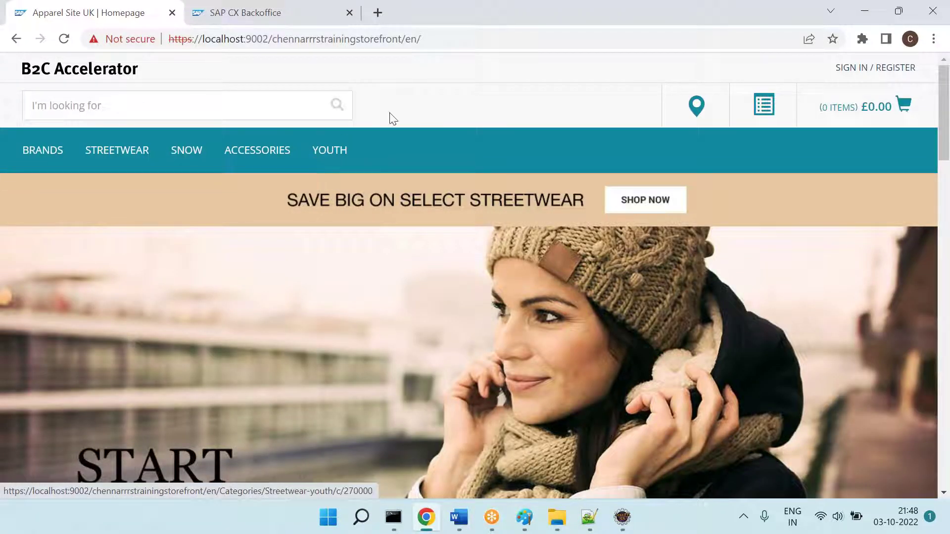
pyautogui.click(468, 40)
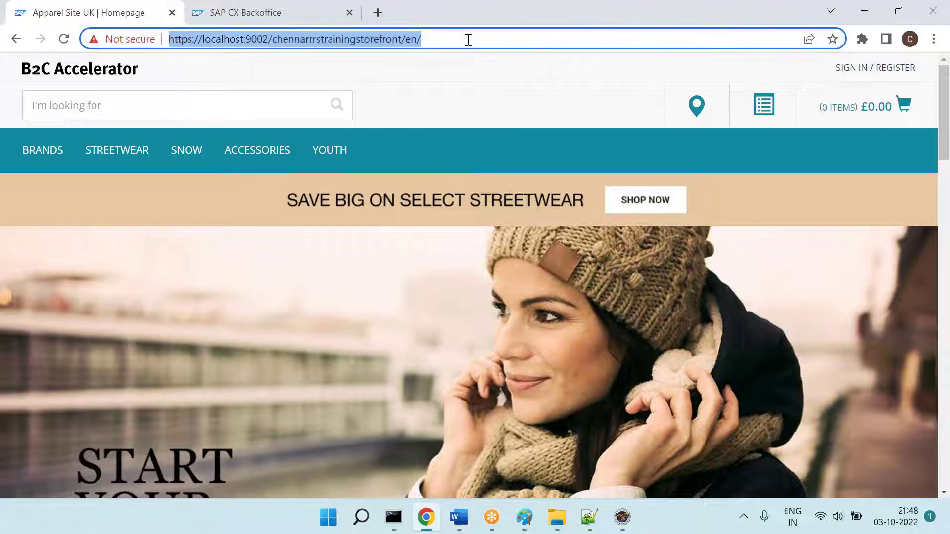
pyautogui.press('Return')
pyautogui.click(468, 40)
pyautogui.press('Return')
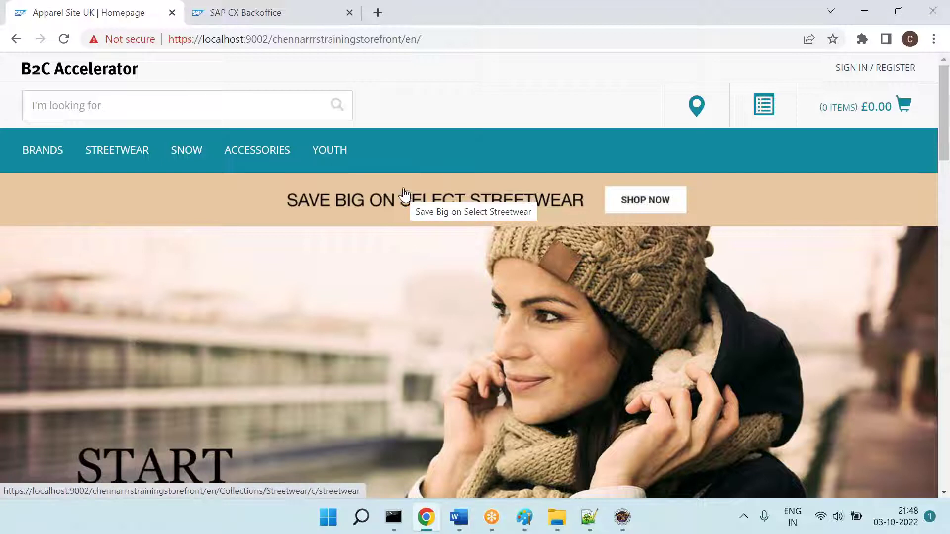
pyautogui.click(448, 39)
pyautogui.press('Return')
pyautogui.press('Return')
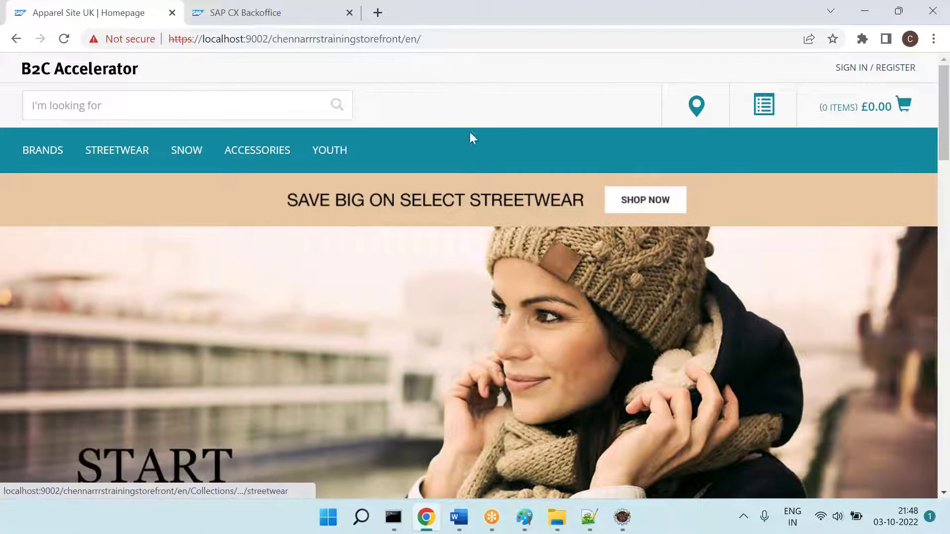
pyautogui.click(445, 38)
pyautogui.press('Return')
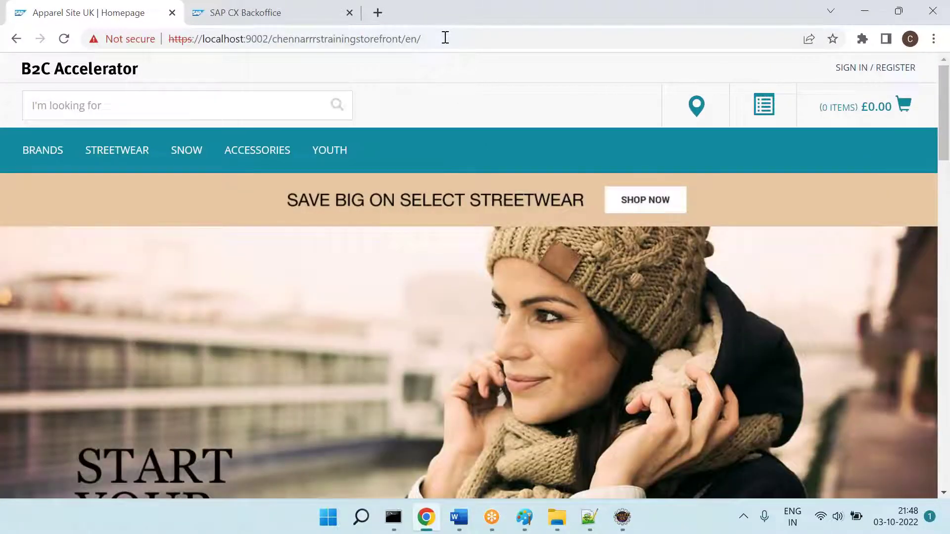
# Step: Paste the storefront homepage screenshot and white out the overlay strip near its top
pyautogui.moveTo(524, 517)
pyautogui.click(565, 462)
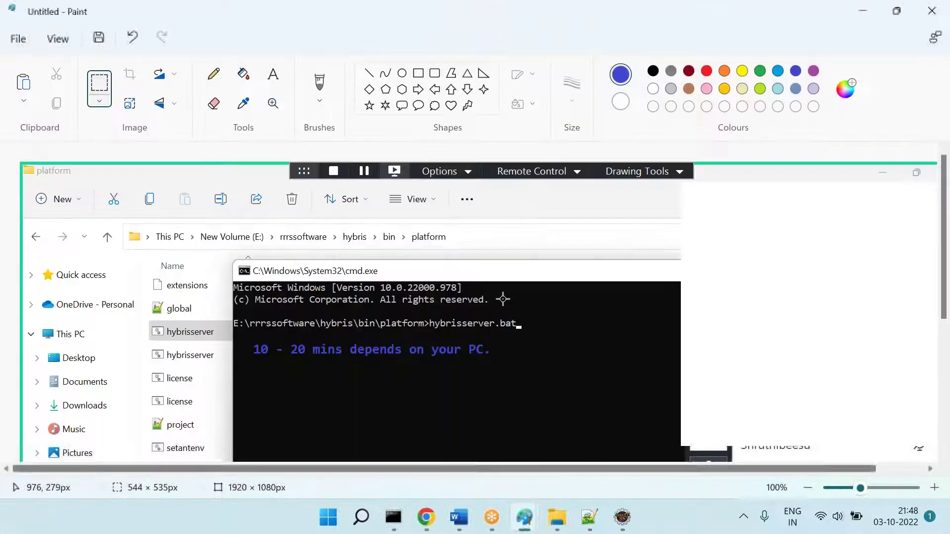
pyautogui.hotkey('ctrl', 'v')
pyautogui.scroll(-1, 502, 296)
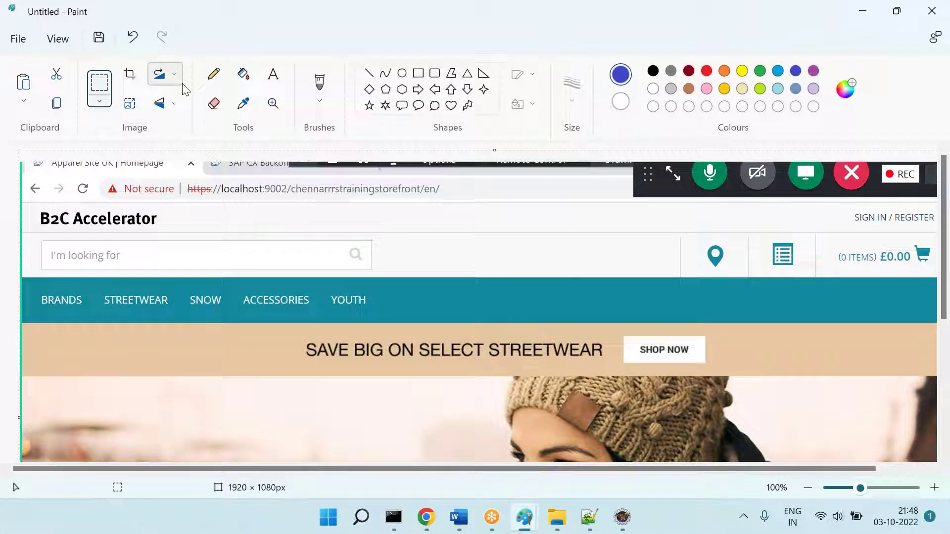
pyautogui.click(92, 82)
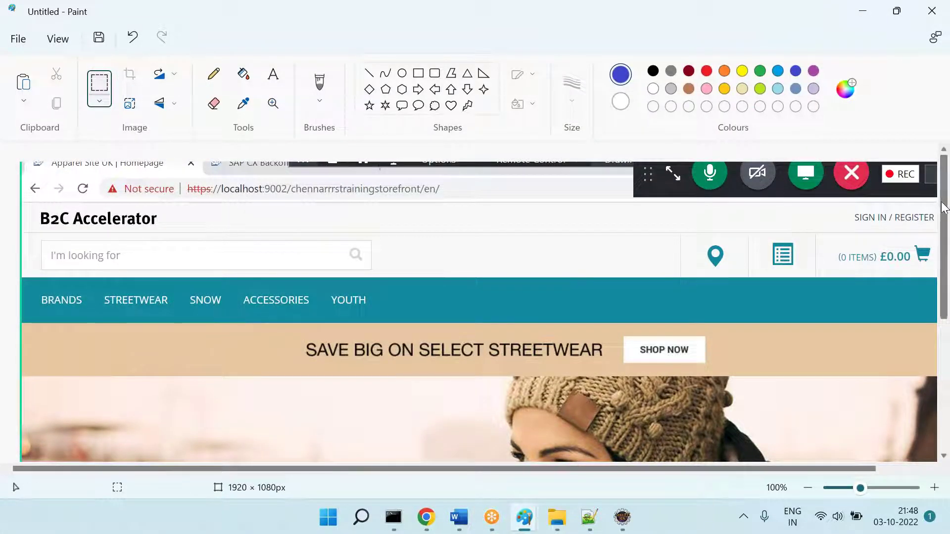
pyautogui.moveTo(935, 204); pyautogui.dragTo(608, 123)
pyautogui.press('Delete')
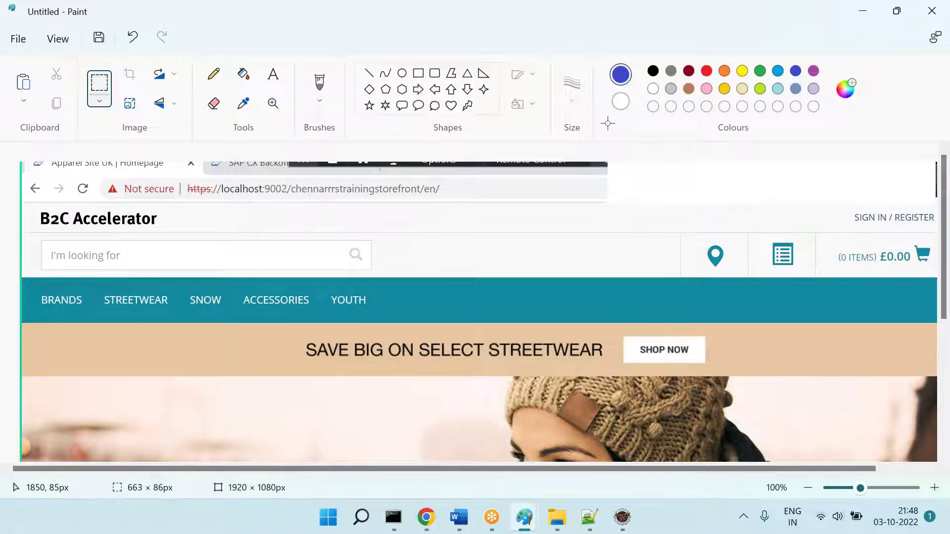
# Step: Draw a blue left arrow pointing at the homepage URL
pyautogui.click(450, 89)
pyautogui.click(434, 89)
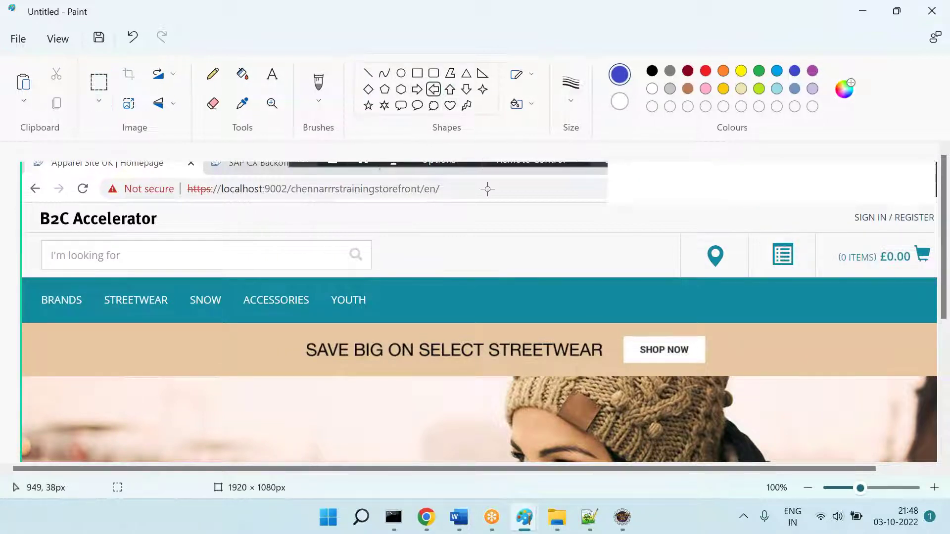
pyautogui.moveTo(454, 186); pyautogui.dragTo(544, 195)
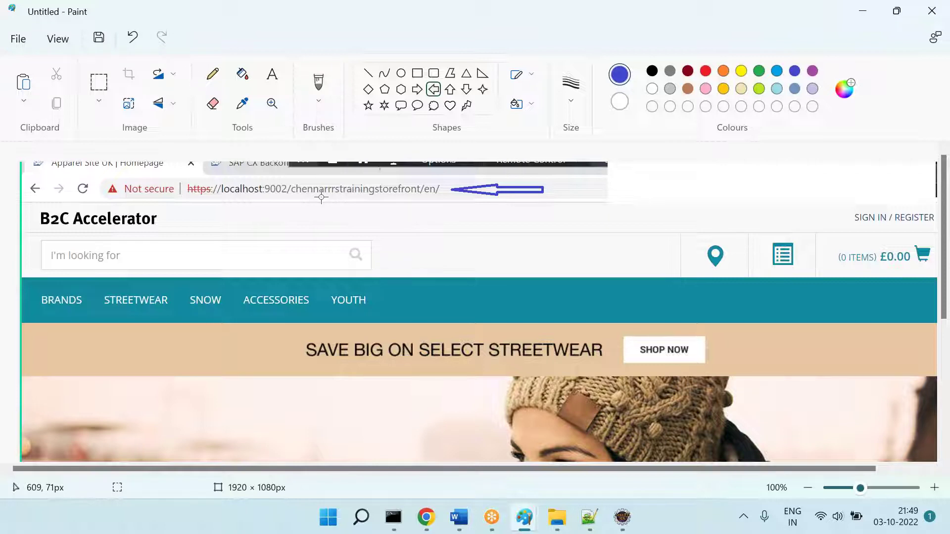
pyautogui.click(457, 518)
# Step: Open the storefront's HomePageController.java via Open Resource ('homepagecon') and view its "/" mapping
pyautogui.click(622, 517)
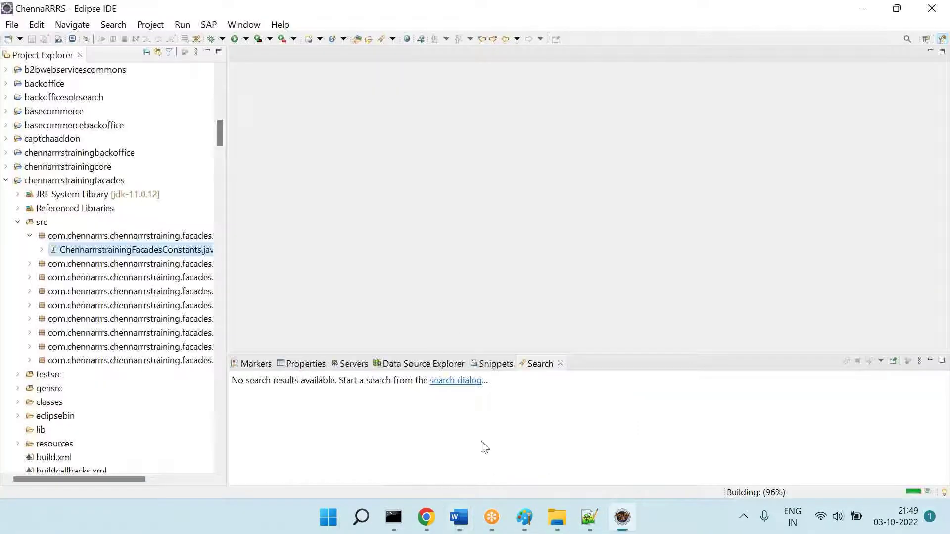
pyautogui.click(7, 180)
pyautogui.hotkey('ctrl', 'shift', 'r')
pyautogui.write('home')
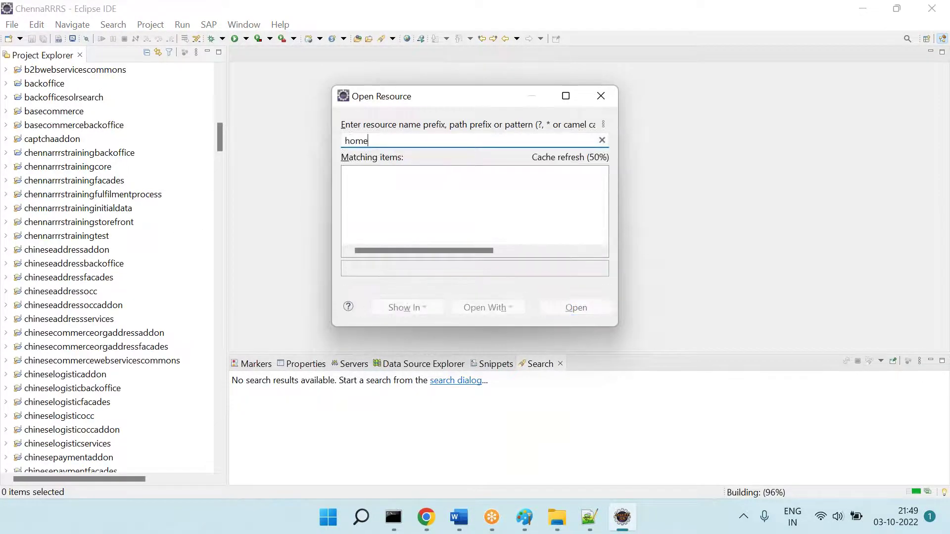
pyautogui.write('pagecon')
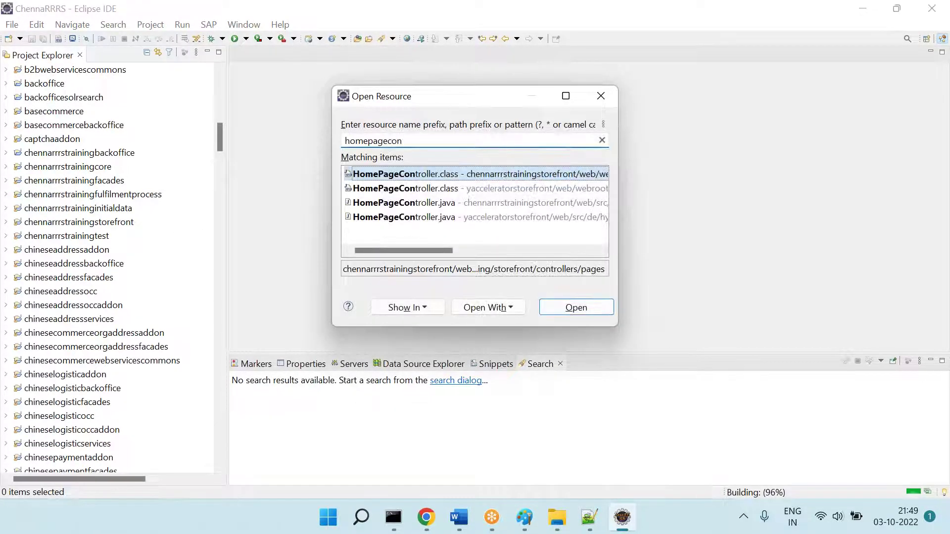
pyautogui.click(403, 202)
pyautogui.press('Return')
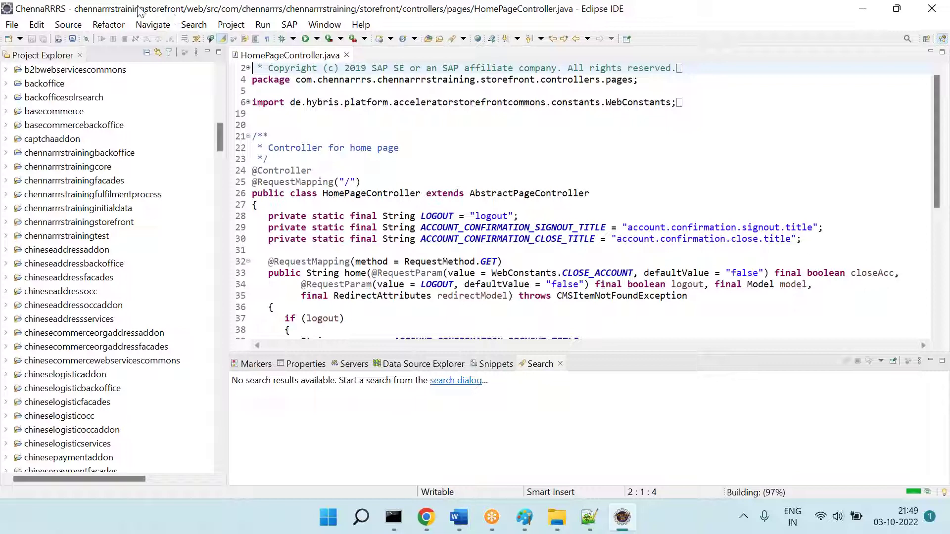
pyautogui.scroll(-2, 403, 151)
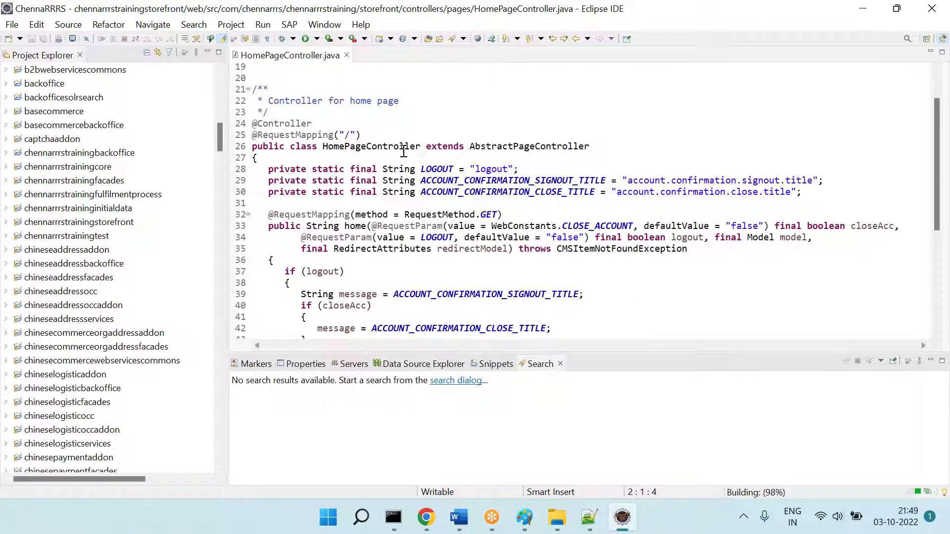
pyautogui.hotkey('alt', 'Tab')
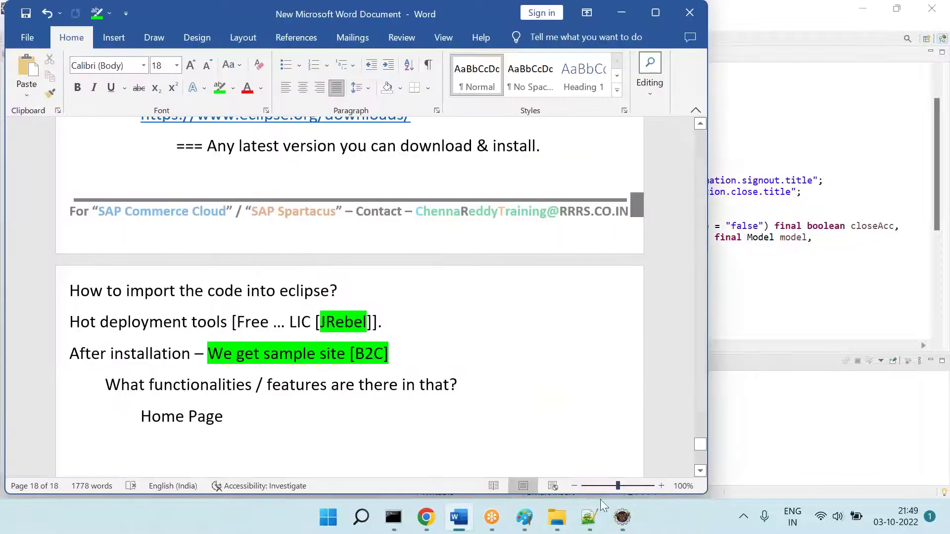
pyautogui.moveTo(536, 523)
pyautogui.click(625, 459)
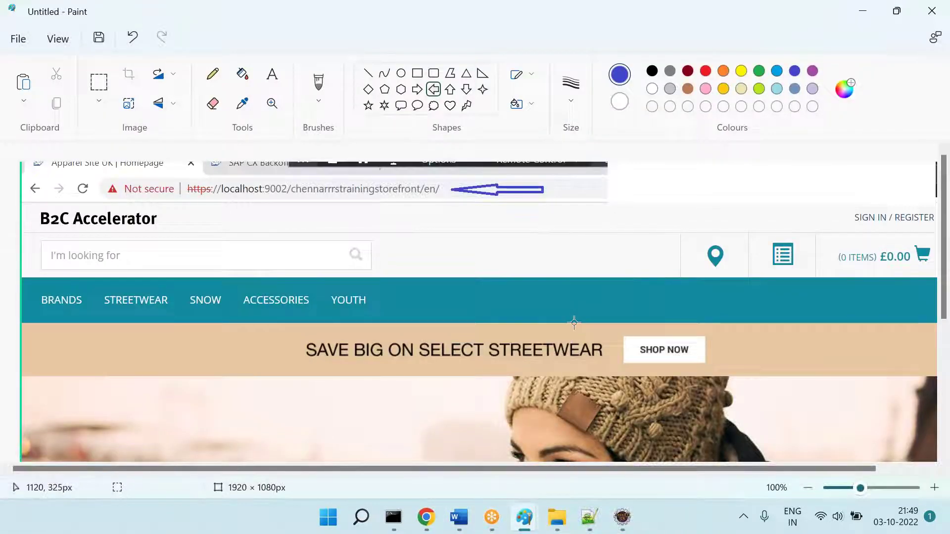
# Step: Paste the Eclipse code screenshot and move the code block to the right of the homepage
pyautogui.hotkey('ctrl', 'v')
pyautogui.click(101, 85)
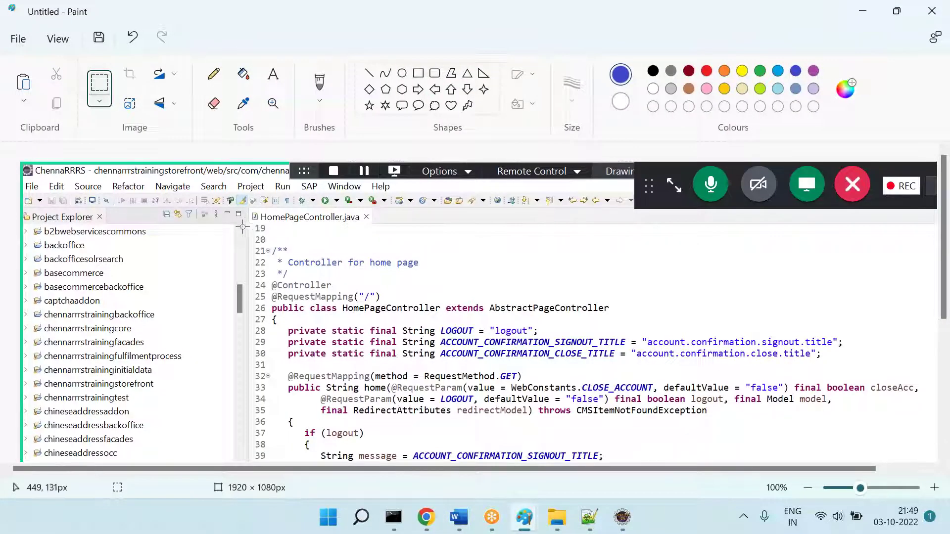
pyautogui.moveTo(252, 212); pyautogui.dragTo(640, 424)
pyautogui.hotkey('ctrl', 'x')
pyautogui.hotkey('ctrl', 'z')
pyautogui.hotkey('ctrl', 'z')
pyautogui.hotkey('ctrl', 'v')
pyautogui.moveTo(314, 270); pyautogui.dragTo(842, 307)
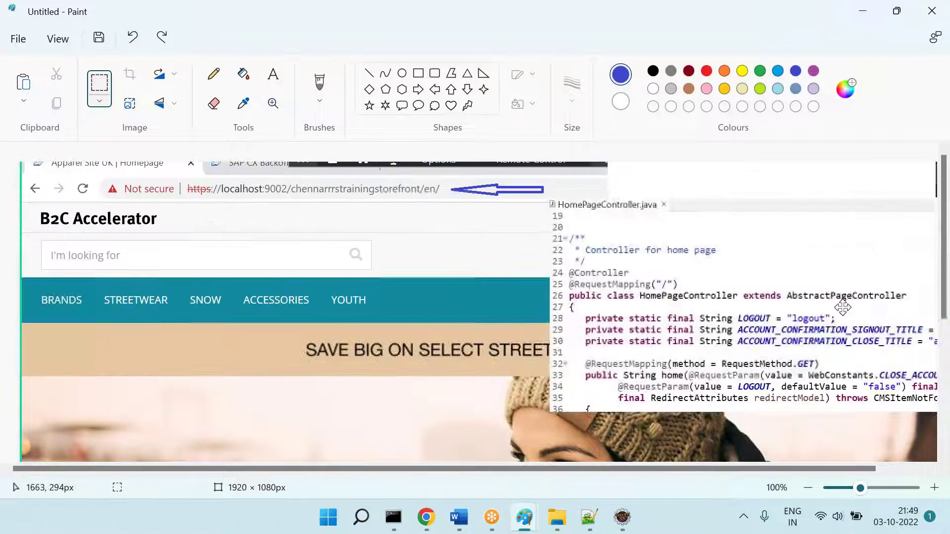
# Step: Draw a large blue arrow from the code to the page and a red mark under en/
pyautogui.click(434, 89)
pyautogui.moveTo(305, 271)
pyautogui.mouseDown()
pyautogui.moveTo(472, 385)
pyautogui.moveTo(564, 471)
pyautogui.mouseUp()
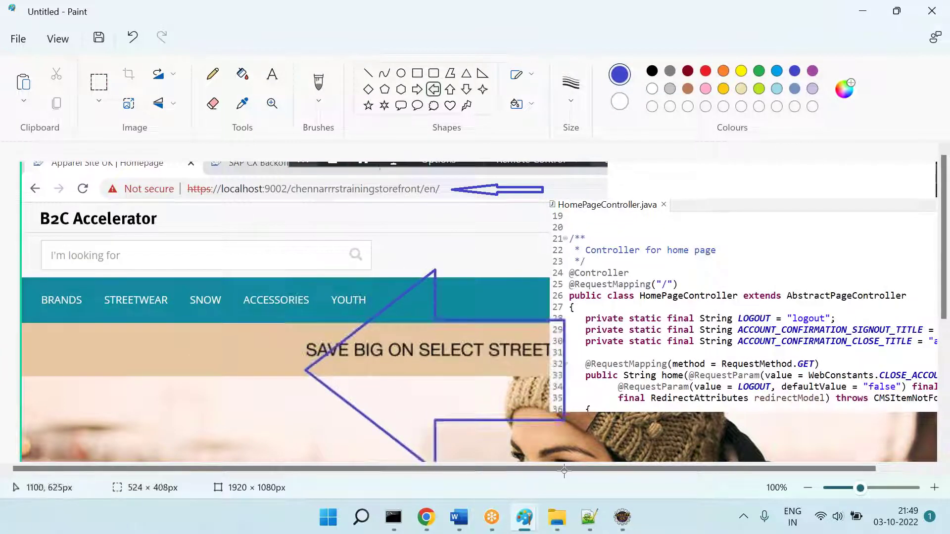
pyautogui.click(131, 281)
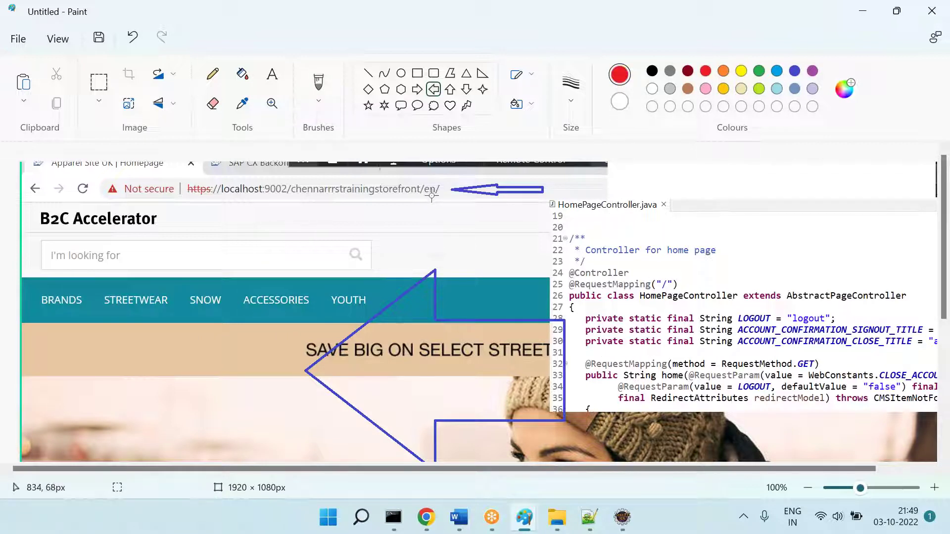
pyautogui.moveTo(426, 201); pyautogui.dragTo(440, 202)
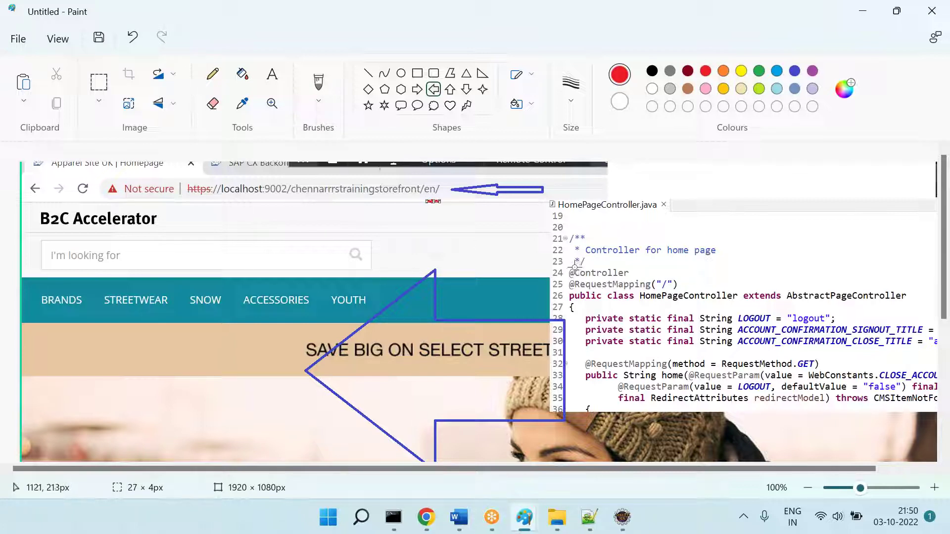
pyautogui.click(455, 217)
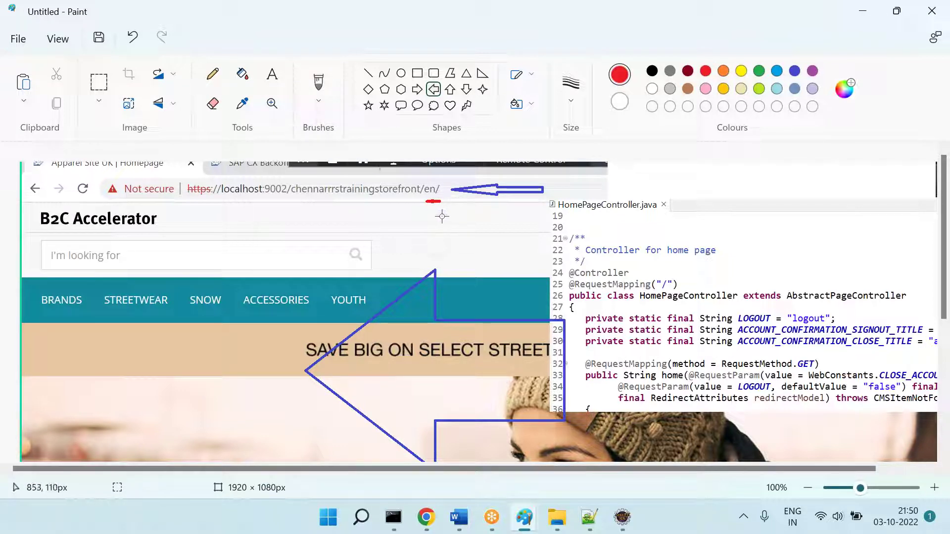
pyautogui.moveTo(433, 204); pyautogui.dragTo(603, 251)
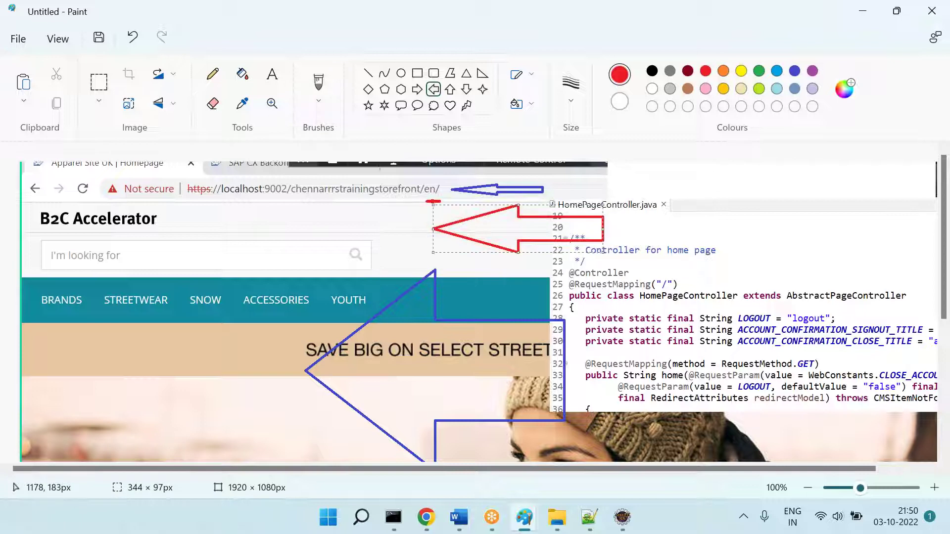
pyautogui.hotkey('ctrl', 'z')
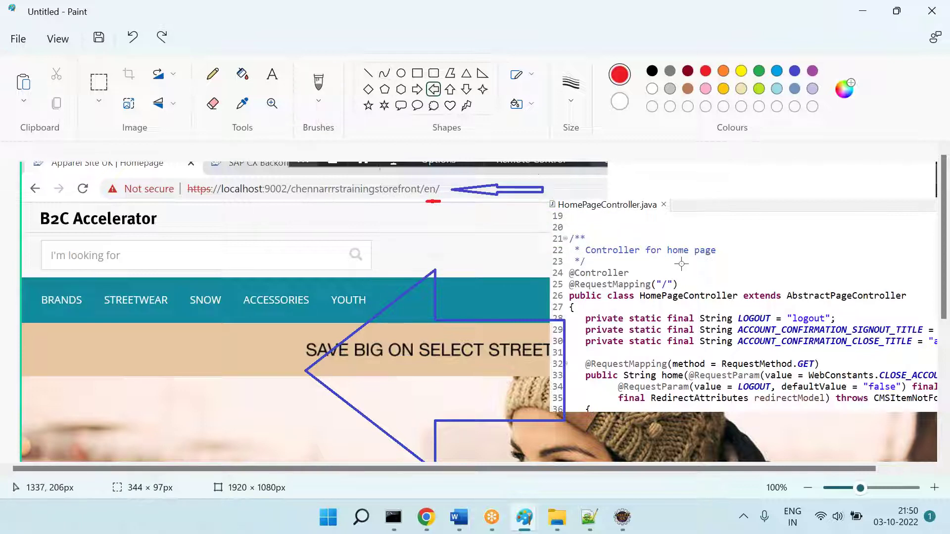
pyautogui.moveTo(667, 273)
pyautogui.mouseDown()
pyautogui.moveTo(623, 247)
pyautogui.moveTo(484, 204)
pyautogui.moveTo(665, 274)
pyautogui.mouseUp()
pyautogui.hotkey('ctrl', 'z')
pyautogui.click(368, 73)
pyautogui.click(757, 315)
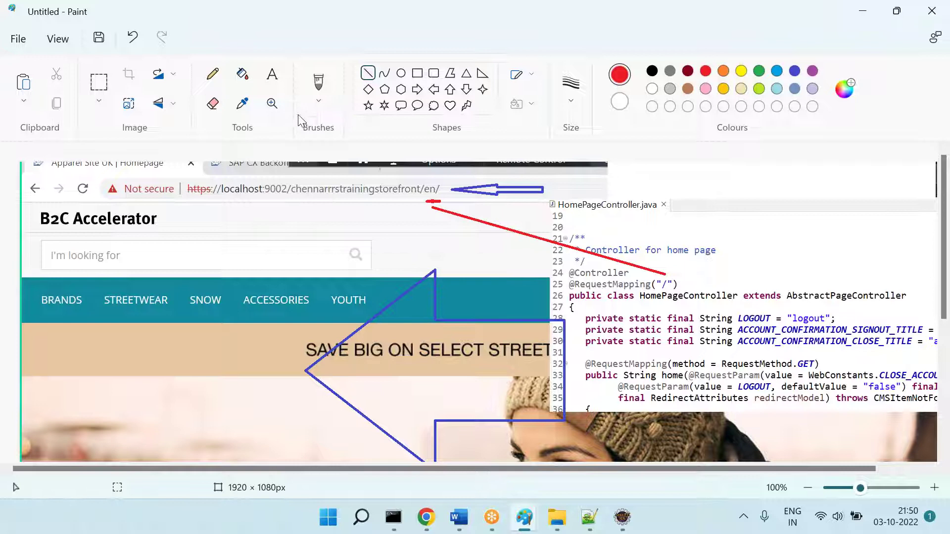
# Step: Select the whole annotated screenshot and cut it
pyautogui.click(99, 82)
pyautogui.moveTo(24, 167); pyautogui.dragTo(938, 458)
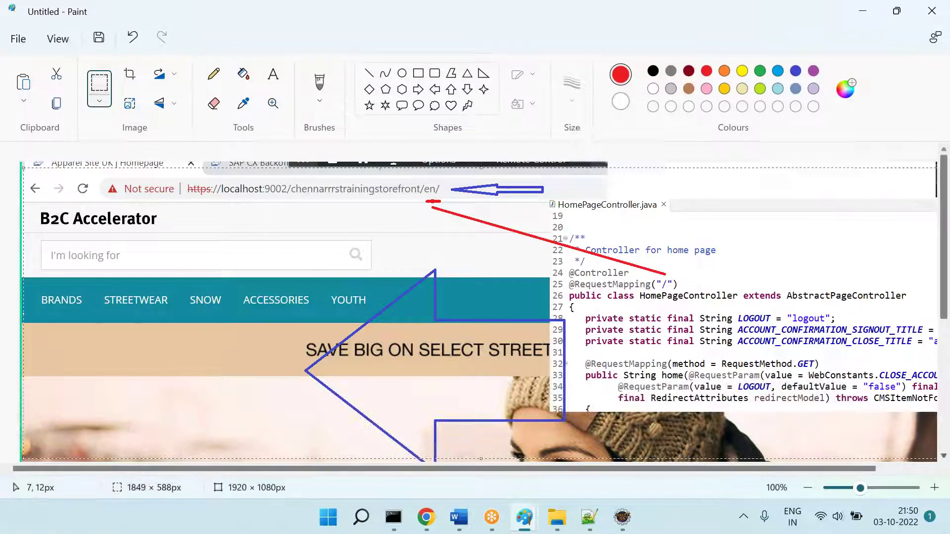
pyautogui.press('Delete')
# Step: Paste the annotated screenshot into the Word notes below 'Home Page'
pyautogui.click(459, 517)
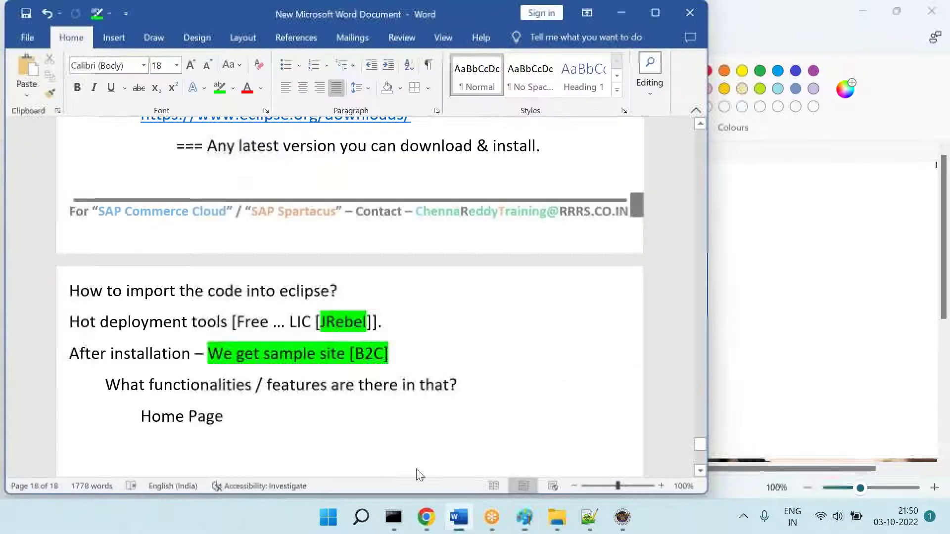
pyautogui.hotkey('ctrl', 'v')
pyautogui.scroll(-1, 276, 272)
pyautogui.click(270, 218)
pyautogui.press('BackSpace')
# Step: Retype the heading above the image as 'HomePage' and save the notes
pyautogui.press('BackSpace')
pyautogui.press('BackSpace')
pyautogui.press('BackSpace')
pyautogui.press('BackSpace')
pyautogui.press('BackSpace')
pyautogui.press('BackSpace')
pyautogui.press('BackSpace')
pyautogui.press('BackSpace')
pyautogui.press('BackSpace')
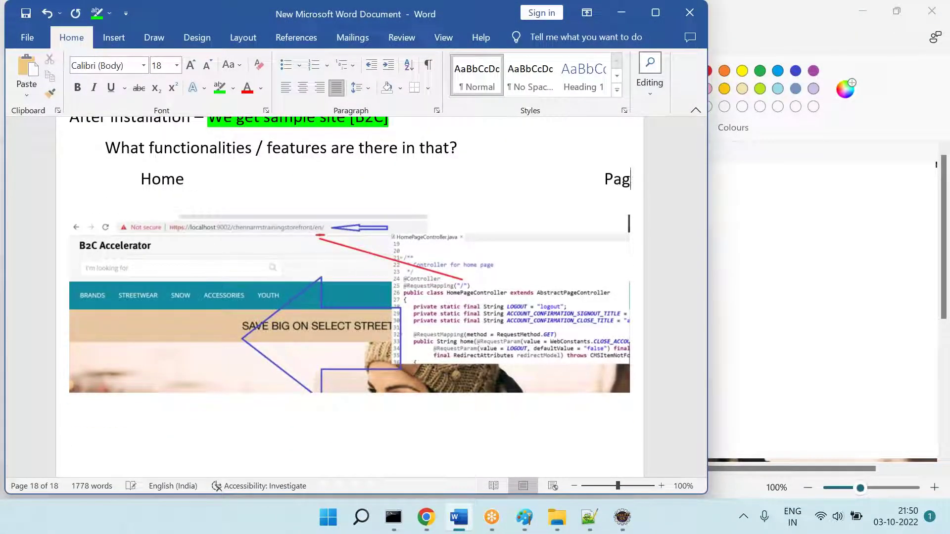
pyautogui.press('BackSpace')
pyautogui.press('BackSpace')
pyautogui.press('BackSpace')
pyautogui.press('BackSpace')
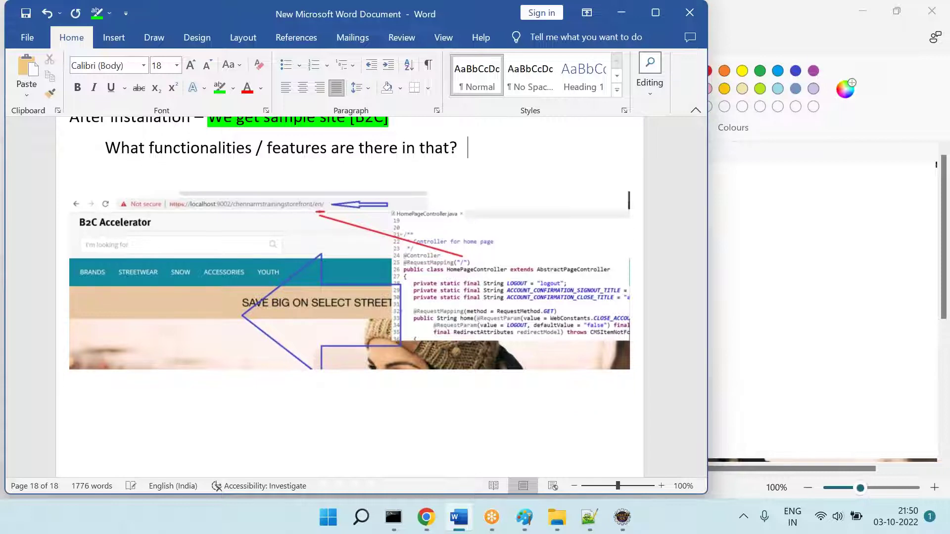
pyautogui.press('Return')
pyautogui.write('Ho')
pyautogui.press('Return')
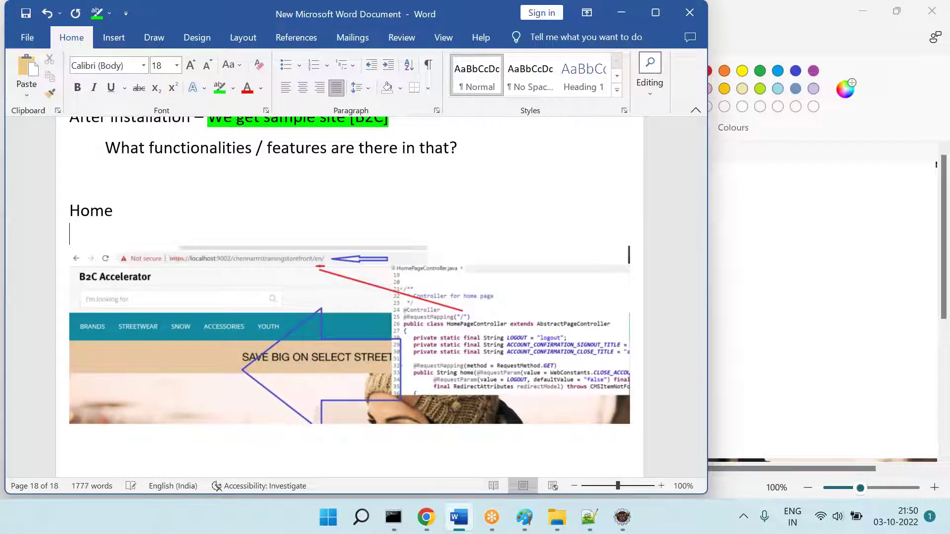
pyautogui.write('mePage')
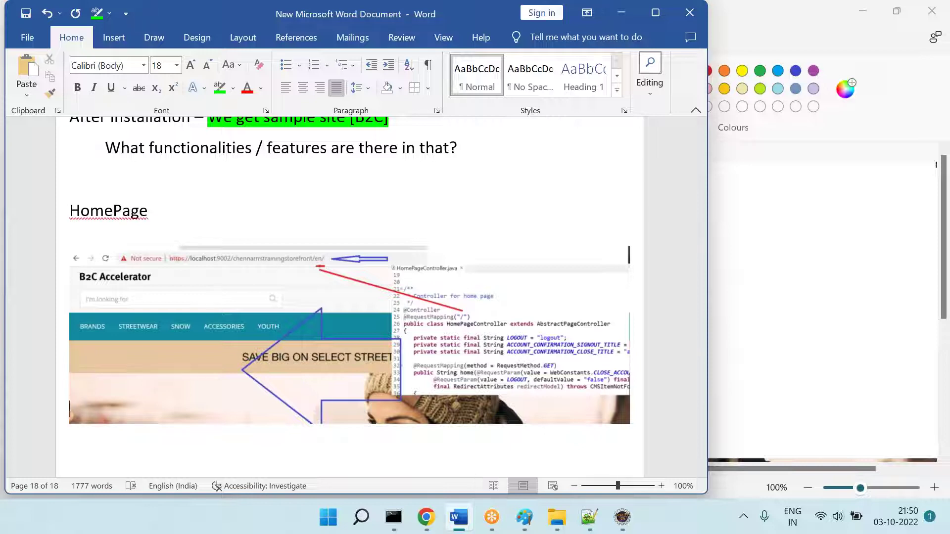
pyautogui.press('Return')
pyautogui.hotkey('ctrl', 's')
pyautogui.hotkey('alt', 'Tab')
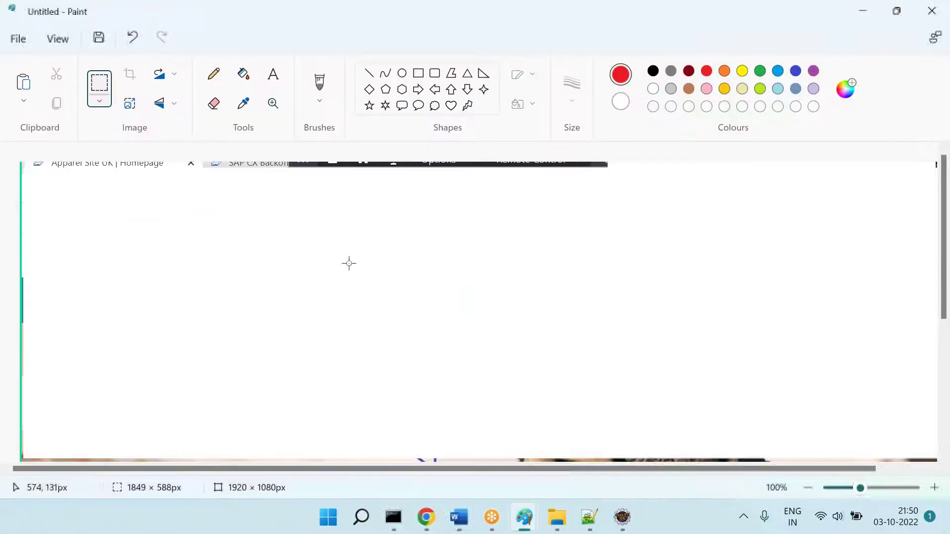
# Step: Search the Apparel Site UK storefront for 'caps', submitting it twice
pyautogui.click(426, 517)
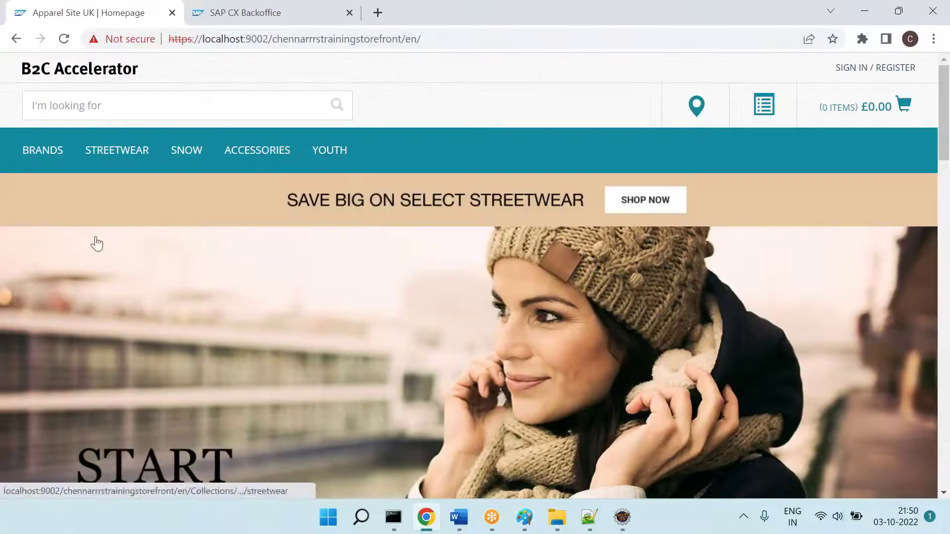
pyautogui.click(111, 112)
pyautogui.write('caps')
pyautogui.press('Return')
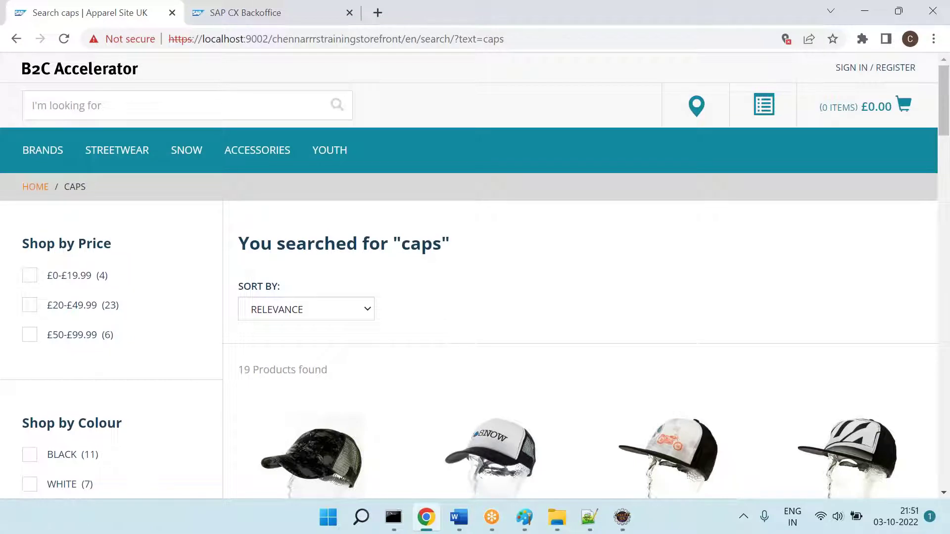
pyautogui.click(160, 114)
pyautogui.write('caps')
pyautogui.press('Return')
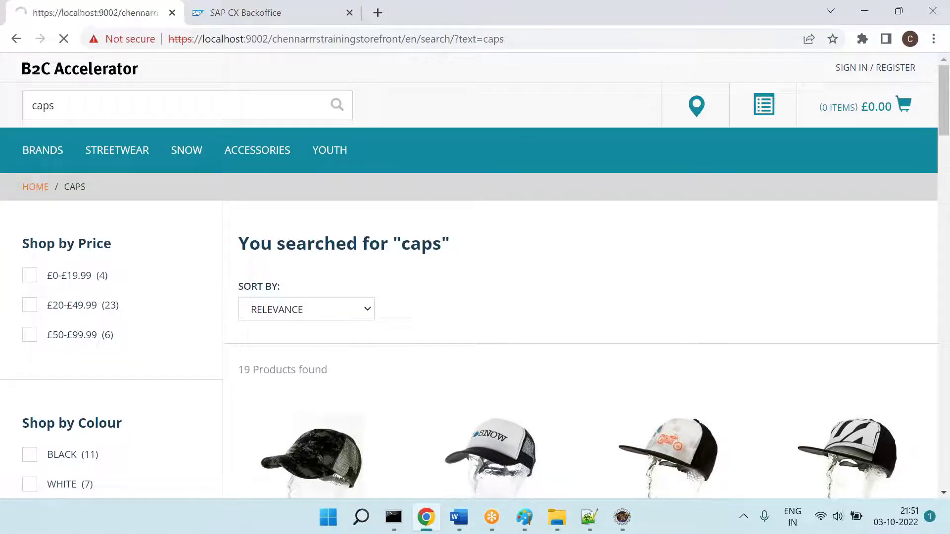
# Step: Reload the caps results page and rerun the search so its URL shows
pyautogui.click(513, 43)
pyautogui.press('Return')
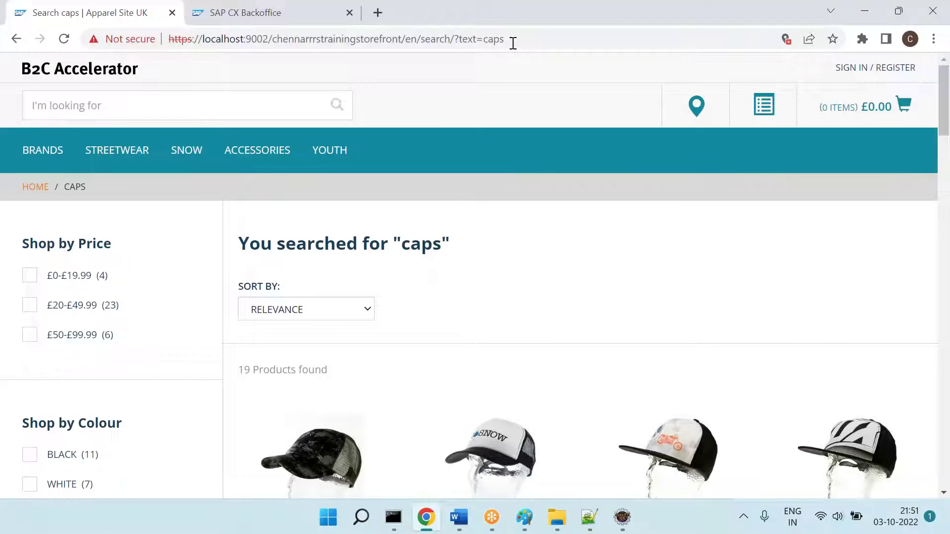
pyautogui.click(269, 99)
pyautogui.write('caps')
pyautogui.press('Return')
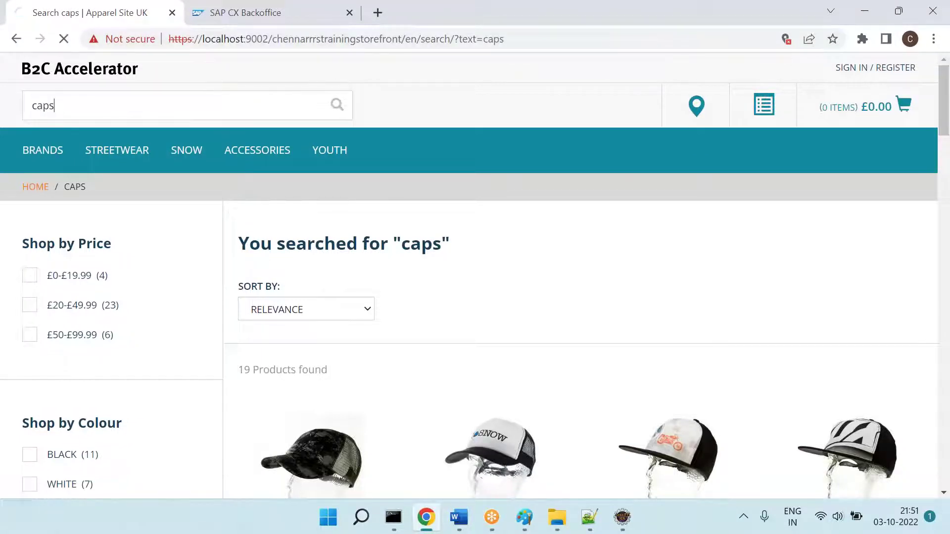
pyautogui.click(524, 36)
pyautogui.press('Return')
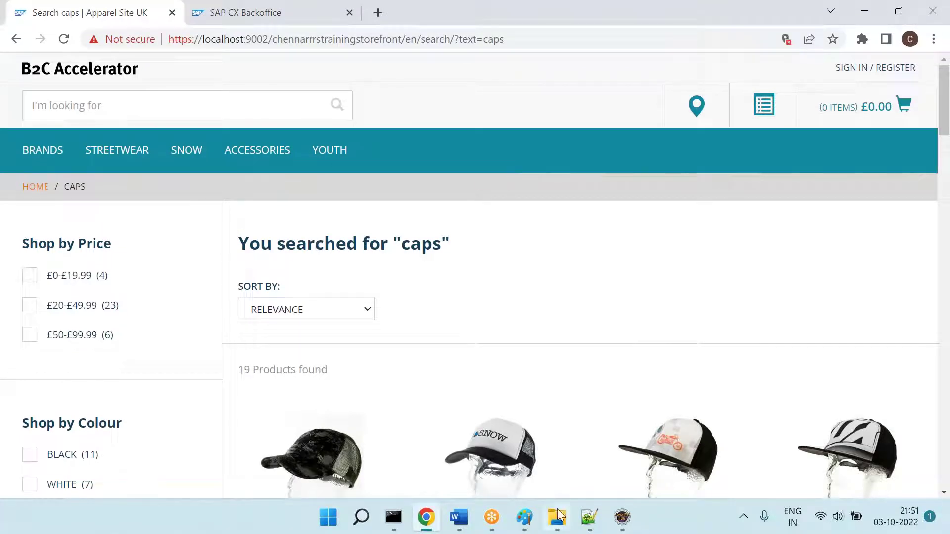
pyautogui.click(524, 517)
# Step: Paste the caps search results screenshot into the second Paint window and erase its top-right strip
pyautogui.click(602, 459)
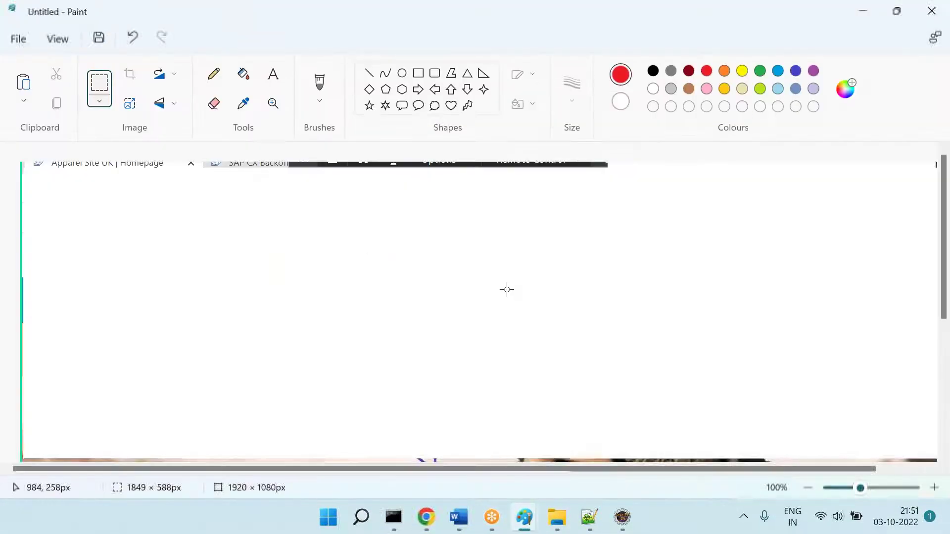
pyautogui.hotkey('ctrl', 'v')
pyautogui.click(101, 93)
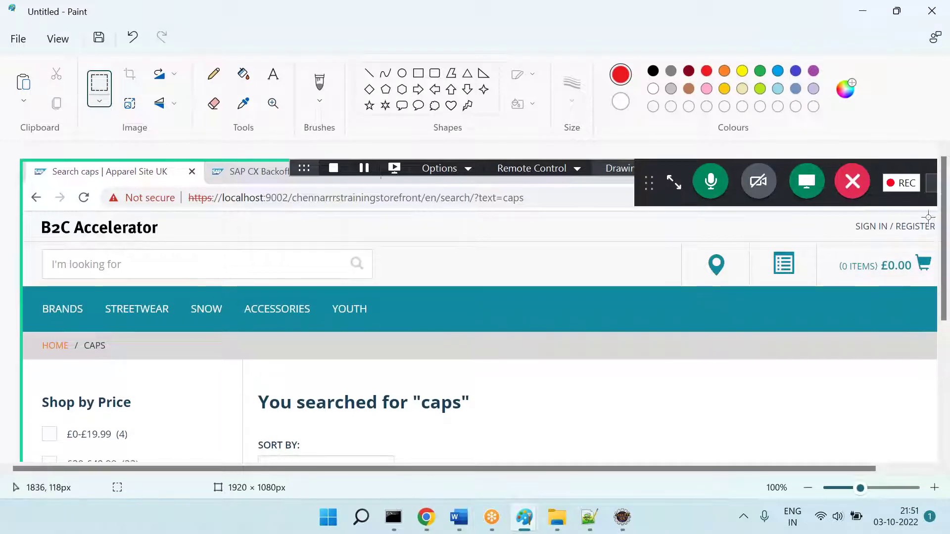
pyautogui.moveTo(930, 212); pyautogui.dragTo(613, 114)
pyautogui.press('Delete')
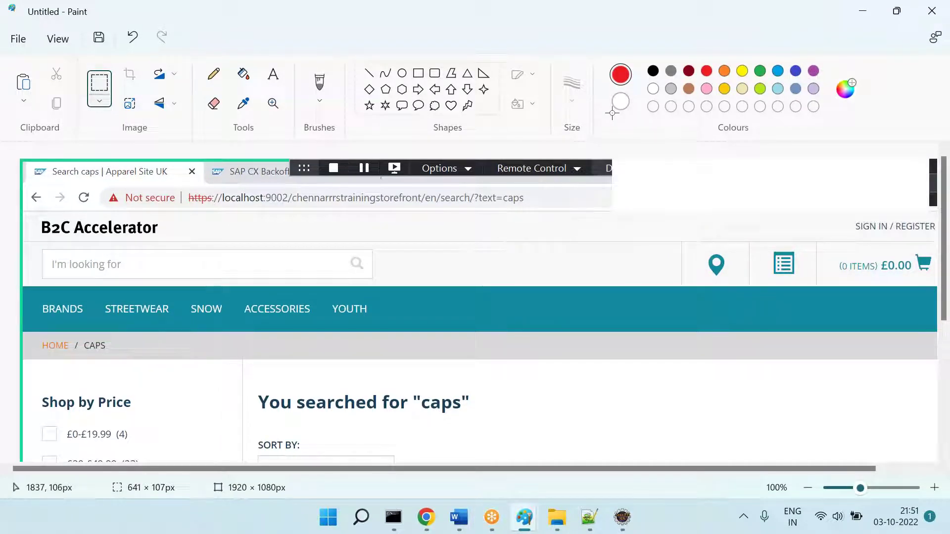
# Step: Draw a red left arrow pointing at the search URL
pyautogui.click(434, 89)
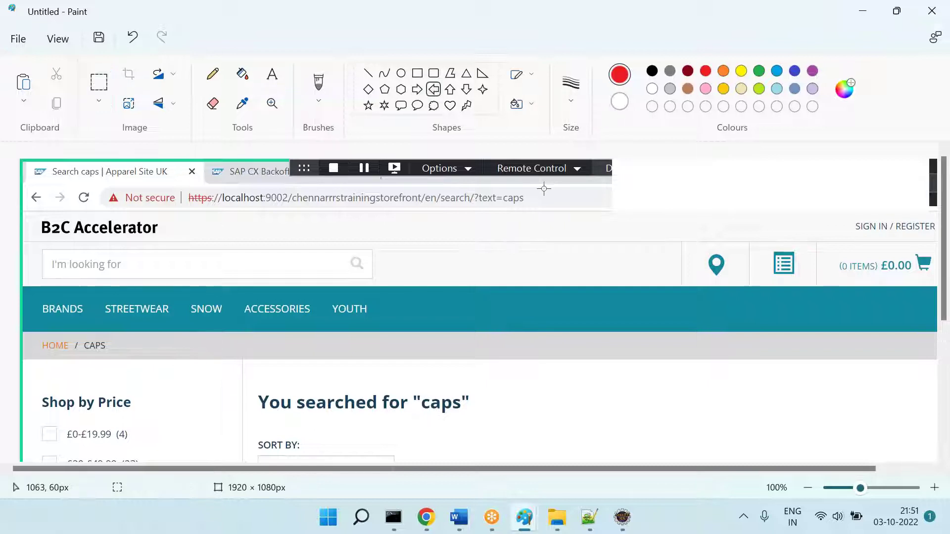
pyautogui.moveTo(534, 190); pyautogui.dragTo(598, 206)
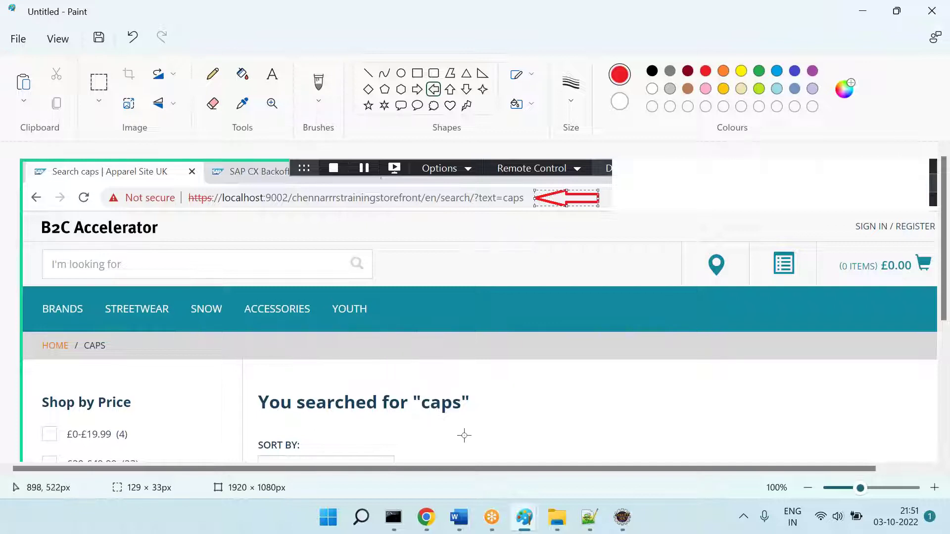
pyautogui.click(623, 518)
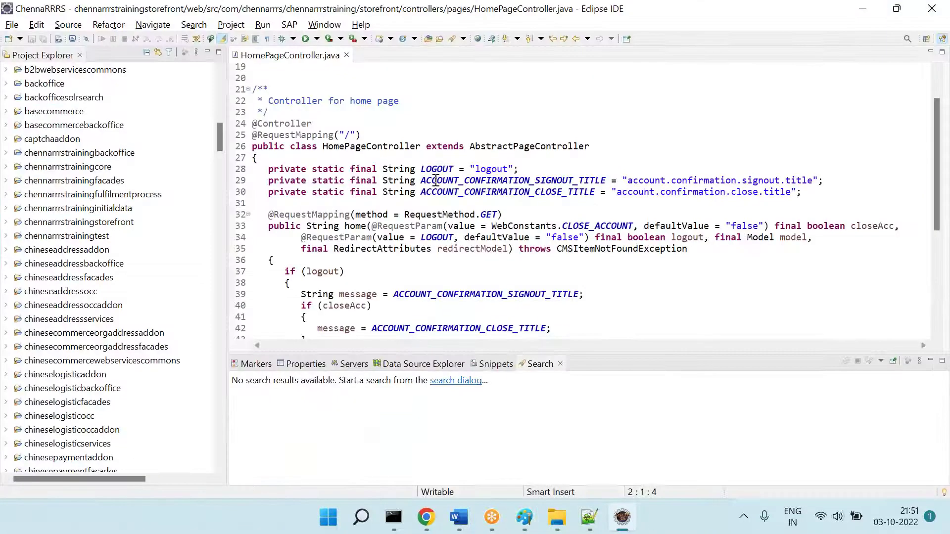
# Step: Close HomePageController.java and select the personalizationwebservices project in Eclipse
pyautogui.click(350, 55)
pyautogui.press('r')
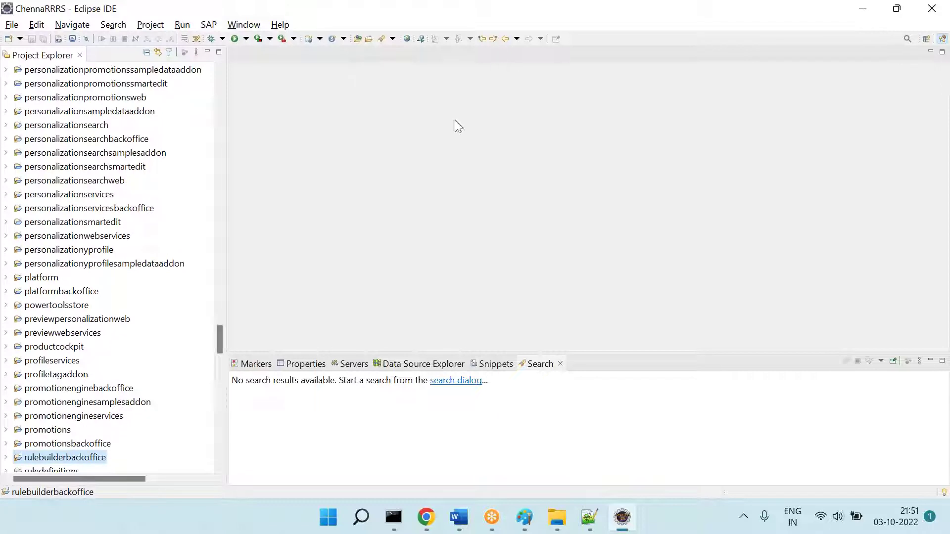
pyautogui.press('Down')
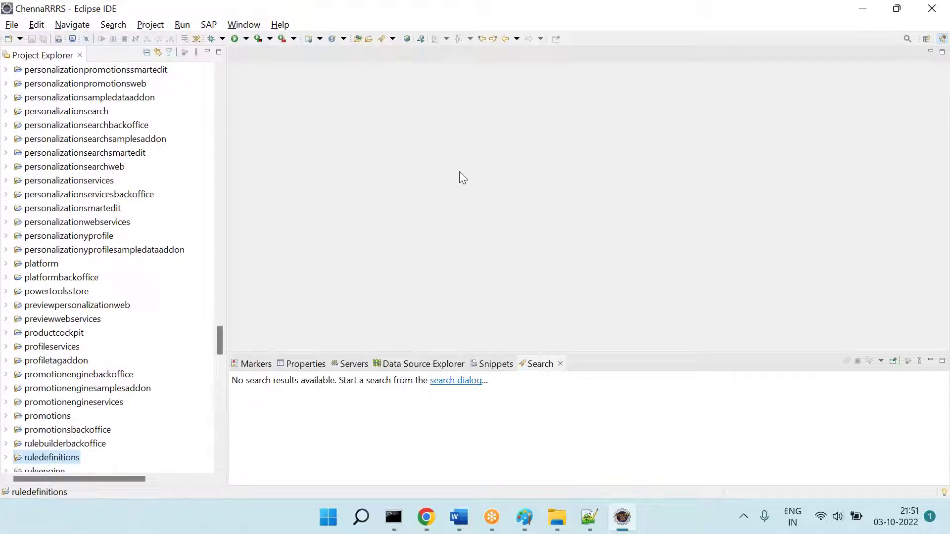
pyautogui.press('Down')
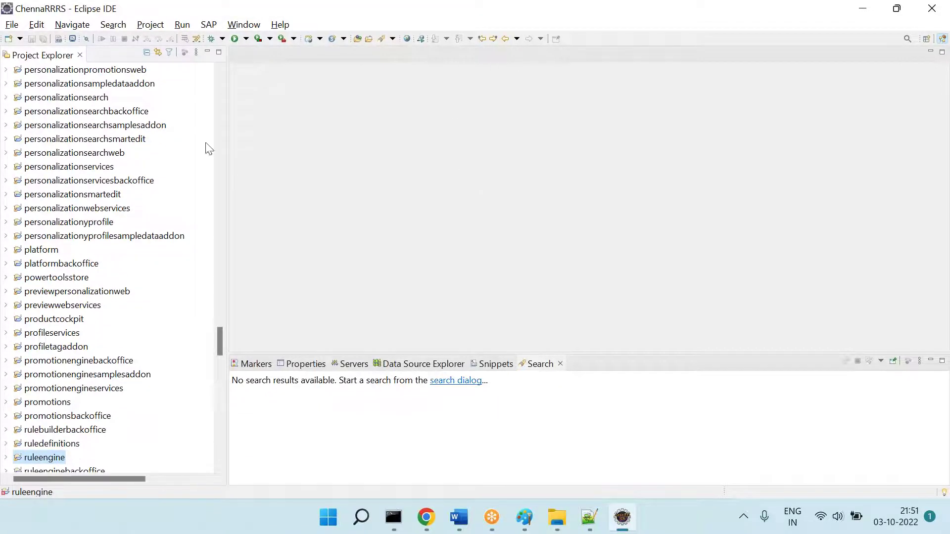
pyautogui.click(128, 212)
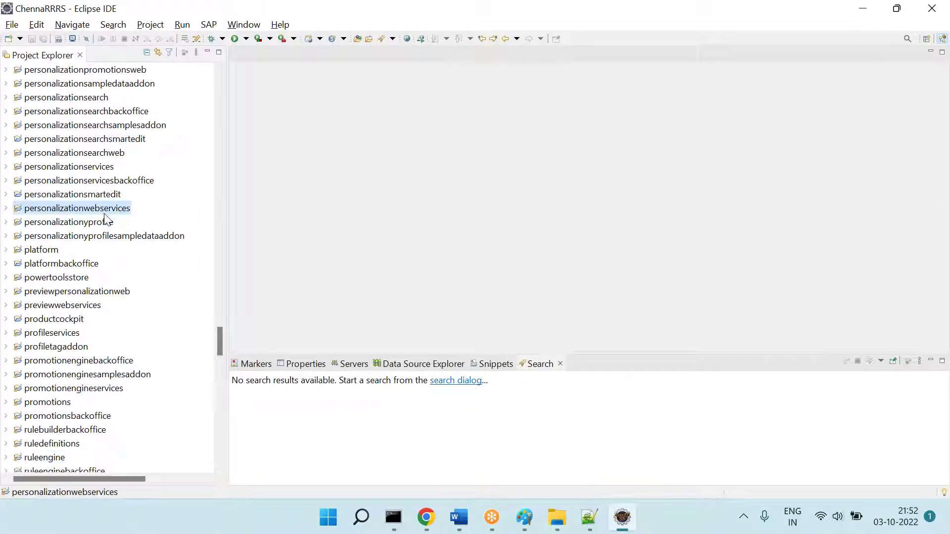
pyautogui.press('r')
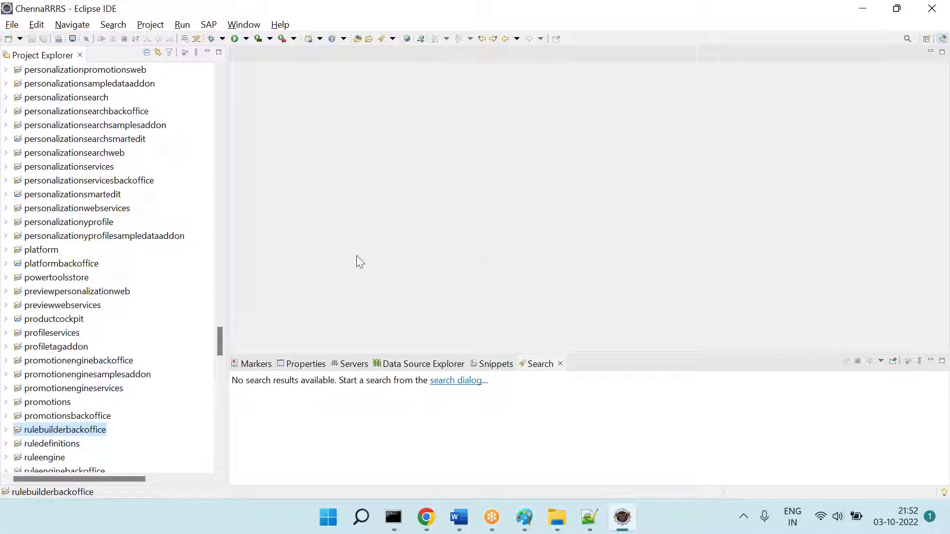
pyautogui.click(129, 209)
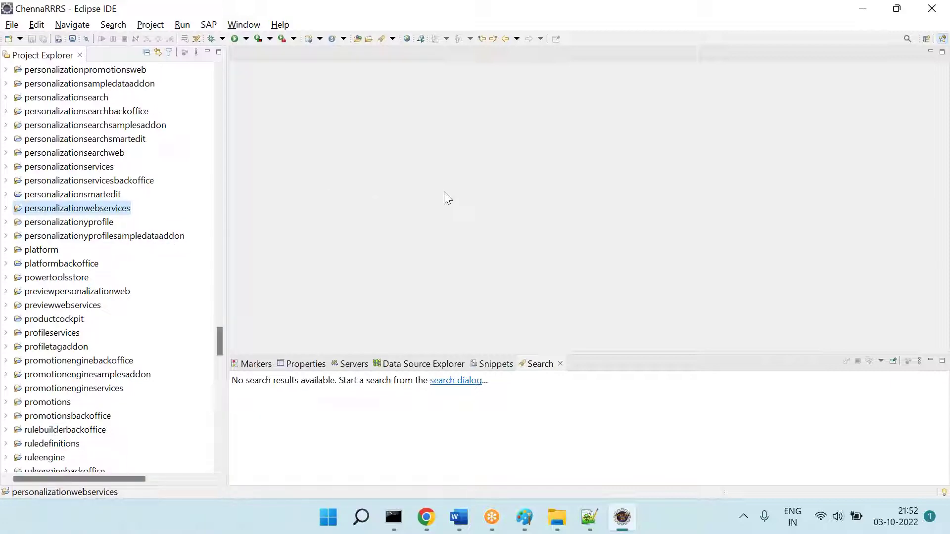
# Step: Find 'searchpagecont' with Open Resource and open the storefront's SearchPageController.java
pyautogui.hotkey('ctrl', 'shift', 'r')
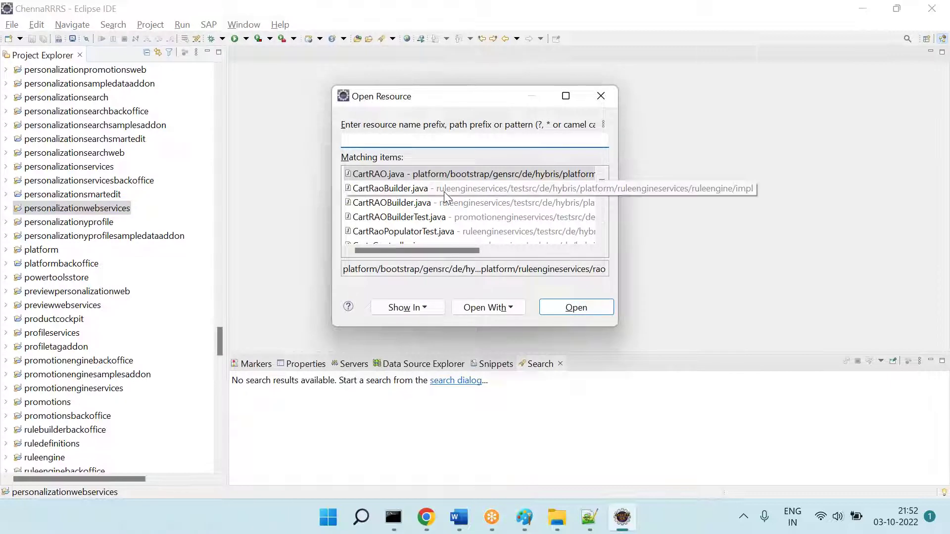
pyautogui.write('sear')
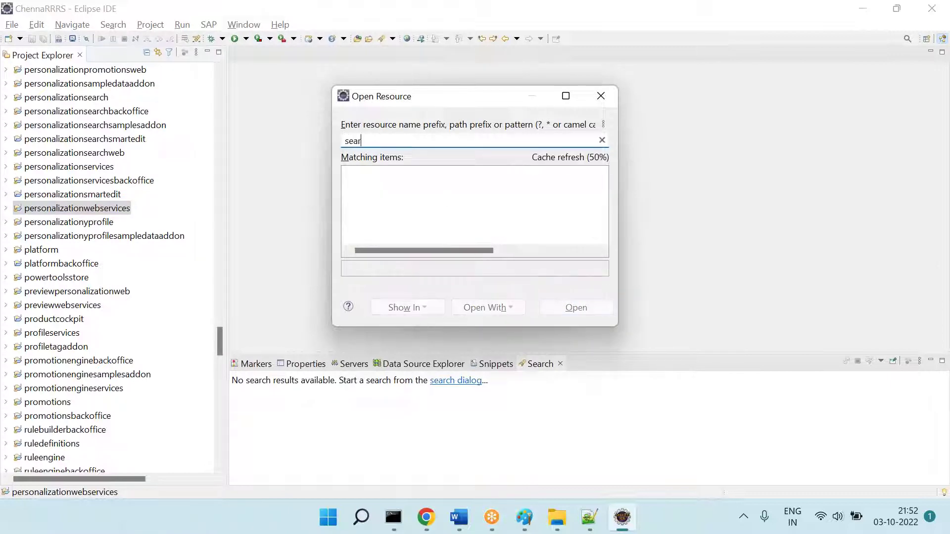
pyautogui.write('chpagecontrl')
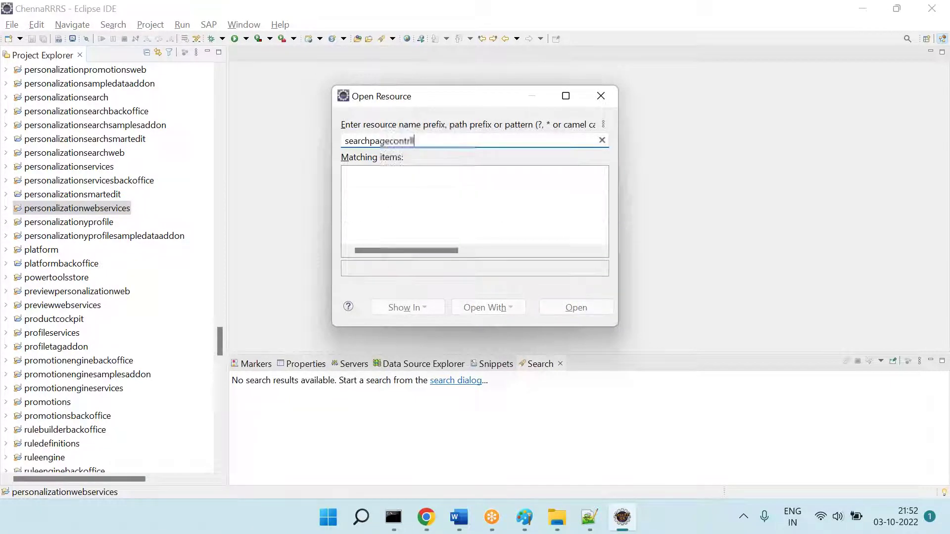
pyautogui.press('BackSpace')
pyautogui.press('BackSpace')
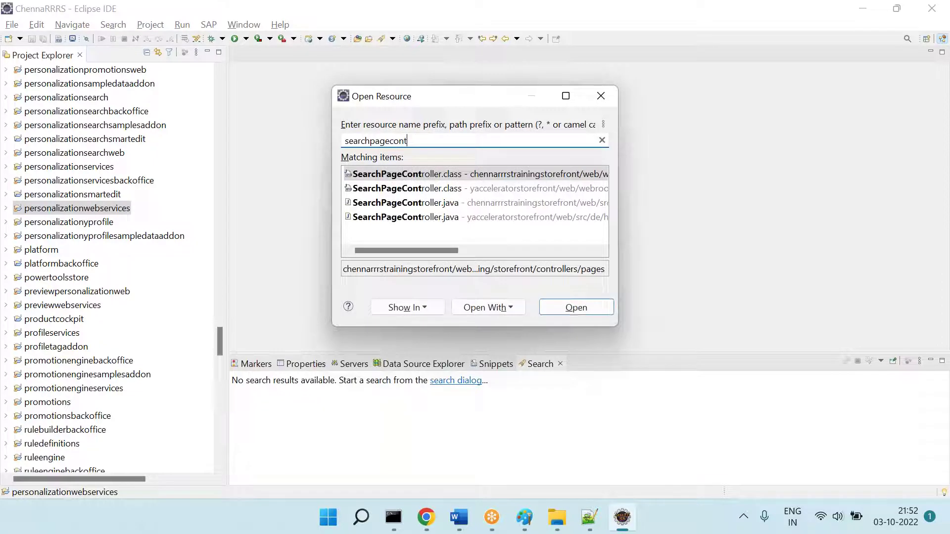
pyautogui.doubleClick(557, 197)
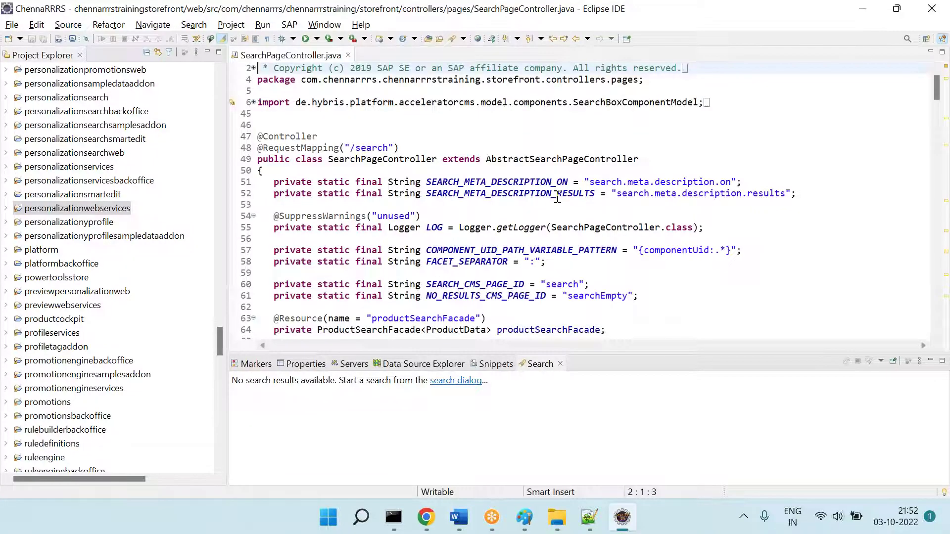
pyautogui.scroll(-2, 557, 197)
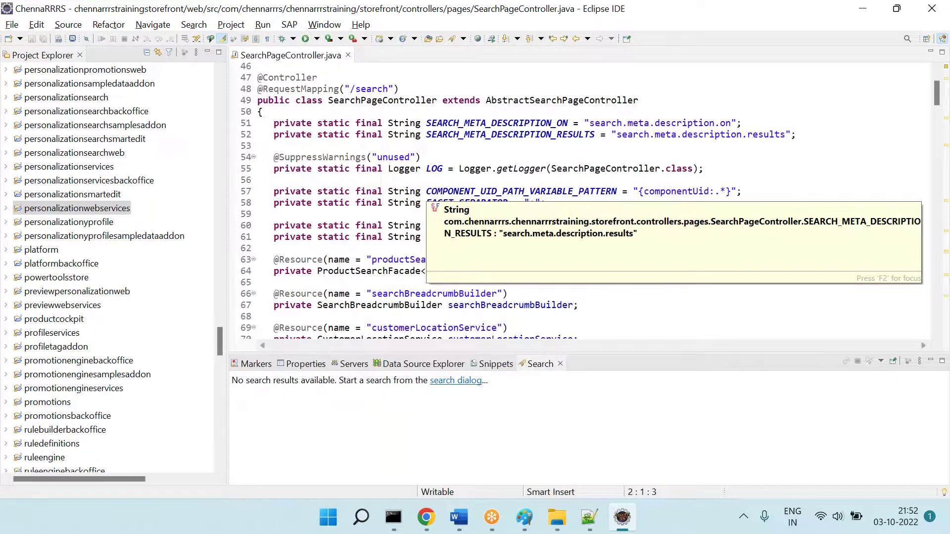
# Step: Paste the Eclipse code excerpt into Paint and place it right of the search page
pyautogui.click(620, 460)
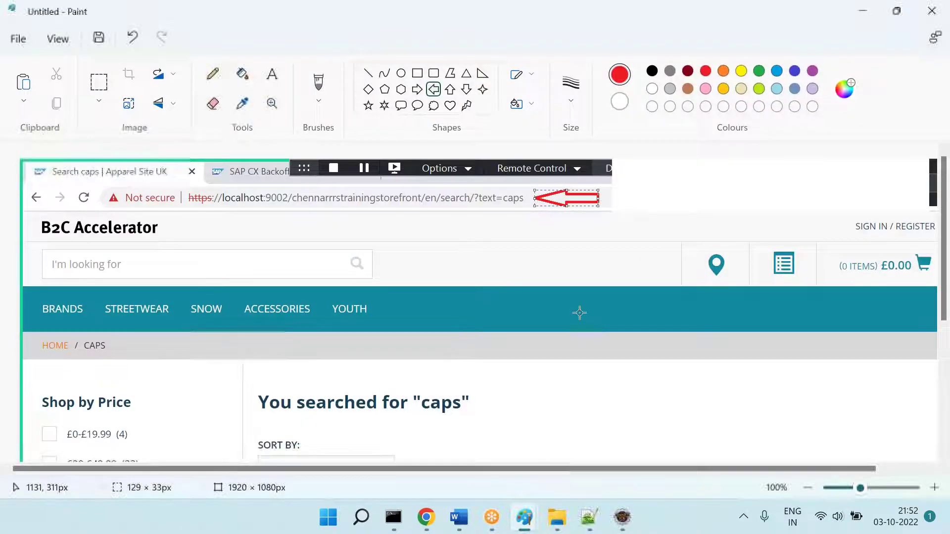
pyautogui.hotkey('ctrl', 'v')
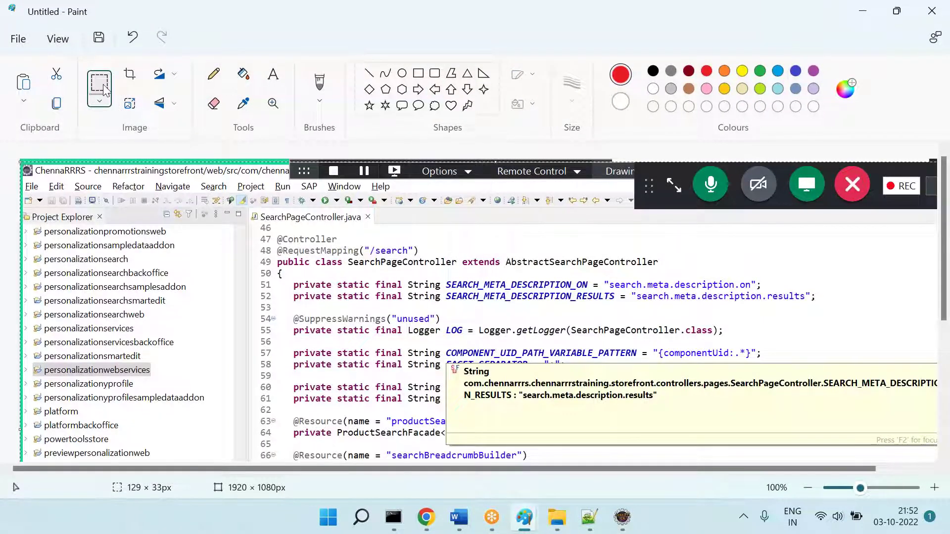
pyautogui.click(101, 87)
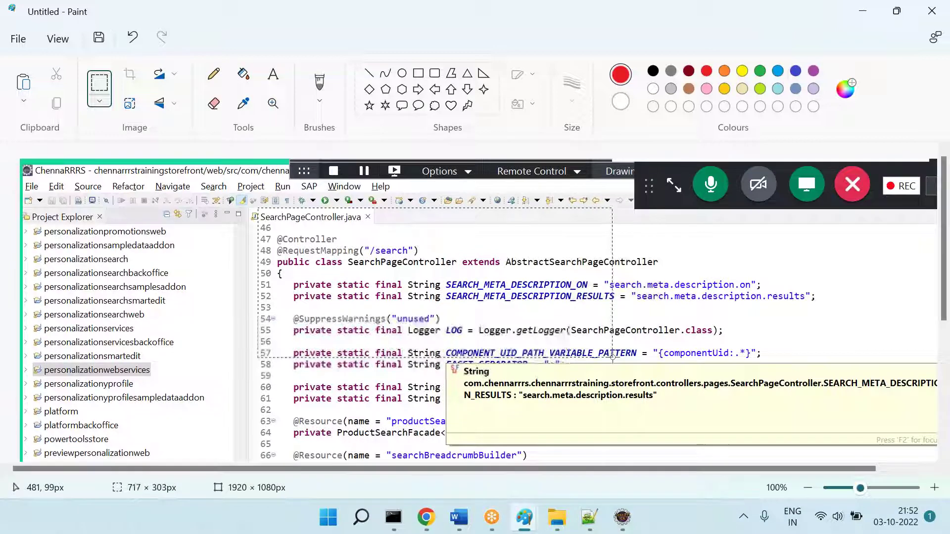
pyautogui.hotkey('ctrl', 'z')
pyautogui.hotkey('ctrl', 'v')
pyautogui.moveTo(308, 250); pyautogui.dragTo(877, 313)
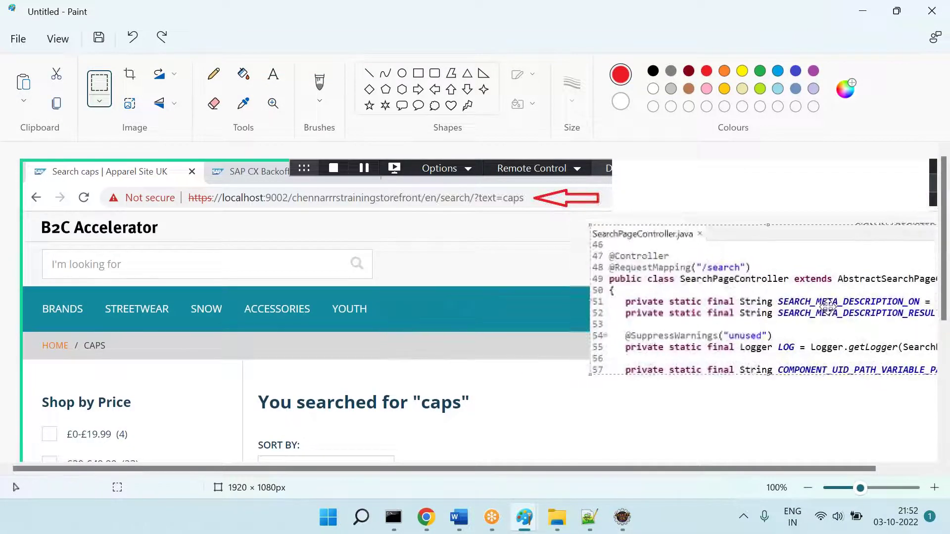
# Step: Draw a large red left-pointing arrow beside the search results
pyautogui.click(419, 91)
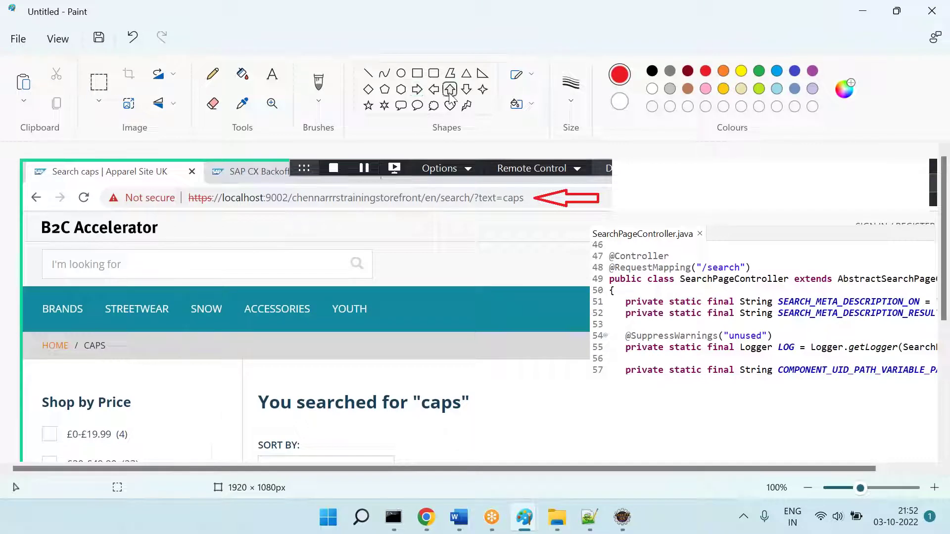
pyautogui.click(433, 89)
pyautogui.moveTo(390, 291); pyautogui.dragTo(601, 484)
pyautogui.click(726, 449)
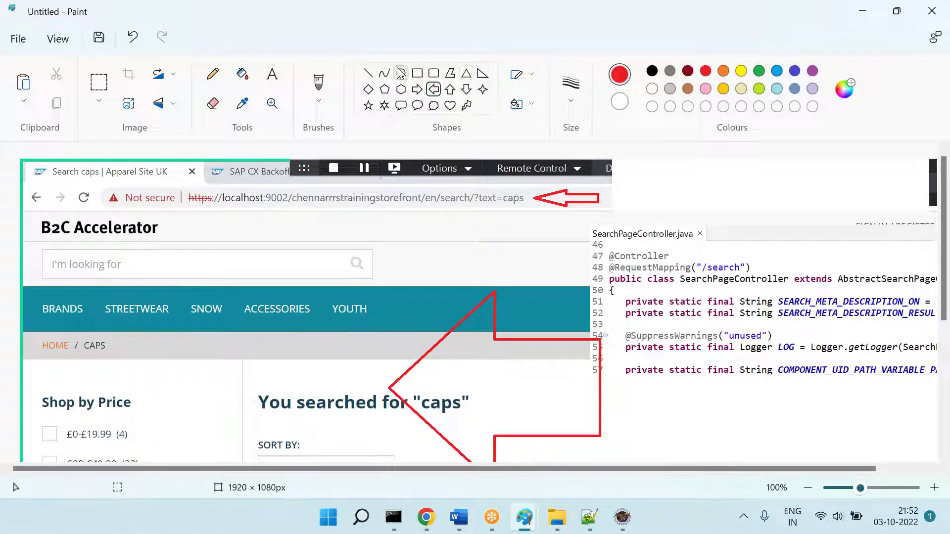
# Step: Draw red lines linking /search in the page address to /search in the code, then select the composite
pyautogui.click(369, 74)
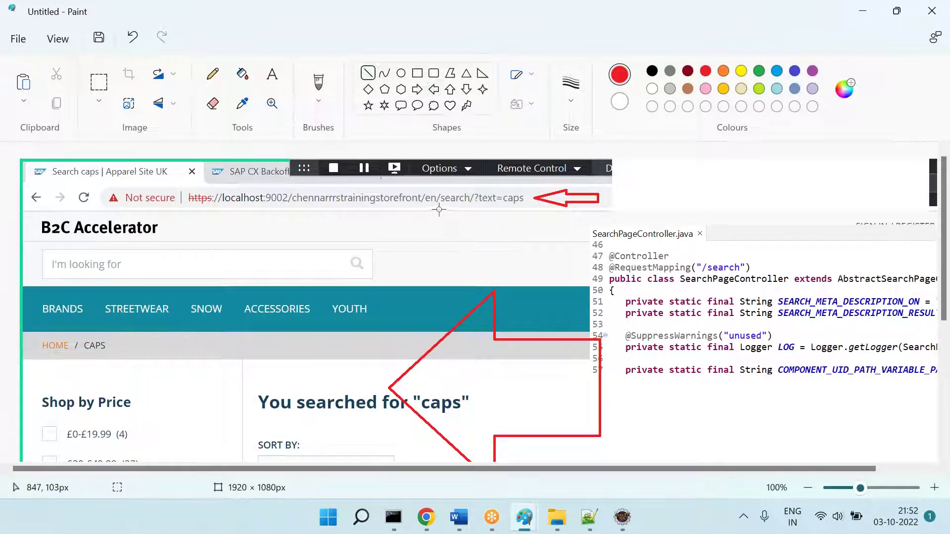
pyautogui.moveTo(438, 208); pyautogui.dragTo(473, 209)
pyautogui.moveTo(724, 266)
pyautogui.mouseDown()
pyautogui.moveTo(511, 231)
pyautogui.moveTo(465, 212)
pyautogui.mouseUp()
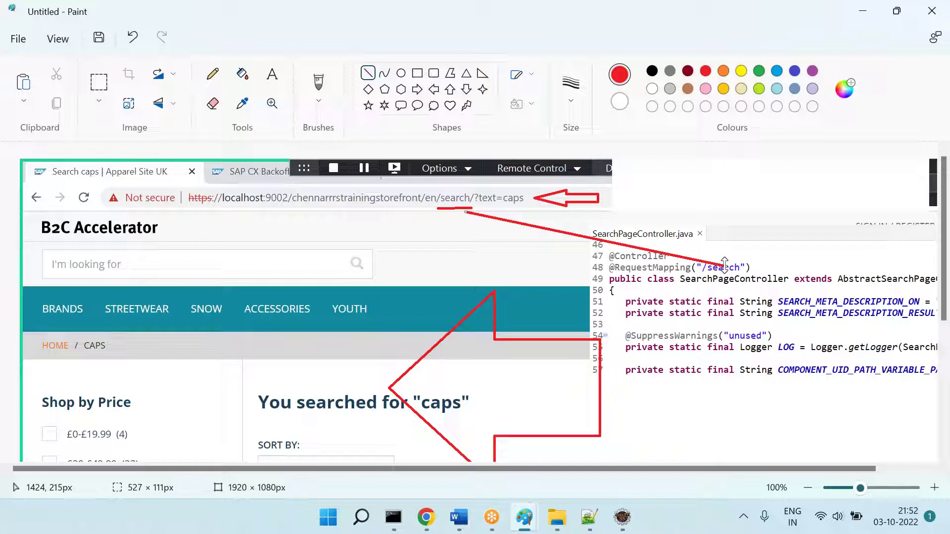
pyautogui.moveTo(821, 291)
pyautogui.mouseDown()
pyautogui.moveTo(885, 386)
pyautogui.moveTo(605, 428)
pyautogui.mouseUp()
pyautogui.hotkey('ctrl', 'z')
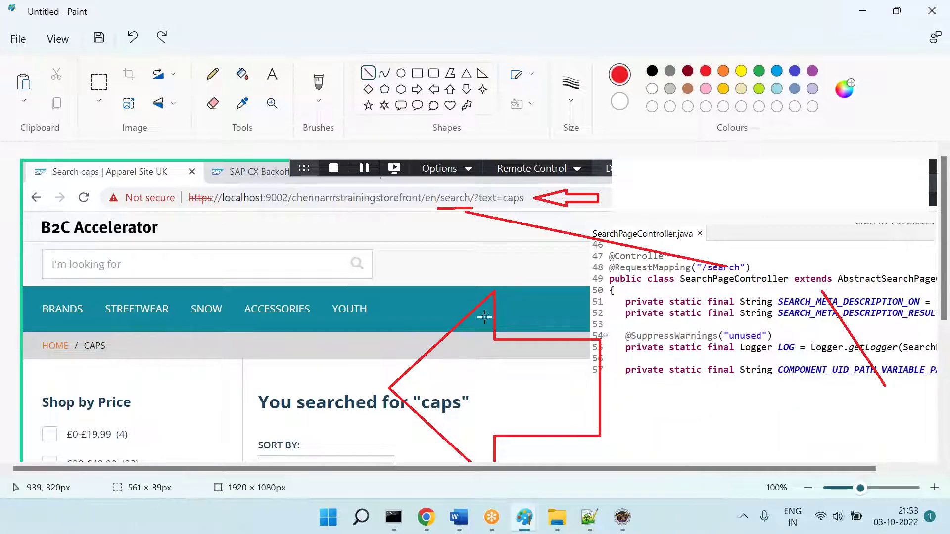
pyautogui.click(99, 83)
pyautogui.moveTo(27, 191); pyautogui.dragTo(945, 526)
# Step: Cut the annotated composite and paste it into the Word notes under a 'Search' heading
pyautogui.press('Delete')
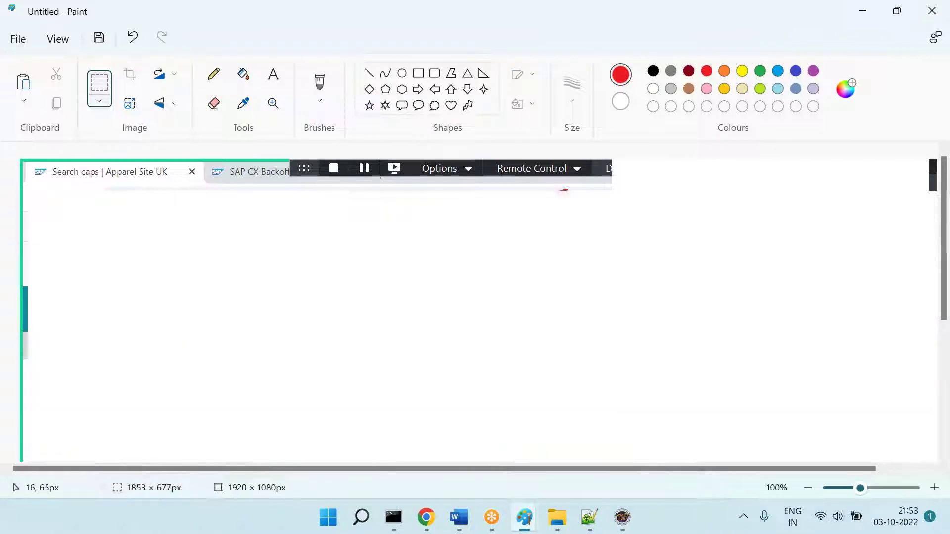
pyautogui.click(459, 517)
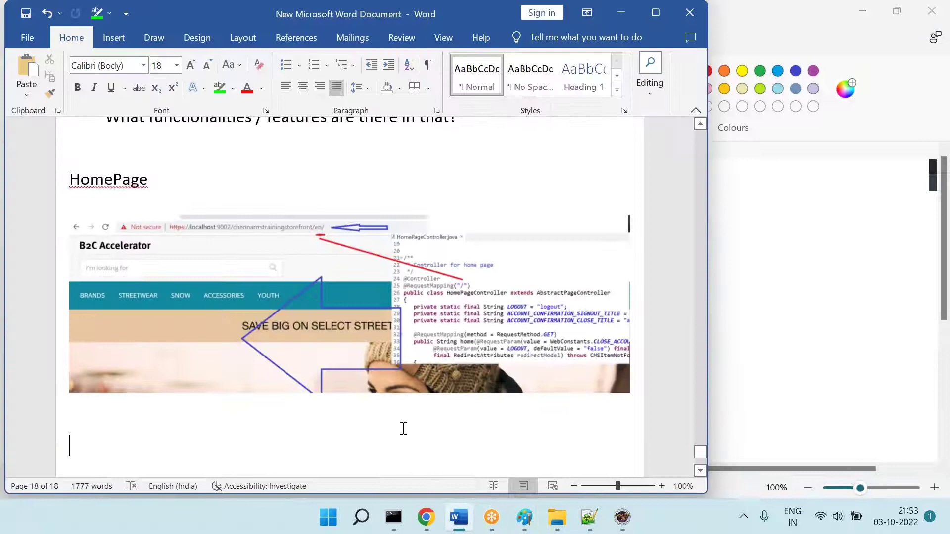
pyautogui.scroll(-3, 403, 428)
pyautogui.write('Search Page')
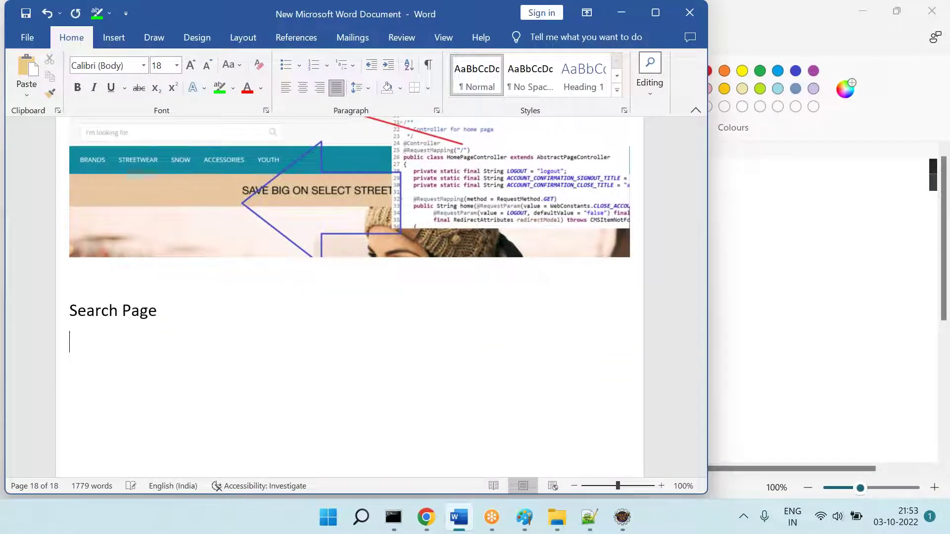
pyautogui.hotkey('ctrl', 'v')
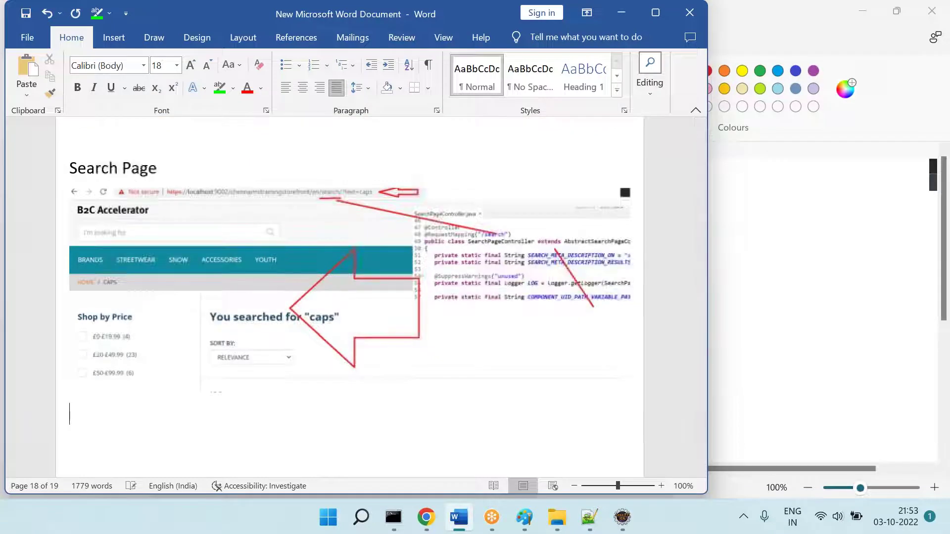
pyautogui.click(428, 520)
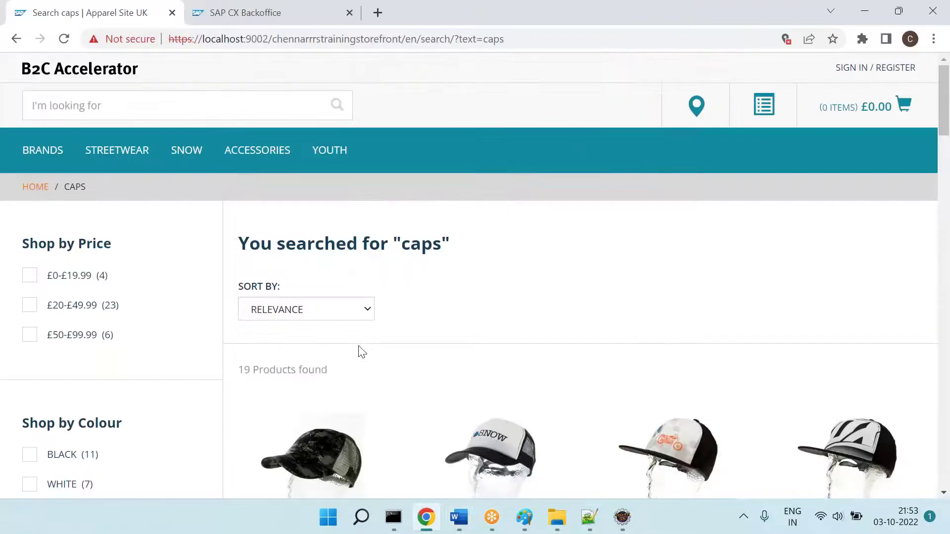
# Step: Browse the STREETWEAR and ACCESSORIES menus to the Categories page, then go back to Accessories
pyautogui.scroll(-3, 362, 351)
pyautogui.scroll(4, 361, 351)
pyautogui.moveTo(181, 146)
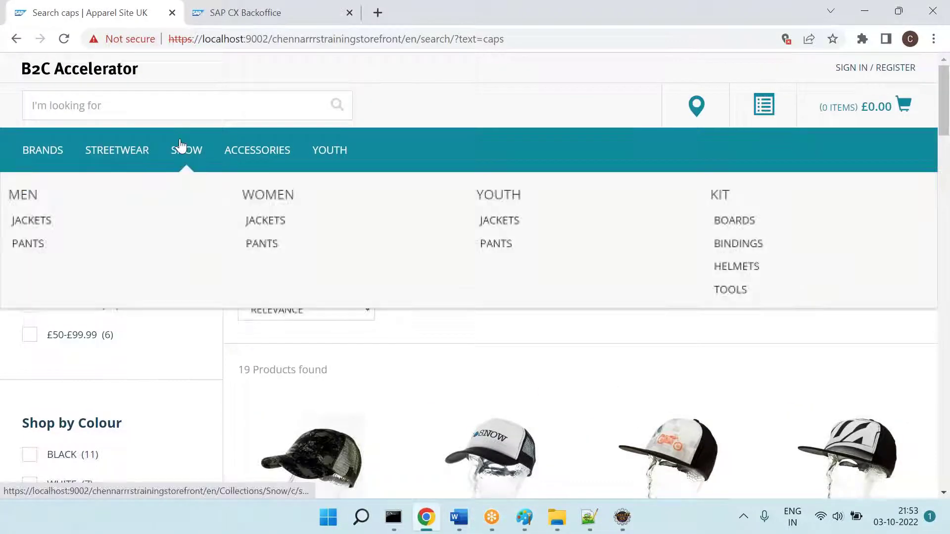
pyautogui.moveTo(138, 154)
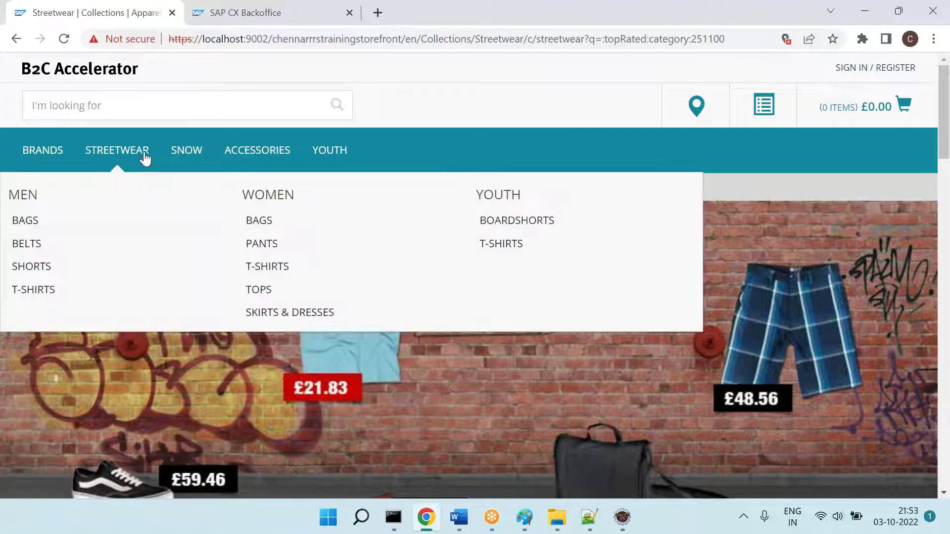
pyautogui.click(34, 253)
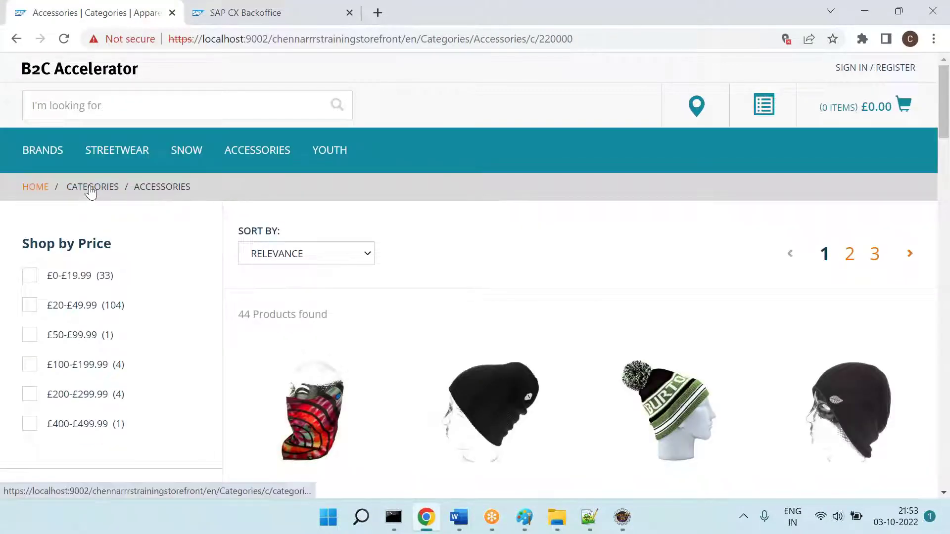
pyautogui.click(91, 192)
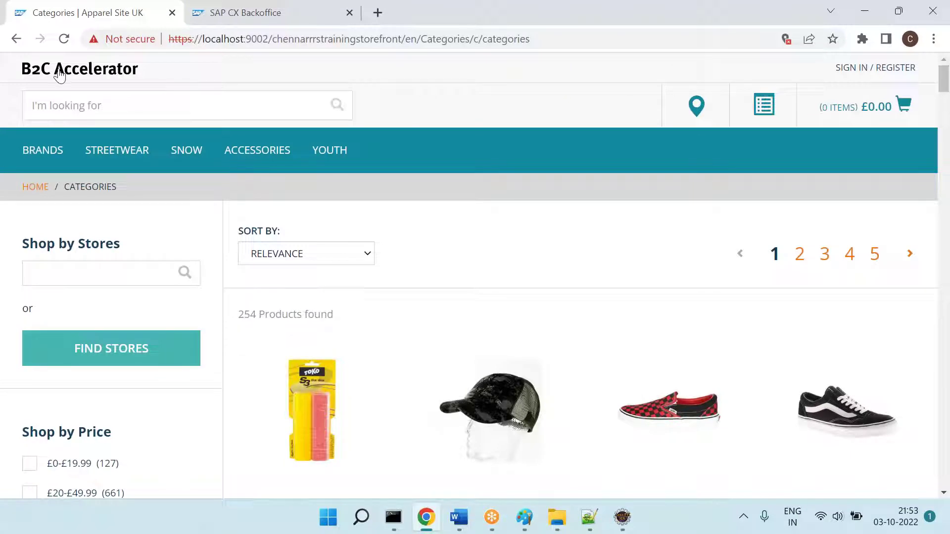
pyautogui.click(16, 39)
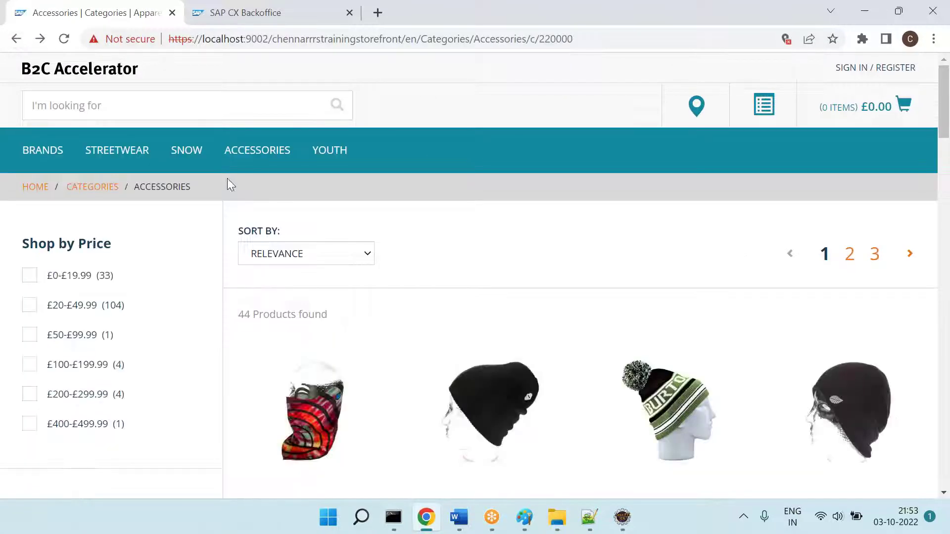
# Step: Return to the Accessories page and select its /Categories/Accessories/c/220000 address
pyautogui.moveTo(255, 151)
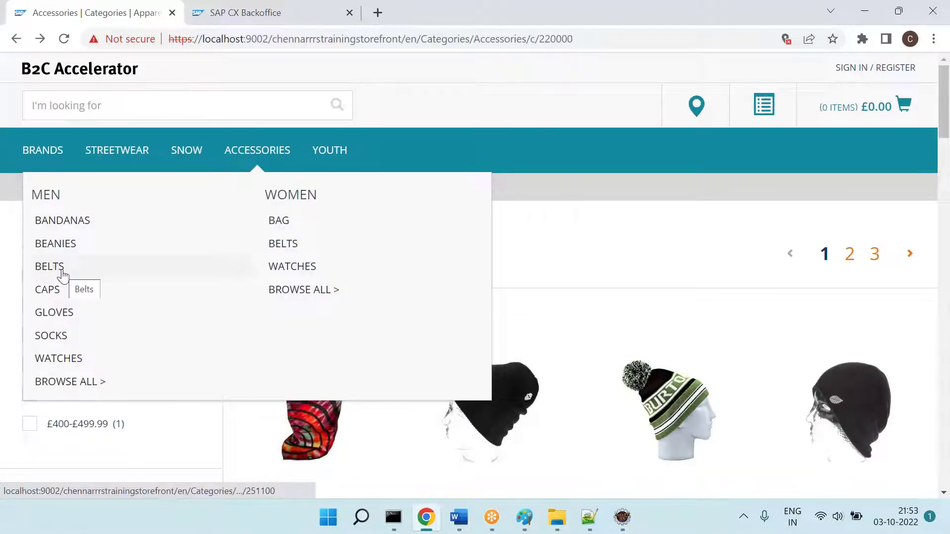
pyautogui.click(585, 43)
pyautogui.write('\\')
pyautogui.press('Return')
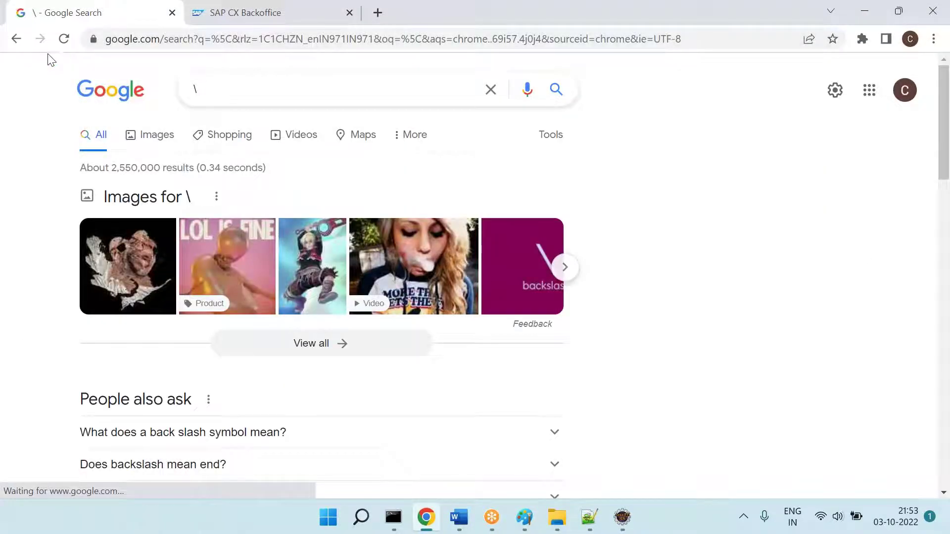
pyautogui.click(17, 38)
pyautogui.click(578, 39)
pyautogui.click(579, 40)
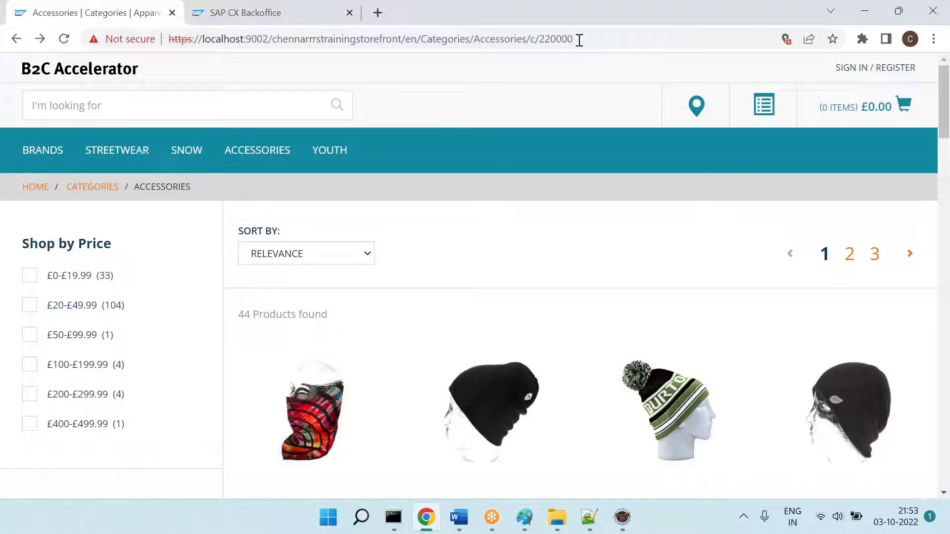
# Step: Paste the Accessories page screenshot into Paint and white out the overlay strip above the address
pyautogui.moveTo(524, 517)
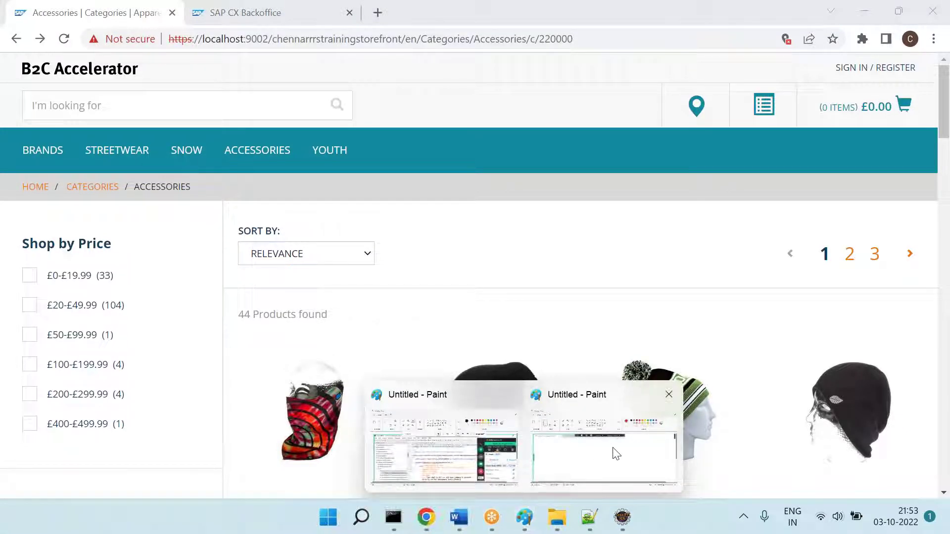
pyautogui.click(613, 451)
pyautogui.hotkey('ctrl', 'v')
pyautogui.click(92, 86)
pyautogui.moveTo(629, 168); pyautogui.dragTo(928, 220)
pyautogui.press('Delete')
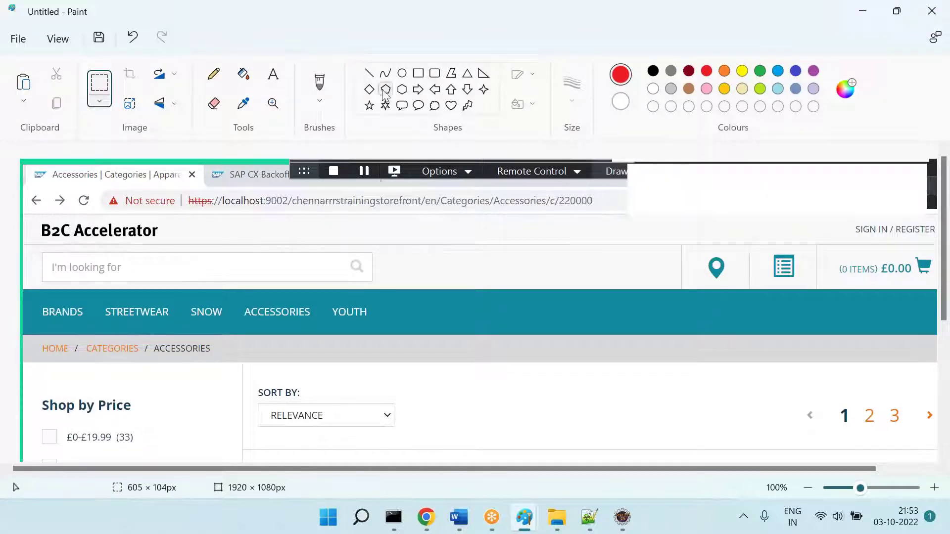
# Step: Draw a red left-pointing arrow pointing at the end of the URL
pyautogui.moveTo(605, 194); pyautogui.dragTo(662, 215)
pyautogui.click(433, 89)
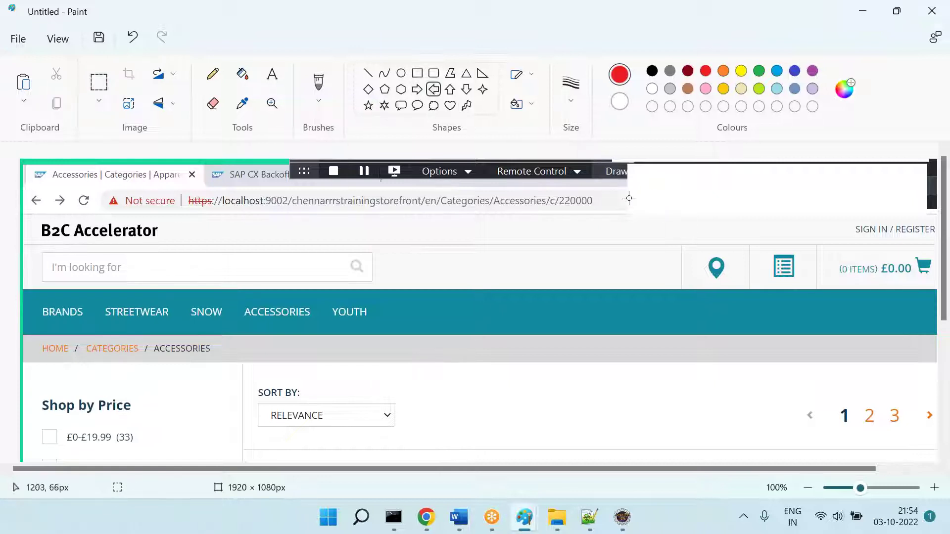
pyautogui.moveTo(596, 194); pyautogui.dragTo(651, 211)
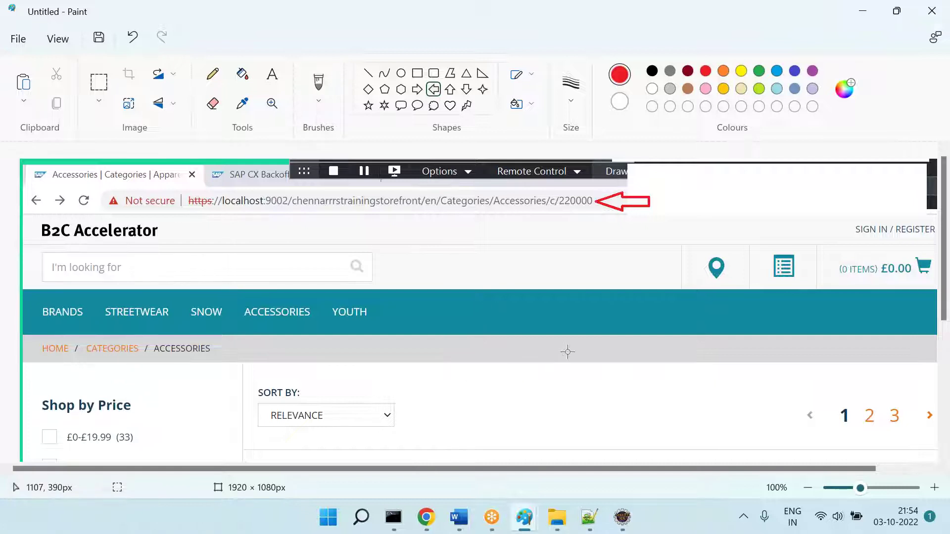
# Step: Type the 'Category Page' heading below the search screenshot in the Word notes
pyautogui.click(459, 517)
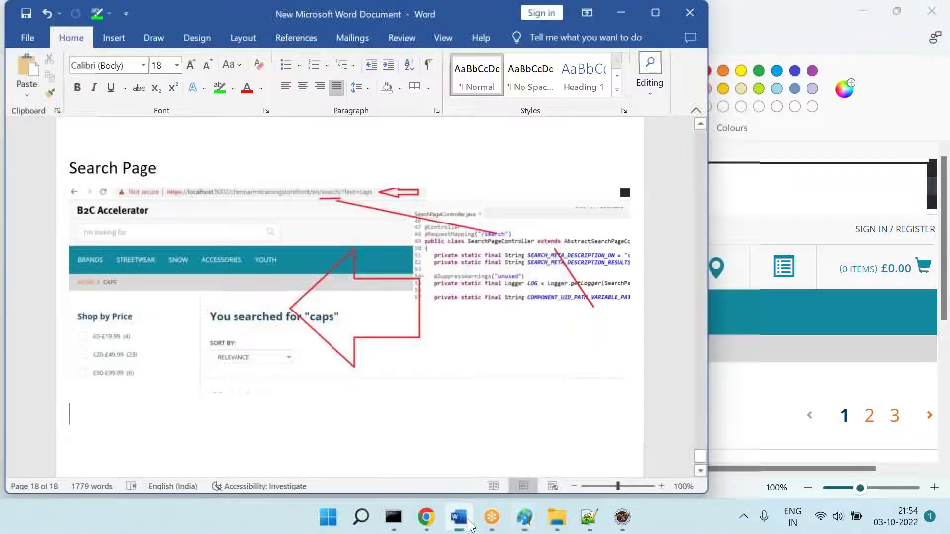
pyautogui.scroll(-2, 347, 297)
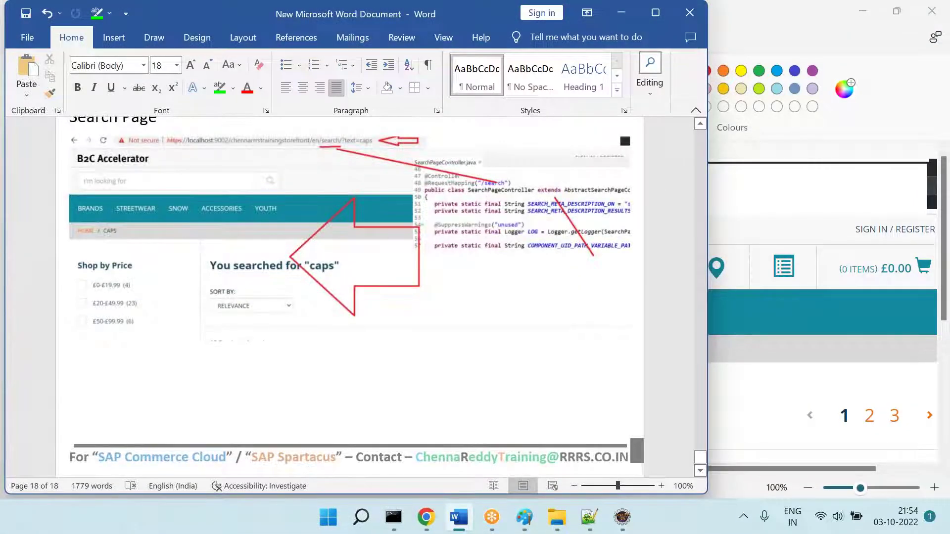
pyautogui.write('Category Page')
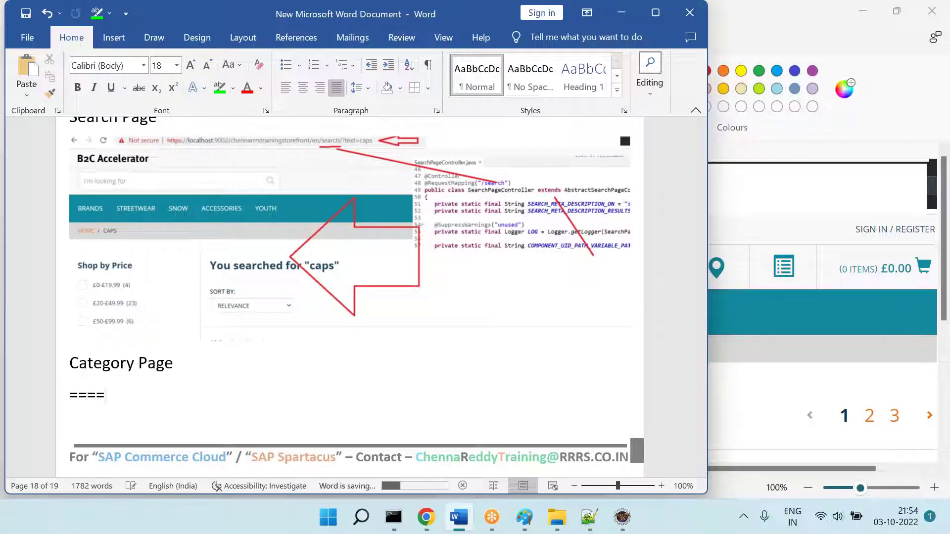
pyautogui.click(622, 517)
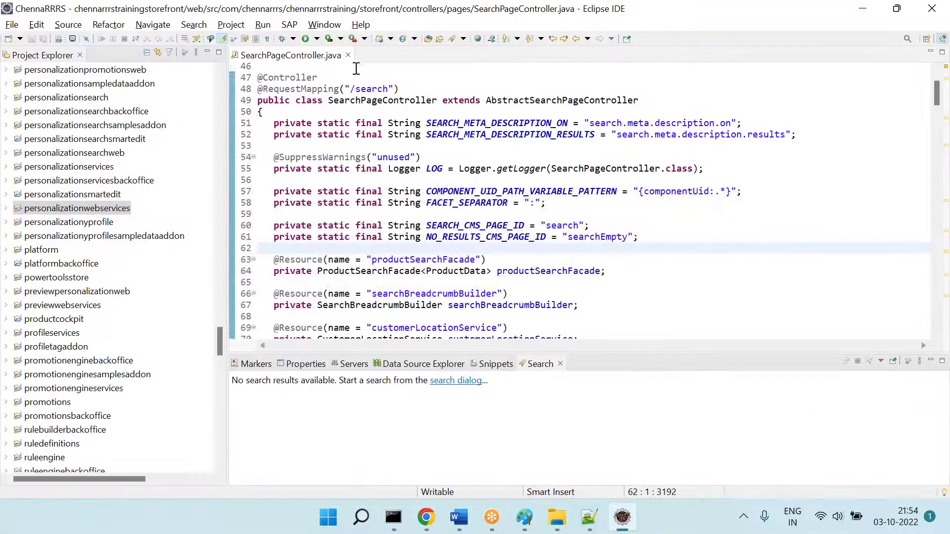
# Step: Close SearchPageController.java and open the storefront's CategoryPageController.java by searching 'category*controller.java'
pyautogui.click(348, 56)
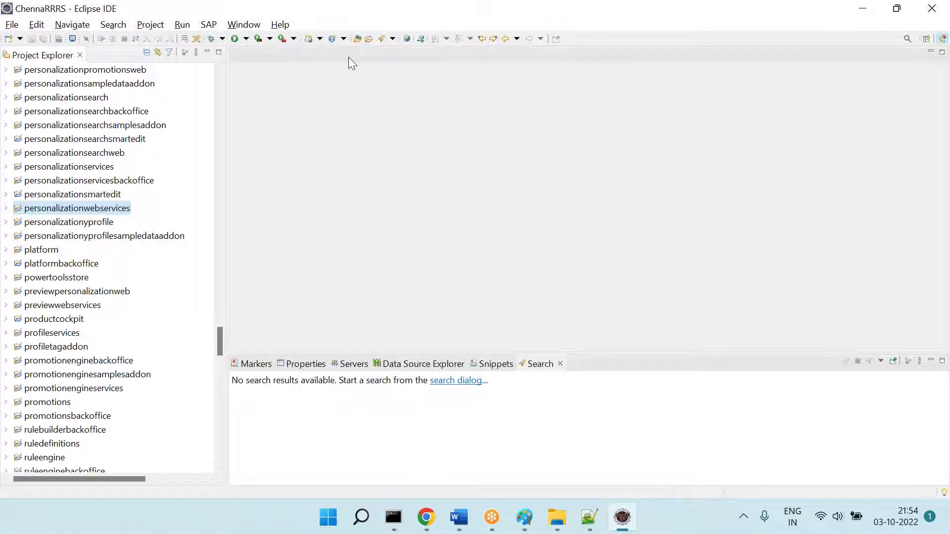
pyautogui.hotkey('ctrl', 'shift', 'r')
pyautogui.write('category')
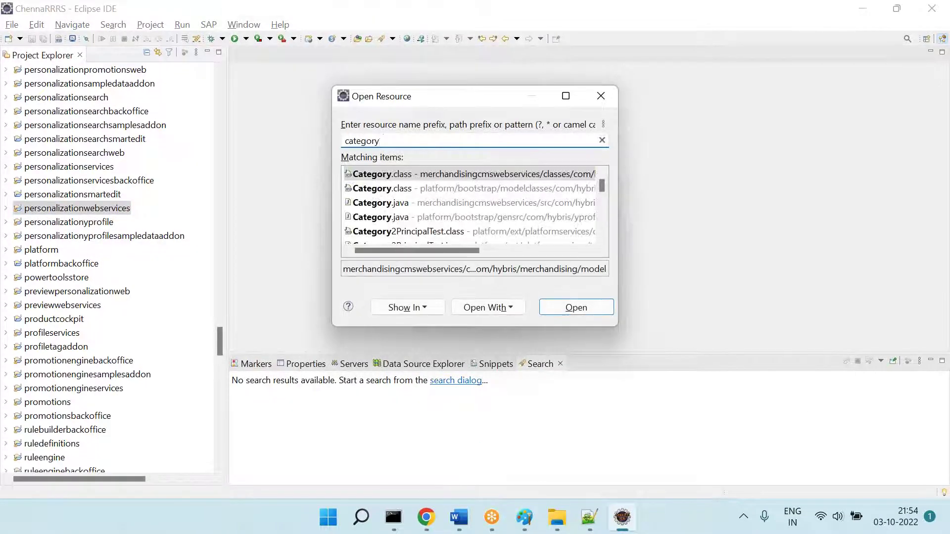
pyautogui.write('*controller.java')
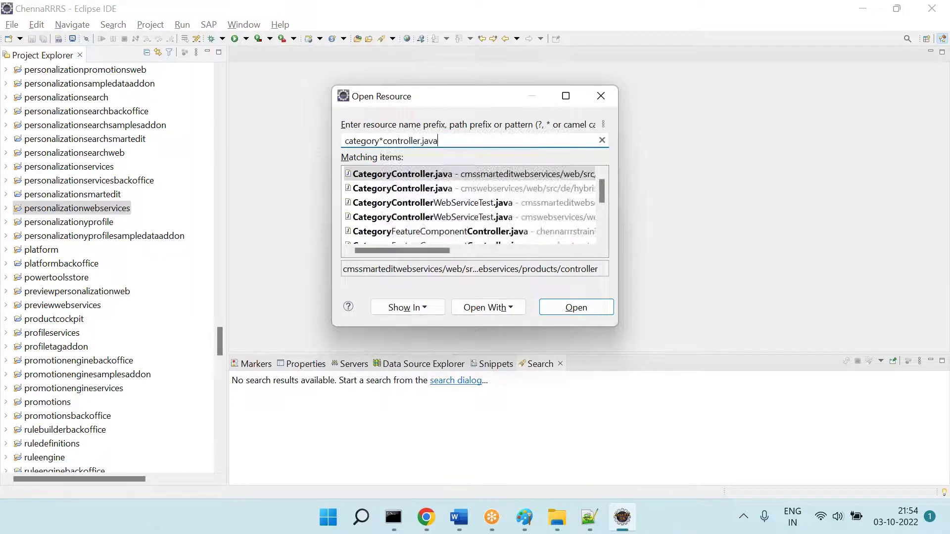
pyautogui.press('Down')
pyautogui.press('Down')
pyautogui.press('Down')
pyautogui.press('Down')
pyautogui.press('Down')
pyautogui.press('Down')
pyautogui.press('Down')
pyautogui.press('Down')
pyautogui.press('Down')
pyautogui.press('Down')
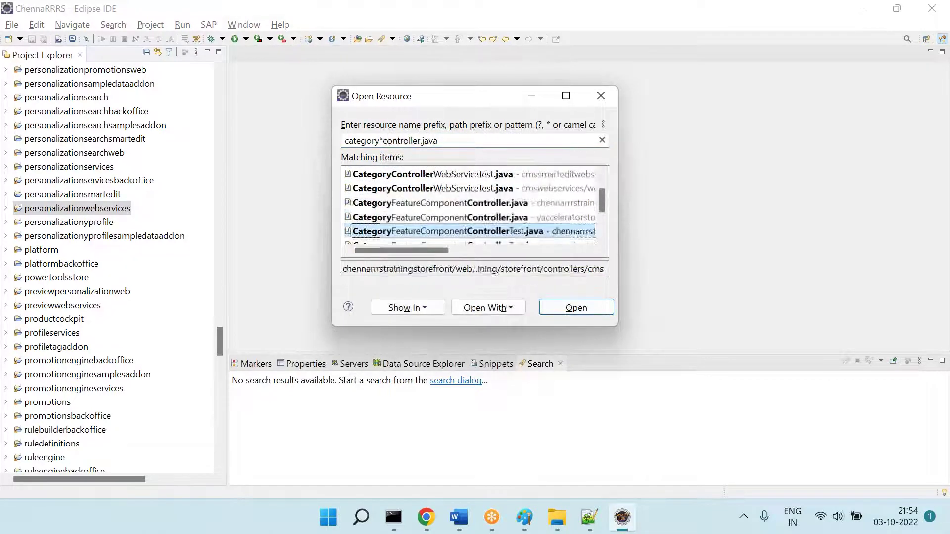
pyautogui.press('Up')
pyautogui.press('Up')
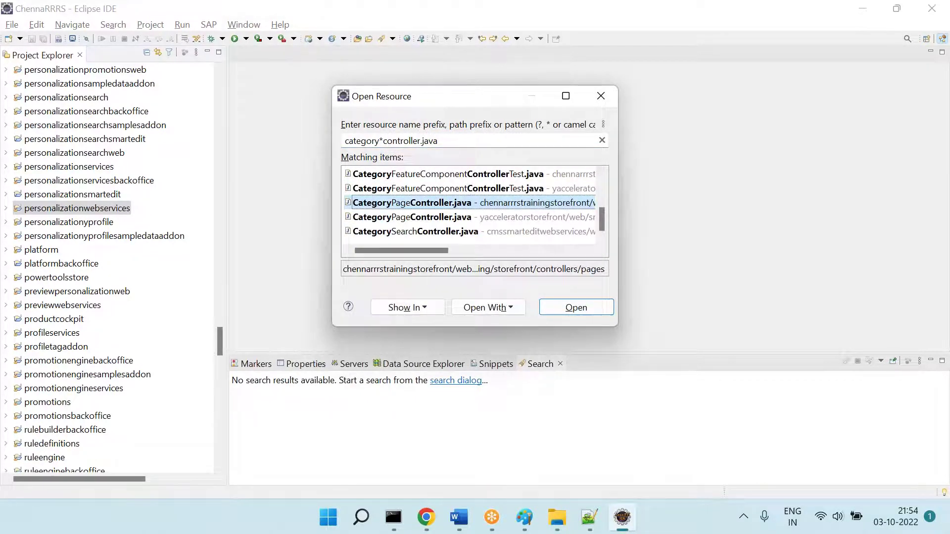
pyautogui.press('Return')
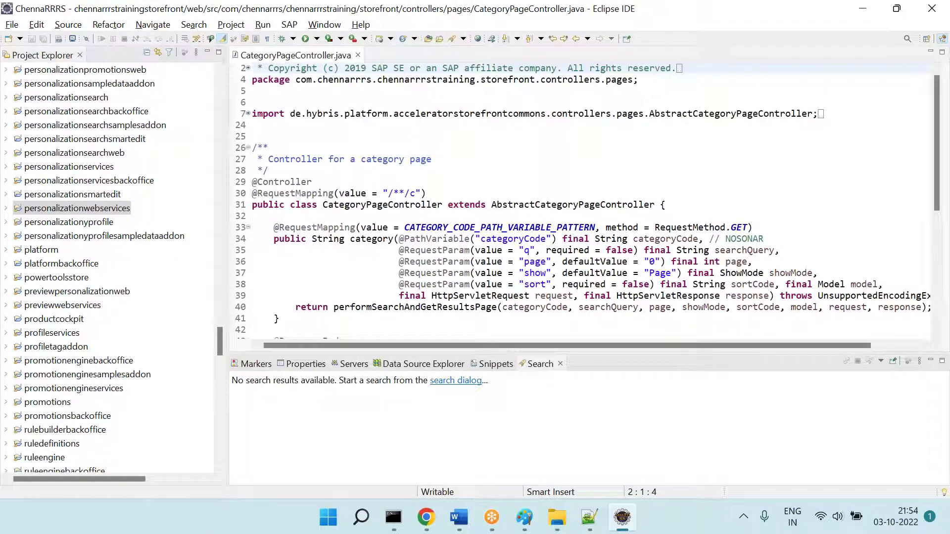
pyautogui.click(454, 170)
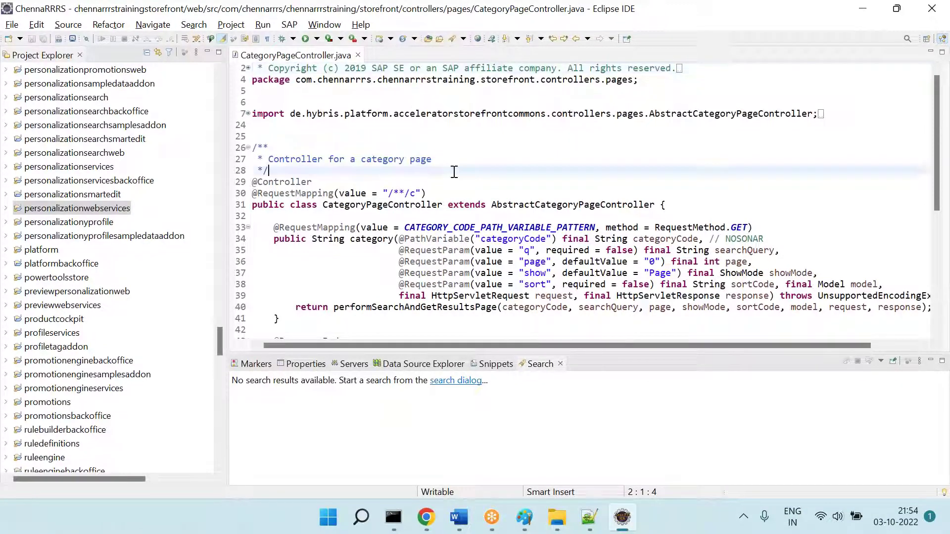
pyautogui.scroll(-2, 454, 171)
pyautogui.hotkey('alt', 'Tab')
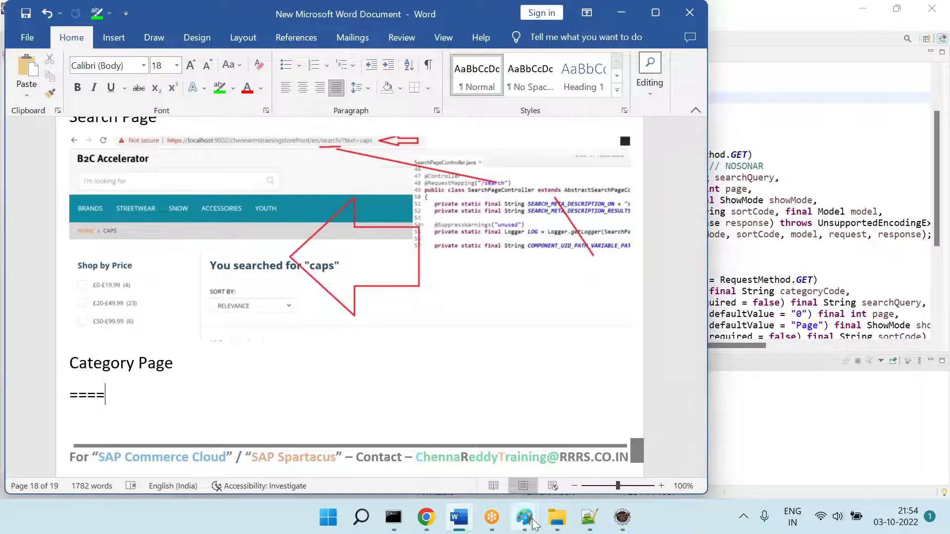
# Step: Paste the CategoryPageController code screenshot and fix it on the canvas's right side
pyautogui.moveTo(524, 517)
pyautogui.click(621, 463)
pyautogui.hotkey('ctrl', 'v')
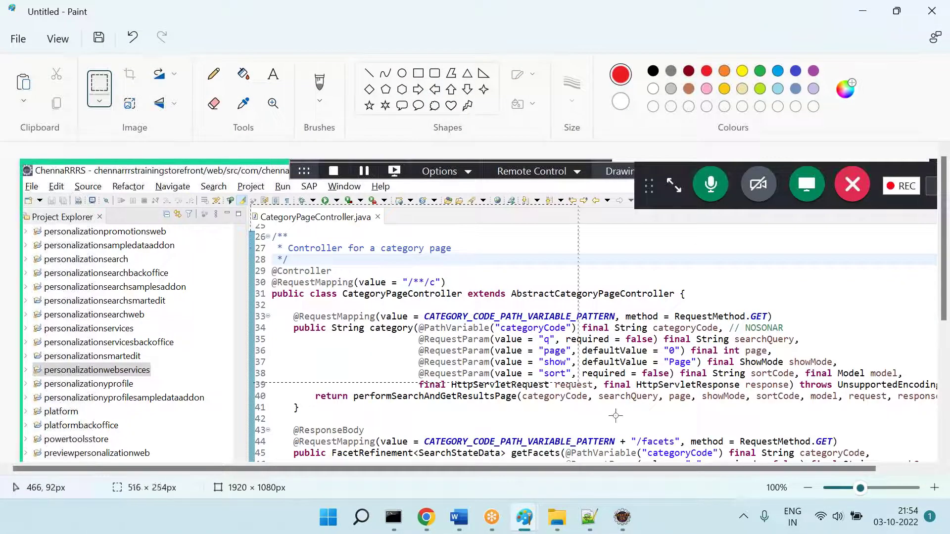
pyautogui.hotkey('ctrl', 'z')
pyautogui.hotkey('ctrl', 'v')
pyautogui.moveTo(344, 271); pyautogui.dragTo(889, 327)
pyautogui.click(510, 291)
# Step: Add a red arrow, box the URL's /c part in red and link it to the /**/c mapping
pyautogui.click(433, 89)
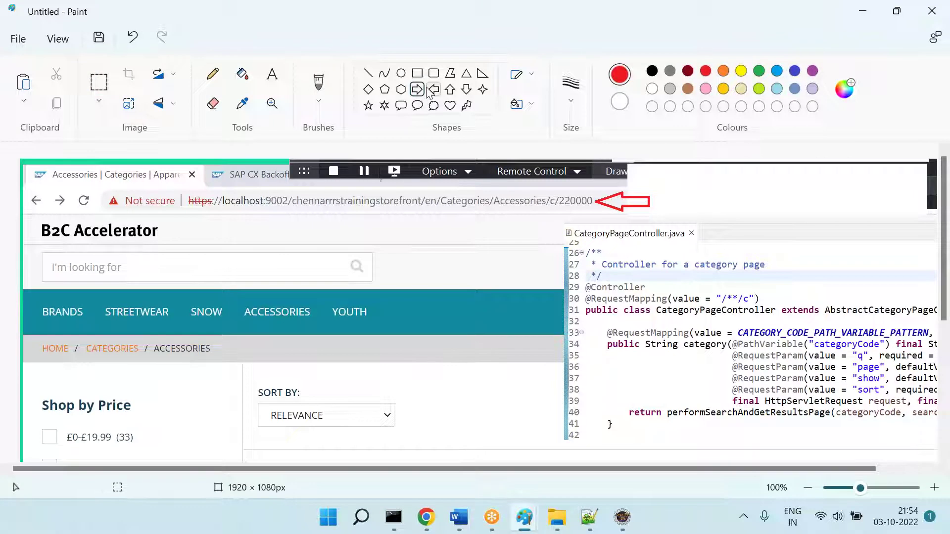
pyautogui.moveTo(398, 389); pyautogui.dragTo(472, 424)
pyautogui.moveTo(559, 470); pyautogui.dragTo(611, 514)
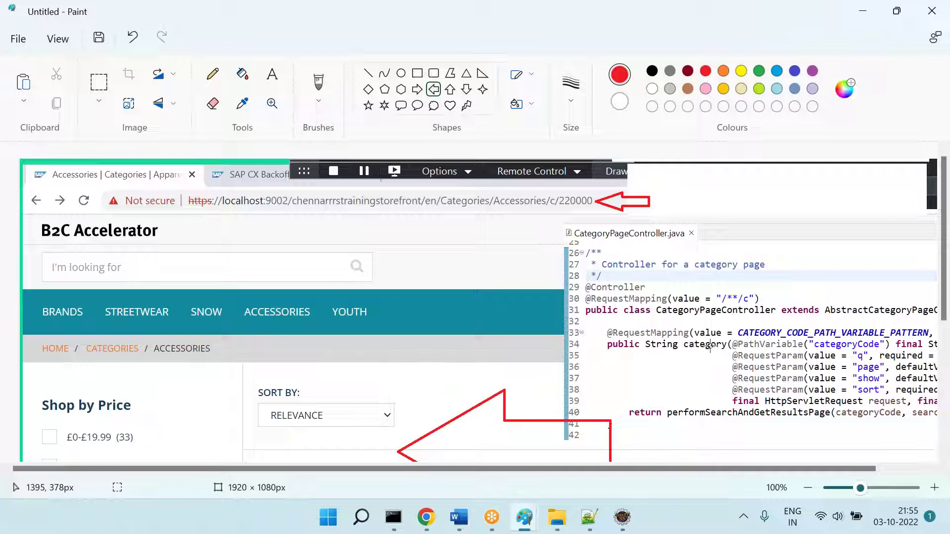
pyautogui.click(434, 74)
pyautogui.moveTo(546, 208); pyautogui.dragTo(556, 216)
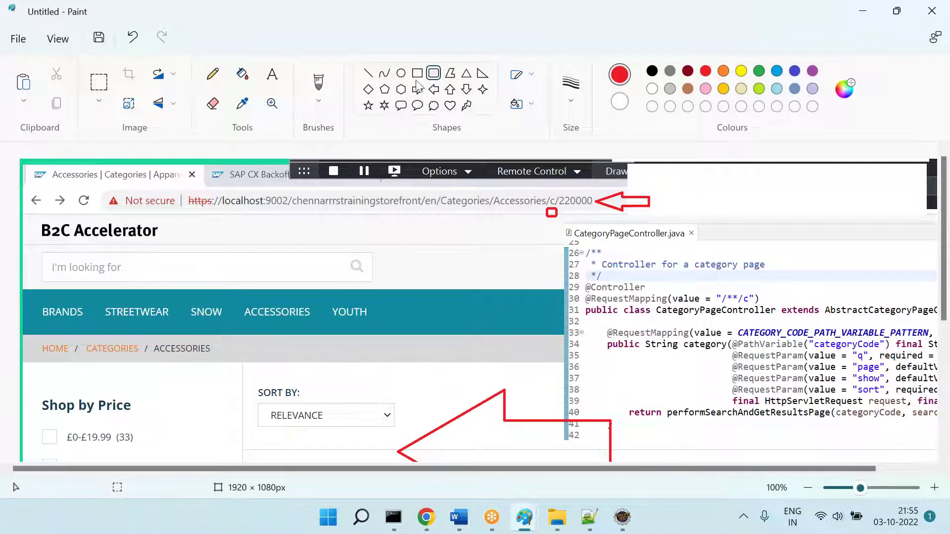
pyautogui.click(366, 74)
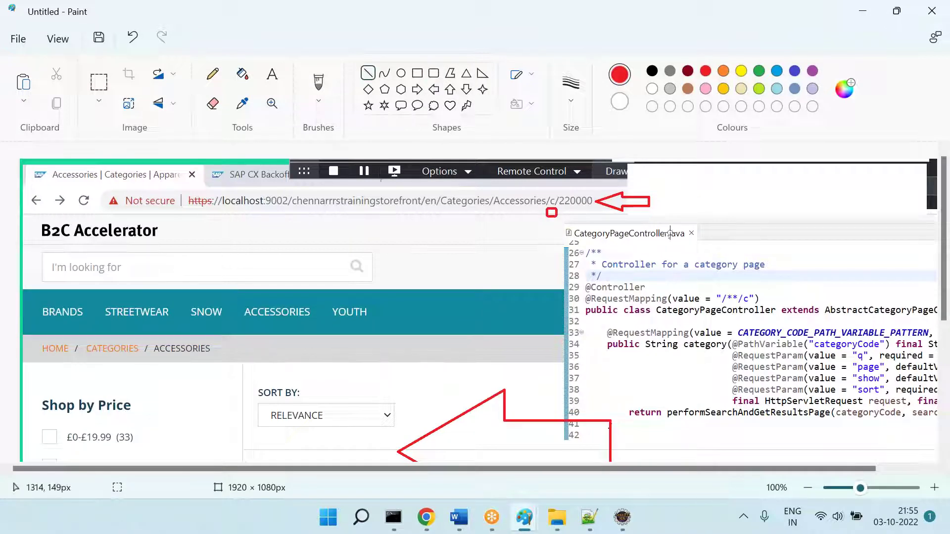
pyautogui.moveTo(746, 291)
pyautogui.mouseDown()
pyautogui.moveTo(595, 218)
pyautogui.moveTo(559, 216)
pyautogui.mouseUp()
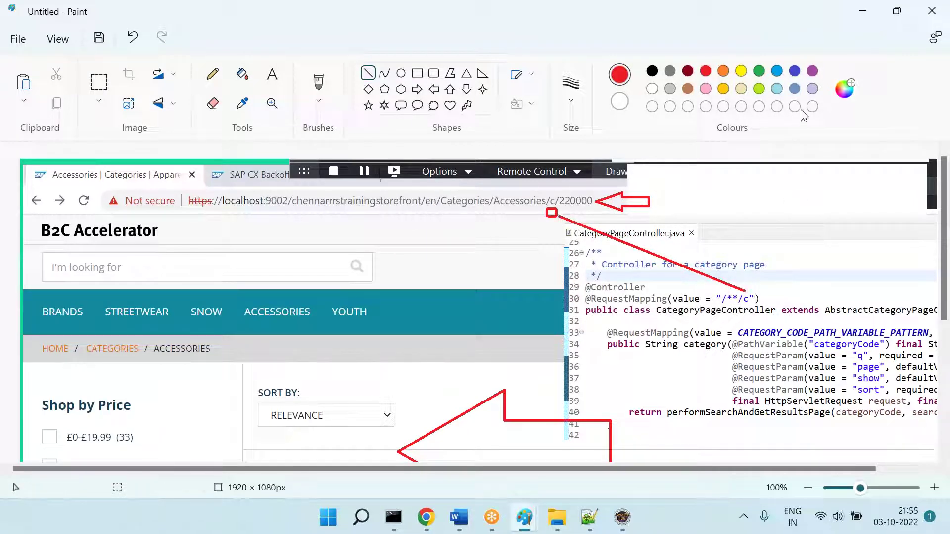
# Step: Underline Categories/Accessories in green, connect it to the code, and select the annotated area
pyautogui.click(759, 71)
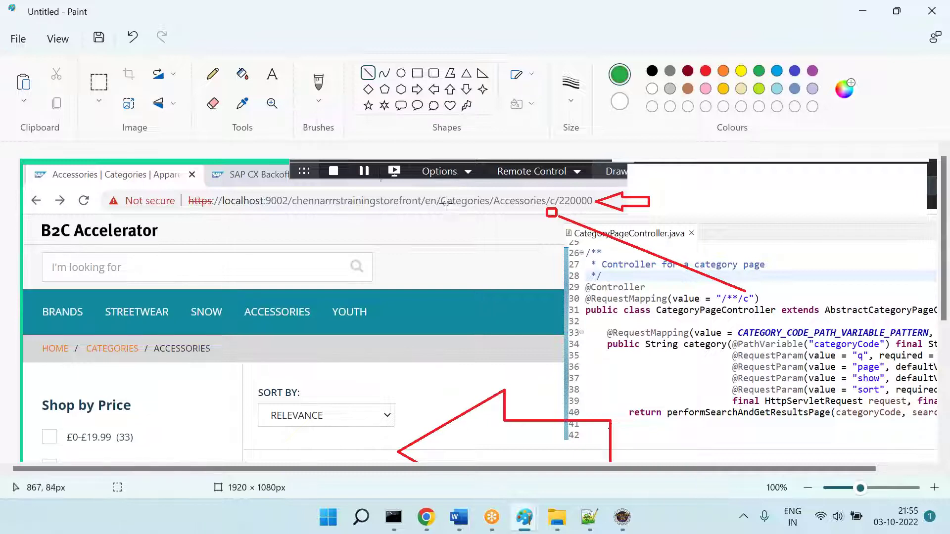
pyautogui.moveTo(437, 212); pyautogui.dragTo(536, 212)
pyautogui.moveTo(731, 293); pyautogui.dragTo(494, 216)
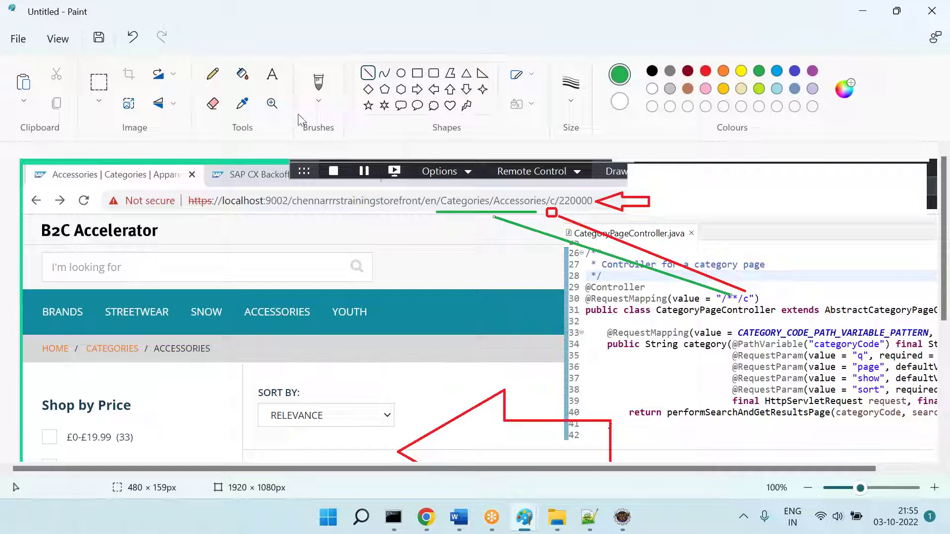
pyautogui.click(99, 84)
pyautogui.moveTo(24, 189)
pyautogui.mouseDown()
pyautogui.moveTo(370, 251)
pyautogui.moveTo(918, 495)
pyautogui.moveTo(906, 485)
pyautogui.moveTo(942, 529)
pyautogui.mouseUp()
# Step: Cut the annotated area and paste it into Word on a new line after '====' without the auto border
pyautogui.press('Delete')
pyautogui.hotkey('ctrl', 'z')
pyautogui.click(465, 518)
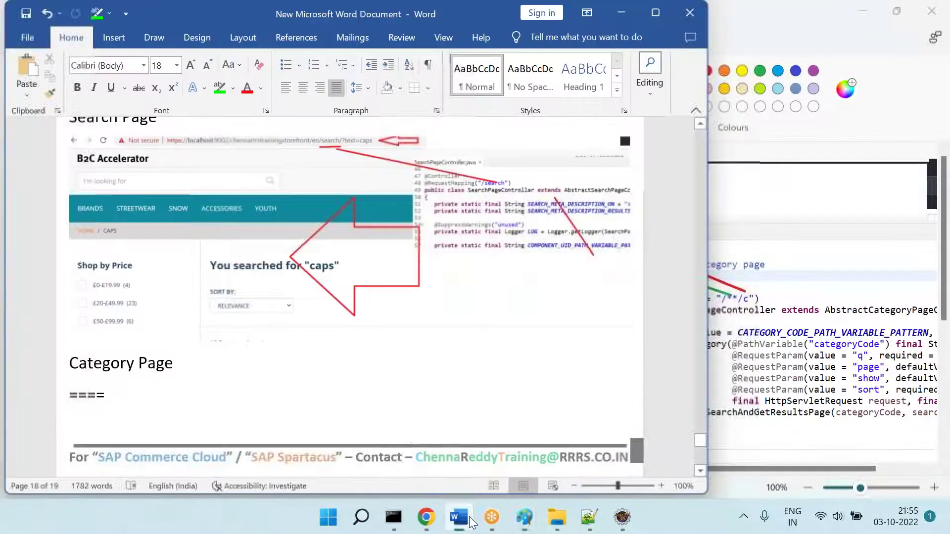
pyautogui.scroll(-3, 400, 457)
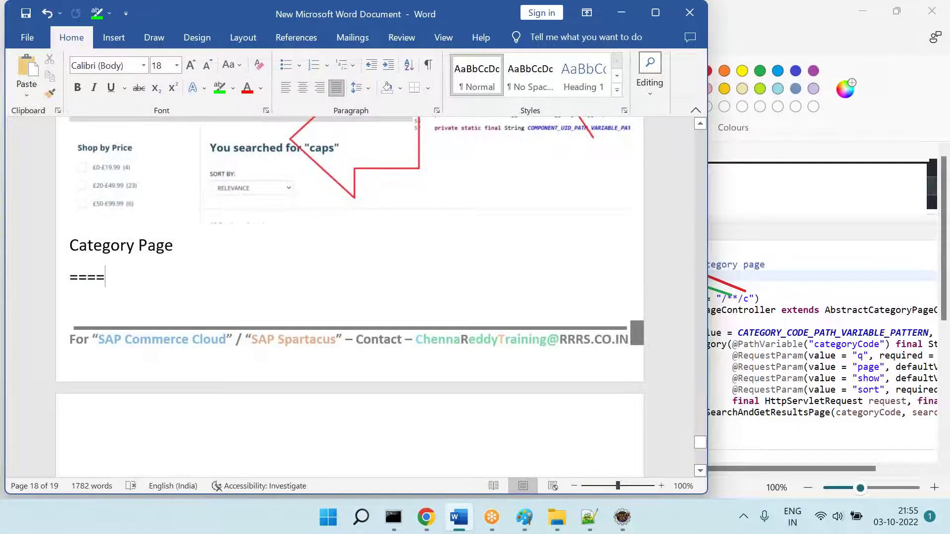
pyautogui.press('Return')
pyautogui.hotkey('ctrl', 'z')
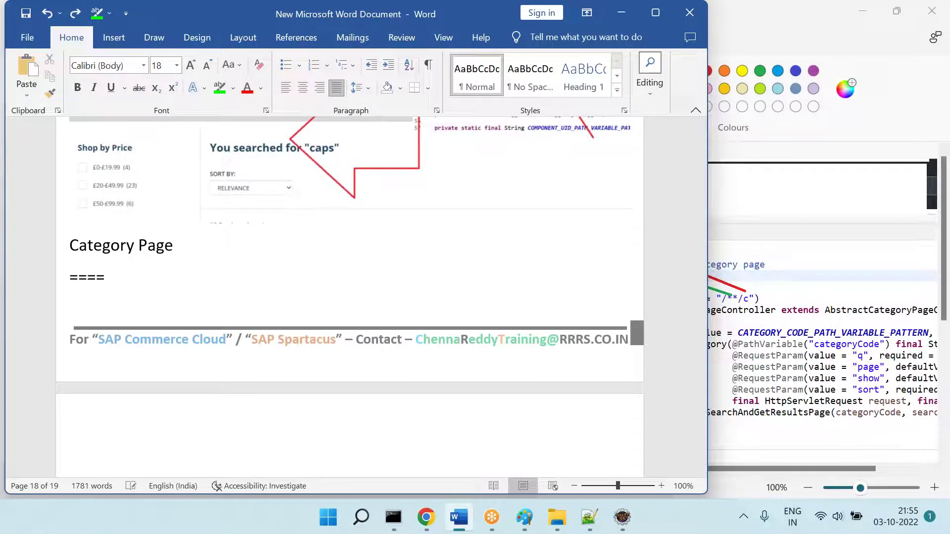
pyautogui.hotkey('ctrl', 'v')
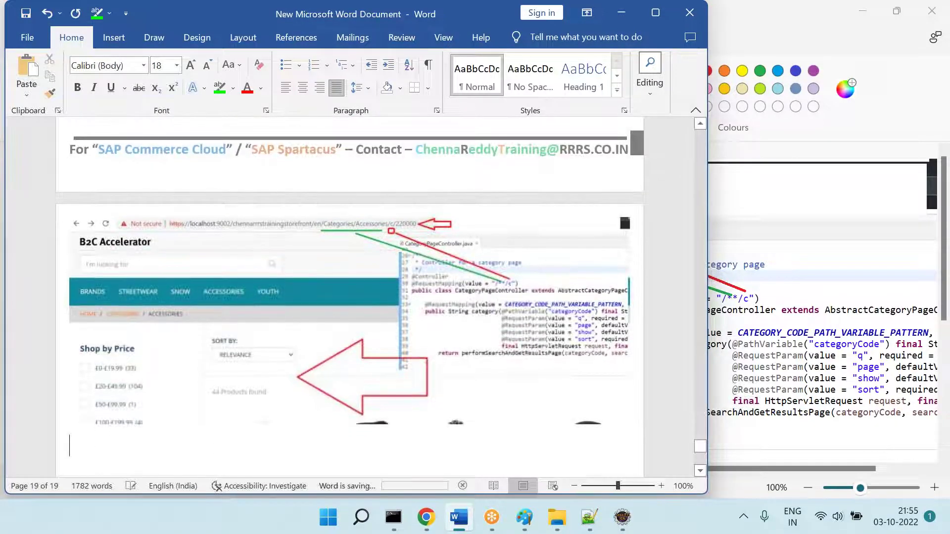
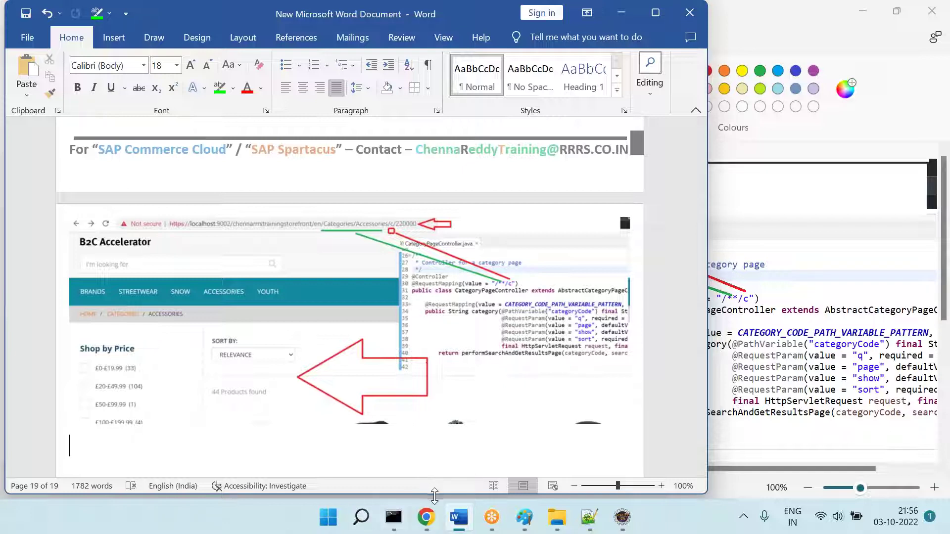
# Step: Open the black Easy Beanie product page from the storefront's Accessories listing in Chrome
pyautogui.click(426, 517)
pyautogui.click(480, 405)
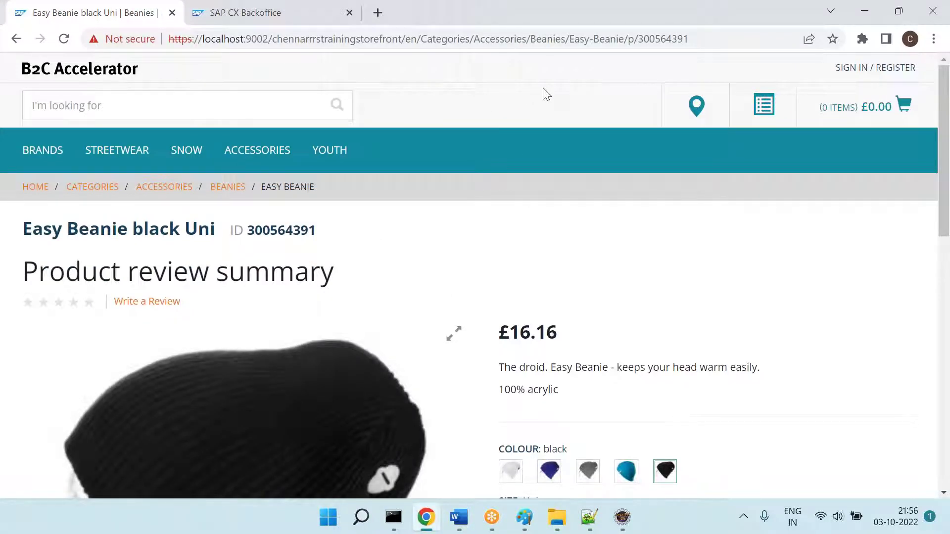
# Step: Screenshot the Easy Beanie page with its full URL, then reopen and reload it
pyautogui.click(566, 40)
pyautogui.click(690, 39)
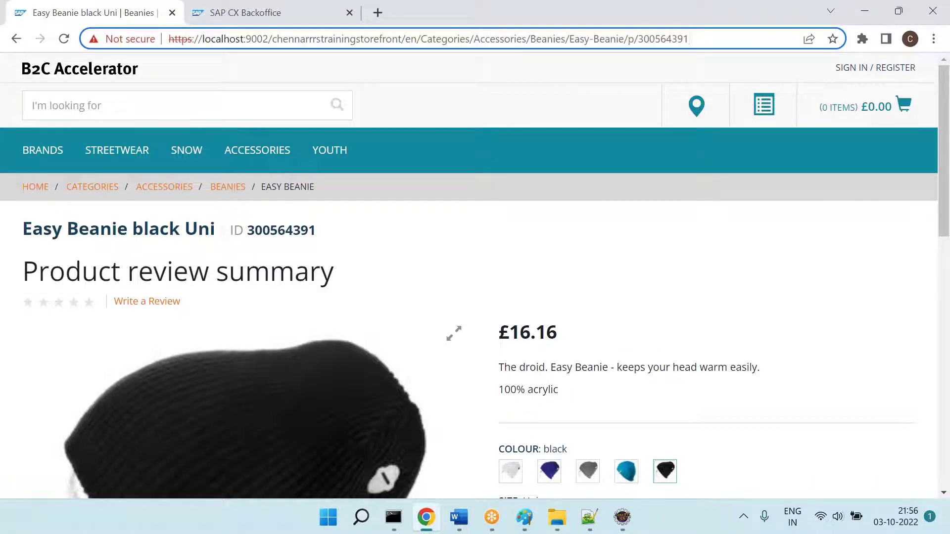
pyautogui.hotkey('alt', 'Tab')
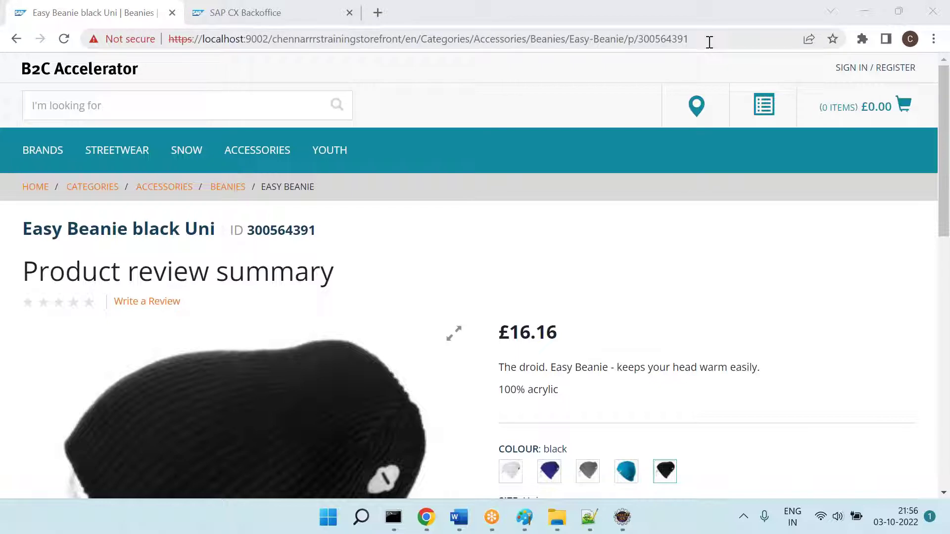
pyautogui.click(16, 39)
pyautogui.click(493, 405)
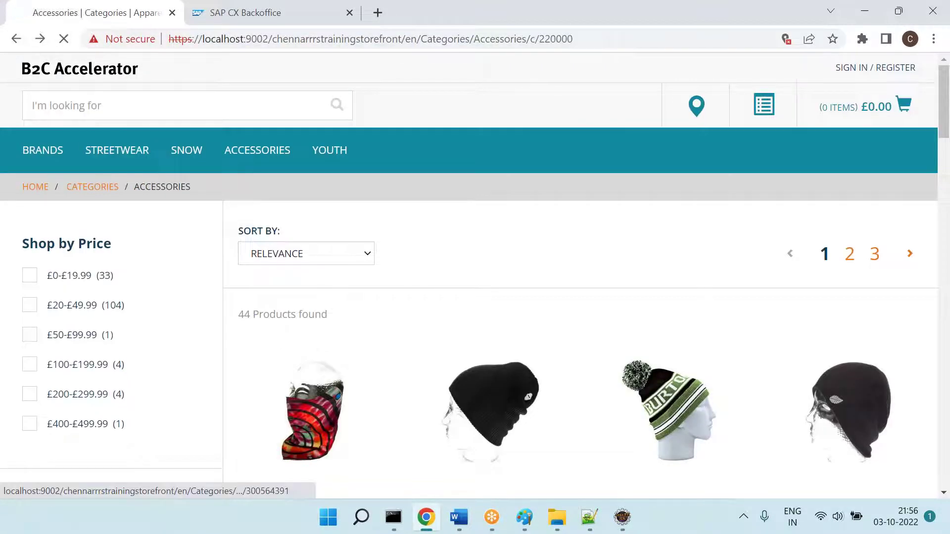
pyautogui.click(716, 37)
pyautogui.press('Return')
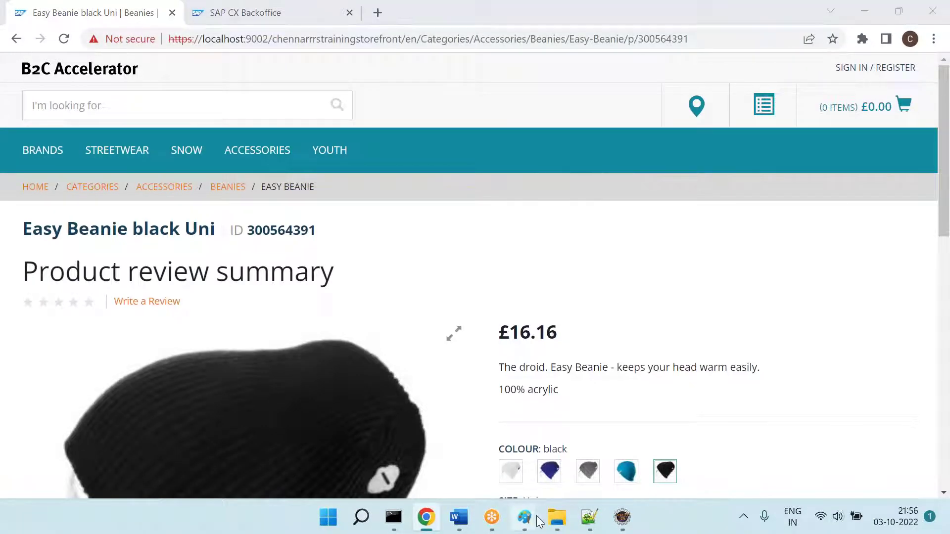
# Step: Paste the product page screenshot into Paint and draw a left arrow beside the URL's end
pyautogui.moveTo(524, 517)
pyautogui.click(510, 460)
pyautogui.hotkey('ctrl', 'v')
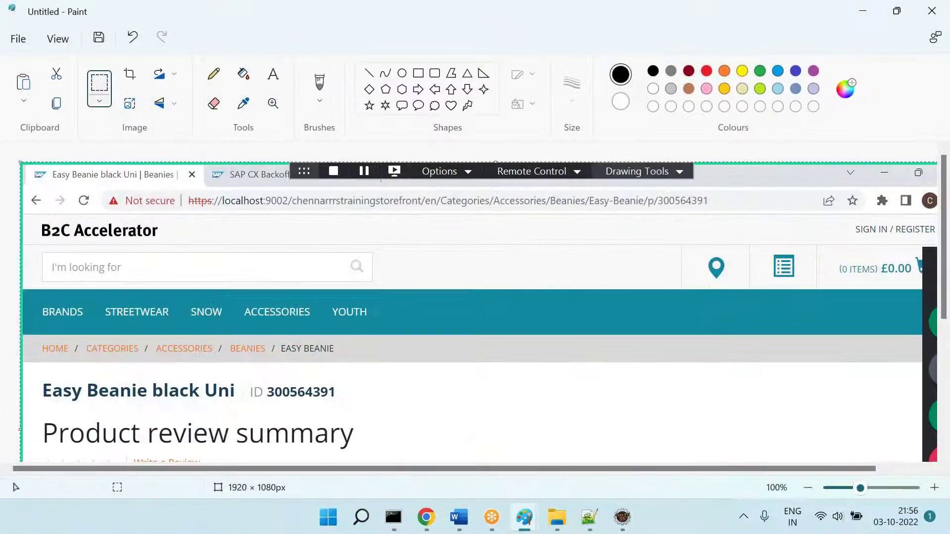
pyautogui.click(434, 89)
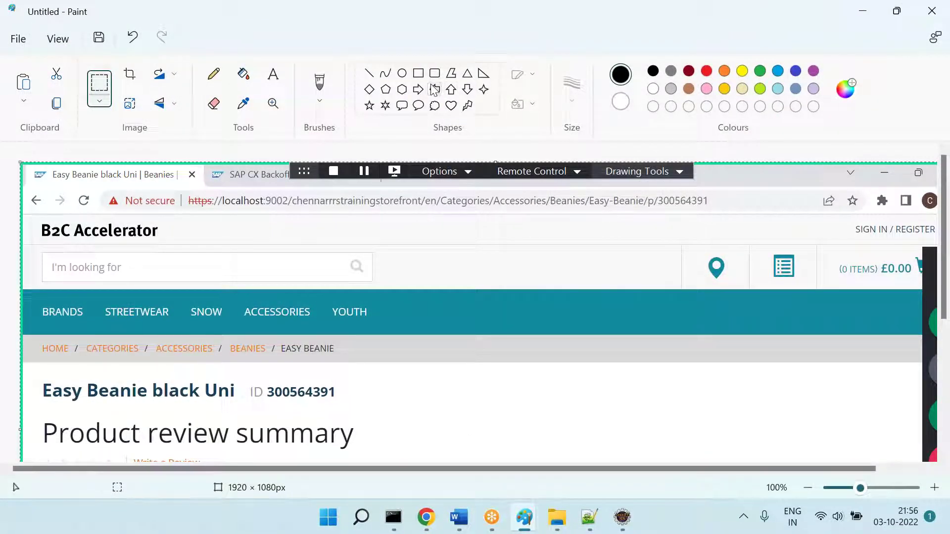
pyautogui.moveTo(715, 183); pyautogui.dragTo(769, 214)
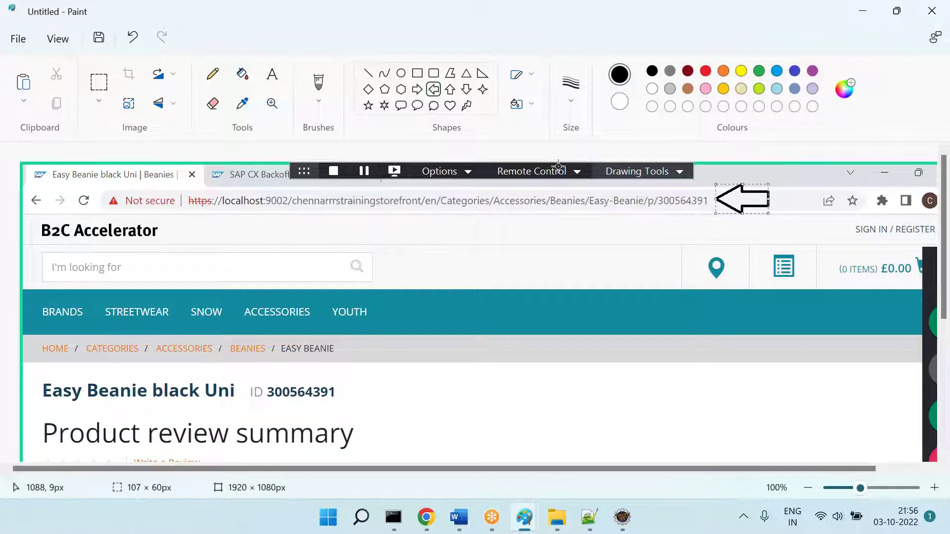
# Step: Scroll down the Easy Beanie product page in Chrome, then return to the annotated screenshot
pyautogui.click(426, 517)
pyautogui.scroll(-4, 331, 363)
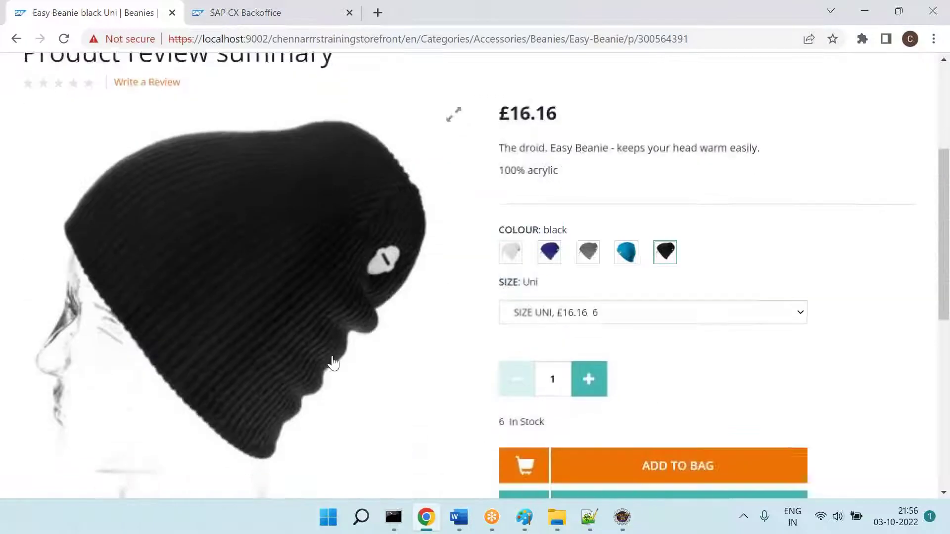
pyautogui.scroll(-1, 333, 363)
pyautogui.hotkey('alt', 'Tab')
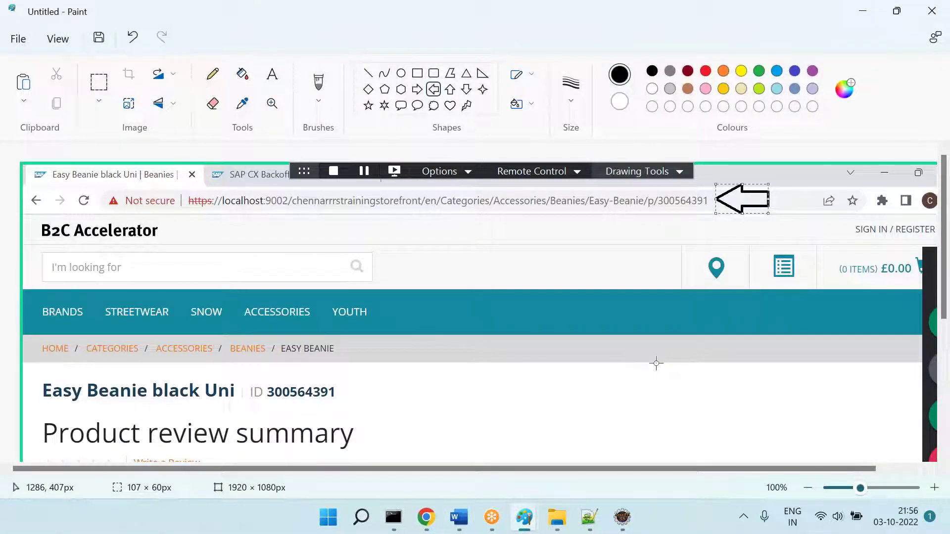
# Step: Start a 'Product Page' heading on a new line below the image in the Word notes
pyautogui.click(460, 517)
pyautogui.press('Return')
pyautogui.press('Return')
pyautogui.write('Product Page ===')
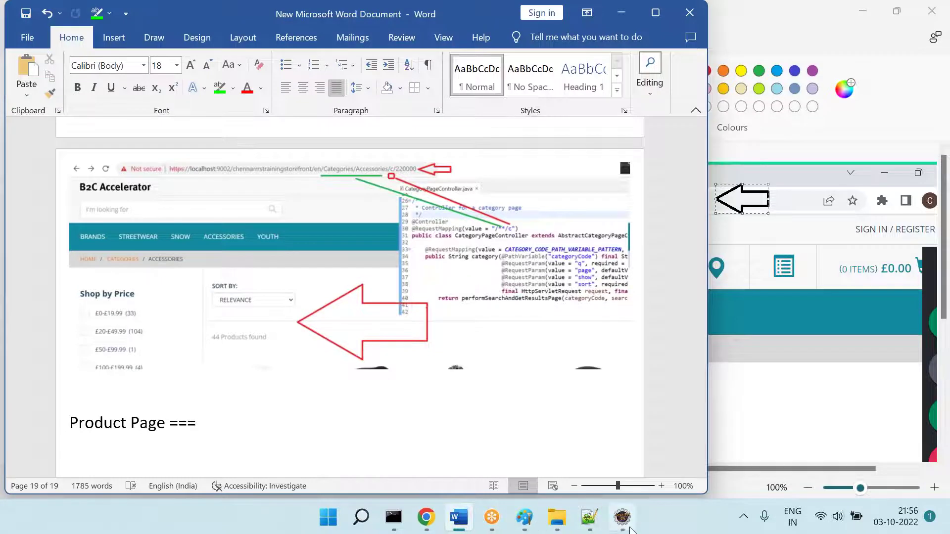
pyautogui.click(622, 517)
# Step: Close CategoryPageController.java and open the storefront's ProductPageController.java by searching 'product*controller.ja'
pyautogui.click(358, 55)
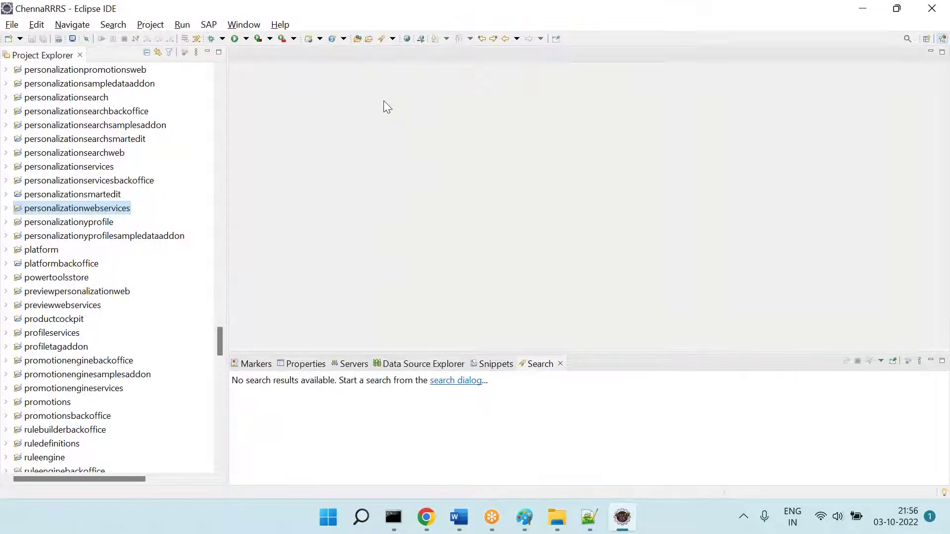
pyautogui.hotkey('ctrl', 'shift', 'r')
pyautogui.write('produc')
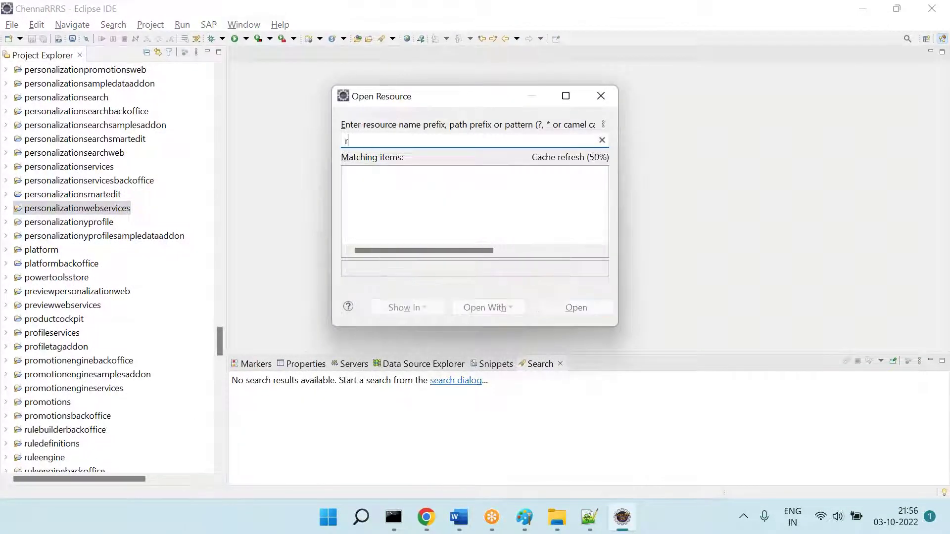
pyautogui.write('t*co')
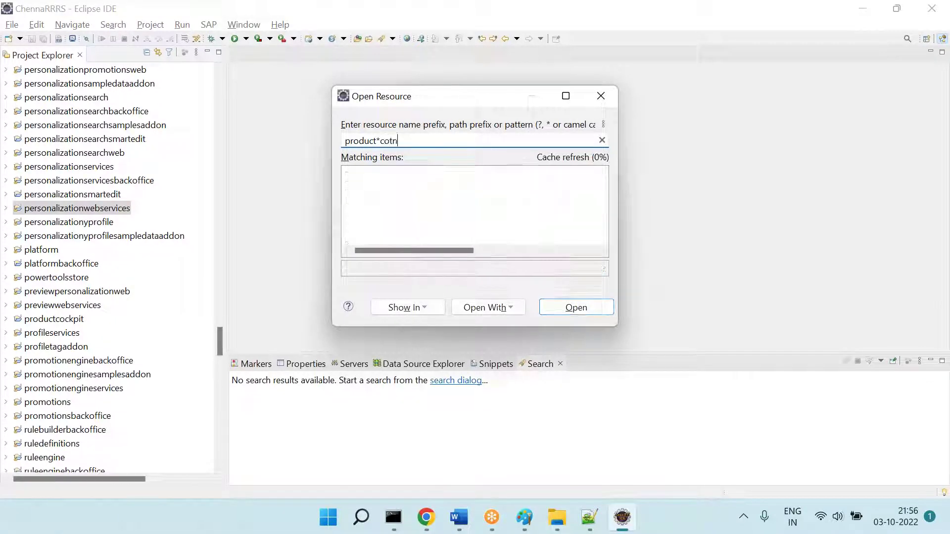
pyautogui.write('ntroller.ja')
pyautogui.press('Down')
pyautogui.press('Down')
pyautogui.press('Down')
pyautogui.press('Down')
pyautogui.press('Down')
pyautogui.press('Down')
pyautogui.press('Down')
pyautogui.press('Down')
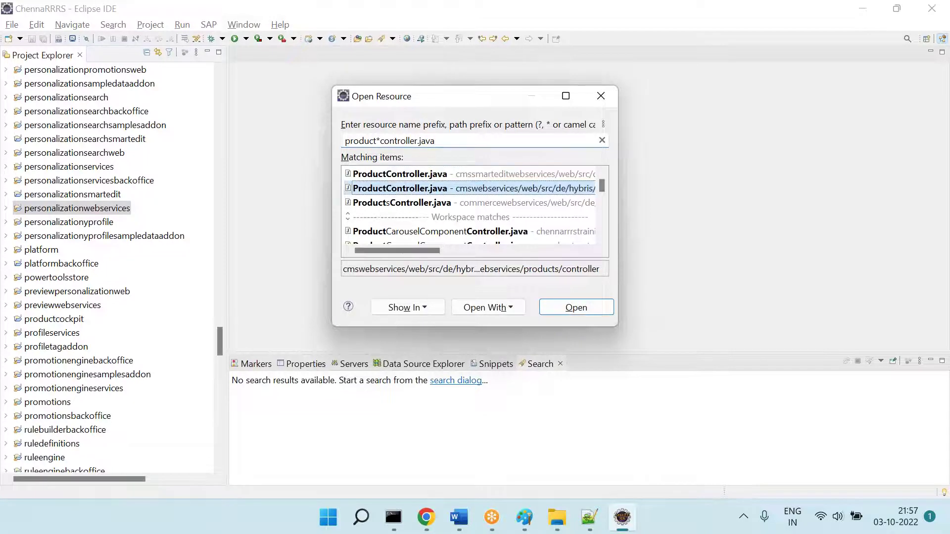
pyautogui.press('Down')
pyautogui.press('Down')
pyautogui.press('Down')
pyautogui.press('Down')
pyautogui.press('Down')
pyautogui.press('Down')
pyautogui.press('Down')
pyautogui.press('Down')
pyautogui.press('Down')
pyautogui.press('Down')
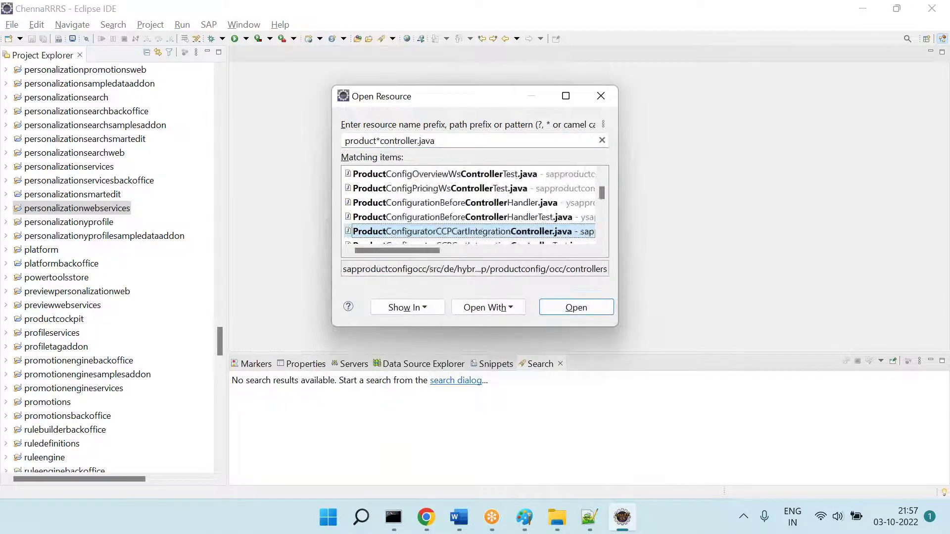
pyautogui.press('Down')
pyautogui.press('Down')
pyautogui.press('Down')
pyautogui.press('Down')
pyautogui.press('Down')
pyautogui.press('Down')
pyautogui.press('Down')
pyautogui.press('Down')
pyautogui.press('Down')
pyautogui.press('Down')
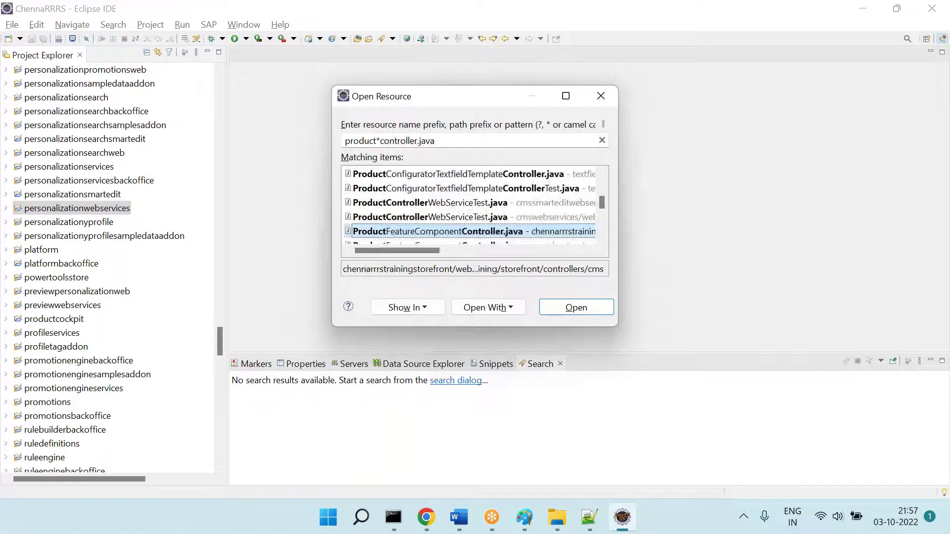
pyautogui.press('Down')
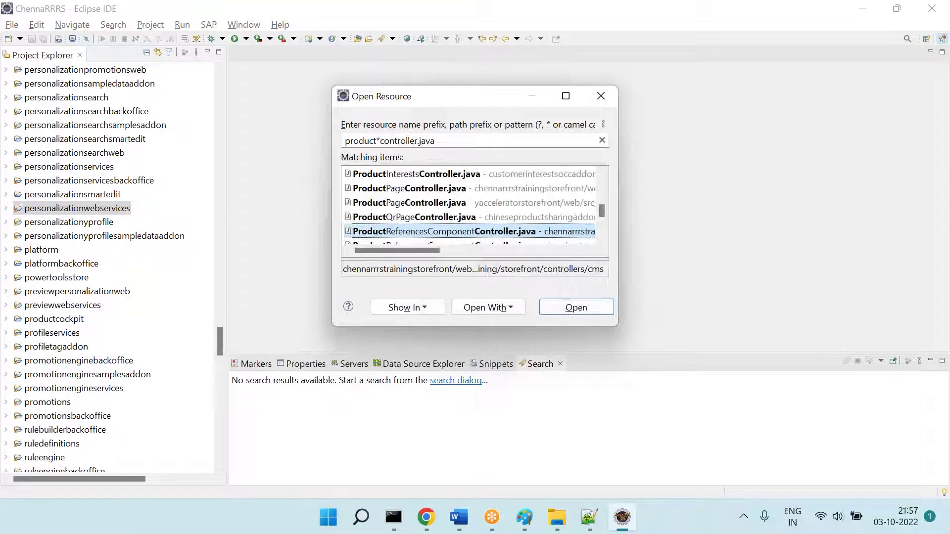
pyautogui.press('Up')
pyautogui.press('Up')
pyautogui.press('Down')
pyautogui.press('Up')
pyautogui.press('Up')
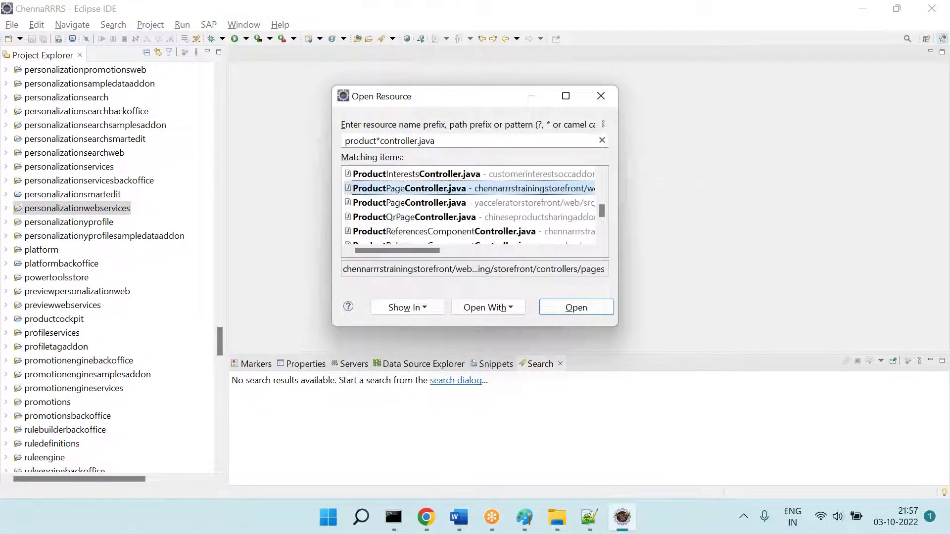
pyautogui.press('Return')
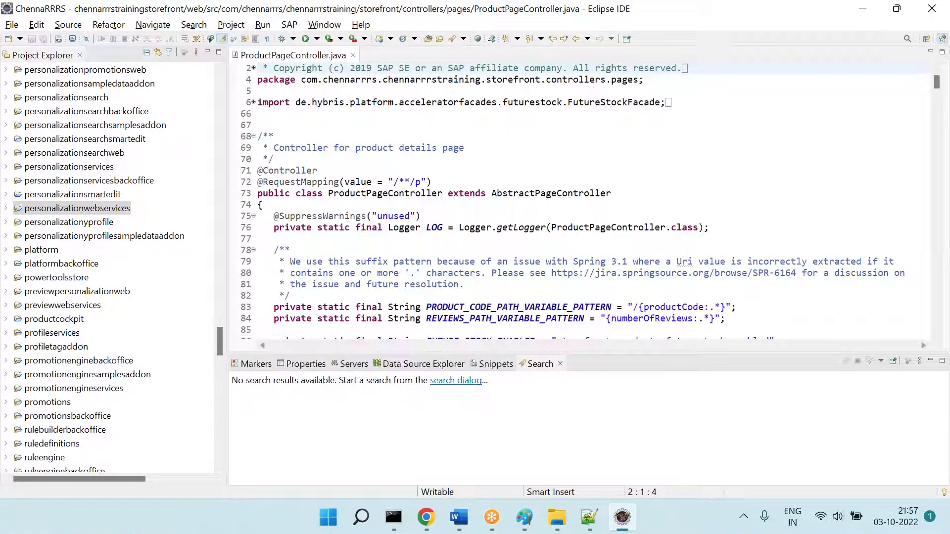
# Step: Scroll ProductPageController.java to show its /**/p request mapping
pyautogui.click(386, 113)
pyautogui.scroll(-2, 386, 136)
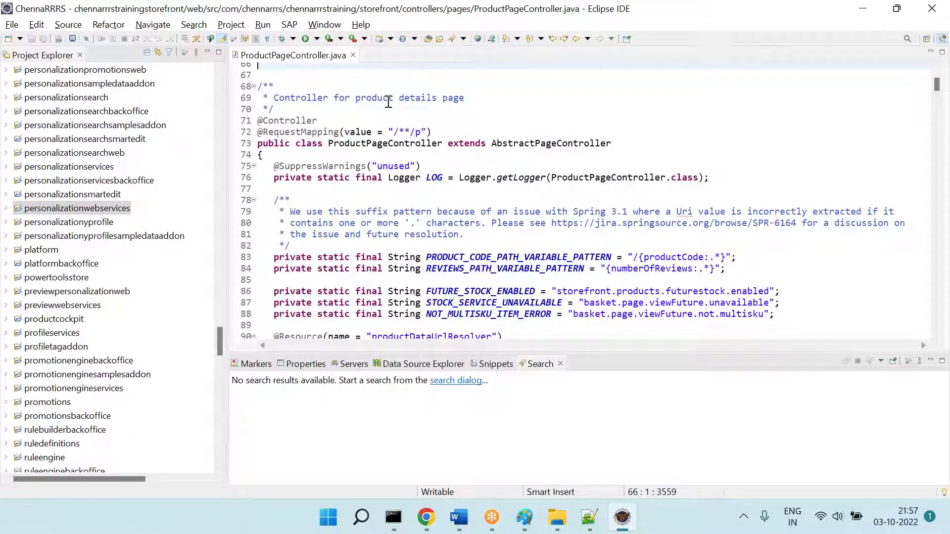
pyautogui.hotkey('alt', 'Tab')
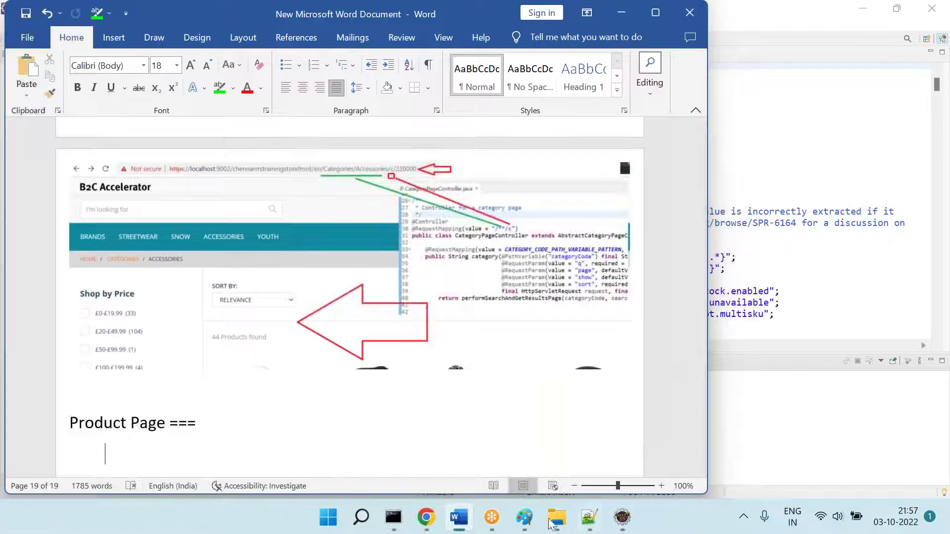
# Step: Paste the Eclipse screenshot into Paint and copy the controller code region
pyautogui.moveTo(524, 521)
pyautogui.click(559, 453)
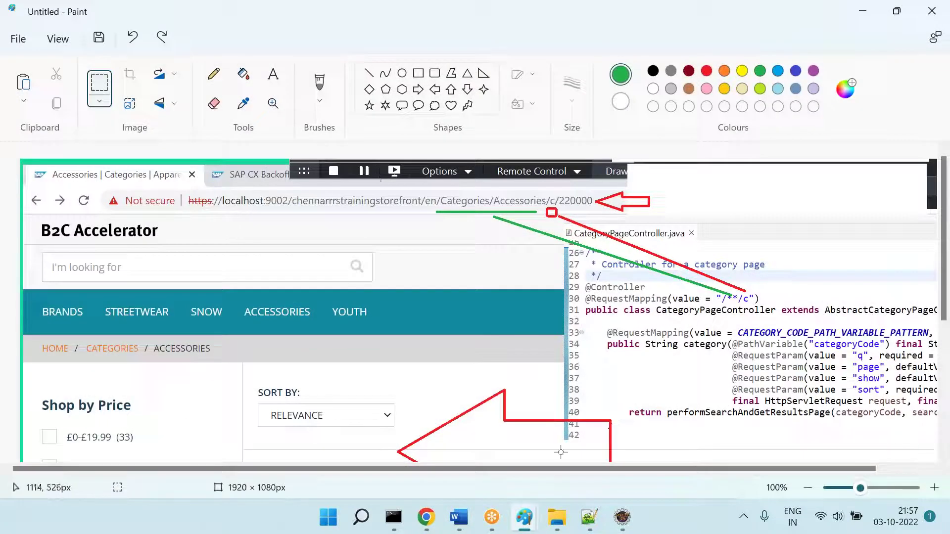
pyautogui.click(557, 517)
pyautogui.moveTo(525, 517)
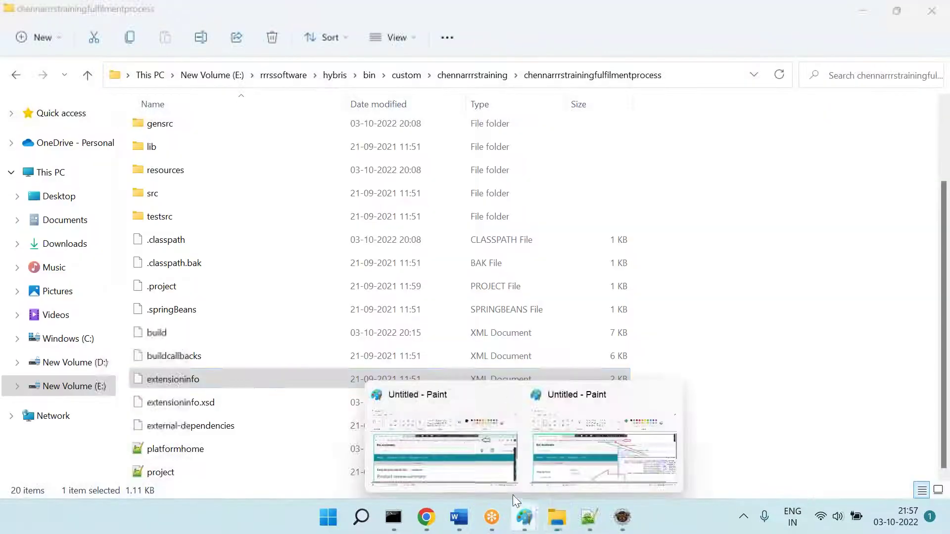
pyautogui.click(445, 445)
pyautogui.hotkey('ctrl', 'v')
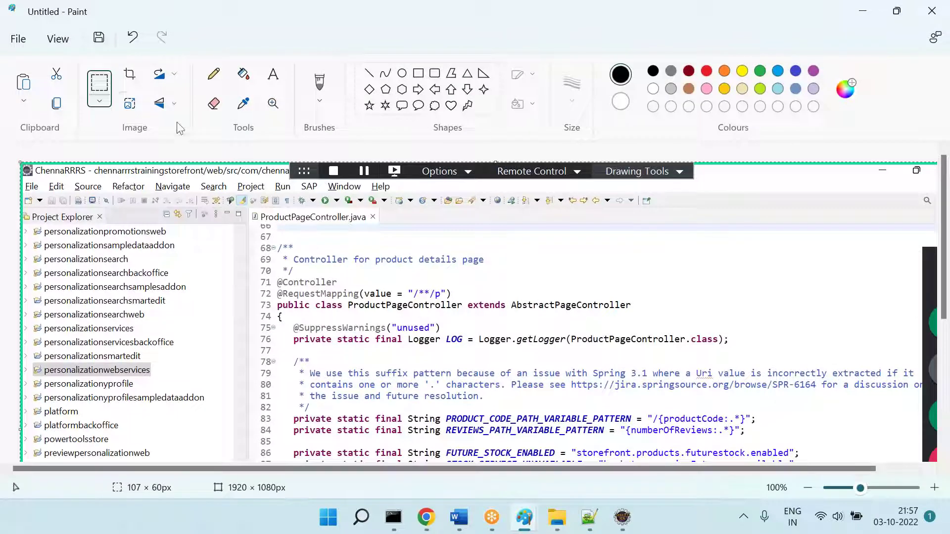
pyautogui.moveTo(251, 205); pyautogui.dragTo(758, 485)
pyautogui.hotkey('ctrl', 'c')
# Step: Place the ProductPageController code snippet on the right side of the Easy Beanie screenshot
pyautogui.hotkey('ctrl', 'v')
pyautogui.hotkey('ctrl', 'z')
pyautogui.hotkey('ctrl', 'z')
pyautogui.hotkey('ctrl', 'v')
pyautogui.moveTo(330, 277); pyautogui.dragTo(894, 343)
pyautogui.click(538, 251)
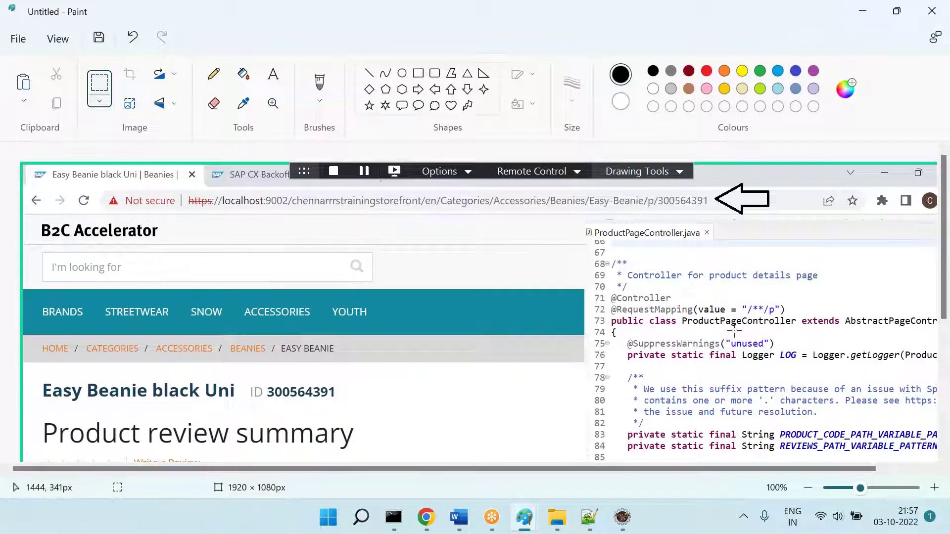
# Step: Underline the product URL and draw lines connecting it to the /**/p request mapping
pyautogui.click(368, 73)
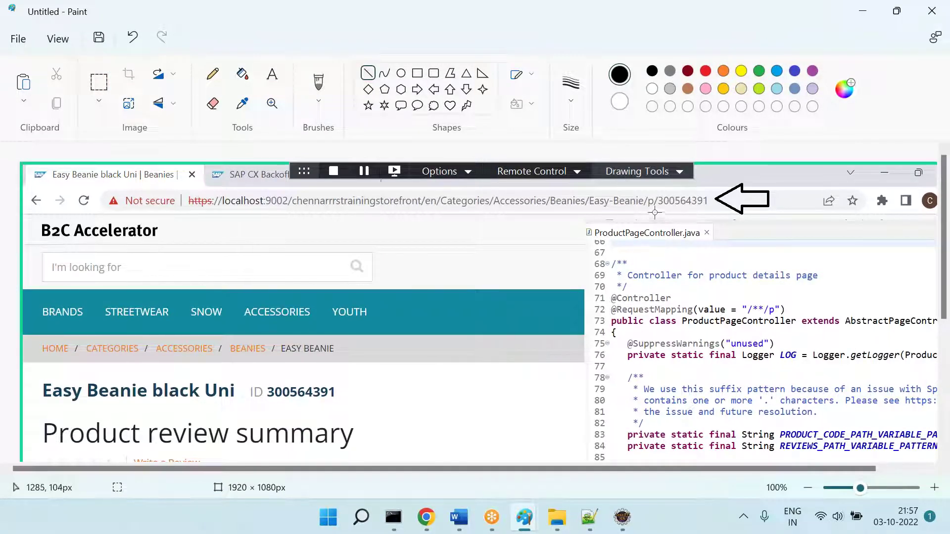
pyautogui.moveTo(652, 210); pyautogui.dragTo(769, 299)
pyautogui.click(792, 341)
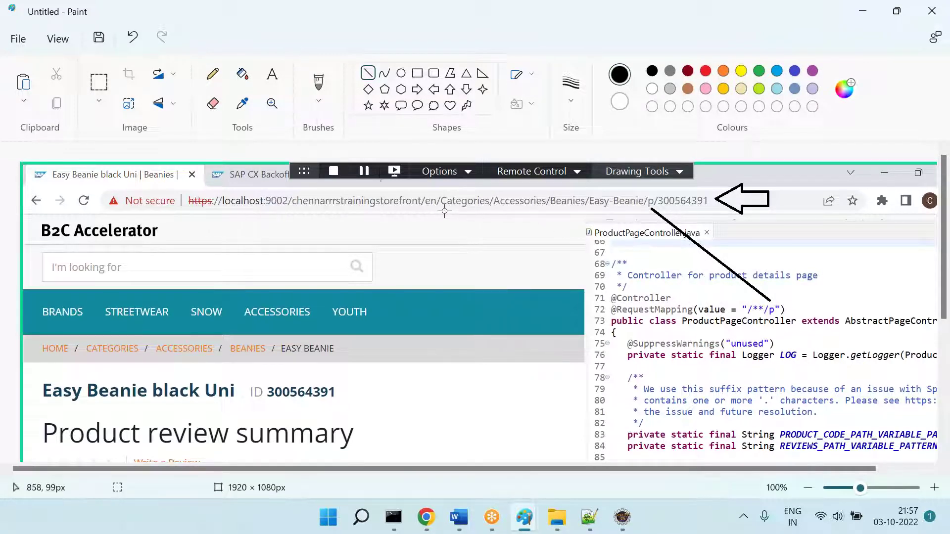
pyautogui.moveTo(446, 210); pyautogui.dragTo(553, 211)
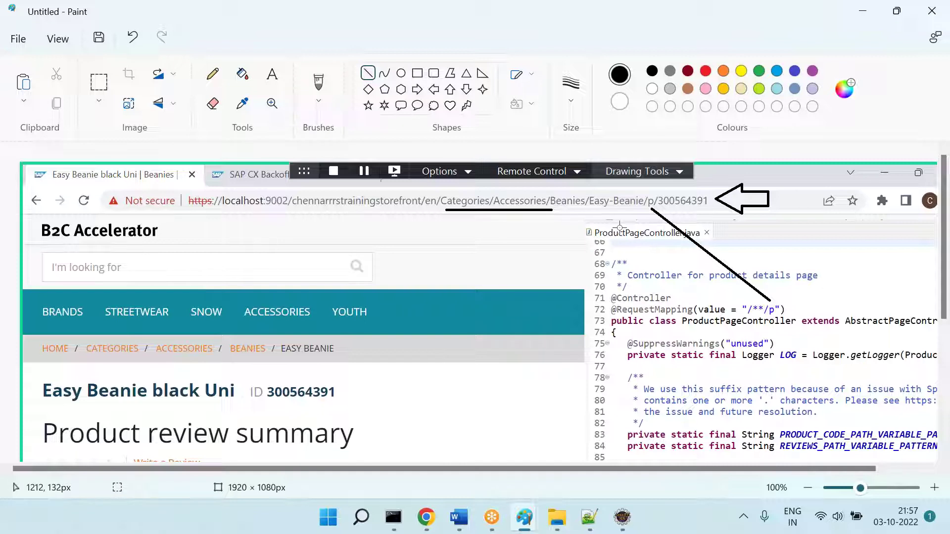
pyautogui.hotkey('ctrl', 'z')
pyautogui.moveTo(445, 214); pyautogui.dragTo(640, 213)
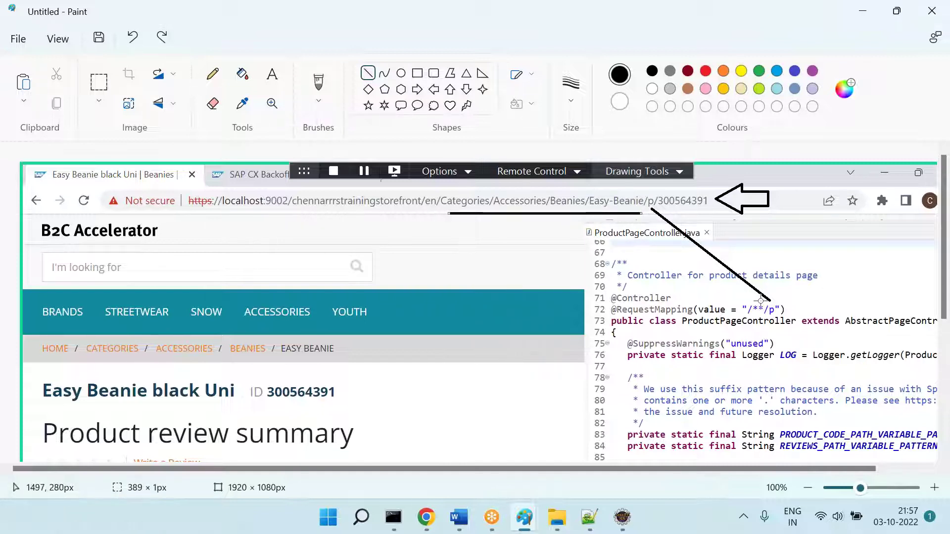
pyautogui.moveTo(757, 304)
pyautogui.mouseDown()
pyautogui.moveTo(643, 250)
pyautogui.moveTo(514, 216)
pyautogui.mouseUp()
pyautogui.click(469, 284)
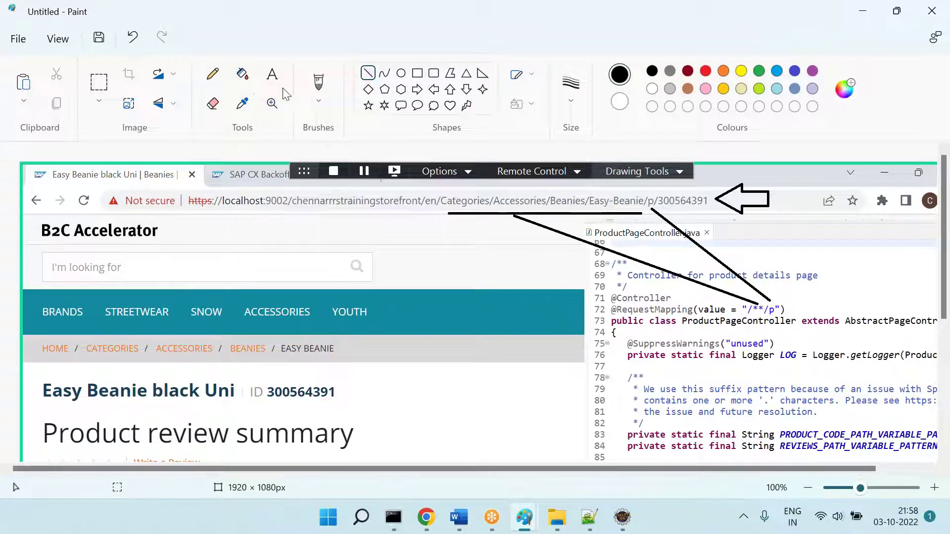
# Step: Add a left arrow at Product review summary and a down arrow across the controller code
pyautogui.click(433, 89)
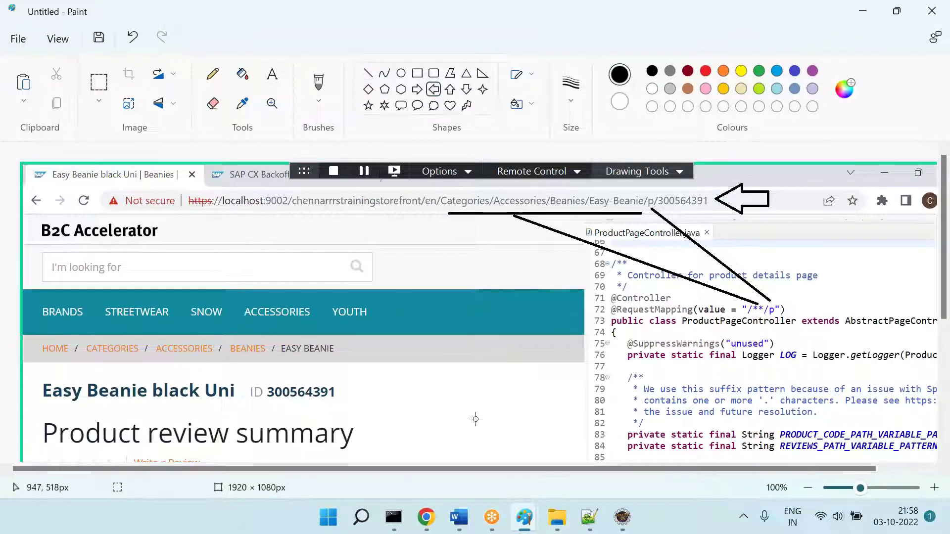
pyautogui.moveTo(440, 396)
pyautogui.mouseDown()
pyautogui.moveTo(577, 483)
pyautogui.moveTo(621, 498)
pyautogui.mouseUp()
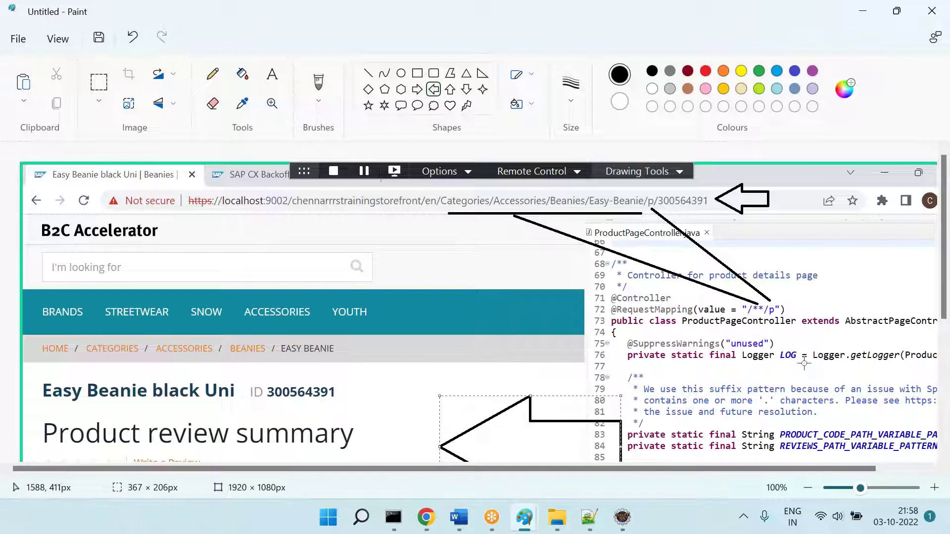
pyautogui.click(466, 89)
pyautogui.moveTo(746, 319); pyautogui.dragTo(804, 447)
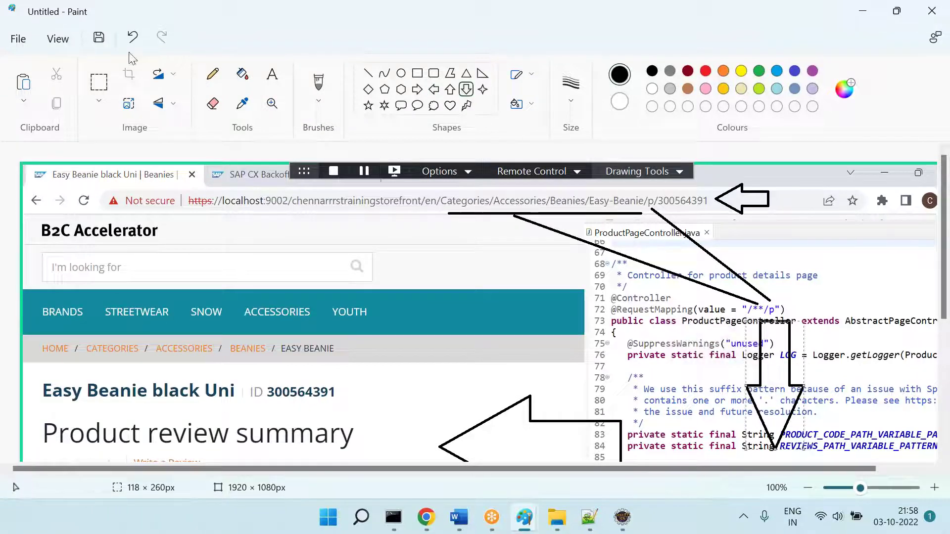
# Step: Cut the annotated composite from Paint and paste it into Word below Product Page
pyautogui.click(99, 83)
pyautogui.moveTo(26, 194)
pyautogui.mouseDown()
pyautogui.moveTo(569, 339)
pyautogui.moveTo(757, 427)
pyautogui.moveTo(918, 459)
pyautogui.moveTo(882, 490)
pyautogui.moveTo(907, 495)
pyautogui.mouseUp()
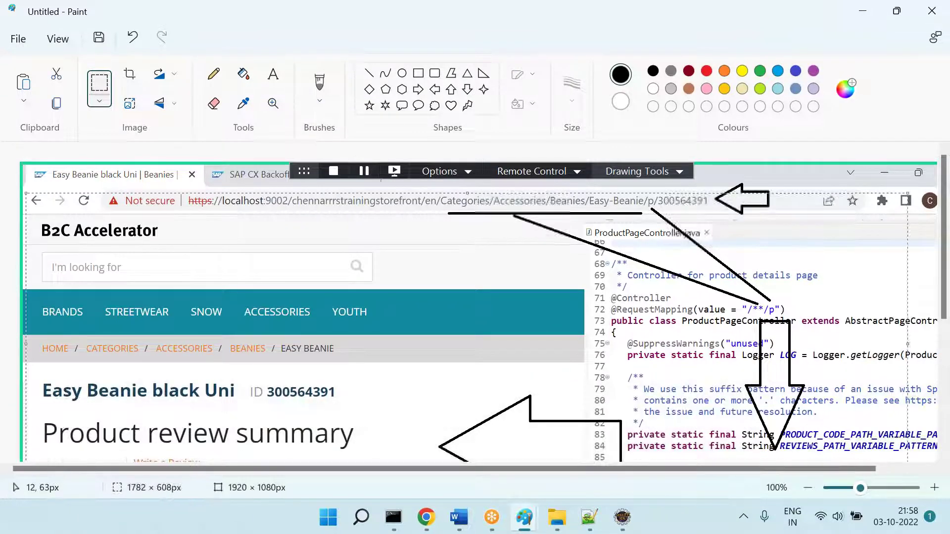
pyautogui.hotkey('ctrl', 'x')
pyautogui.click(459, 517)
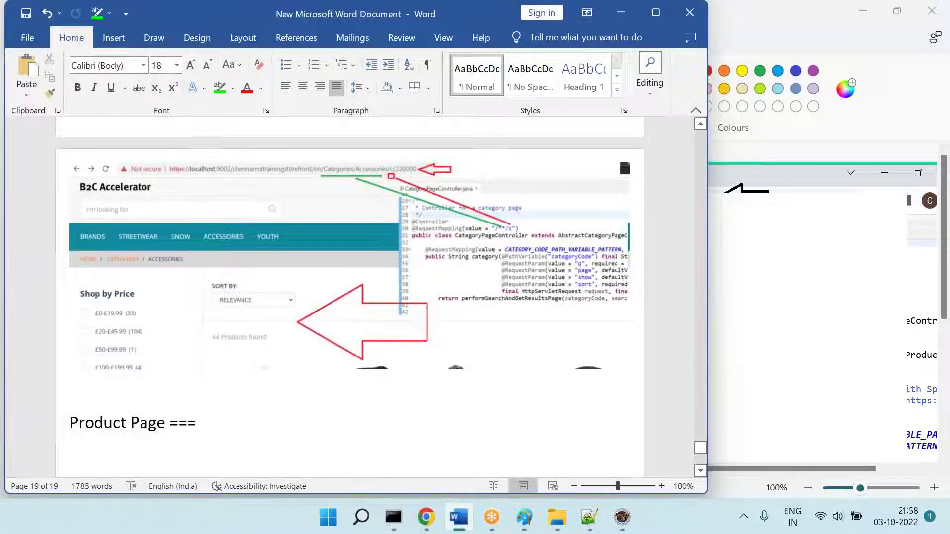
pyautogui.hotkey('ctrl', 'v')
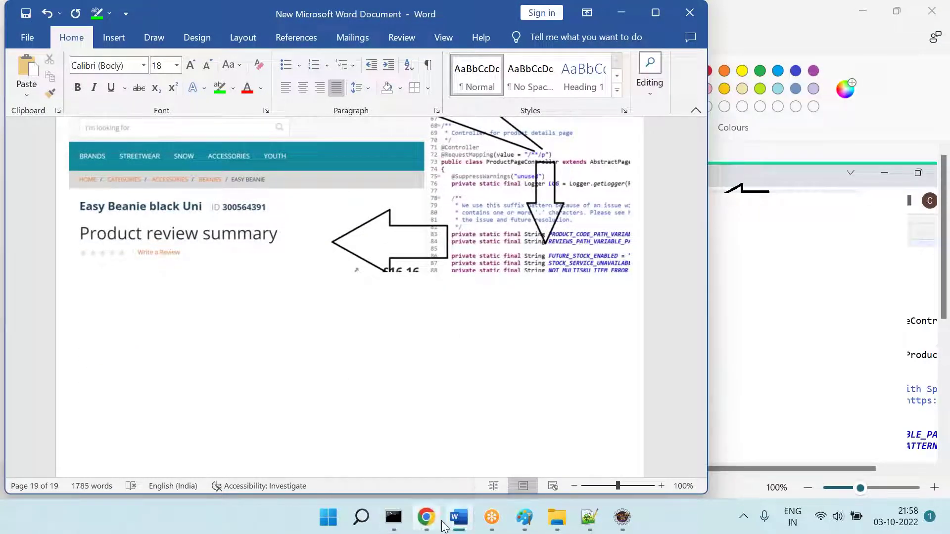
pyautogui.click(426, 517)
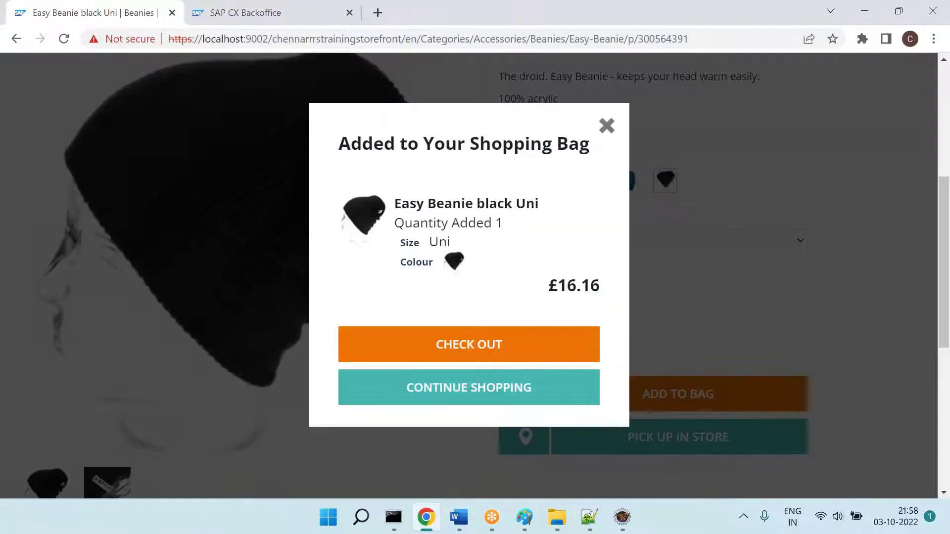
# Step: Check out the bagged Easy Beanie black Uni from the Added to Your Shopping Bag popup
pyautogui.click(519, 351)
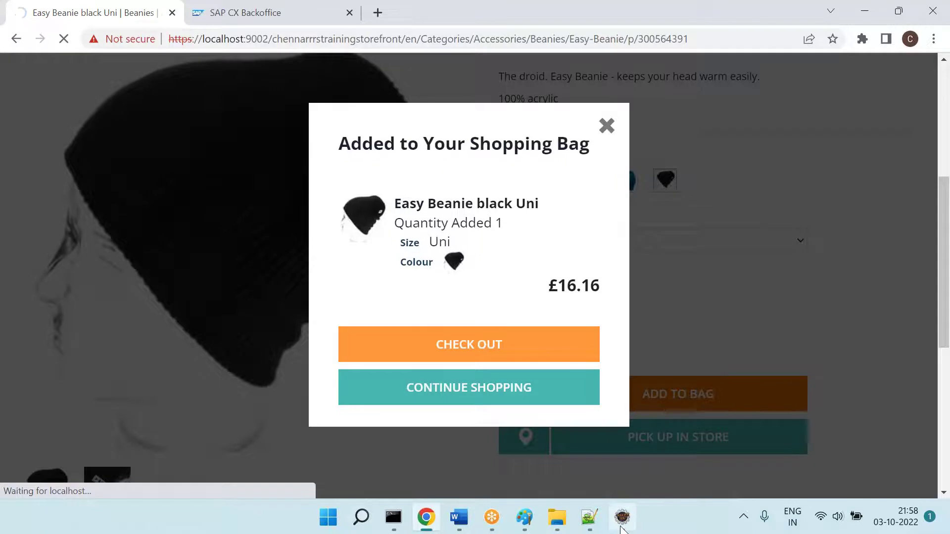
pyautogui.click(622, 517)
# Step: Find CartPageController.java with 'cartpageco' and open it to view its /cart mapping
pyautogui.click(519, 221)
pyautogui.hotkey('ctrl', 'shift', 'r')
pyautogui.write('cart')
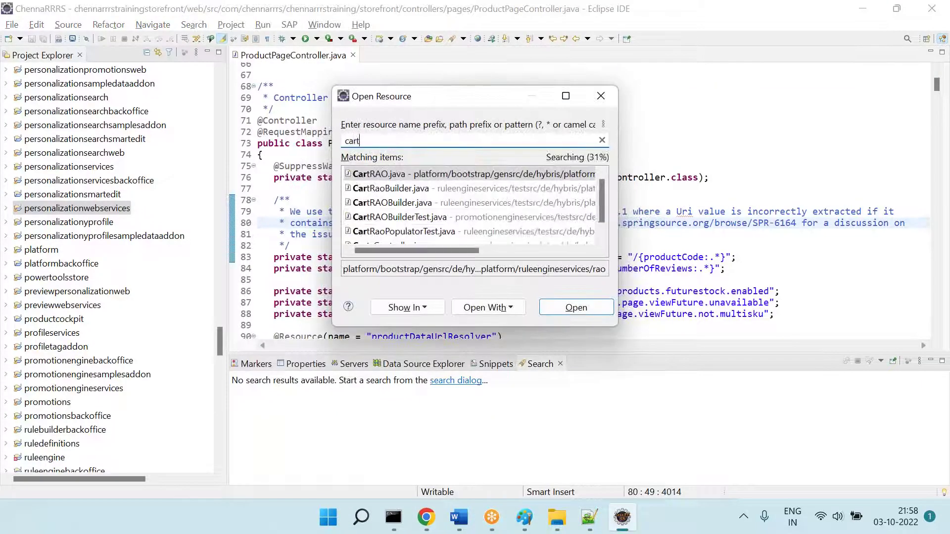
pyautogui.write('pagecon')
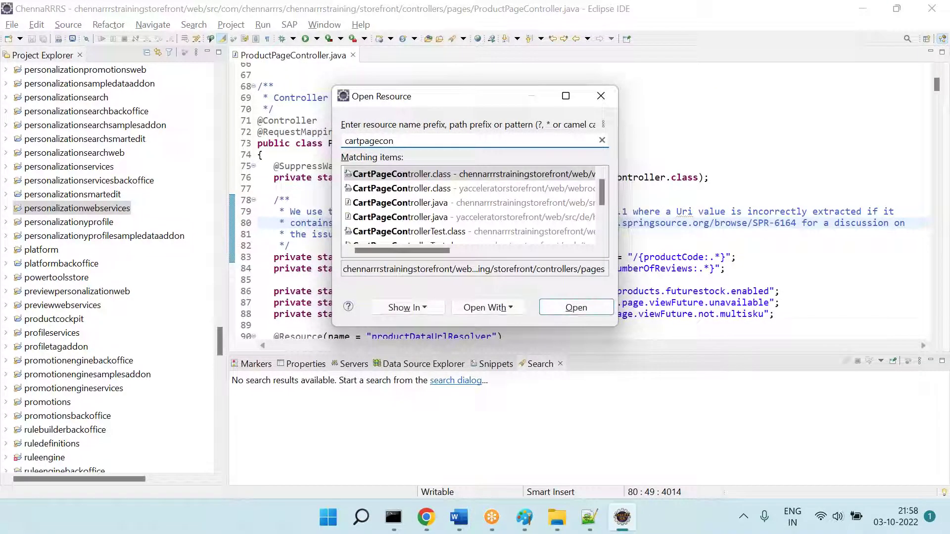
pyautogui.press('Down')
pyautogui.press('Down')
pyautogui.press('Return')
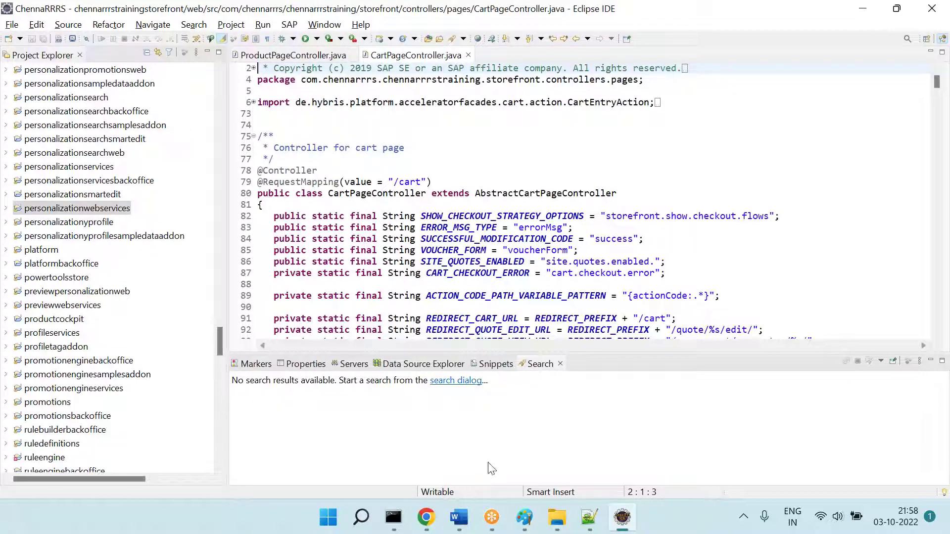
pyautogui.click(459, 518)
pyautogui.scroll(-3, 449, 374)
# Step: Type a Homepage row paired with HomePageController.java in a second column
pyautogui.write('Homepage')
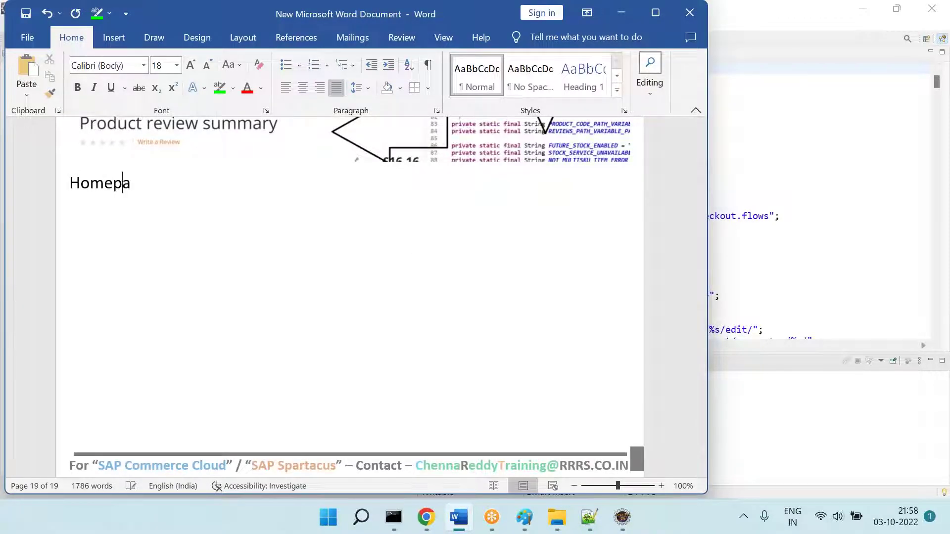
pyautogui.press('Tab')
pyautogui.press('Tab')
pyautogui.press('Tab')
pyautogui.write('HomepageCon')
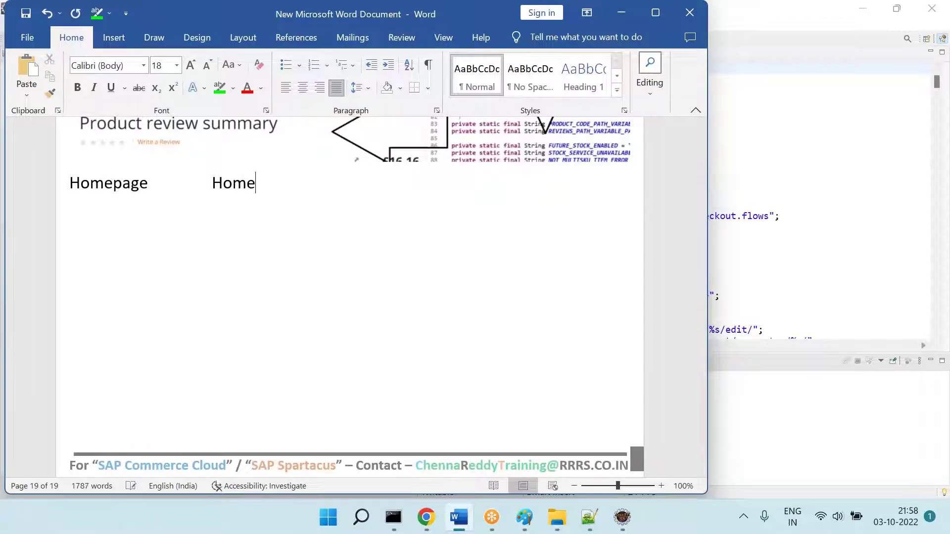
pyautogui.press('BackSpace')
pyautogui.press('BackSpace')
pyautogui.press('BackSpace')
pyautogui.press('BackSpace')
pyautogui.press('BackSpace')
pyautogui.press('BackSpace')
pyautogui.press('BackSpace')
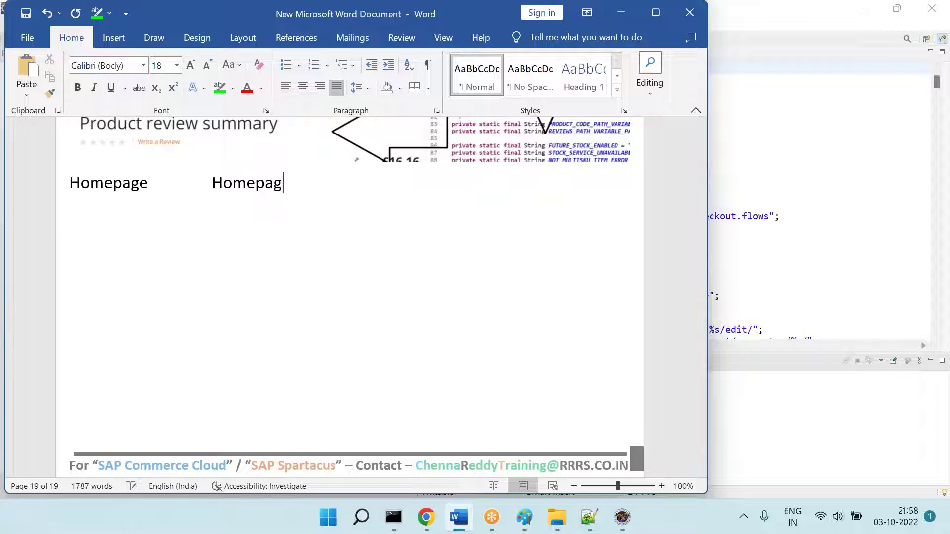
pyautogui.write('page')
pyautogui.press('BackSpace')
pyautogui.press('BackSpace')
pyautogui.press('BackSpace')
pyautogui.press('BackSpace')
pyautogui.write('page')
pyautogui.press('BackSpace')
pyautogui.press('BackSpace')
pyautogui.press('BackSpace')
# Step: Add Category Page with CategoryPageController.java and correct Homepage to Home Page
pyautogui.press('BackSpace')
pyautogui.write('PageController.j')
pyautogui.press('BackSpace')
pyautogui.write('.java')
pyautogui.press('Return')
pyautogui.write('Cateogry')
pyautogui.press('BackSpace')
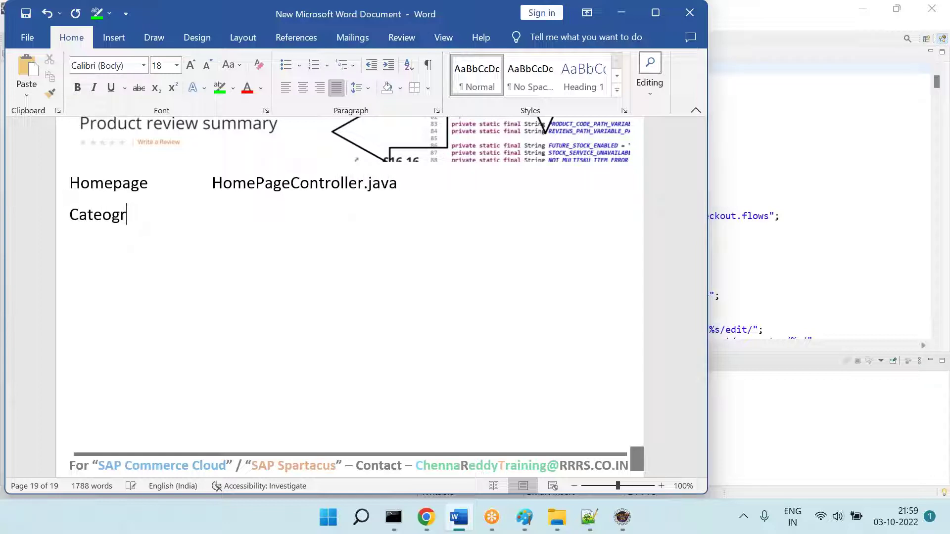
pyautogui.press('BackSpace')
pyautogui.write('gory Page')
pyautogui.press('Up')
pyautogui.press('Up')
pyautogui.press('Down')
pyautogui.press('Down')
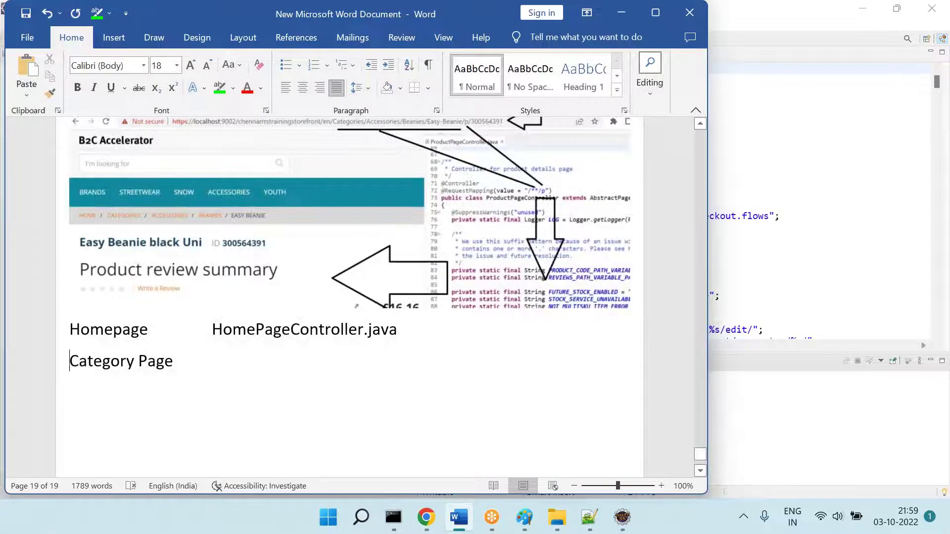
pyautogui.press('Up')
pyautogui.press('Right')
pyautogui.hotkey('shift', 'Right')
pyautogui.write('P')
pyautogui.press('Tab')
pyautogui.write('Cate')
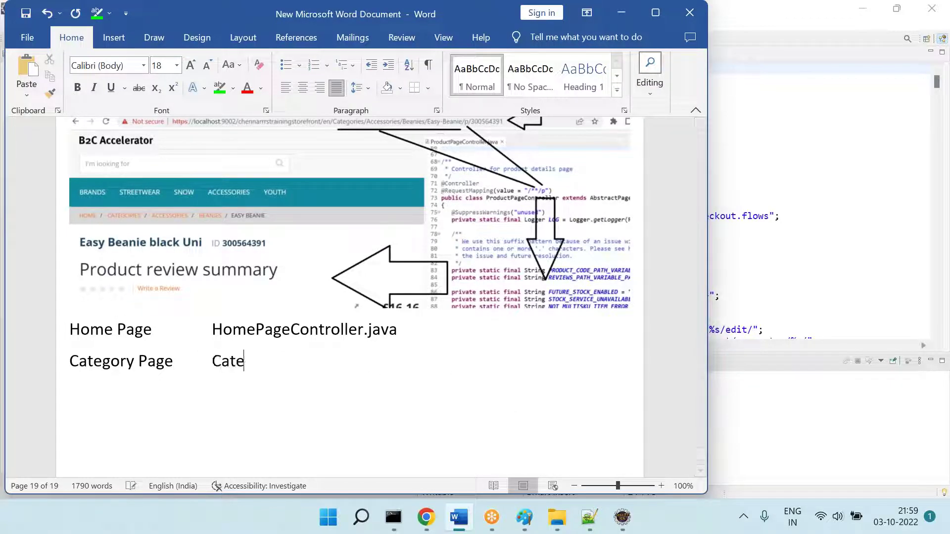
pyautogui.write('goryPageController.java')
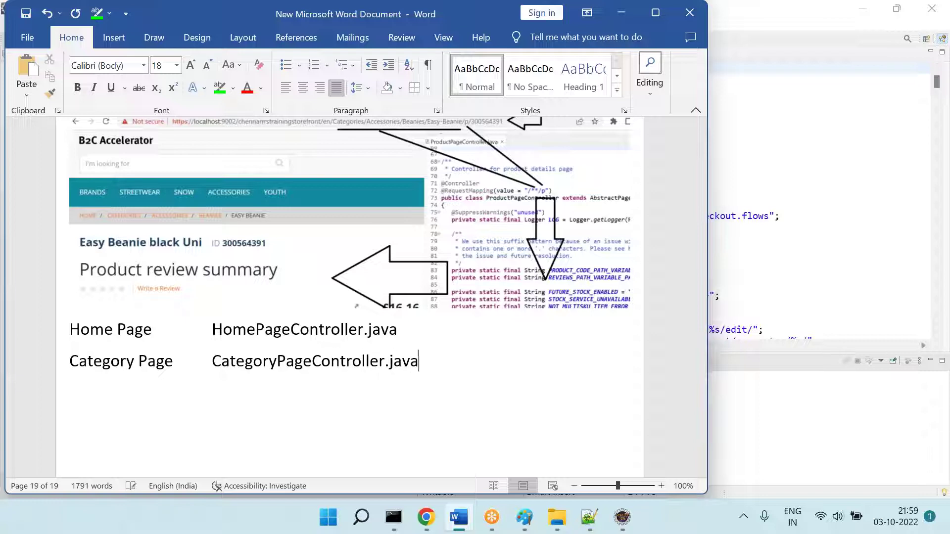
pyautogui.press('Return')
pyautogui.scroll(-3, 350, 297)
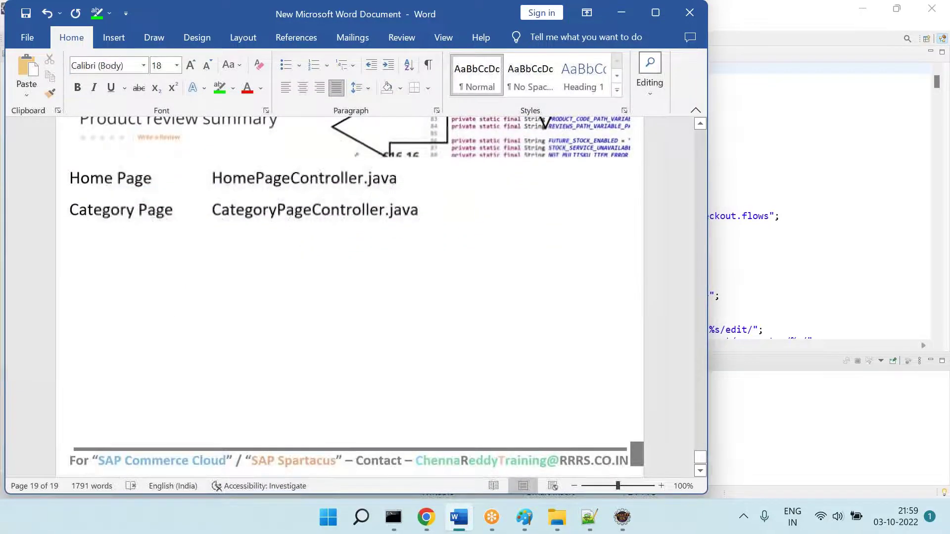
# Step: Add rows for Search Page with SearchPageController.java and Cart Page with CartPageController.java
pyautogui.write('Sear')
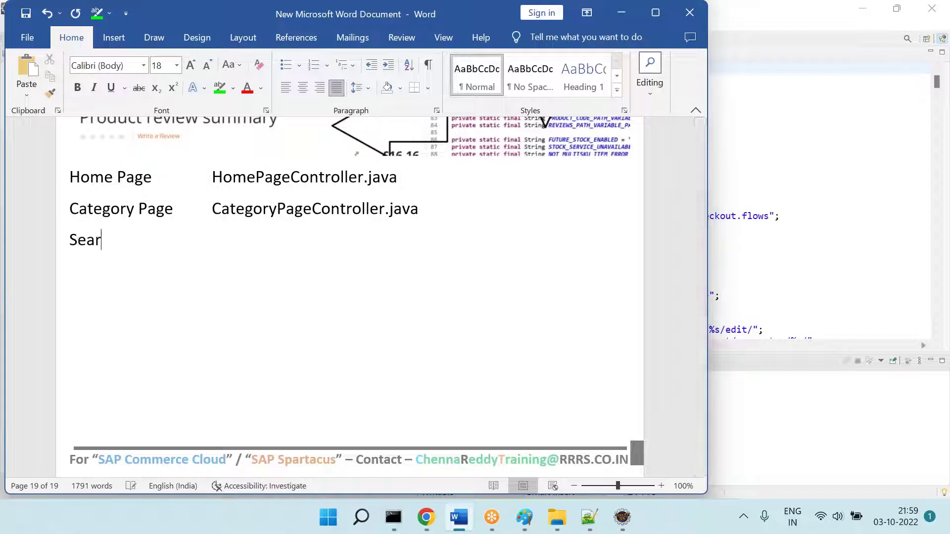
pyautogui.write('ch Page')
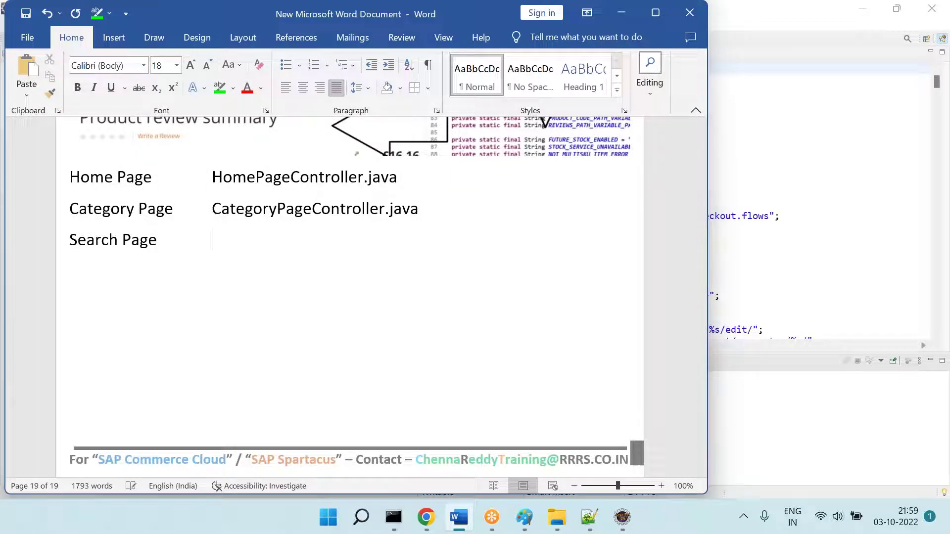
pyautogui.press('Tab')
pyautogui.write('SearchPag')
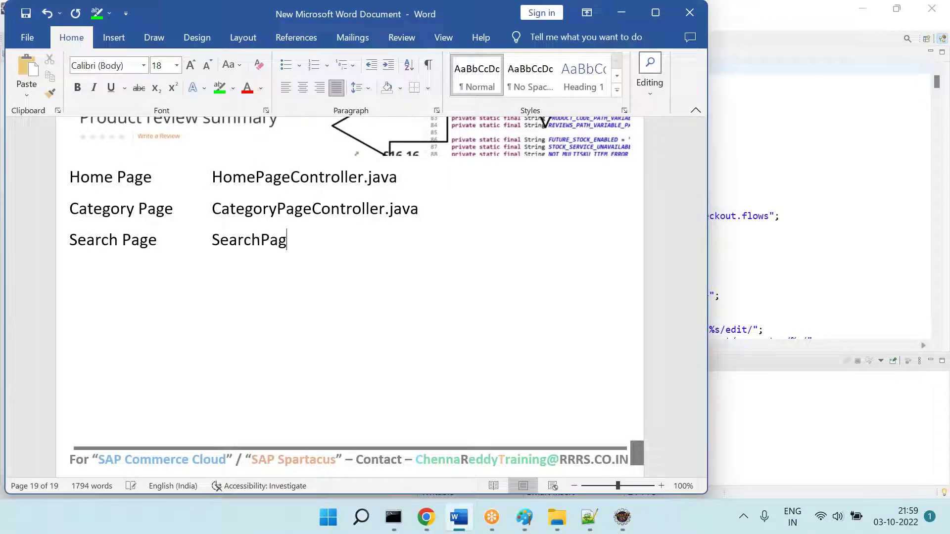
pyautogui.write('eController.java')
pyautogui.press('Return')
pyautogui.write('Cart Pag')
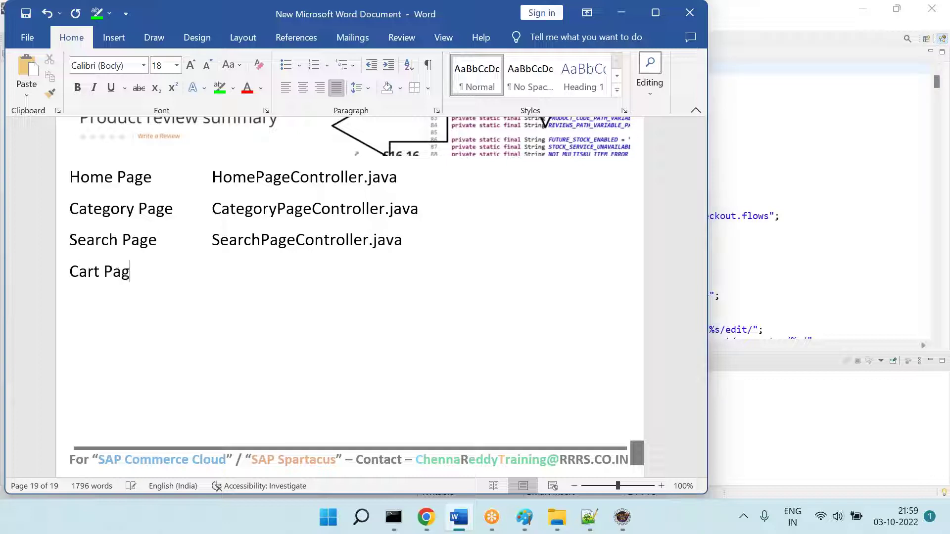
pyautogui.write('e CartPageController.java')
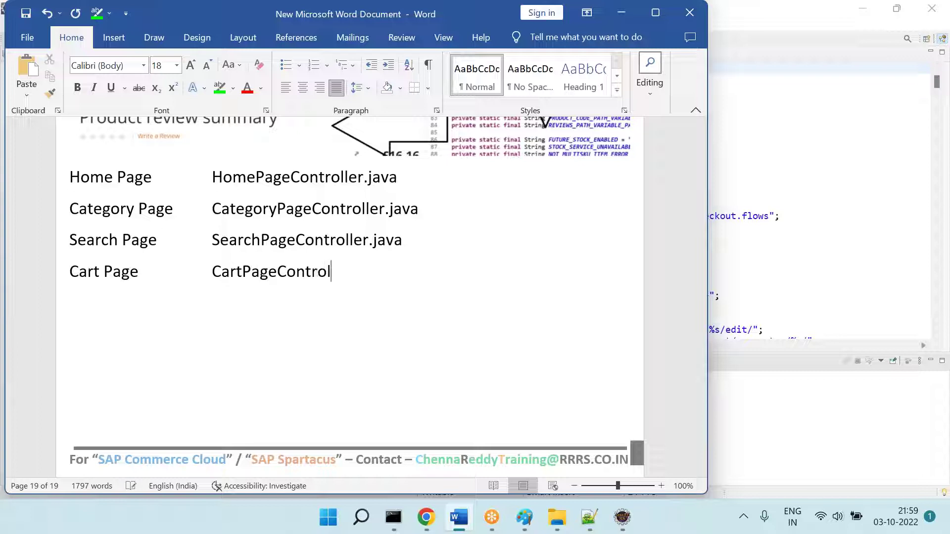
pyautogui.press('Return')
# Step: Add Product Page with 'ProducdtPageController.java' and Checkout Page with Checkout*Controller.java
pyautogui.write('SProduc')
pyautogui.press('BackSpace')
pyautogui.press('BackSpace')
pyautogui.press('BackSpace')
pyautogui.press('BackSpace')
pyautogui.press('BackSpace')
pyautogui.press('BackSpace')
pyautogui.press('BackSpace')
pyautogui.write('Produc')
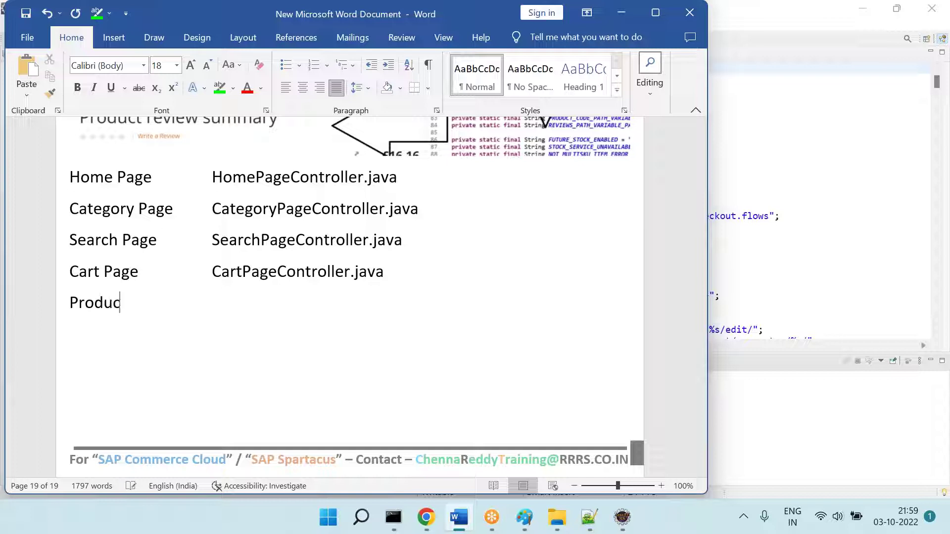
pyautogui.write('t PageCa')
pyautogui.press('BackSpace')
pyautogui.press('BackSpace')
pyautogui.write('ProducdtPage')
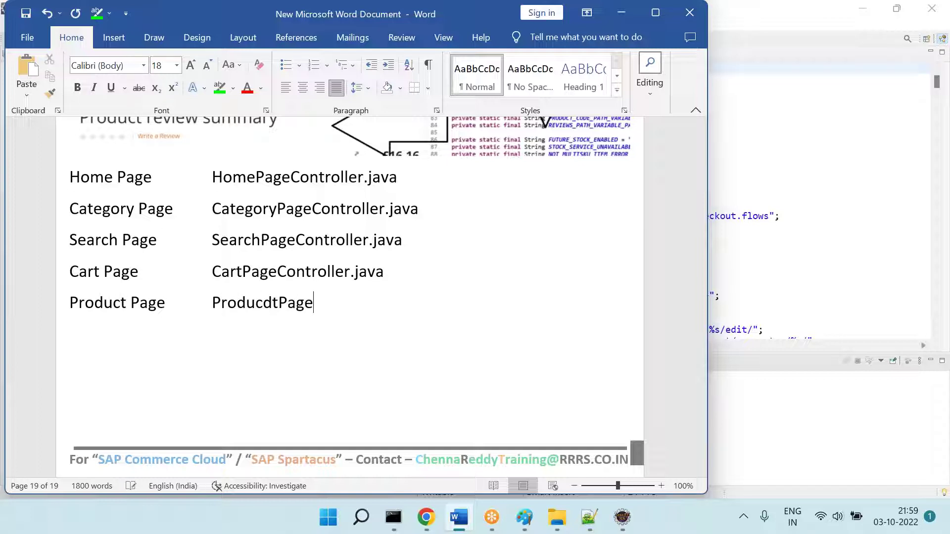
pyautogui.write('Controller.java')
pyautogui.press('Return')
pyautogui.write('Checkout ')
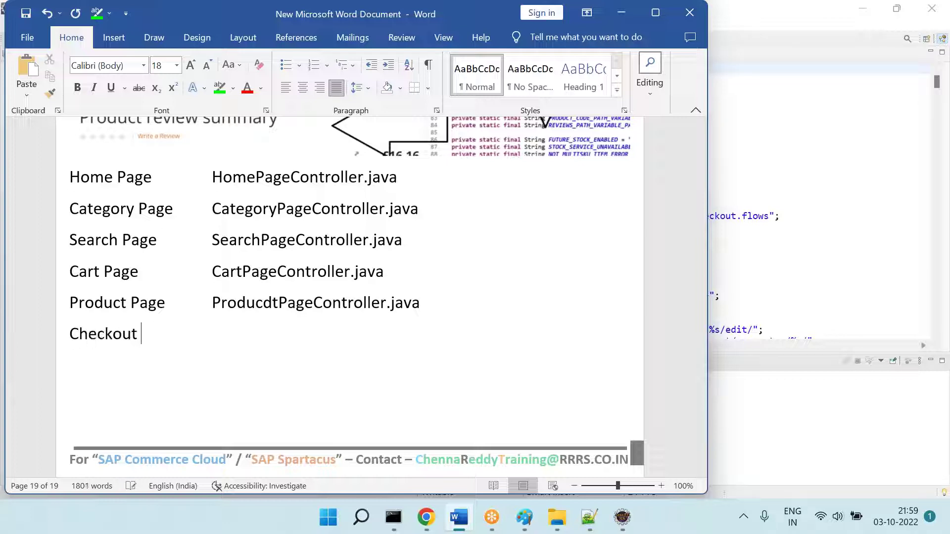
pyautogui.write('PageChecko')
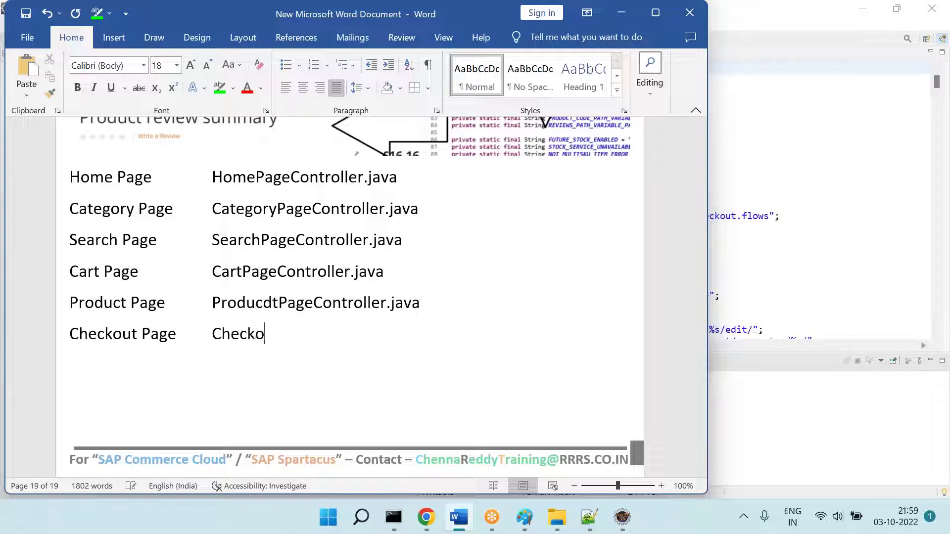
pyautogui.write('ut*Controller.ajva')
pyautogui.press('Return')
pyautogui.press('BackSpace')
pyautogui.press('BackSpace')
pyautogui.press('BackSpace')
pyautogui.press('BackSpace')
pyautogui.press('BackSpace')
pyautogui.write('java')
pyautogui.press('Return')
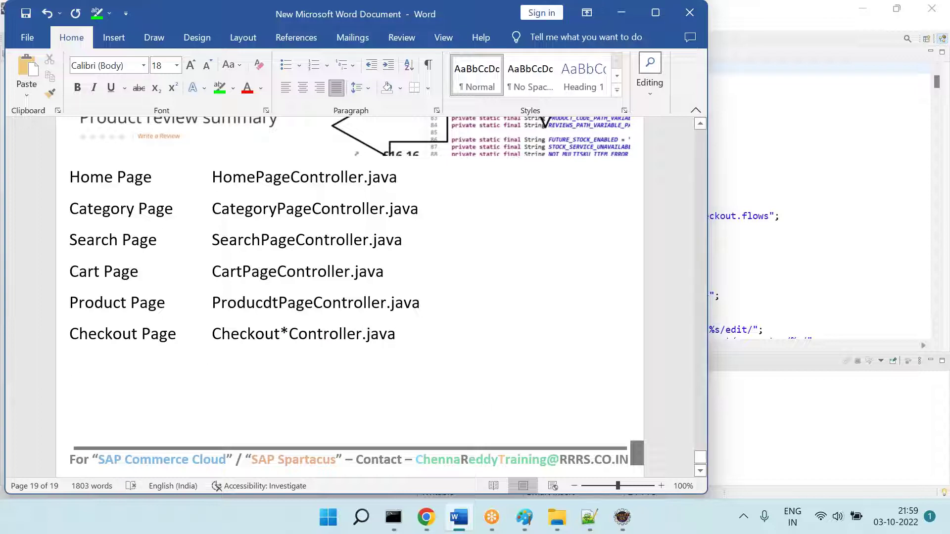
# Step: Add 'My Account Page' as the next page entry in the Word notes
pyautogui.click(622, 517)
pyautogui.click(537, 169)
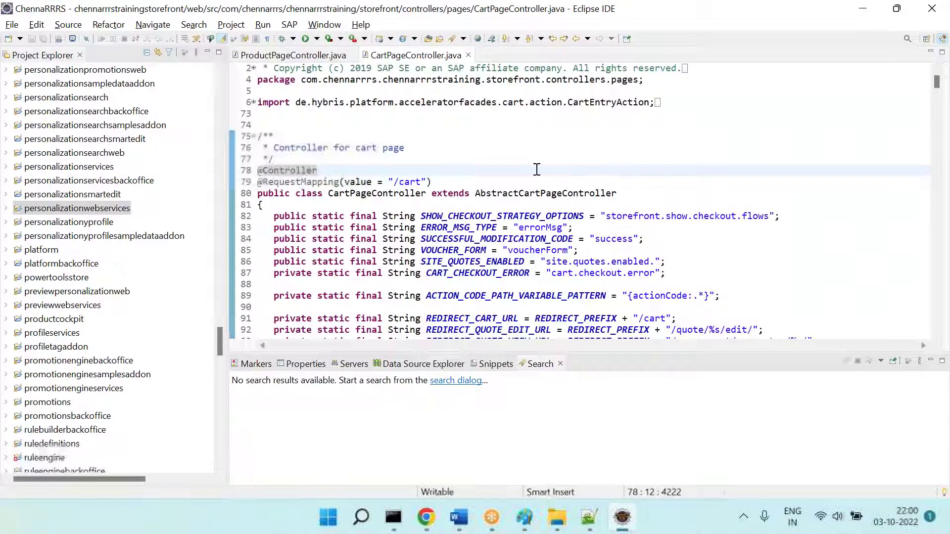
pyautogui.hotkey('alt', 'Tab')
pyautogui.write('My Account Page')
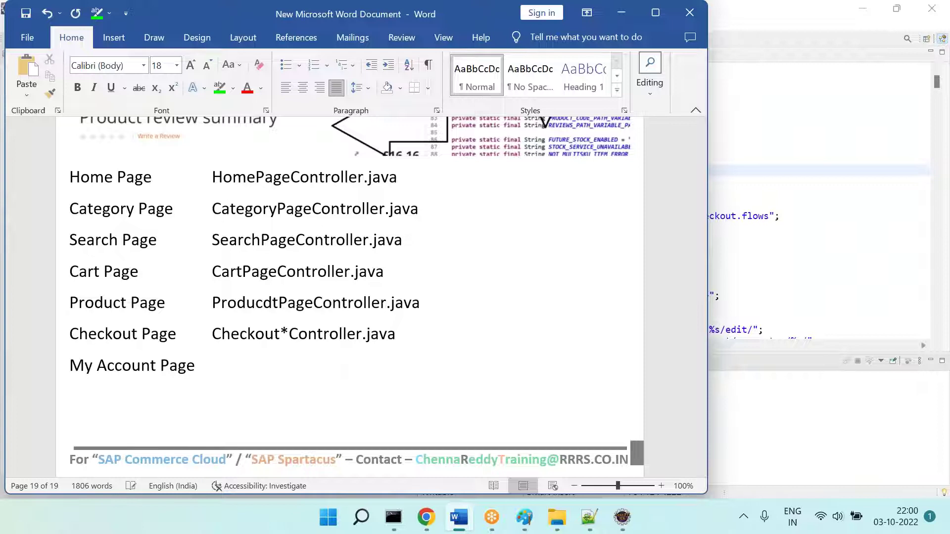
# Step: In Eclipse, search resources for '*account*controller.java' and open the storefront's AccountPageController.java
pyautogui.hotkey('alt', 'Tab')
pyautogui.hotkey('ctrl', 'shift', 'r')
pyautogui.write('myacc')
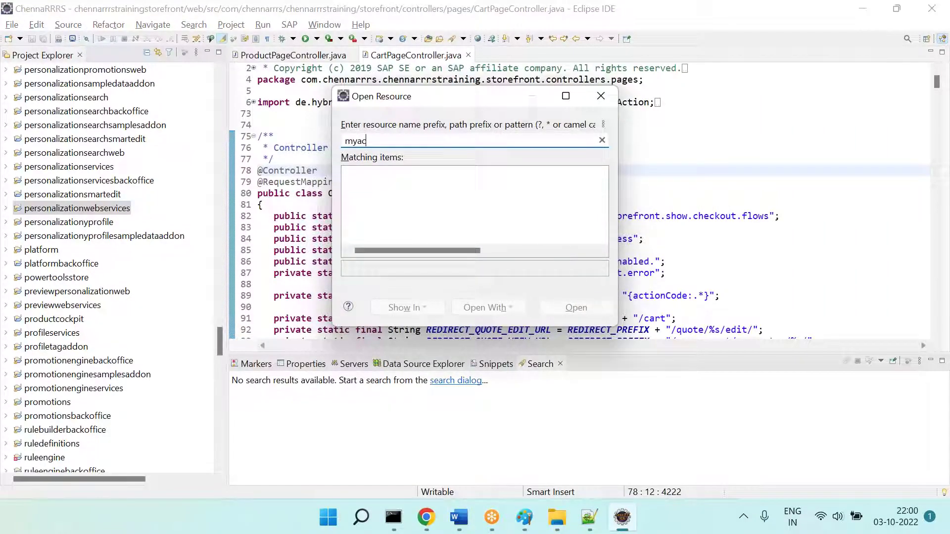
pyautogui.press('BackSpace')
pyautogui.press('BackSpace')
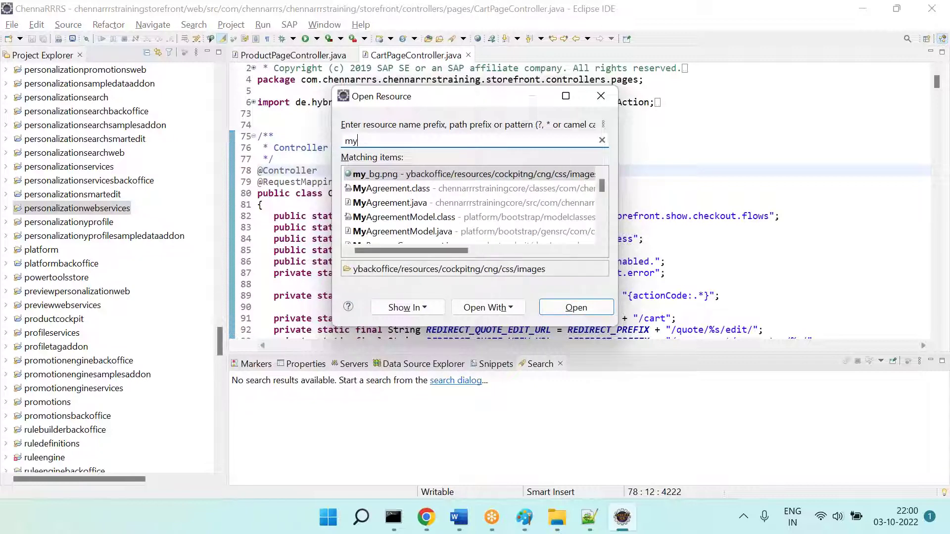
pyautogui.press('BackSpace')
pyautogui.press('BackSpace')
pyautogui.write('*a')
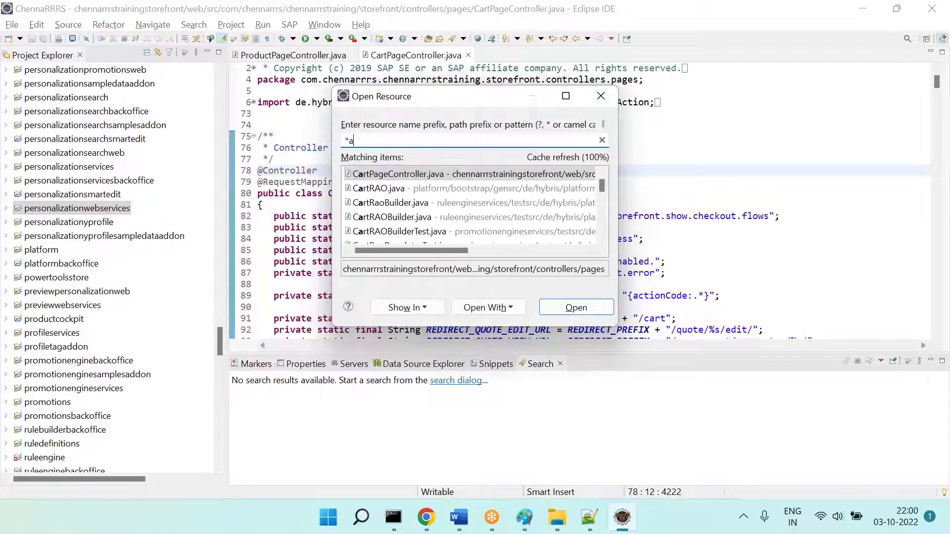
pyautogui.write('ccount*controll')
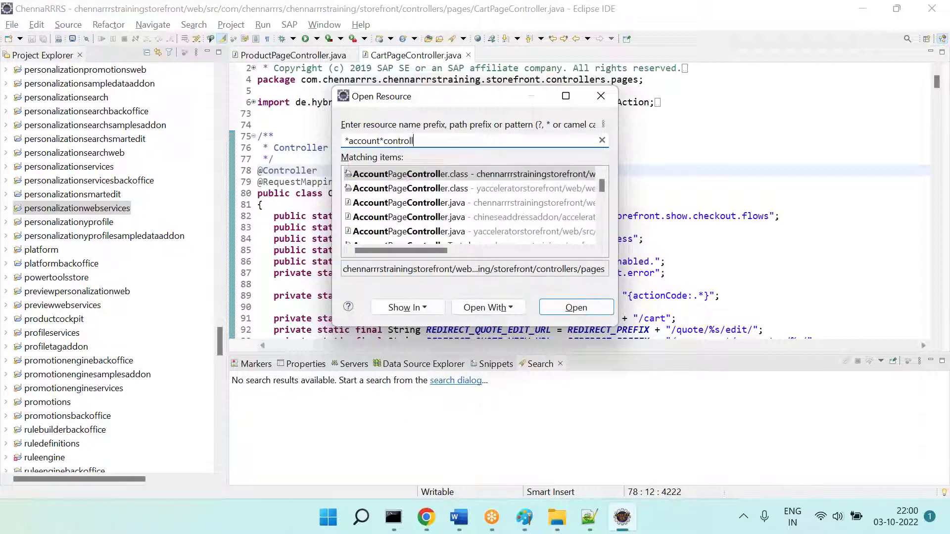
pyautogui.write('er.java')
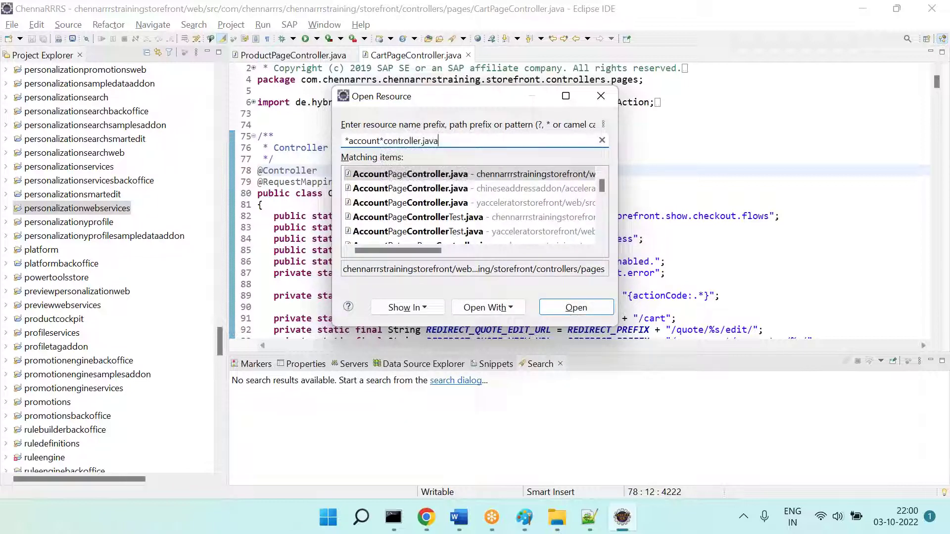
pyautogui.press('Down')
pyautogui.press('Up')
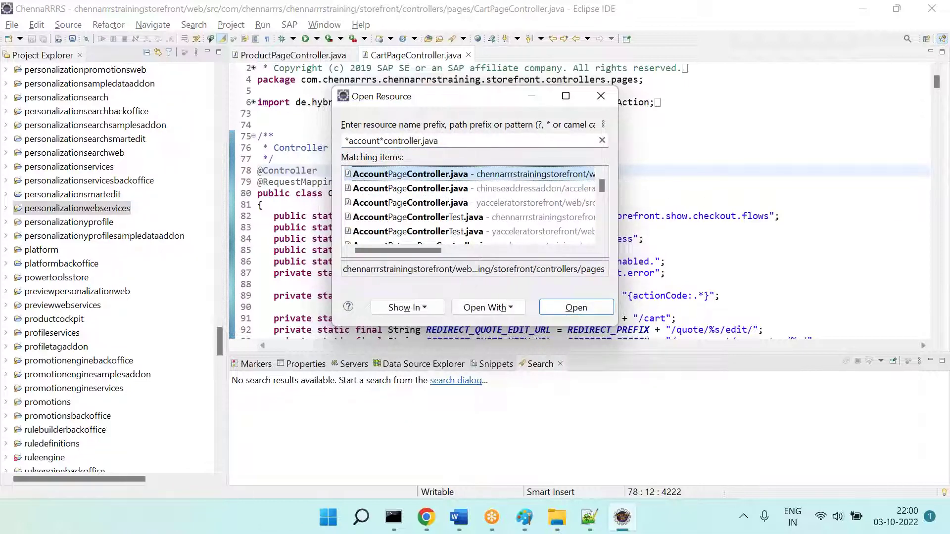
pyautogui.press('Return')
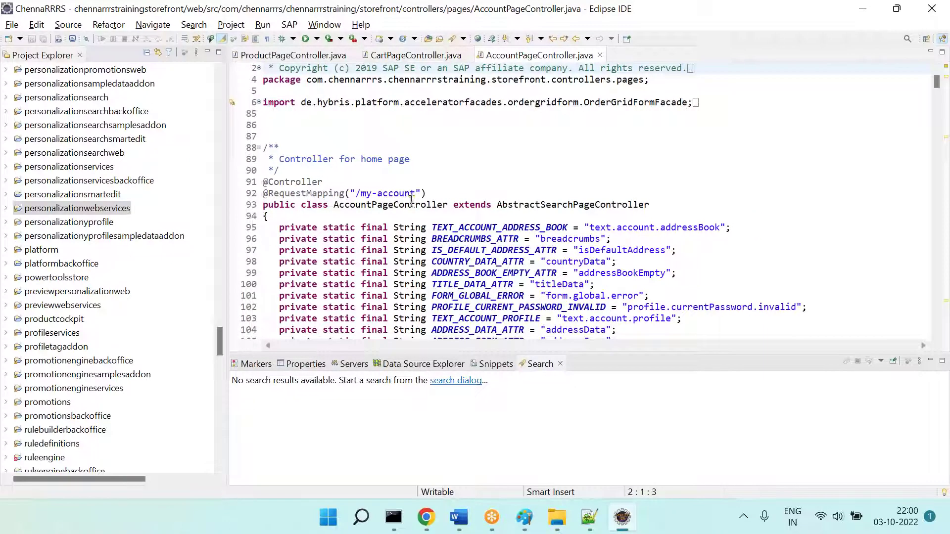
# Step: Map My Account Page to AccountPageControlle.java, add the ===== separator, and save the notes
pyautogui.hotkey('alt', 'Tab')
pyautogui.write('Account')
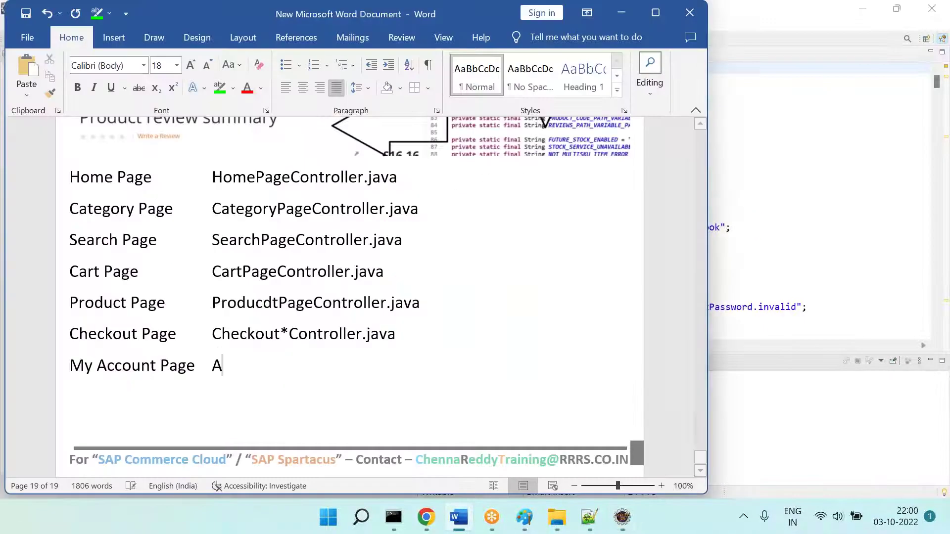
pyautogui.write('P')
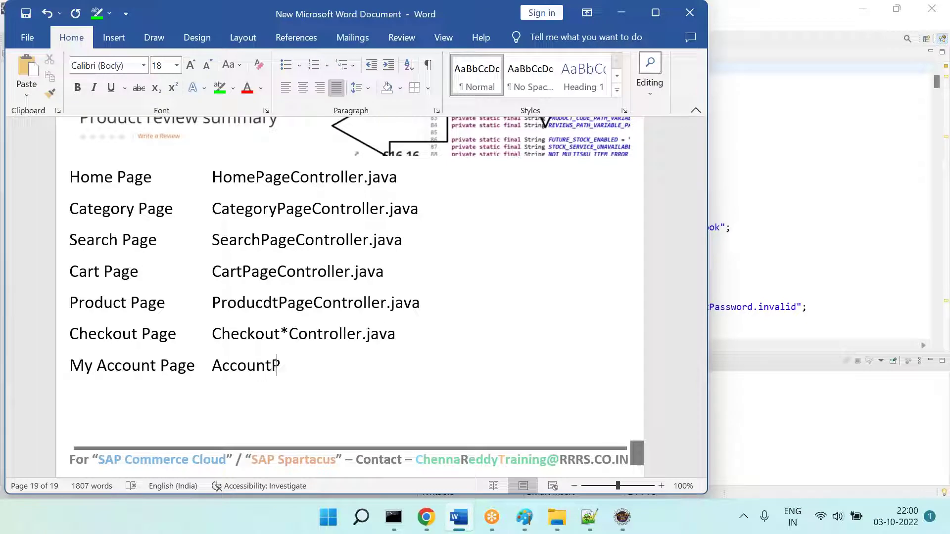
pyautogui.write('ageControlle.')
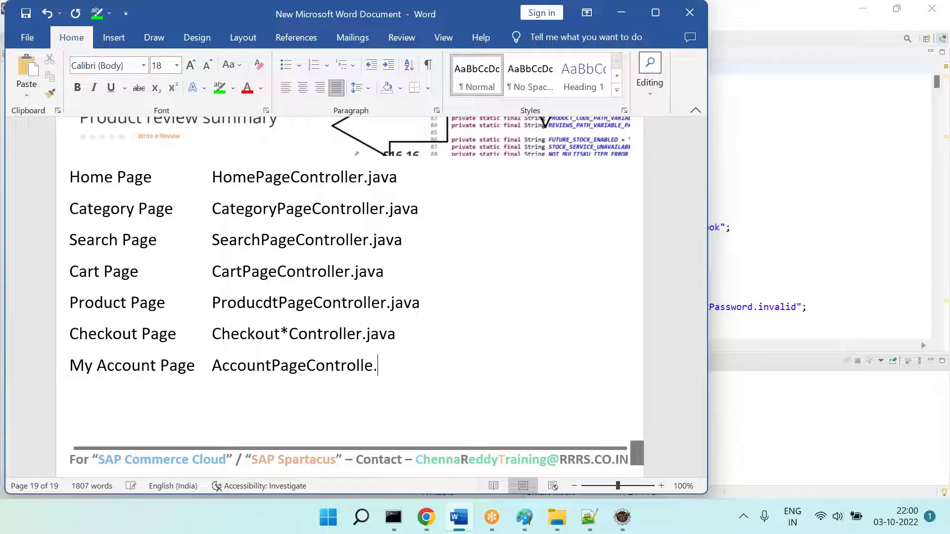
pyautogui.write('java =====')
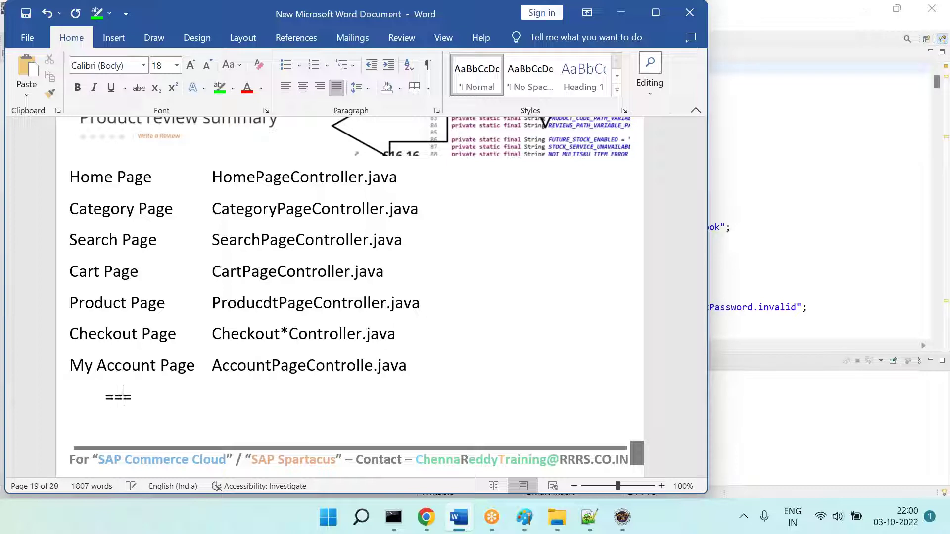
pyautogui.press('Return')
pyautogui.hotkey('ctrl', 's')
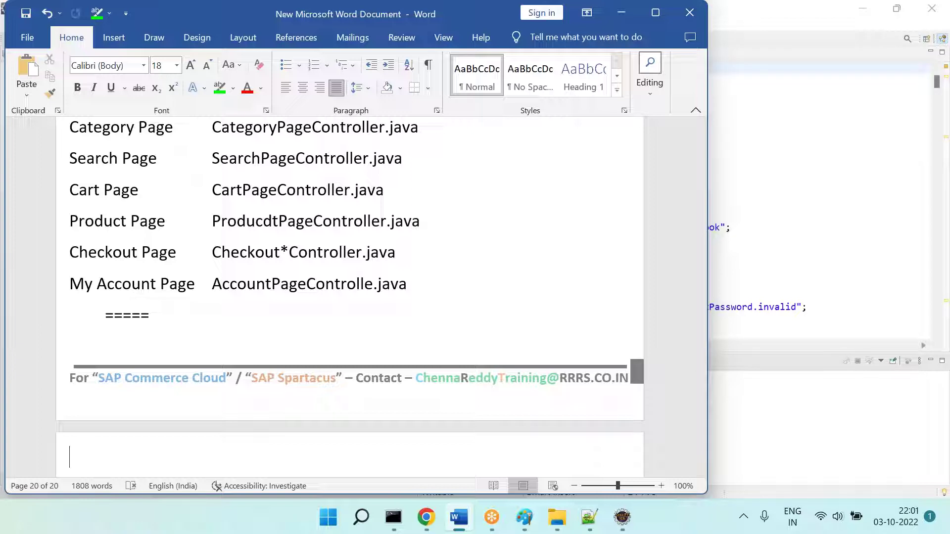
# Step: Review the HomePageController, CategoryPageController and SearchPageController names earlier in the list
pyautogui.click(930, 128)
pyautogui.hotkey('alt', 'Tab')
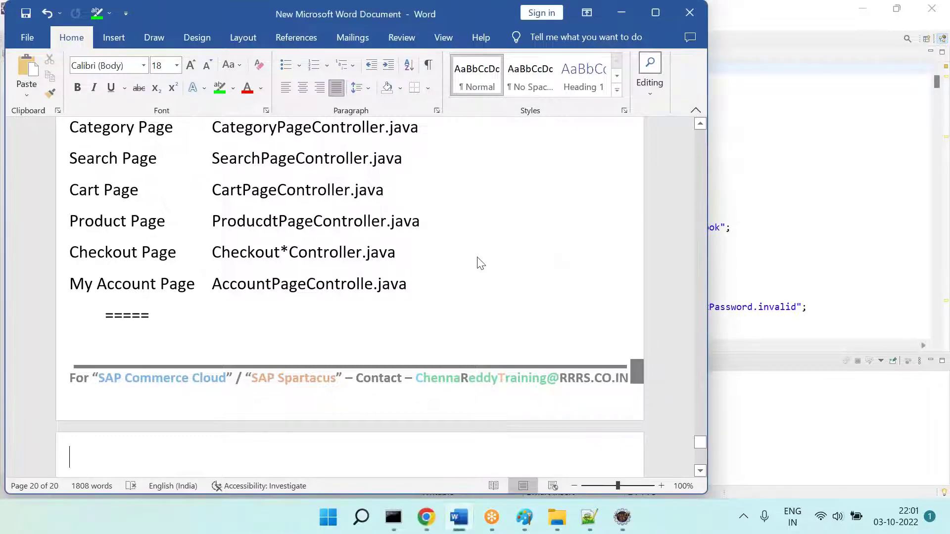
pyautogui.scroll(3, 480, 263)
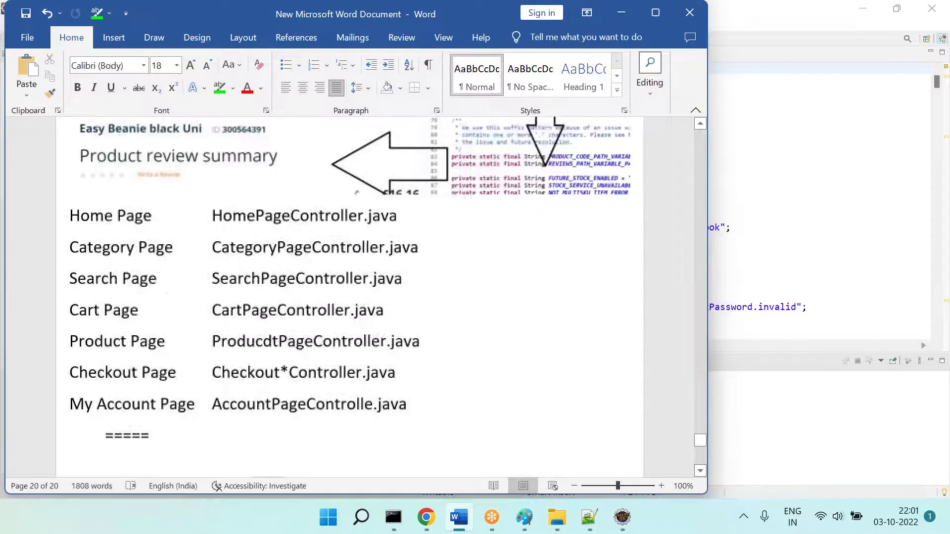
pyautogui.doubleClick(293, 220)
pyautogui.doubleClick(322, 256)
pyautogui.click(324, 285)
pyautogui.doubleClick(323, 284)
pyautogui.scroll(-3, 323, 285)
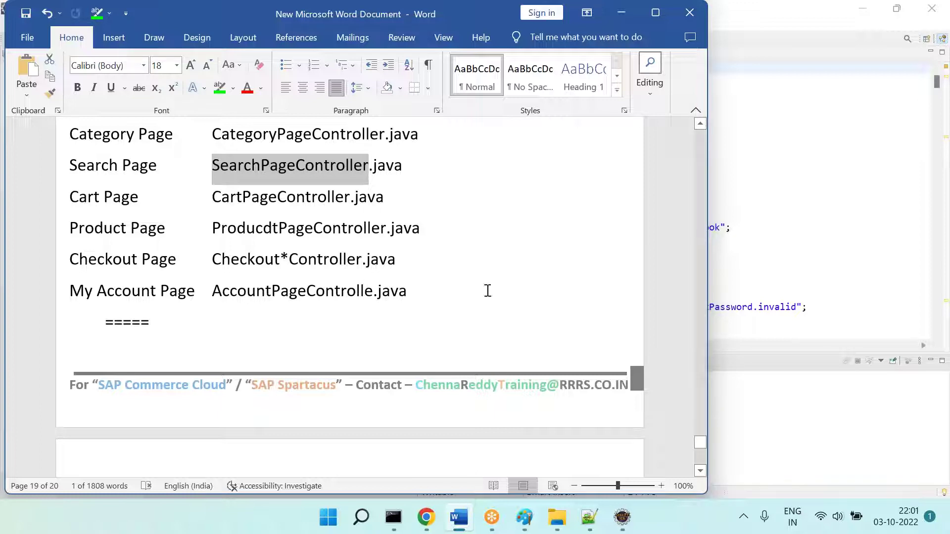
# Step: Select the customercouponoccaddon project in Eclipse, then reposition the pasted screenshot in Paint
pyautogui.click(579, 265)
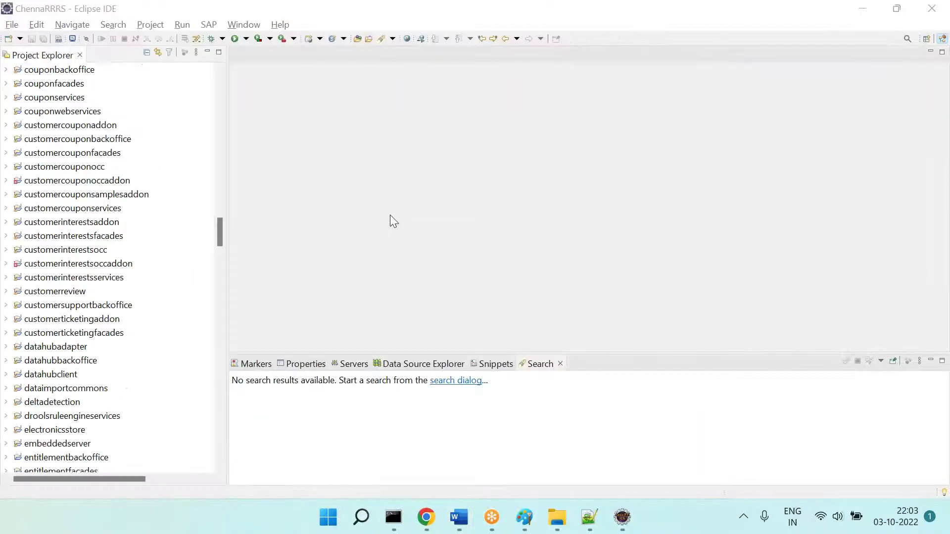
pyautogui.click(391, 216)
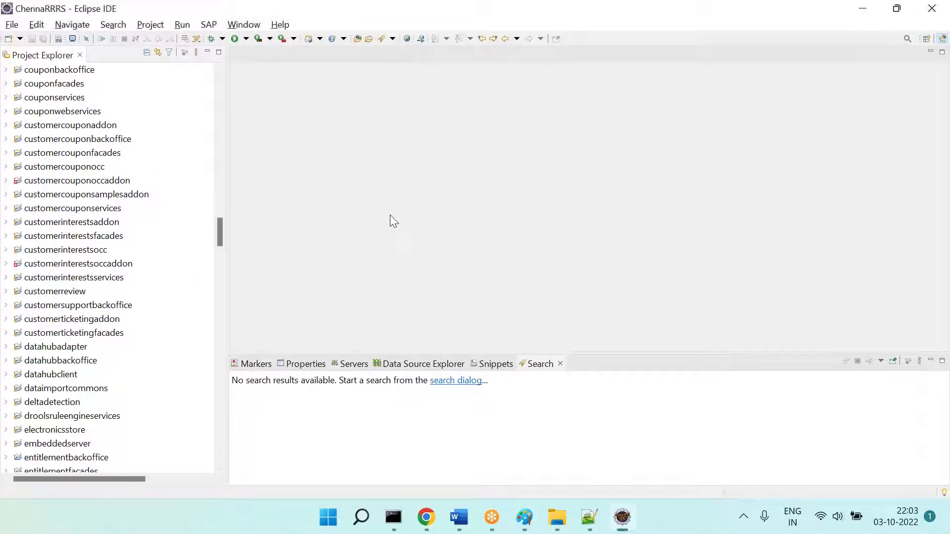
pyautogui.click(43, 183)
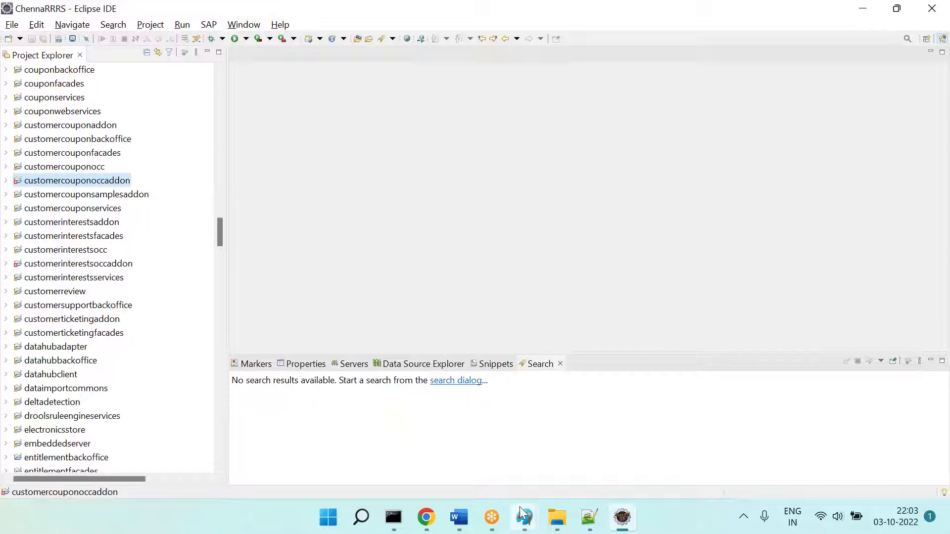
pyautogui.moveTo(523, 515)
pyautogui.click(437, 441)
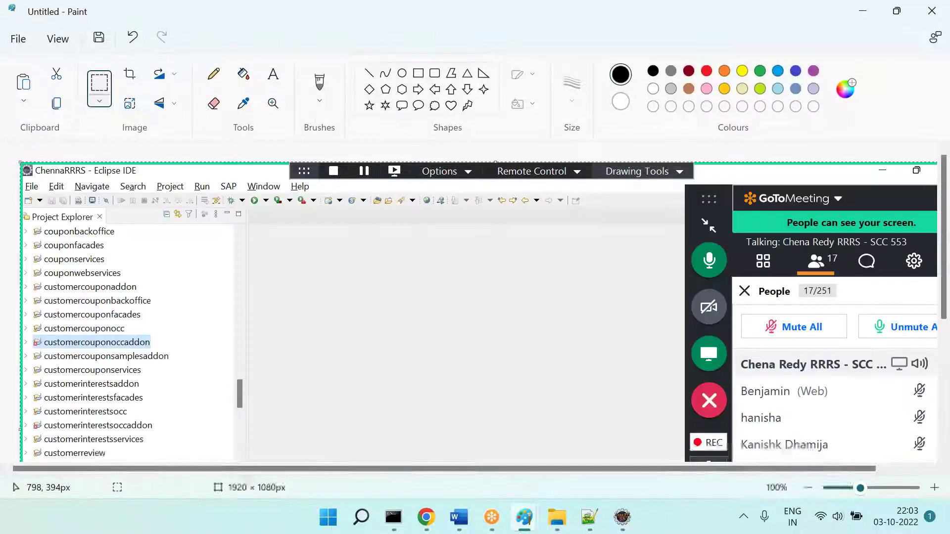
pyautogui.moveTo(338, 365); pyautogui.dragTo(402, 321)
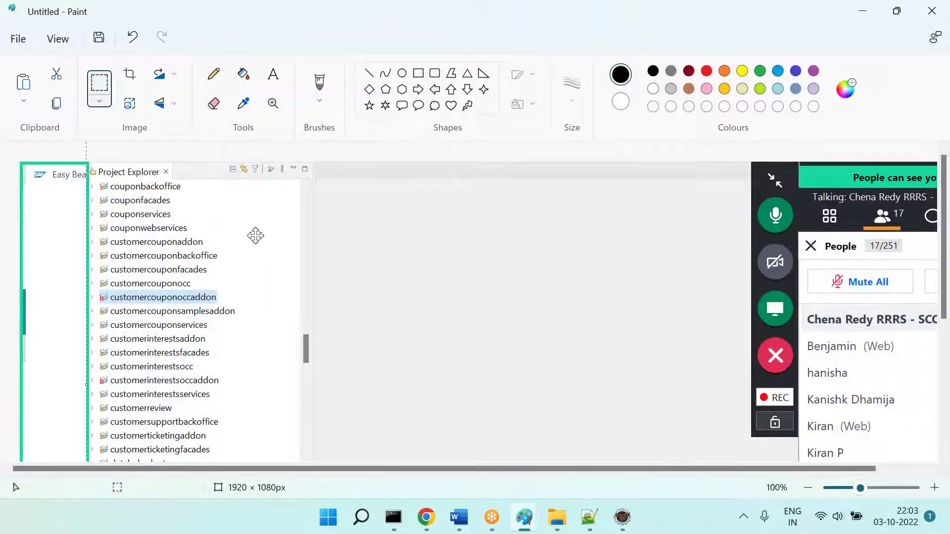
# Step: Box the warning icon beside customercouponoccaddon and draw a line from it to empty space
pyautogui.click(418, 73)
pyautogui.moveTo(88, 276); pyautogui.dragTo(113, 308)
pyautogui.click(295, 302)
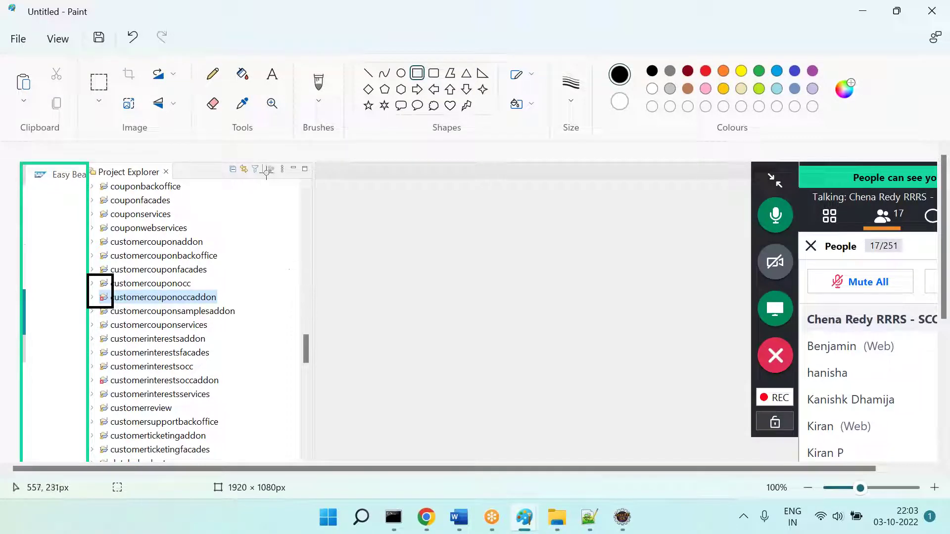
pyautogui.click(368, 73)
pyautogui.moveTo(200, 283)
pyautogui.mouseDown()
pyautogui.moveTo(380, 224)
pyautogui.moveTo(669, 399)
pyautogui.mouseUp()
# Step: Add a text note: 'Not Errors.', Eclipse dependency loading challenges, 'U can ignore & continue.'
pyautogui.click(271, 86)
pyautogui.write('Not Errors.')
pyautogui.press('Return')
pyautogui.write('=== Eclipse dependency loading challenges.')
pyautogui.press('Return')
pyautogui.write('=== U can ignor')
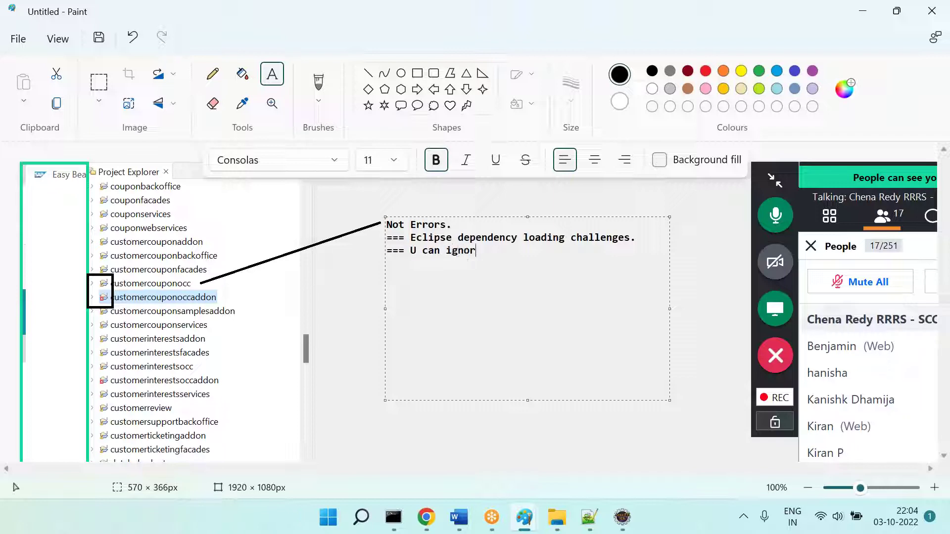
pyautogui.write('e & continue.')
pyautogui.press('Return')
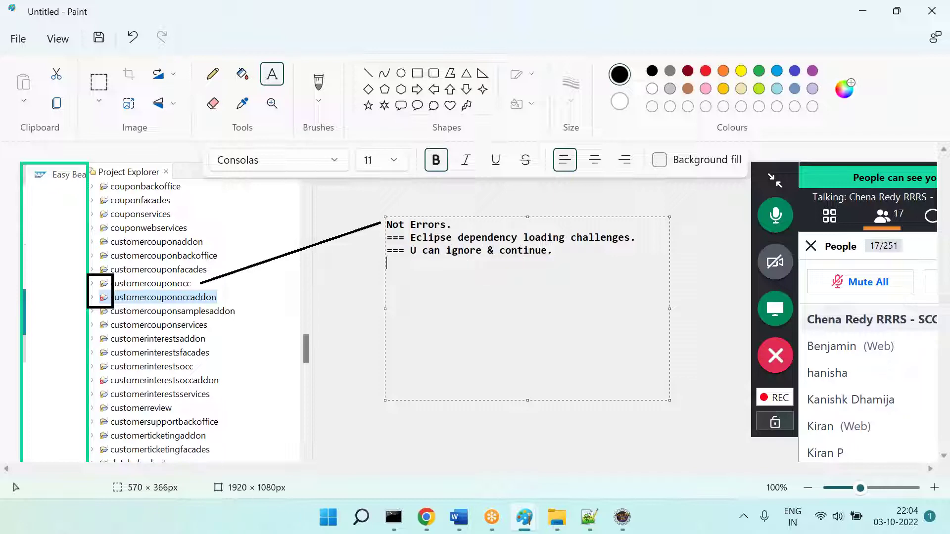